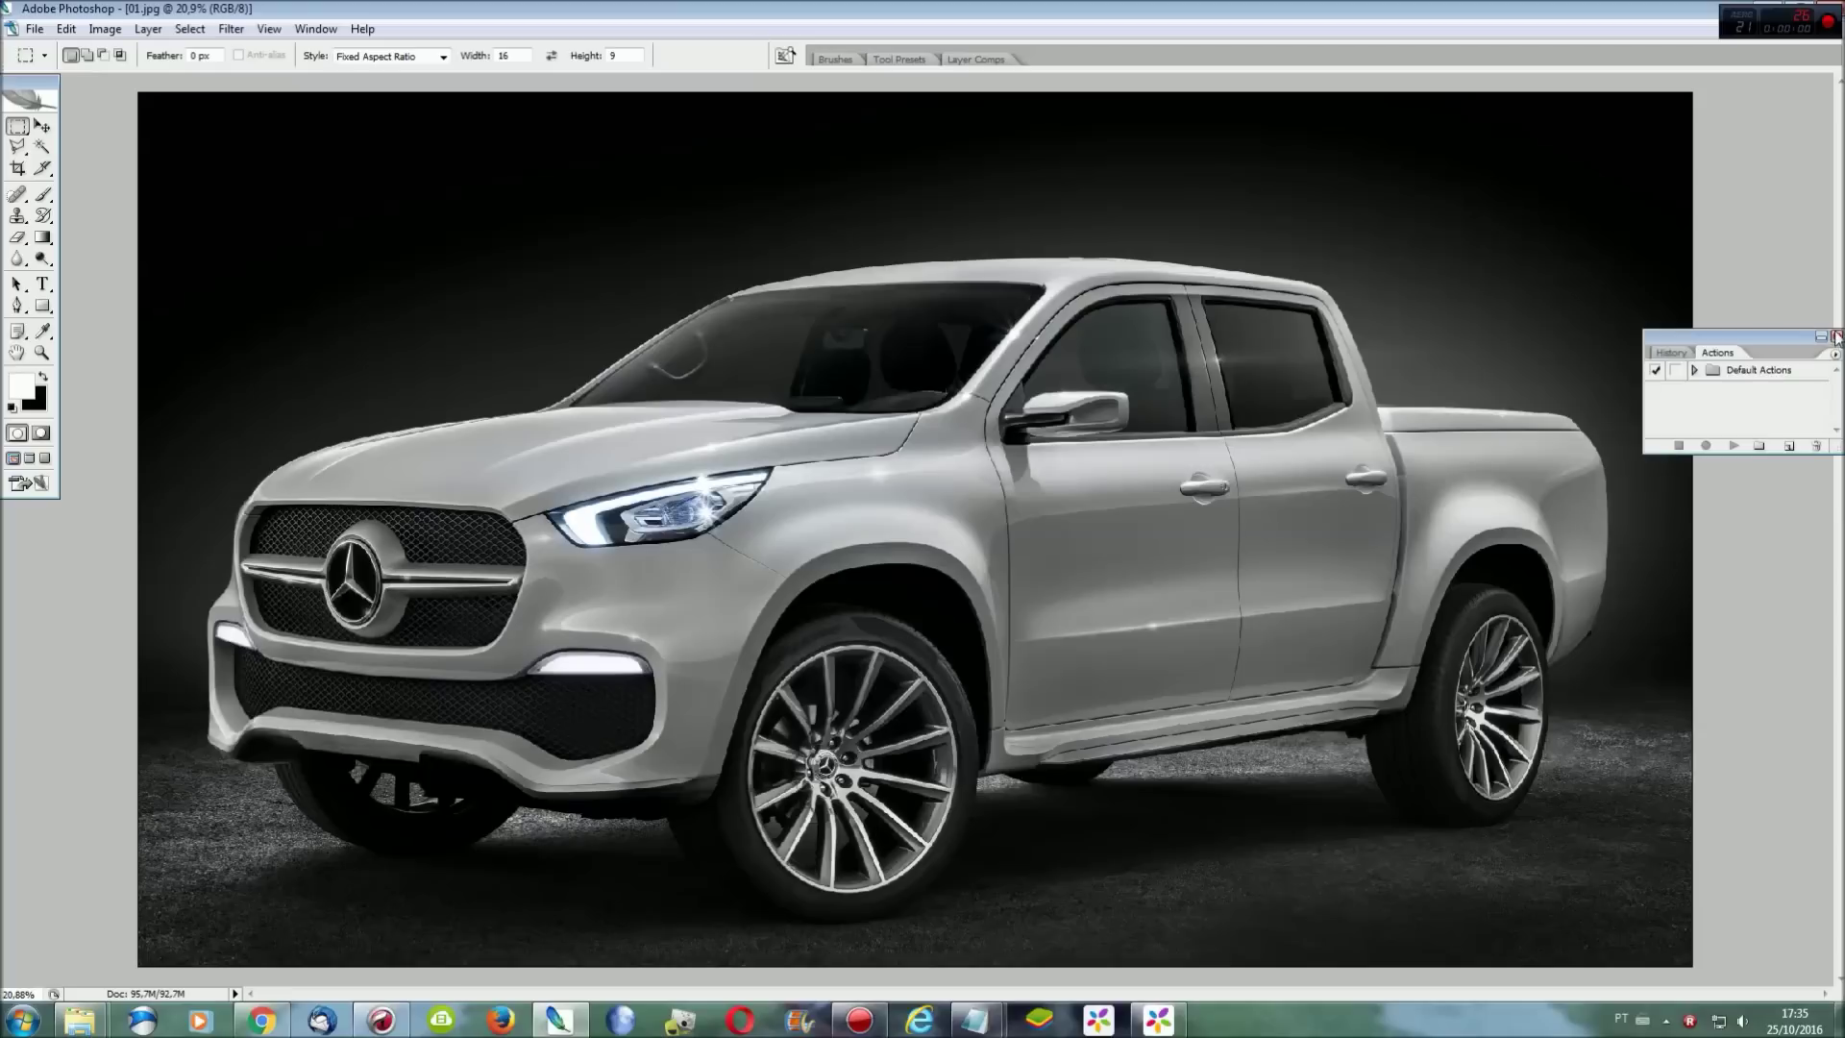
# Select the strip of rear body panel just below the bed's top edge.
pyautogui.hotkey('ctrl', '+')
pyautogui.hotkey('ctrl', '+')
pyautogui.hotkey('ctrl', '+')
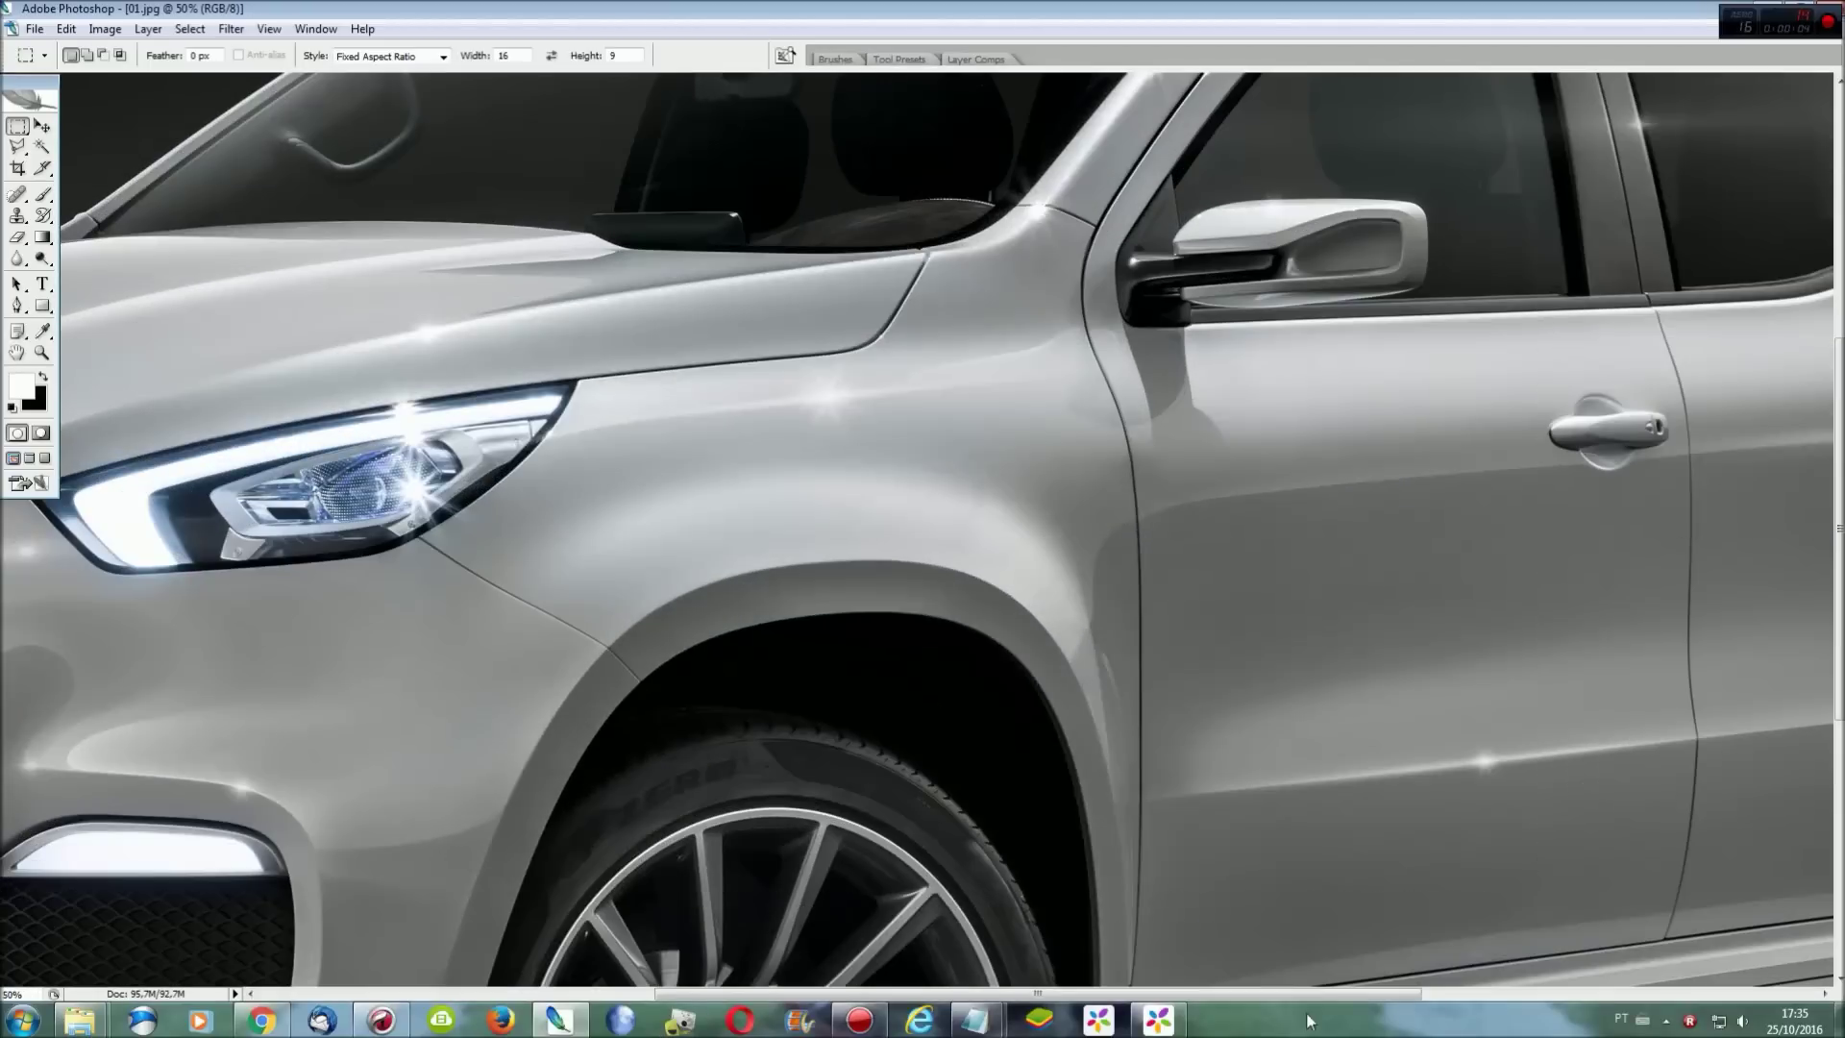
pyautogui.hscroll(3, 1537, 576)
pyautogui.hscroll(5, 1631, 780)
pyautogui.hotkey('ctrl', '+')
pyautogui.hotkey('ctrl', '+')
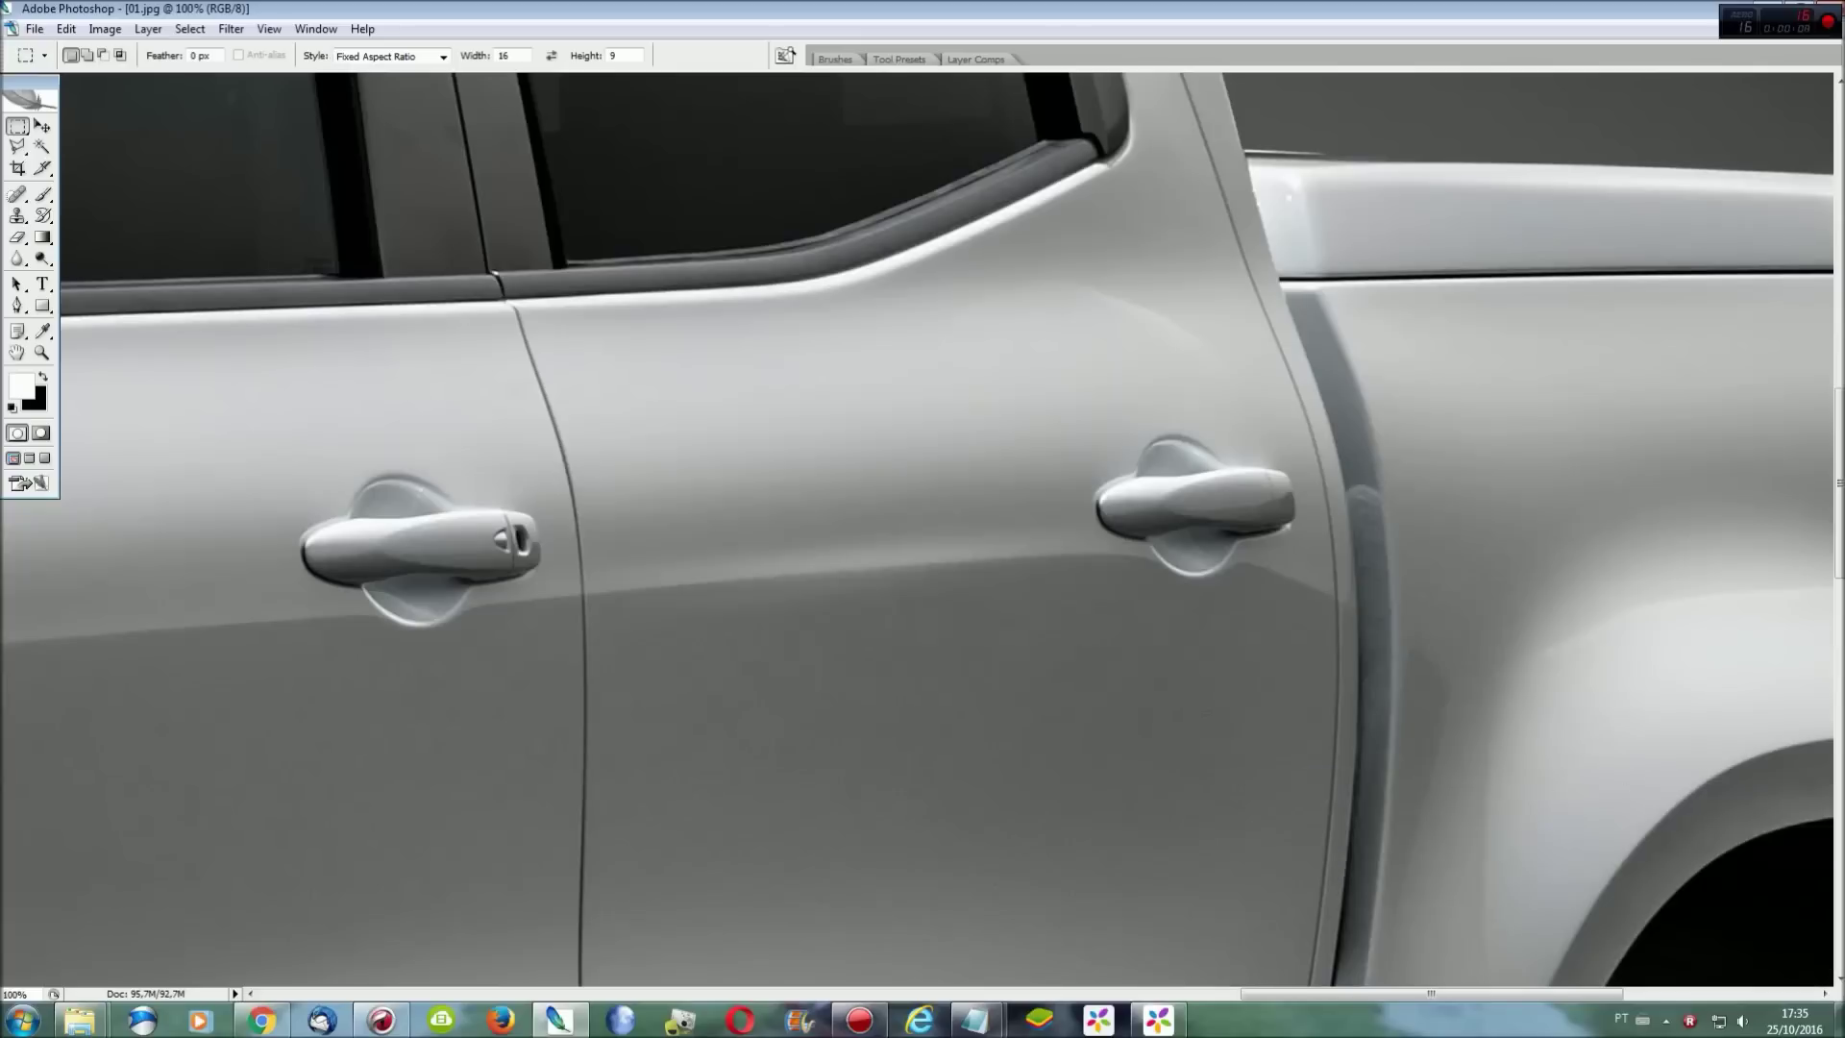
pyautogui.moveTo(1317, 995); pyautogui.dragTo(1484, 993)
pyautogui.press('l')
pyautogui.click(1500, 435)
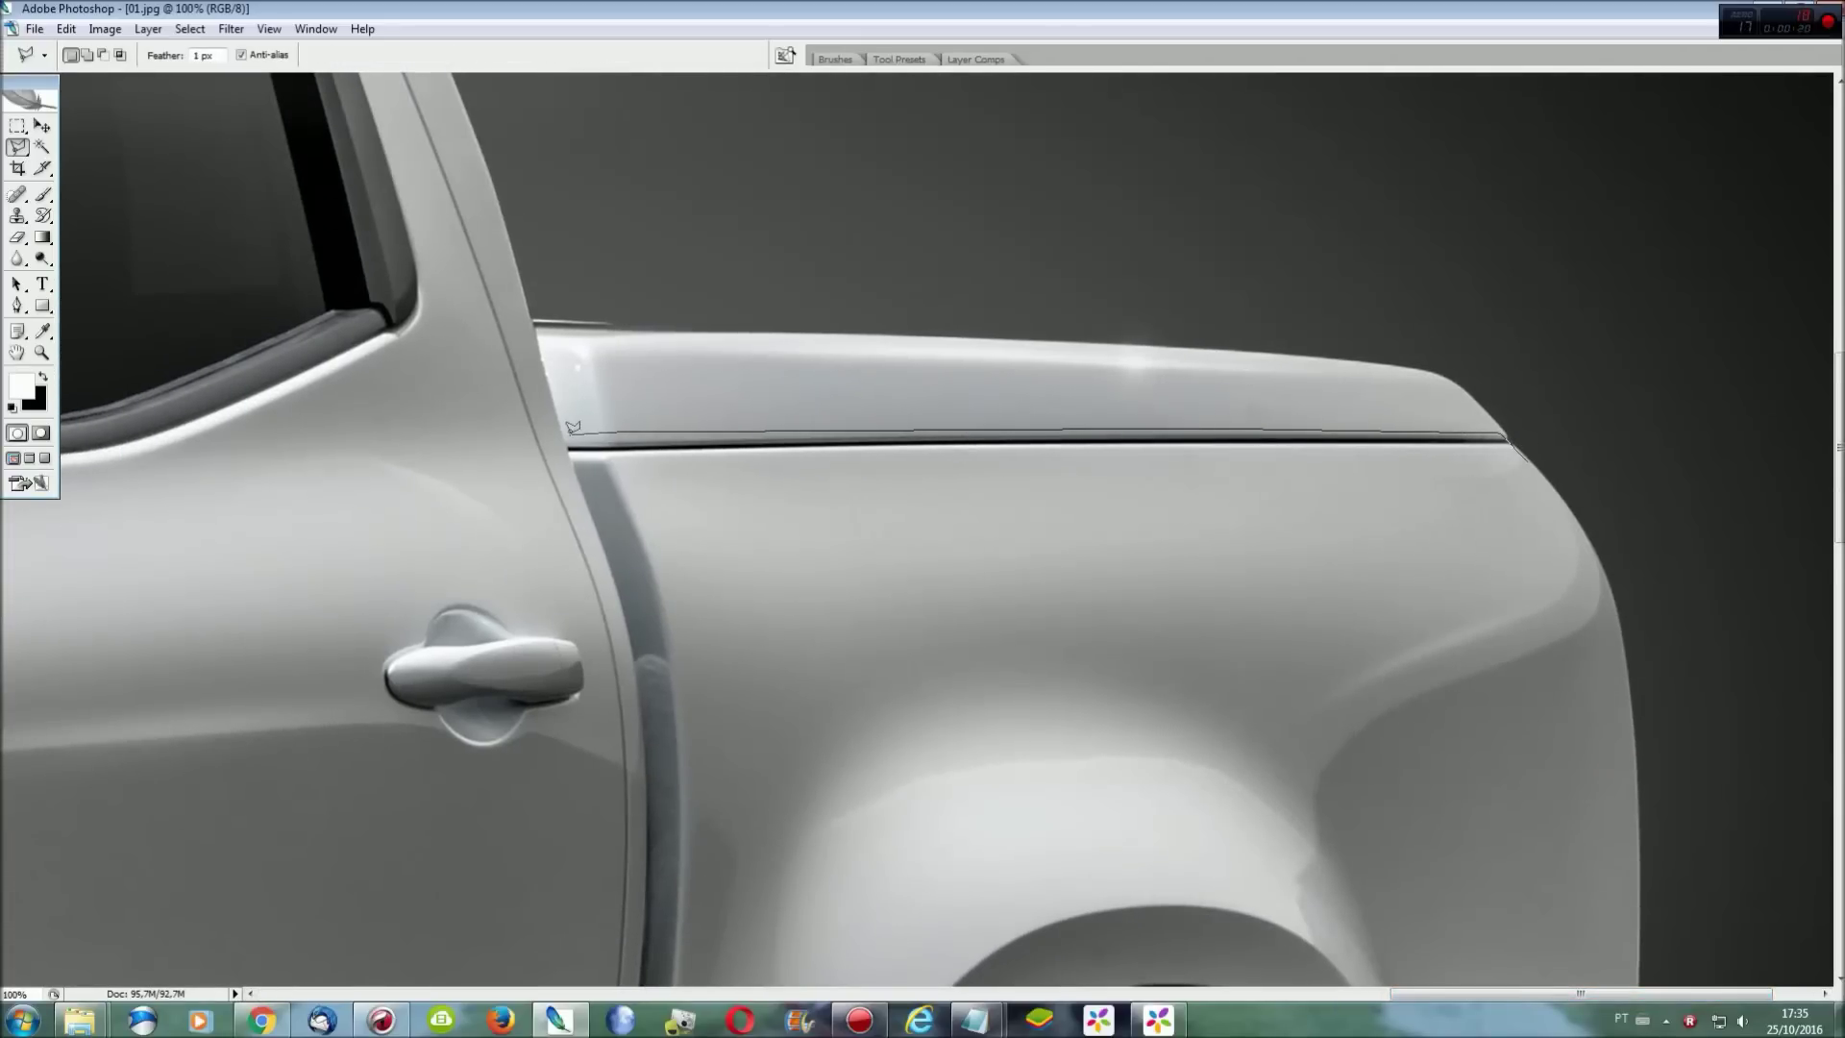
pyautogui.click(614, 576)
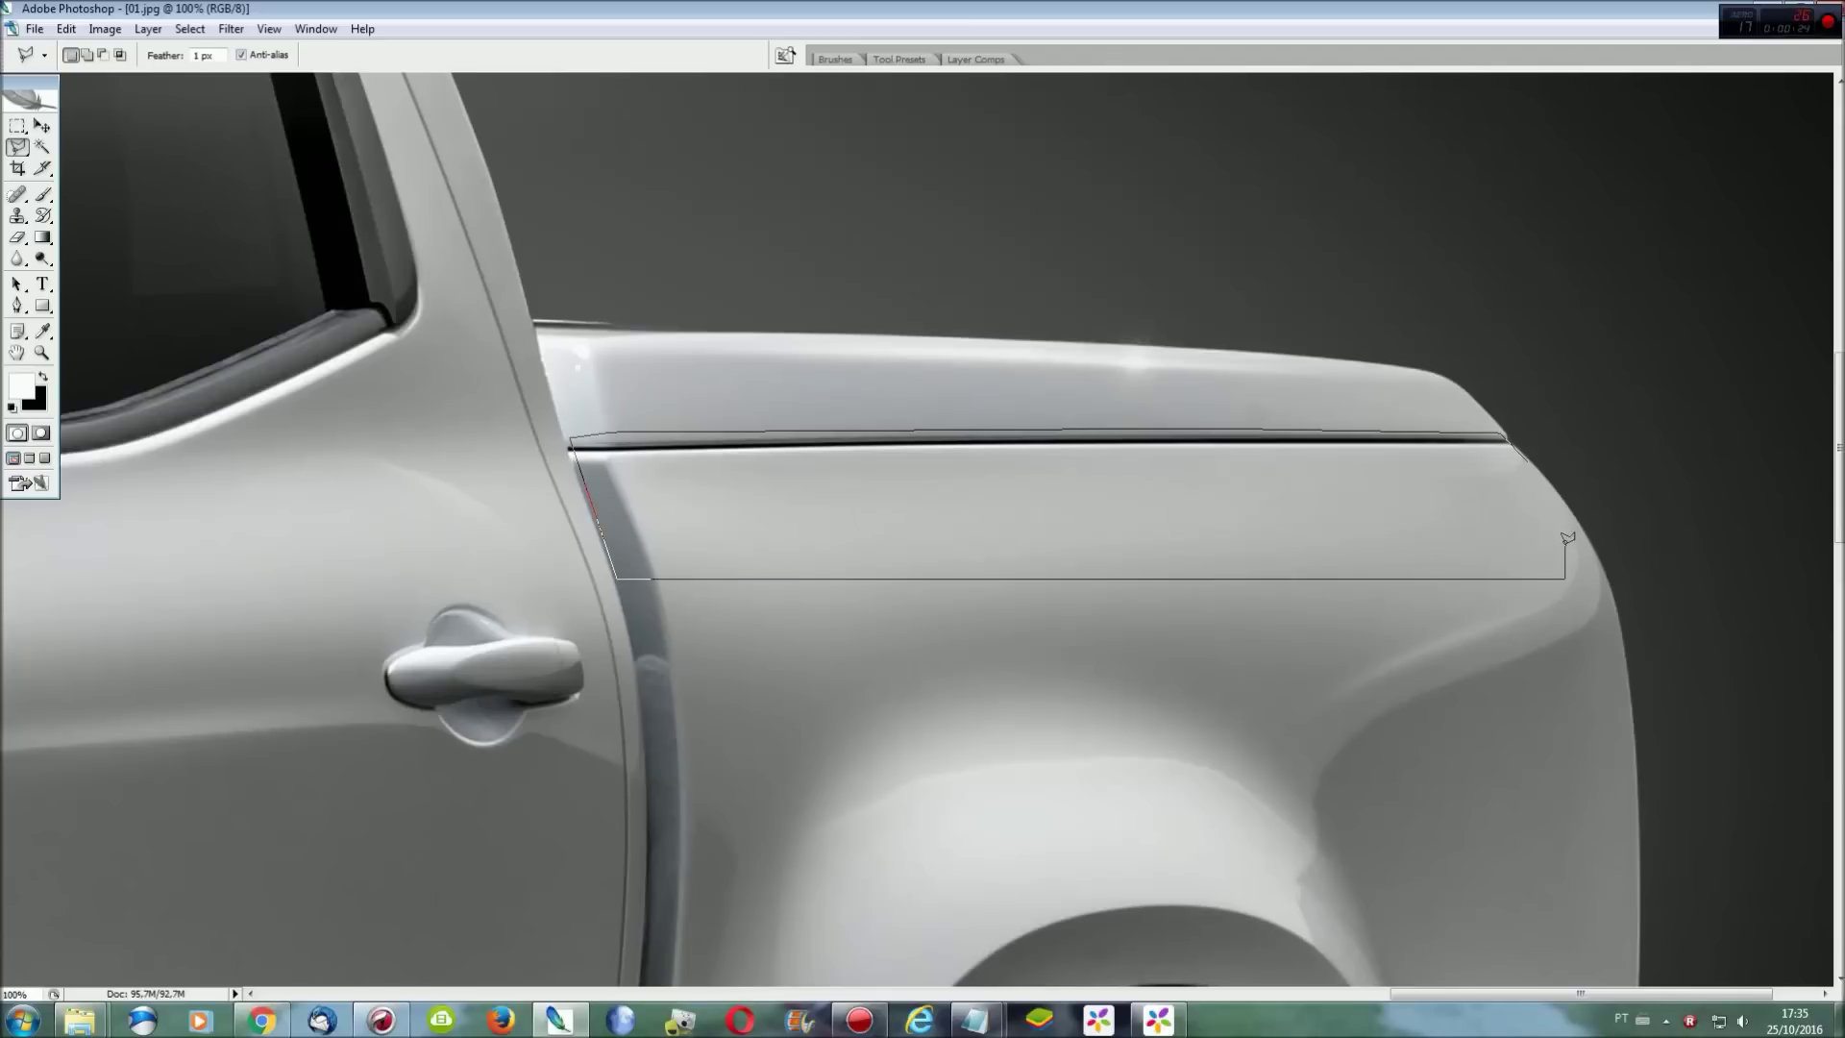
pyautogui.click(1534, 462)
# Warp a copy of the strip upward over the bed edge and merge it down.
pyautogui.hotkey('ctrl', 'j')
pyautogui.hotkey('ctrl', 't')
pyautogui.rightClick(920, 447)
pyautogui.click(984, 597)
pyautogui.moveTo(630, 465); pyautogui.dragTo(620, 431)
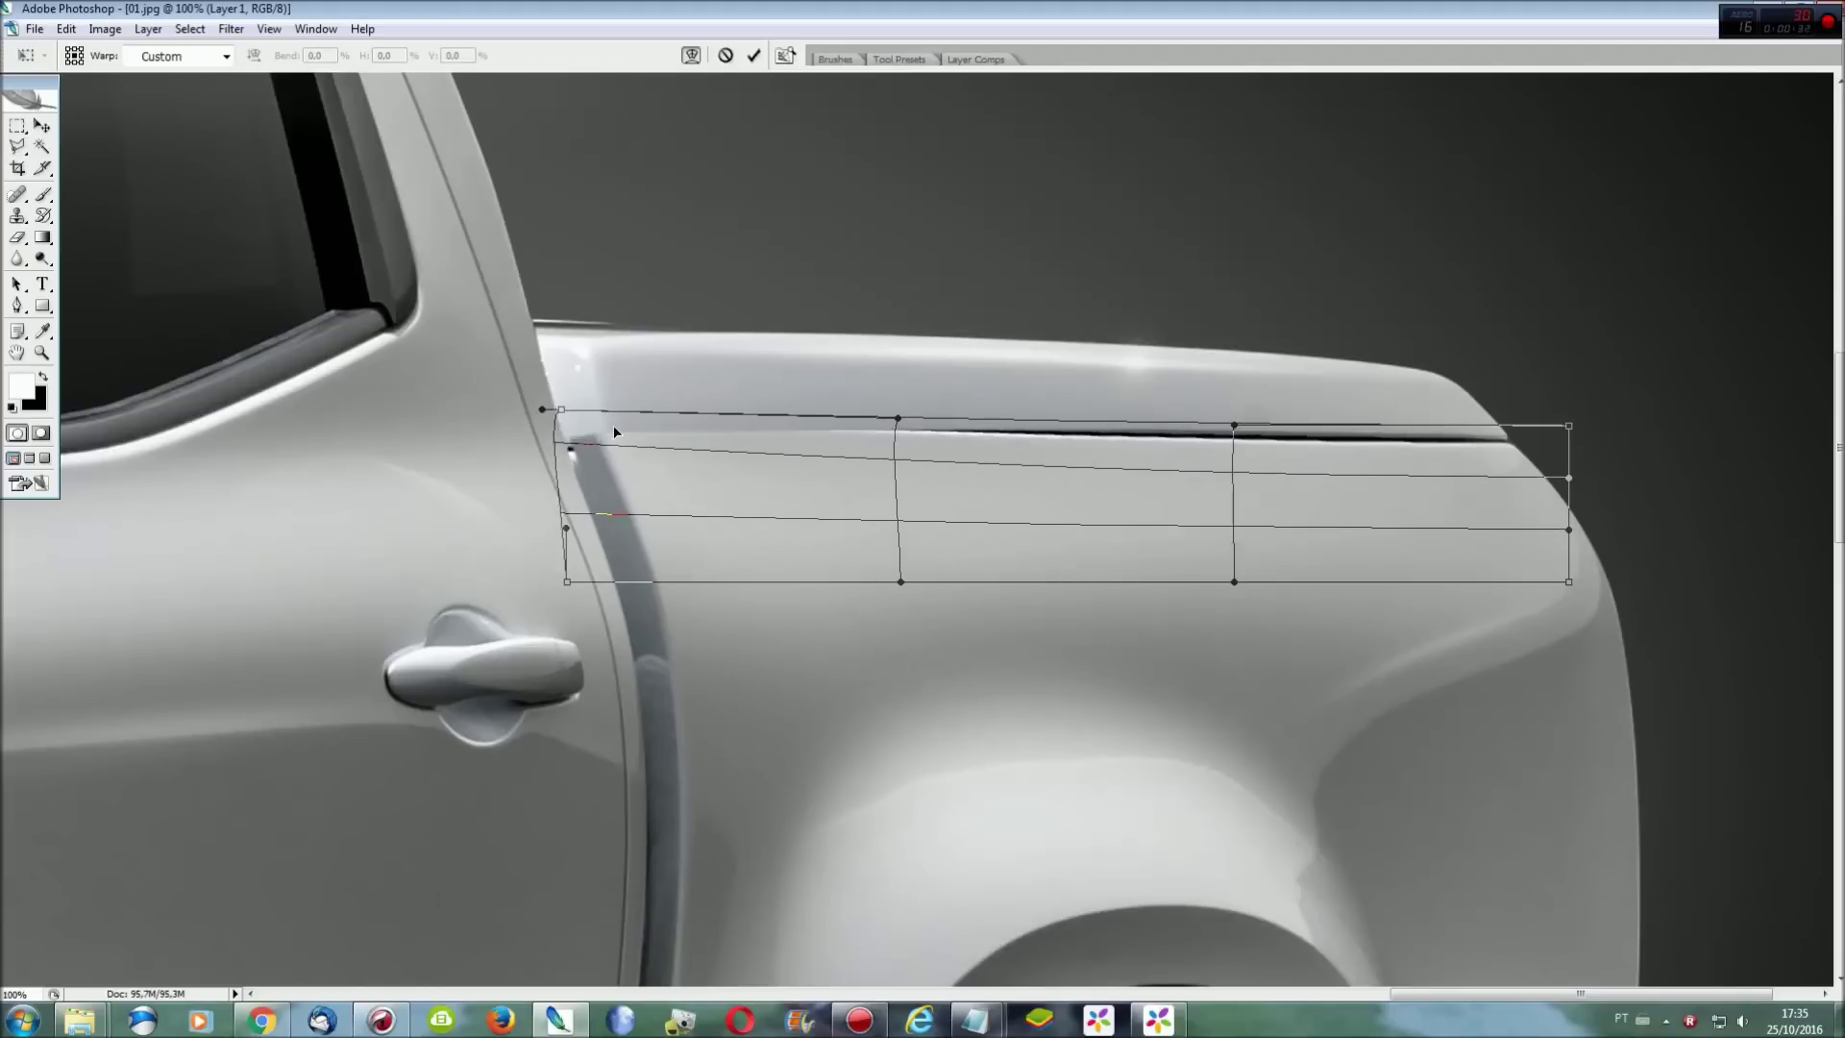
pyautogui.moveTo(1507, 443); pyautogui.dragTo(1505, 414)
pyautogui.moveTo(1148, 447); pyautogui.dragTo(1141, 429)
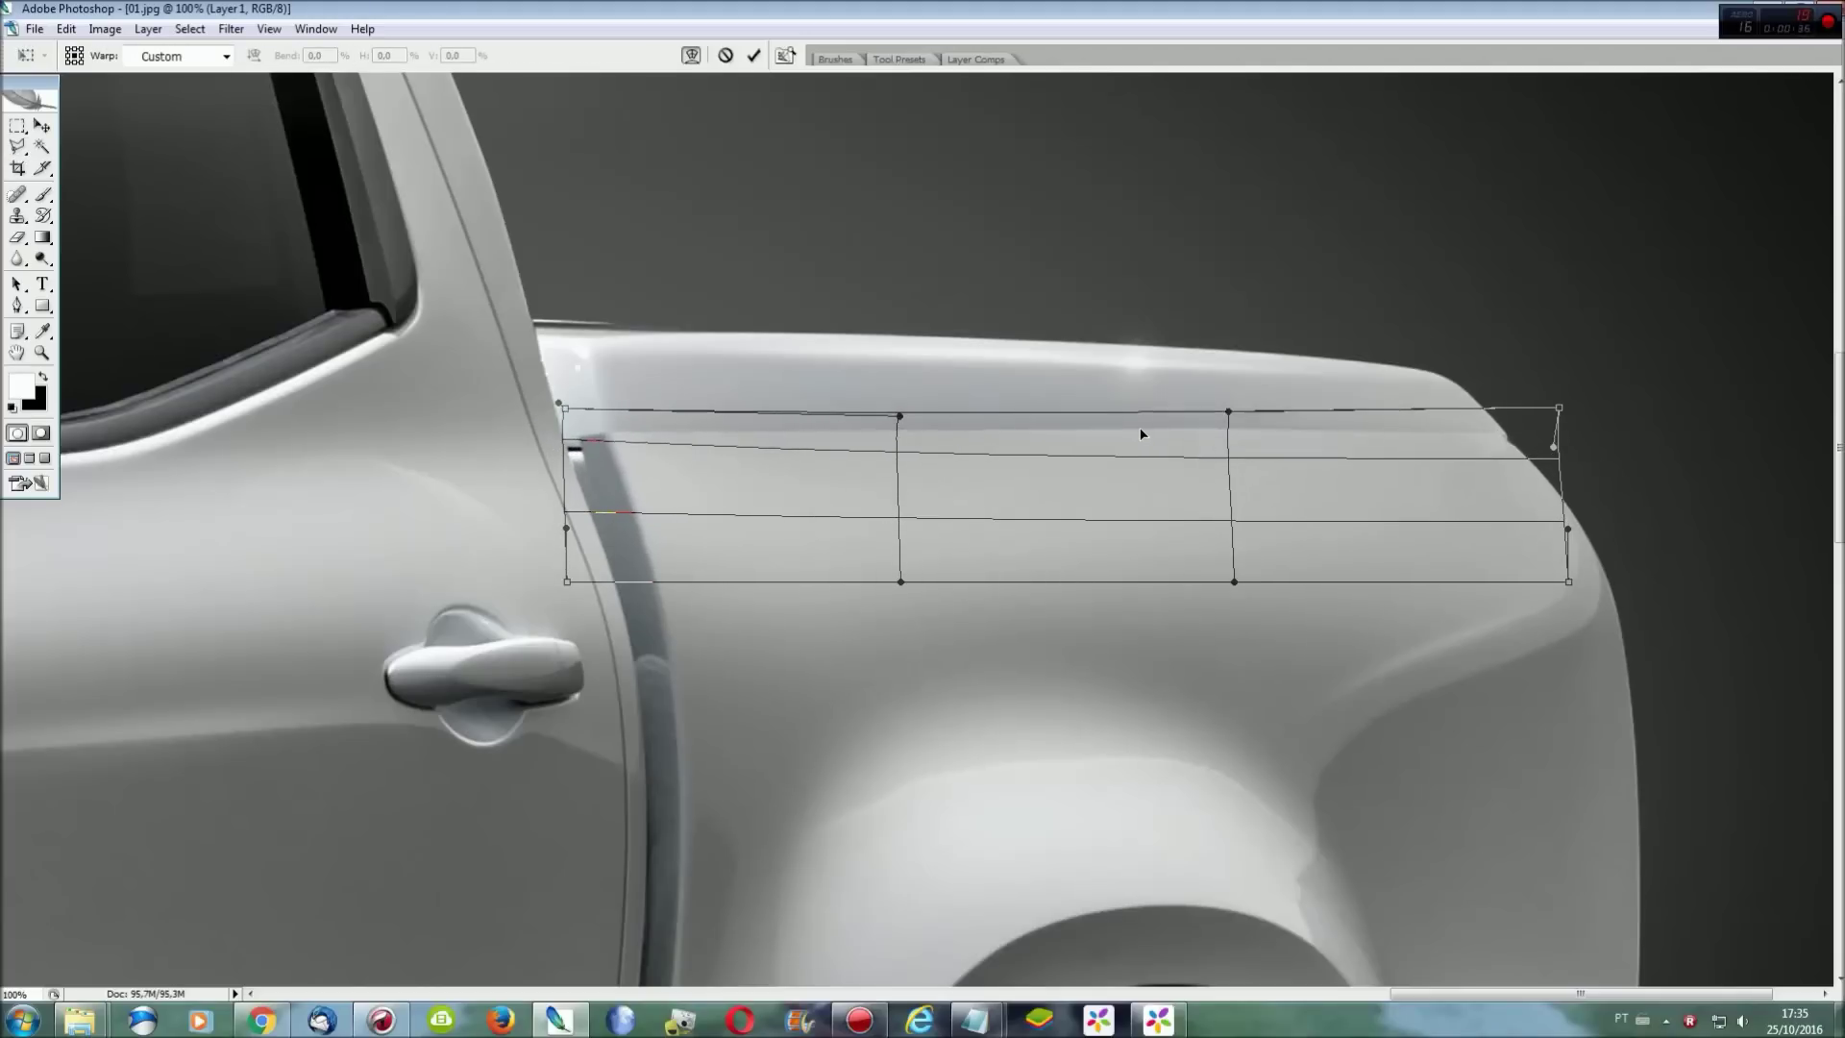
pyautogui.press('Return')
pyautogui.hotkey('ctrl', 'e')
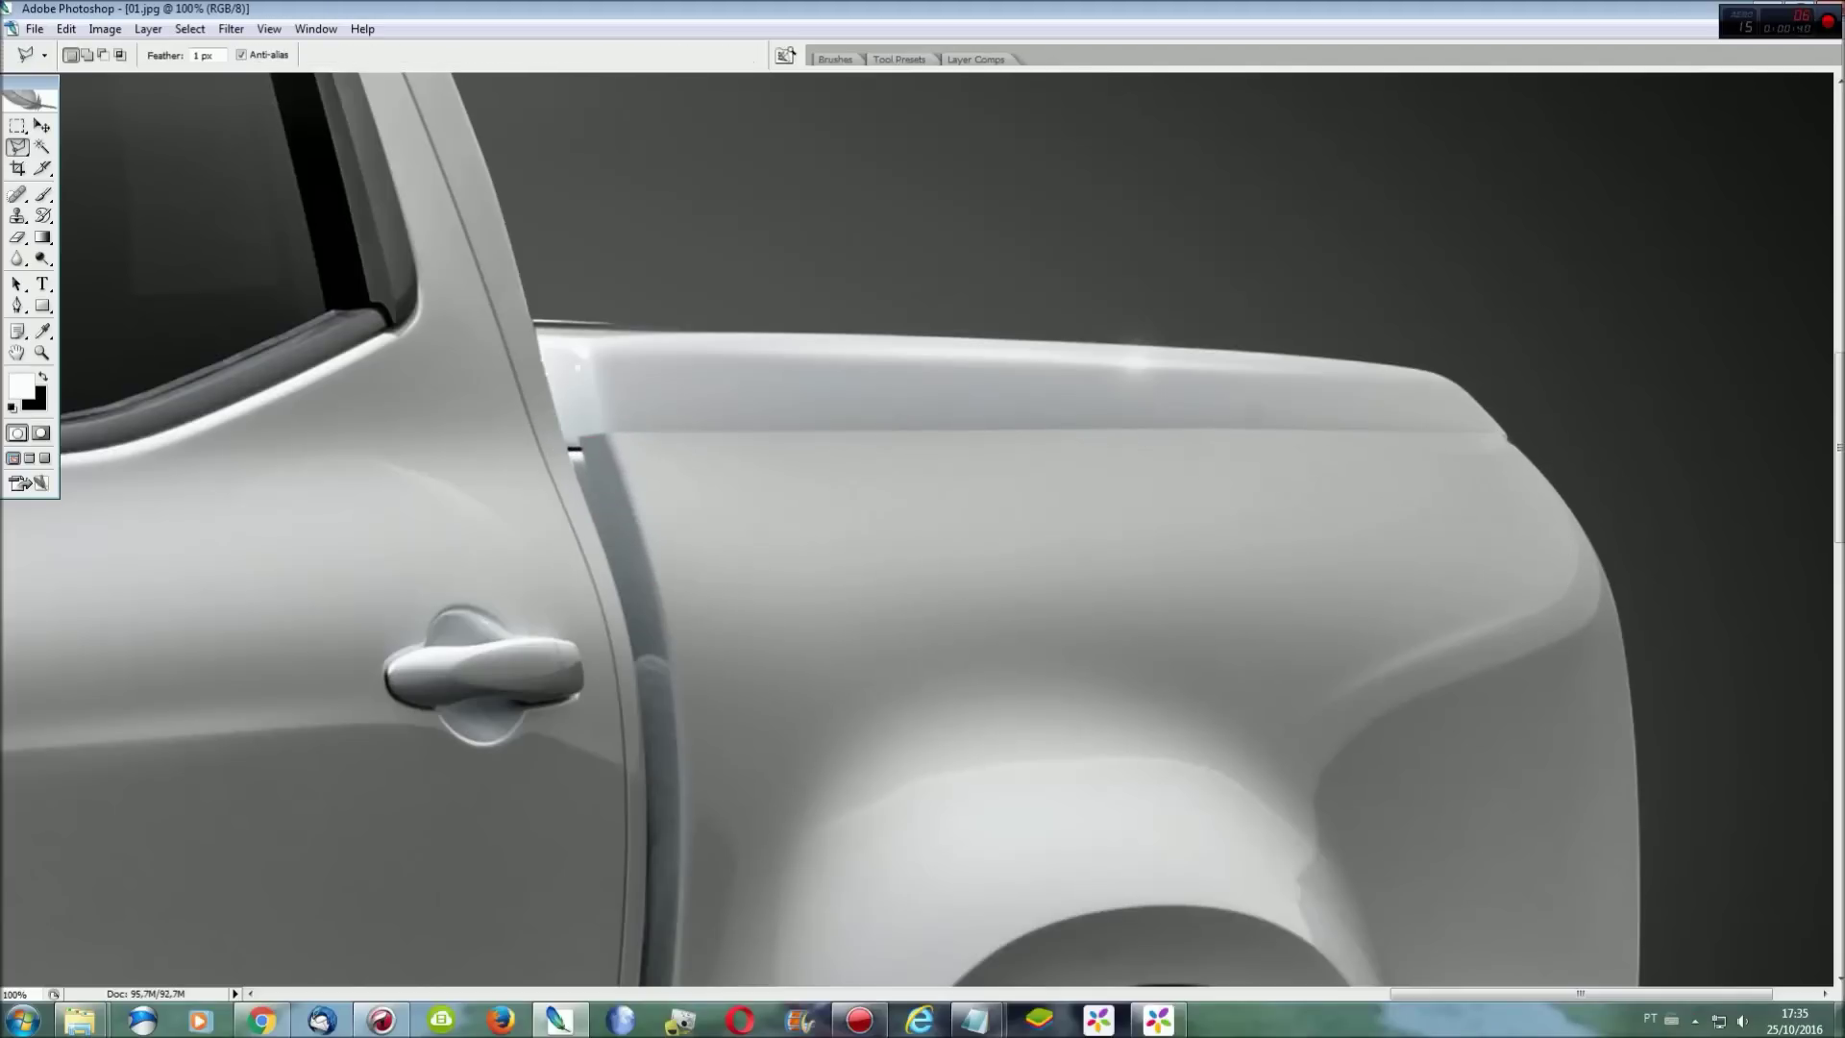
pyautogui.scroll(-5, 1009, 500)
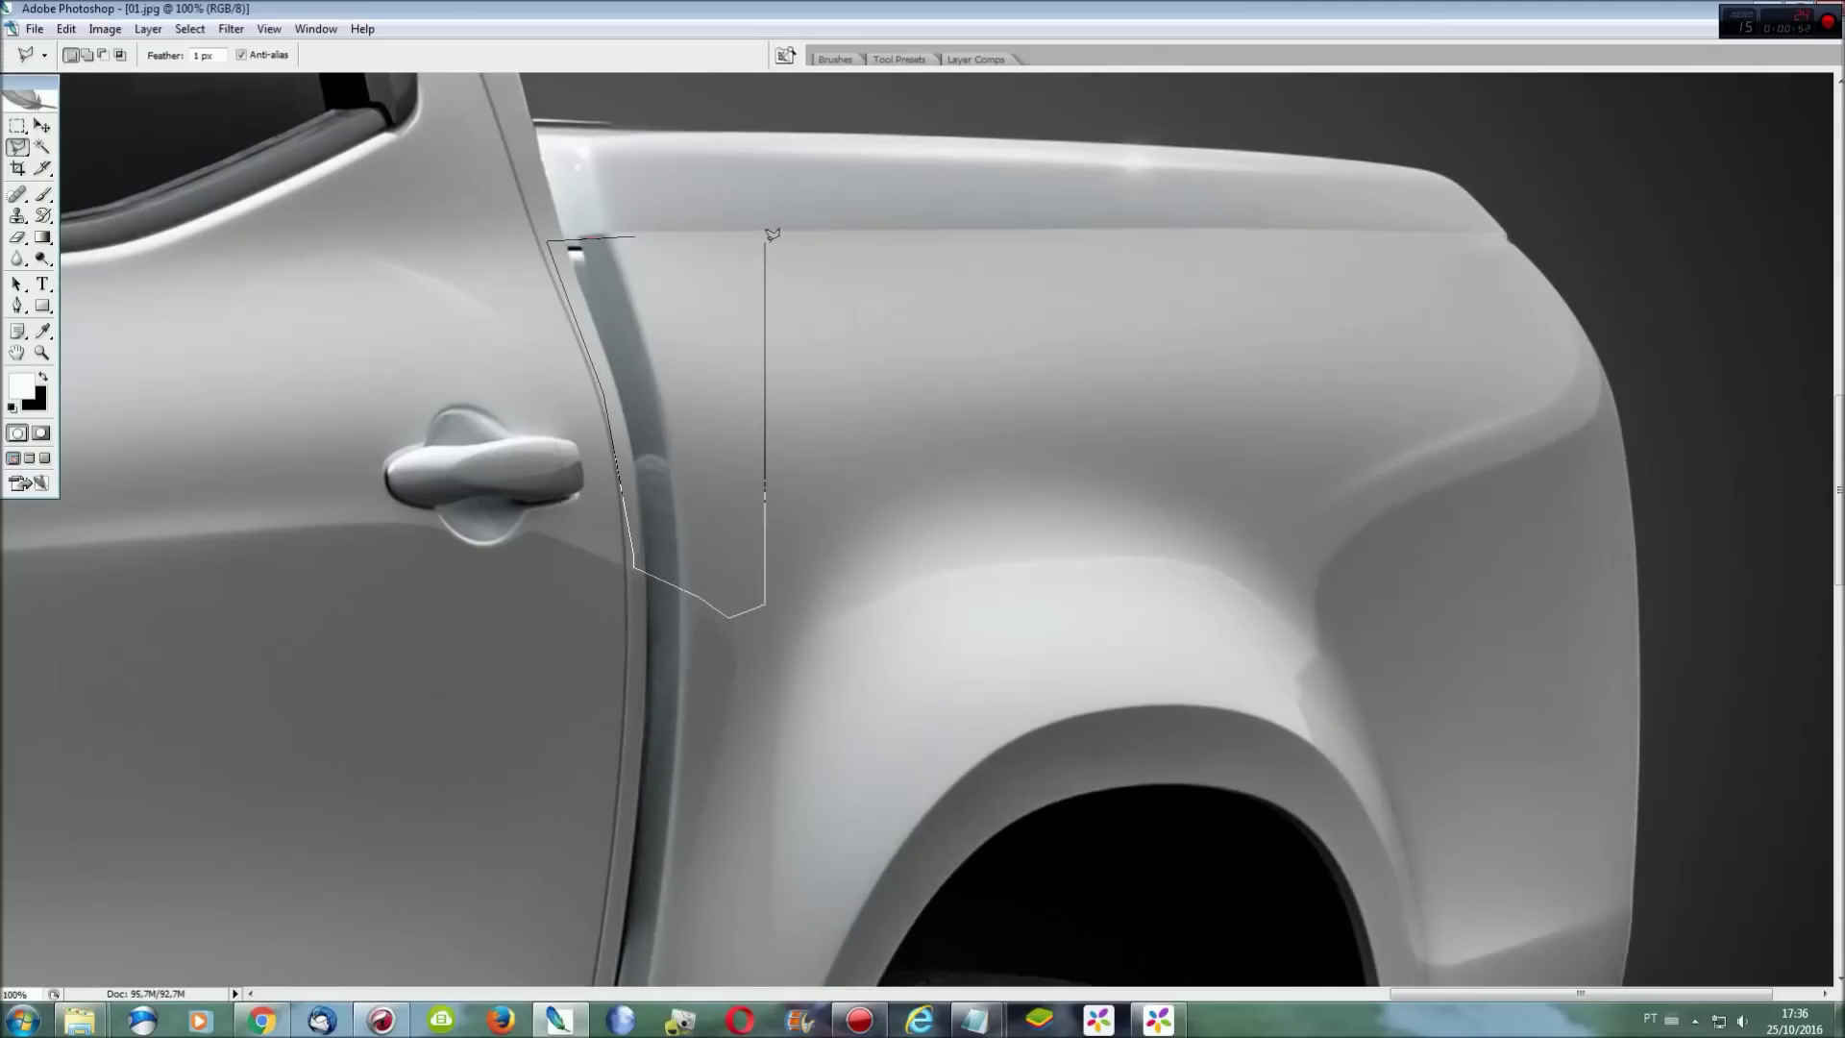
# Widen a copied gap patch leftward to 165.9%, warp its top, and merge it.
pyautogui.click(644, 235)
pyautogui.hotkey('ctrl', 'j')
pyautogui.hotkey('ctrl', 't')
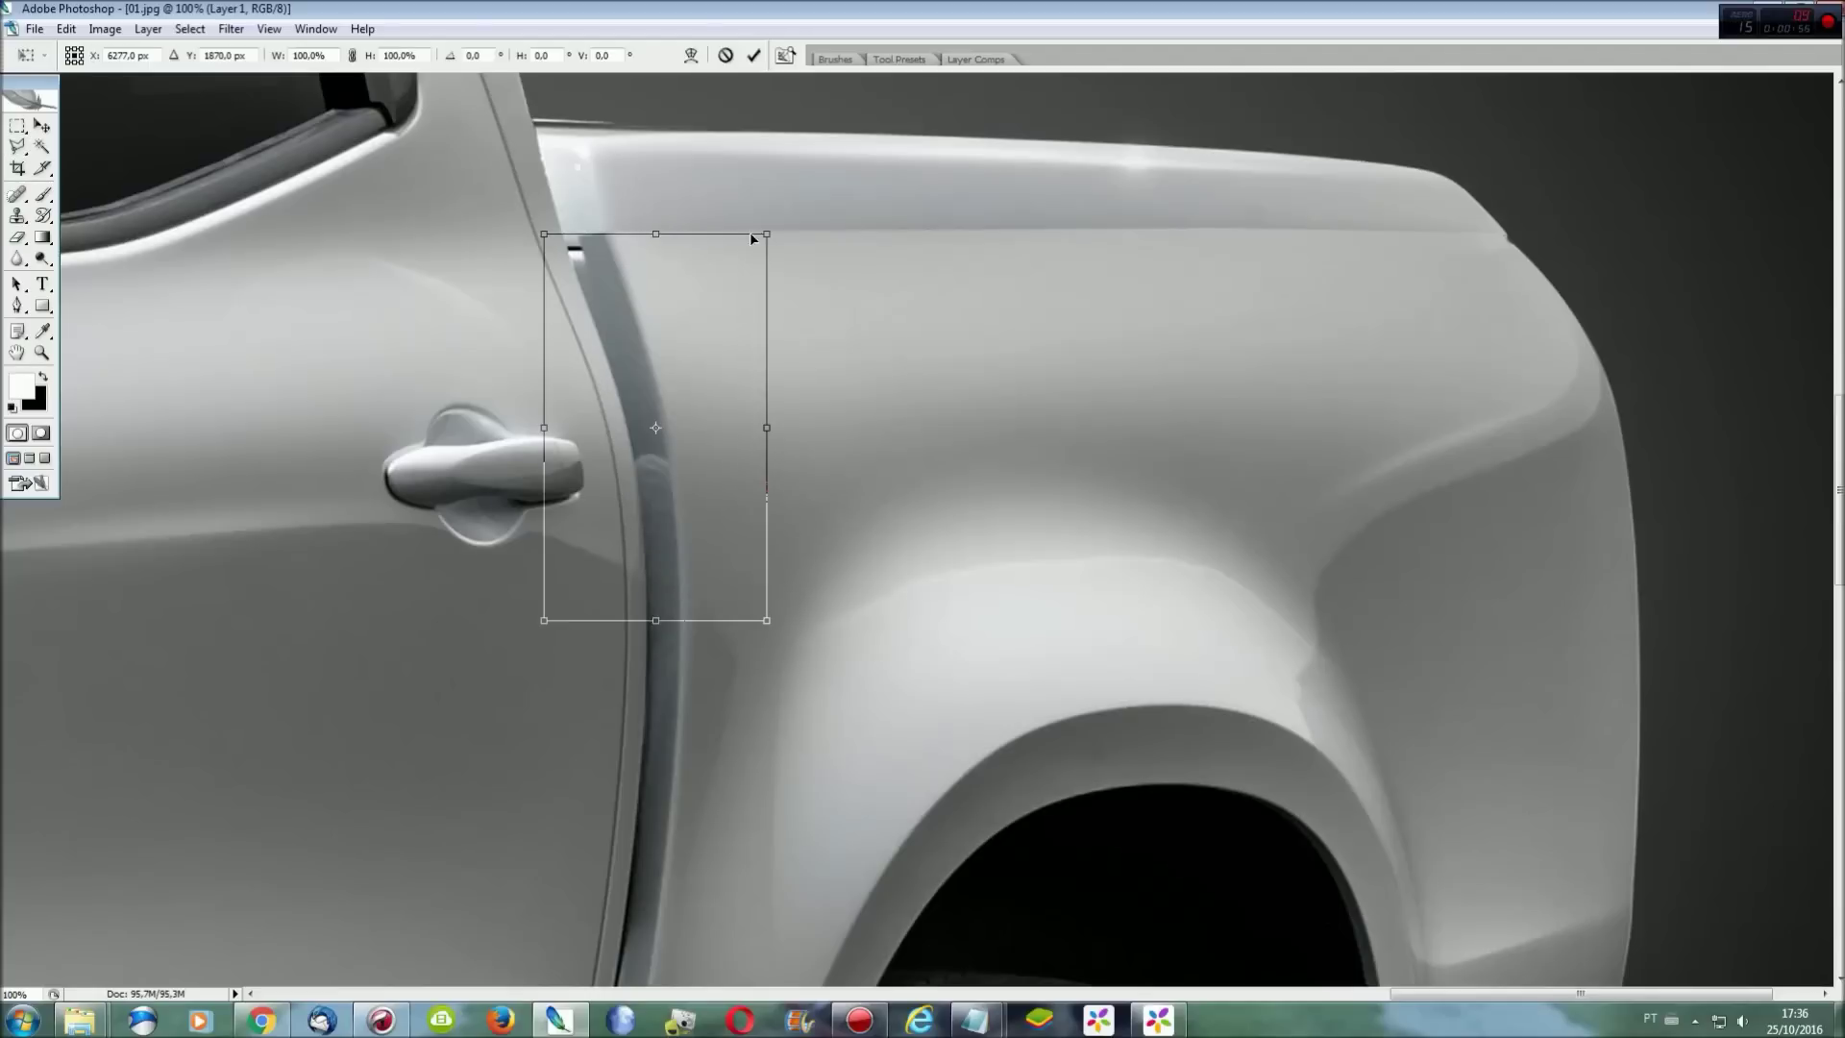
pyautogui.moveTo(541, 423); pyautogui.dragTo(392, 399)
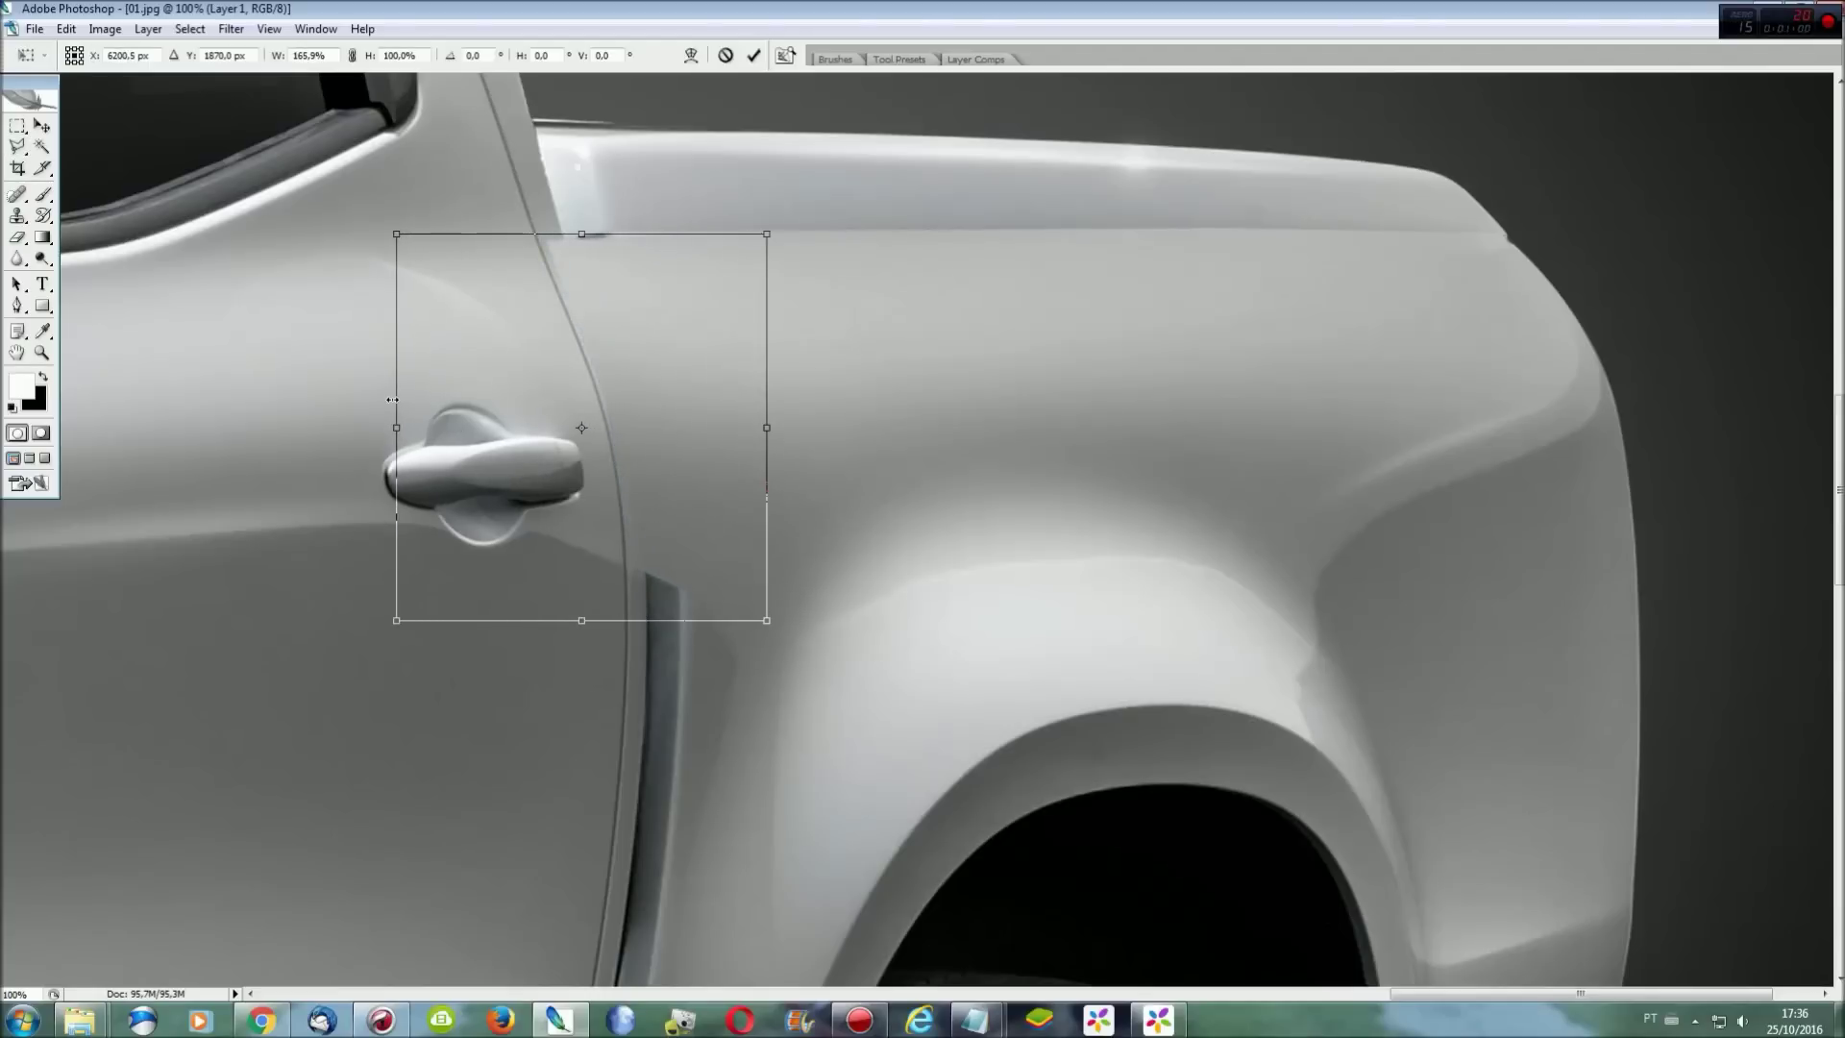
pyautogui.rightClick(607, 286)
pyautogui.click(677, 438)
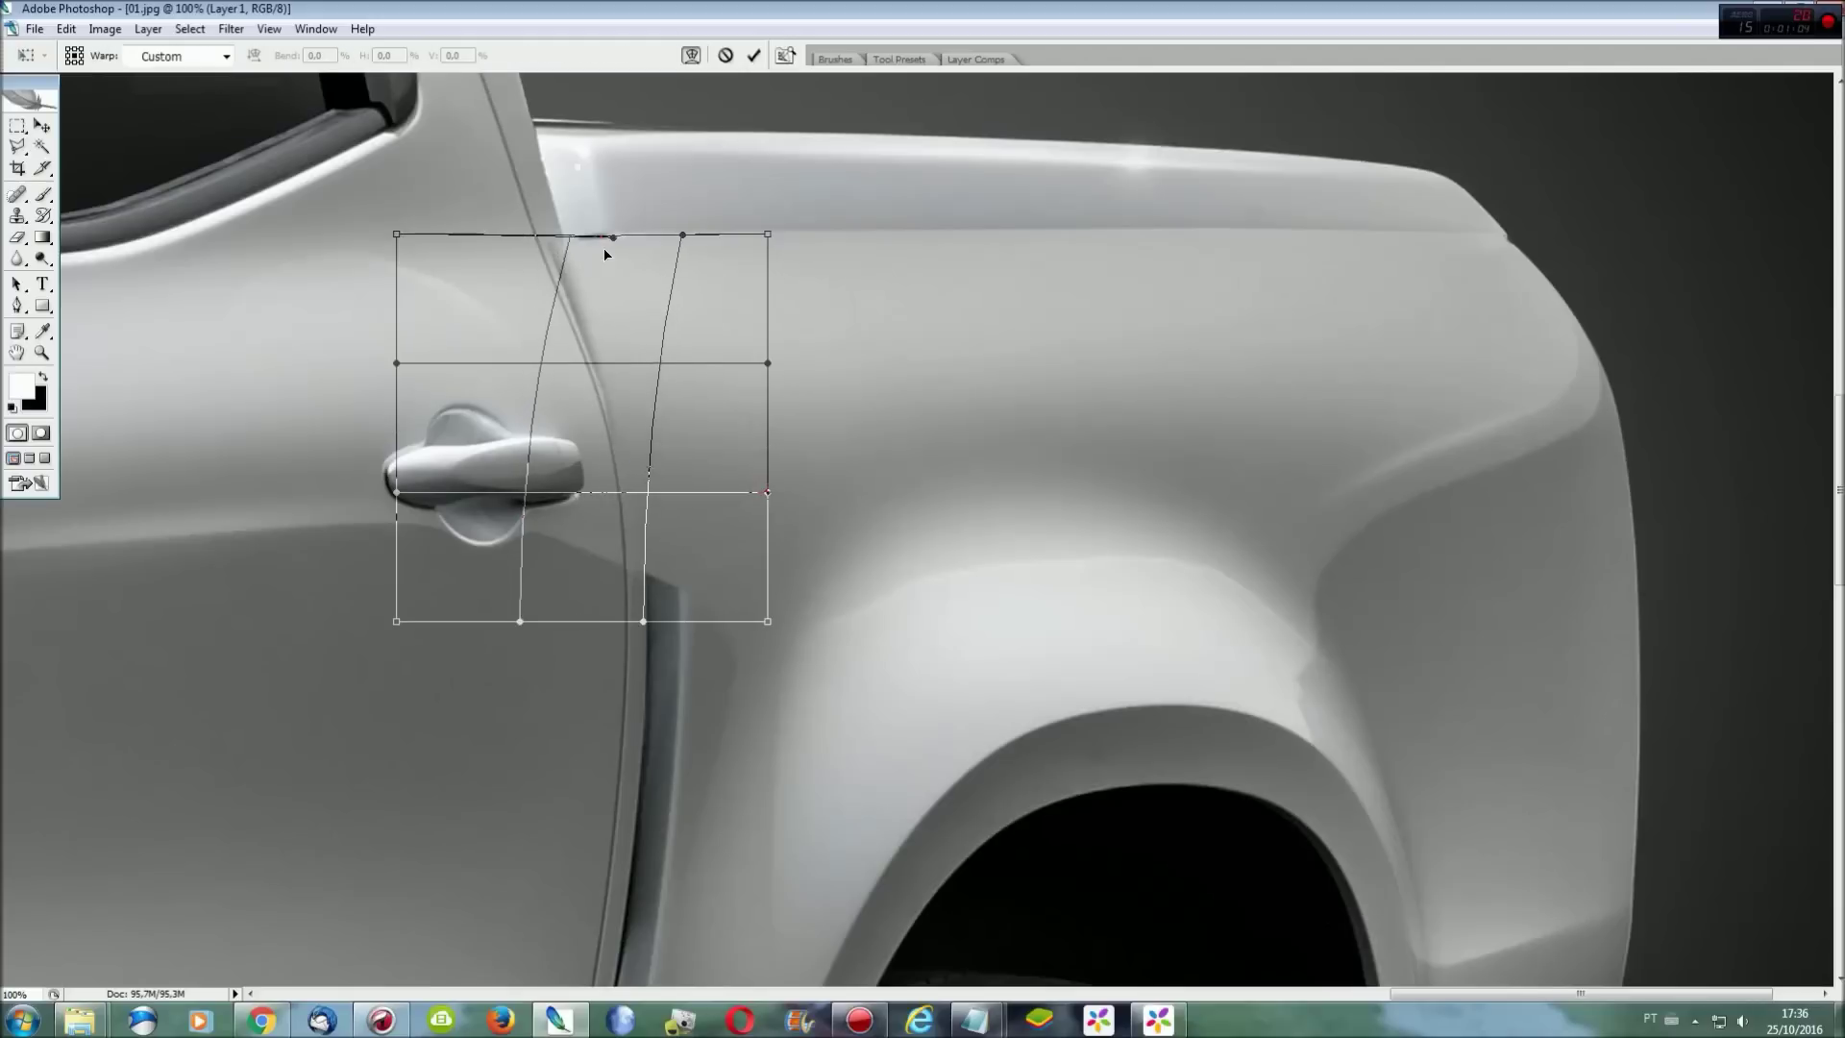
pyautogui.moveTo(567, 243); pyautogui.dragTo(577, 252)
pyautogui.press('Return')
pyautogui.hotkey('ctrl', 'e')
pyautogui.scroll(-3, 867, 323)
pyautogui.scroll(-1, 867, 323)
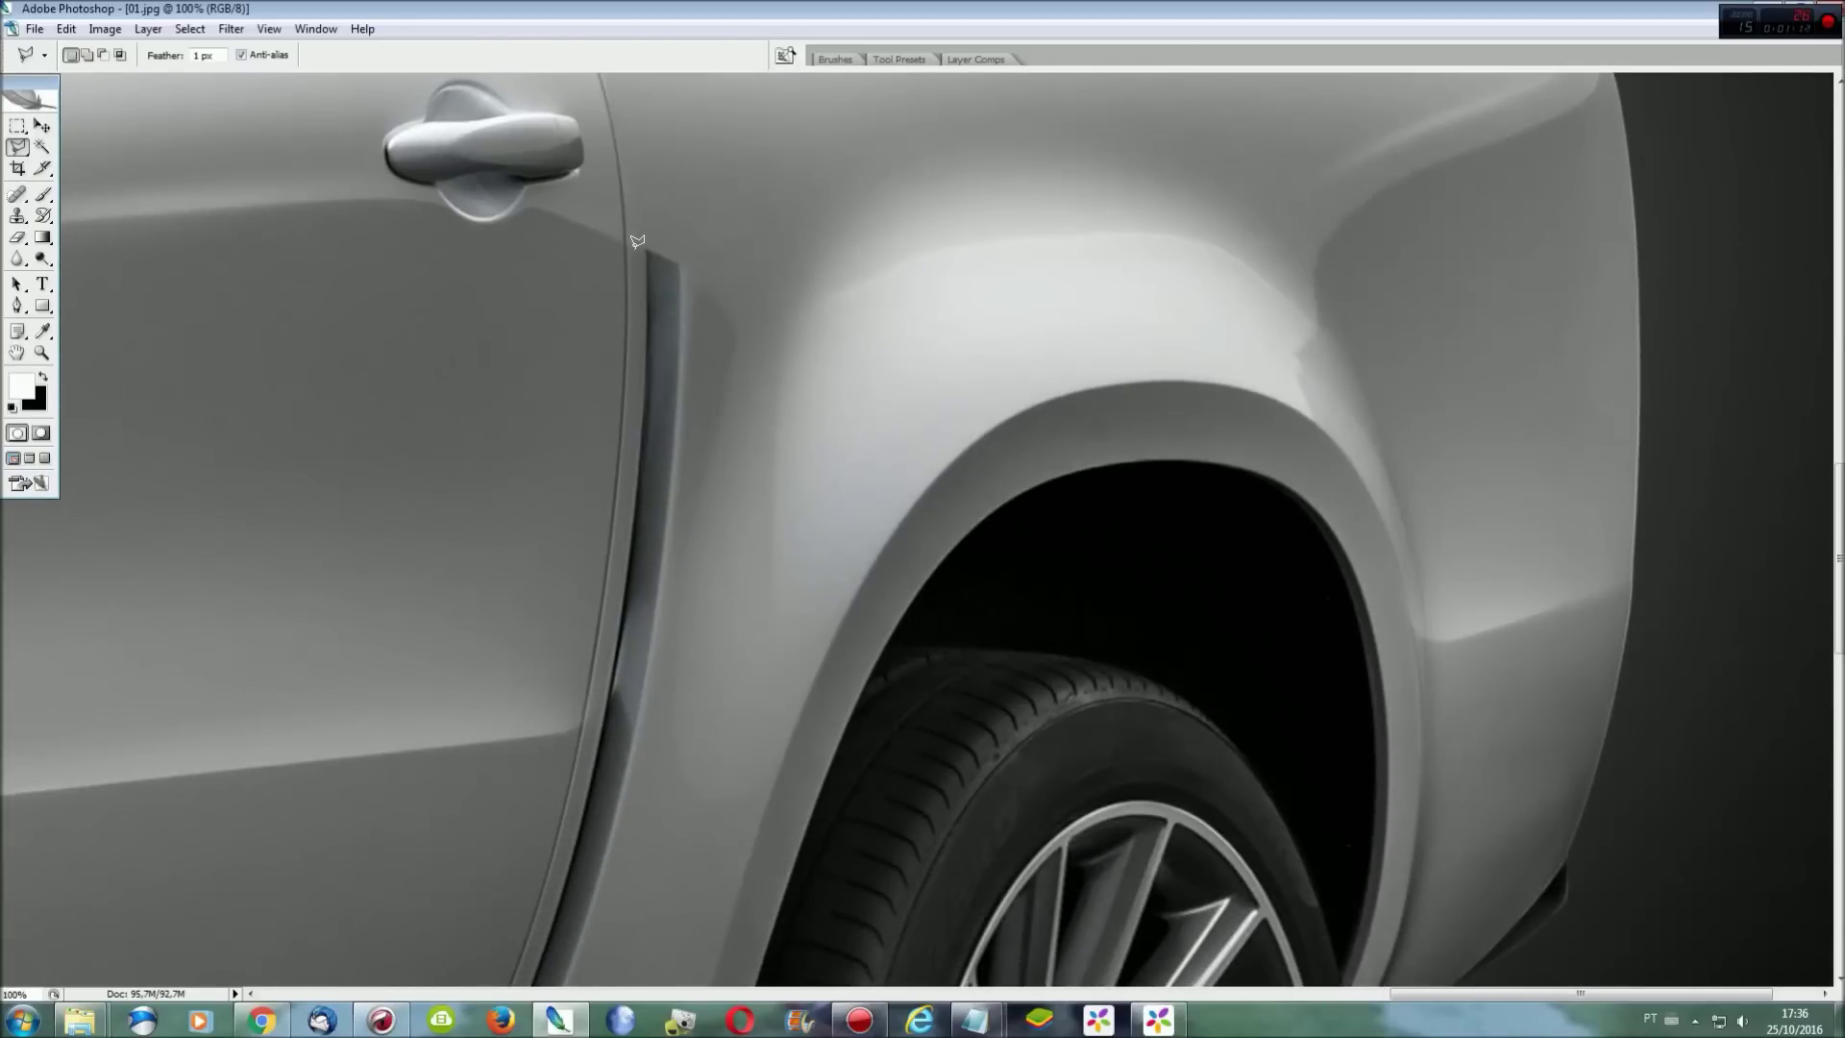
# Select the dark groove behind the rear door with the Polygonal Lasso.
pyautogui.click(598, 657)
pyautogui.click(647, 713)
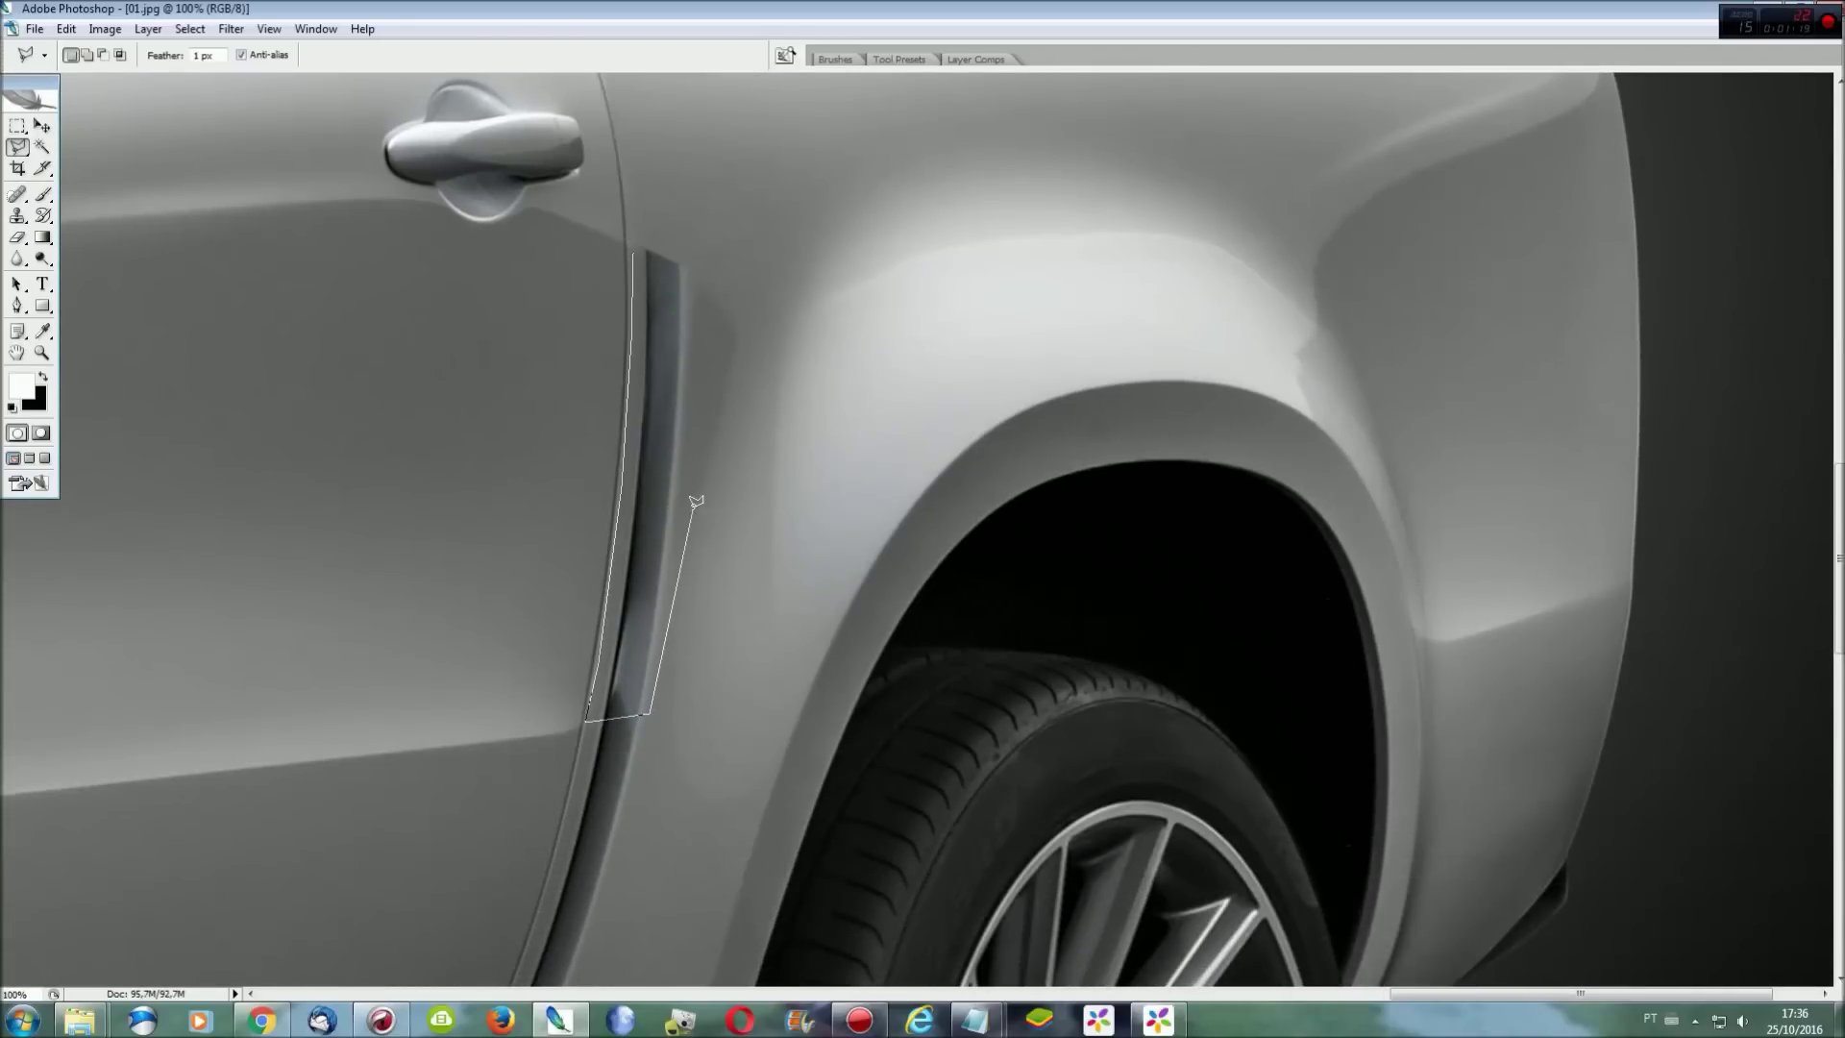
pyautogui.click(728, 342)
pyautogui.click(635, 240)
# Smudge the groove's top into the panel with a 100 px brush, then deselect.
pyautogui.moveTo(17, 258); pyautogui.dragTo(90, 290)
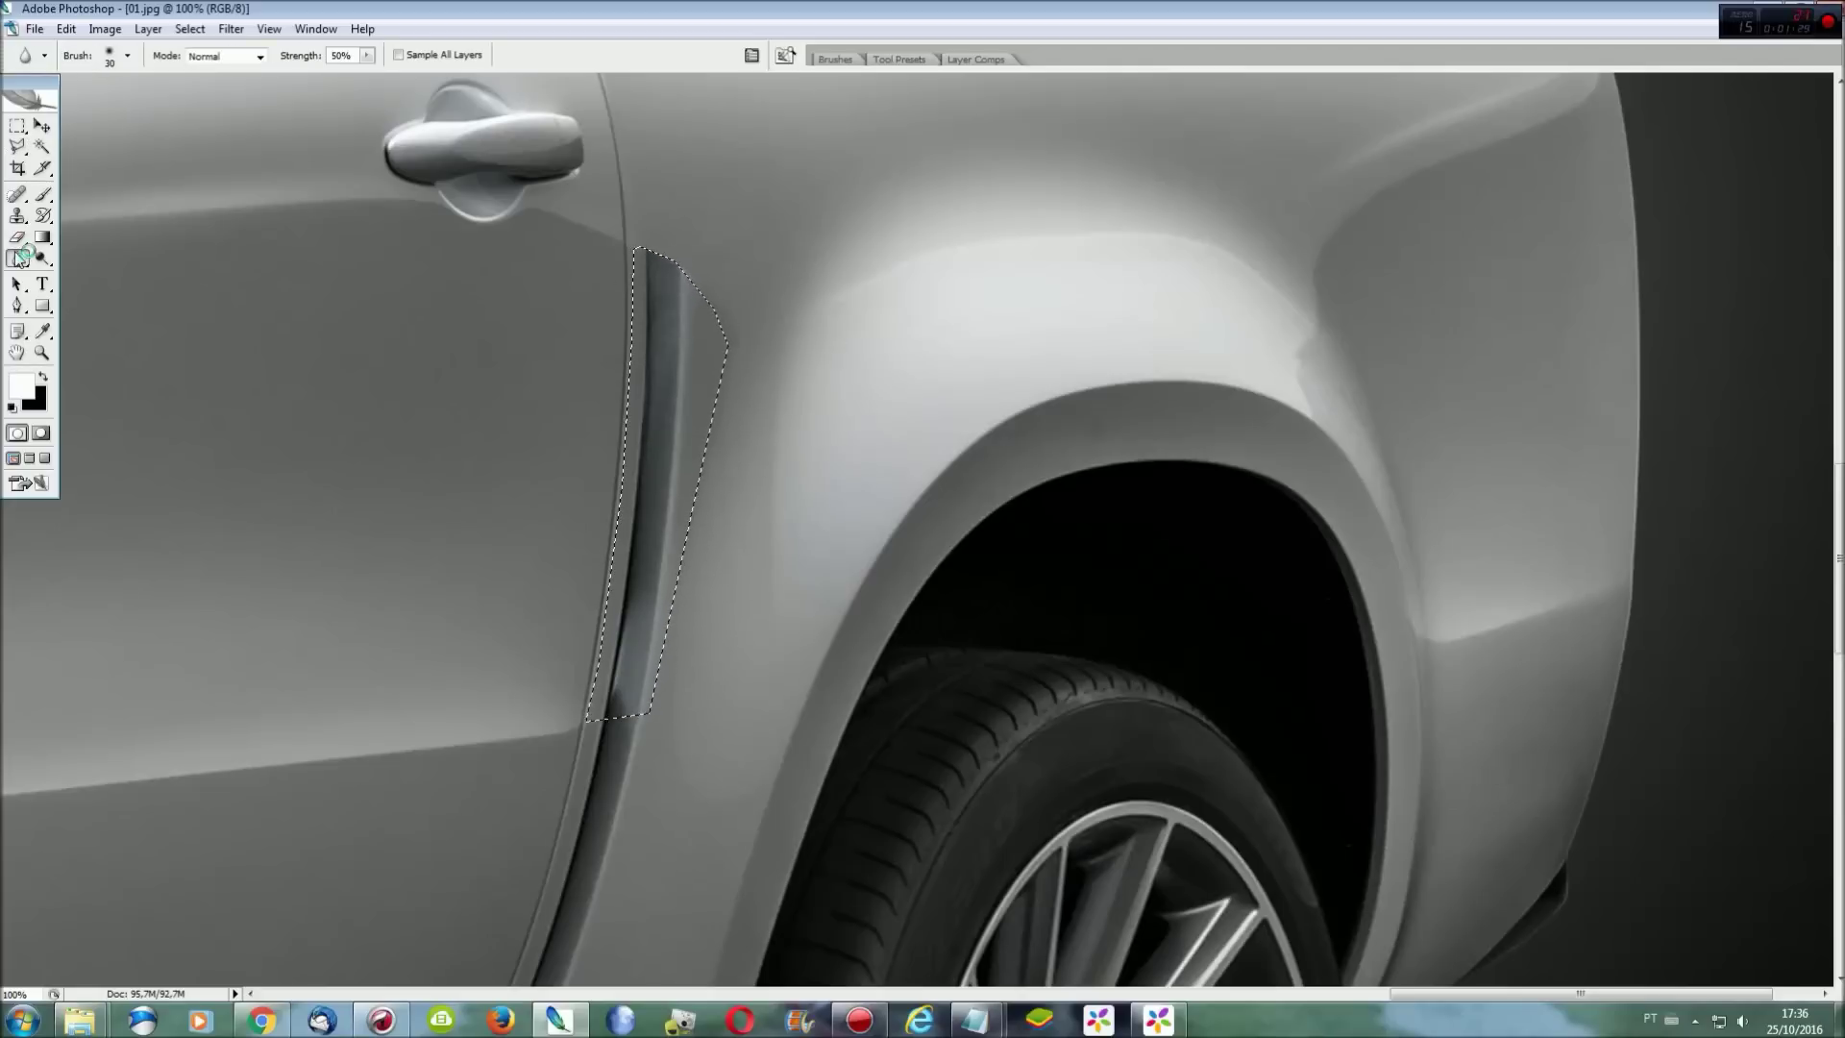
pyautogui.click(127, 55)
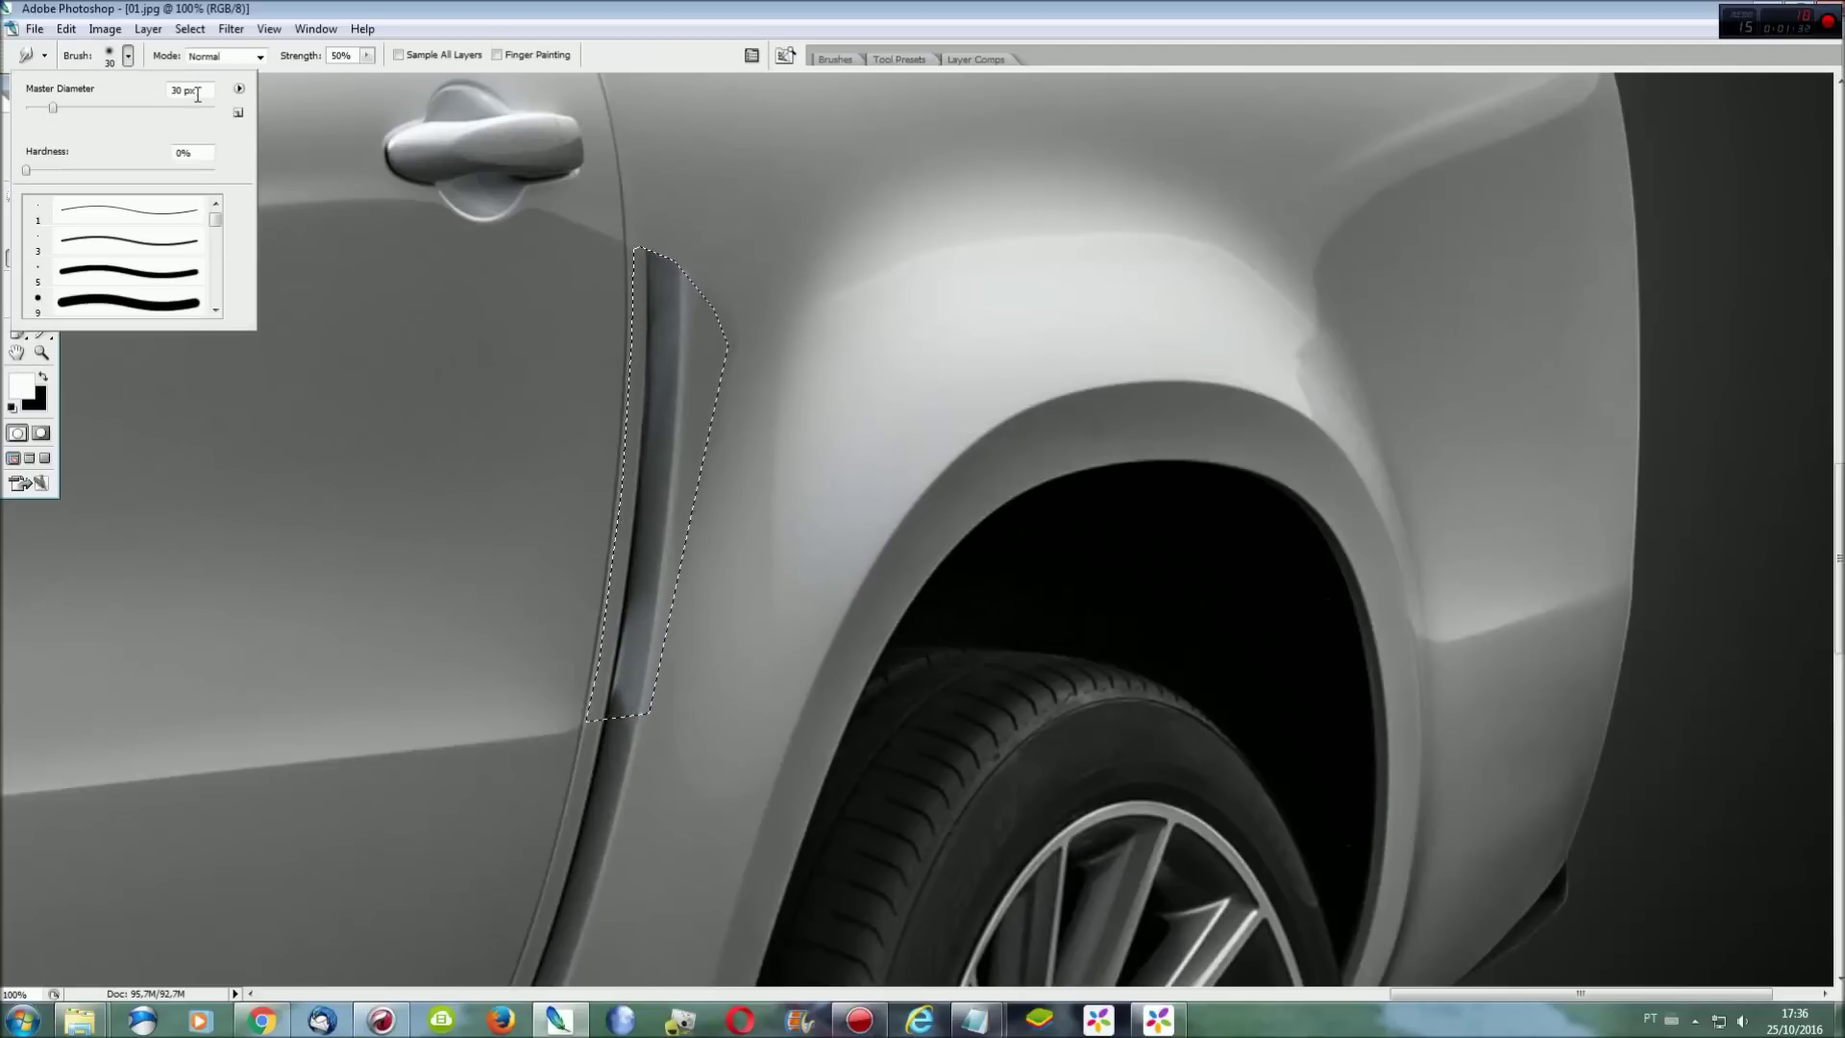
pyautogui.click(662, 356)
pyautogui.moveTo(670, 349)
pyautogui.mouseDown()
pyautogui.moveTo(643, 288)
pyautogui.moveTo(618, 420)
pyautogui.moveTo(638, 445)
pyautogui.moveTo(629, 505)
pyautogui.moveTo(560, 568)
pyautogui.moveTo(634, 630)
pyautogui.moveTo(576, 720)
pyautogui.moveTo(555, 690)
pyautogui.moveTo(659, 556)
pyautogui.moveTo(609, 404)
pyautogui.mouseUp()
pyautogui.hotkey('ctrl', 'd')
pyautogui.scroll(-3, 786, 392)
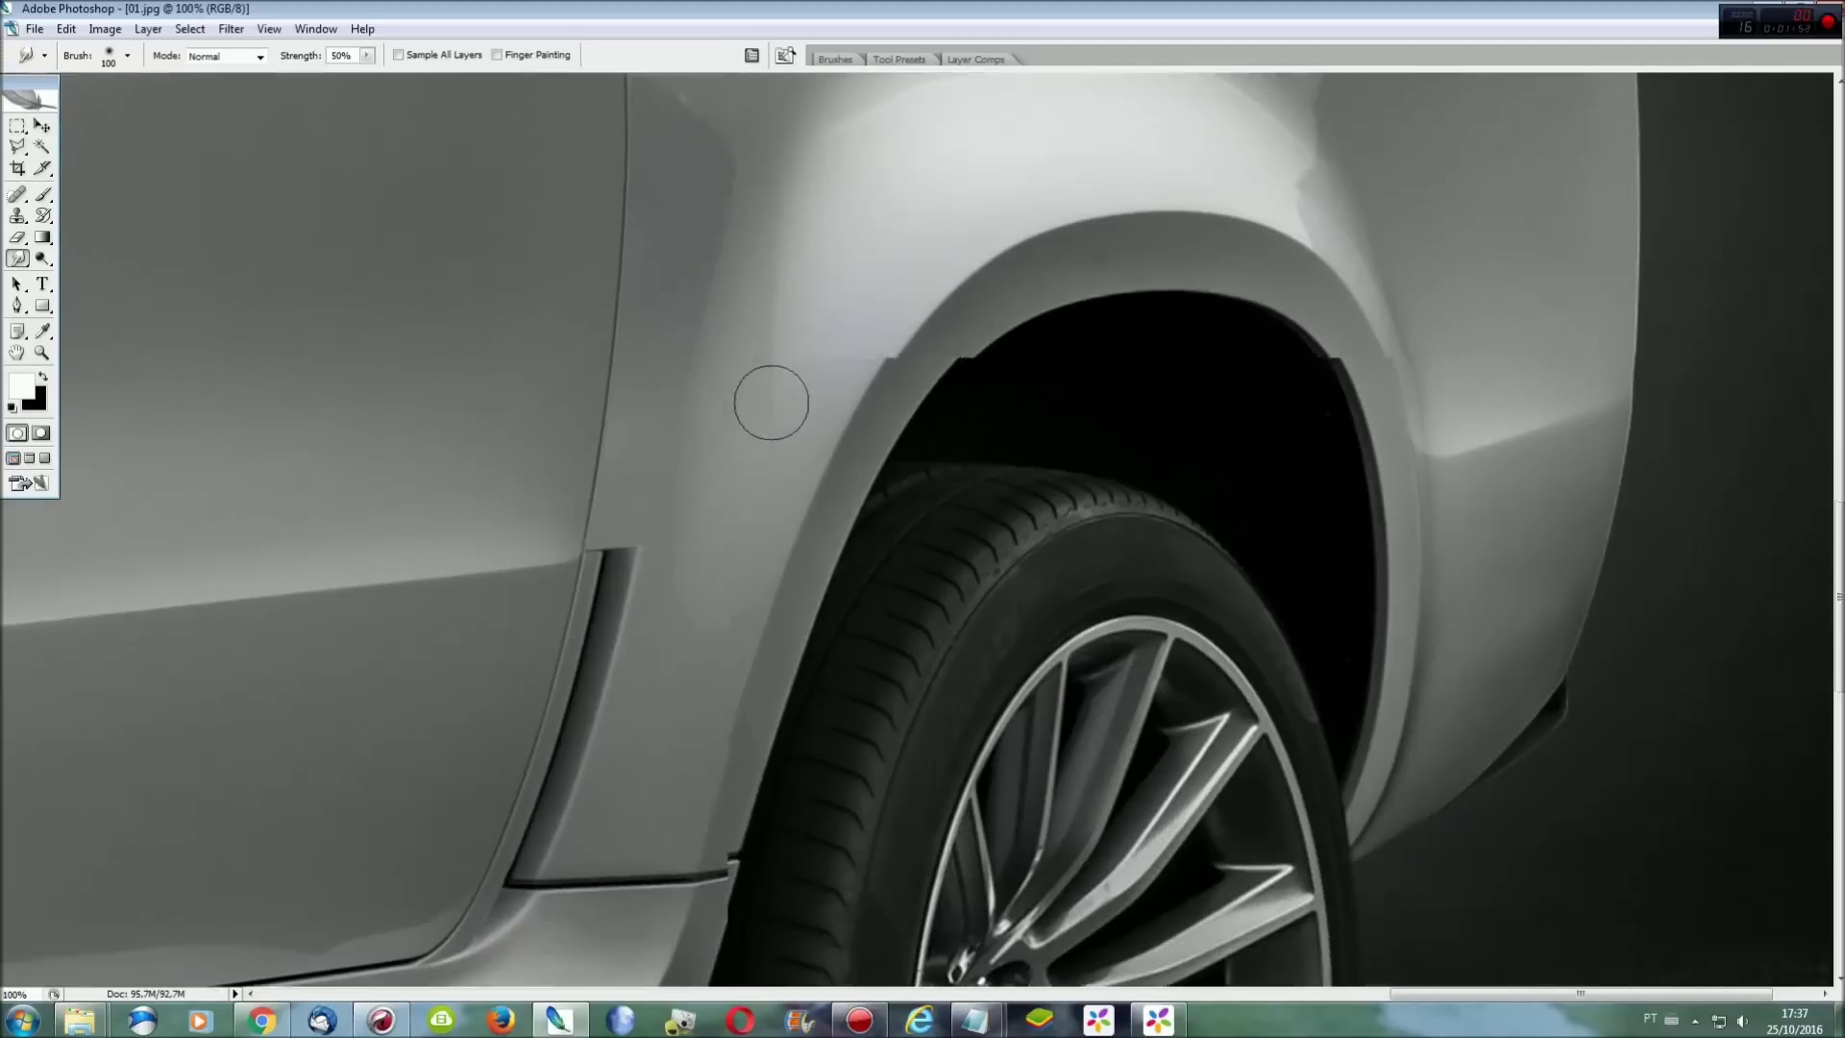
pyautogui.scroll(-3, 765, 400)
pyautogui.scroll(-1, 761, 406)
pyautogui.scroll(-1, 691, 424)
pyautogui.press('l')
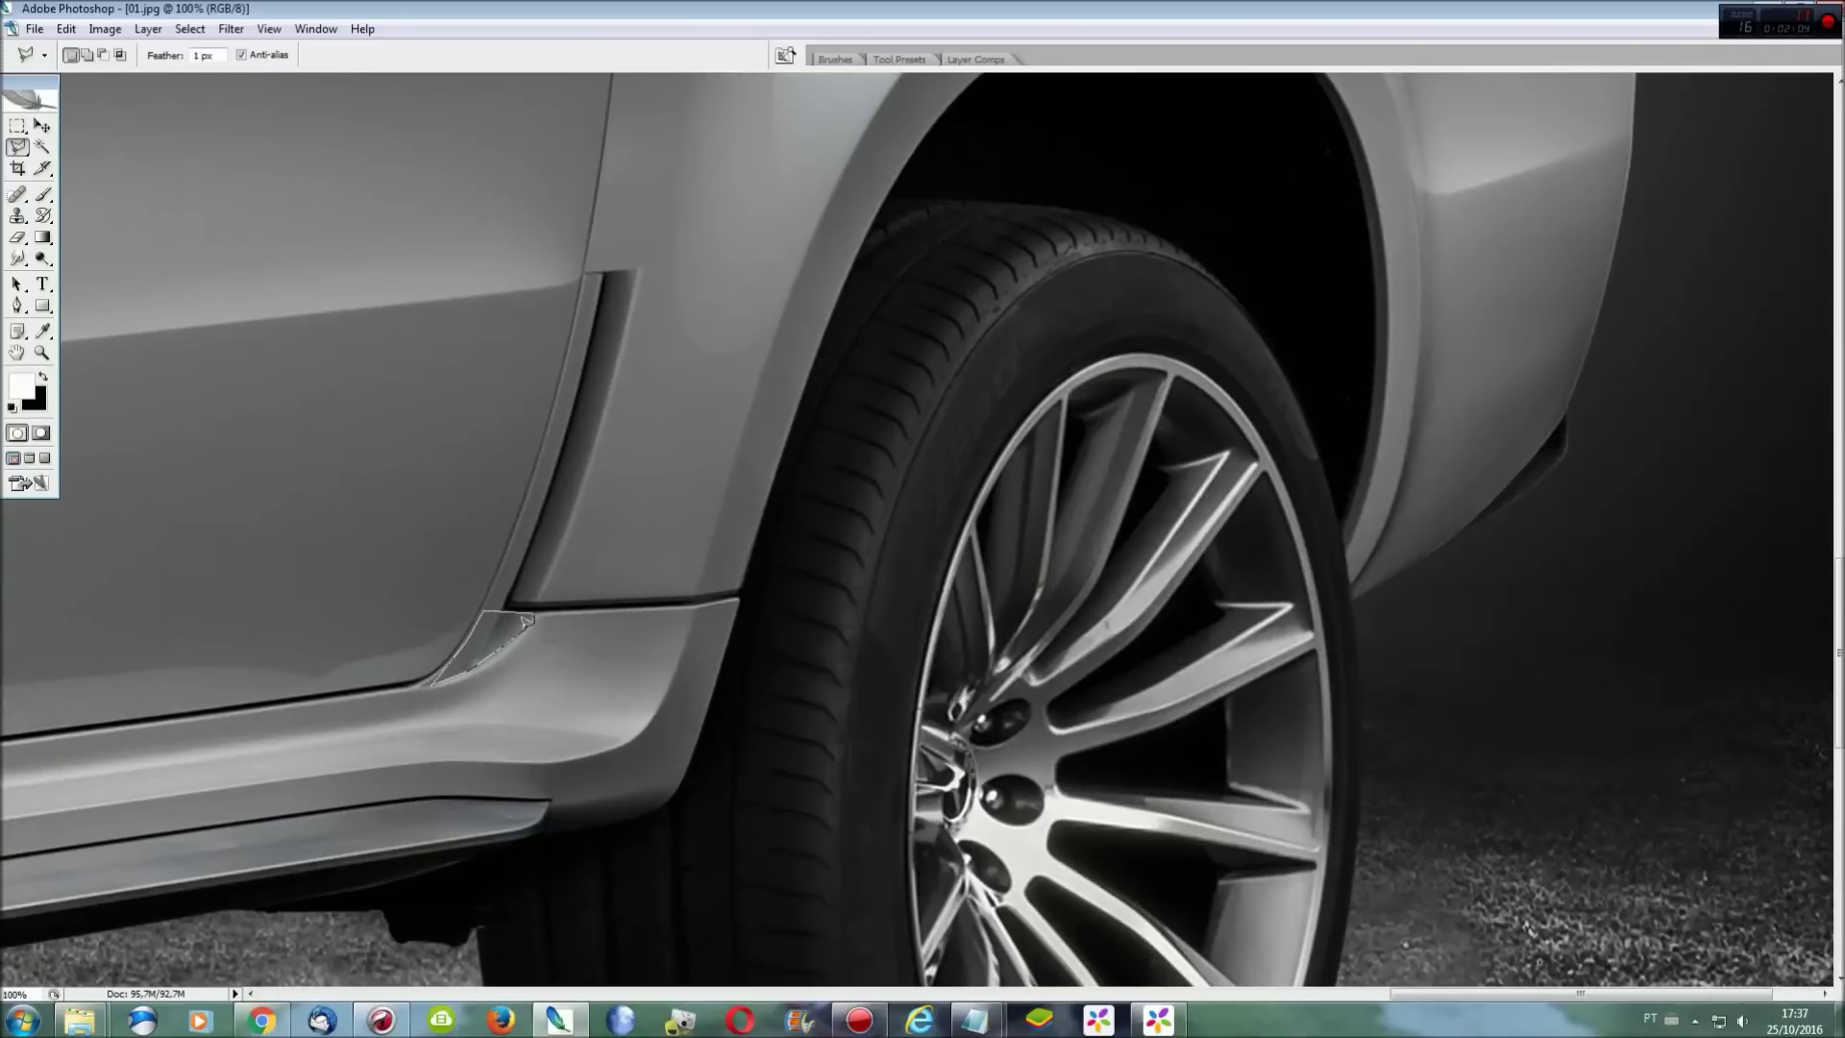
# At 200% zoom, smudge away the bluish patch near the sill.
pyautogui.hotkey('ctrl', '+')
pyautogui.moveTo(1498, 993)
pyautogui.mouseDown()
pyautogui.moveTo(1326, 994)
pyautogui.moveTo(1451, 993)
pyautogui.mouseUp()
pyautogui.press('r')
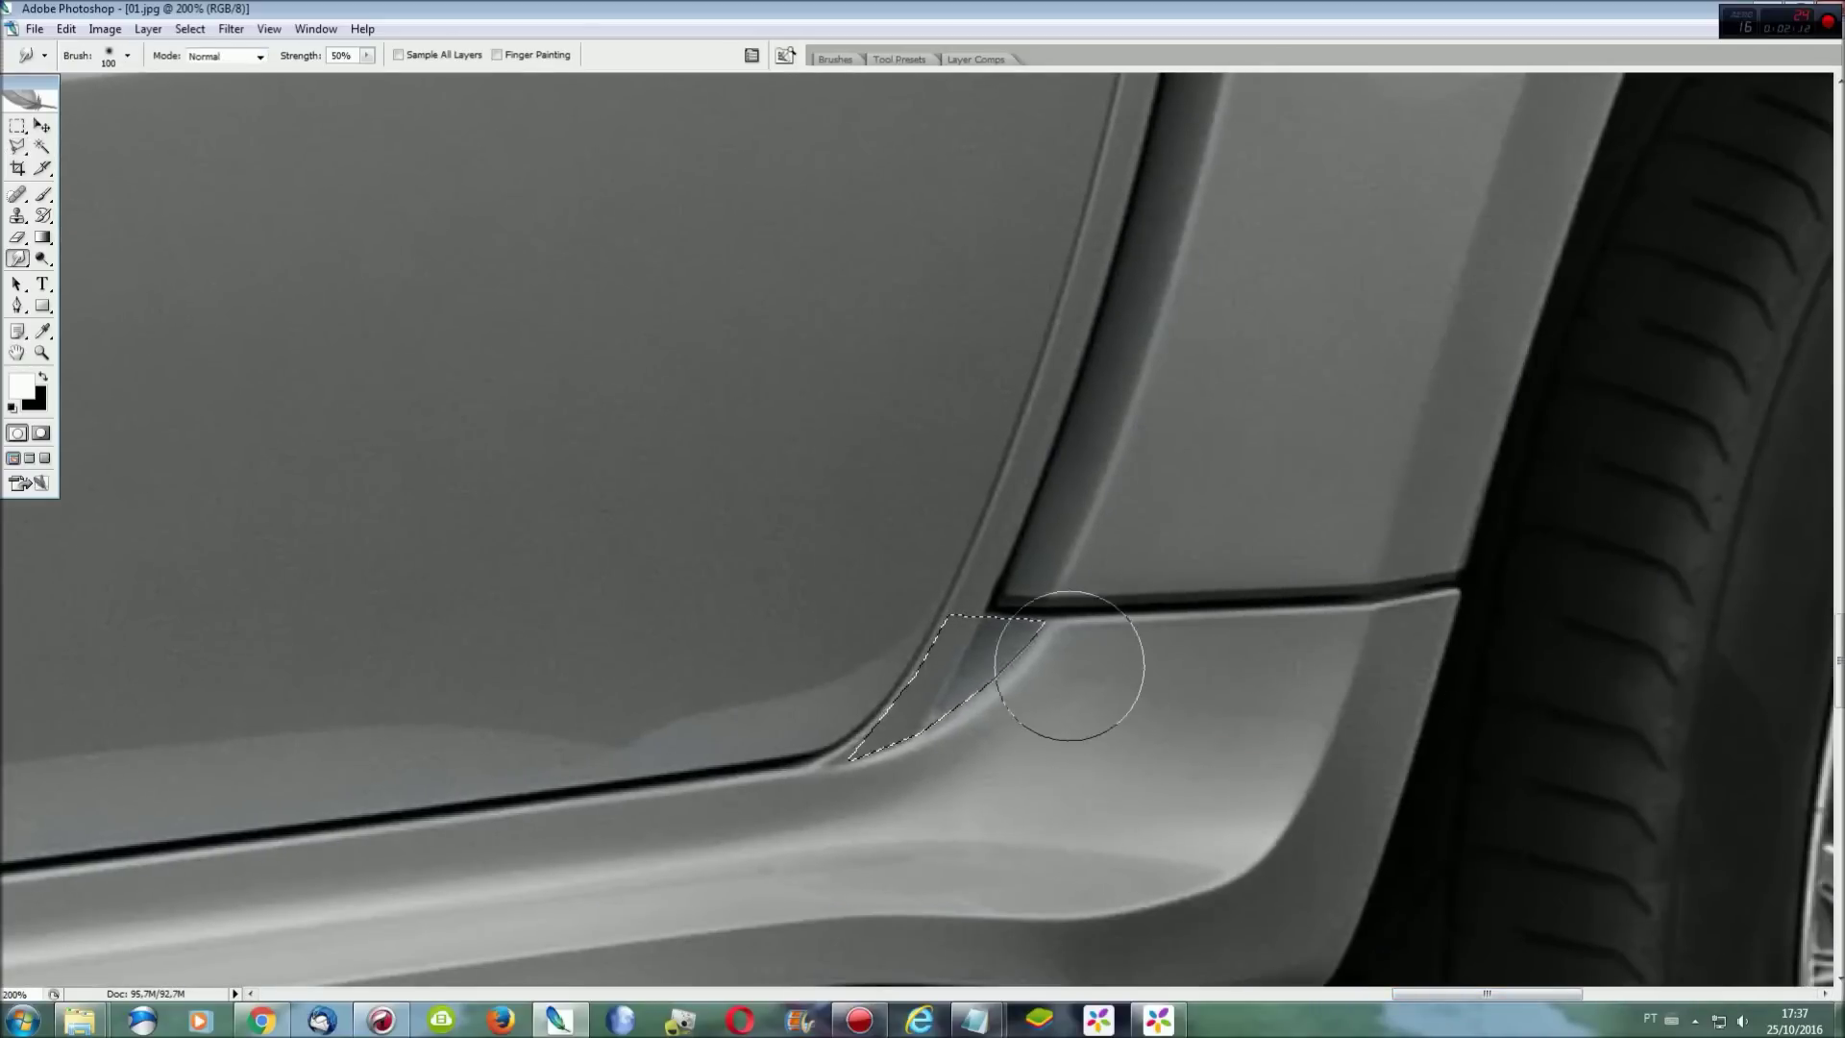
pyautogui.moveTo(1047, 651)
pyautogui.mouseDown()
pyautogui.moveTo(1120, 659)
pyautogui.moveTo(1000, 712)
pyautogui.moveTo(1008, 729)
pyautogui.moveTo(1010, 706)
pyautogui.mouseUp()
pyautogui.scroll(3, 1371, 667)
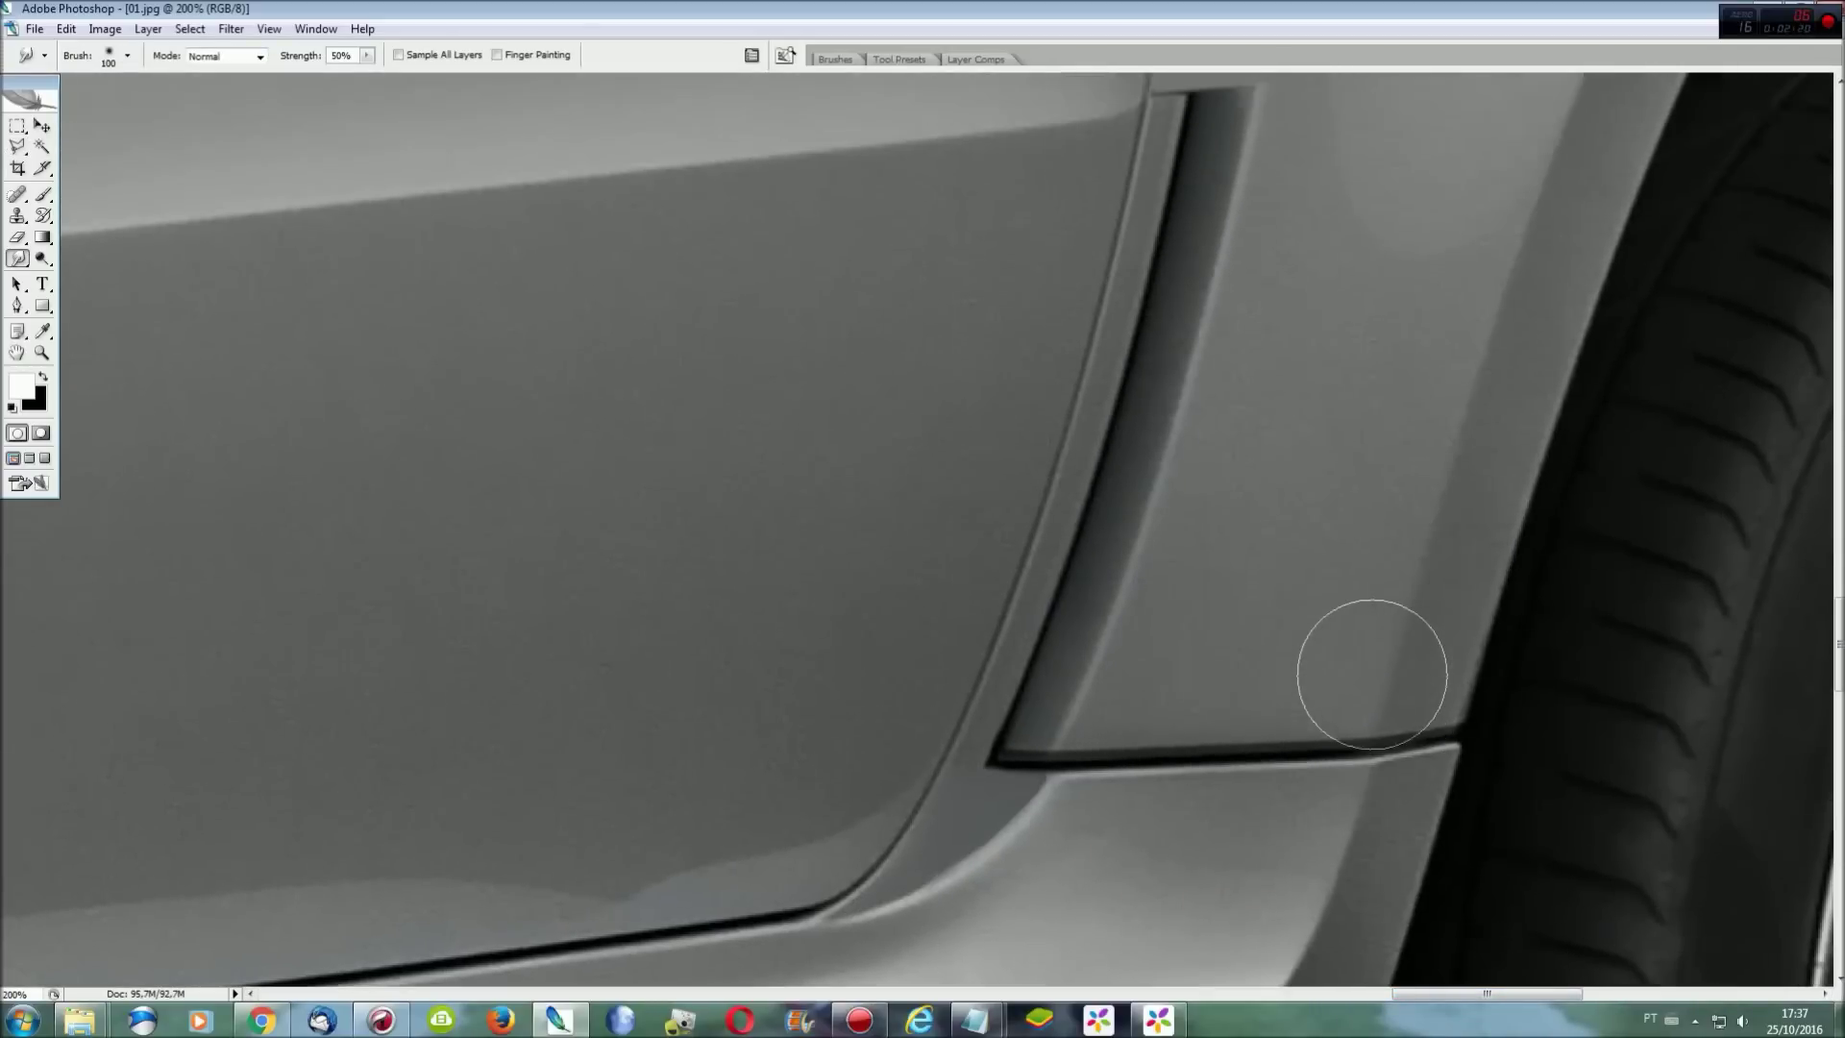
pyautogui.scroll(2, 1372, 673)
# Outline the remaining vent behind the rear door and smudge its dark interior lighter.
pyautogui.press('l')
pyautogui.click(1251, 213)
pyautogui.click(1160, 209)
pyautogui.click(1111, 433)
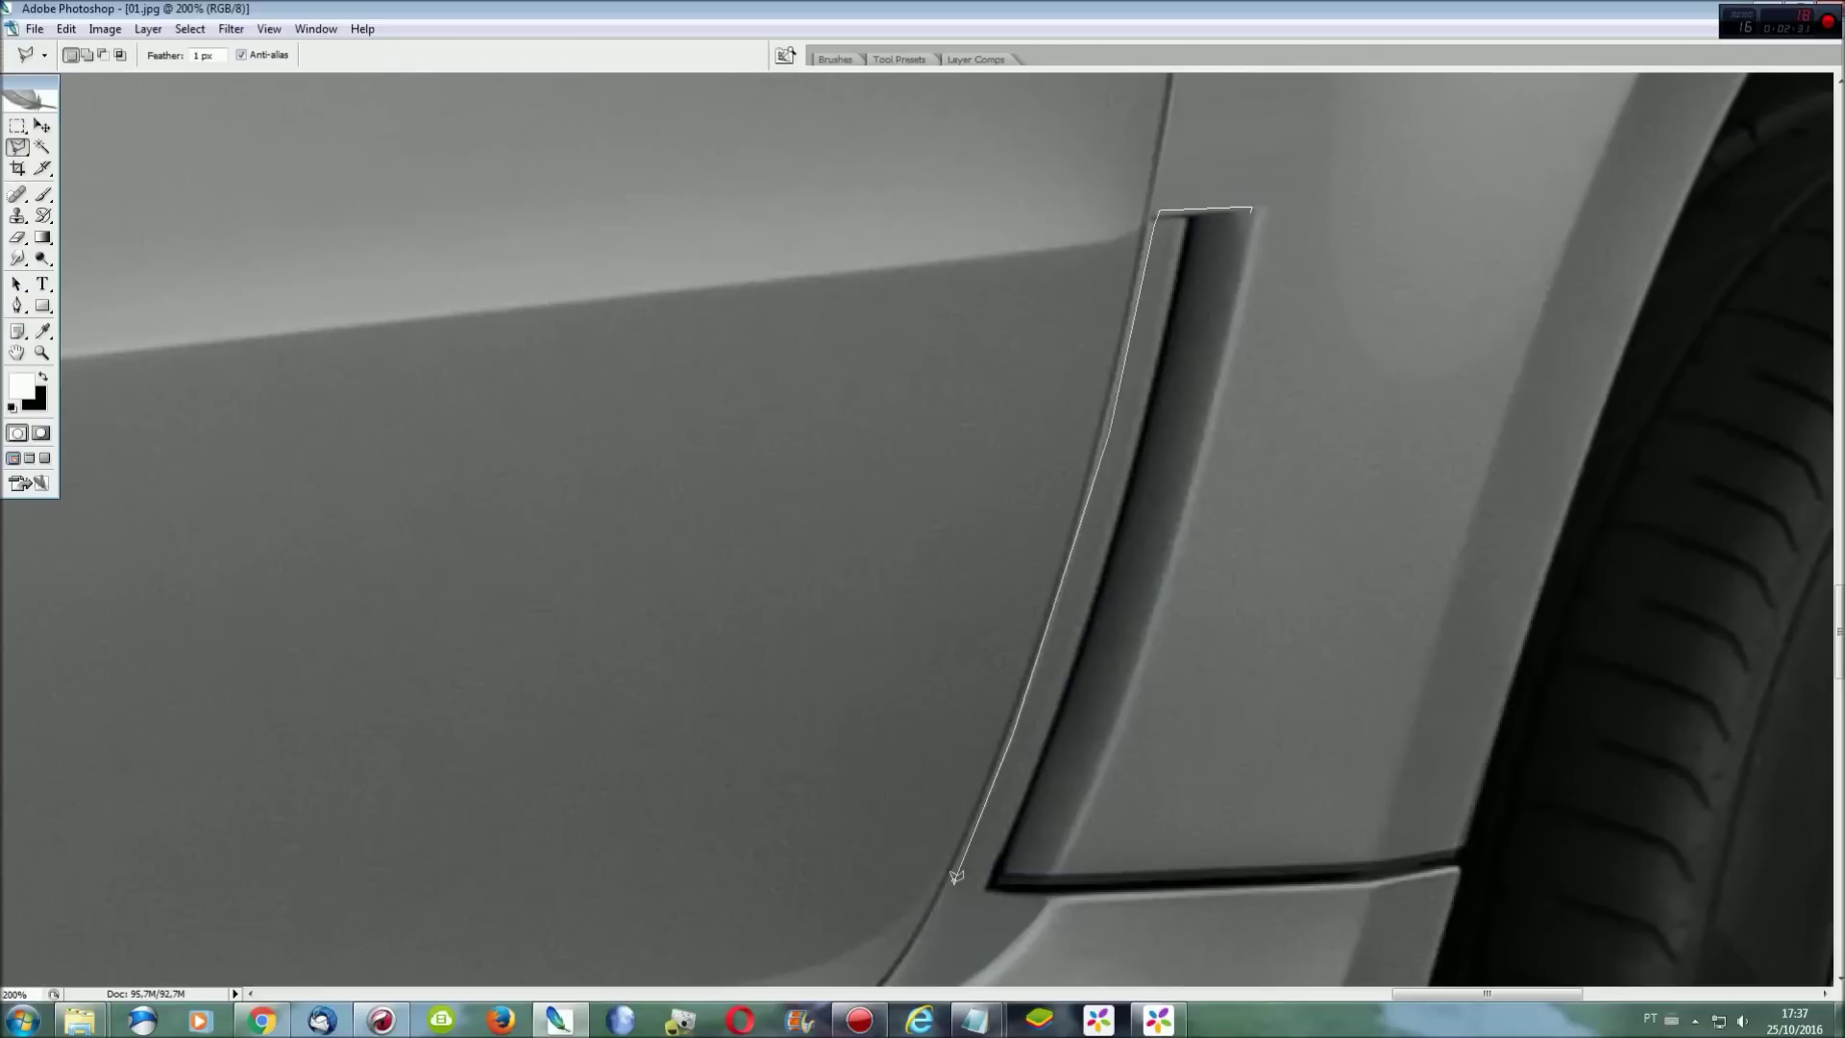
pyautogui.click(1088, 819)
pyautogui.click(1272, 202)
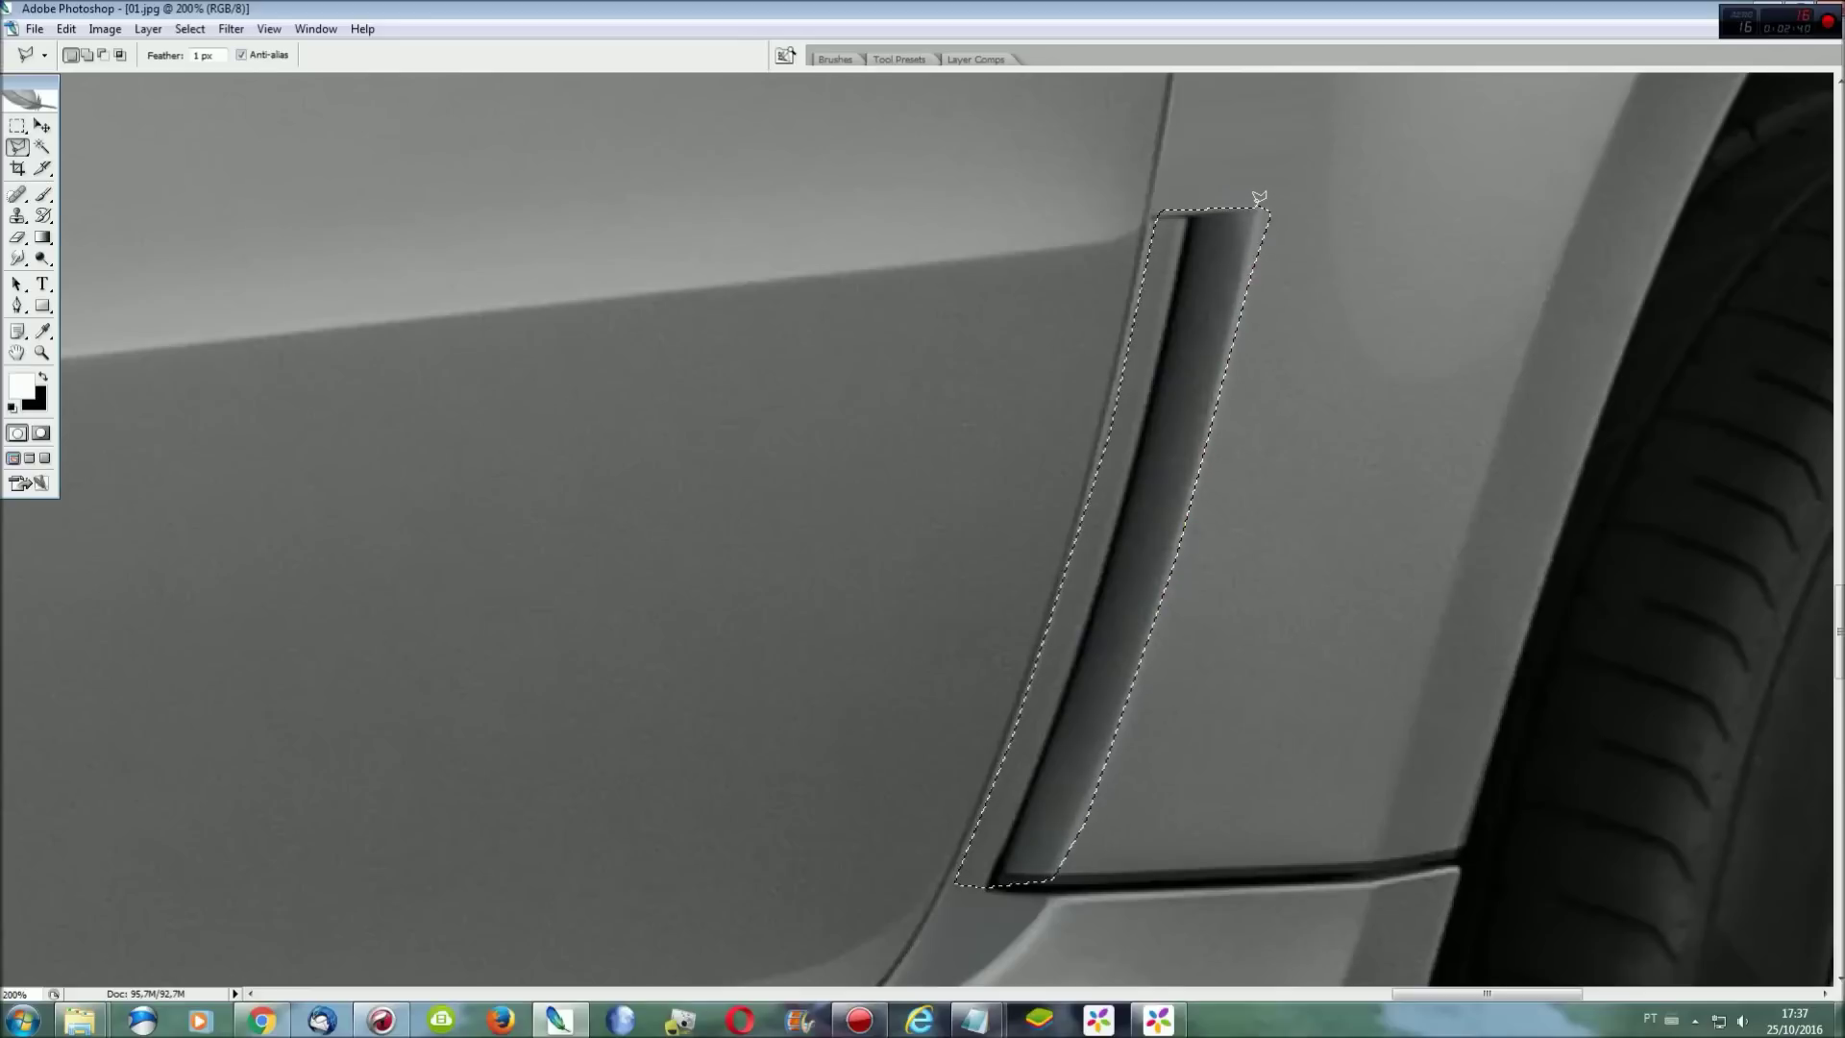
pyautogui.press('r')
pyautogui.moveTo(1239, 259)
pyautogui.mouseDown()
pyautogui.moveTo(1317, 256)
pyautogui.moveTo(1236, 164)
pyautogui.moveTo(1227, 362)
pyautogui.moveTo(1243, 321)
pyautogui.moveTo(1300, 413)
pyautogui.moveTo(1191, 453)
pyautogui.moveTo(1178, 527)
pyautogui.moveTo(989, 671)
pyautogui.mouseUp()
pyautogui.moveTo(1129, 666)
pyautogui.mouseDown()
pyautogui.moveTo(1182, 617)
pyautogui.moveTo(1157, 626)
pyautogui.moveTo(1063, 872)
pyautogui.moveTo(1213, 391)
pyautogui.mouseUp()
pyautogui.hotkey('ctrl', 'd')
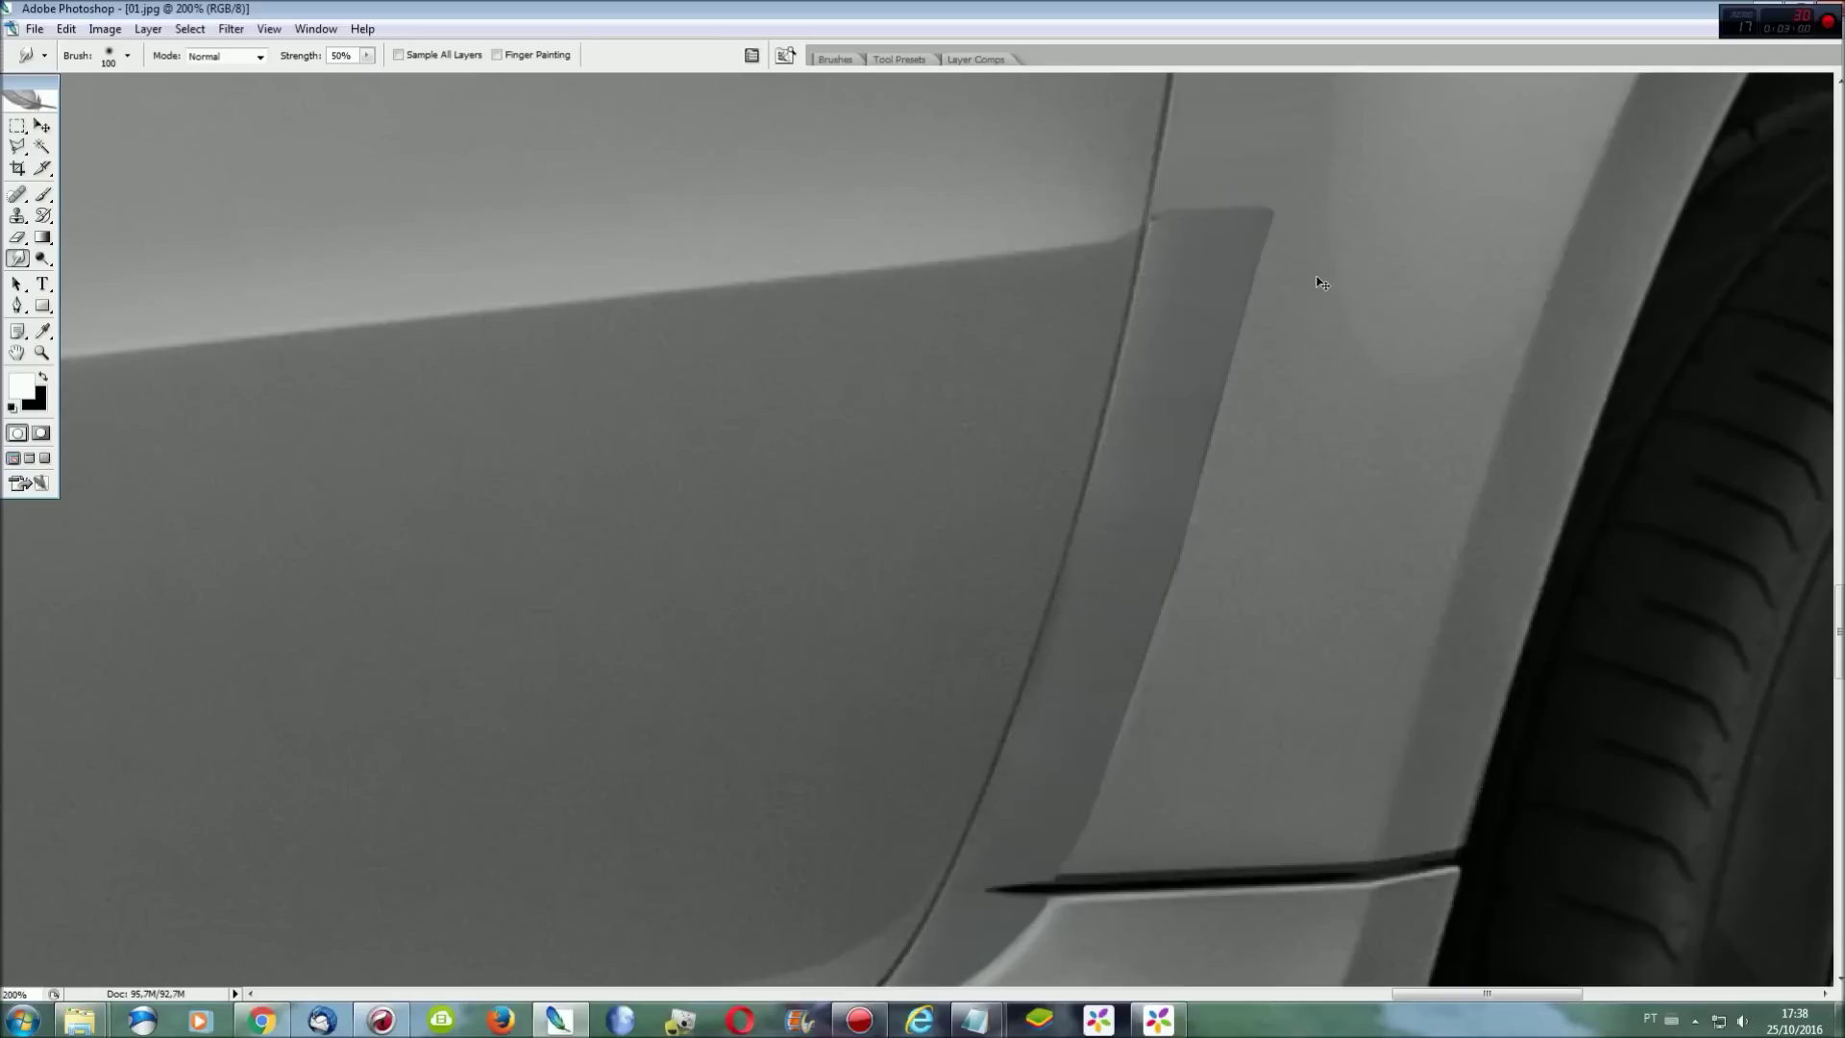
pyautogui.hotkey('ctrl', '0')
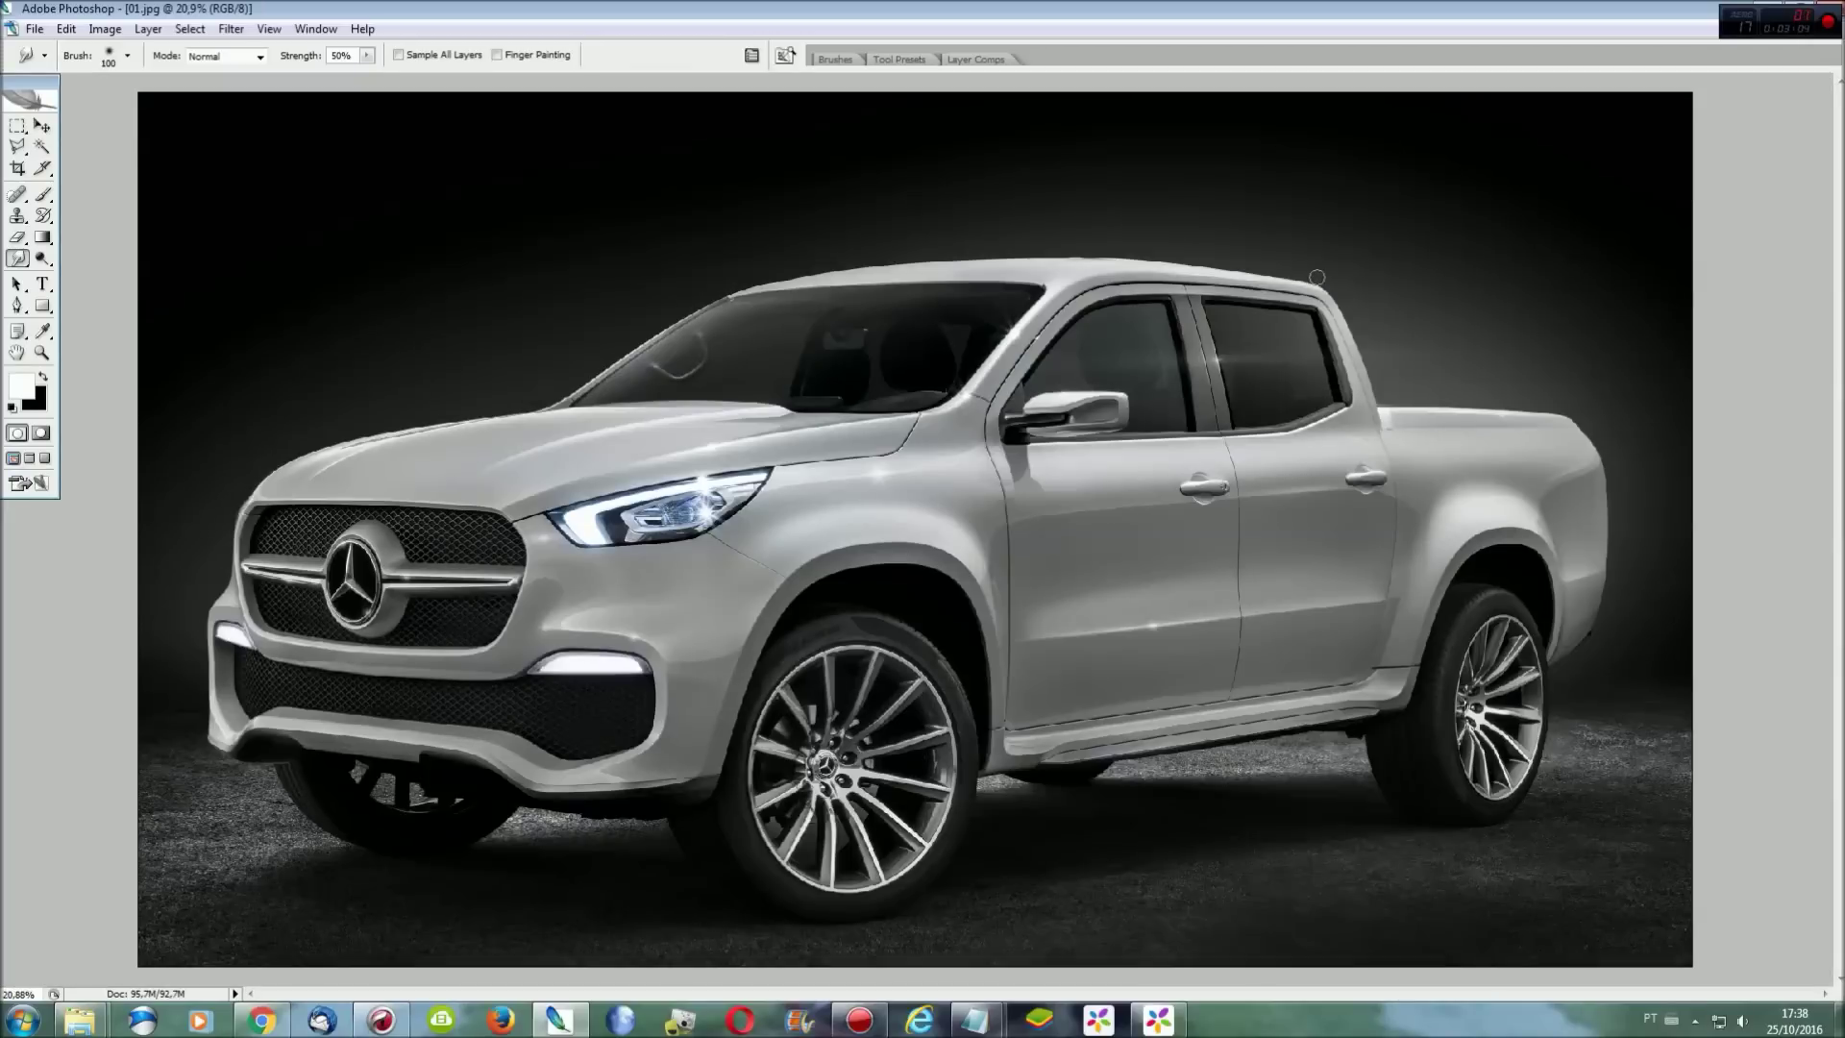
# At 300% zoom, outline the rear sill piece along the door seam.
pyautogui.hotkey('ctrl', '+')
pyautogui.hotkey('ctrl', '+')
pyautogui.hotkey('ctrl', '+')
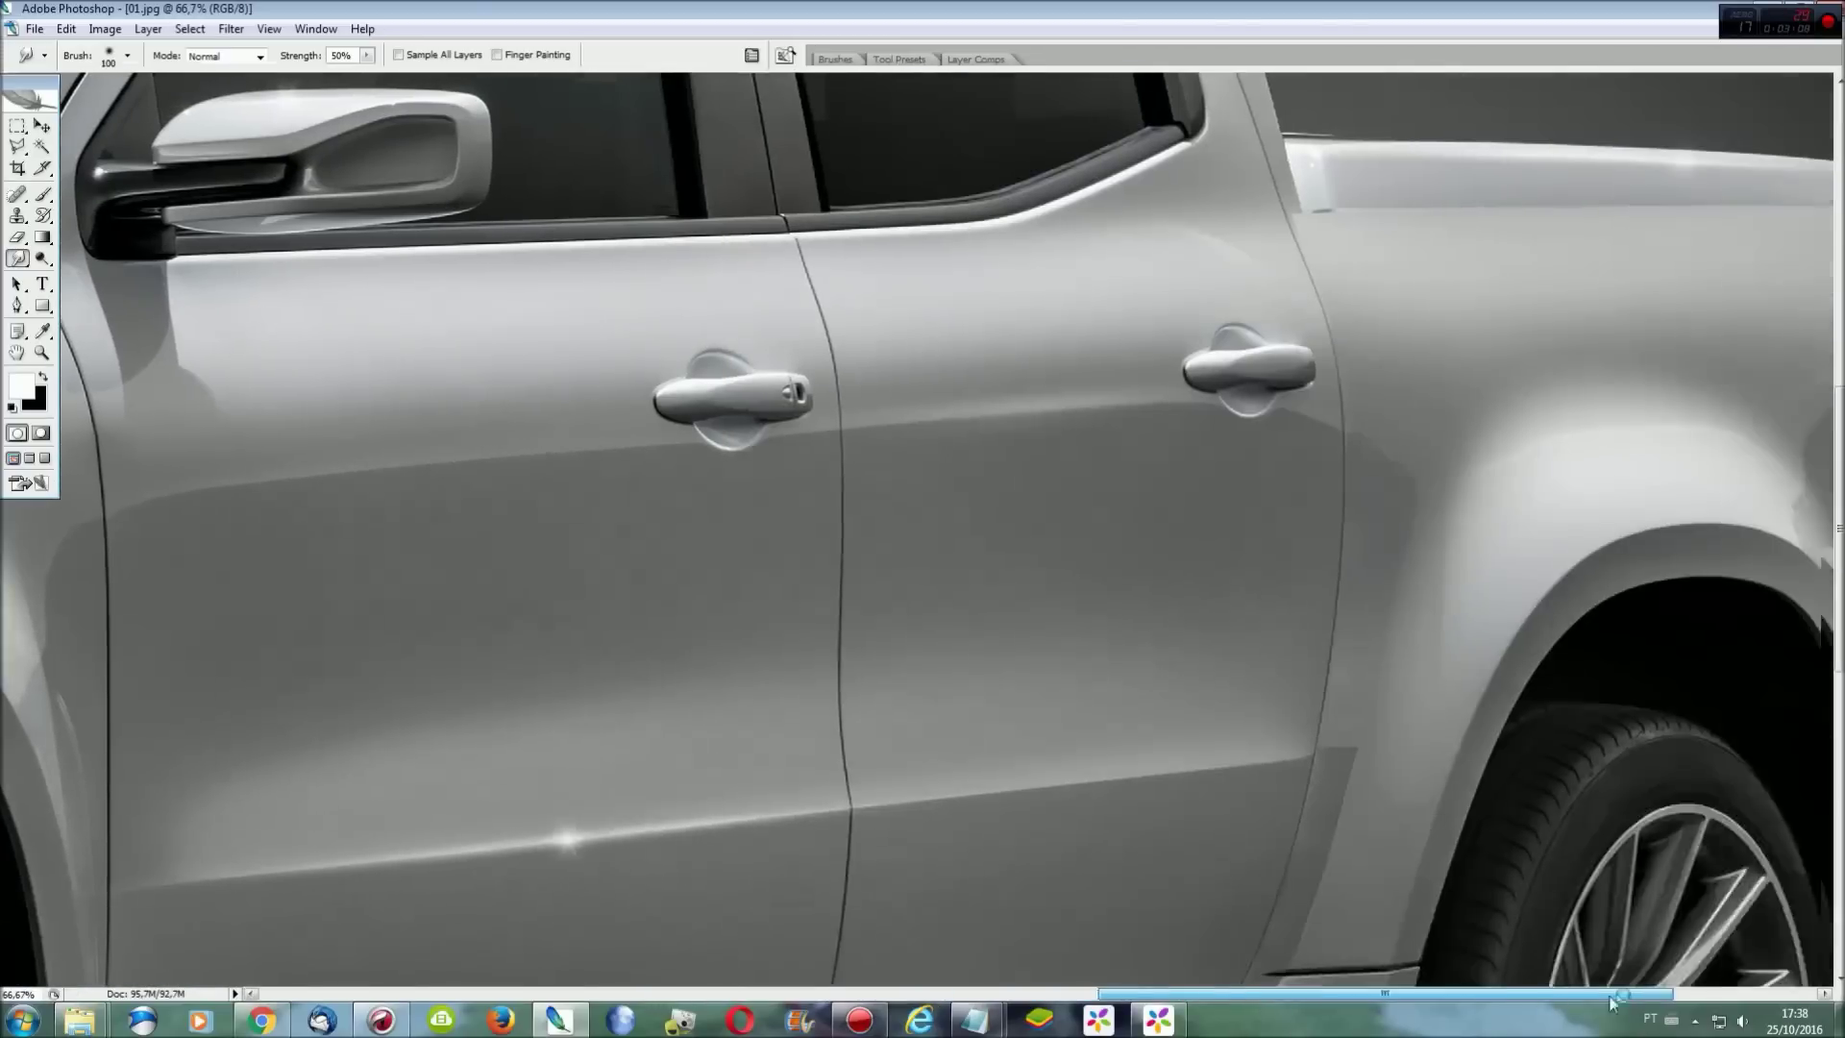
pyautogui.moveTo(1274, 993); pyautogui.dragTo(1633, 992)
pyautogui.moveTo(1827, 481); pyautogui.dragTo(1828, 717)
pyautogui.hotkey('ctrl', '+')
pyautogui.hotkey('ctrl', '+')
pyautogui.hotkey('ctrl', '+')
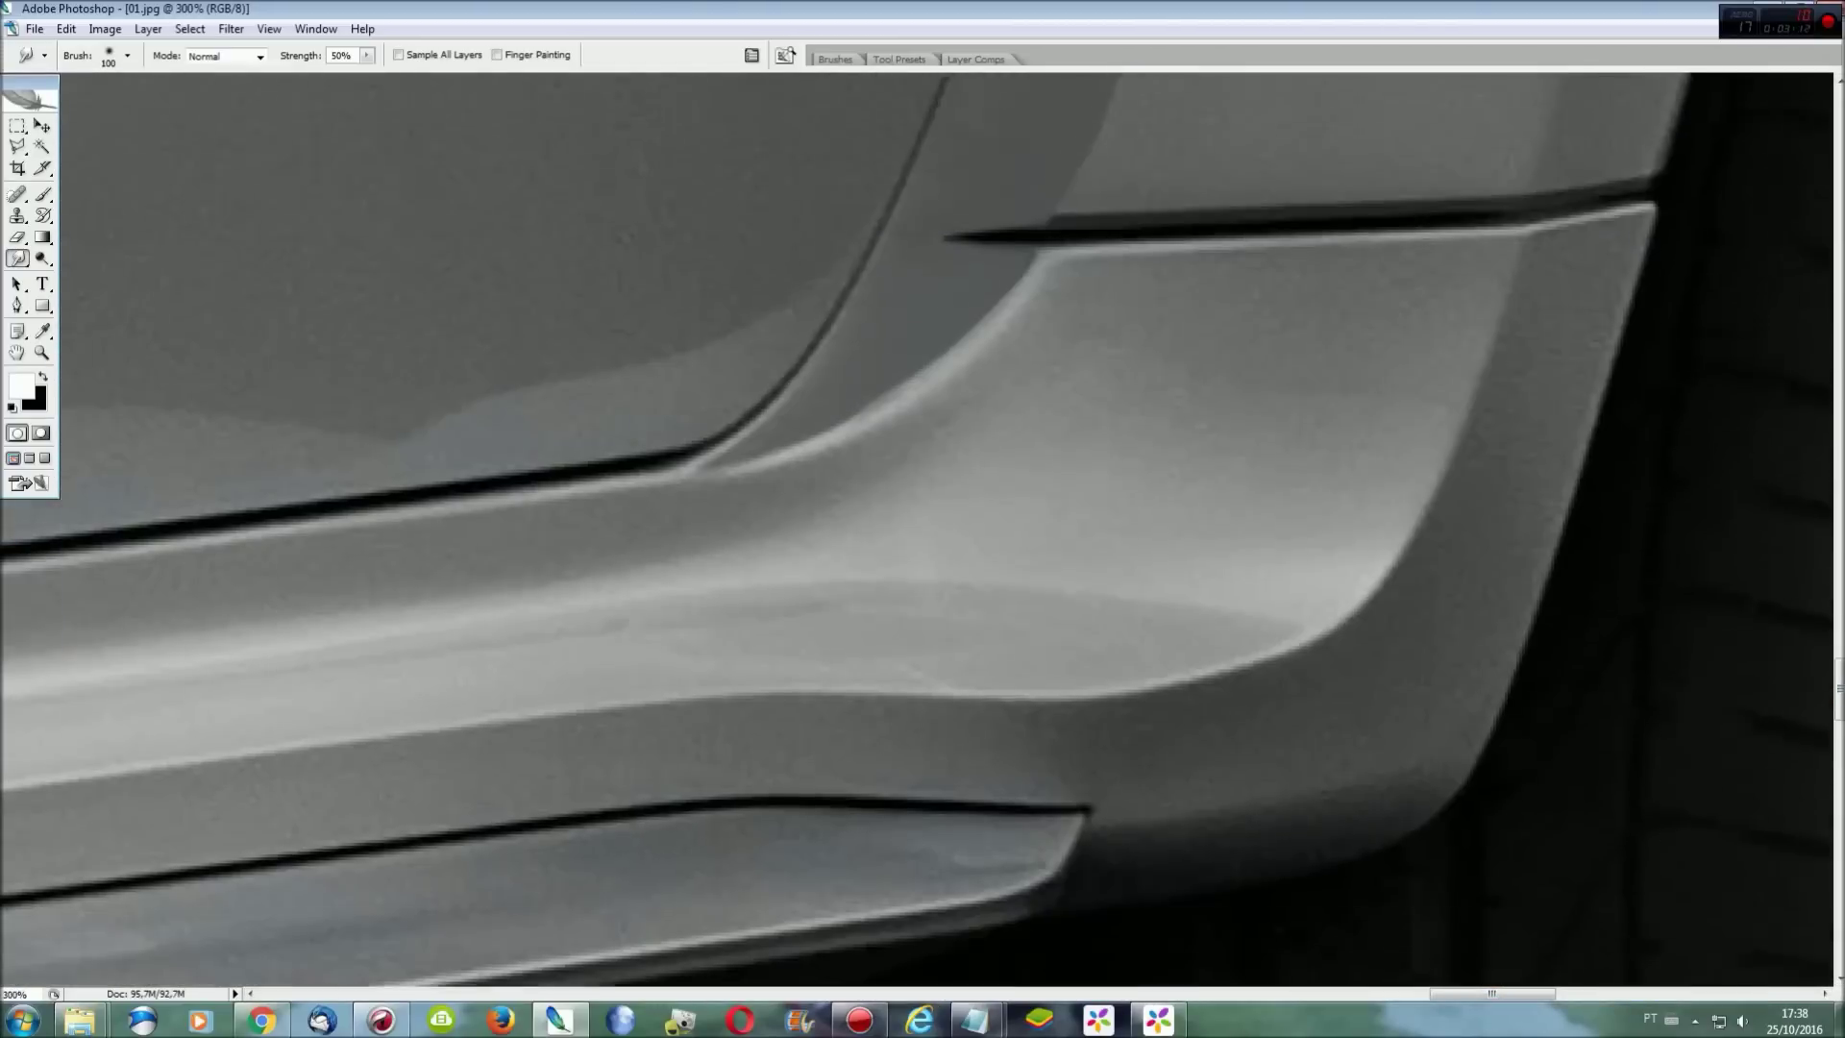
pyautogui.scroll(5, 1778, 730)
pyautogui.press('l')
pyautogui.click(1479, 531)
pyautogui.click(1038, 549)
pyautogui.click(1051, 491)
pyautogui.click(1479, 476)
# Stretch a copy of the sill piece leftward to 113.1% and merge it down.
pyautogui.hotkey('ctrl', 'j')
pyautogui.hotkey('ctrl', 't')
pyautogui.moveTo(924, 520); pyautogui.dragTo(851, 520)
pyautogui.press('Return')
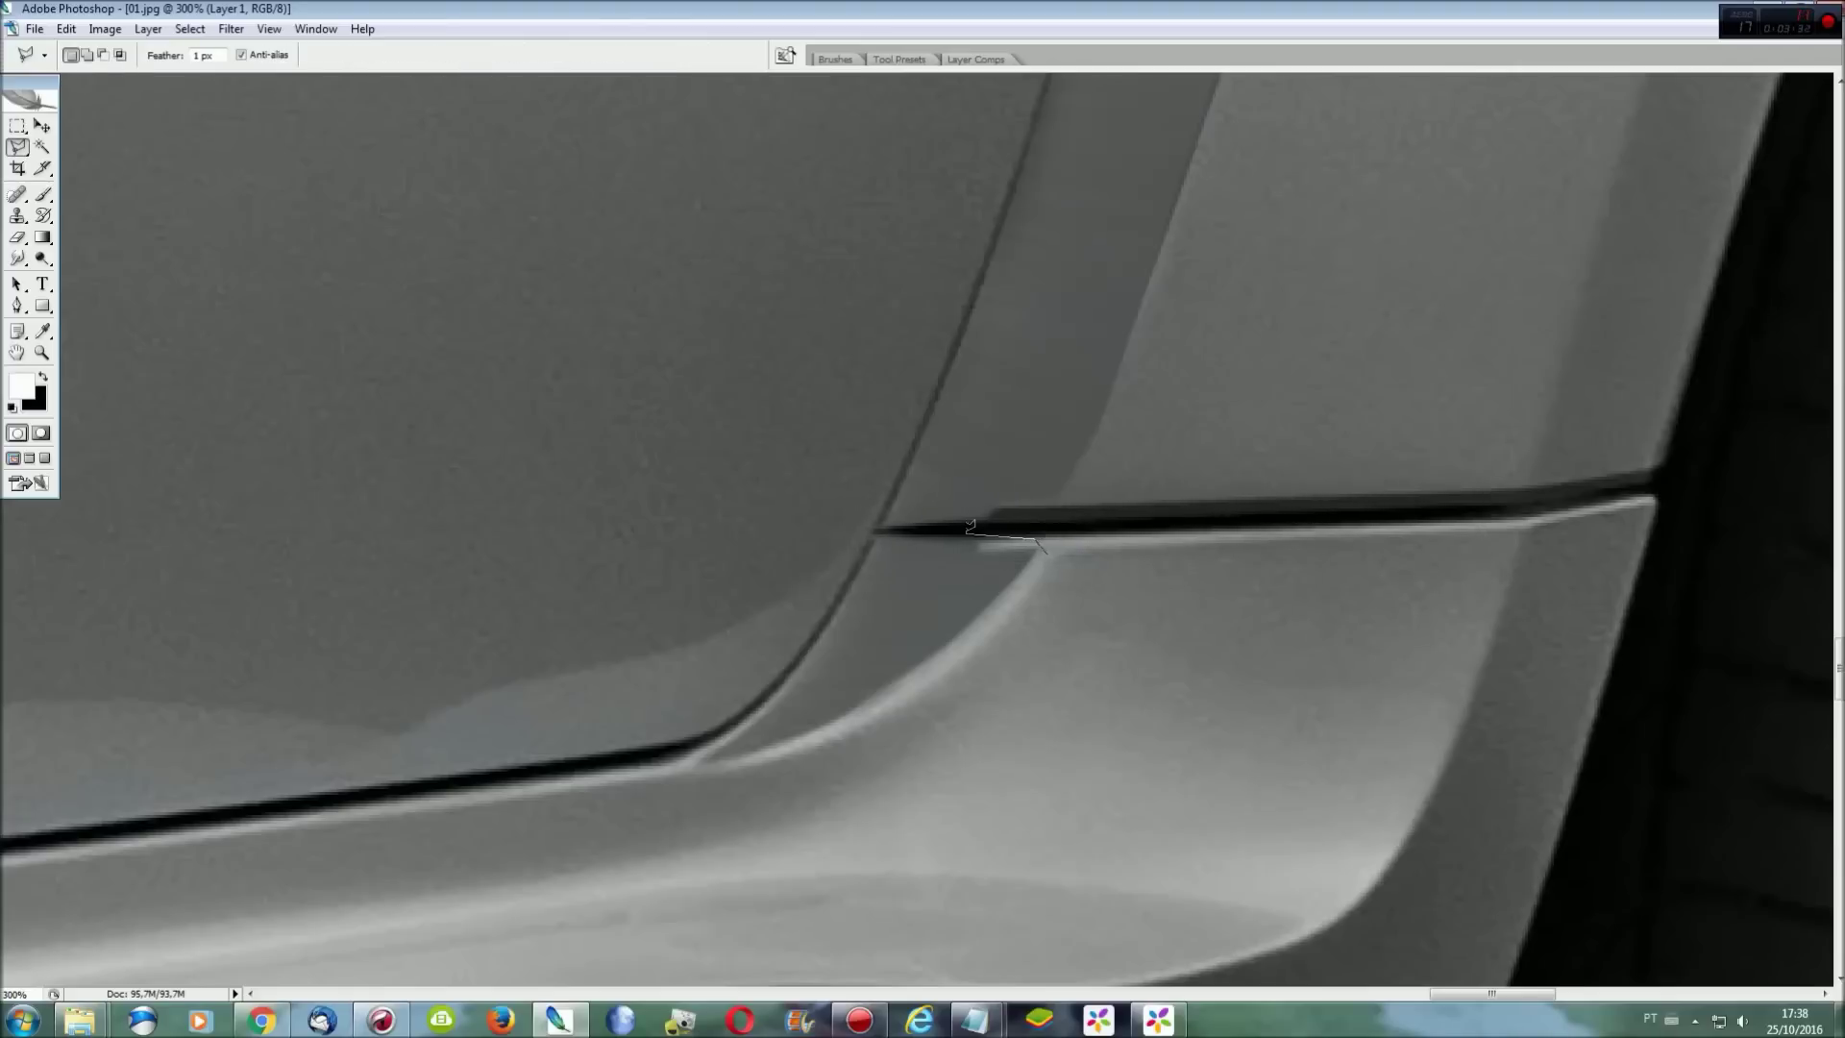
pyautogui.press('Escape')
pyautogui.press('Escape')
pyautogui.click(900, 500)
pyautogui.hotkey('ctrl', '0')
pyautogui.hotkey('ctrl', 'e')
pyautogui.hotkey('ctrl', '+')
pyautogui.hotkey('ctrl', '+')
pyautogui.hotkey('ctrl', '+')
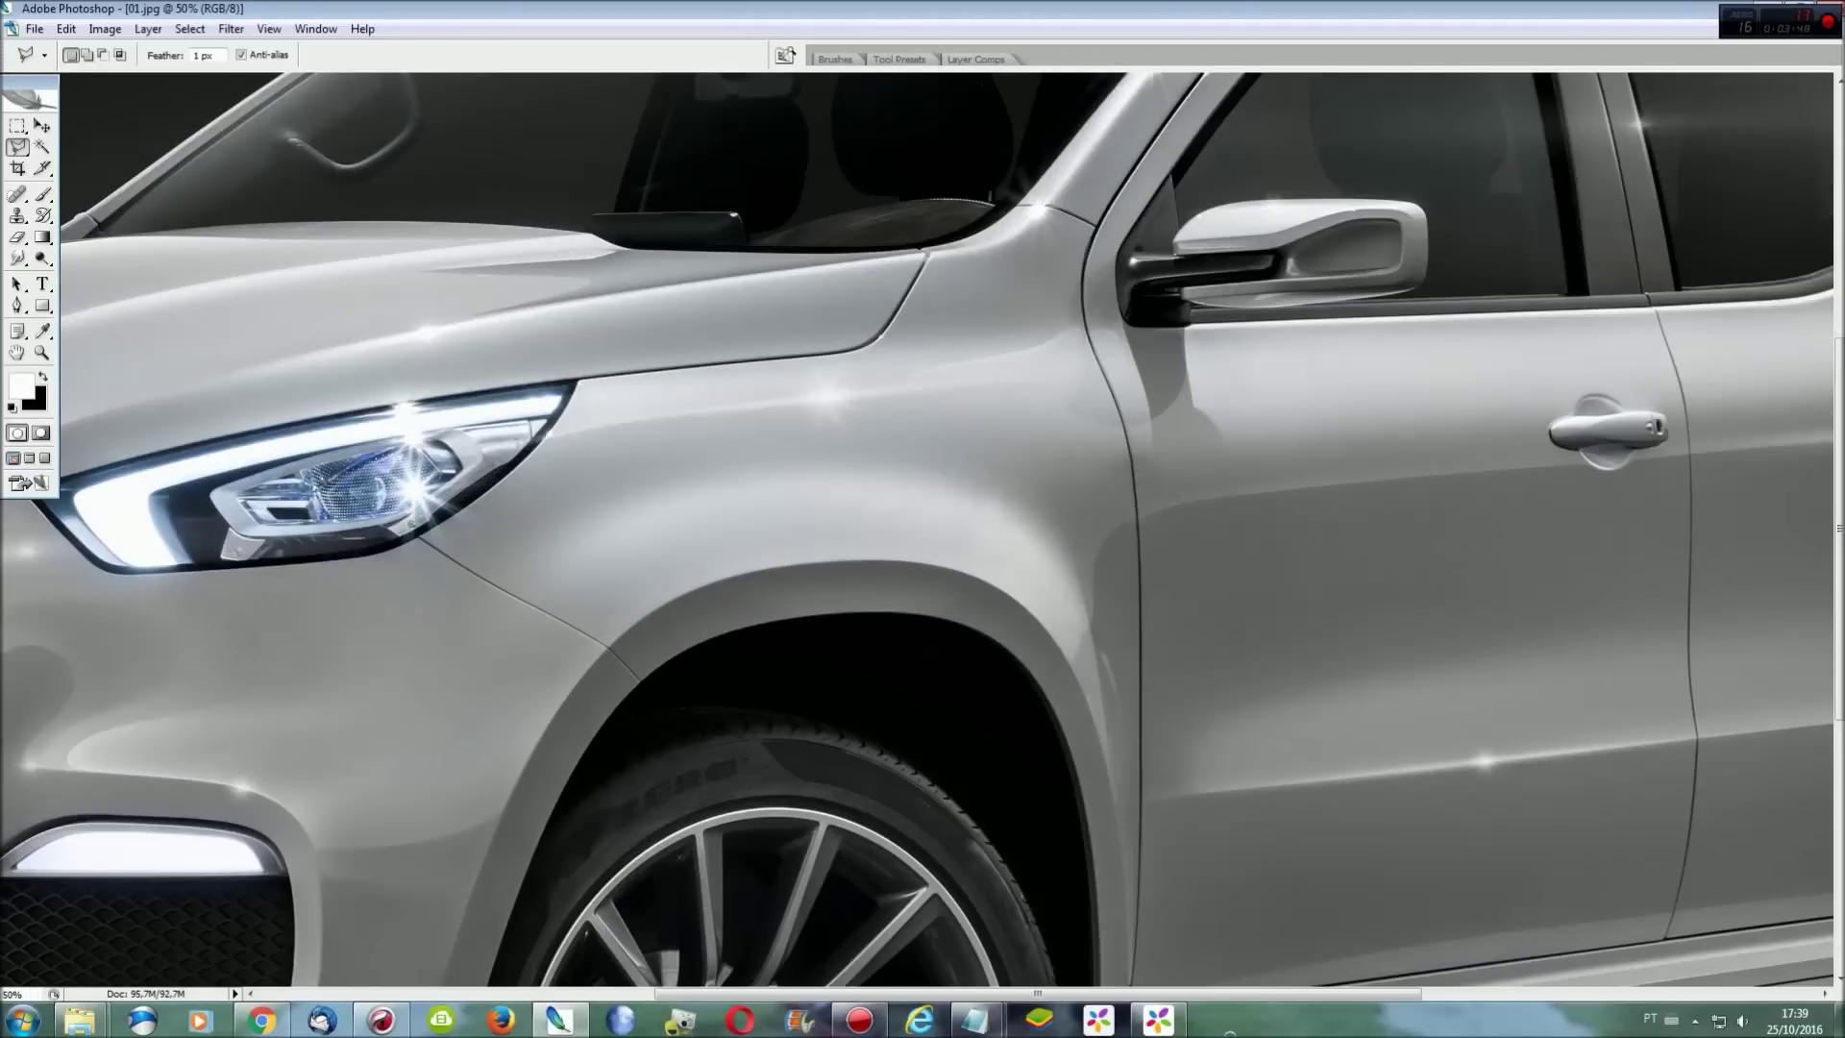
# Begin outlining the rear door window area from its lower edge up to the roof.
pyautogui.hscroll(5, 1450, 774)
pyautogui.scroll(3, 1451, 774)
pyautogui.hotkey('ctrl', '+')
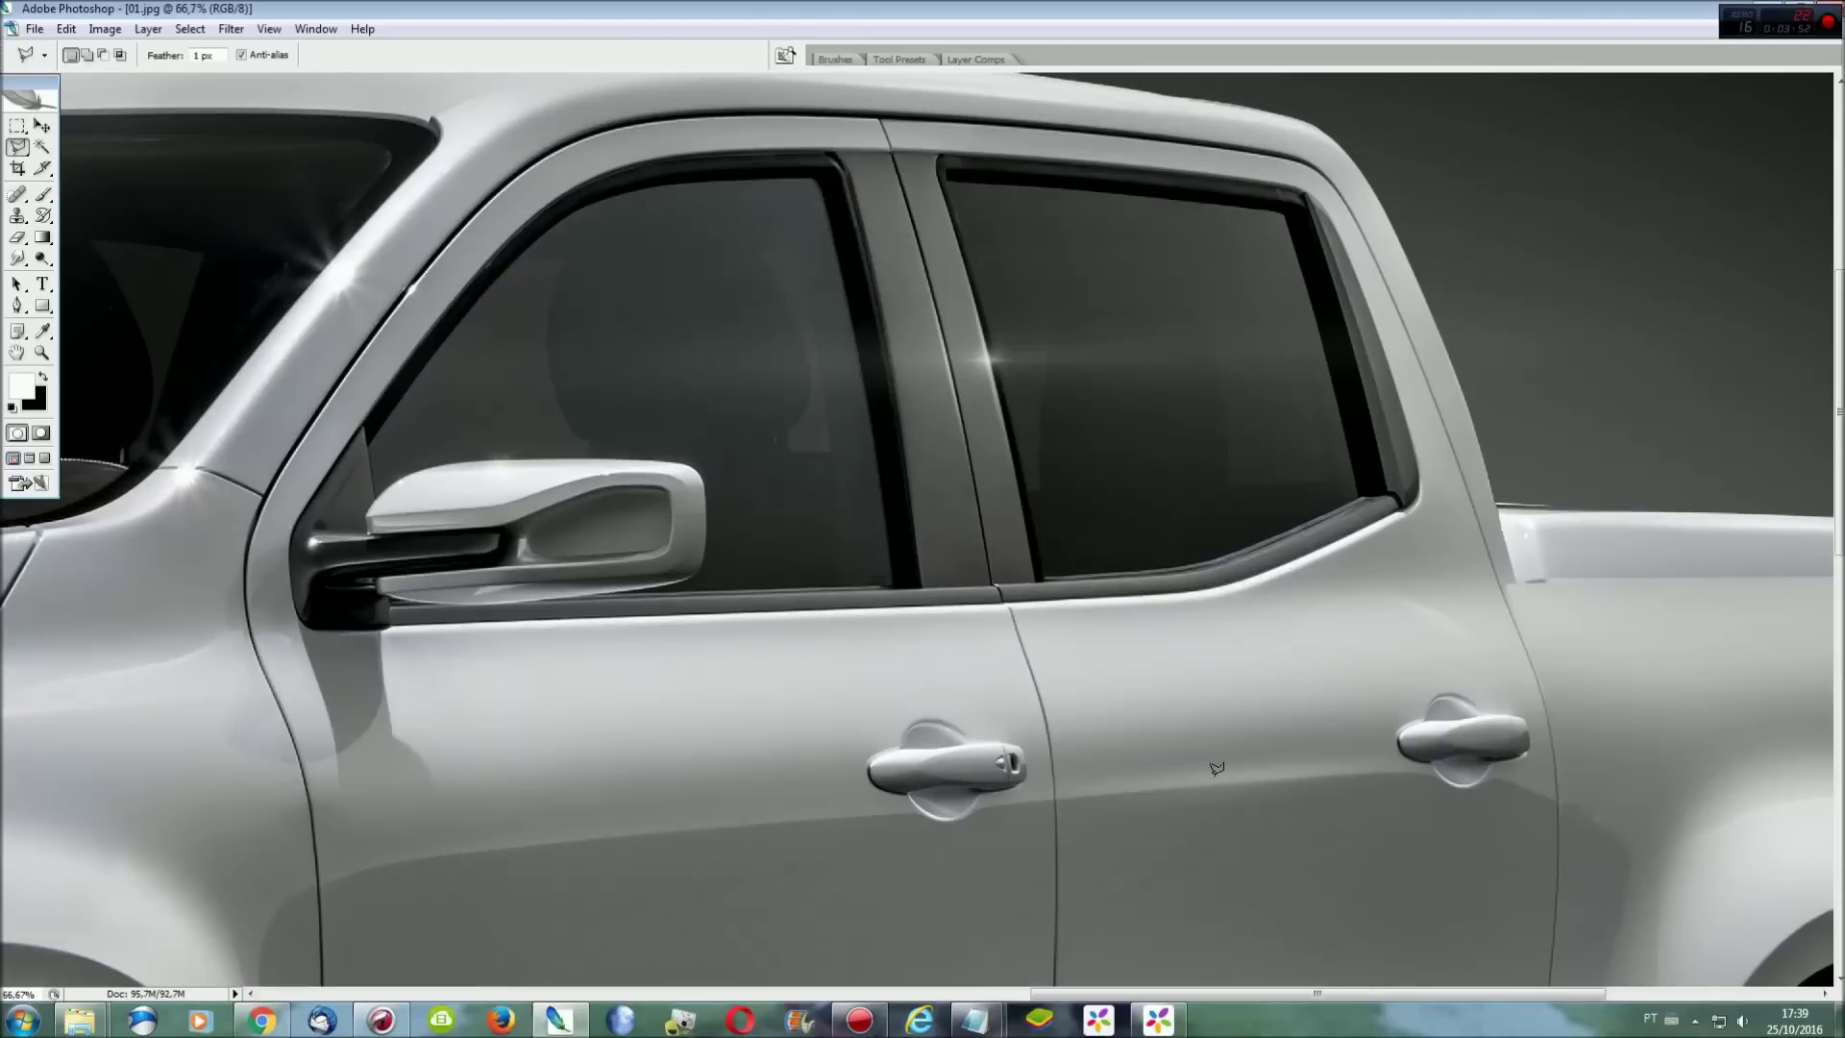
pyautogui.scroll(5, 1222, 756)
pyautogui.hotkey('ctrl', '+')
pyautogui.scroll(-1, 1209, 754)
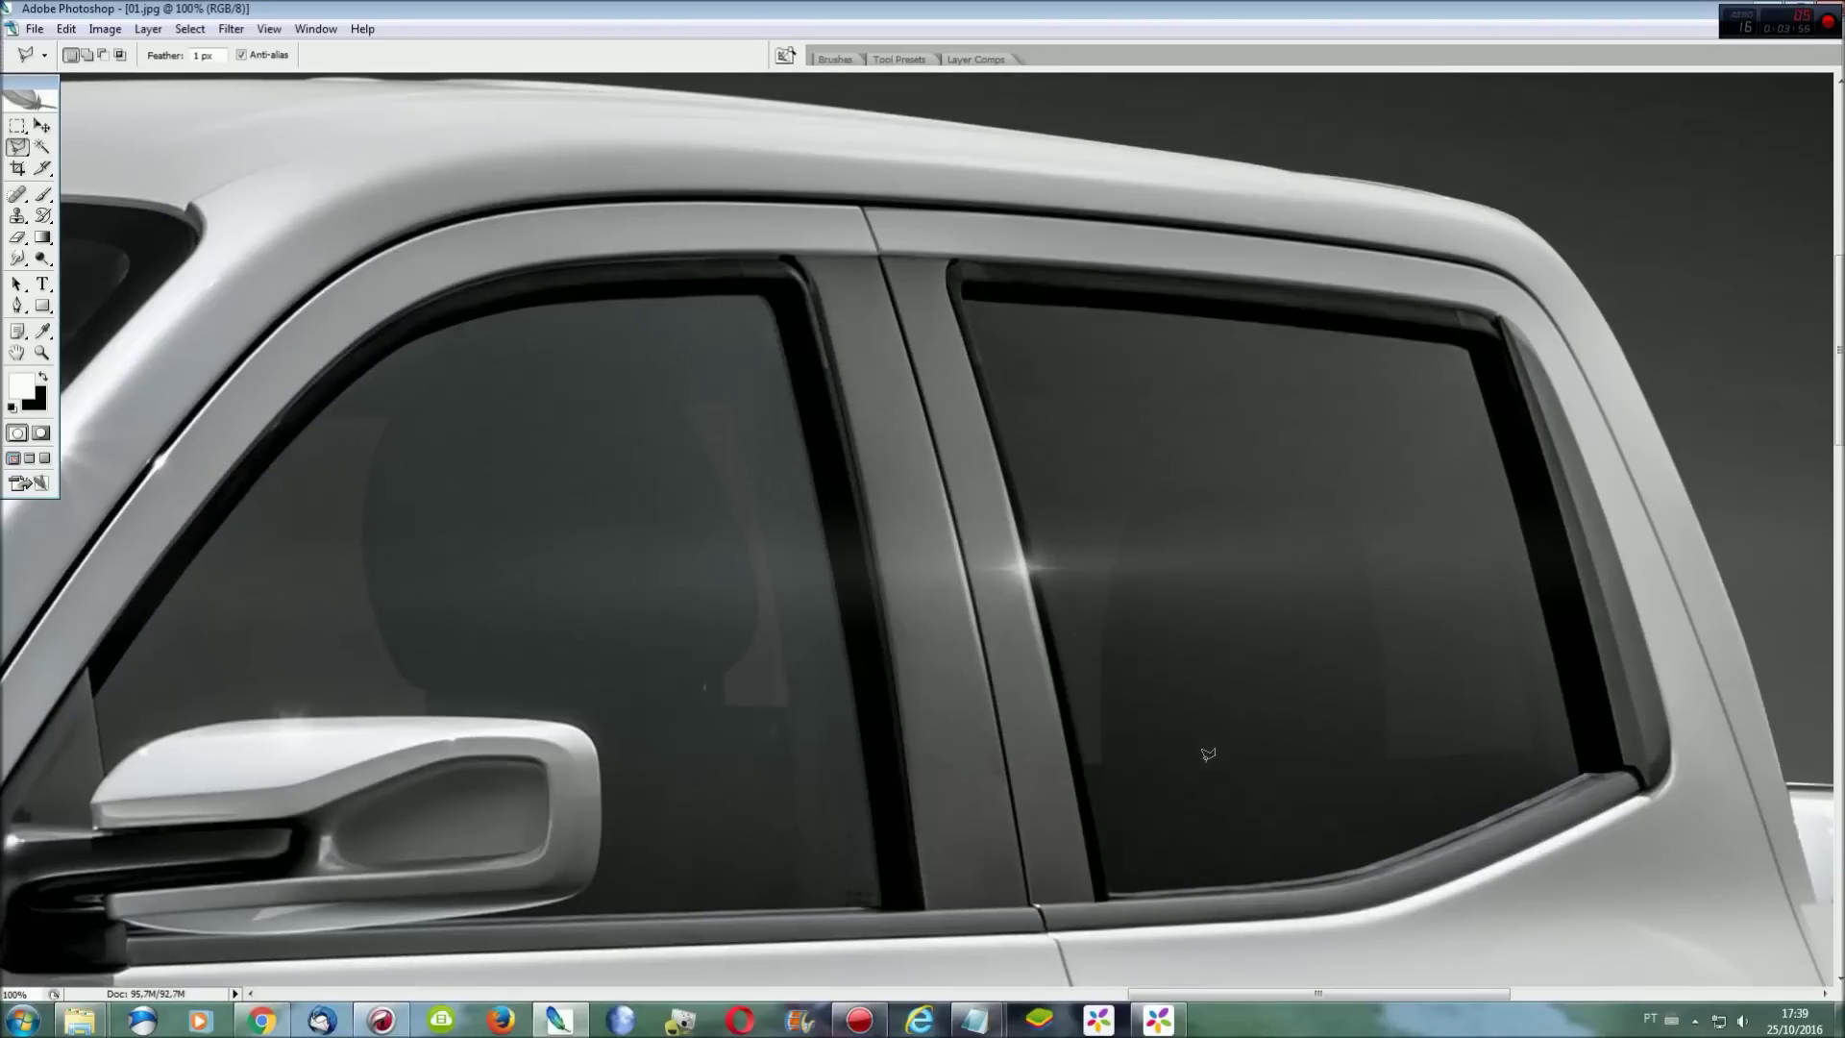
pyautogui.click(1052, 936)
pyautogui.click(900, 939)
pyautogui.click(805, 903)
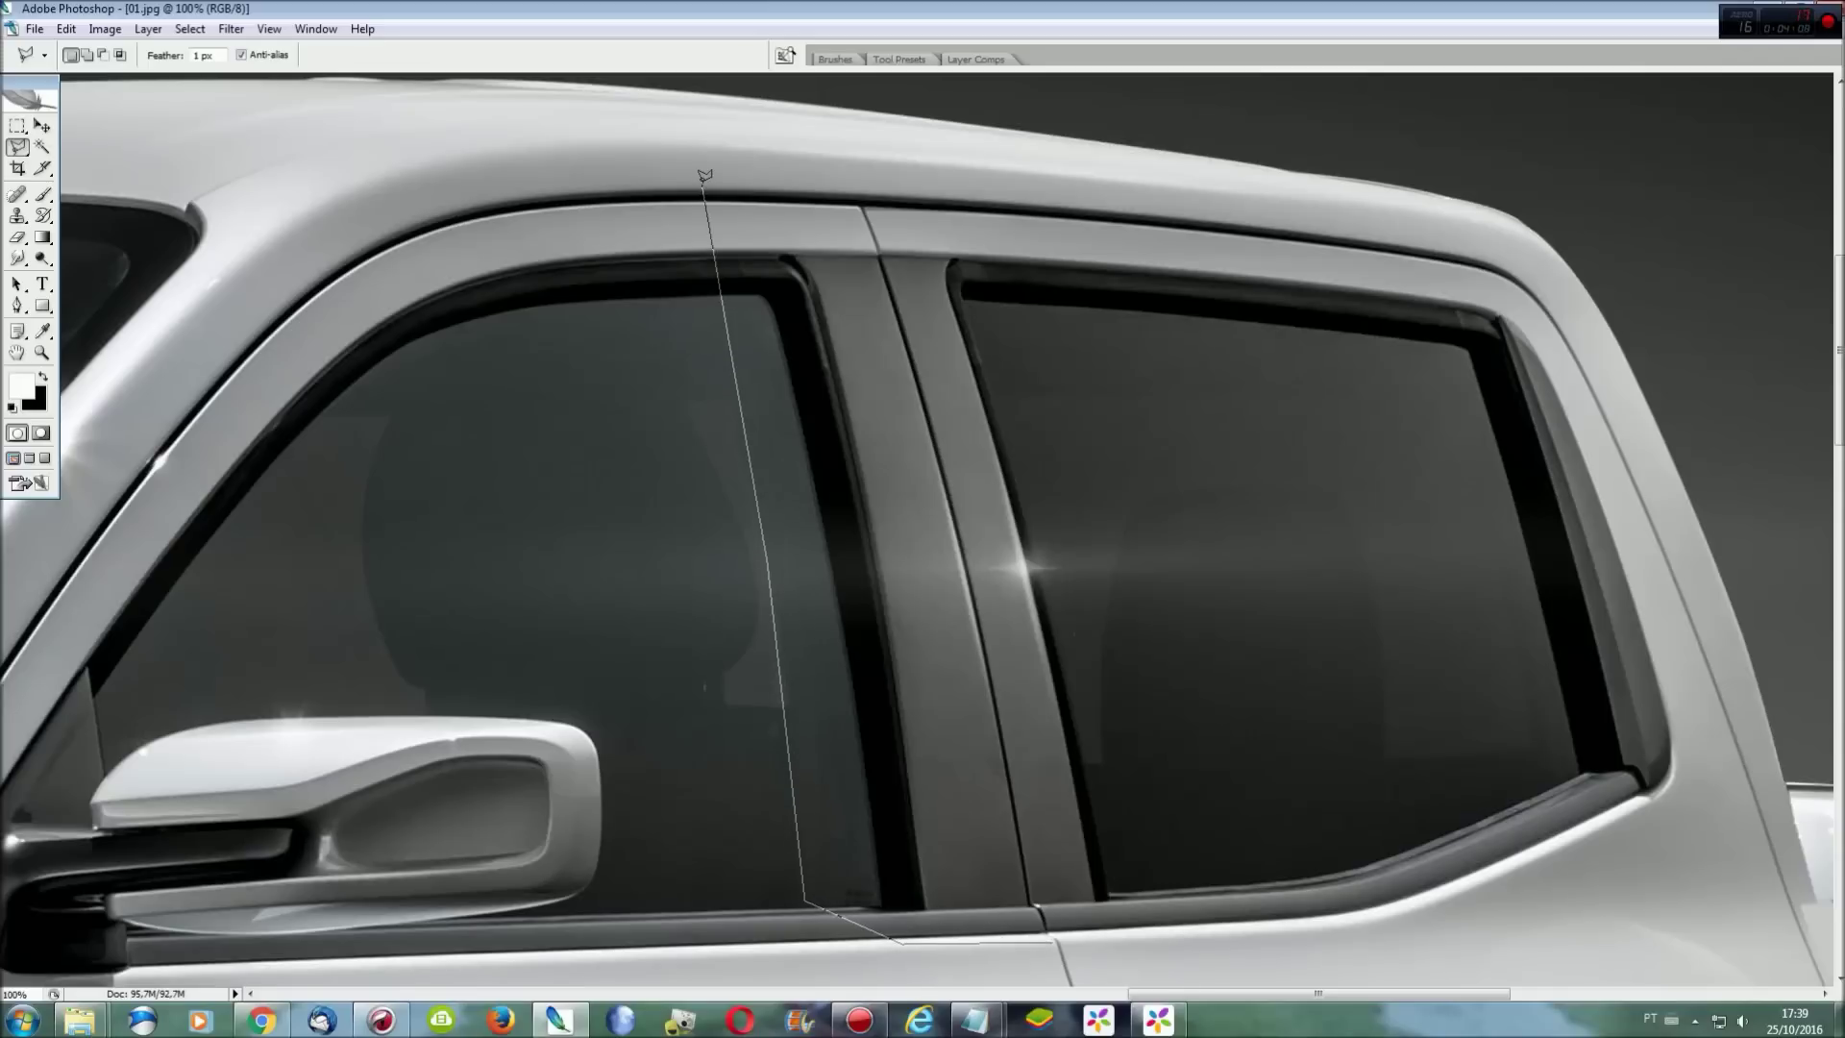
pyautogui.click(686, 119)
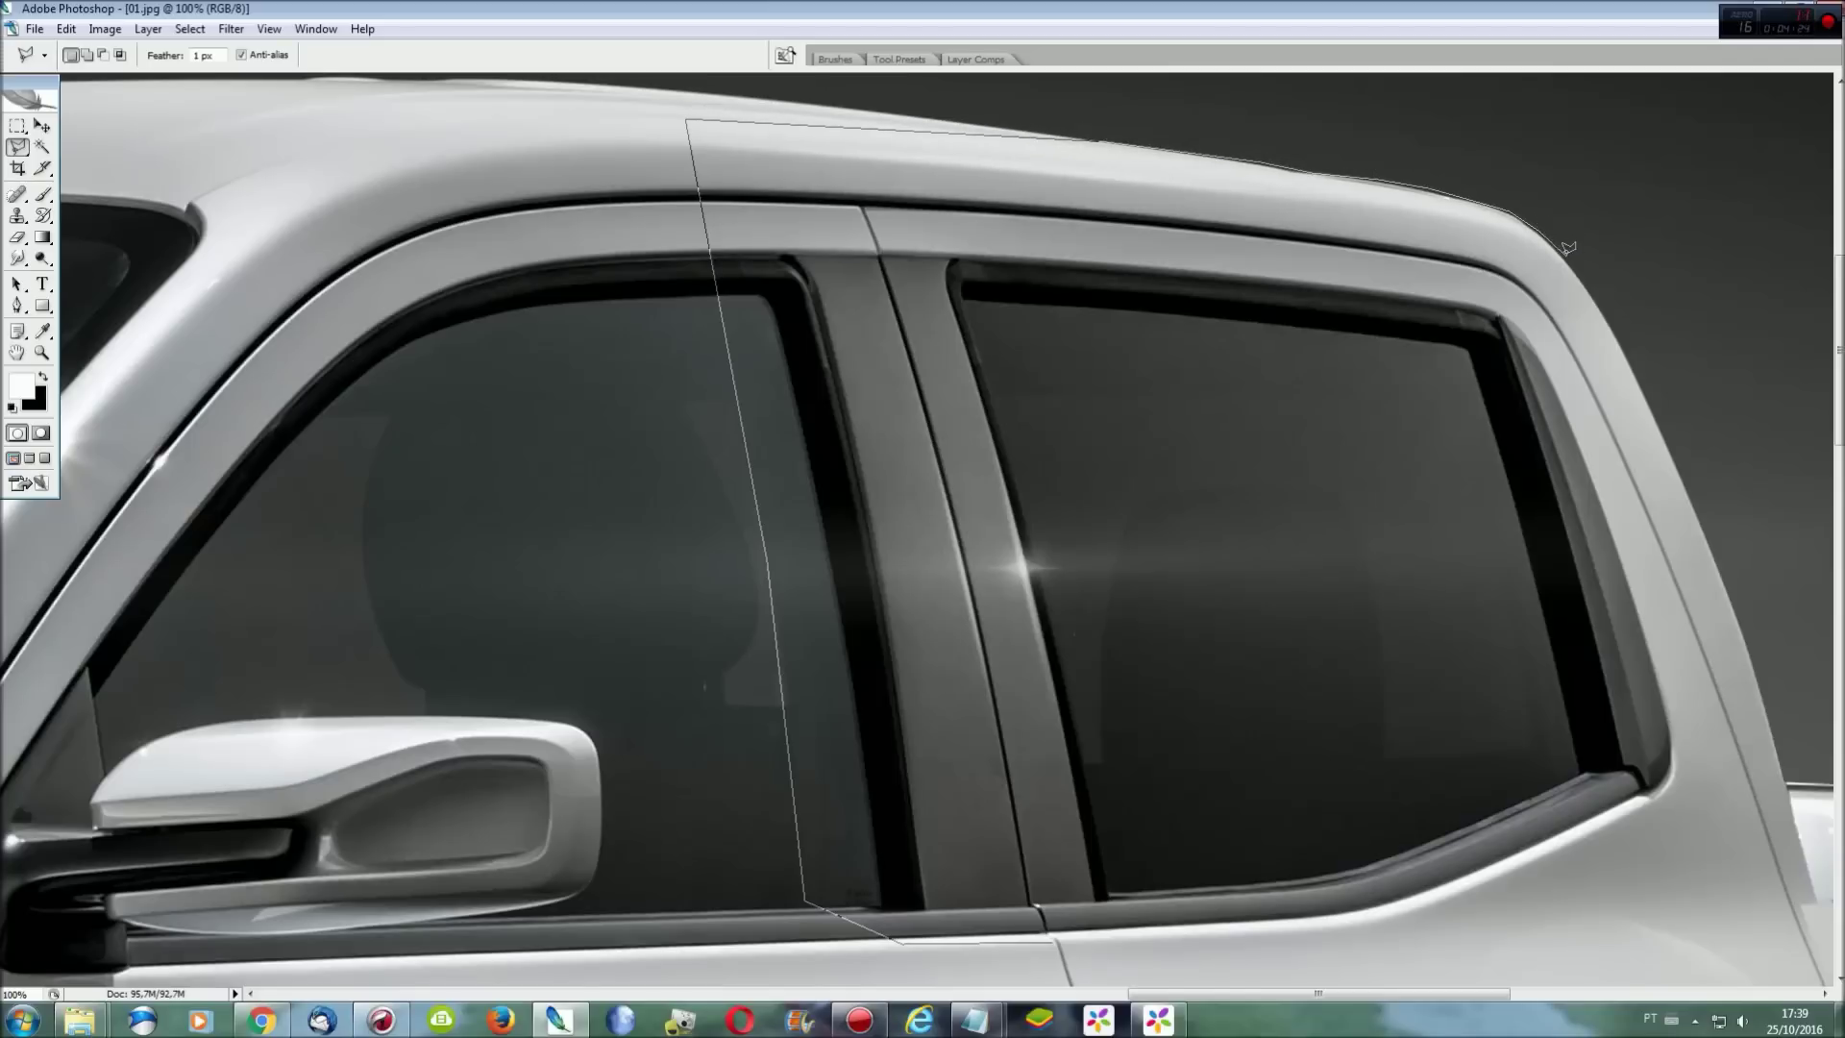
# Close the window outline, copy it to a new layer, and shift it back behind the rear door.
pyautogui.moveTo(1567, 248); pyautogui.dragTo(197, 336)
pyautogui.click(180, 320)
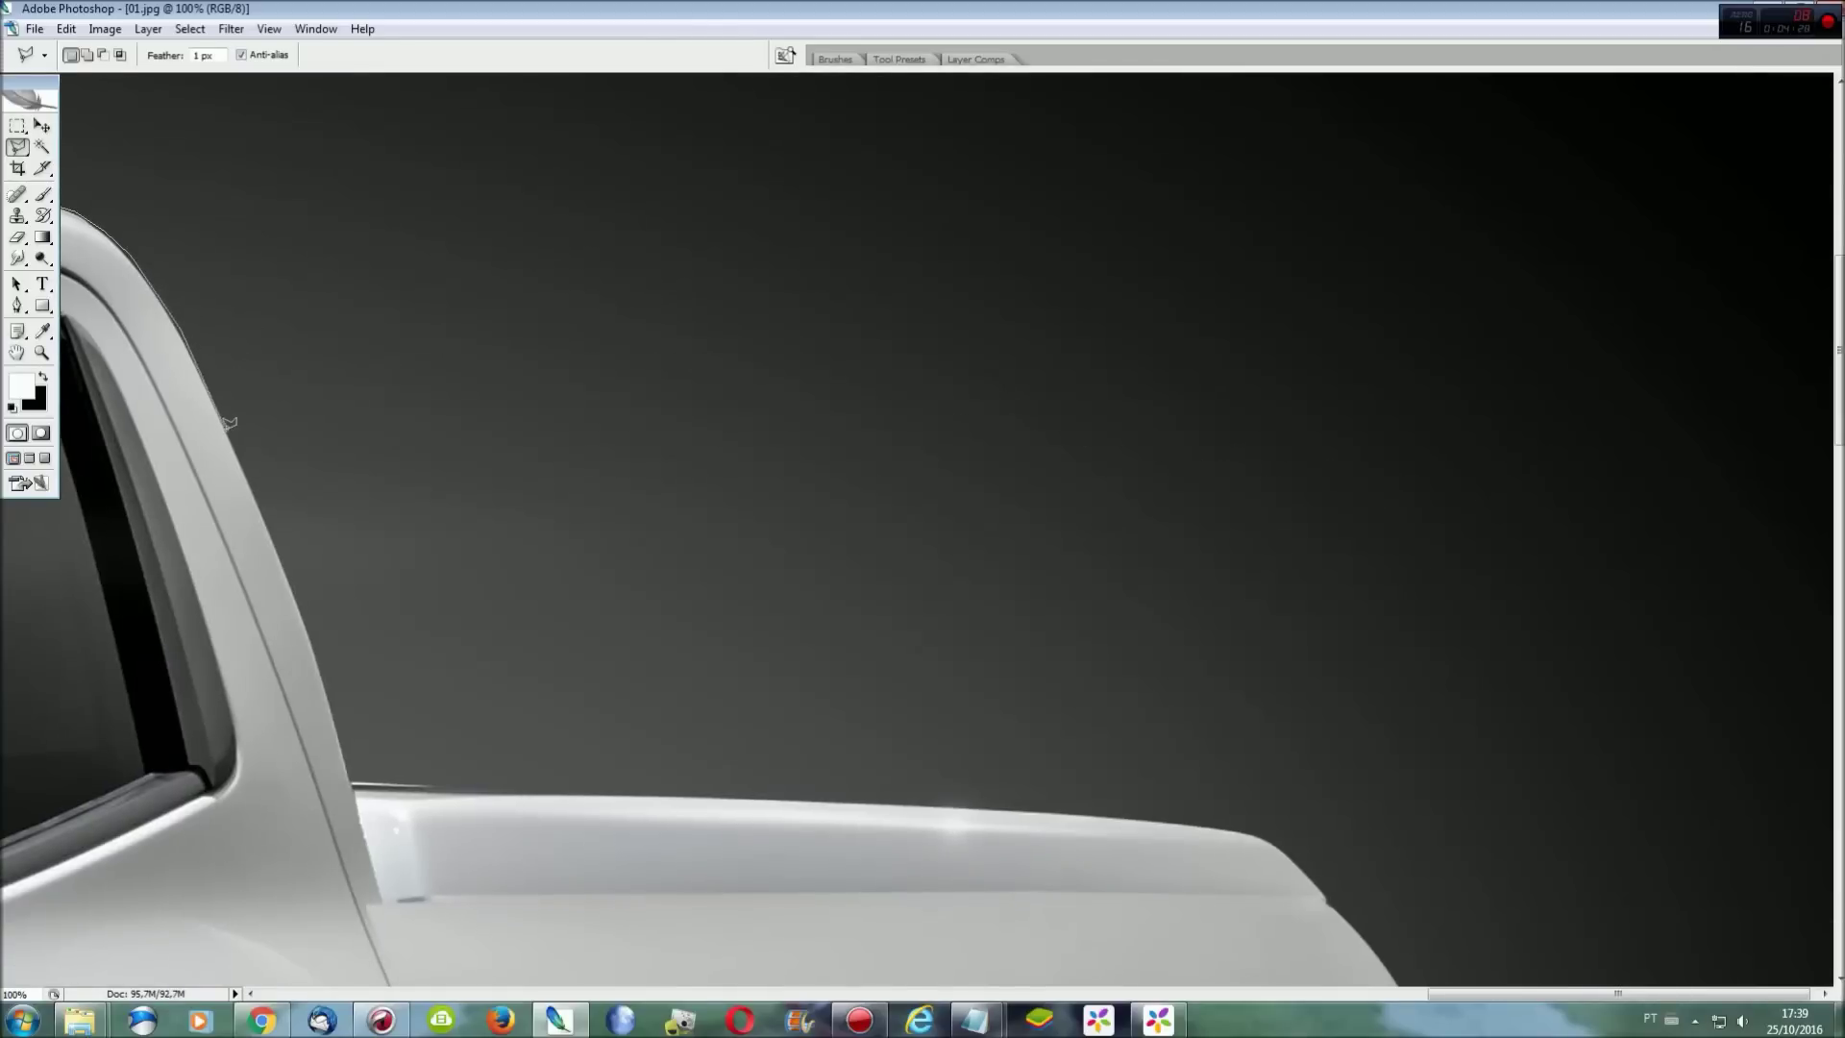
pyautogui.click(311, 631)
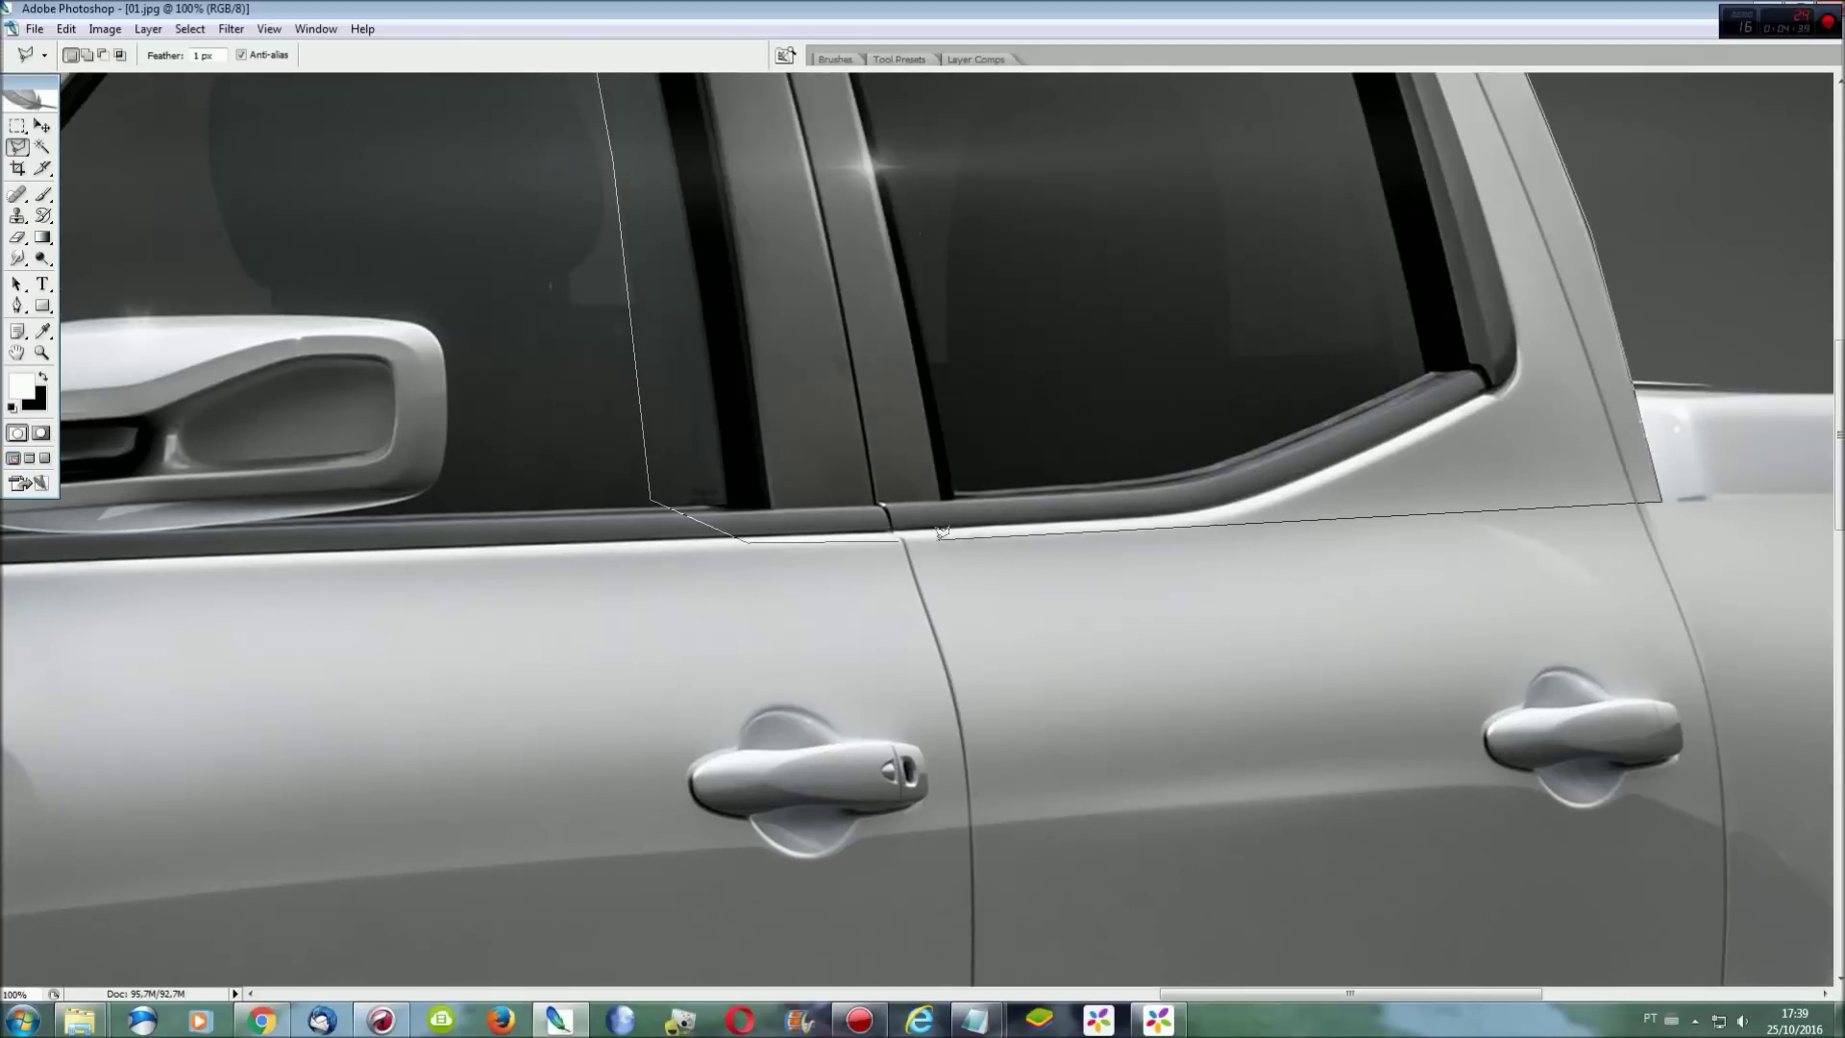
pyautogui.doubleClick(941, 531)
pyautogui.hotkey('ctrl', '0')
pyautogui.hotkey('ctrl', 'j')
pyautogui.hotkey('ctrl', 't')
pyautogui.moveTo(1375, 411); pyautogui.dragTo(1511, 394)
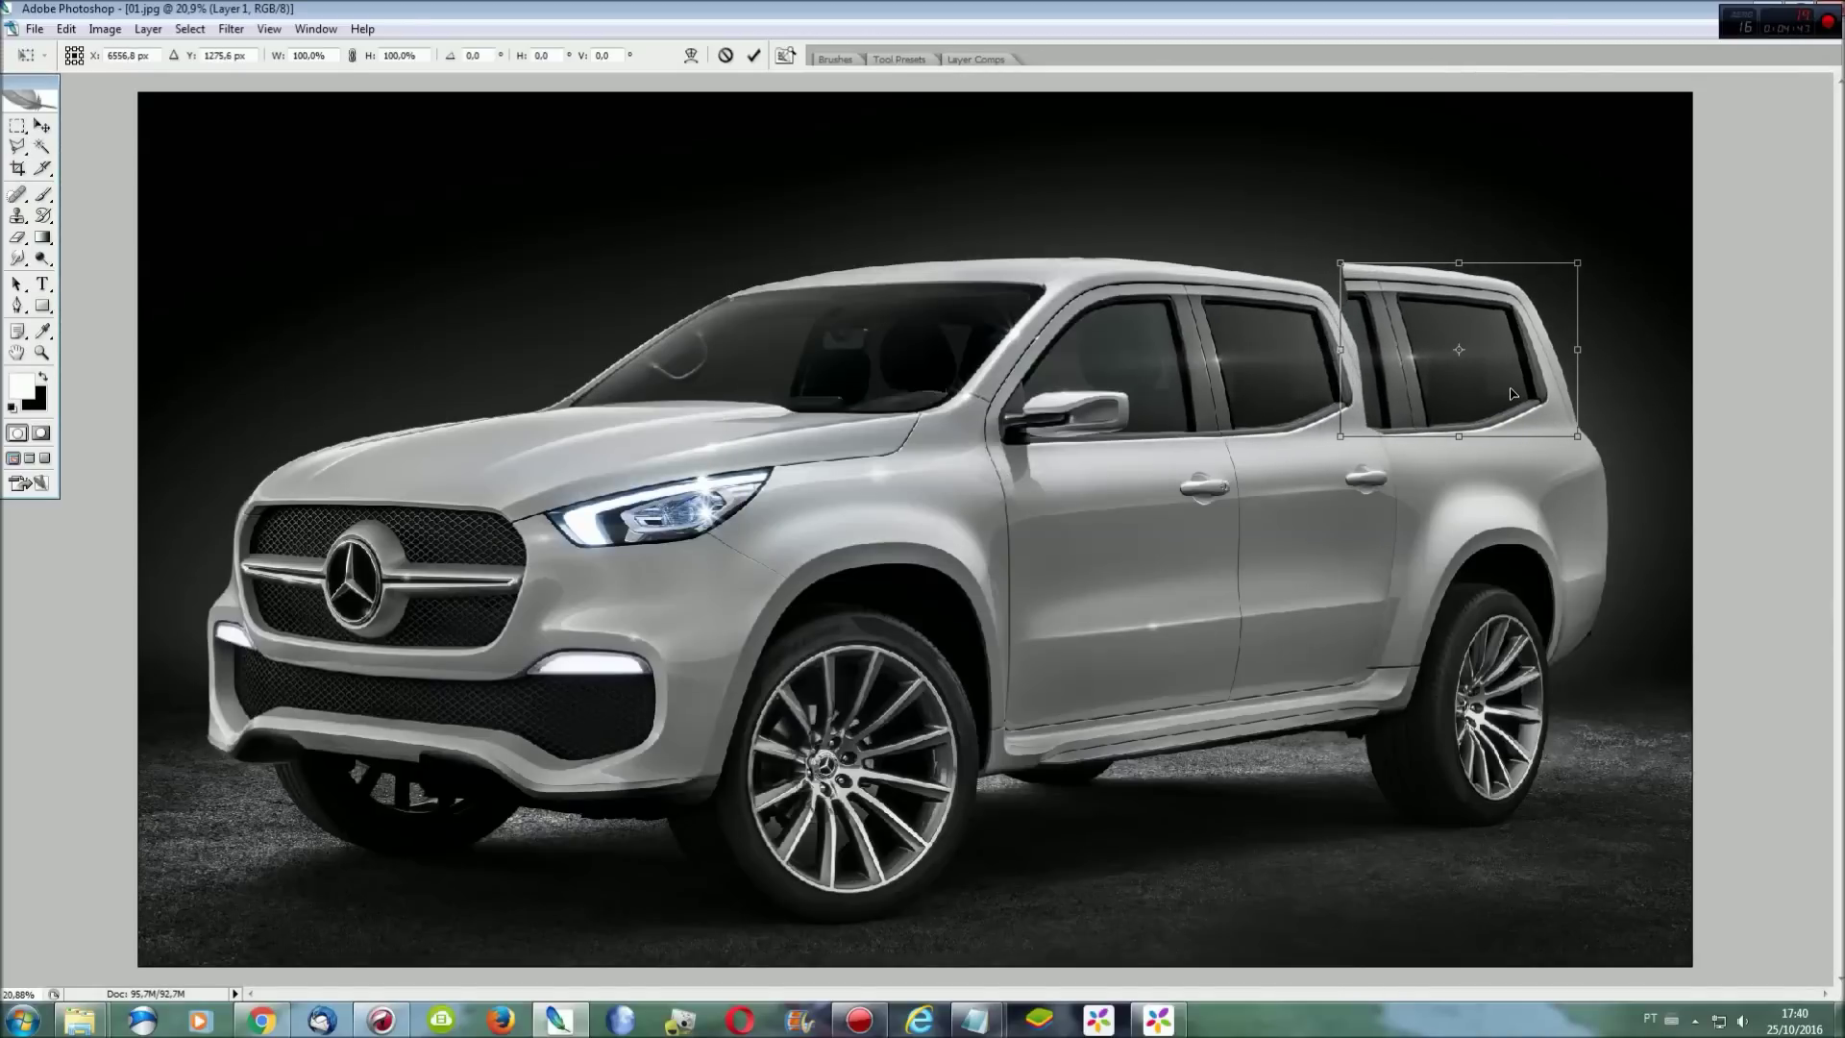
# Nudge the copied window forward, widen it both ways, and lower its top to the roofline.
pyautogui.hotkey('ctrl', '+')
pyautogui.hotkey('ctrl', '+')
pyautogui.hotkey('ctrl', '+')
pyautogui.hscroll(10, 1262, 979)
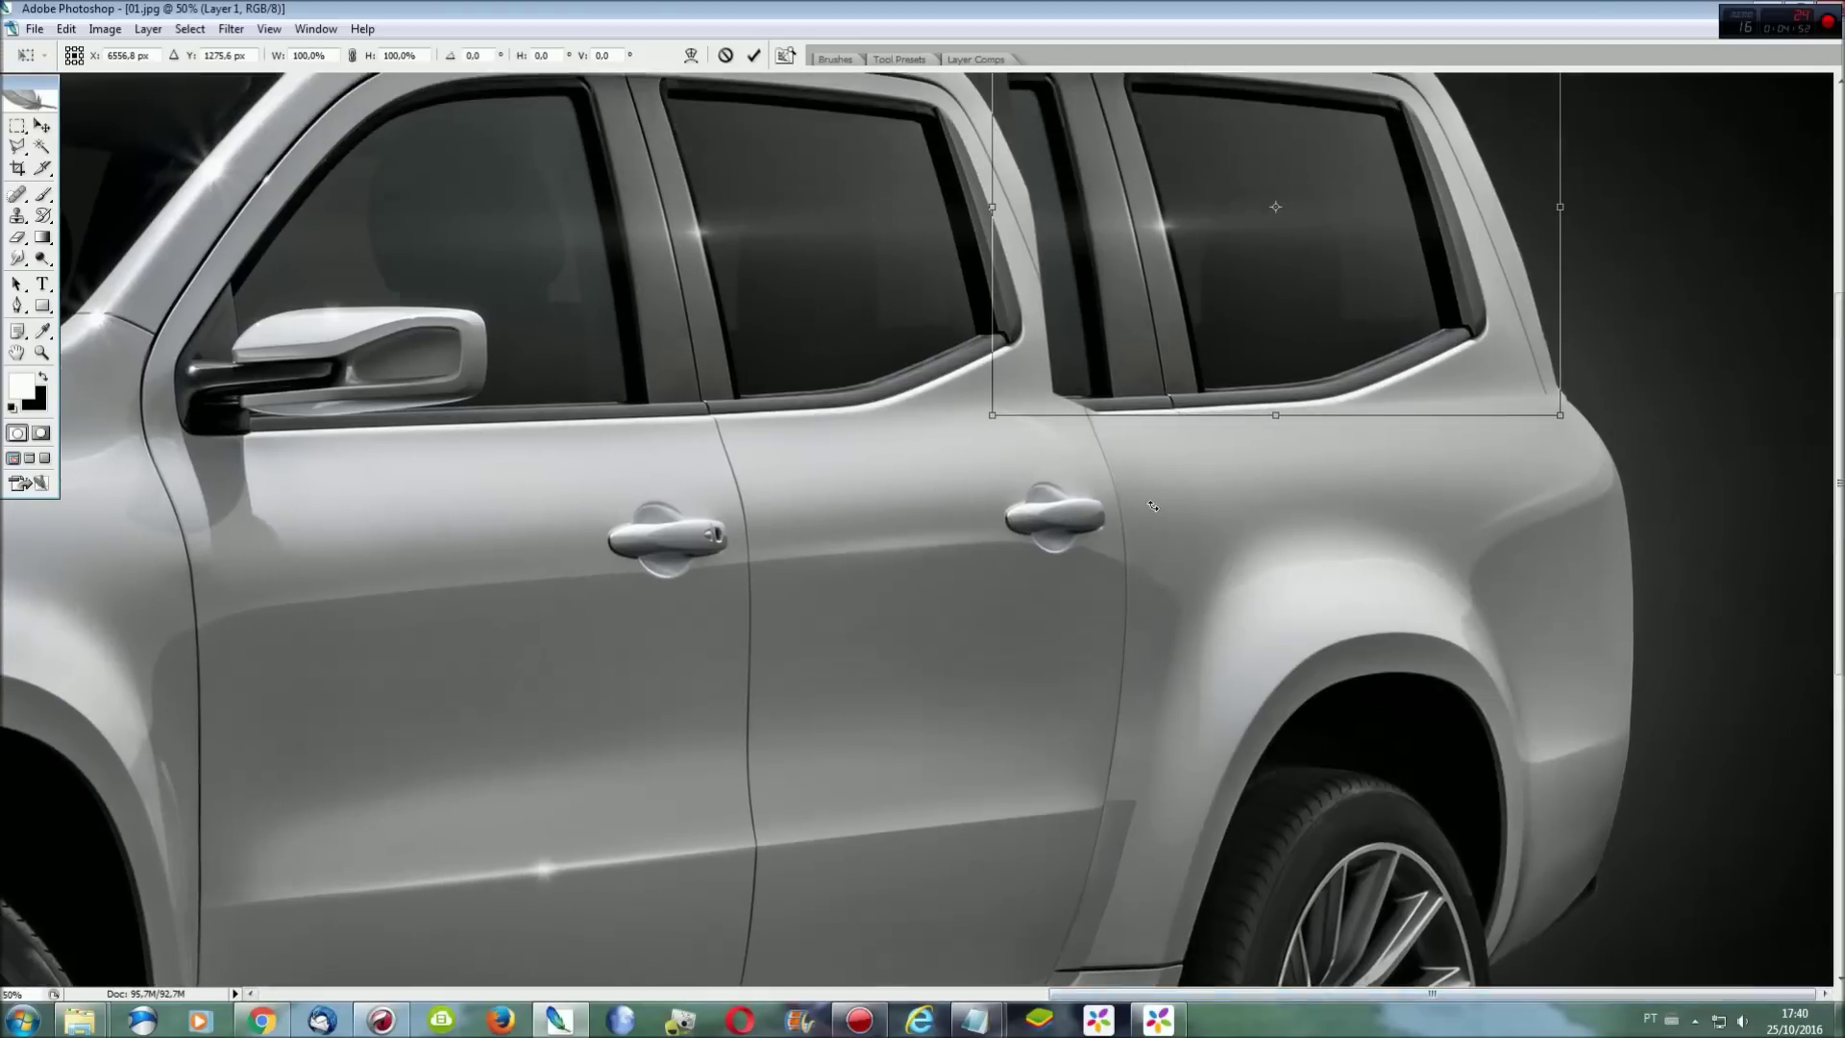
pyautogui.scroll(5, 1399, 620)
pyautogui.moveTo(1399, 620); pyautogui.dragTo(1348, 620)
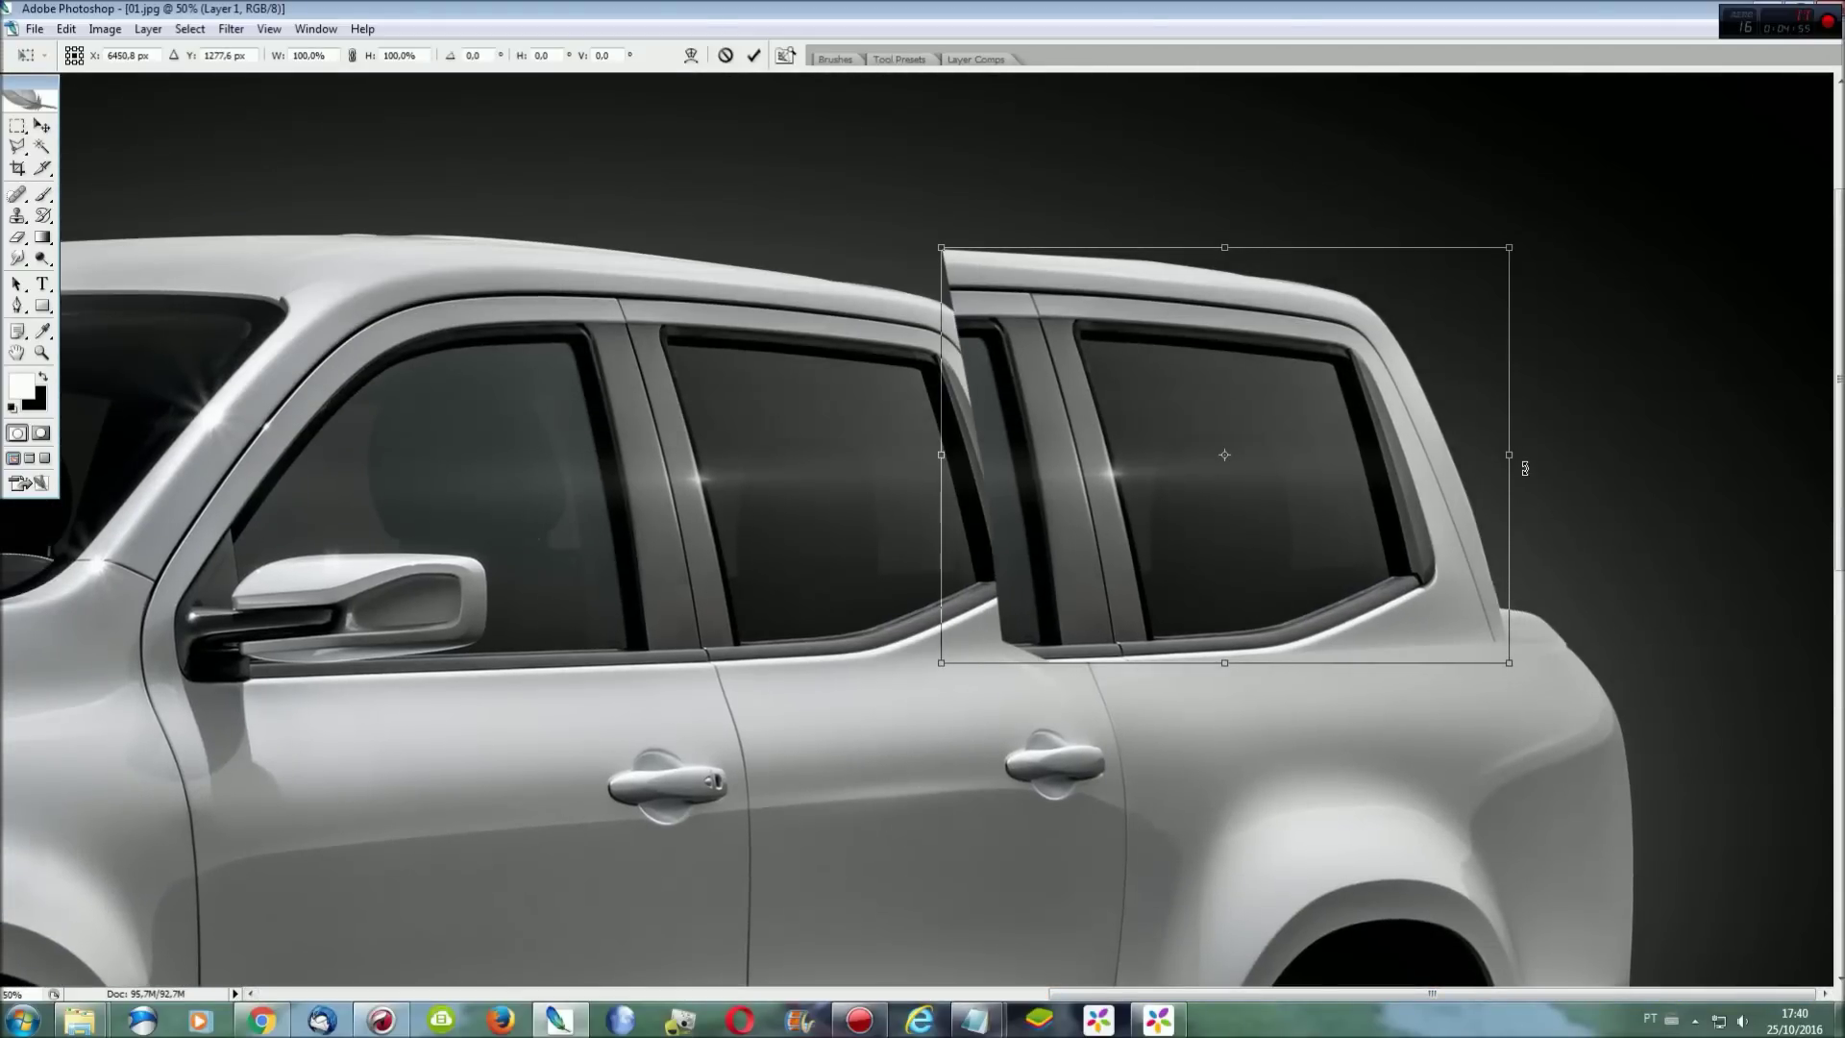
pyautogui.moveTo(1527, 472); pyautogui.dragTo(1568, 475)
pyautogui.moveTo(941, 457); pyautogui.dragTo(849, 458)
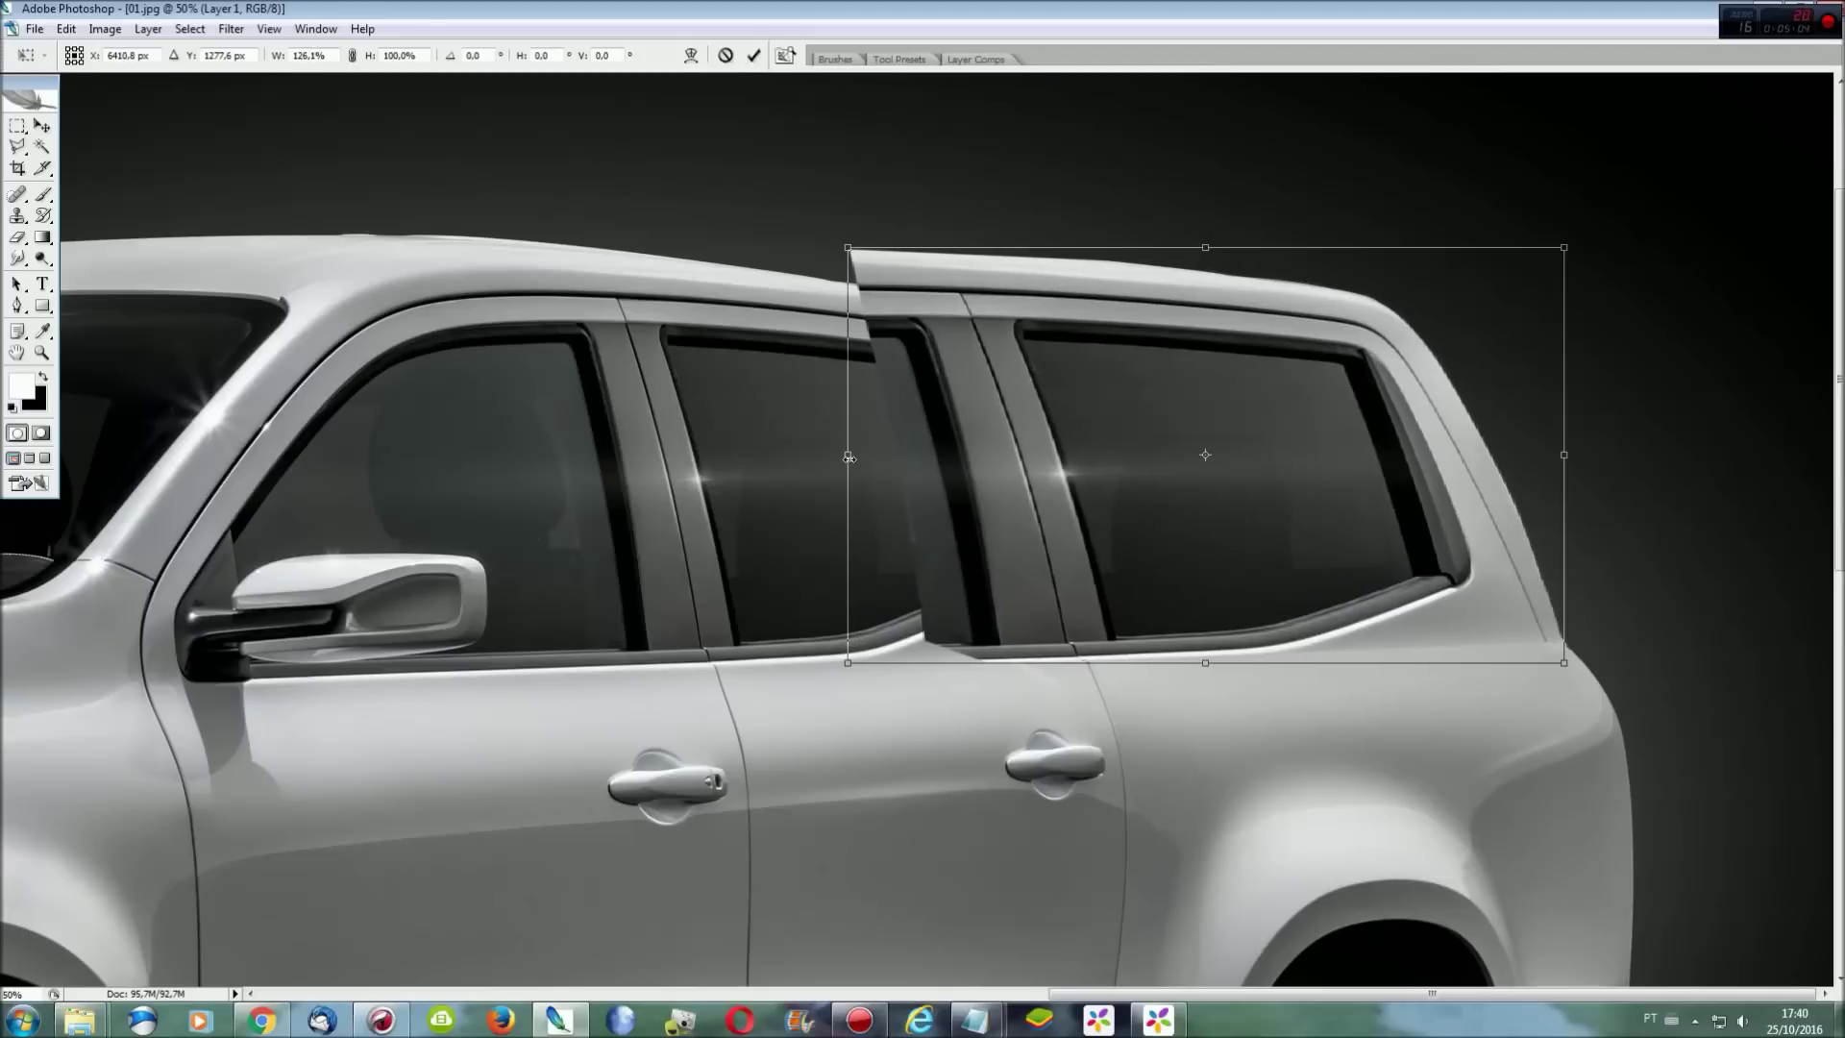
pyautogui.moveTo(1204, 247); pyautogui.dragTo(1204, 278)
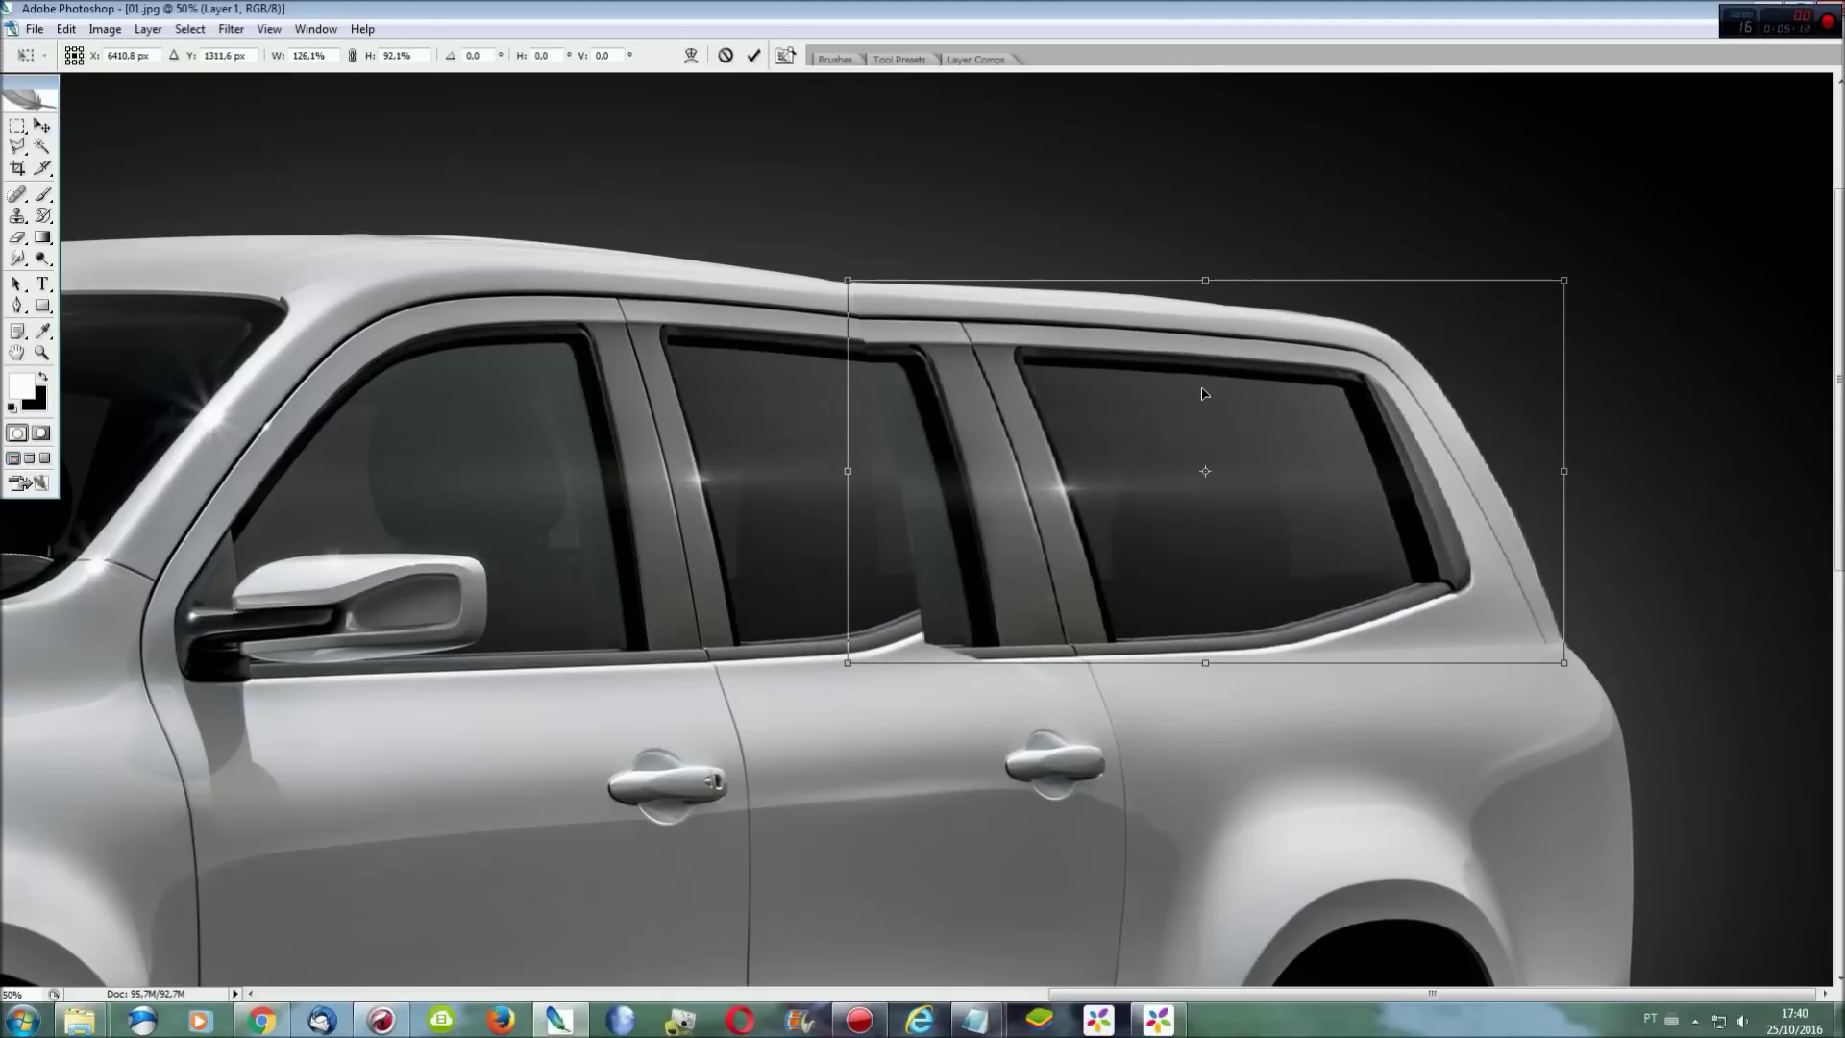
pyautogui.press('Return')
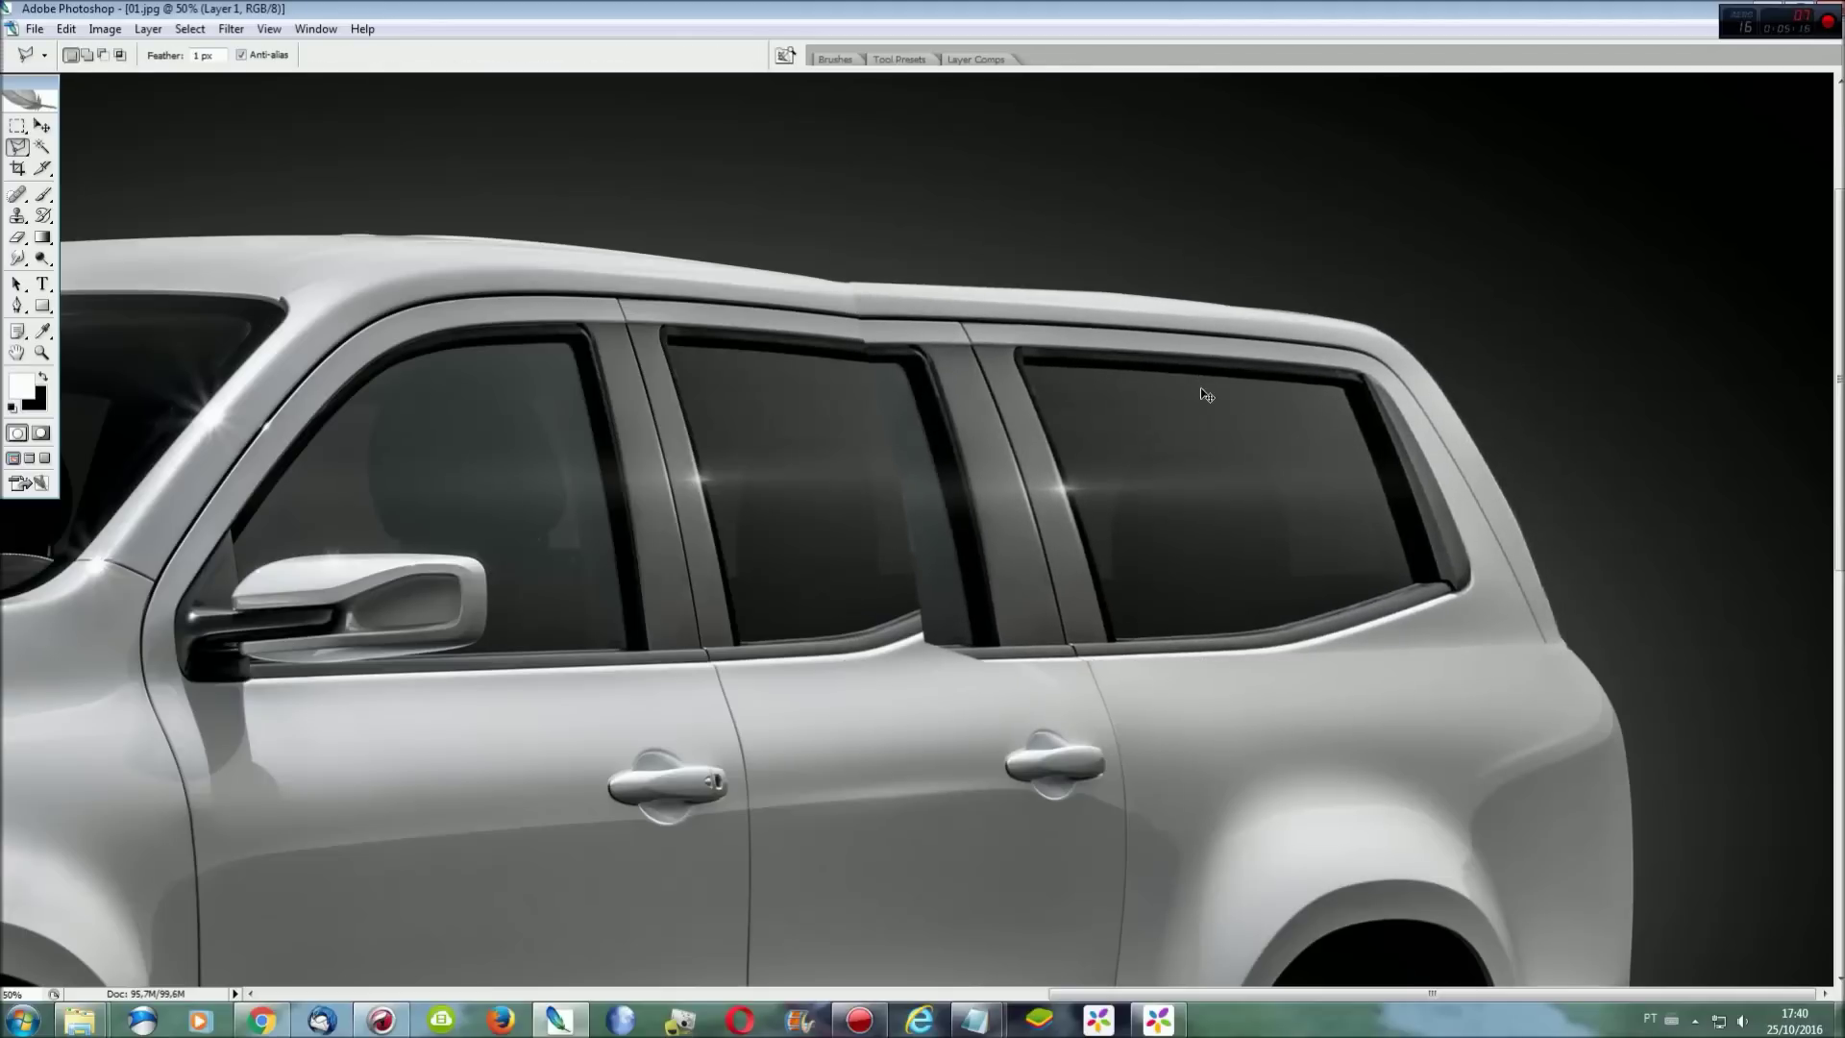
pyautogui.hotkey('ctrl', '0')
pyautogui.hotkey('ctrl', 's')
# Confirm saving 01.psd with Maximize Compatibility, then zoom in on the rear doors.
pyautogui.press('Return')
pyautogui.press('Return')
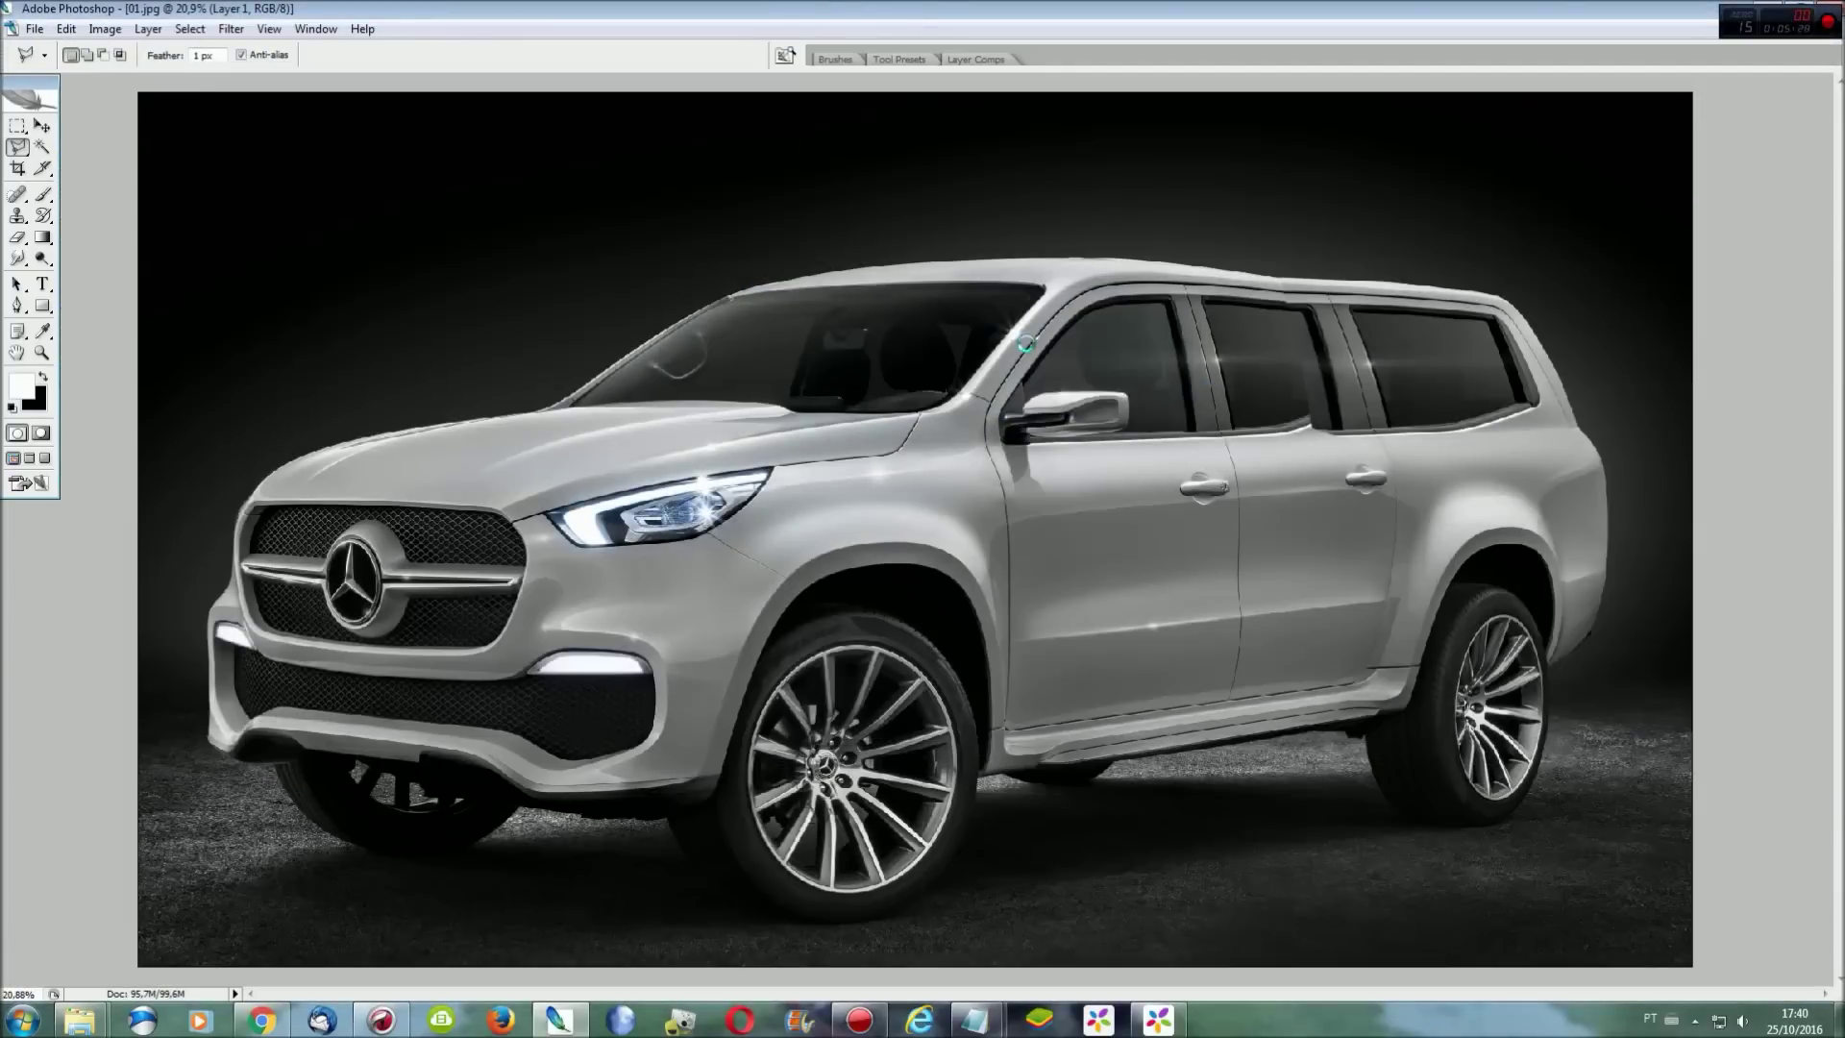
pyautogui.hotkey('ctrl', '+')
pyautogui.scroll(3, 1278, 509)
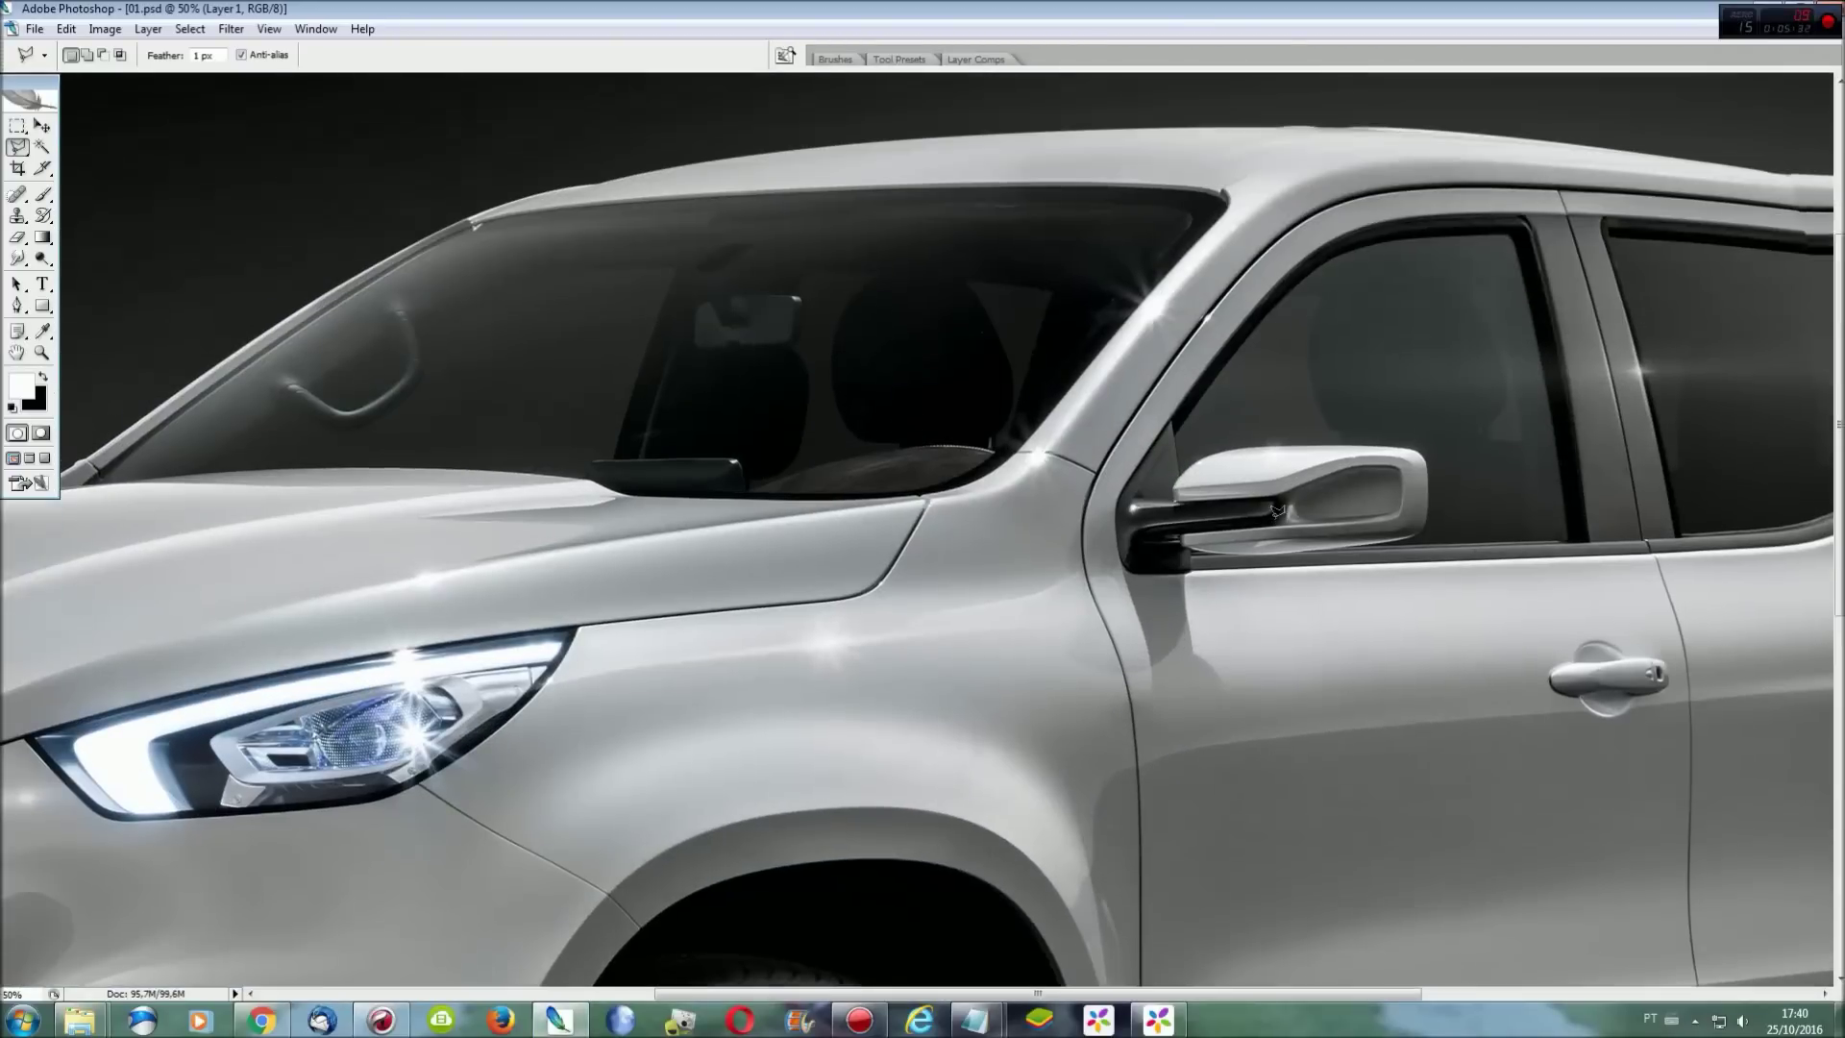
pyautogui.scroll(1, 1278, 510)
pyautogui.hotkey('ctrl', '+')
pyautogui.hscroll(5, 1346, 625)
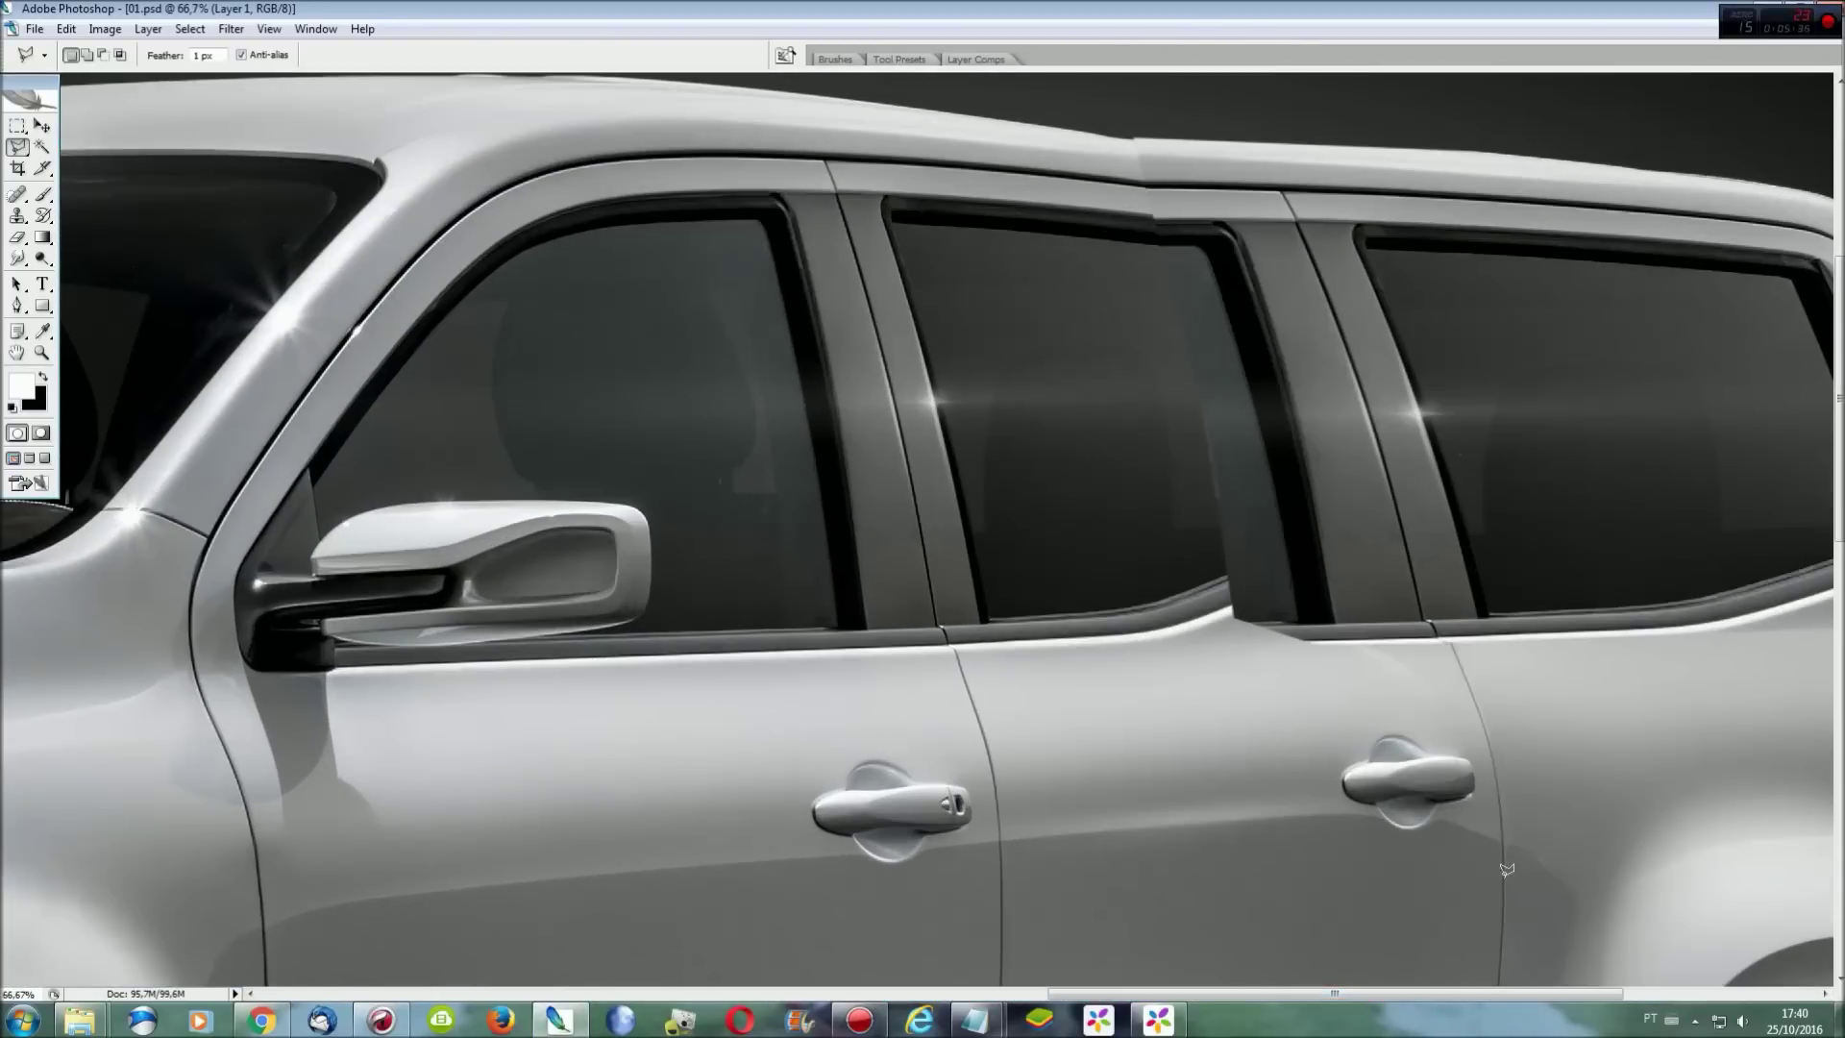
pyautogui.scroll(3, 1505, 869)
pyautogui.scroll(2, 1506, 870)
pyautogui.scroll(-1, 1506, 870)
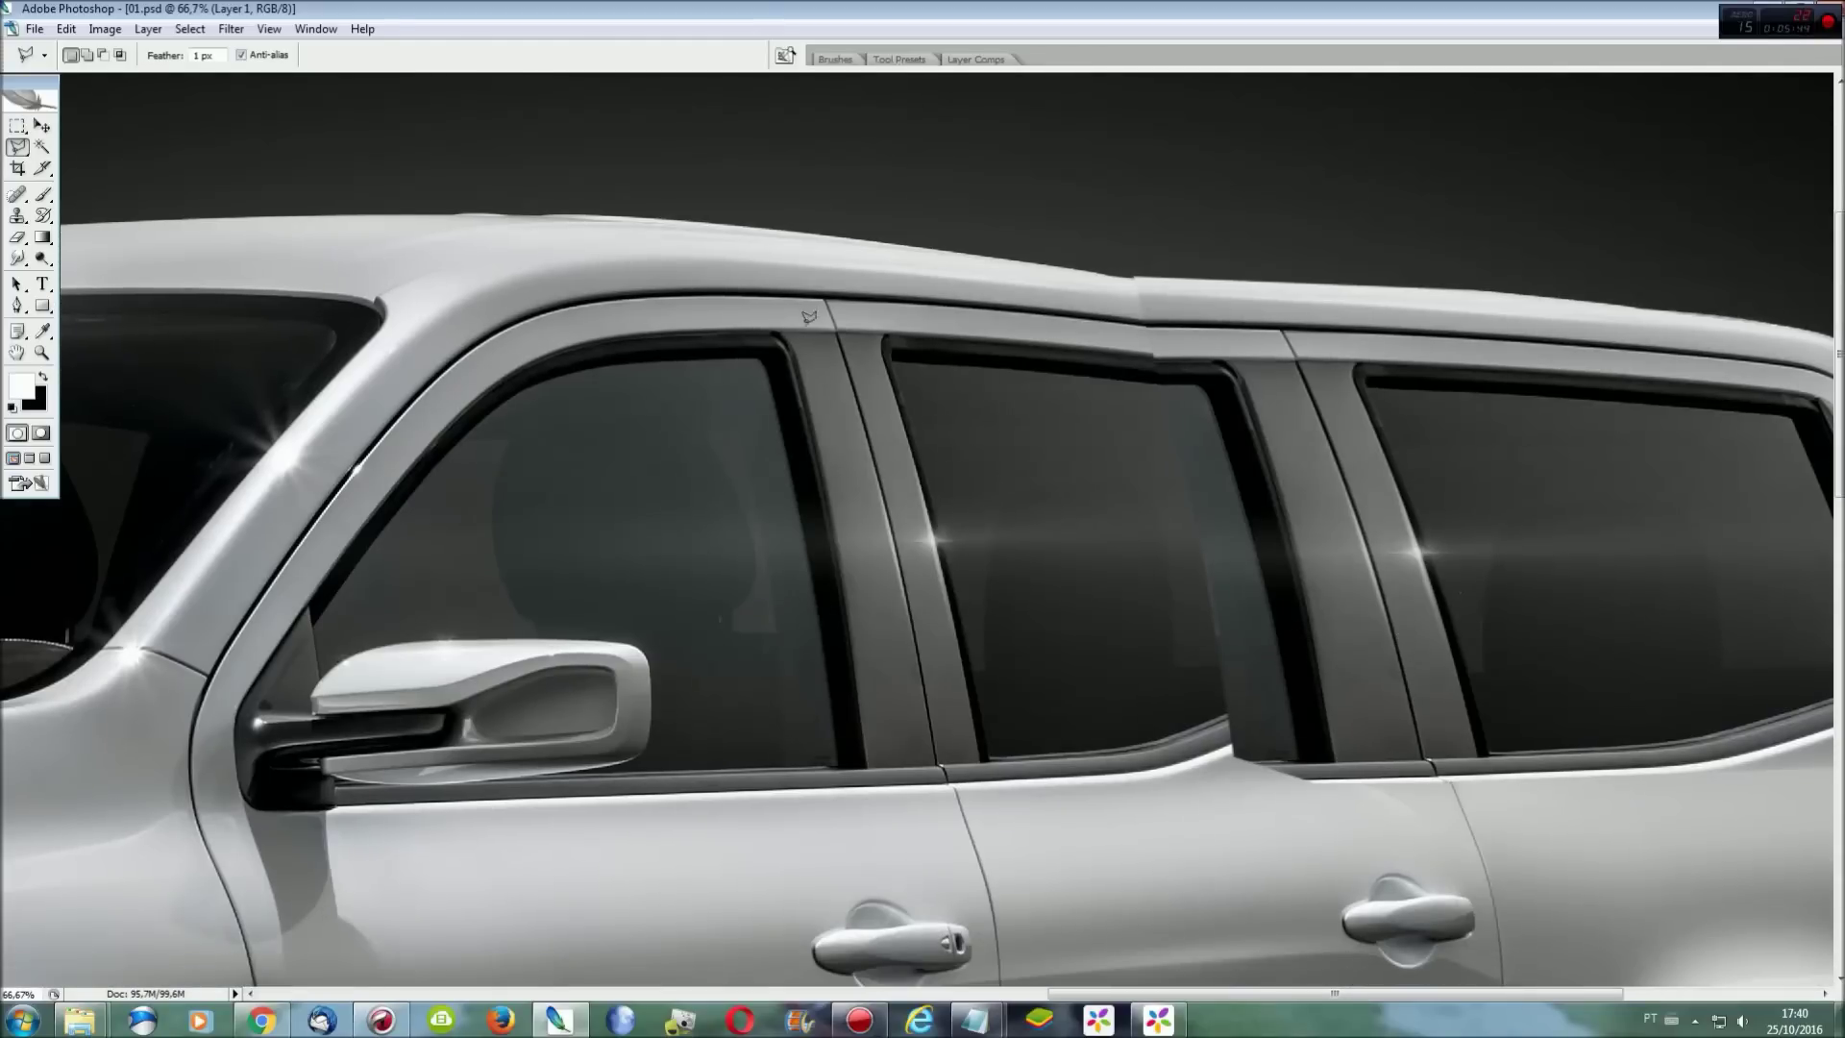
# Show the Layers panel and select Layer 1 holding the copied window.
pyautogui.press('F7')
pyautogui.click(1648, 200)
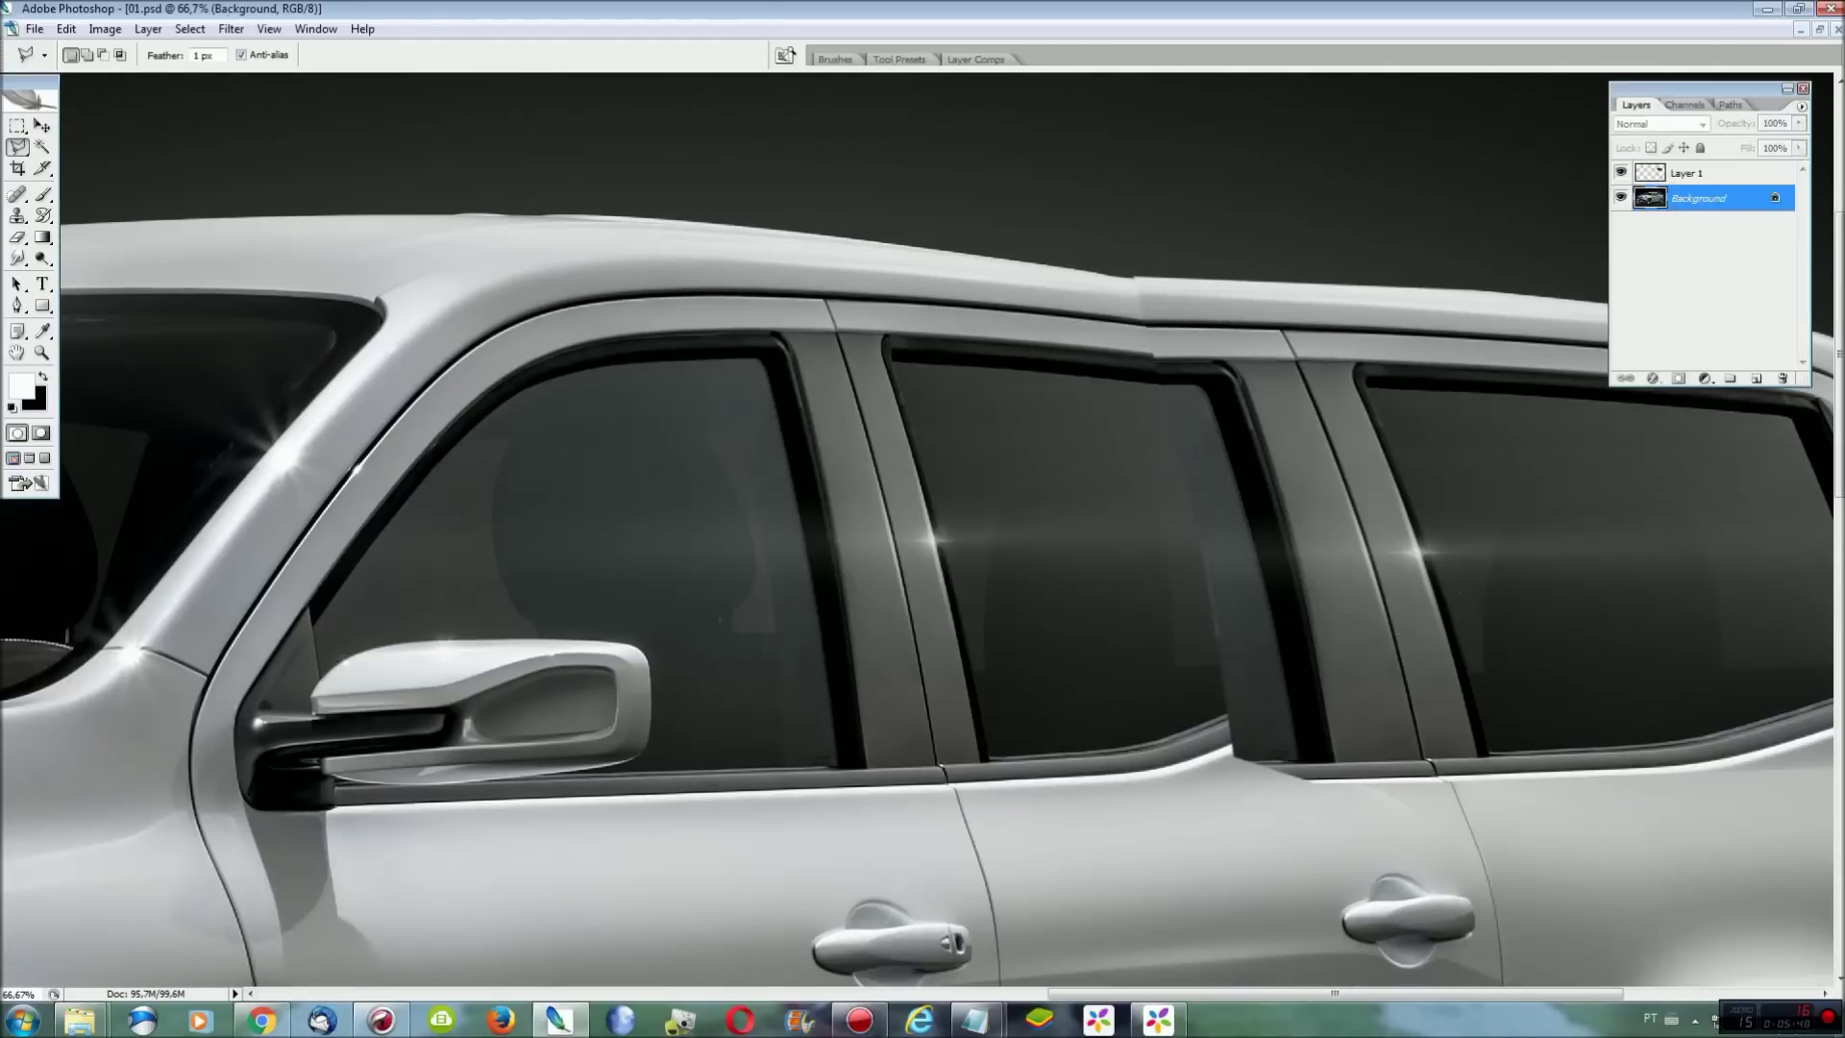
pyautogui.scroll(-1, 992, 348)
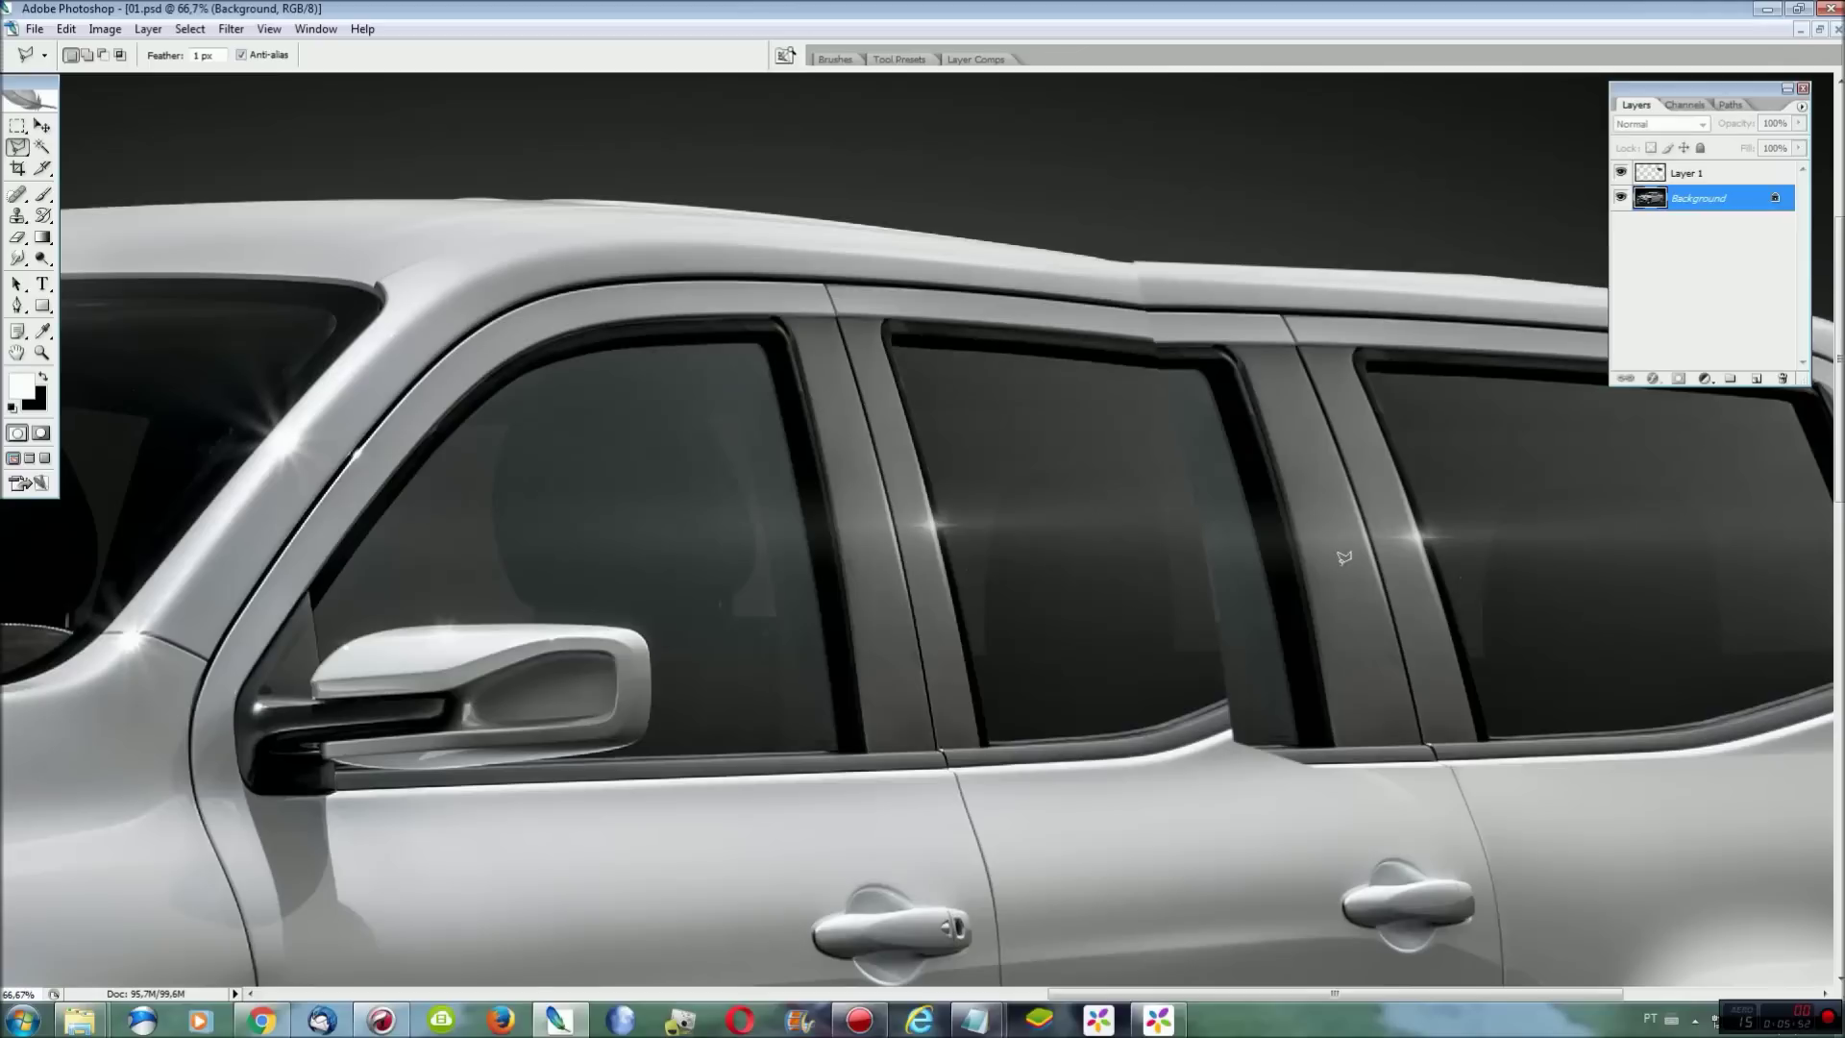
pyautogui.click(1647, 173)
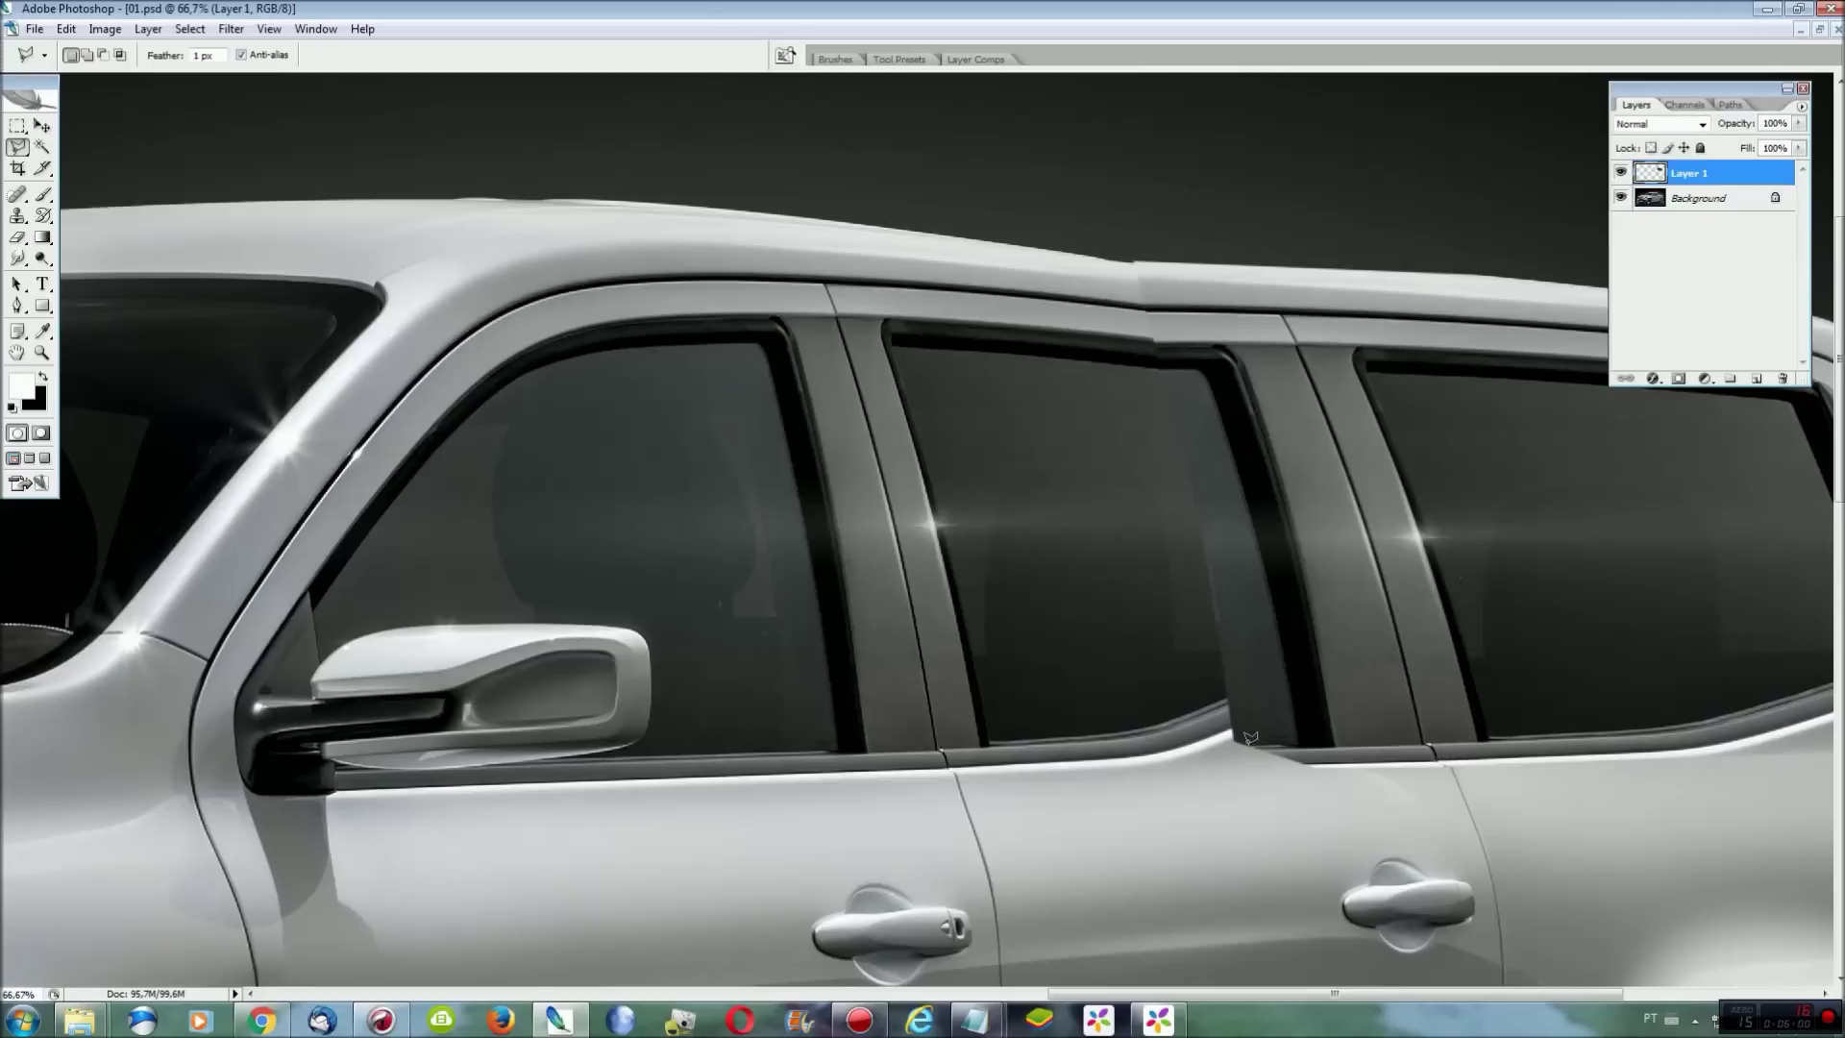
# Remove the copied window covering the rear door's window, then reselect the Background layer.
pyautogui.click(1421, 745)
pyautogui.click(1357, 528)
pyautogui.click(1129, 280)
pyautogui.click(990, 390)
pyautogui.click(1081, 749)
pyautogui.doubleClick(1181, 773)
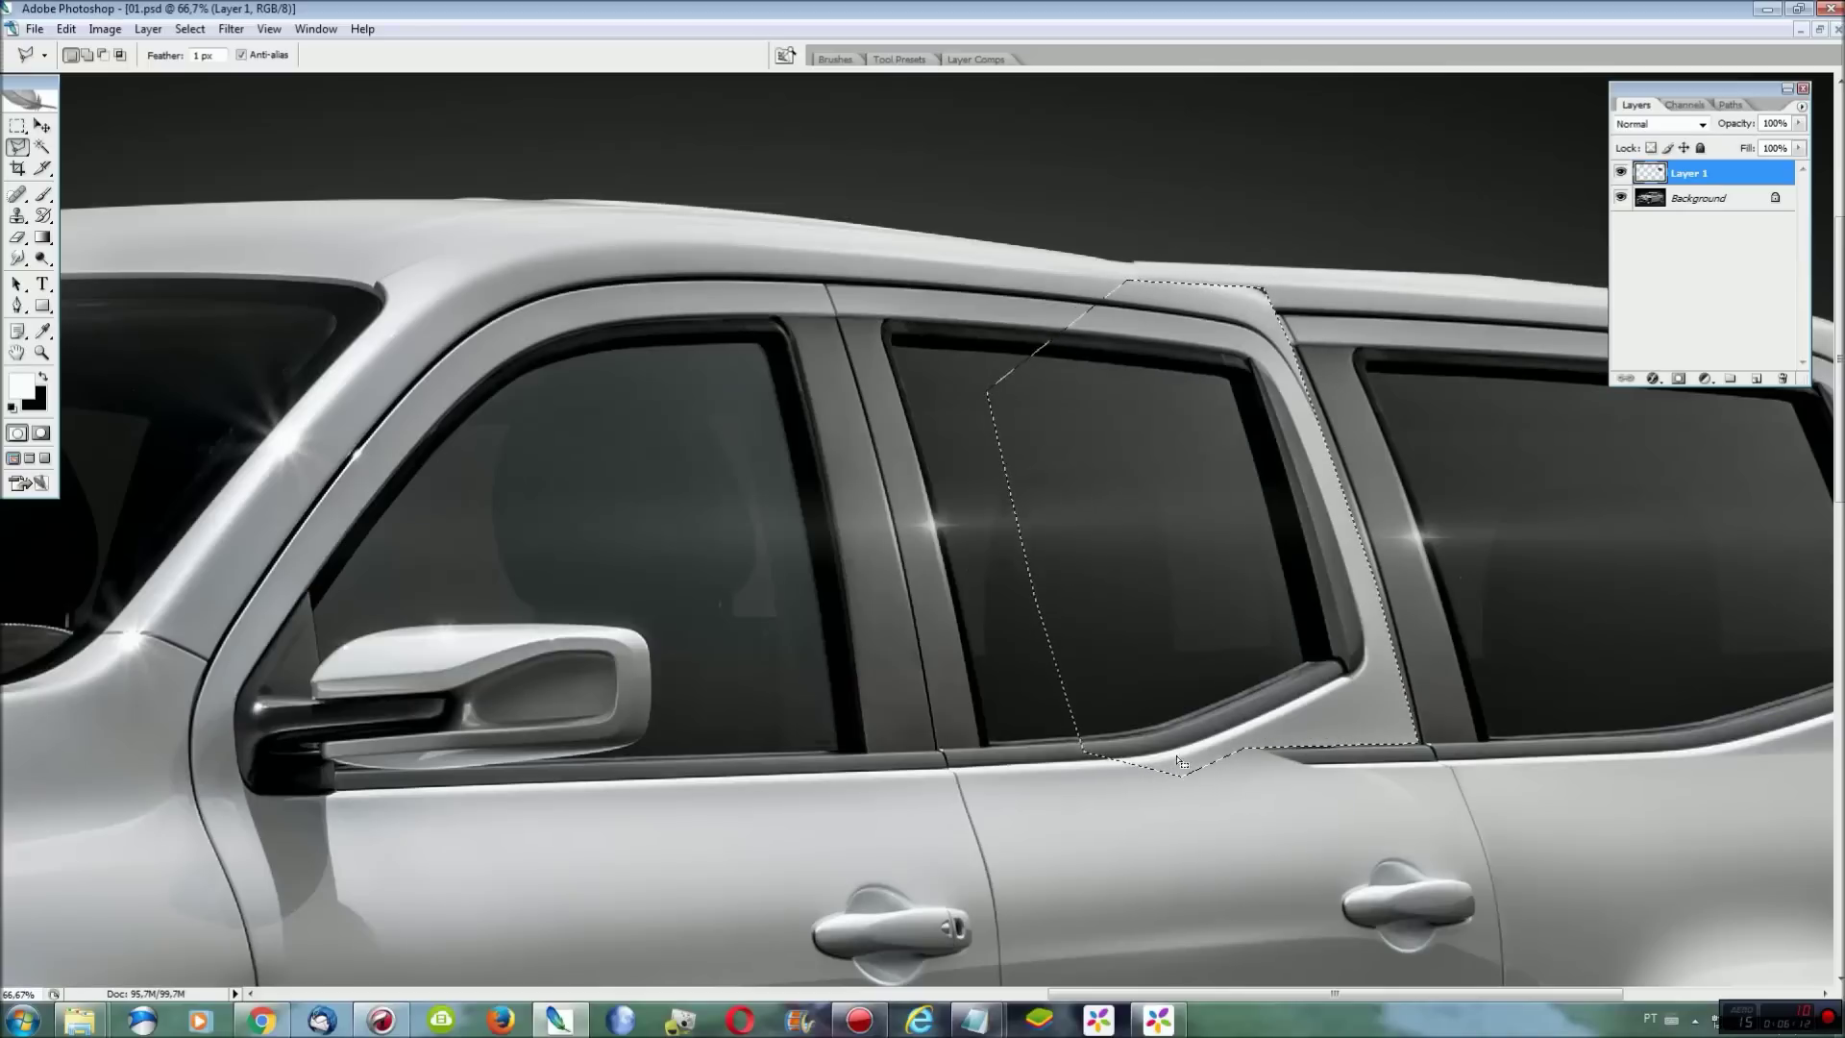
pyautogui.hotkey('ctrl', 'd')
pyautogui.click(1697, 200)
pyautogui.moveTo(1335, 993); pyautogui.dragTo(1417, 995)
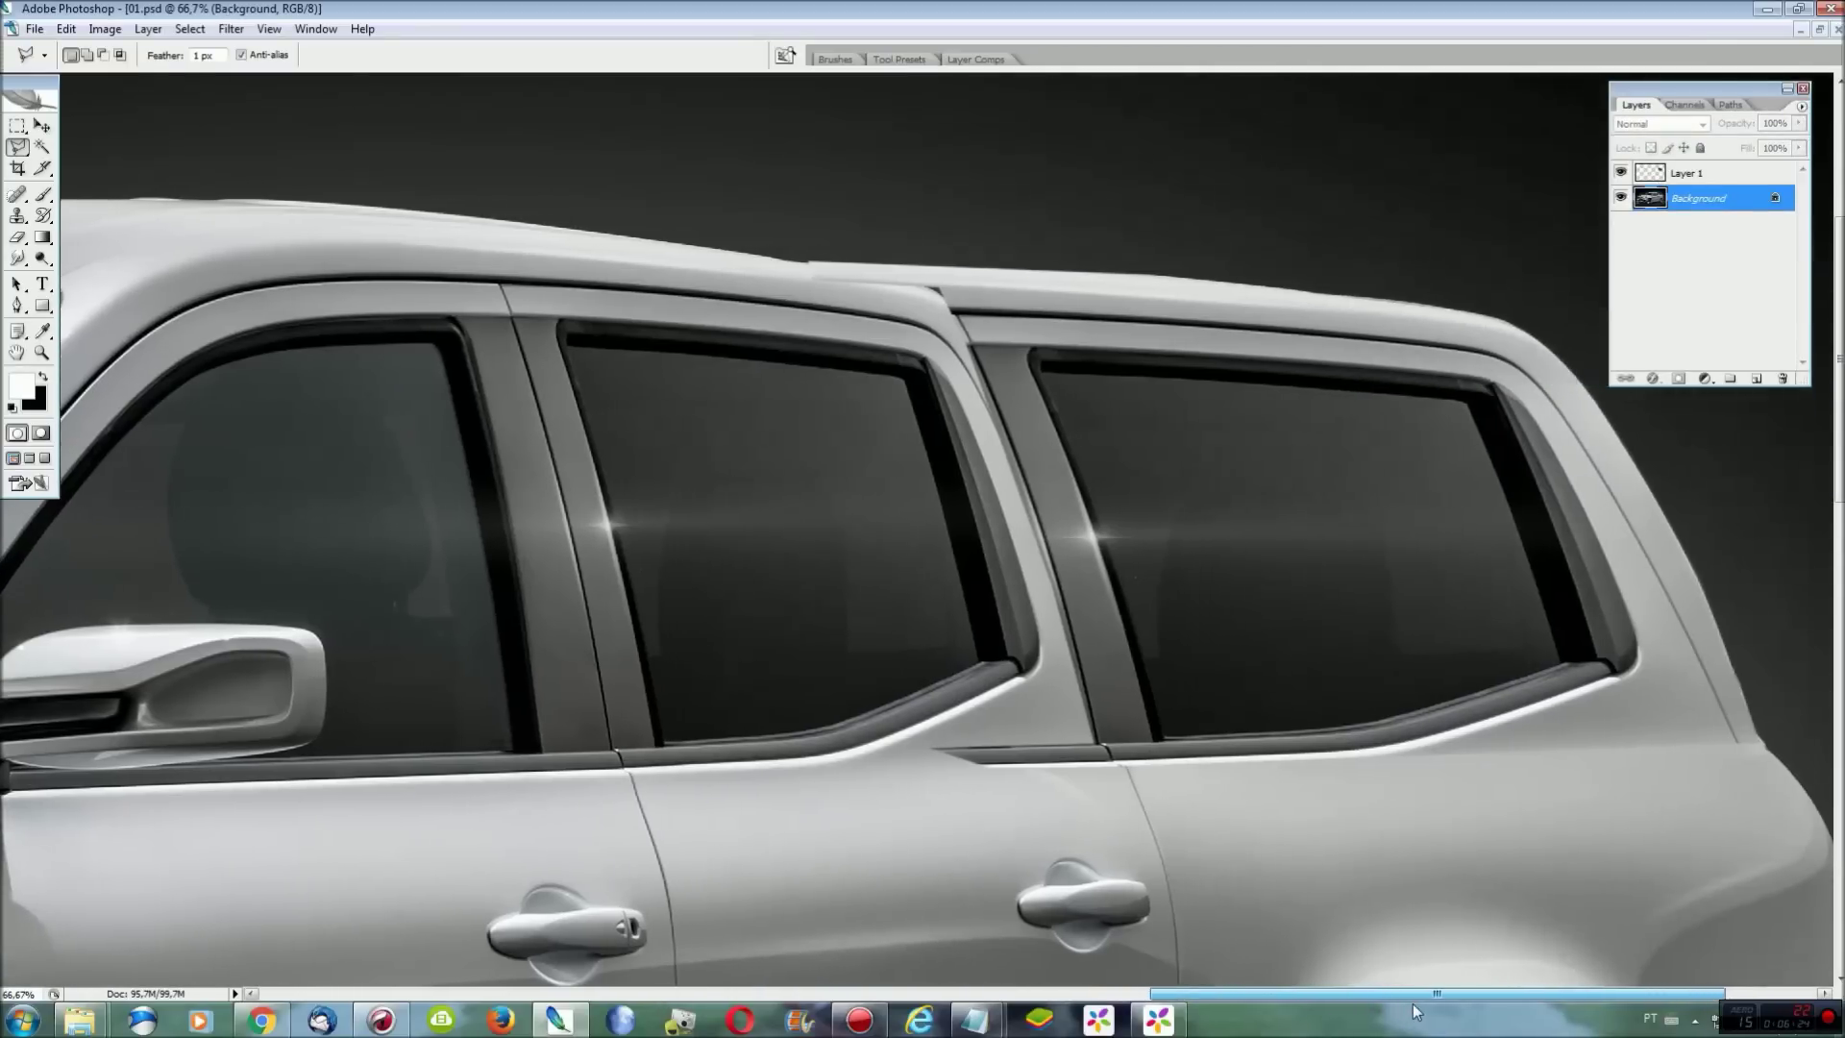
pyautogui.hotkey('ctrl', '+')
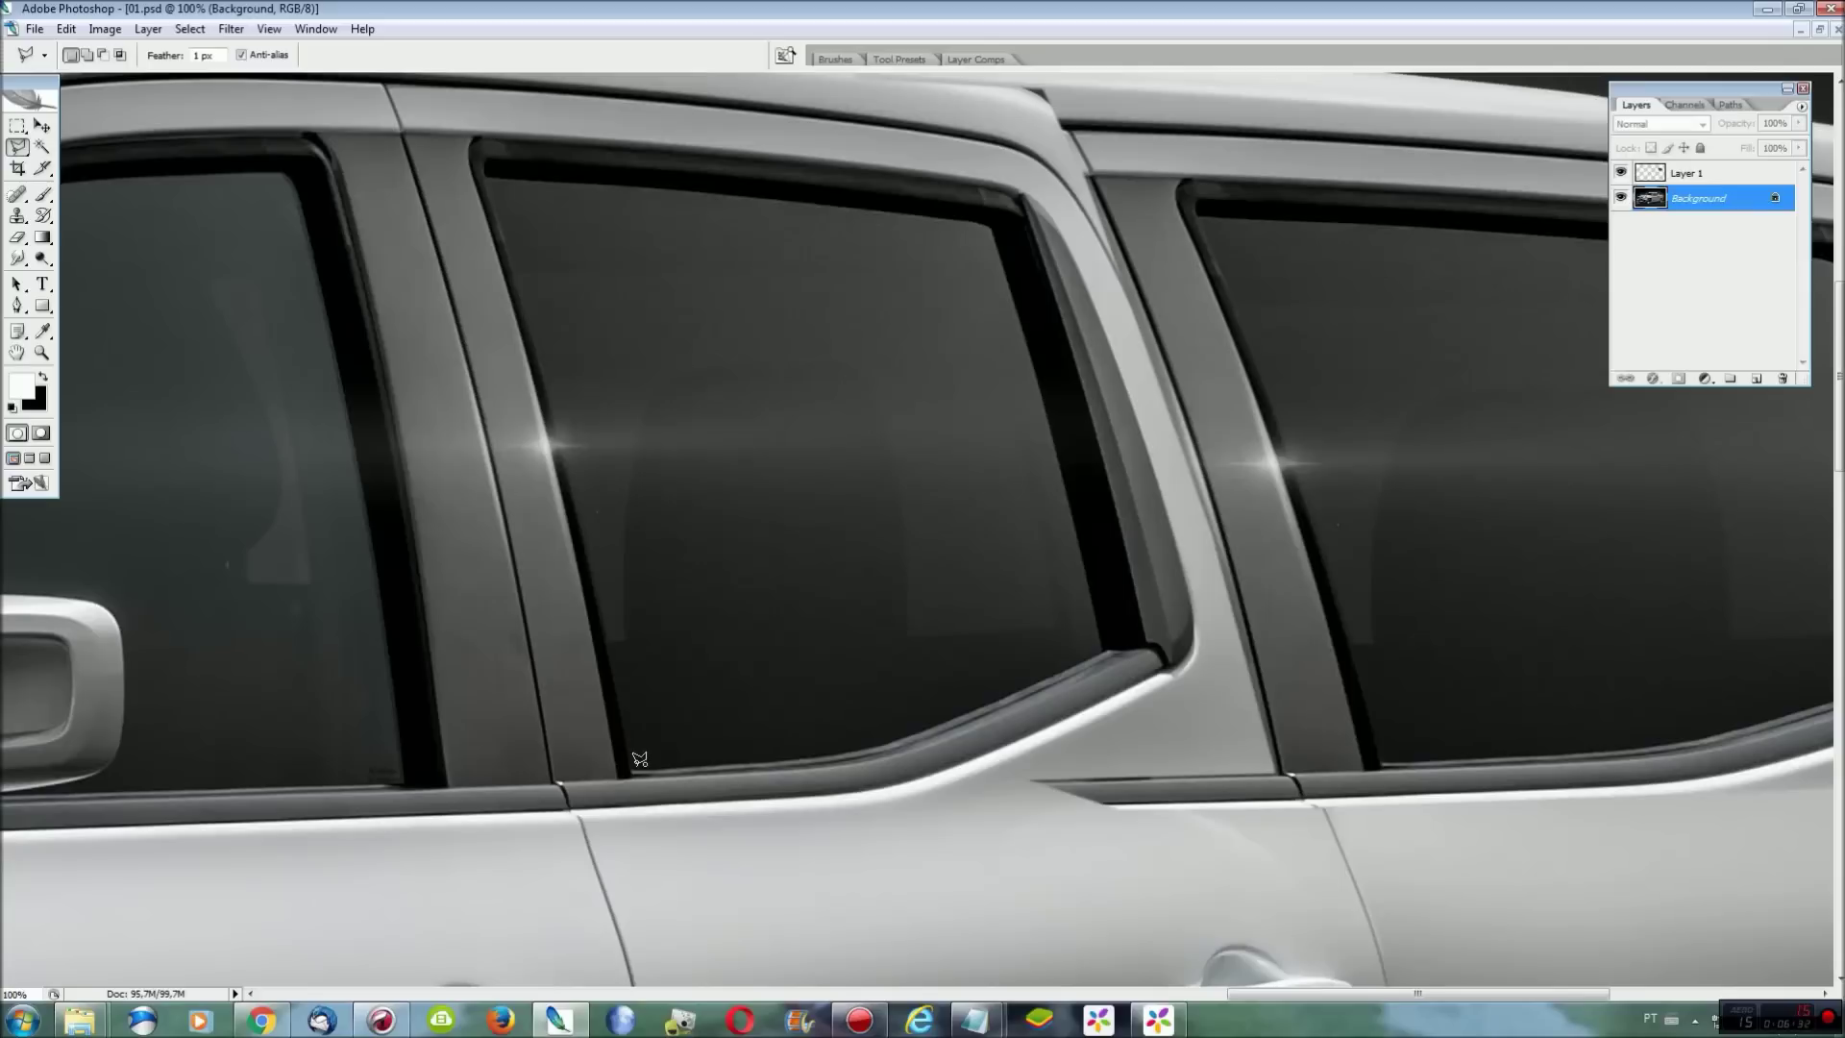
# Copy the window sill strip, stretch it rearward to the next pillar, and skew its rear end down.
pyautogui.click(637, 816)
pyautogui.click(642, 769)
pyautogui.hotkey('ctrl', 't')
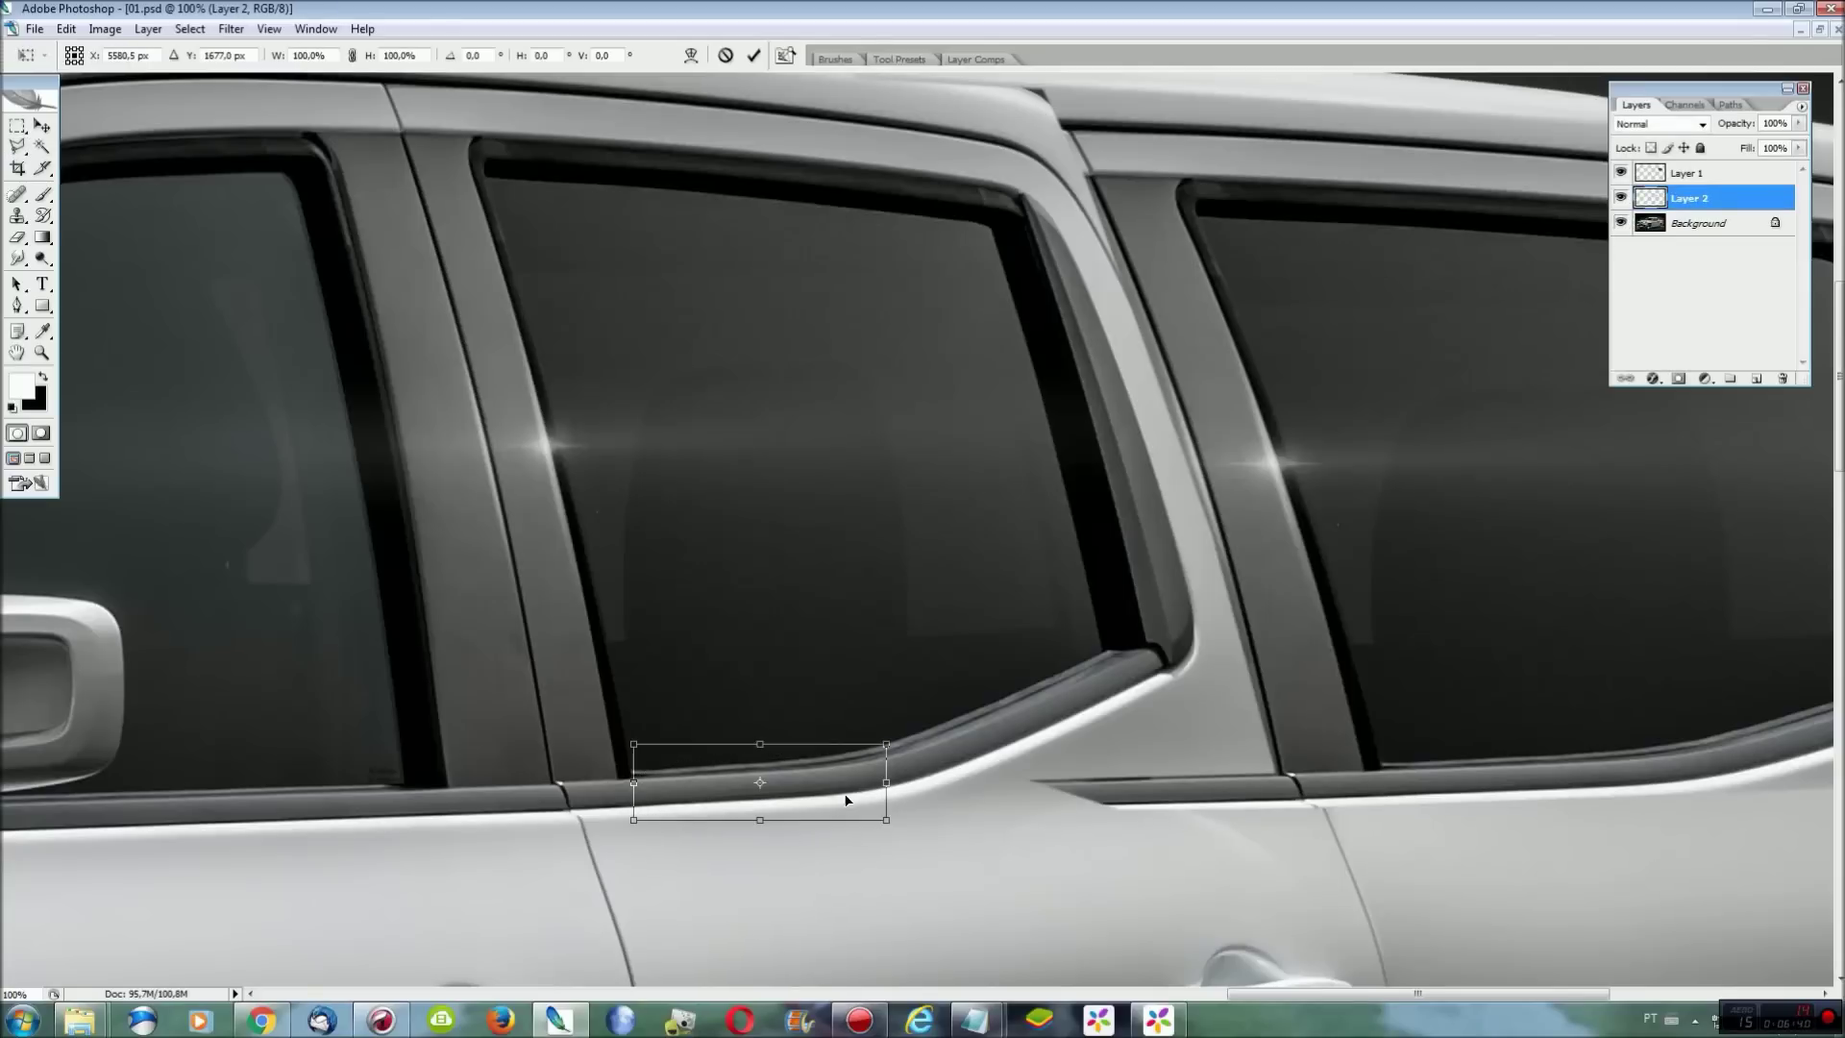
pyautogui.moveTo(949, 781); pyautogui.dragTo(1387, 781)
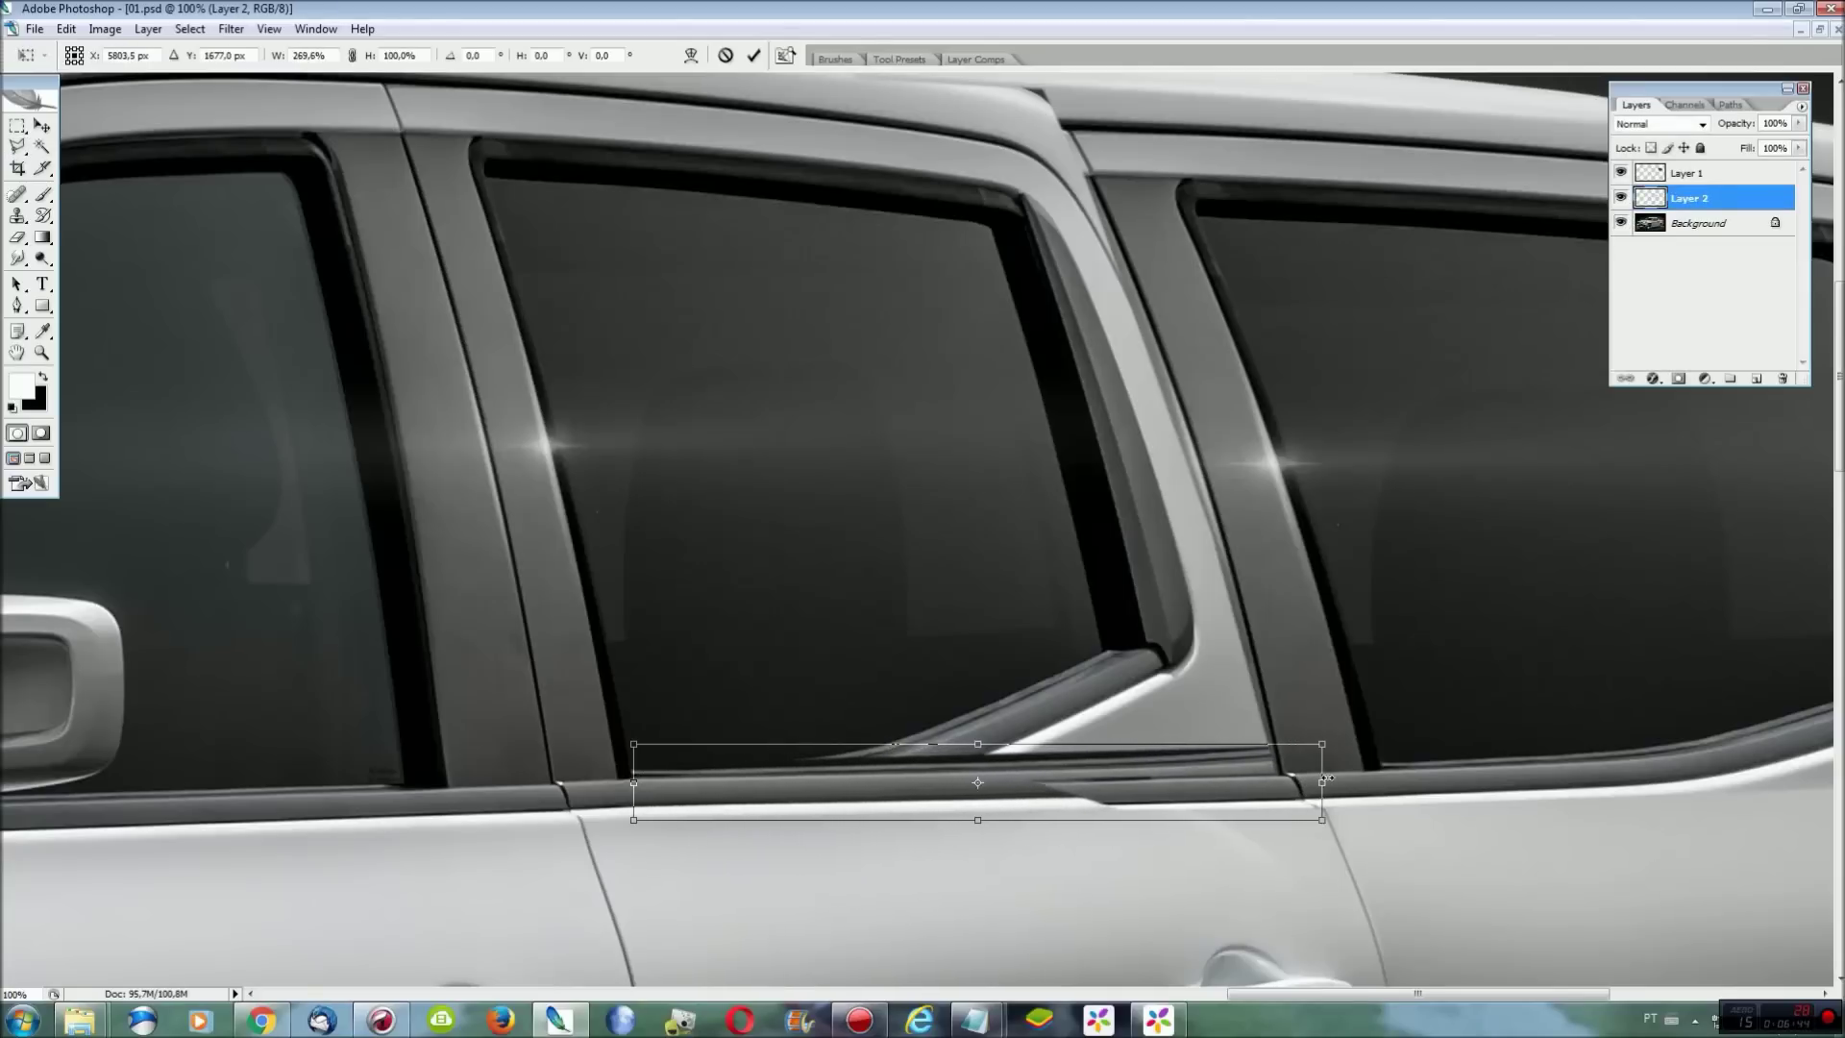
pyautogui.rightClick(1098, 767)
pyautogui.click(1162, 565)
pyautogui.moveTo(1336, 781); pyautogui.dragTo(1343, 795)
pyautogui.press('Return')
pyautogui.hotkey('ctrl', 't')
pyautogui.moveTo(889, 782); pyautogui.dragTo(1320, 784)
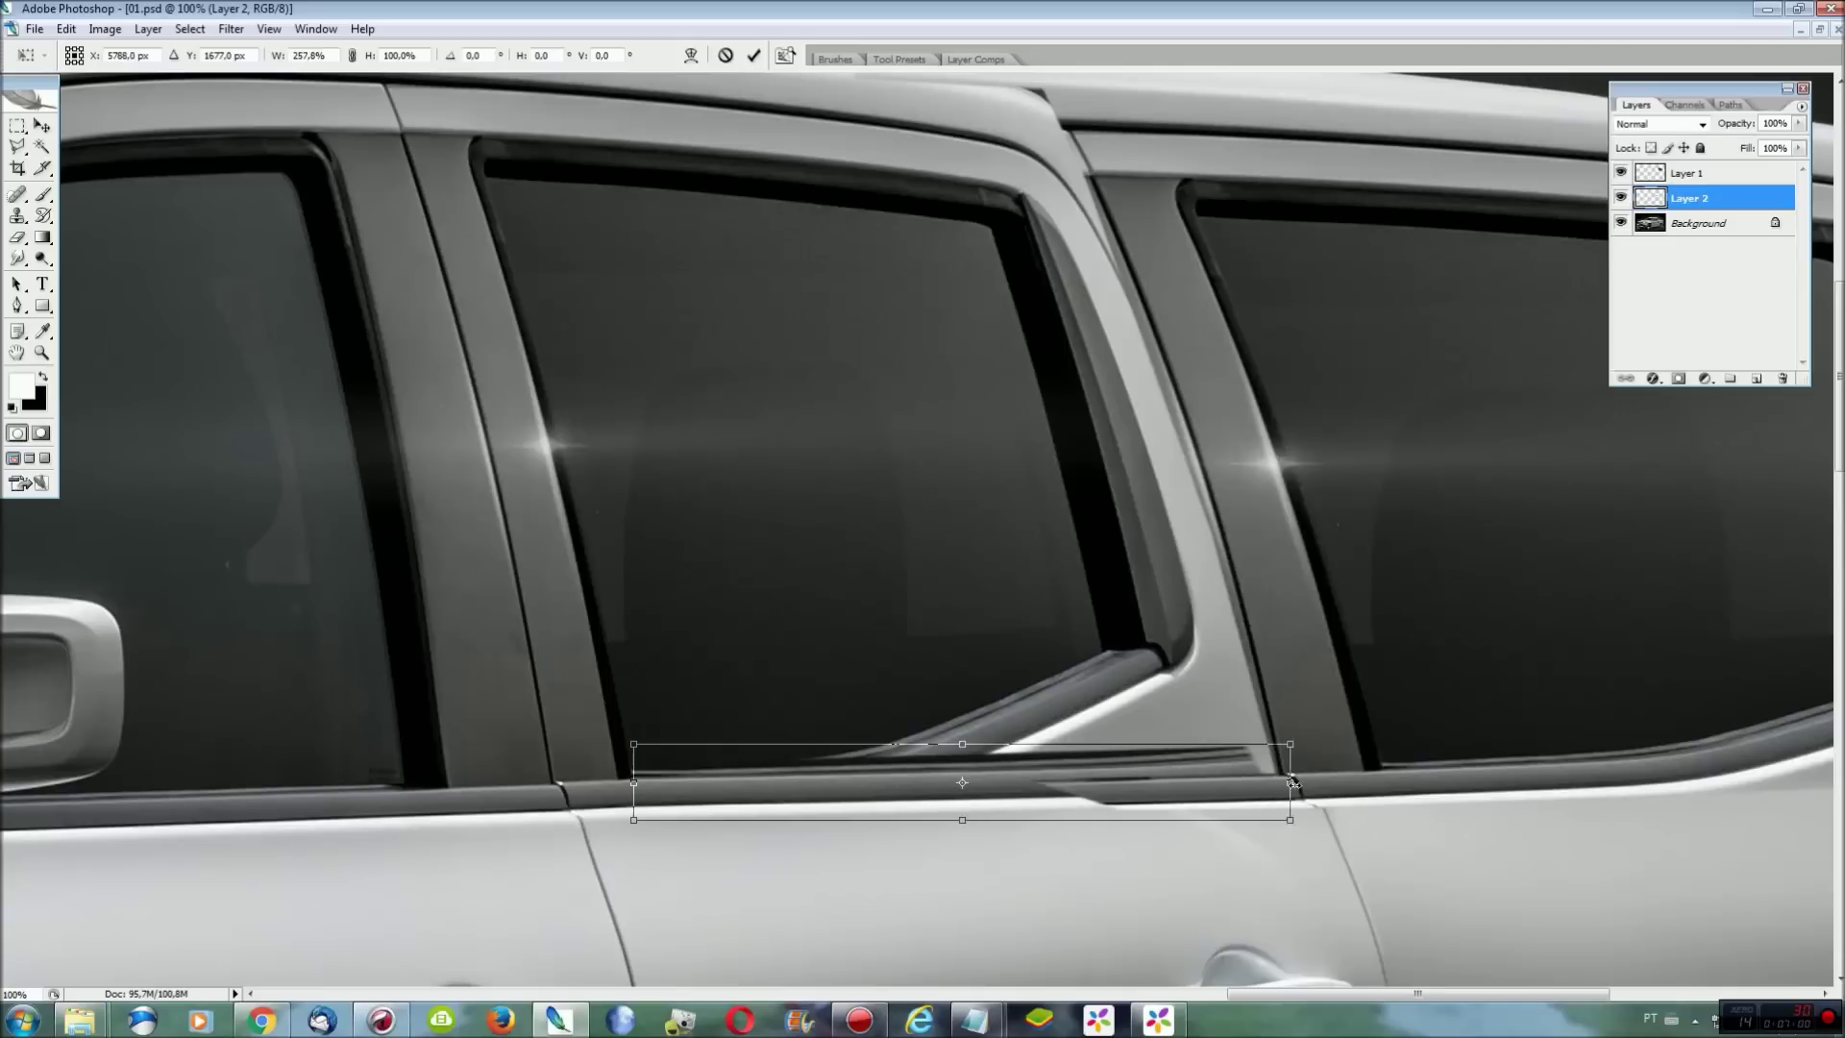
pyautogui.press('Return')
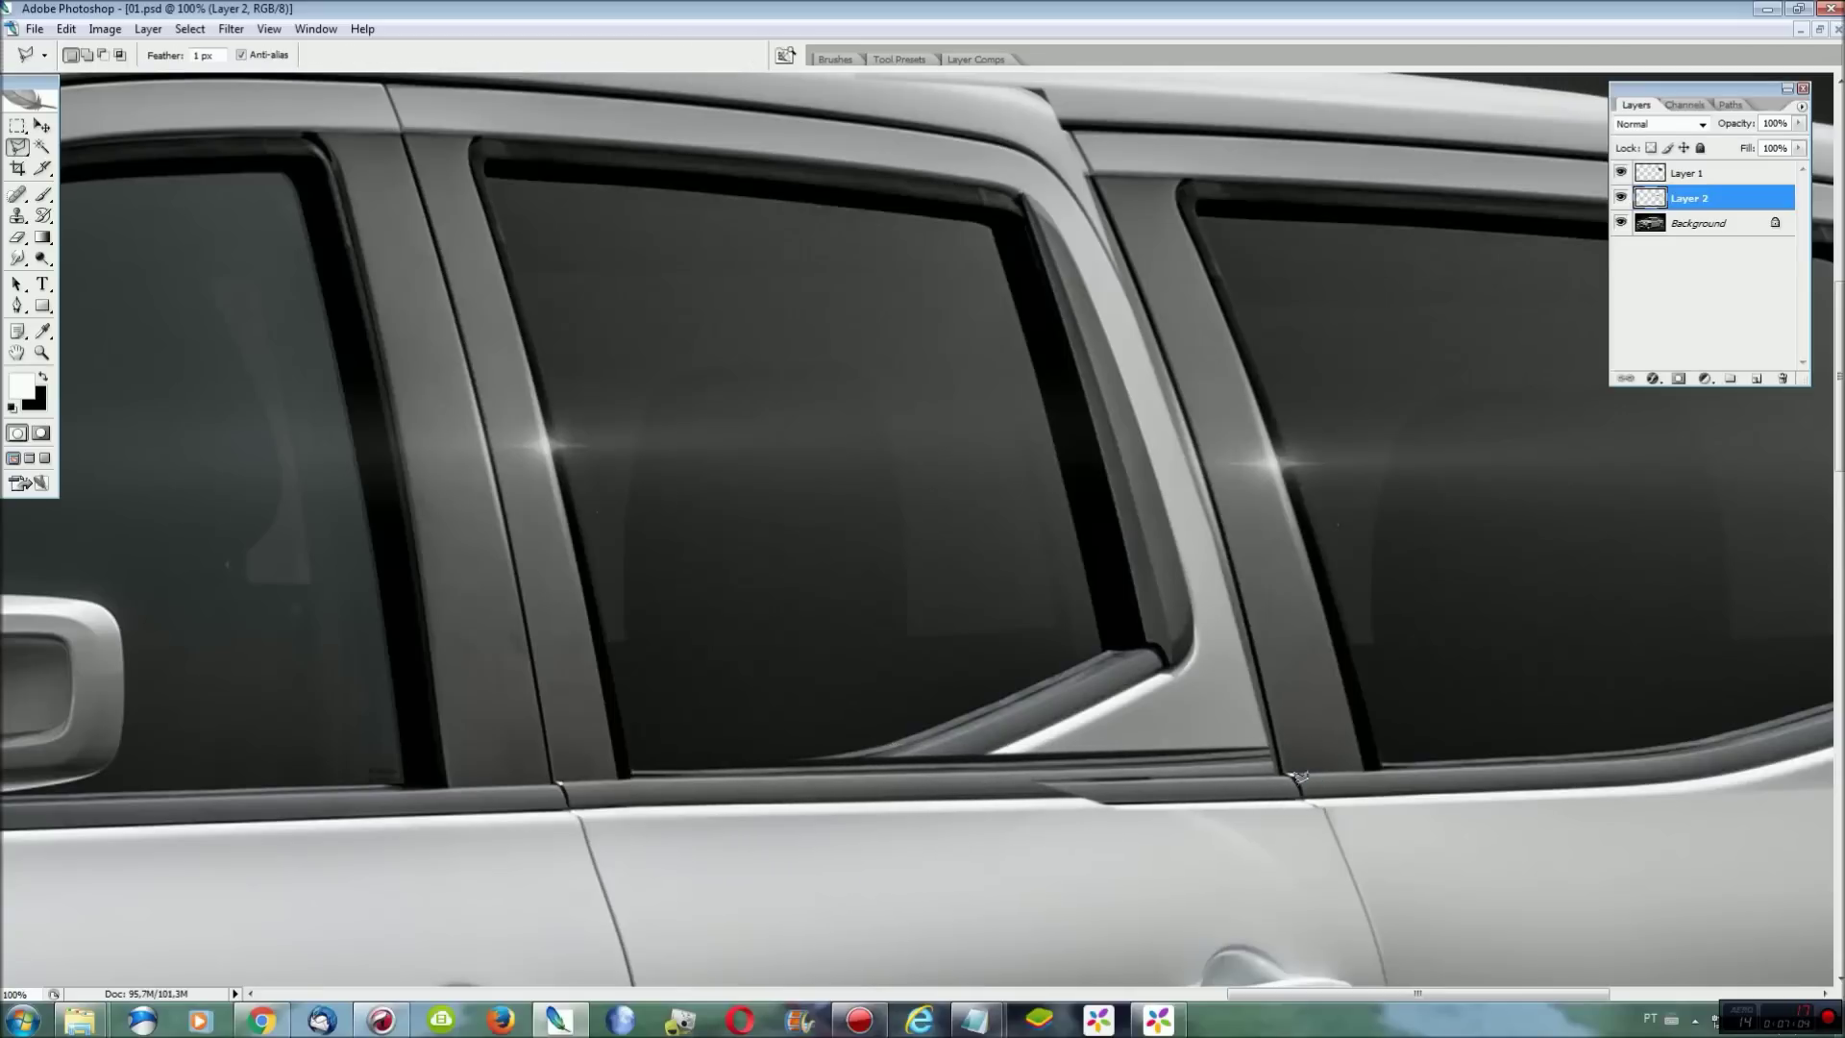
# Warp the third window on Layer 1 so its lower edge rises to meet the sill.
pyautogui.click(1686, 174)
pyautogui.hotkey('ctrl', 't')
pyautogui.rightClick(1380, 567)
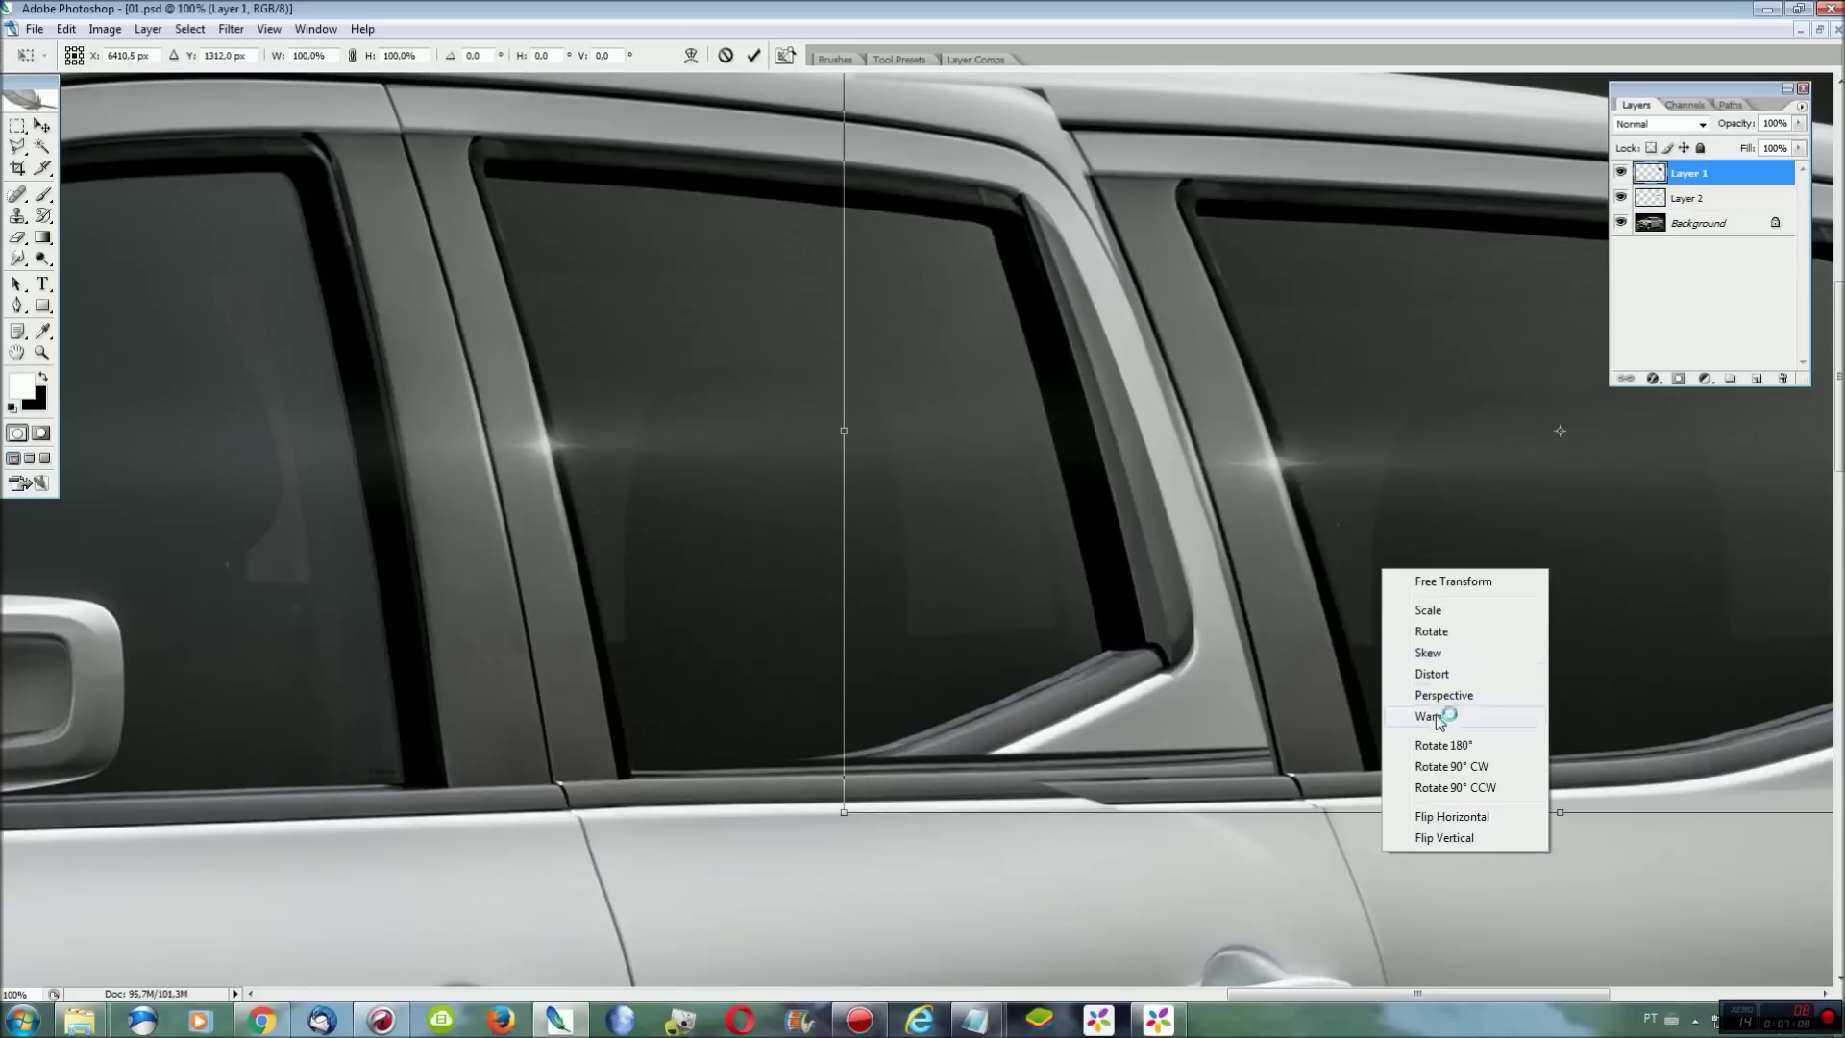
pyautogui.click(1413, 715)
pyautogui.moveTo(1304, 805); pyautogui.dragTo(1302, 794)
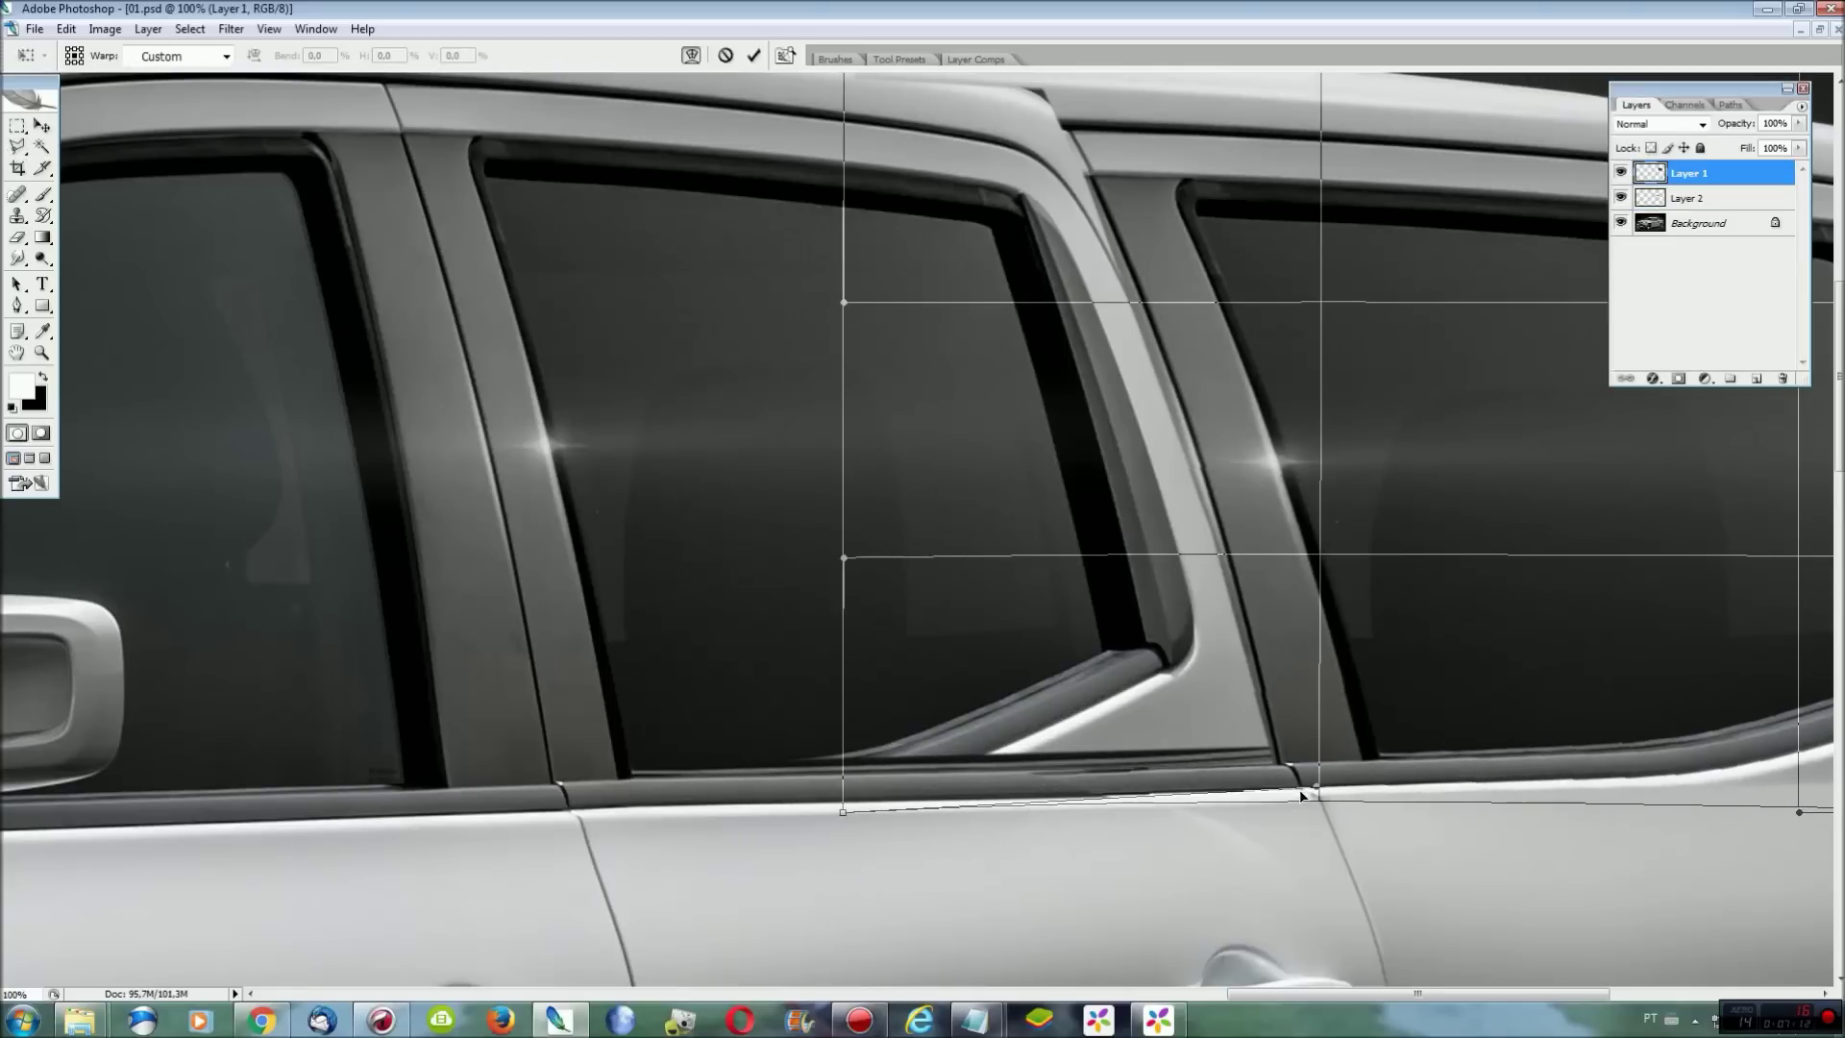
pyautogui.press('Return')
pyautogui.scroll(5, 1294, 783)
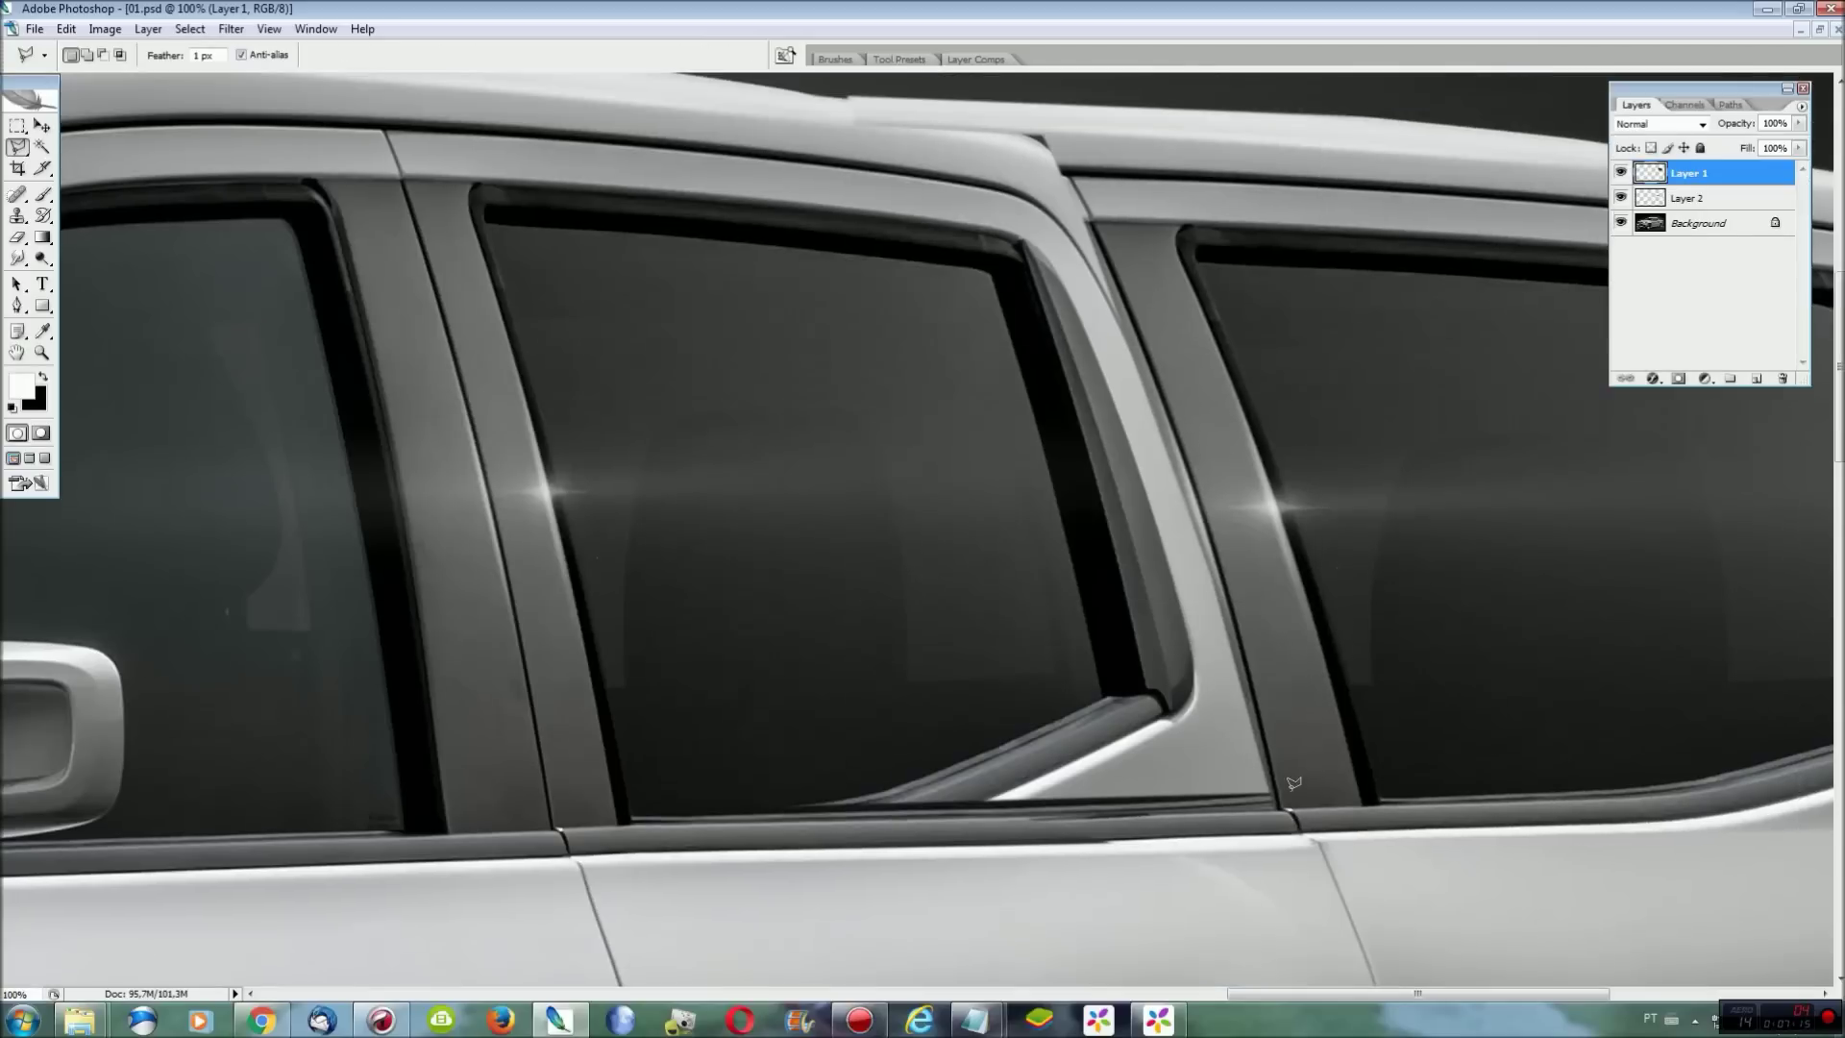
pyautogui.scroll(2, 1294, 784)
pyautogui.click(1688, 225)
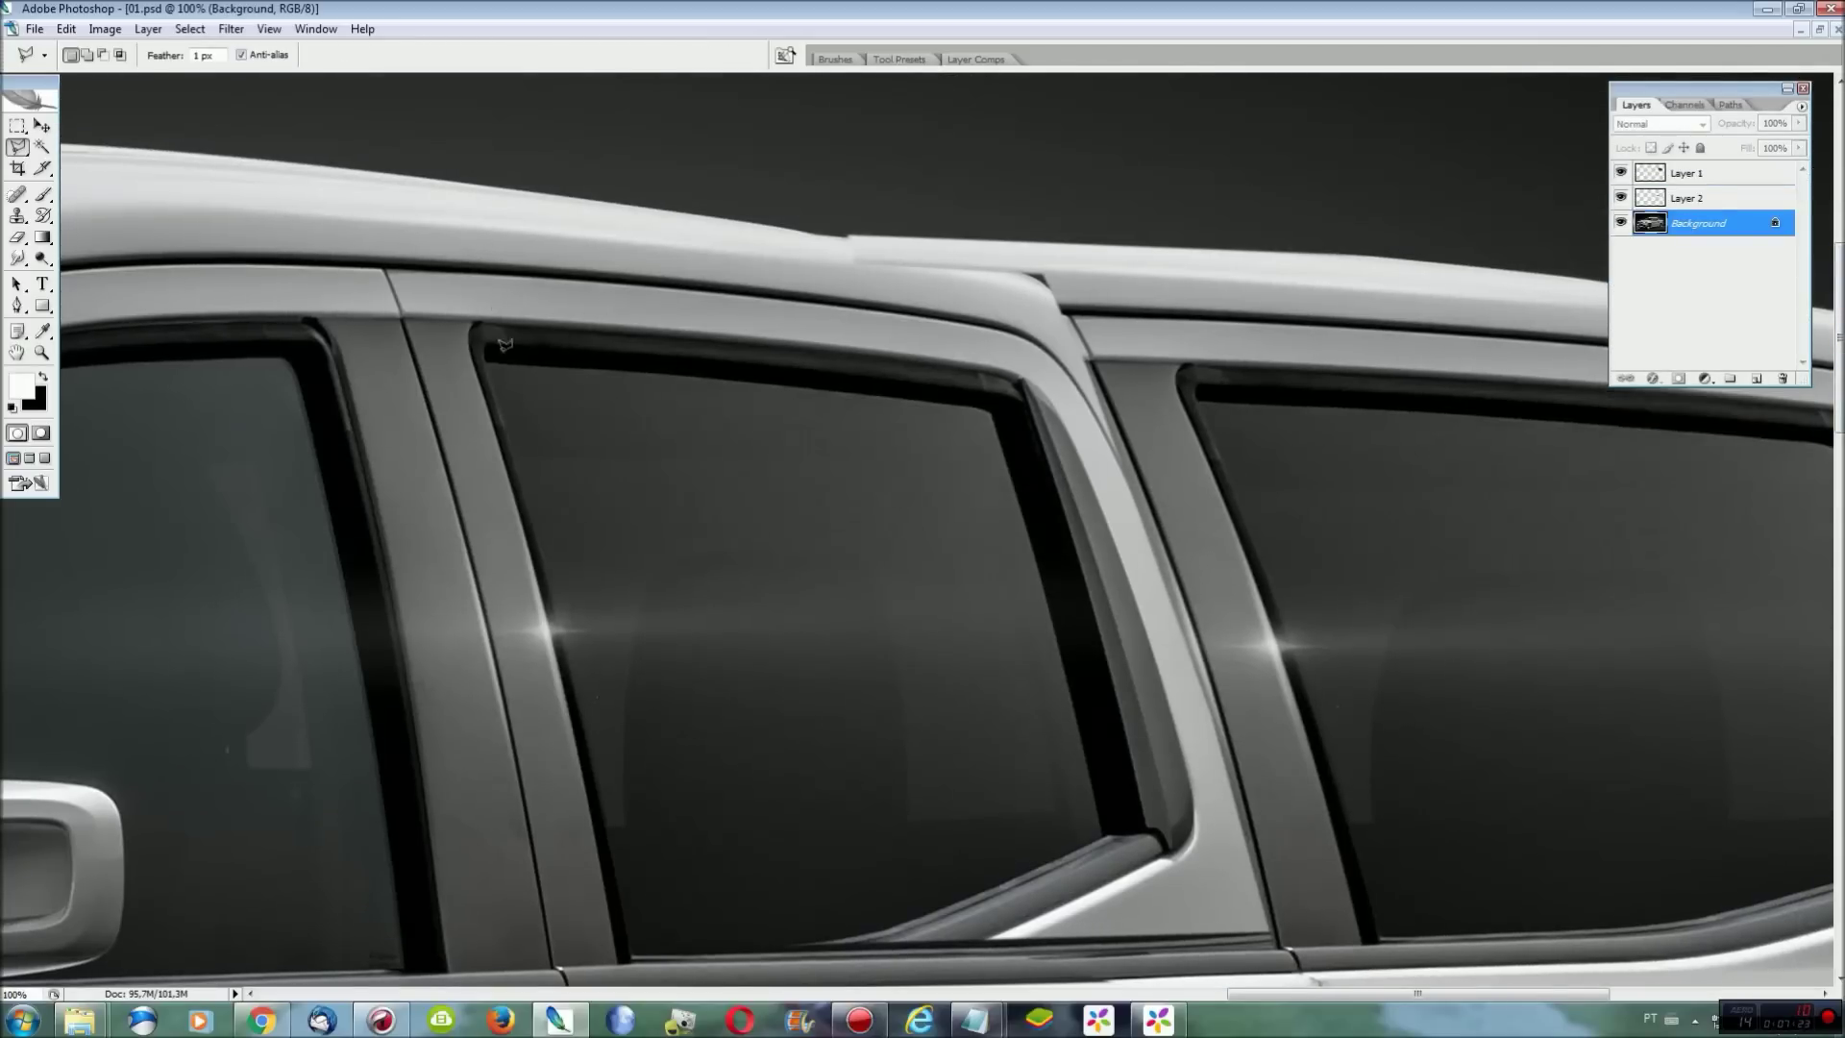
# Copy the roof strip to a new layer and stretch it rearward over the extension.
pyautogui.click(503, 260)
pyautogui.doubleClick(960, 412)
pyautogui.hotkey('ctrl', 'j')
pyautogui.hotkey('ctrl', 't')
pyautogui.moveTo(973, 337); pyautogui.dragTo(1162, 338)
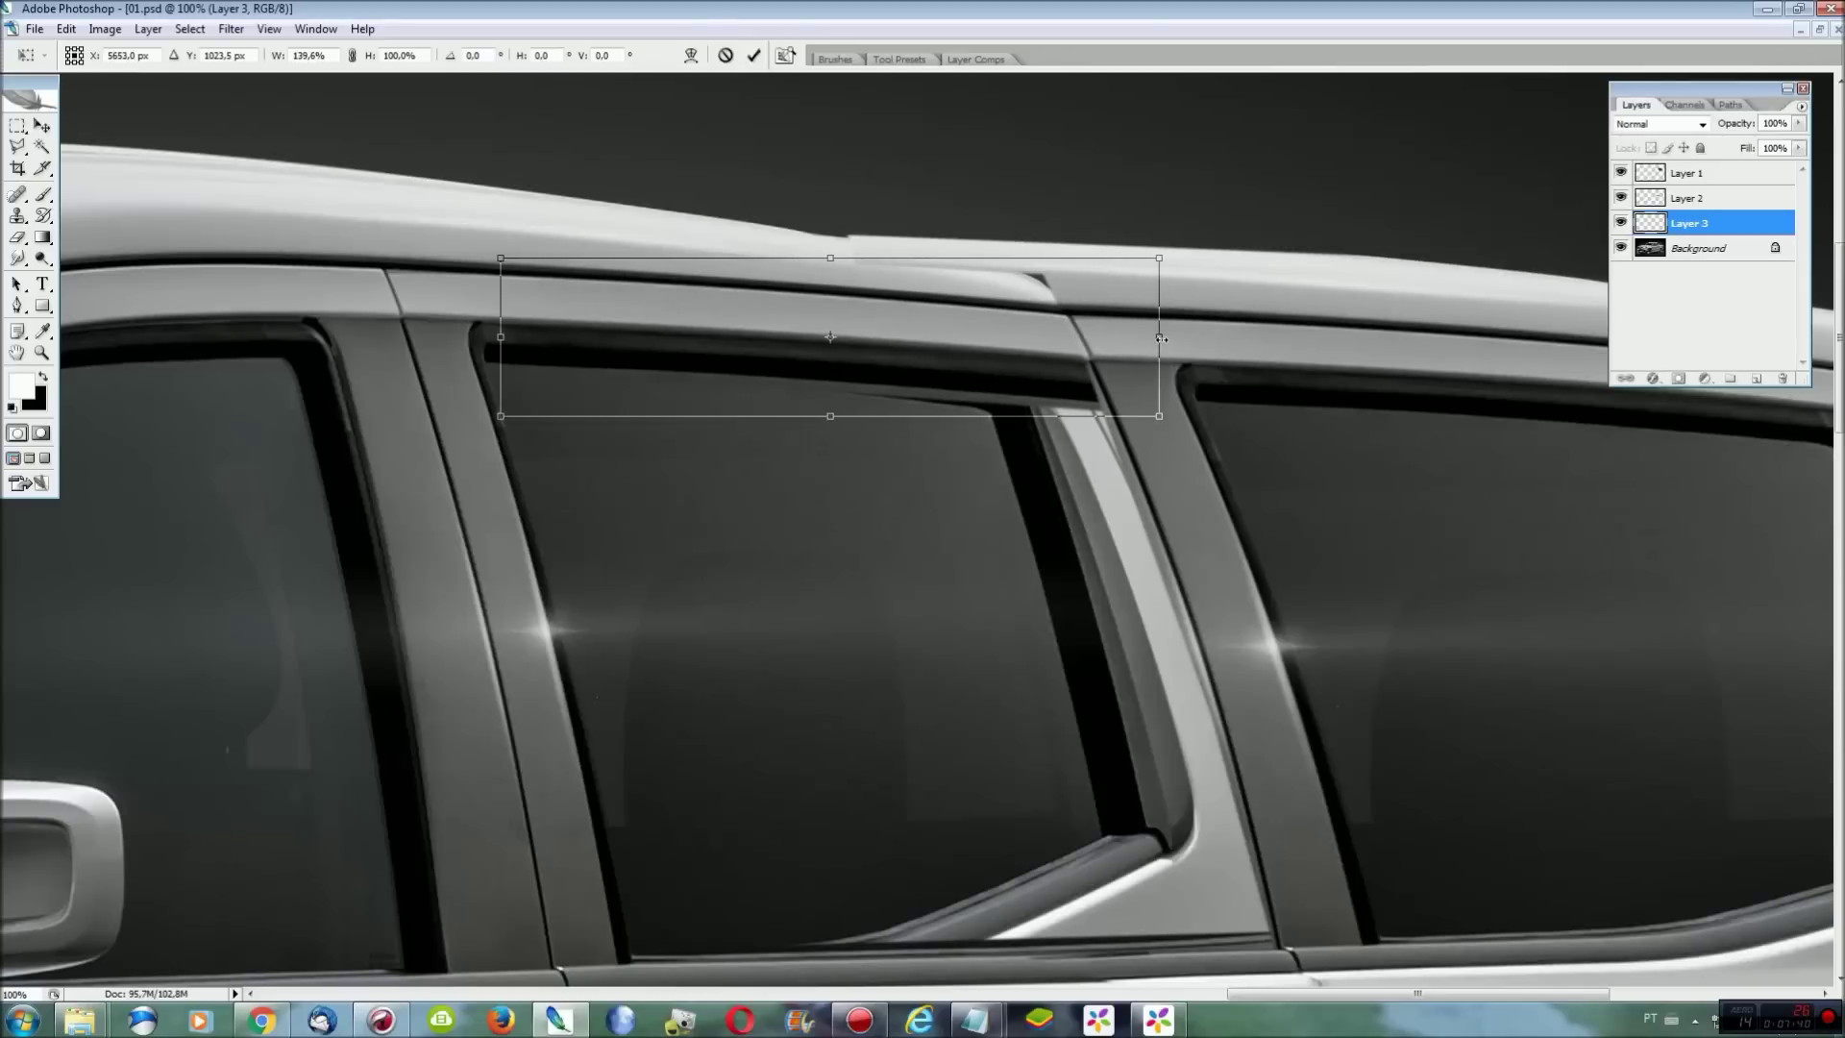
pyautogui.press('Return')
# On Layer 1, smudge out the step at the roof rail joint.
pyautogui.hotkey('ctrl', '+')
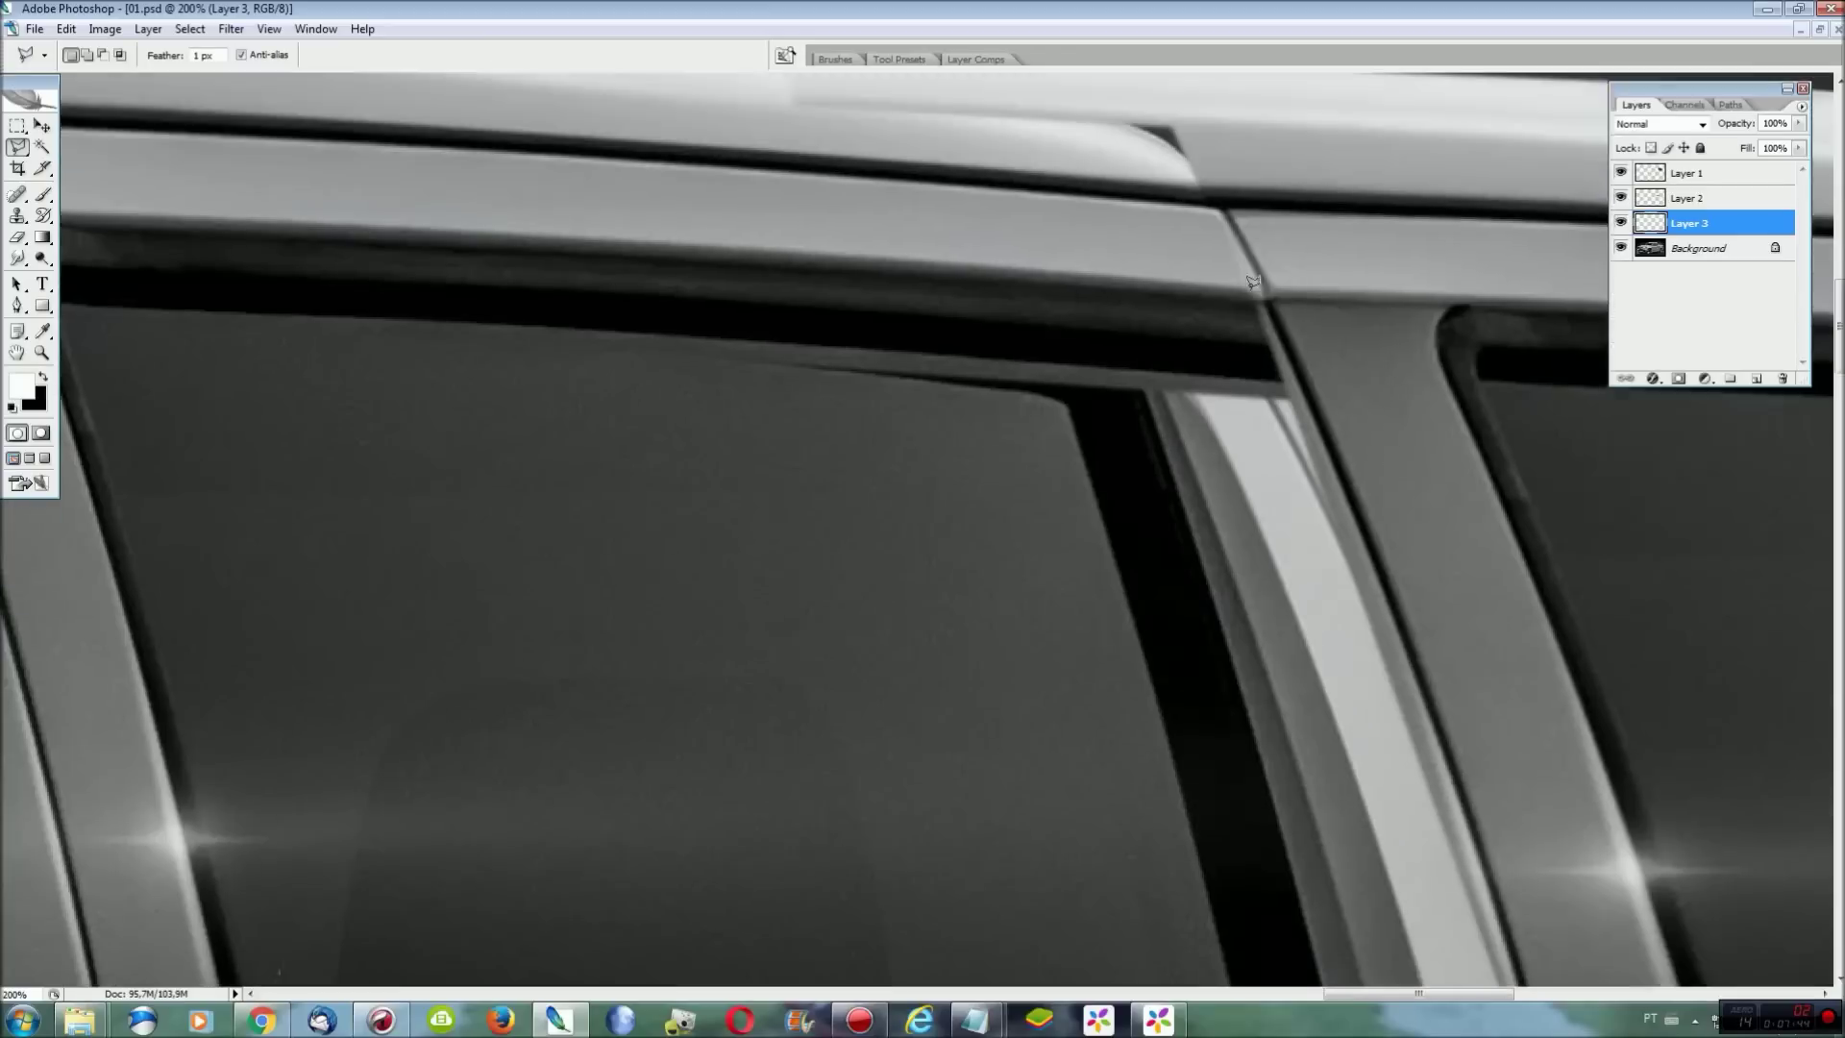
pyautogui.scroll(3, 1155, 339)
pyautogui.click(1622, 173)
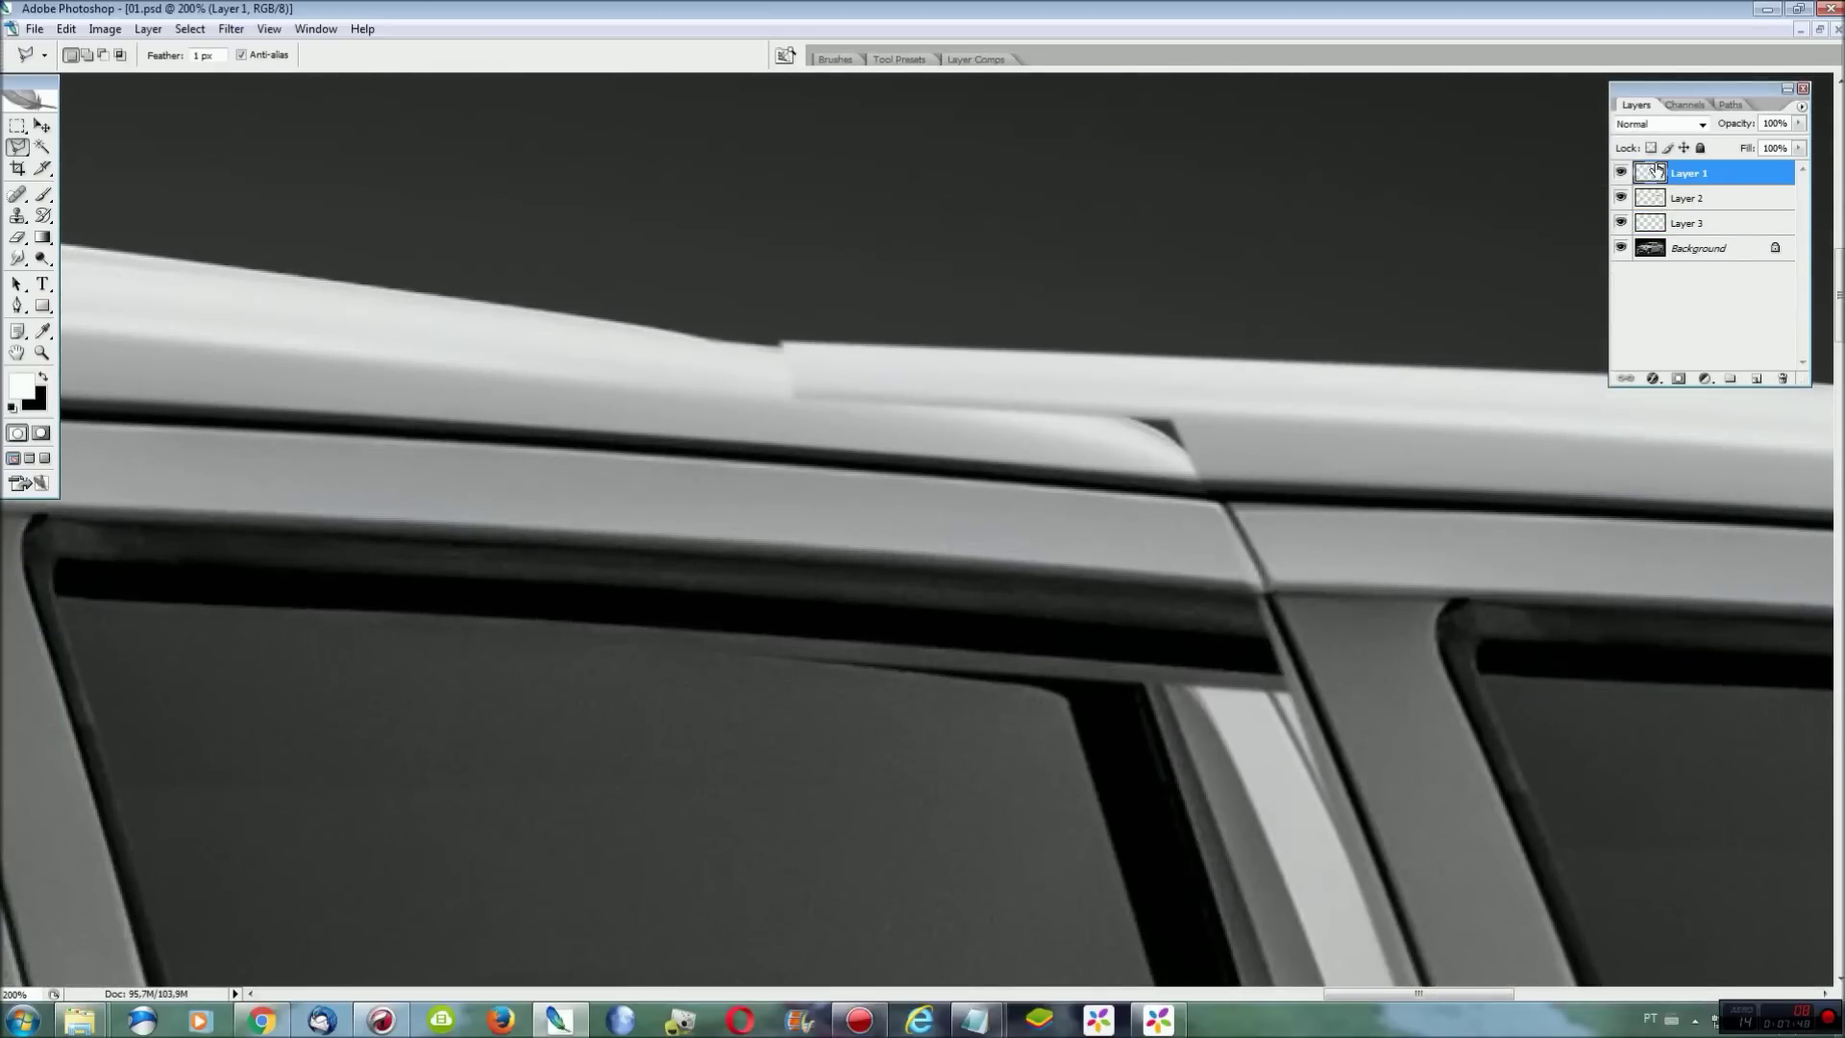
pyautogui.click(1691, 173)
pyautogui.press('r')
pyautogui.moveTo(813, 384)
pyautogui.mouseDown()
pyautogui.moveTo(803, 363)
pyautogui.moveTo(700, 362)
pyautogui.mouseUp()
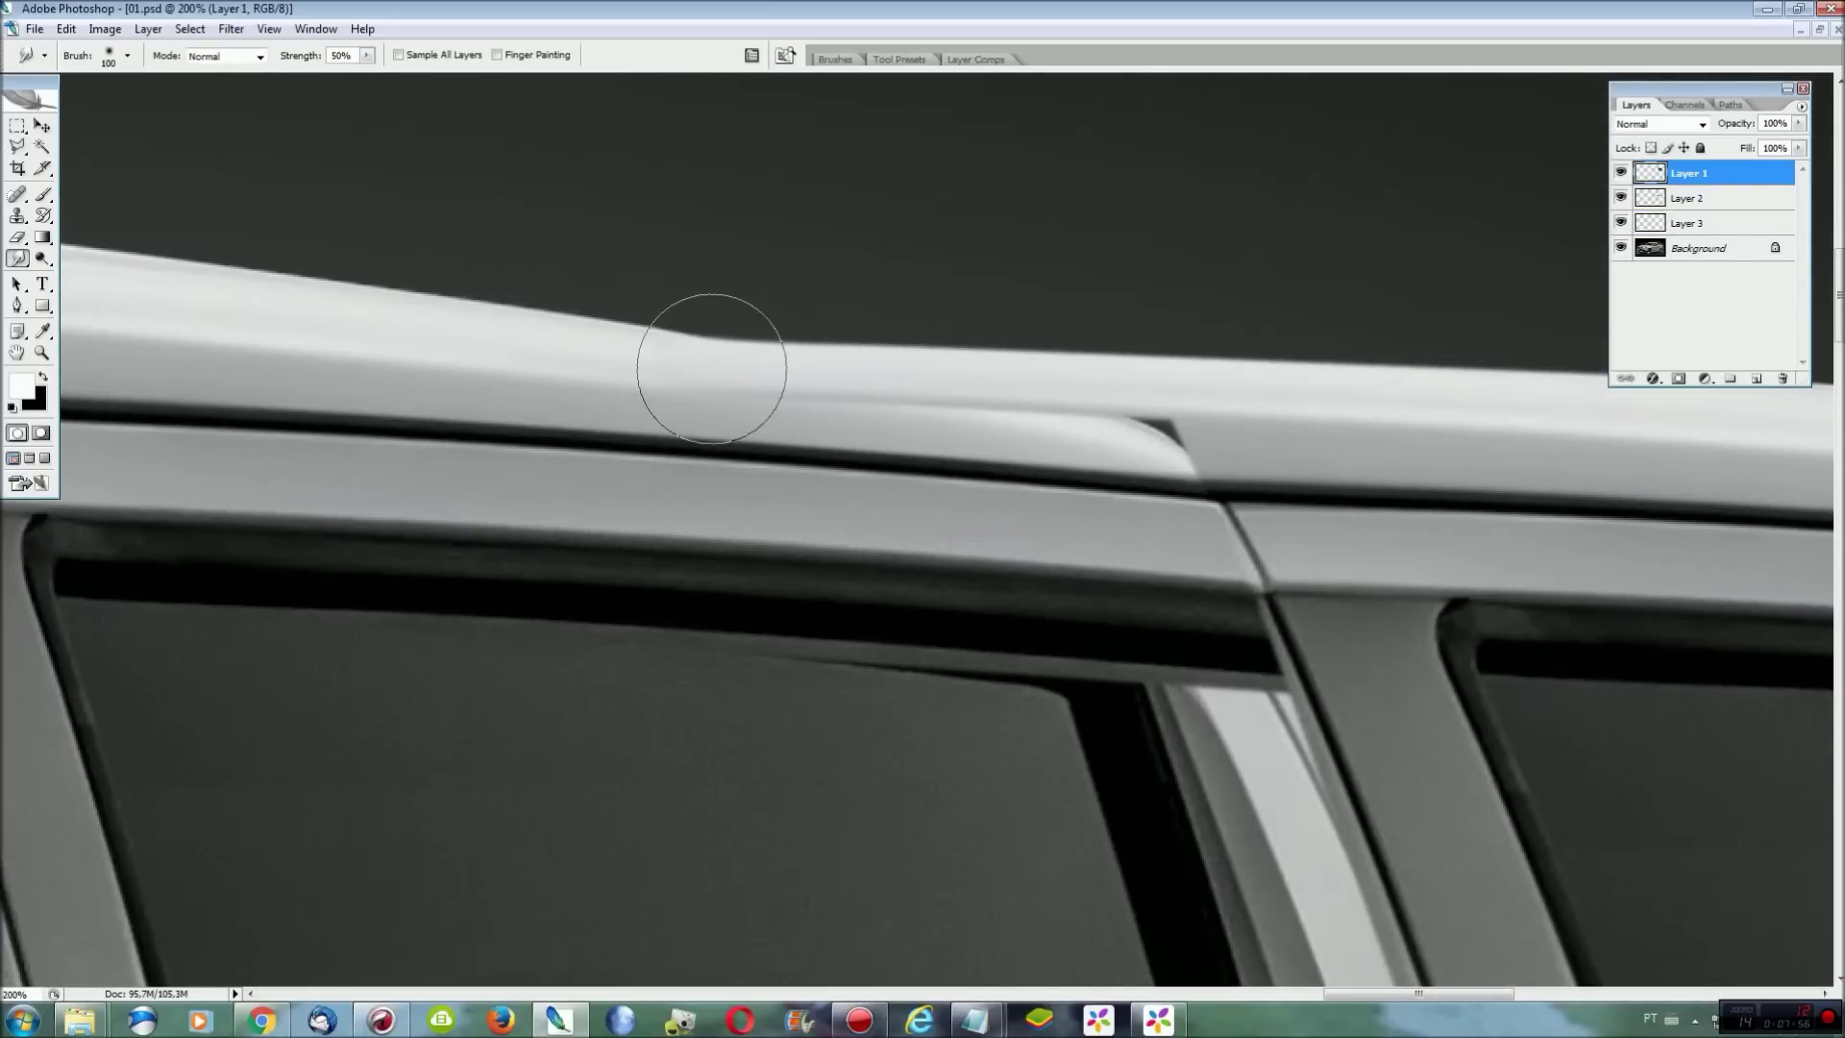
# Lasso the roof rail highlight and smudge it forward along the new rail, then fit the view.
pyautogui.press('l')
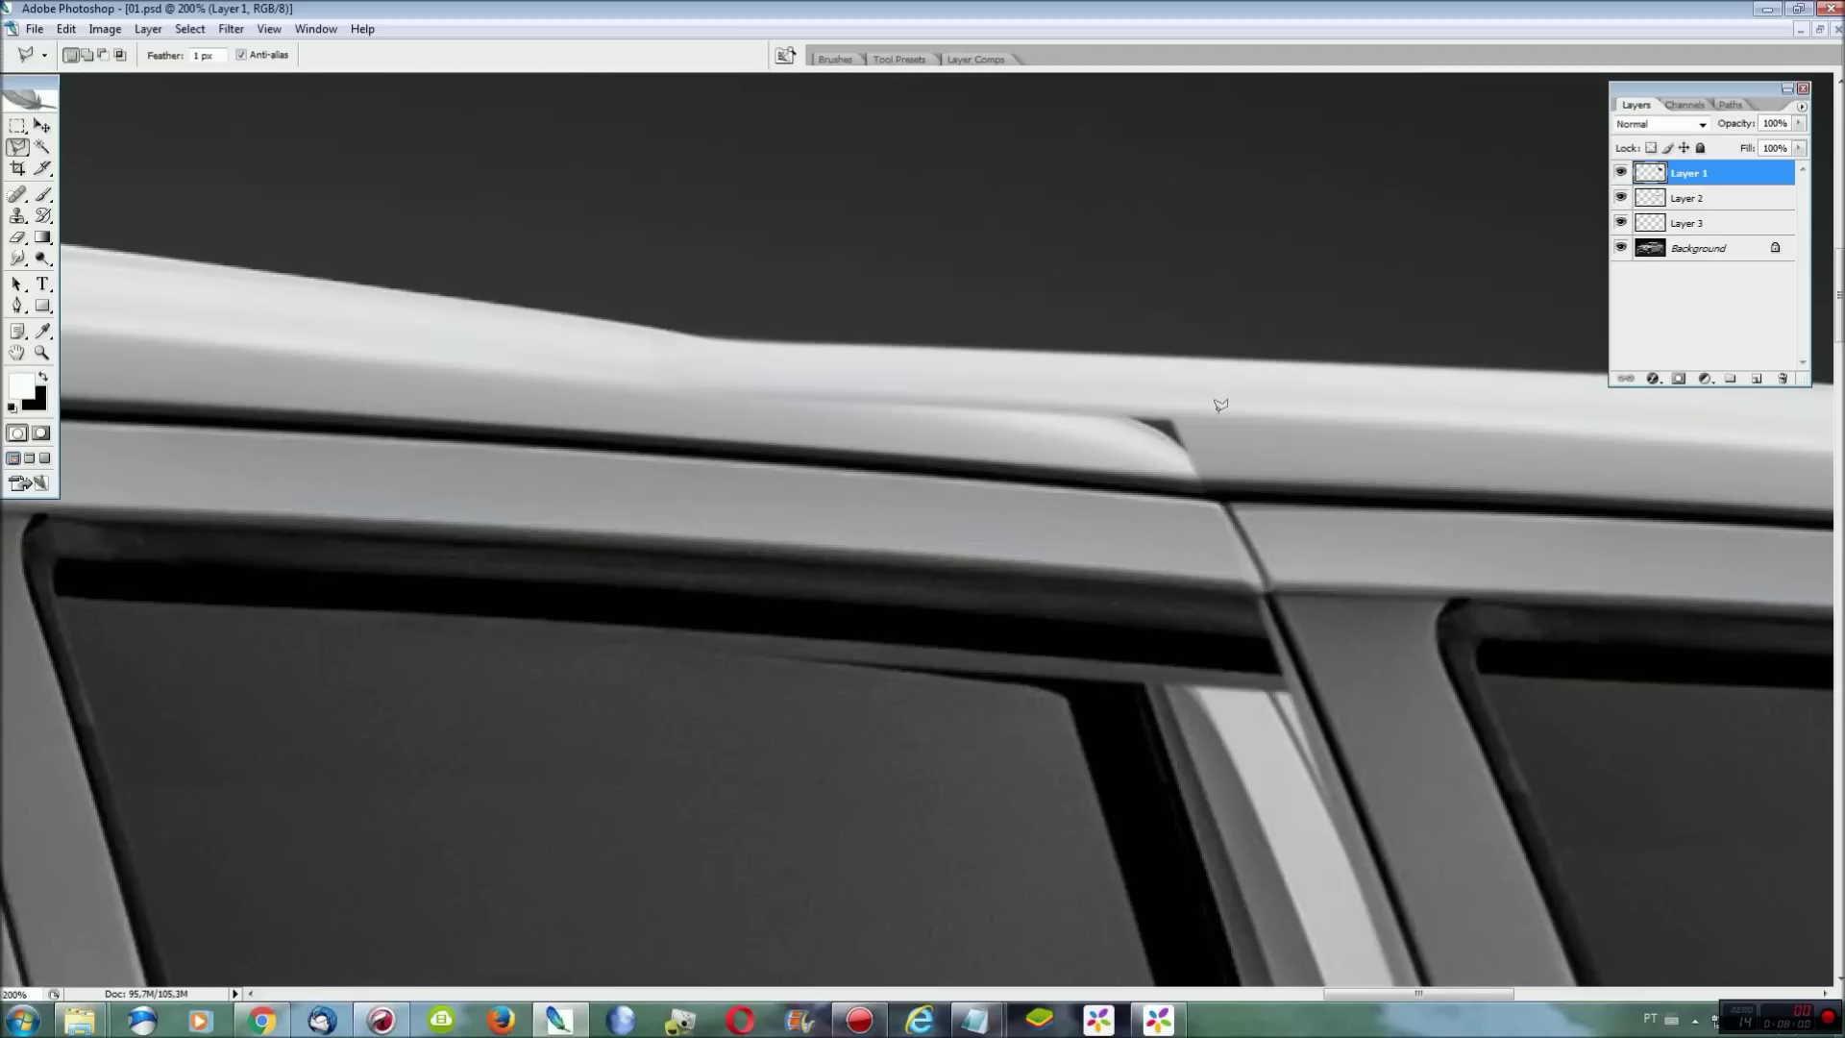
pyautogui.click(732, 394)
pyautogui.click(447, 416)
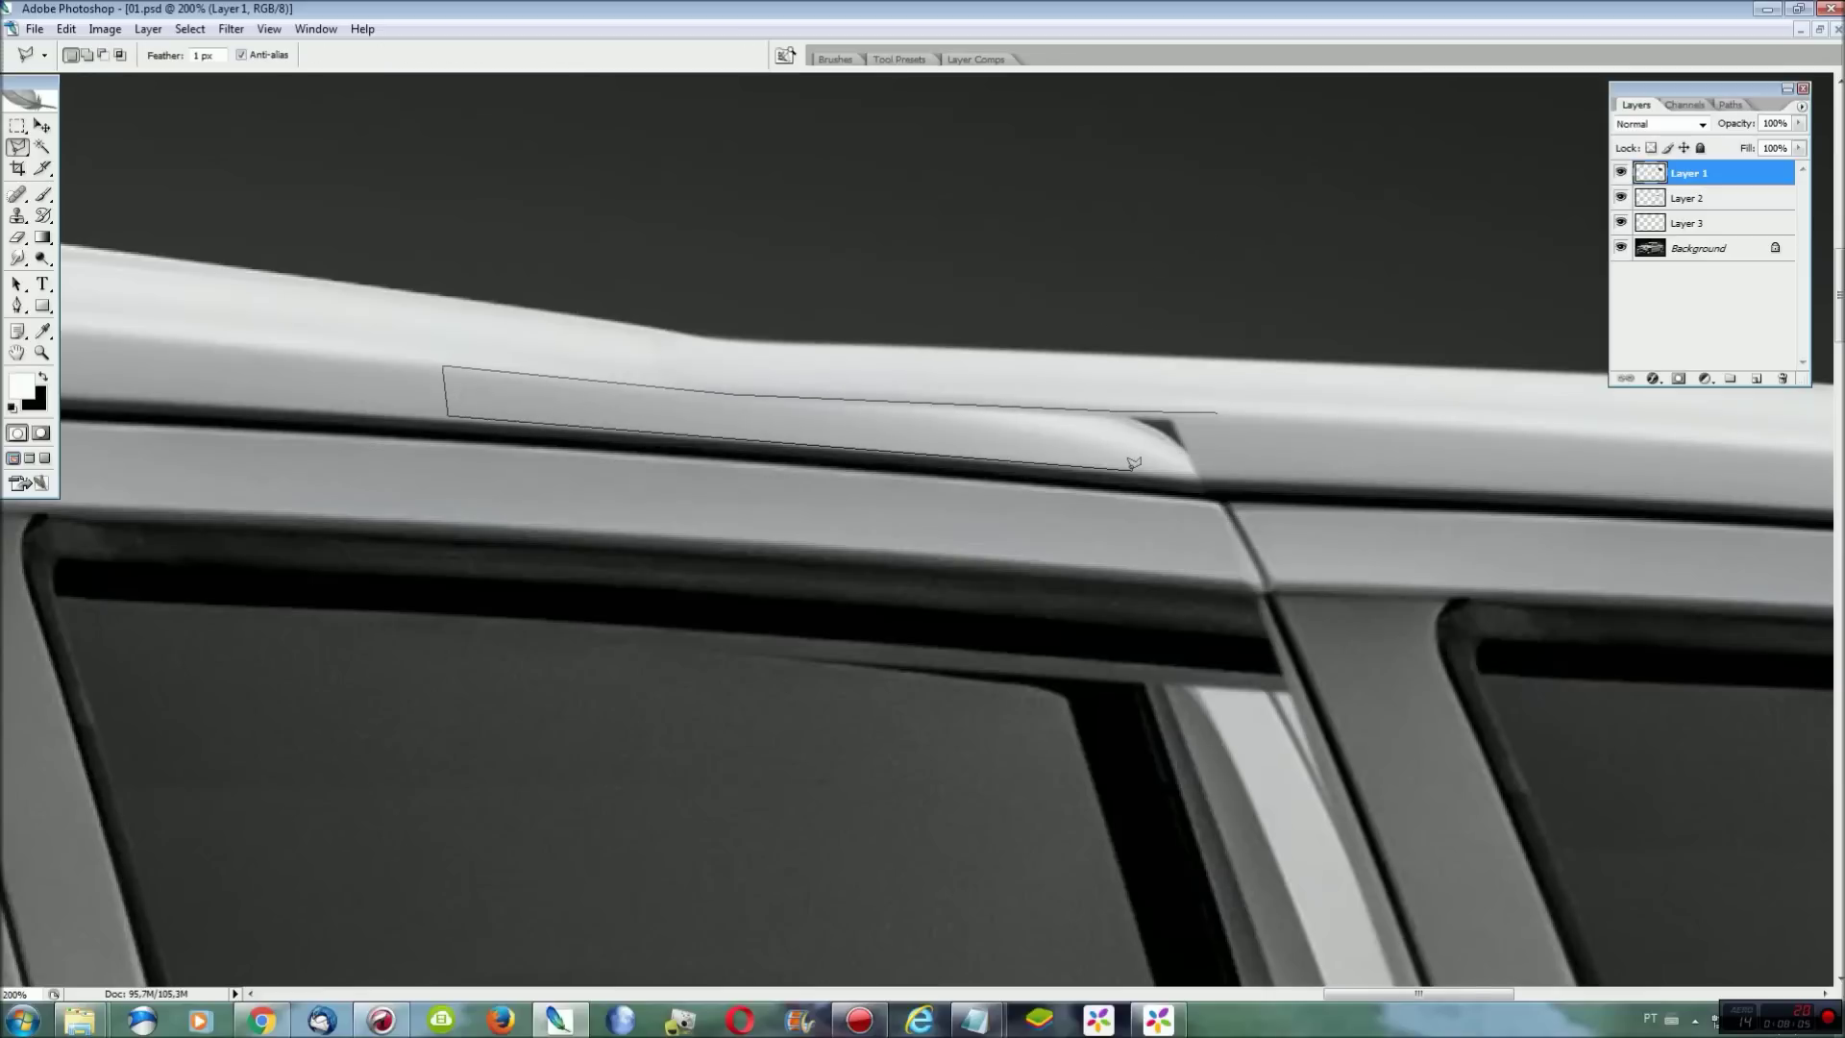
pyautogui.click(1292, 411)
pyautogui.press('r')
pyautogui.moveTo(1173, 411)
pyautogui.mouseDown()
pyautogui.moveTo(1083, 441)
pyautogui.moveTo(830, 419)
pyautogui.mouseUp()
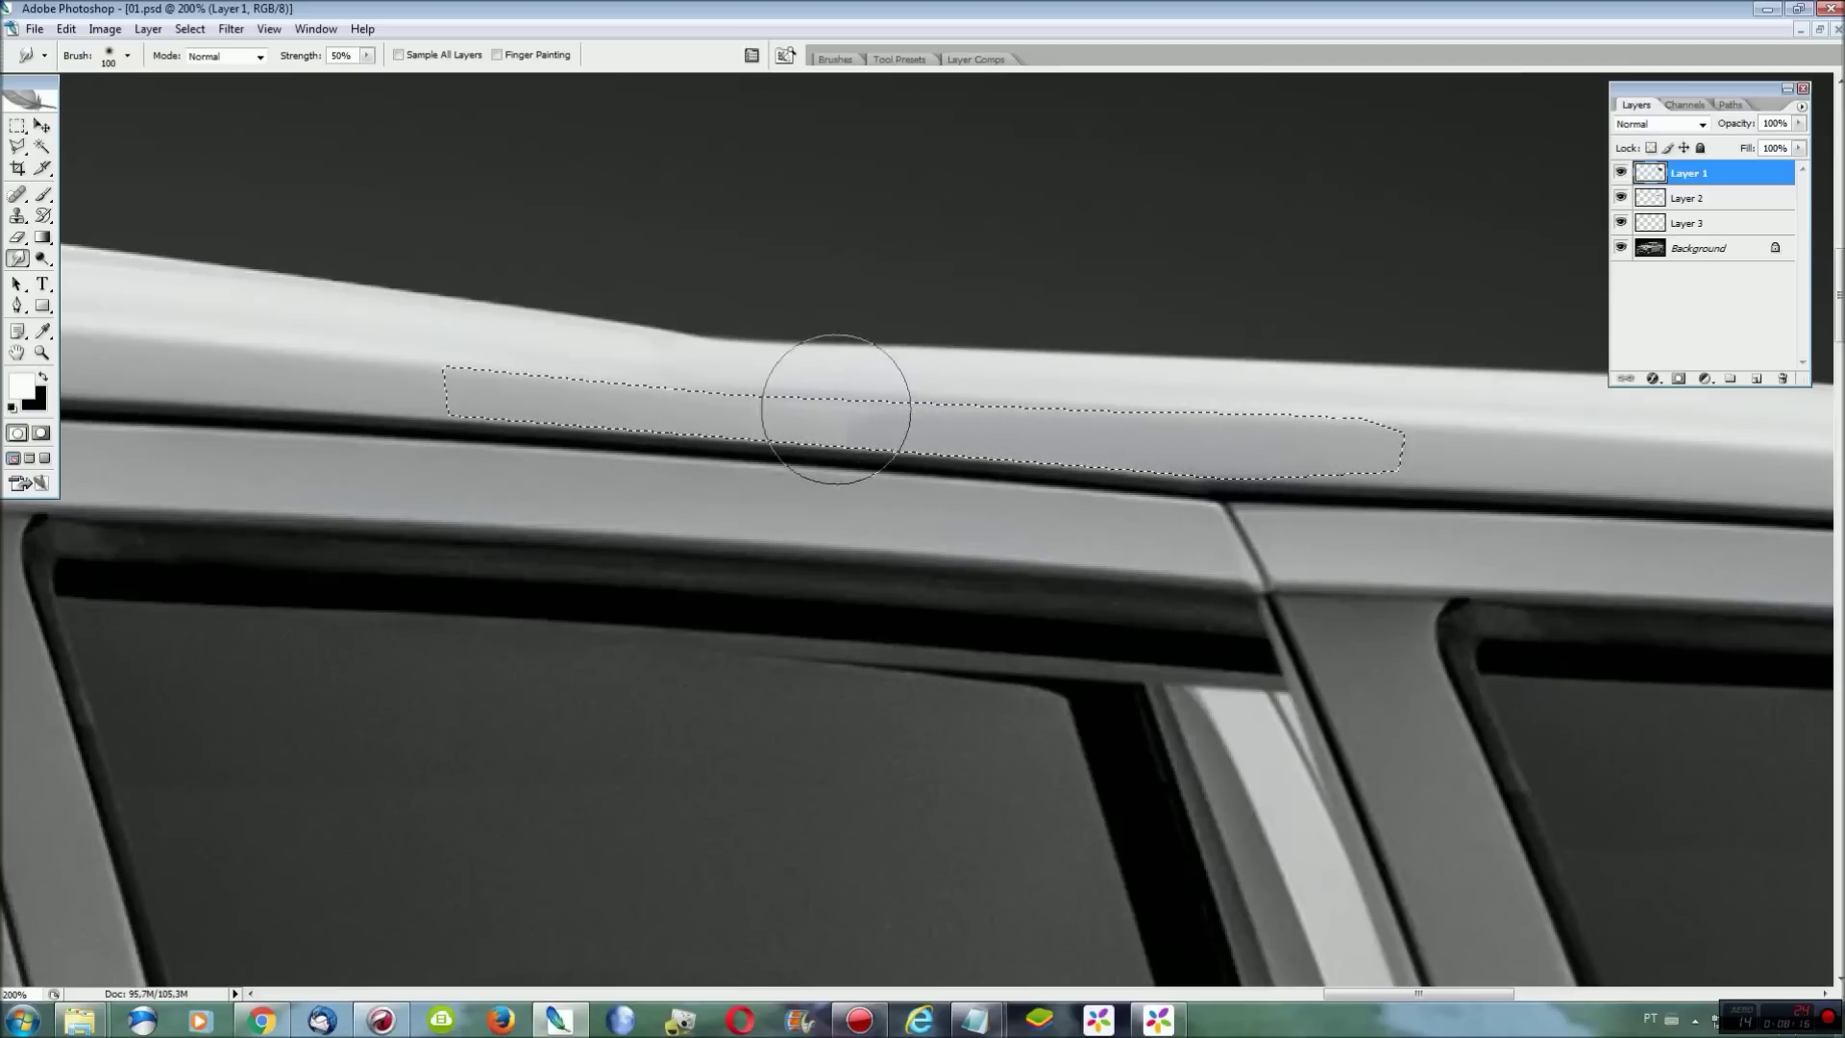
pyautogui.hotkey('ctrl', '0')
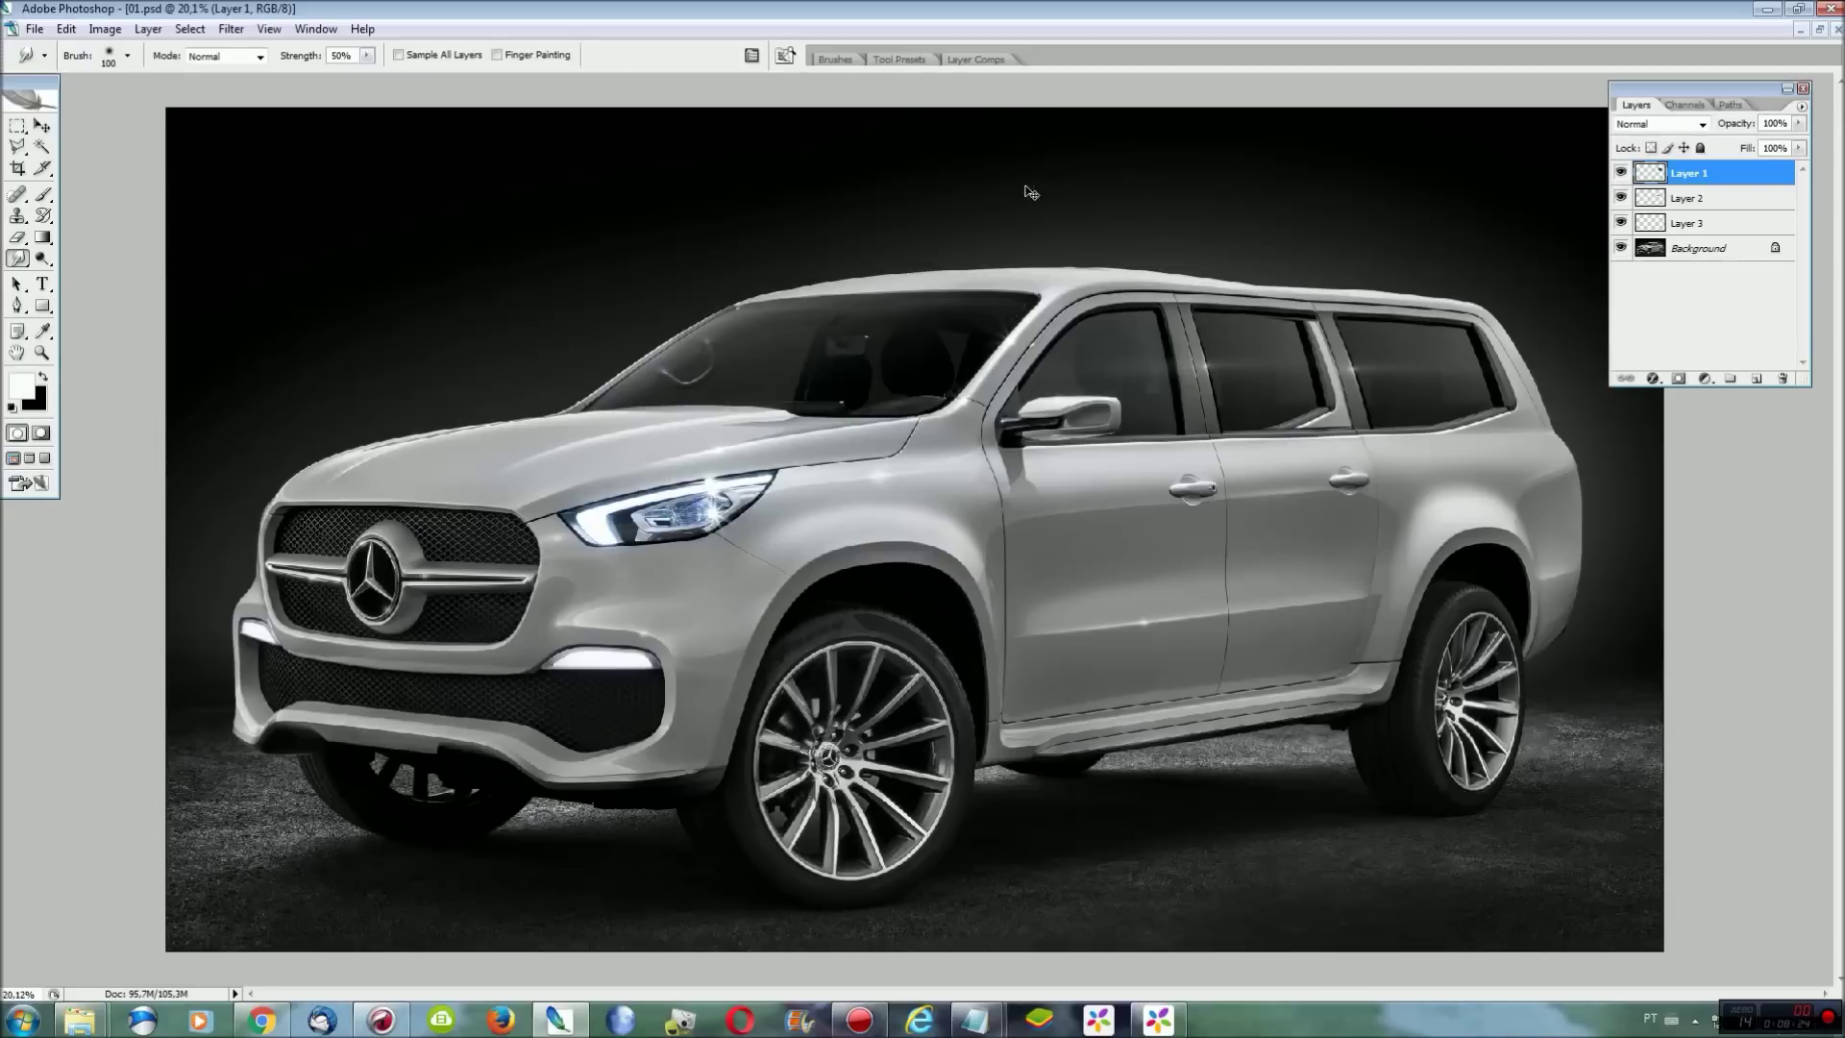
# Flatten Layers 1–3 into Background with Merge Visible (Ctrl+Shift+E), then zoom in.
pyautogui.hotkey('ctrl', 'shift', 'e')
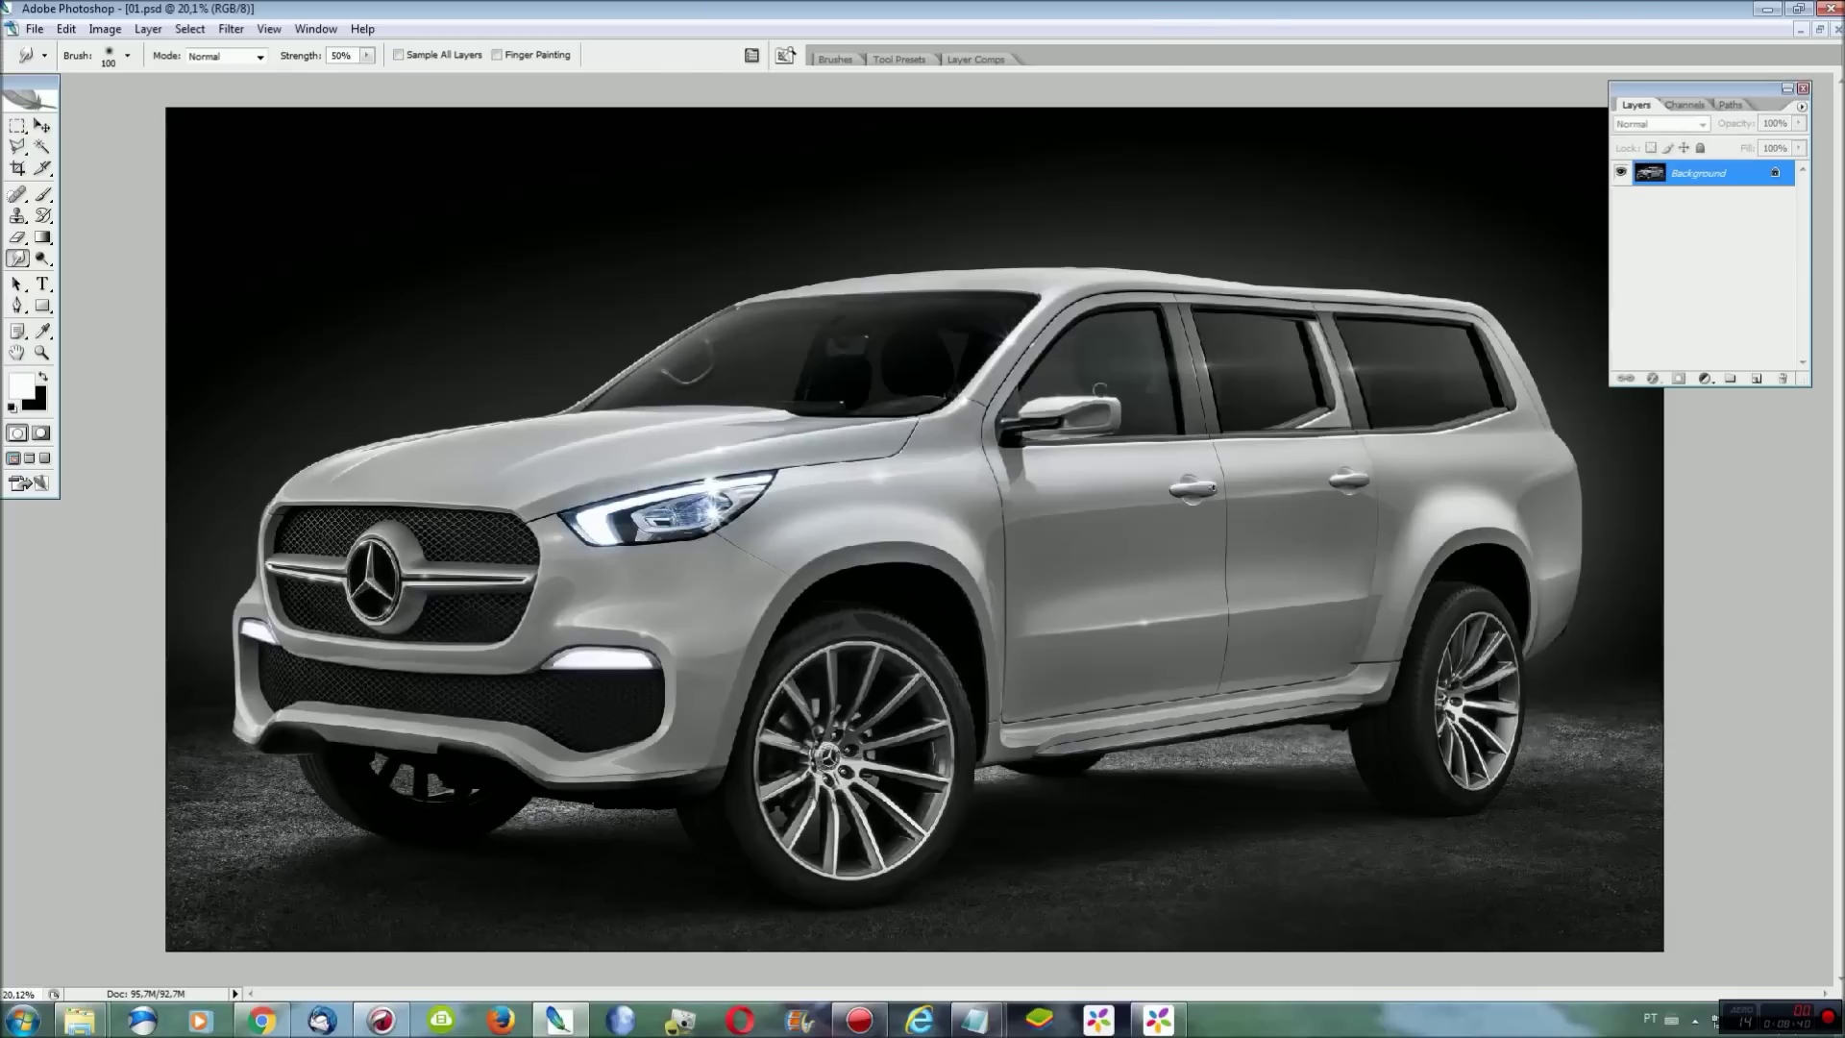
pyautogui.hotkey('ctrl', '+')
pyautogui.hotkey('ctrl', '+')
pyautogui.hotkey('ctrl', '+')
pyautogui.hotkey('ctrl', '+')
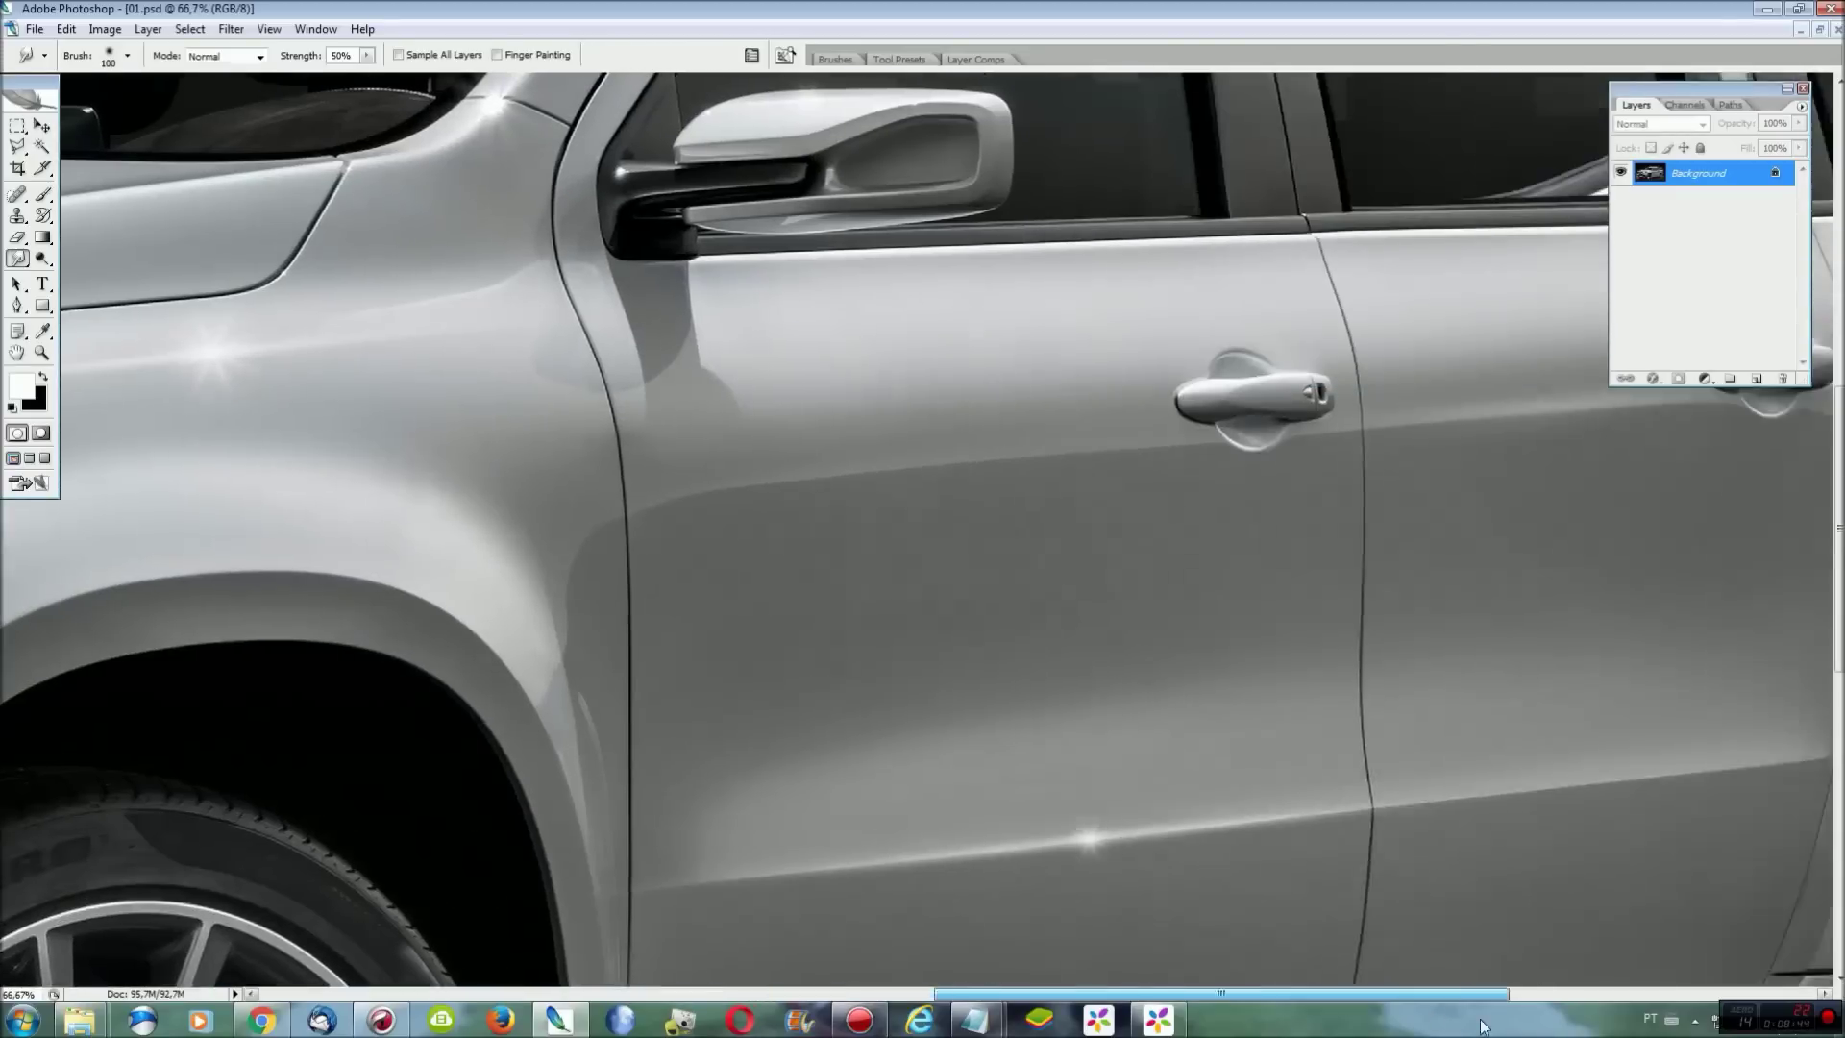
# Zoom in on the side windows and lasso the middle window area.
pyautogui.hscroll(5, 1429, 800)
pyautogui.scroll(5, 1428, 800)
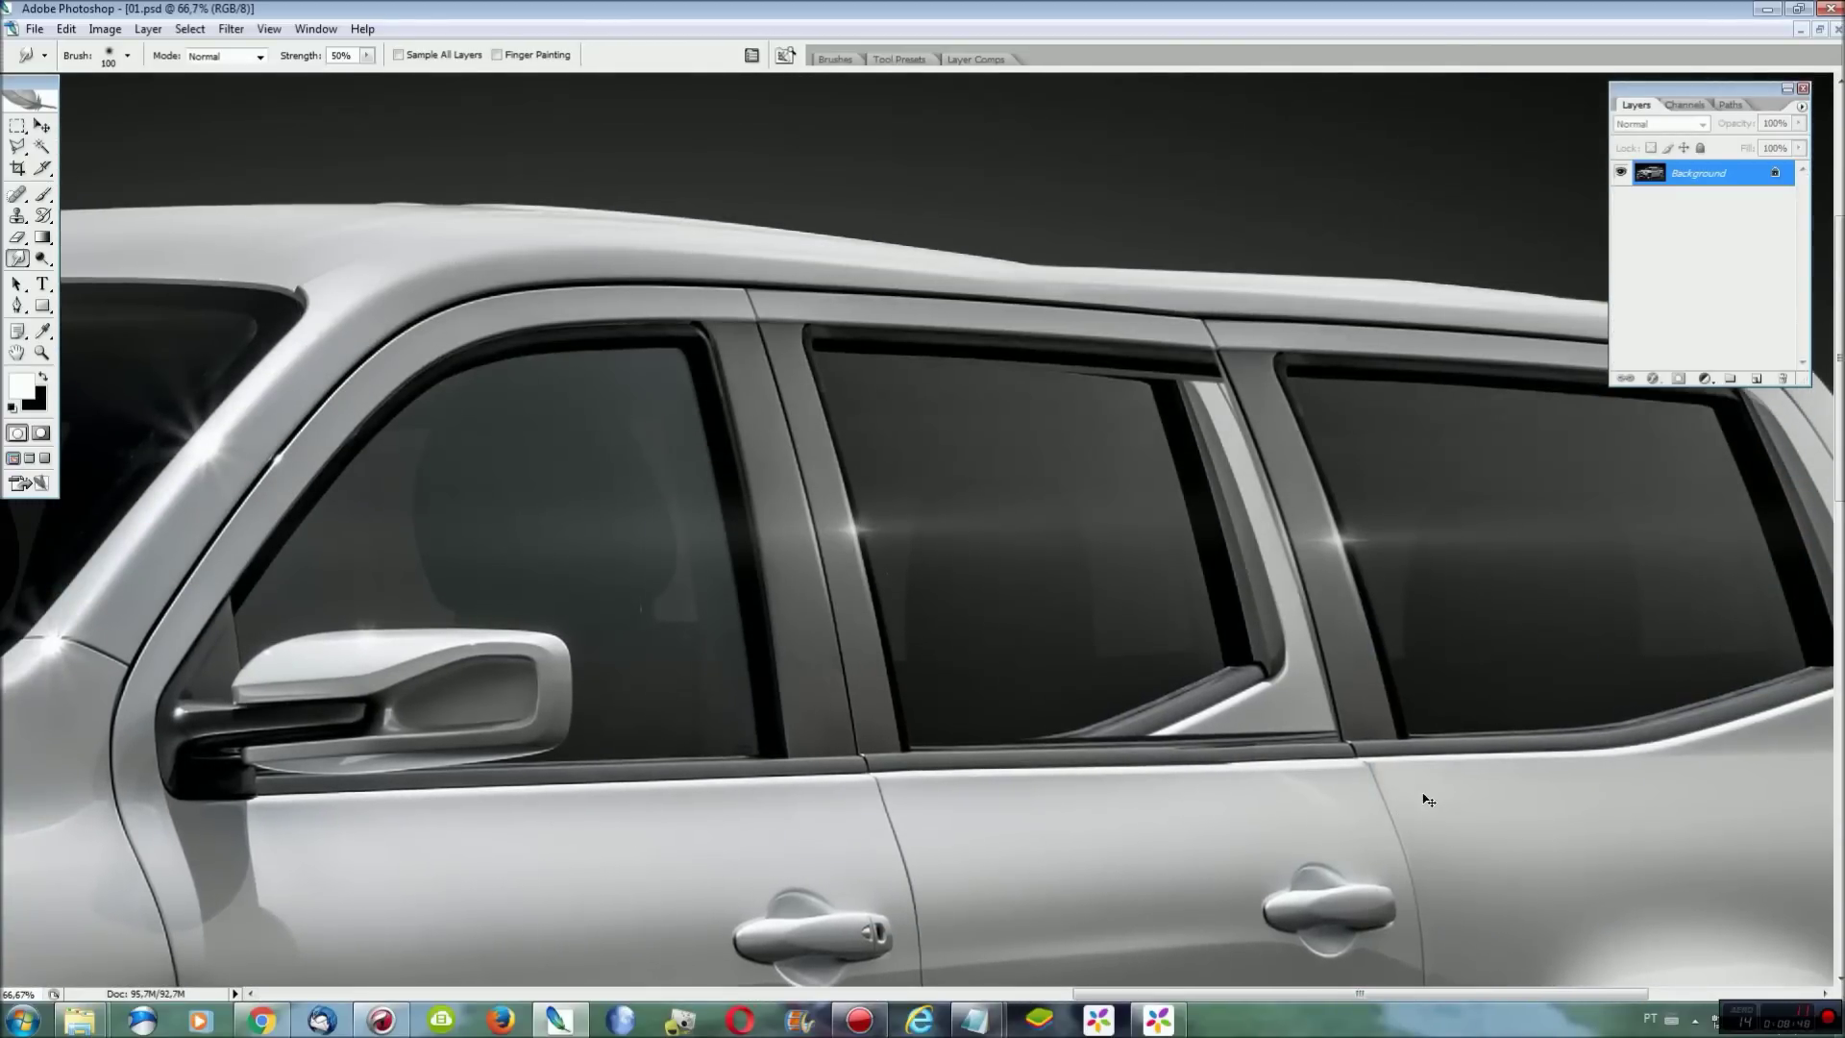
pyautogui.hotkey('ctrl', '+')
pyautogui.hscroll(5, 1322, 907)
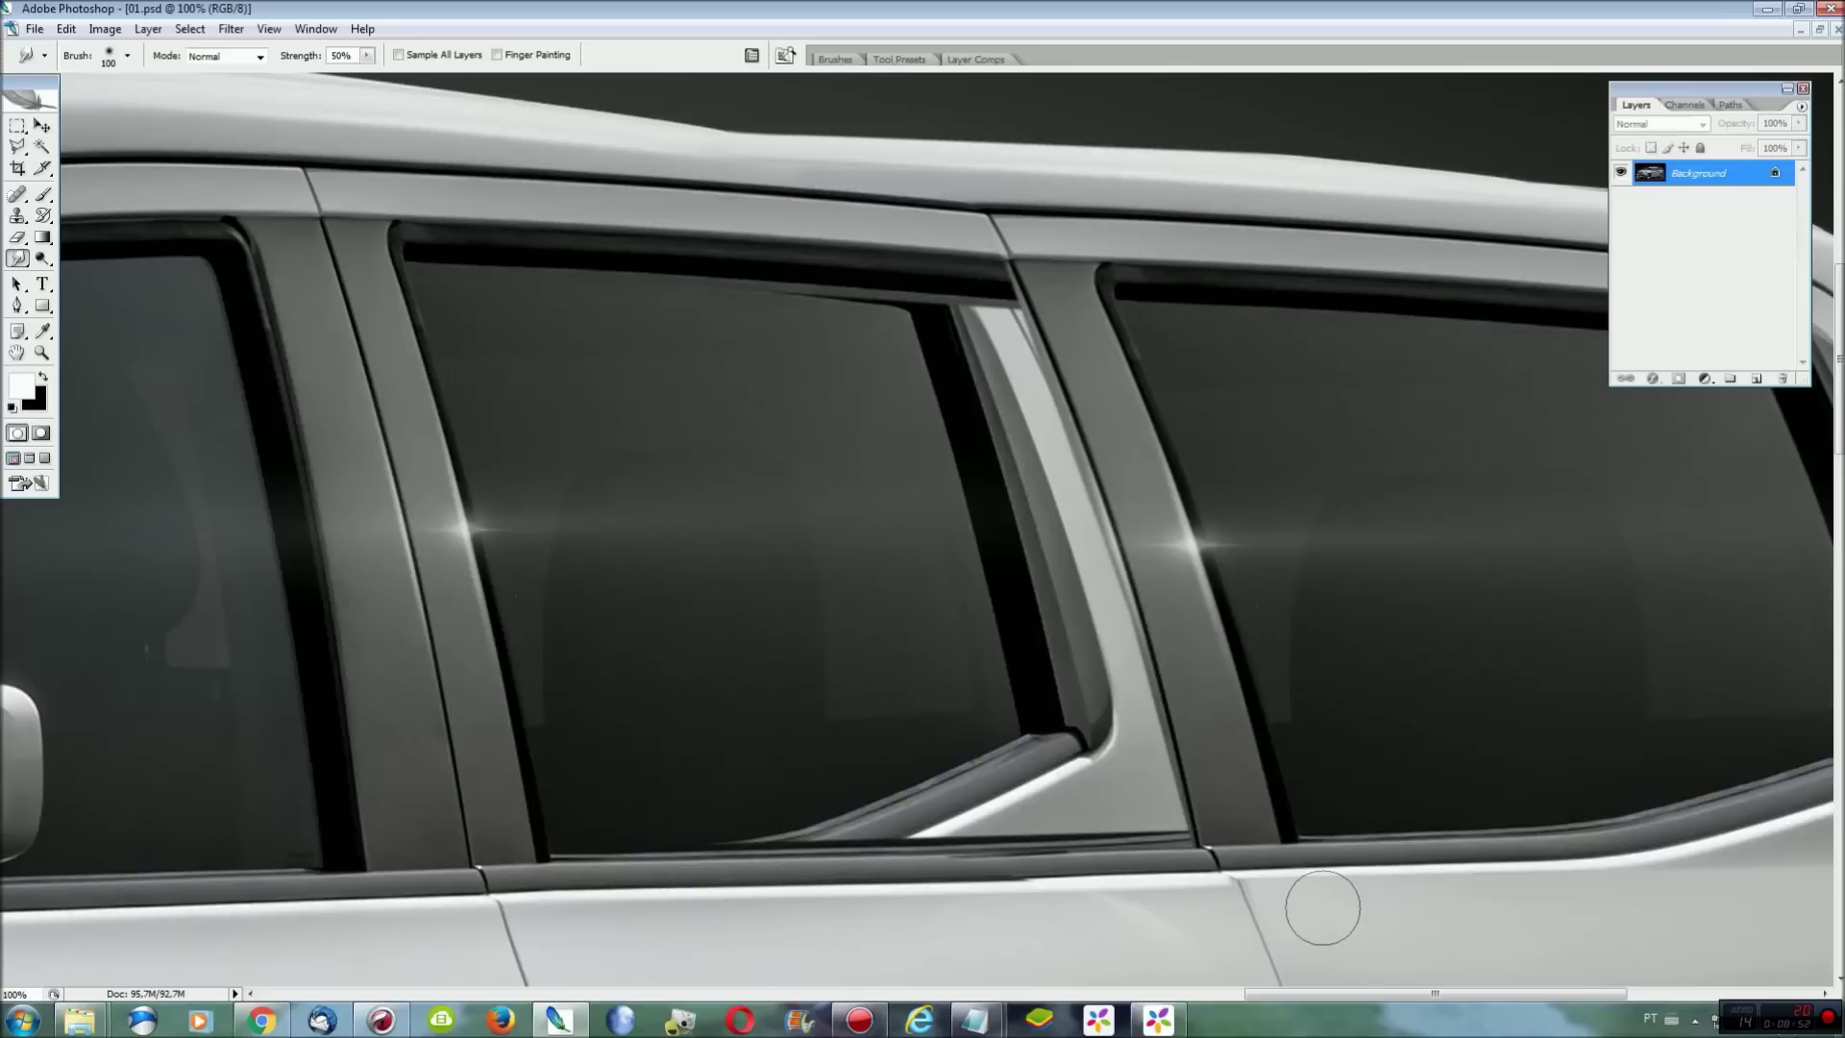
pyautogui.scroll(2, 1322, 907)
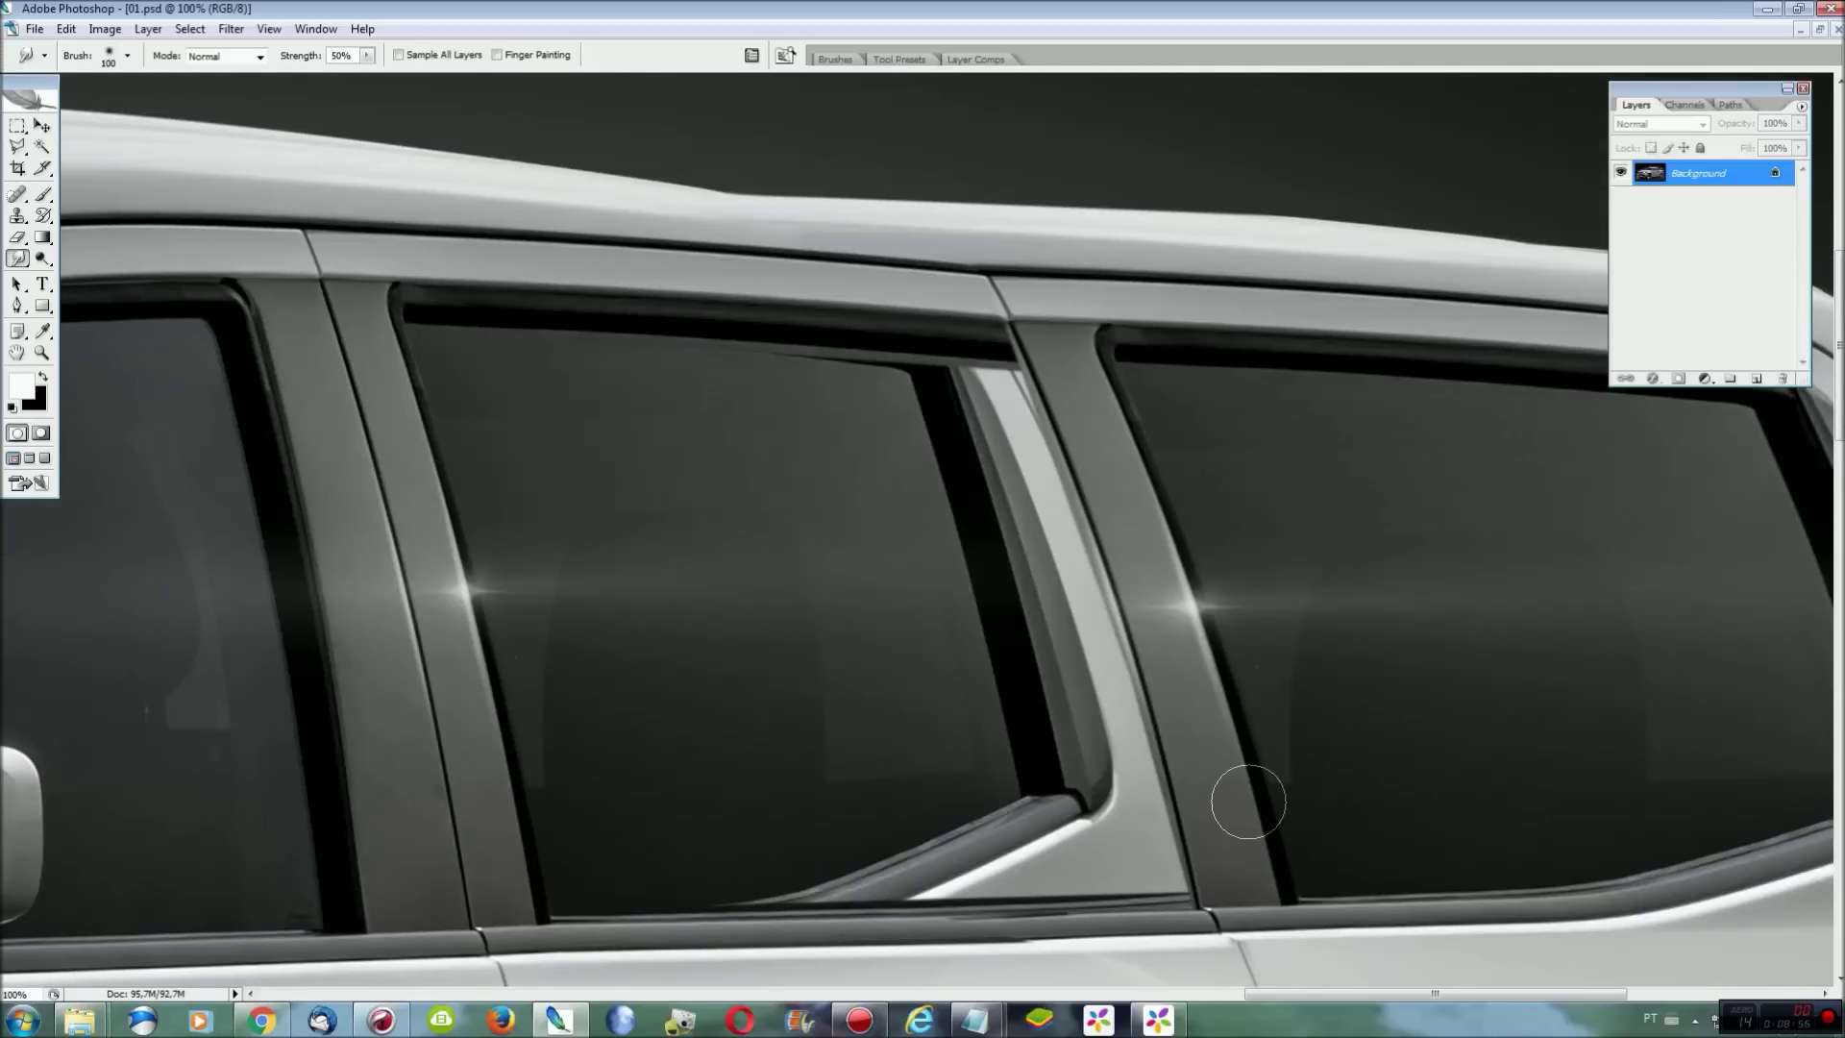
pyautogui.press('l')
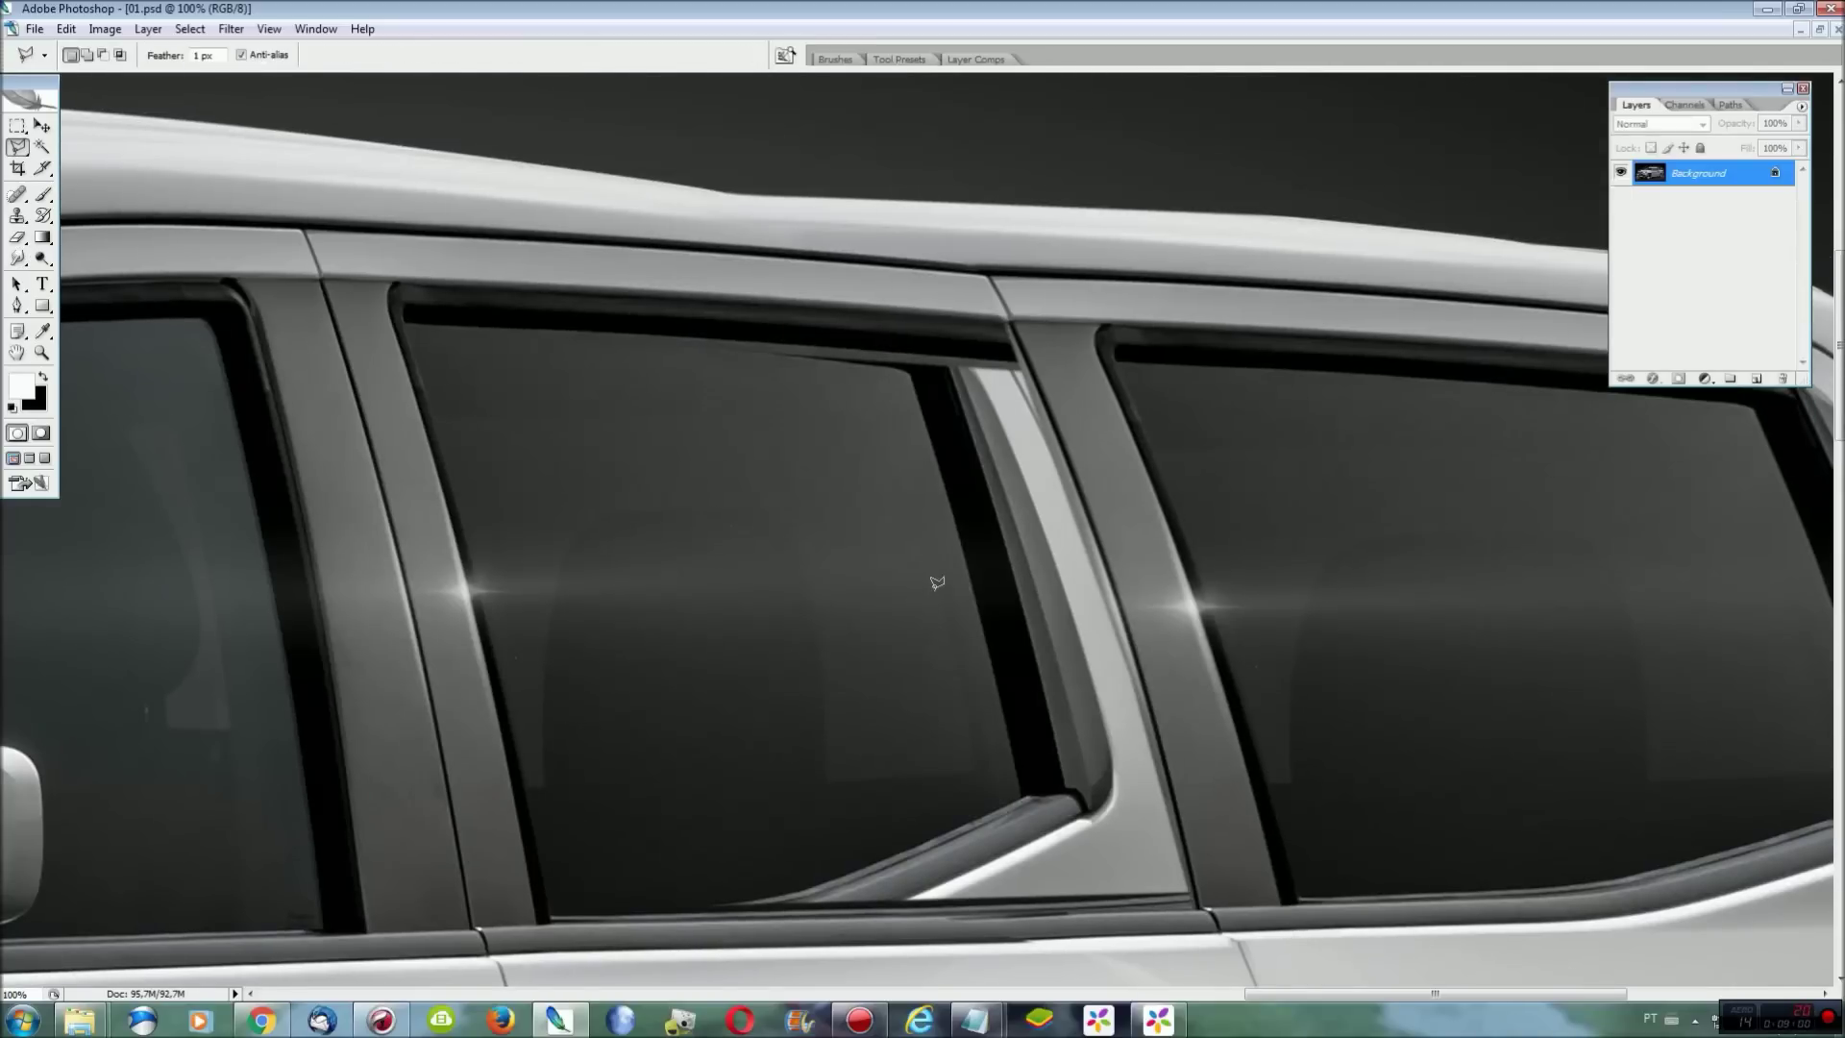
pyautogui.click(1097, 567)
pyautogui.click(1017, 359)
pyautogui.click(412, 318)
pyautogui.click(552, 915)
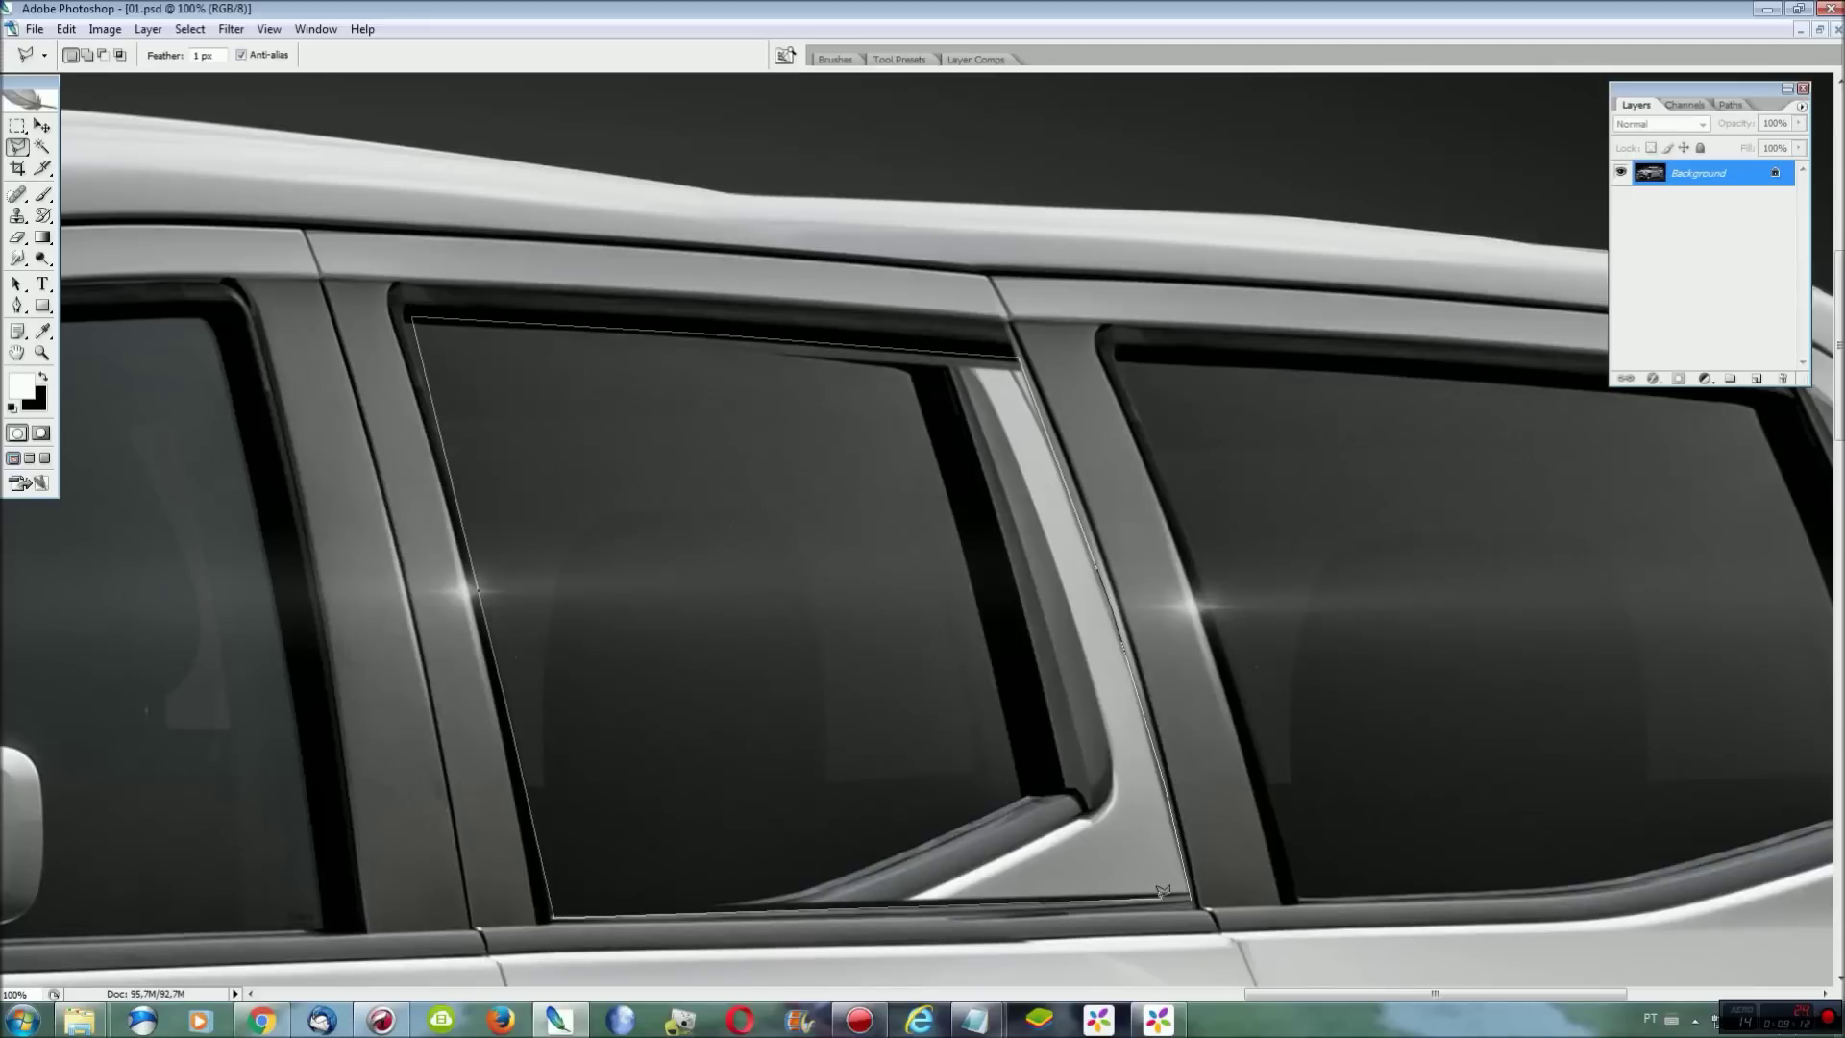
pyautogui.click(1189, 892)
# Smudge the lower trim strip straight along the sill and deselect.
pyautogui.press('r')
pyautogui.moveTo(733, 877)
pyautogui.mouseDown()
pyautogui.moveTo(873, 877)
pyautogui.moveTo(929, 927)
pyautogui.moveTo(953, 867)
pyautogui.moveTo(1013, 824)
pyautogui.moveTo(1063, 844)
pyautogui.moveTo(1038, 774)
pyautogui.moveTo(1079, 872)
pyautogui.moveTo(1111, 894)
pyautogui.moveTo(1138, 826)
pyautogui.moveTo(1153, 874)
pyautogui.moveTo(1162, 817)
pyautogui.moveTo(1171, 842)
pyautogui.mouseUp()
pyautogui.hotkey('ctrl', 'd')
pyautogui.press('l')
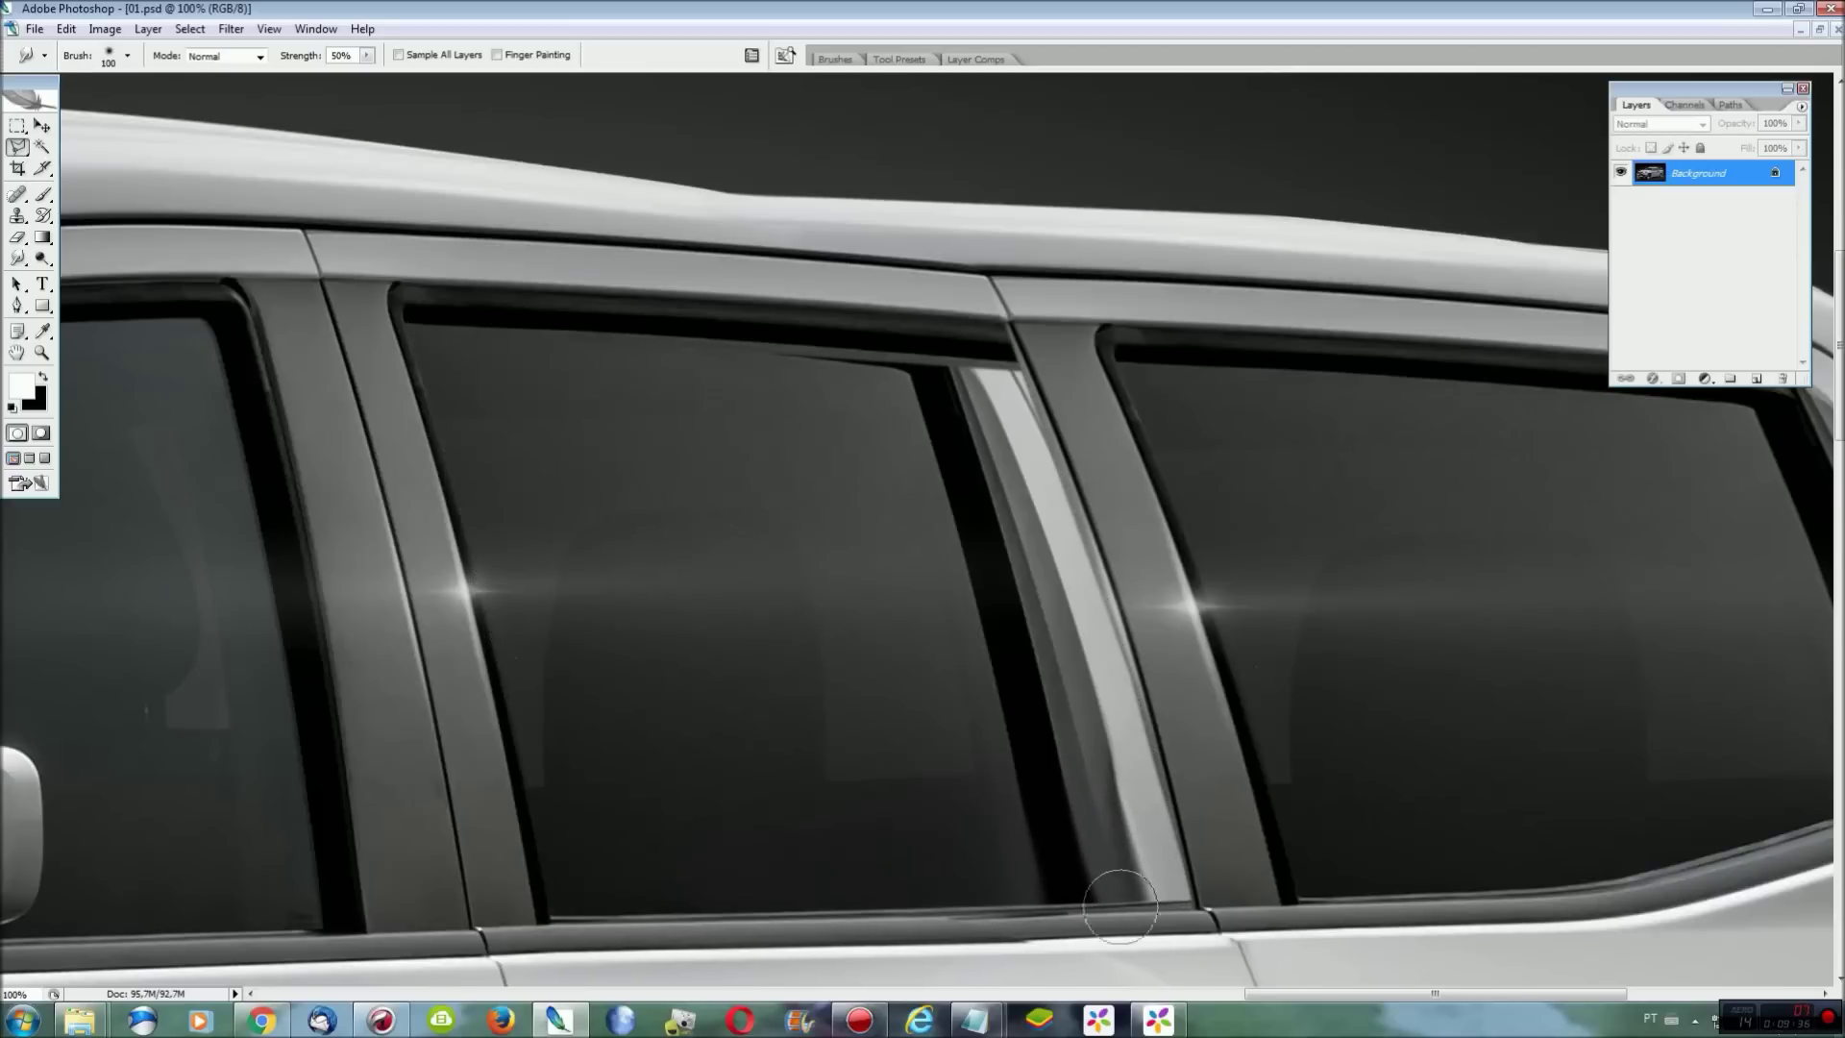
pyautogui.moveTo(1326, 993); pyautogui.dragTo(1255, 993)
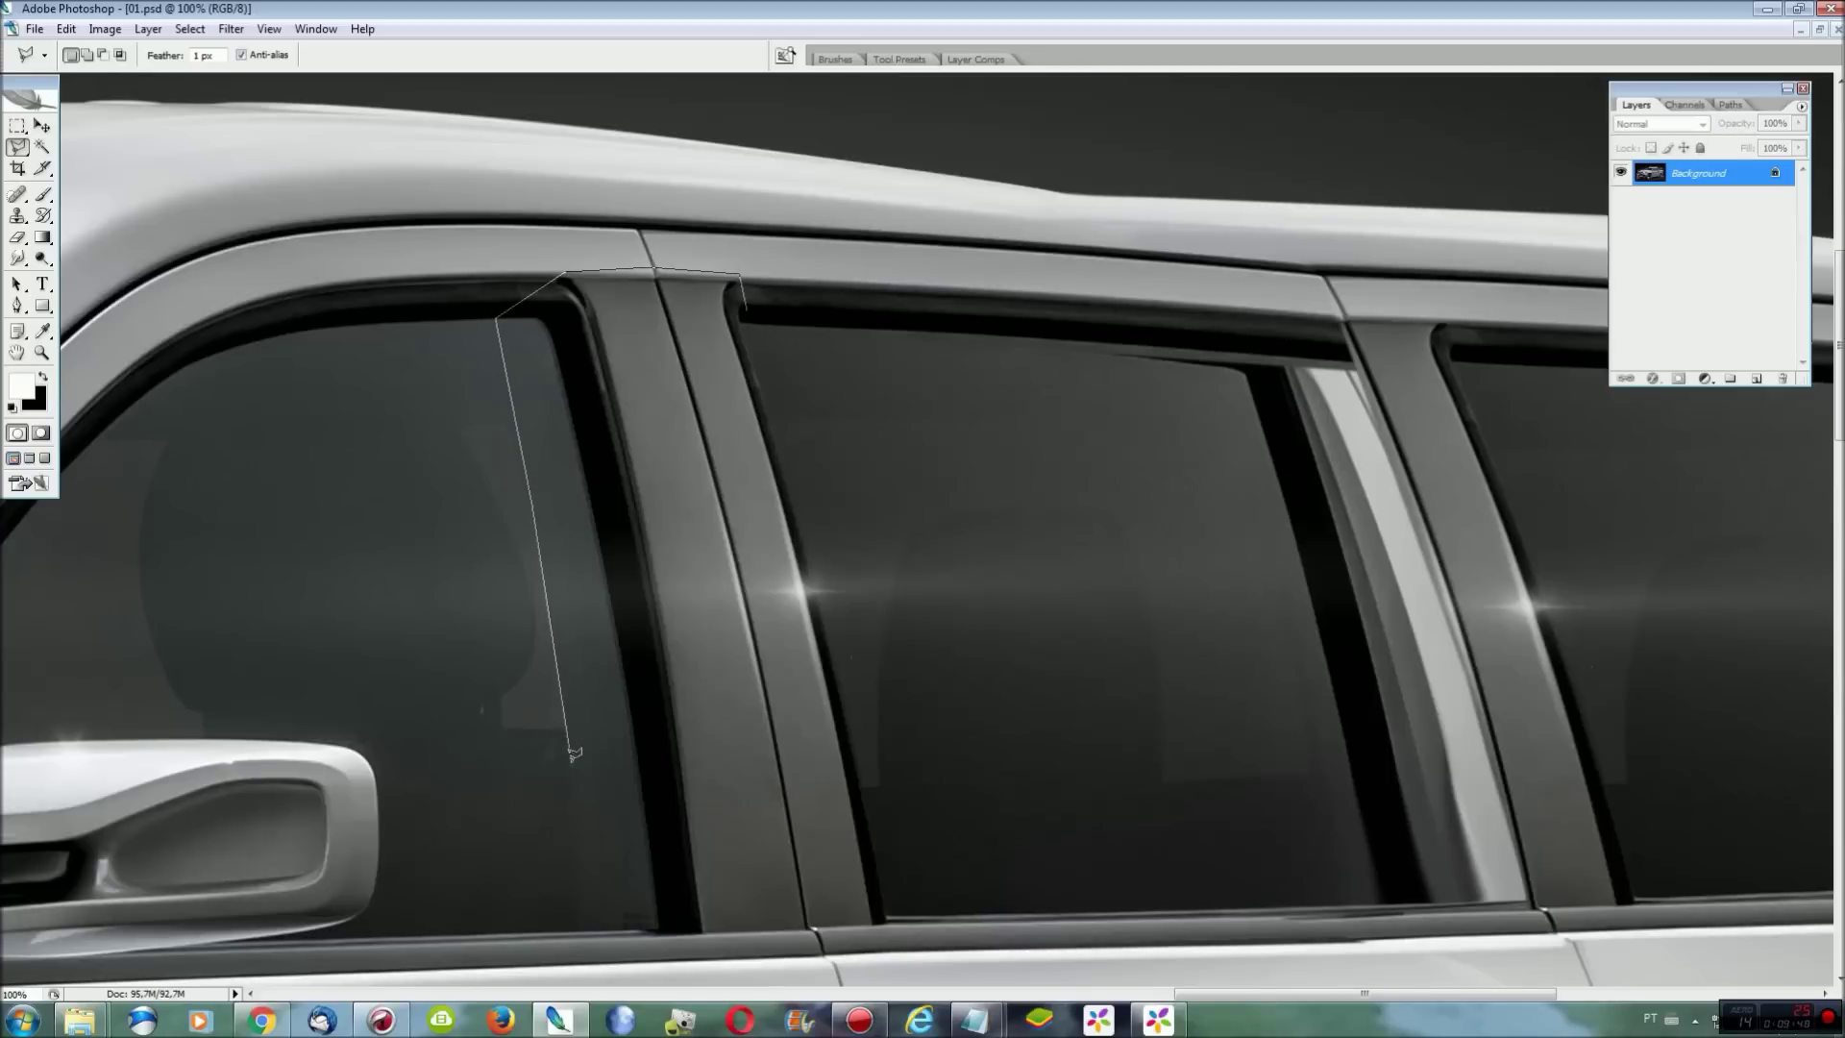
# Copy the selected front door pillar to a new layer and drag it onto the rear pillar.
pyautogui.click(578, 929)
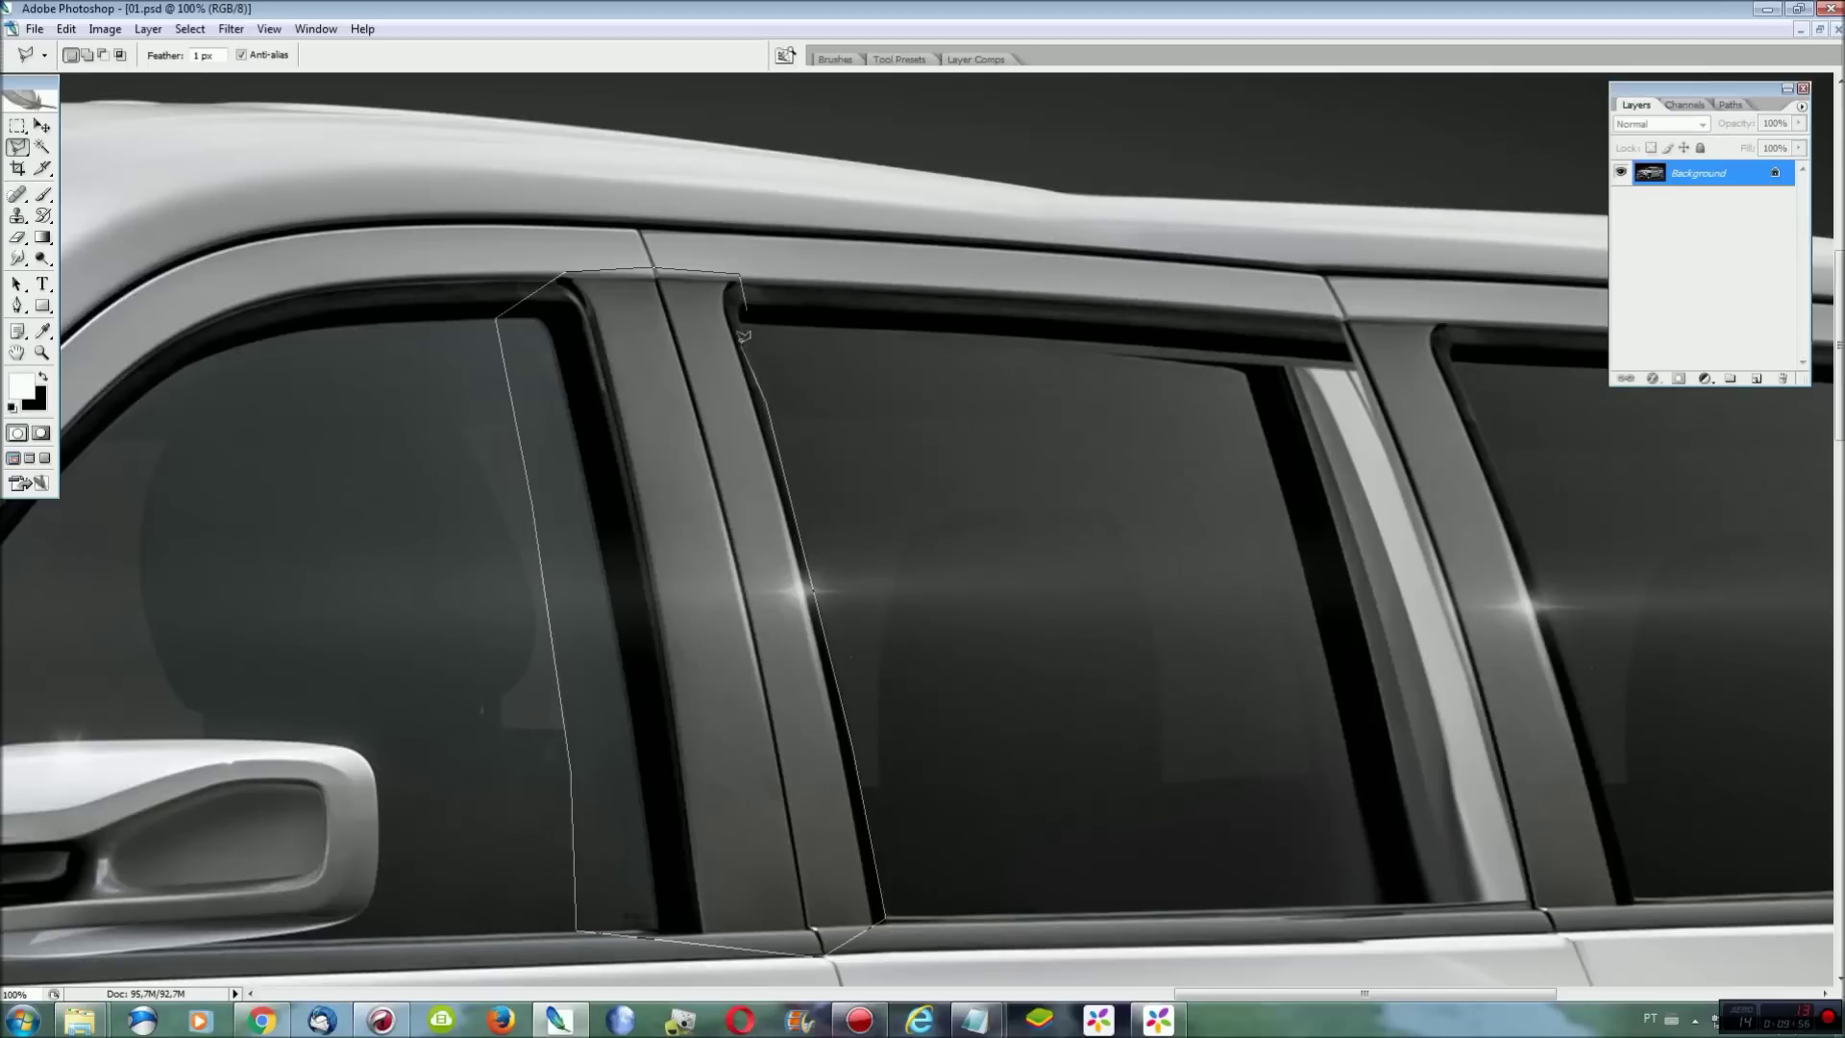
pyautogui.hotkey('ctrl', 'j')
pyautogui.hotkey('ctrl', 't')
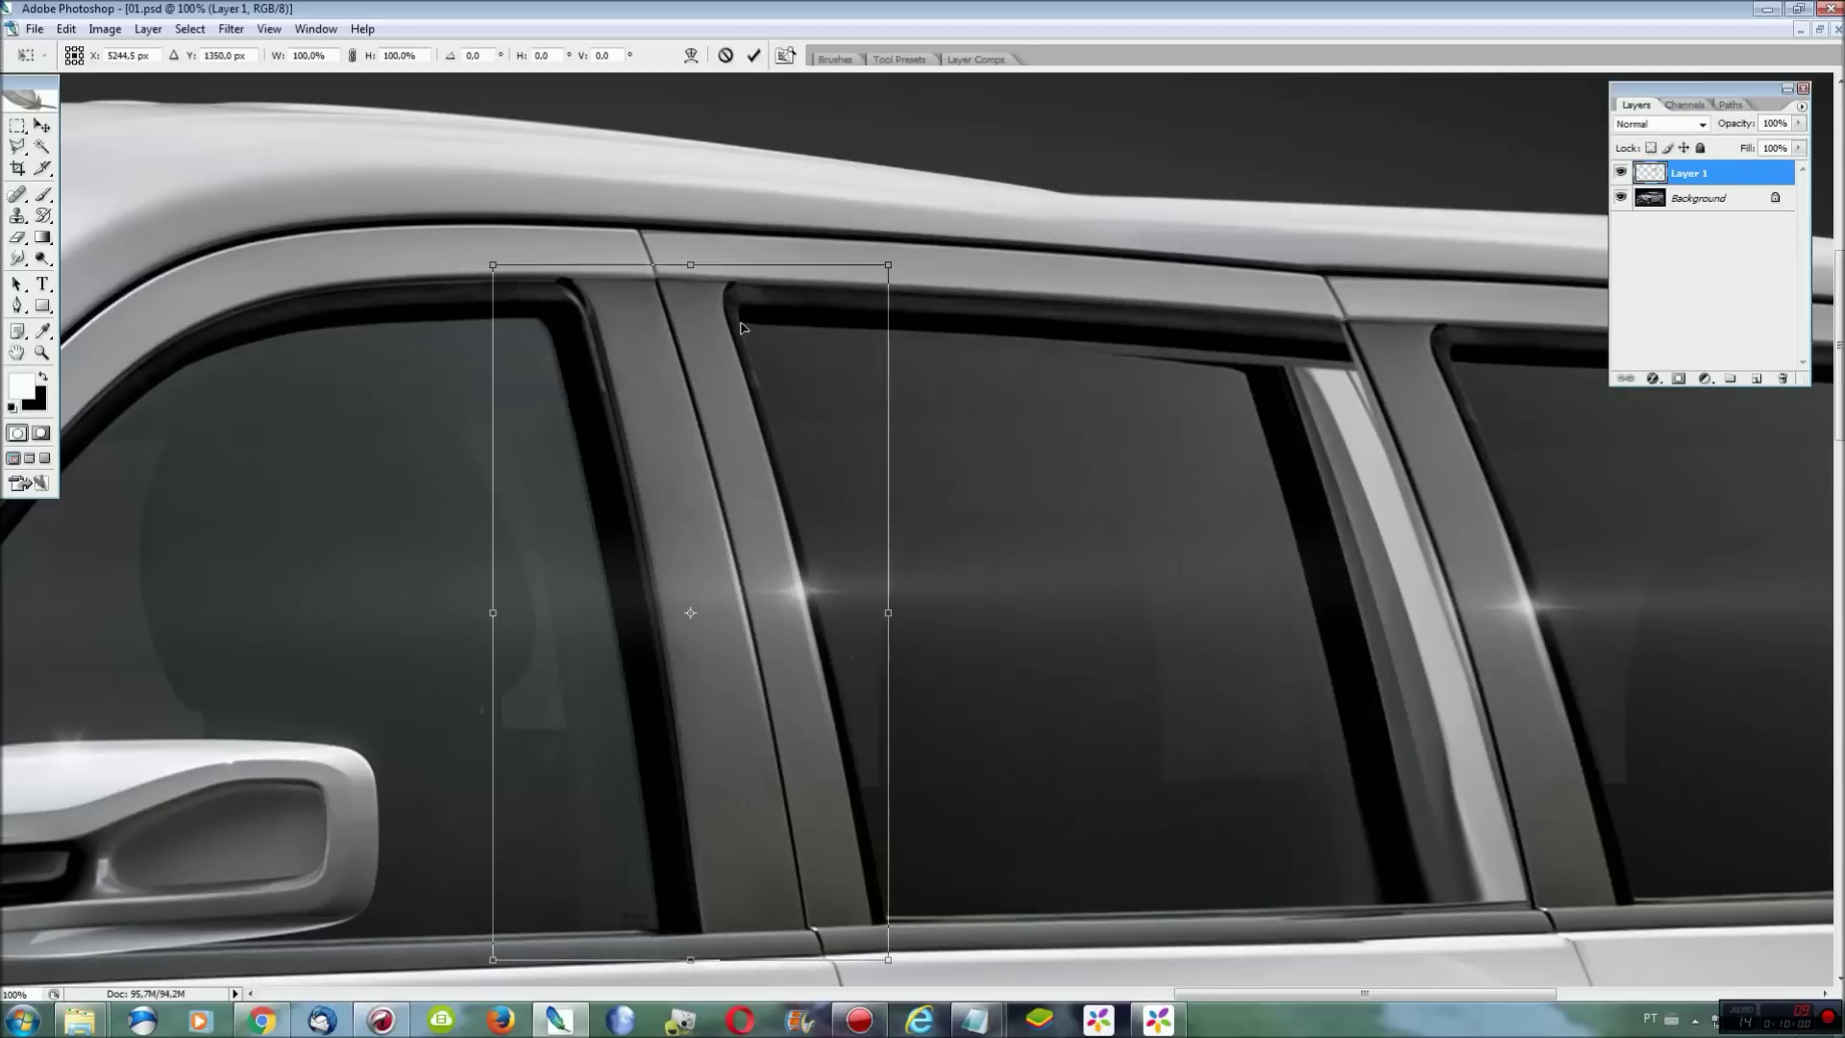
pyautogui.moveTo(1233, 989); pyautogui.dragTo(1319, 990)
pyautogui.moveTo(354, 937); pyautogui.dragTo(1090, 915)
# Try shortening and skewing the pillar copy, then cancel that transform.
pyautogui.moveTo(1012, 238)
pyautogui.mouseDown()
pyautogui.moveTo(1019, 315)
pyautogui.moveTo(958, 308)
pyautogui.mouseUp()
pyautogui.rightClick(1026, 329)
pyautogui.click(1072, 437)
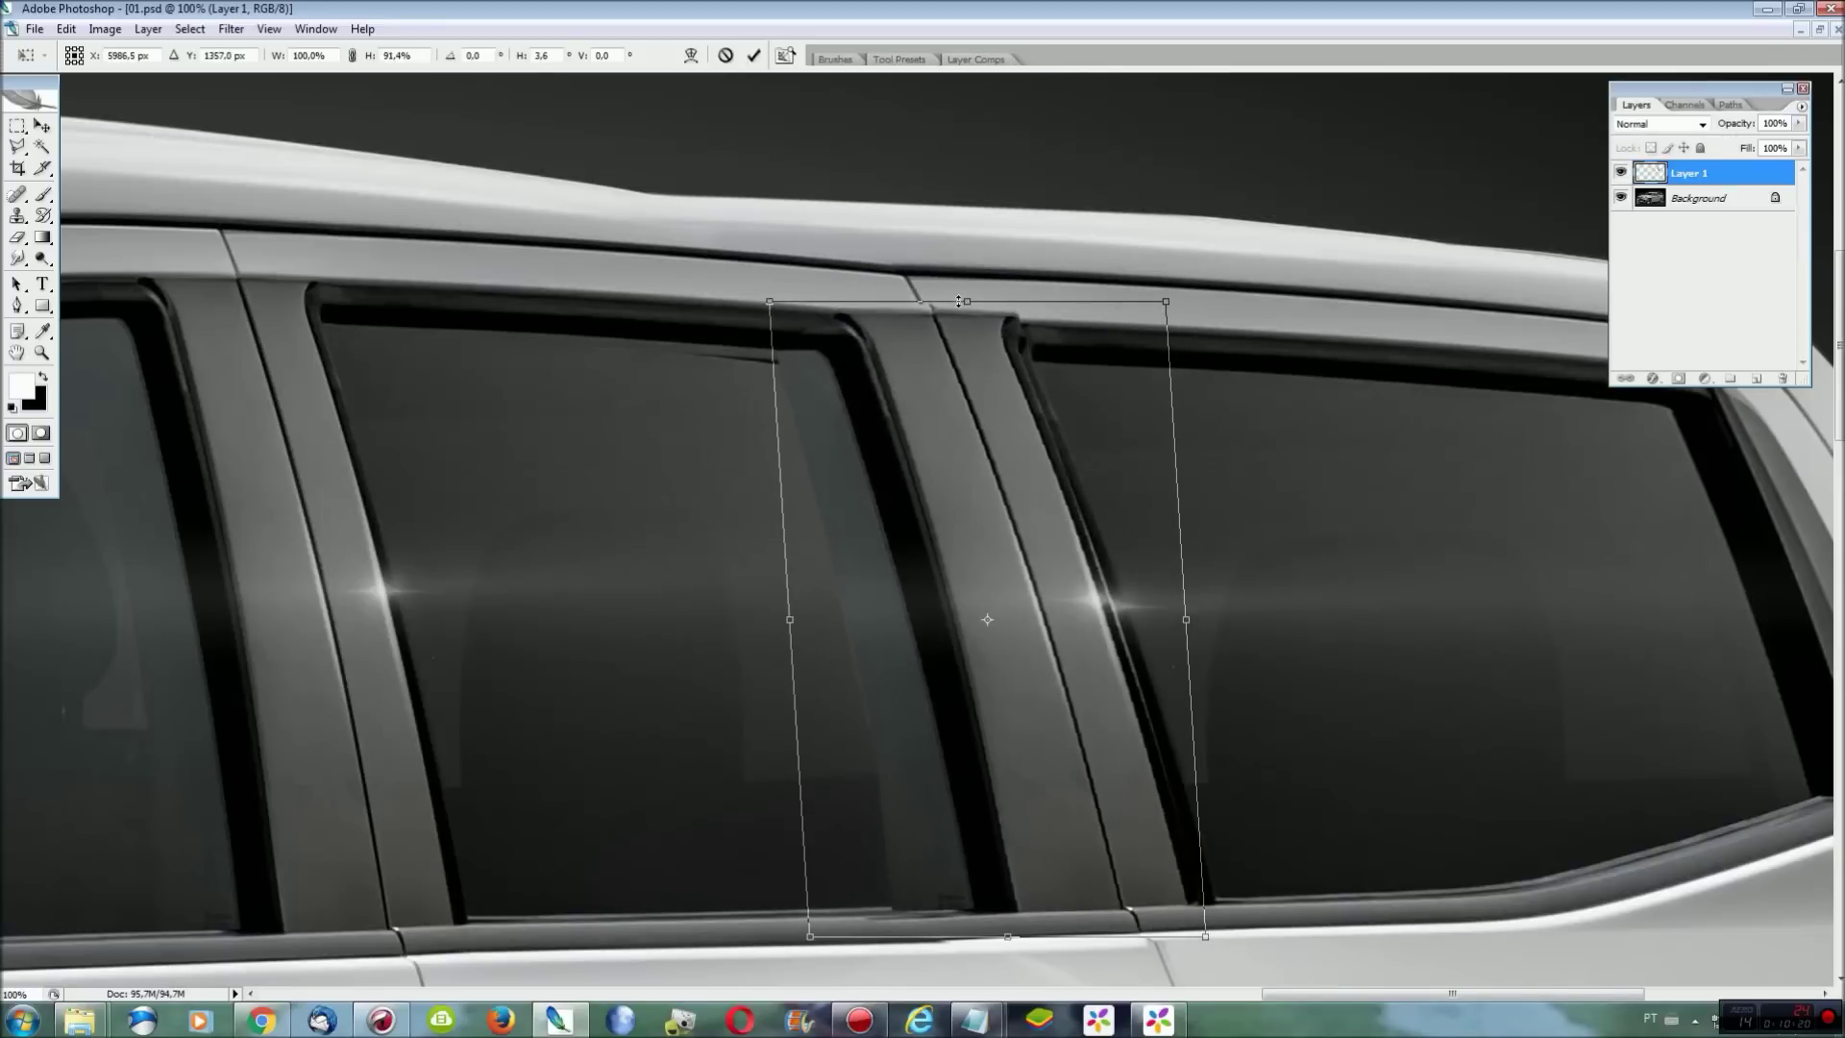
pyautogui.moveTo(958, 308); pyautogui.dragTo(969, 313)
pyautogui.rightClick(1016, 434)
pyautogui.click(1074, 519)
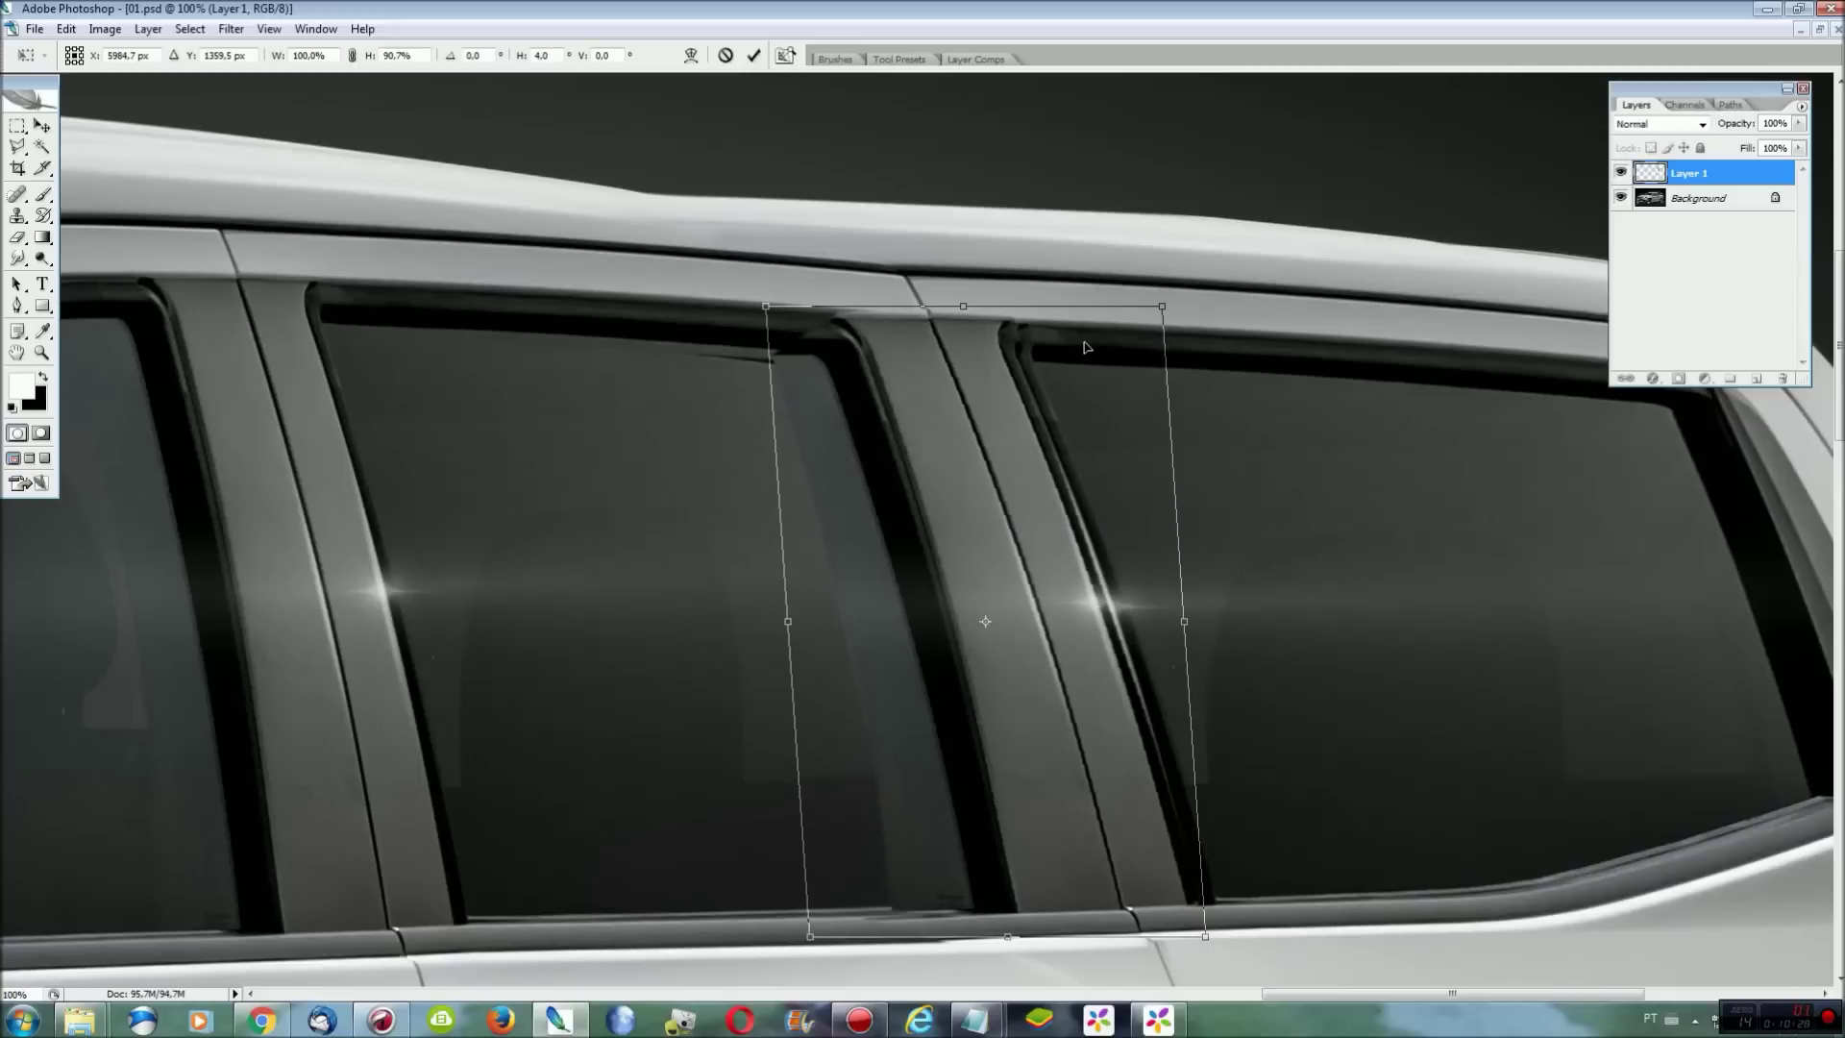
pyautogui.press('Escape')
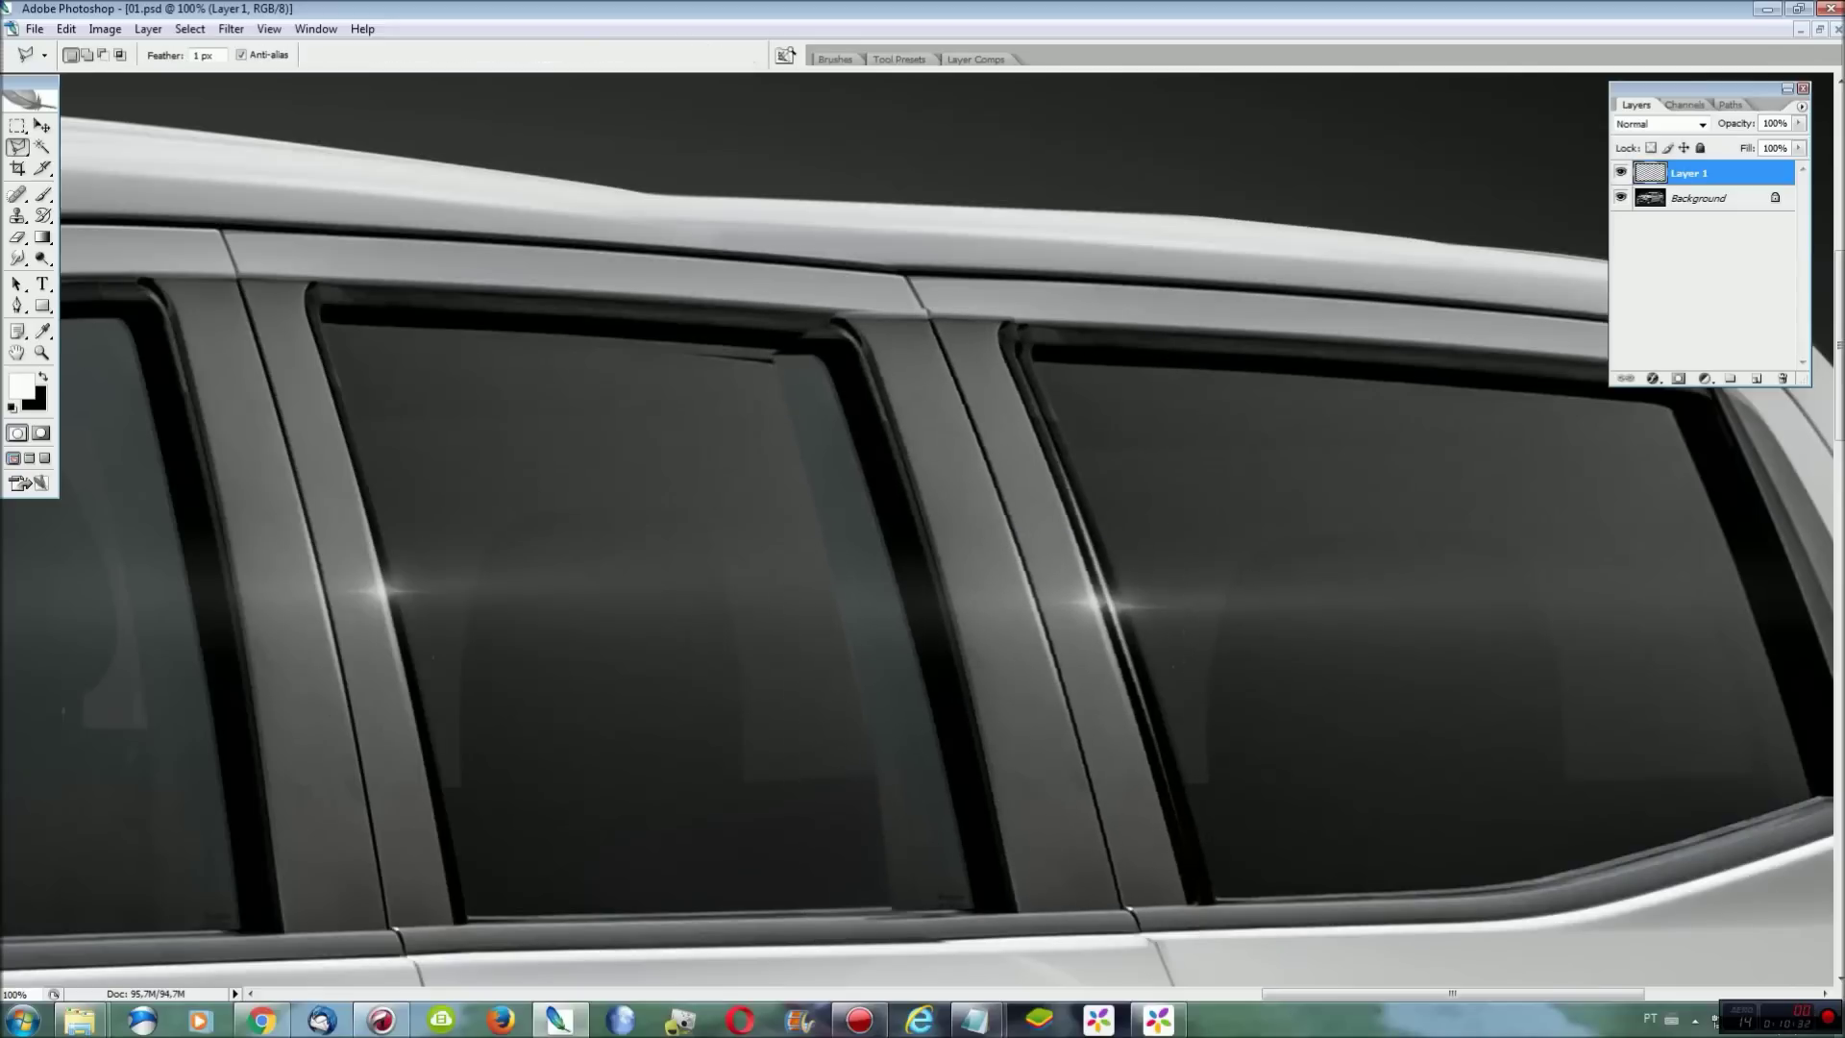
# Warp the pillar copy, lifting its bottom edge, and apply it.
pyautogui.hotkey('ctrl', 't')
pyautogui.rightClick(968, 339)
pyautogui.click(1016, 489)
pyautogui.moveTo(770, 306); pyautogui.dragTo(769, 298)
pyautogui.scroll(-1, 928, 860)
pyautogui.moveTo(928, 860); pyautogui.dragTo(930, 856)
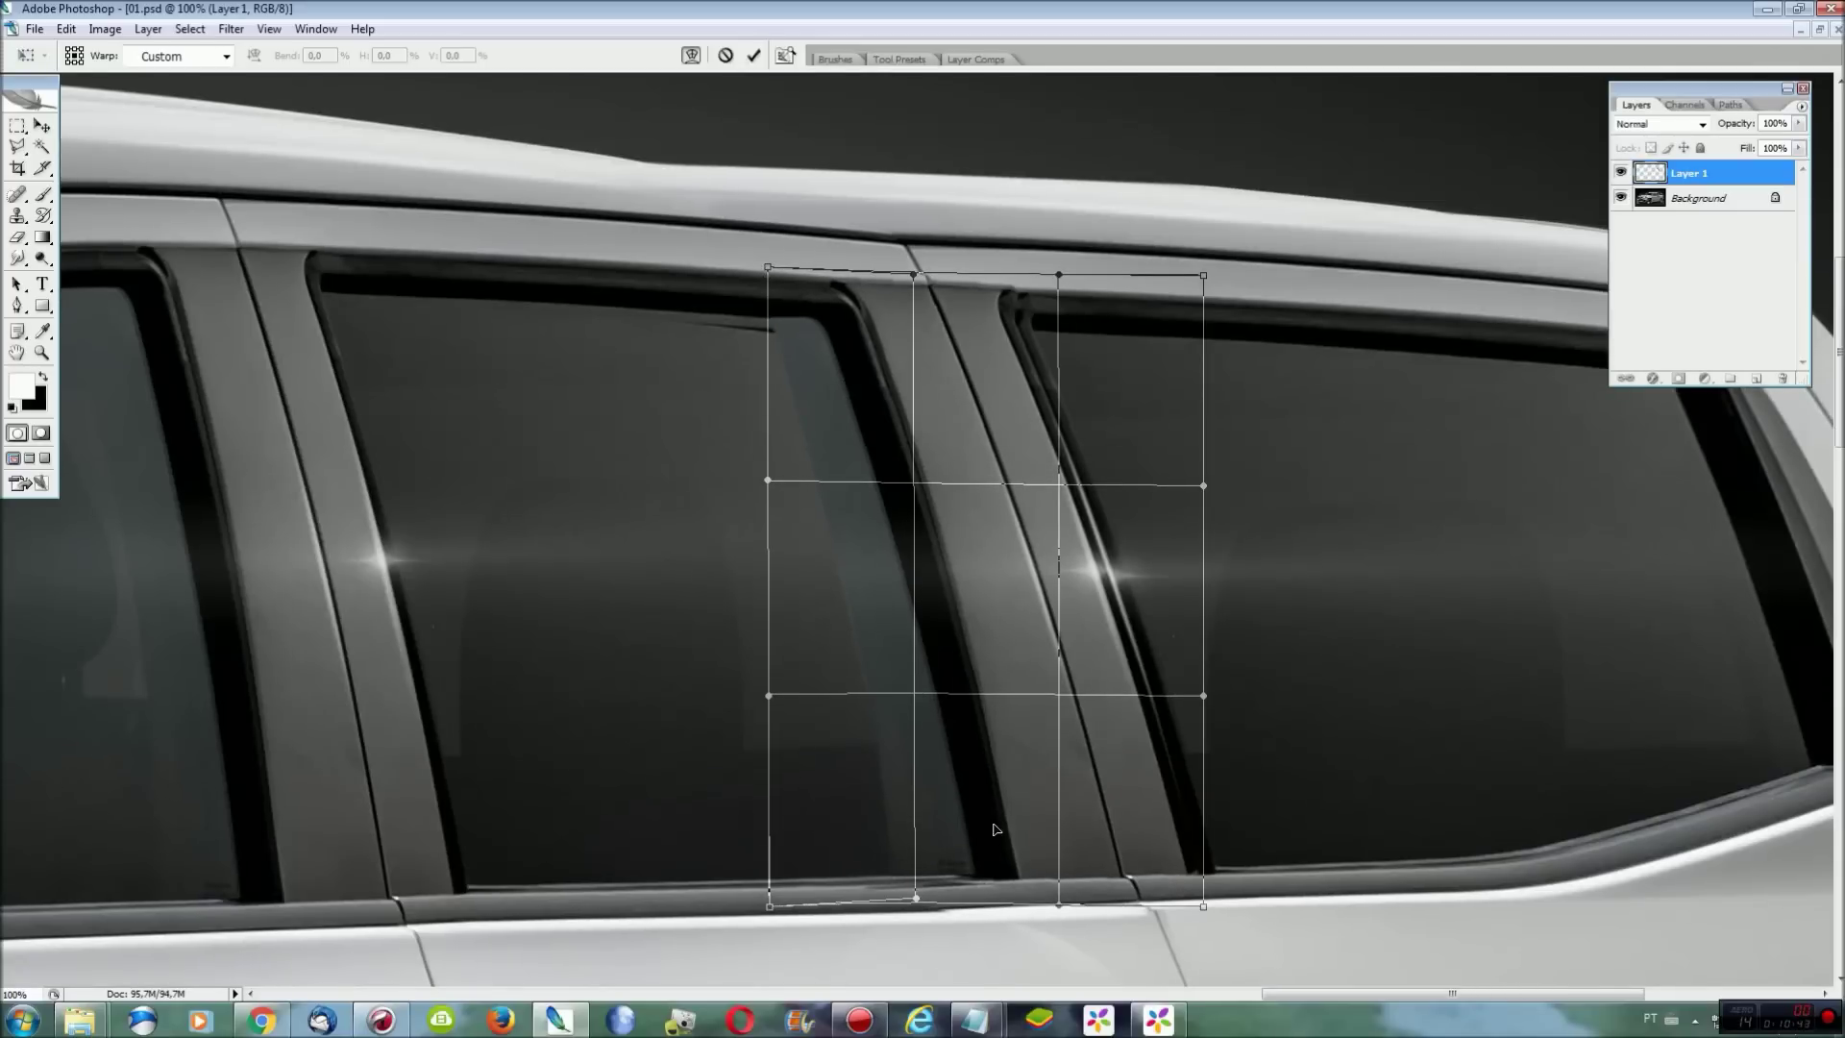
pyautogui.press('Return')
pyautogui.press('l')
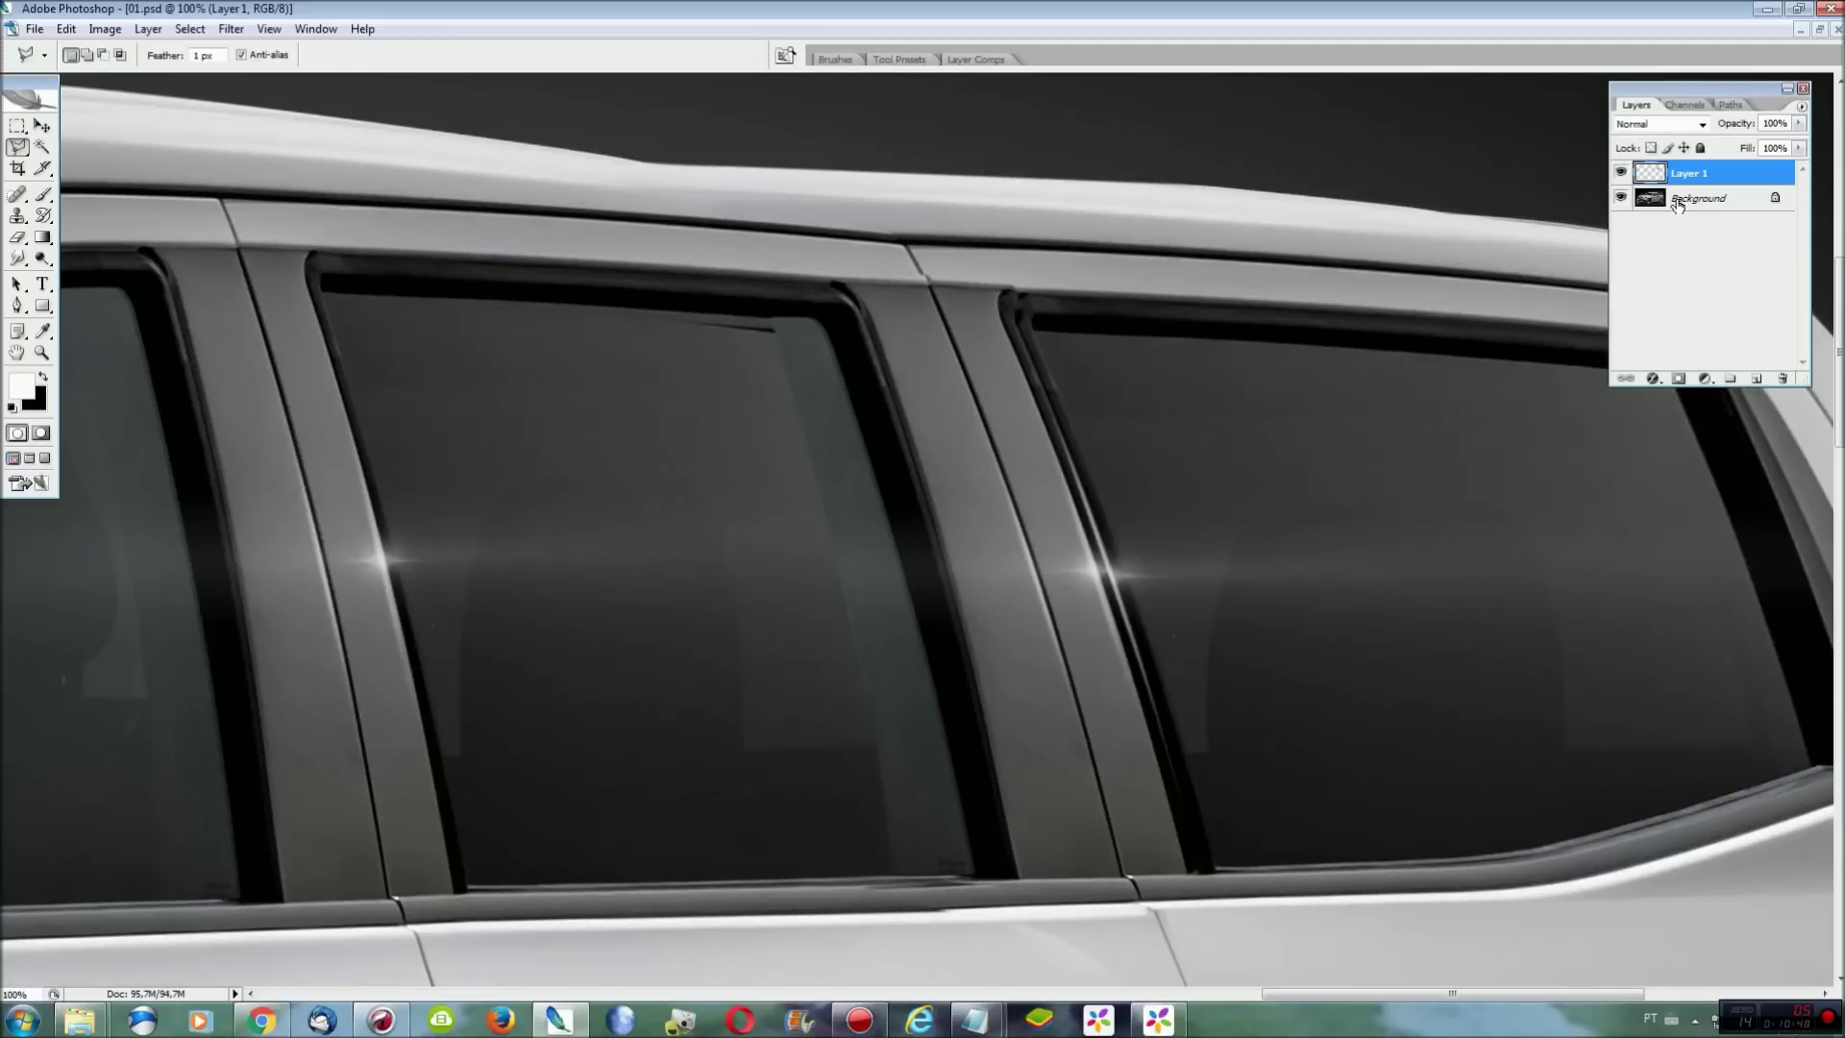
pyautogui.click(1677, 200)
pyautogui.scroll(-1, 1459, 909)
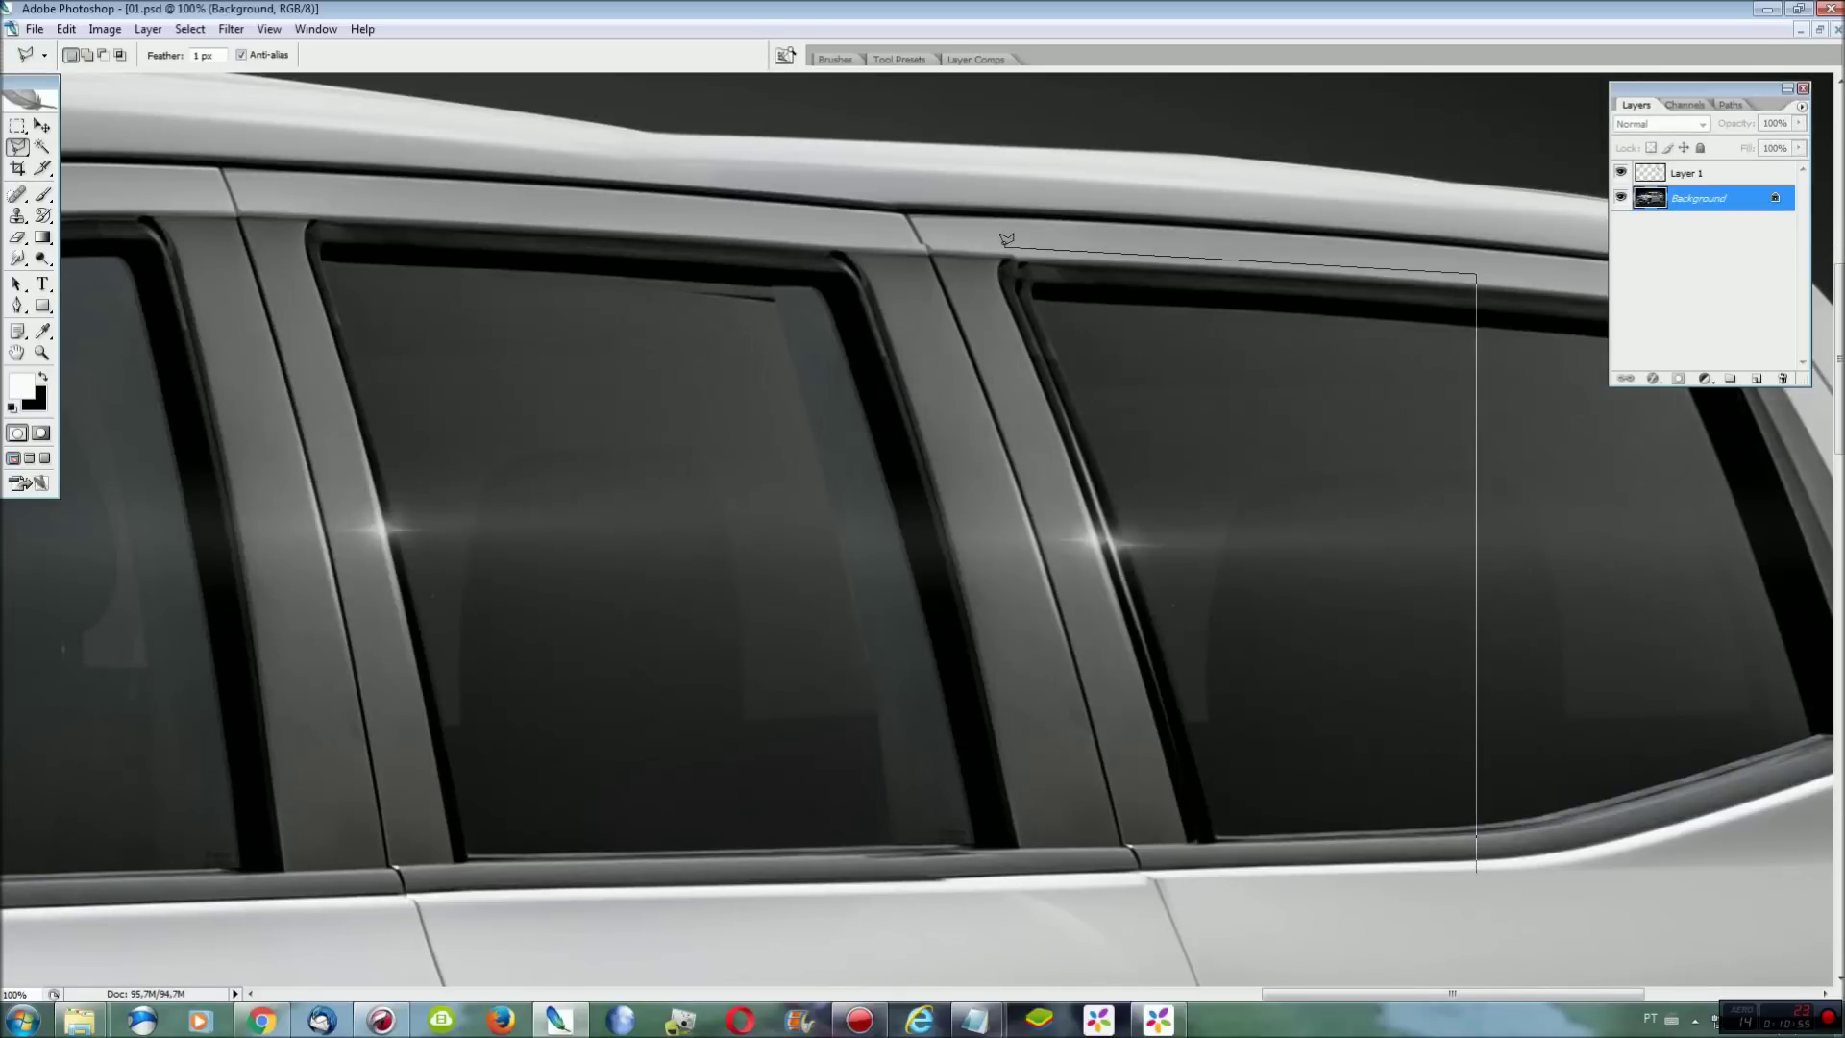
# Copy the rear window to a new layer, widen it leftward, and warp its top edge.
pyautogui.click(1190, 879)
pyautogui.click(1475, 871)
pyautogui.hotkey('ctrl', 'j')
pyautogui.hotkey('ctrl', 't')
pyautogui.moveTo(987, 560); pyautogui.dragTo(953, 560)
pyautogui.rightClick(1134, 307)
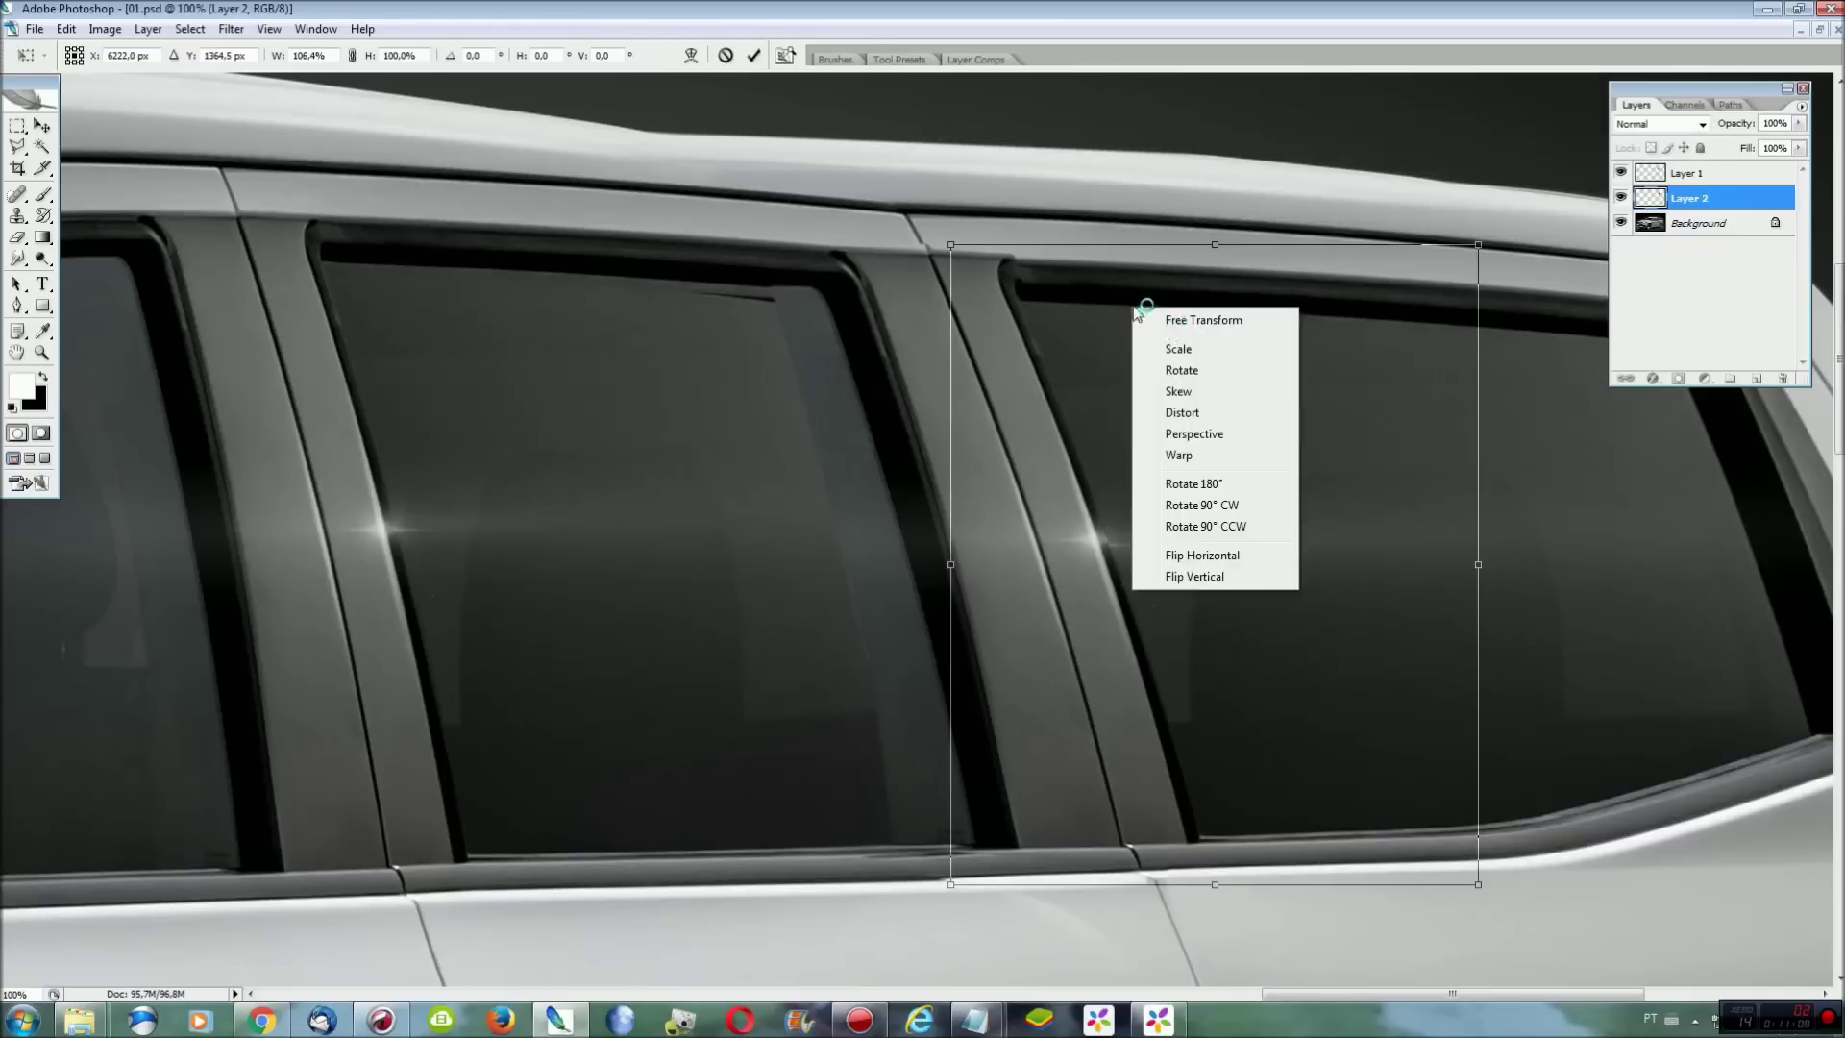
pyautogui.click(1179, 455)
pyautogui.moveTo(1043, 300); pyautogui.dragTo(1041, 297)
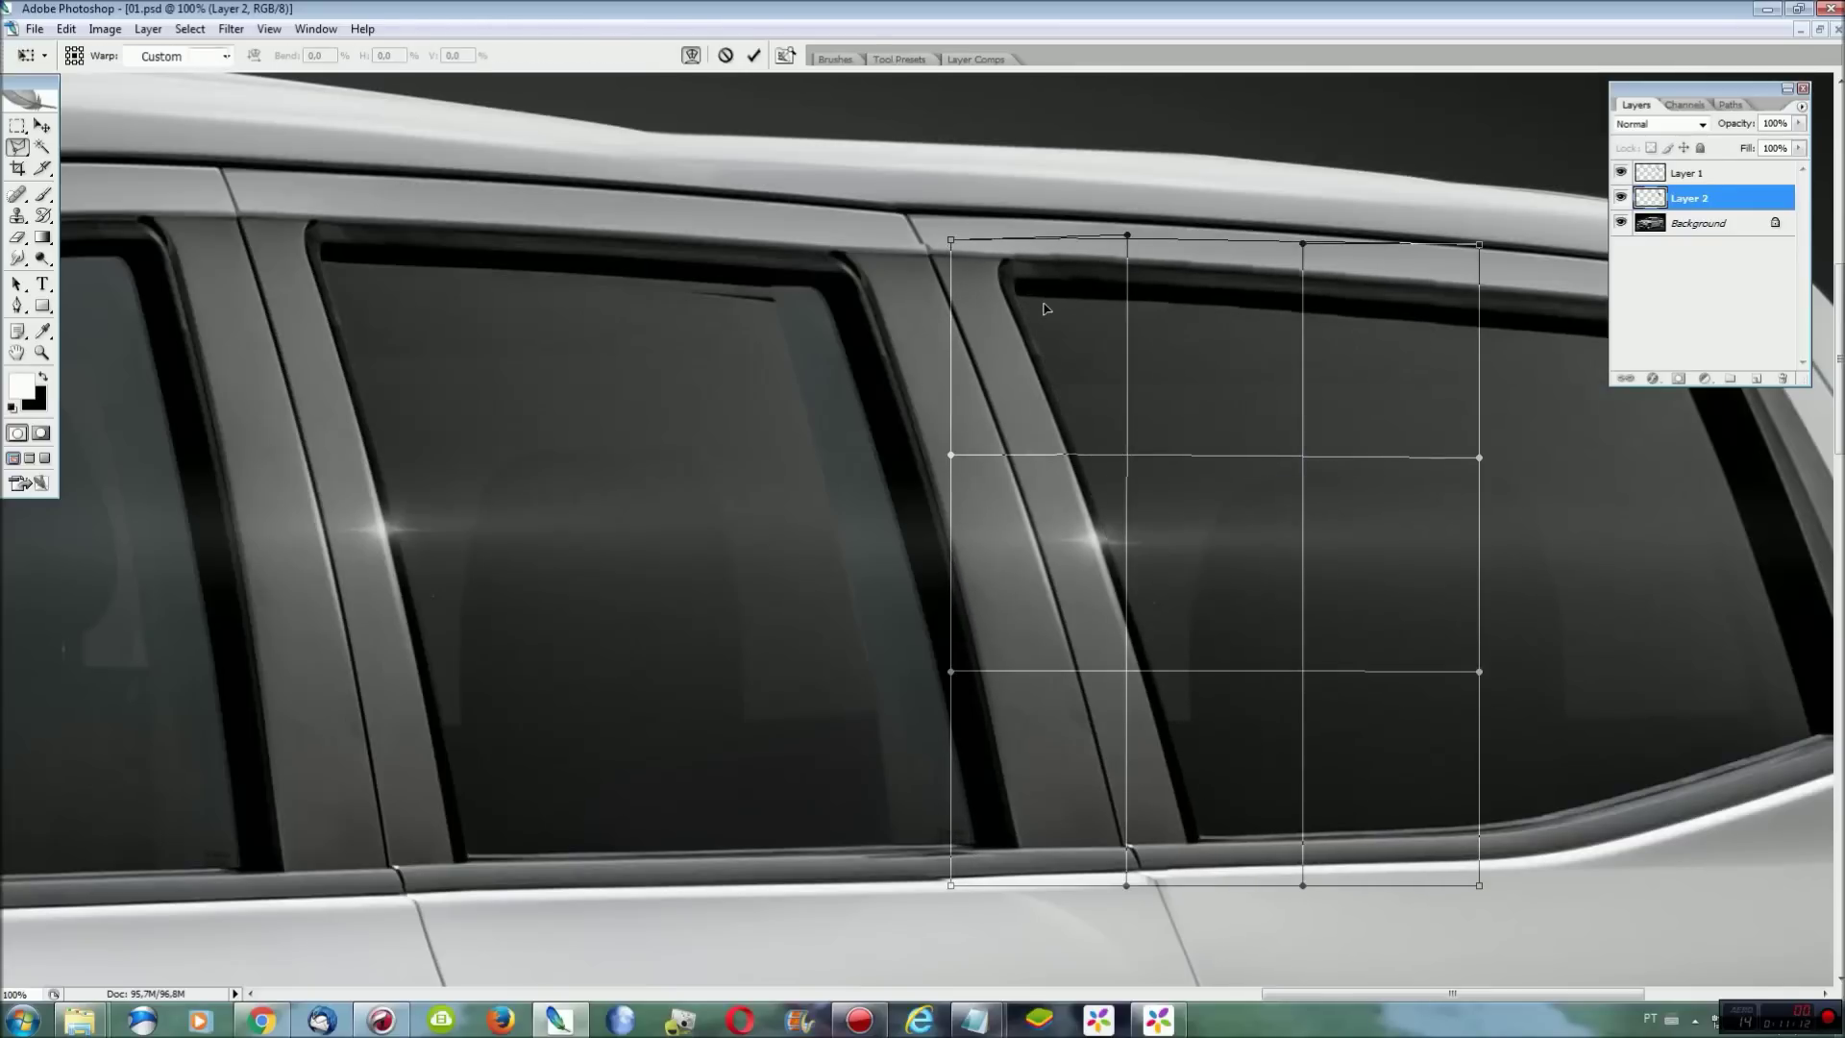
pyautogui.press('Return')
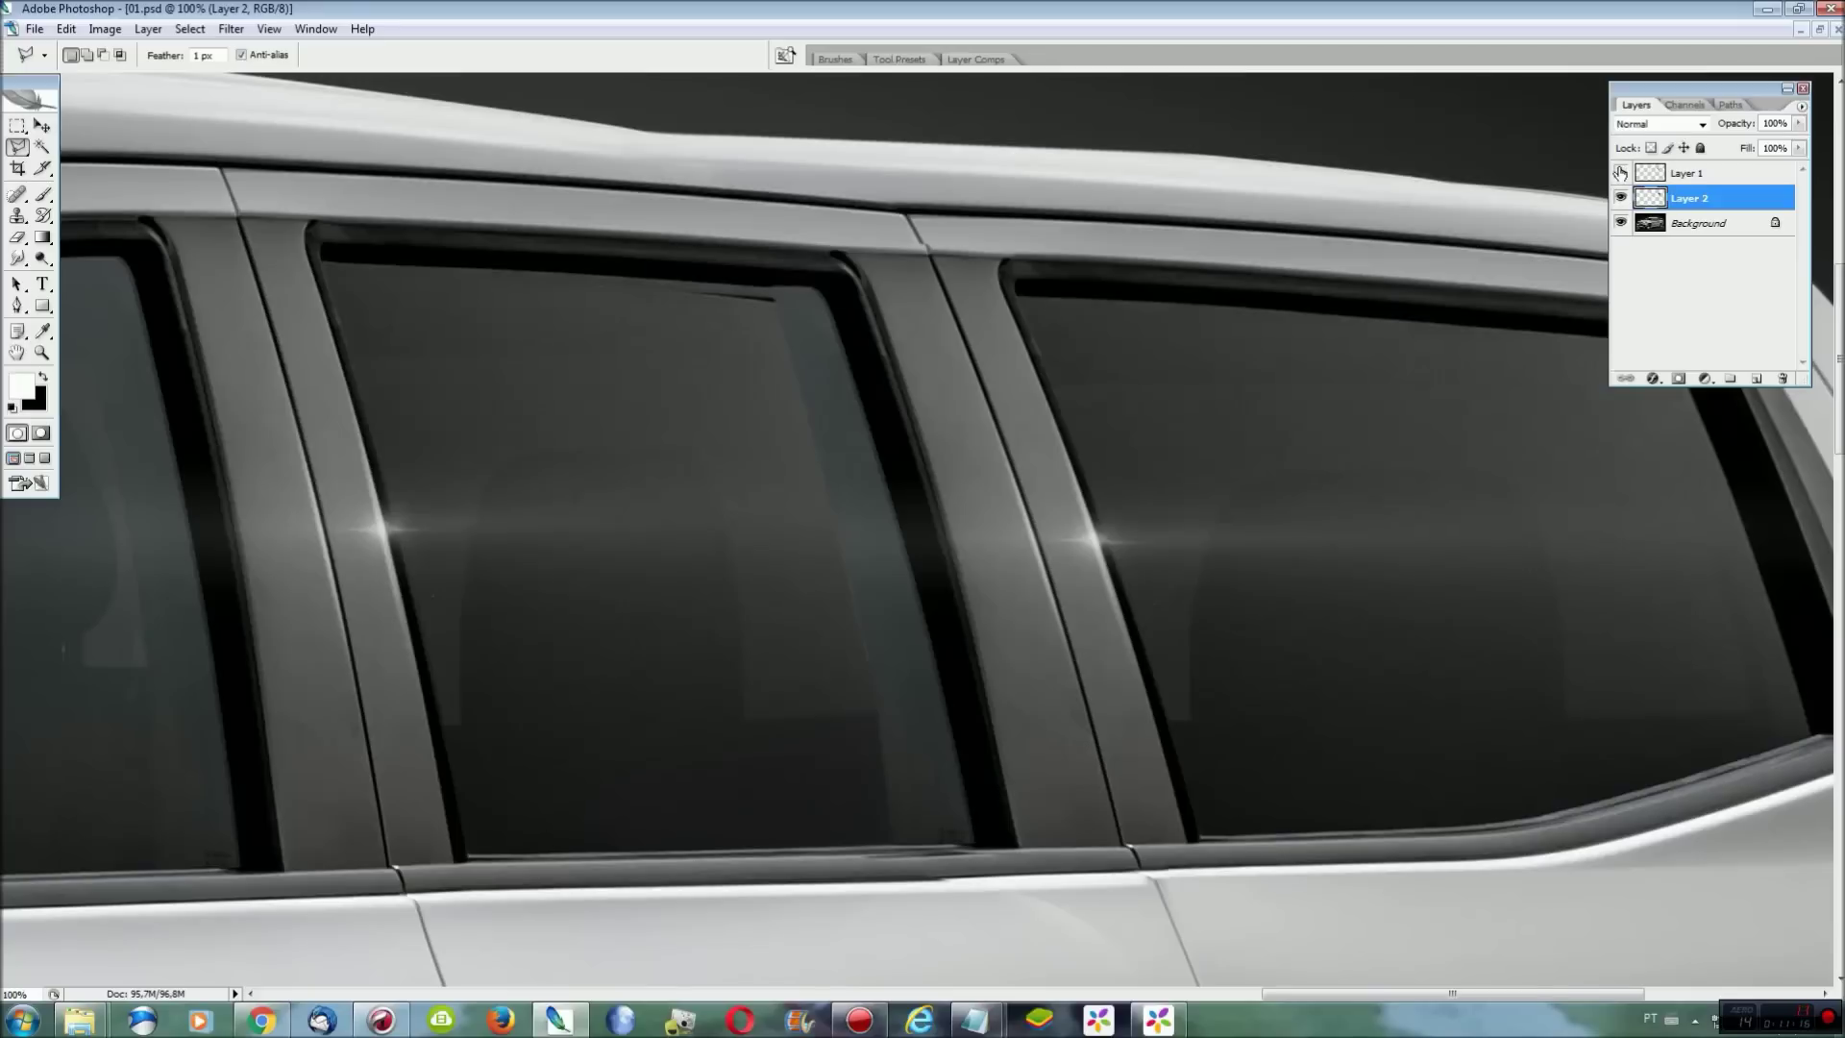
# On Background with Smudge active, fit the view, merge all layers, and close the Layers panel.
pyautogui.click(1709, 222)
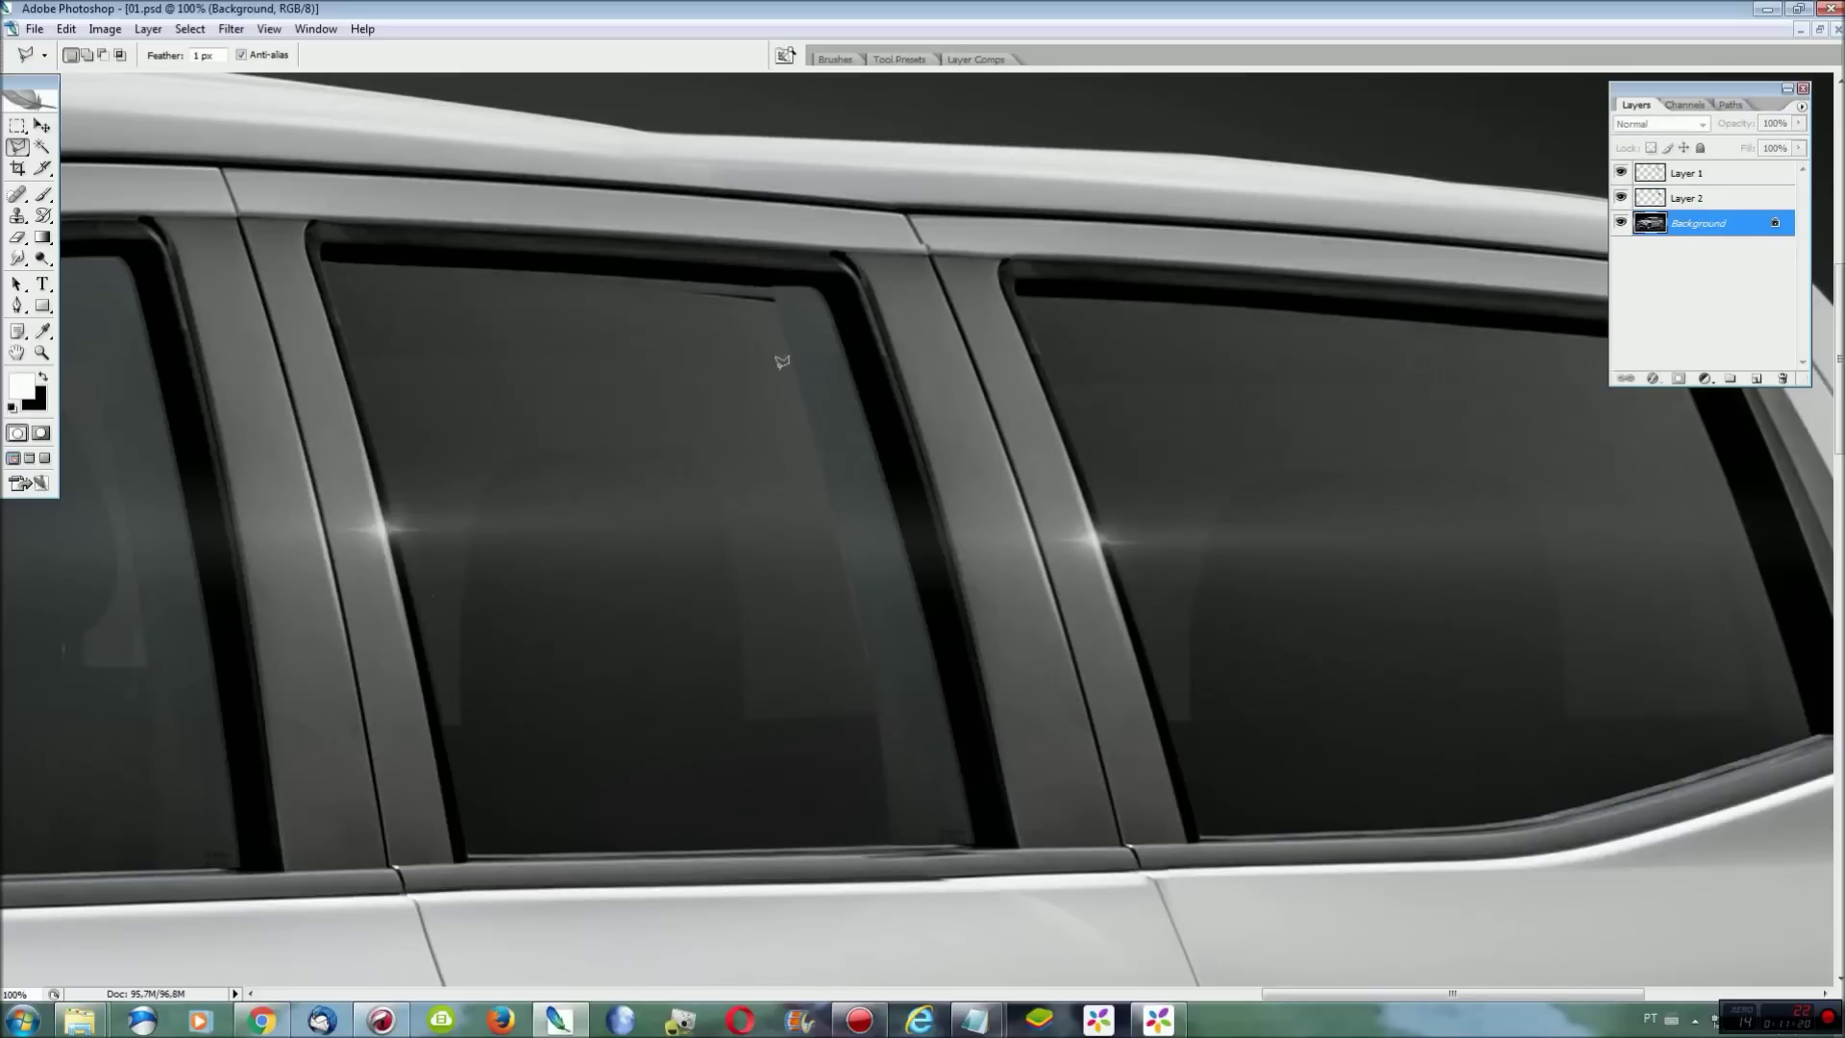
pyautogui.press('r')
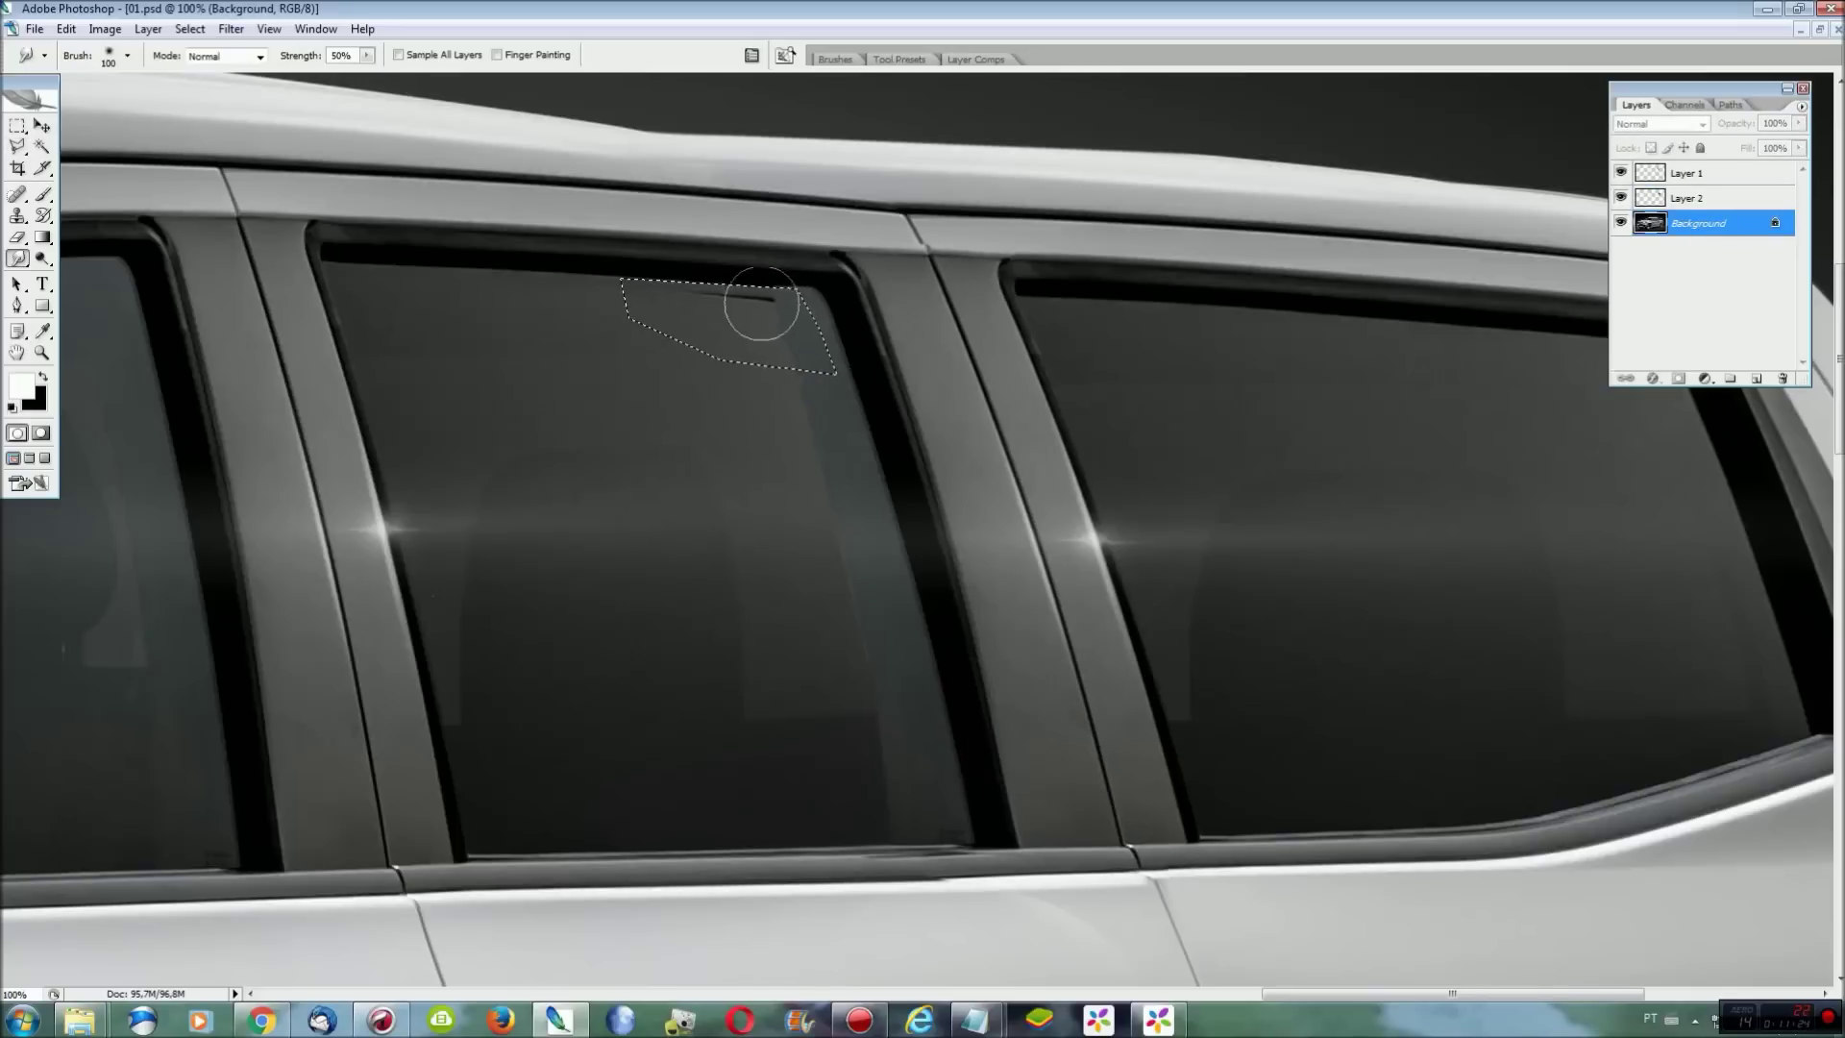
pyautogui.hotkey('ctrl', '0')
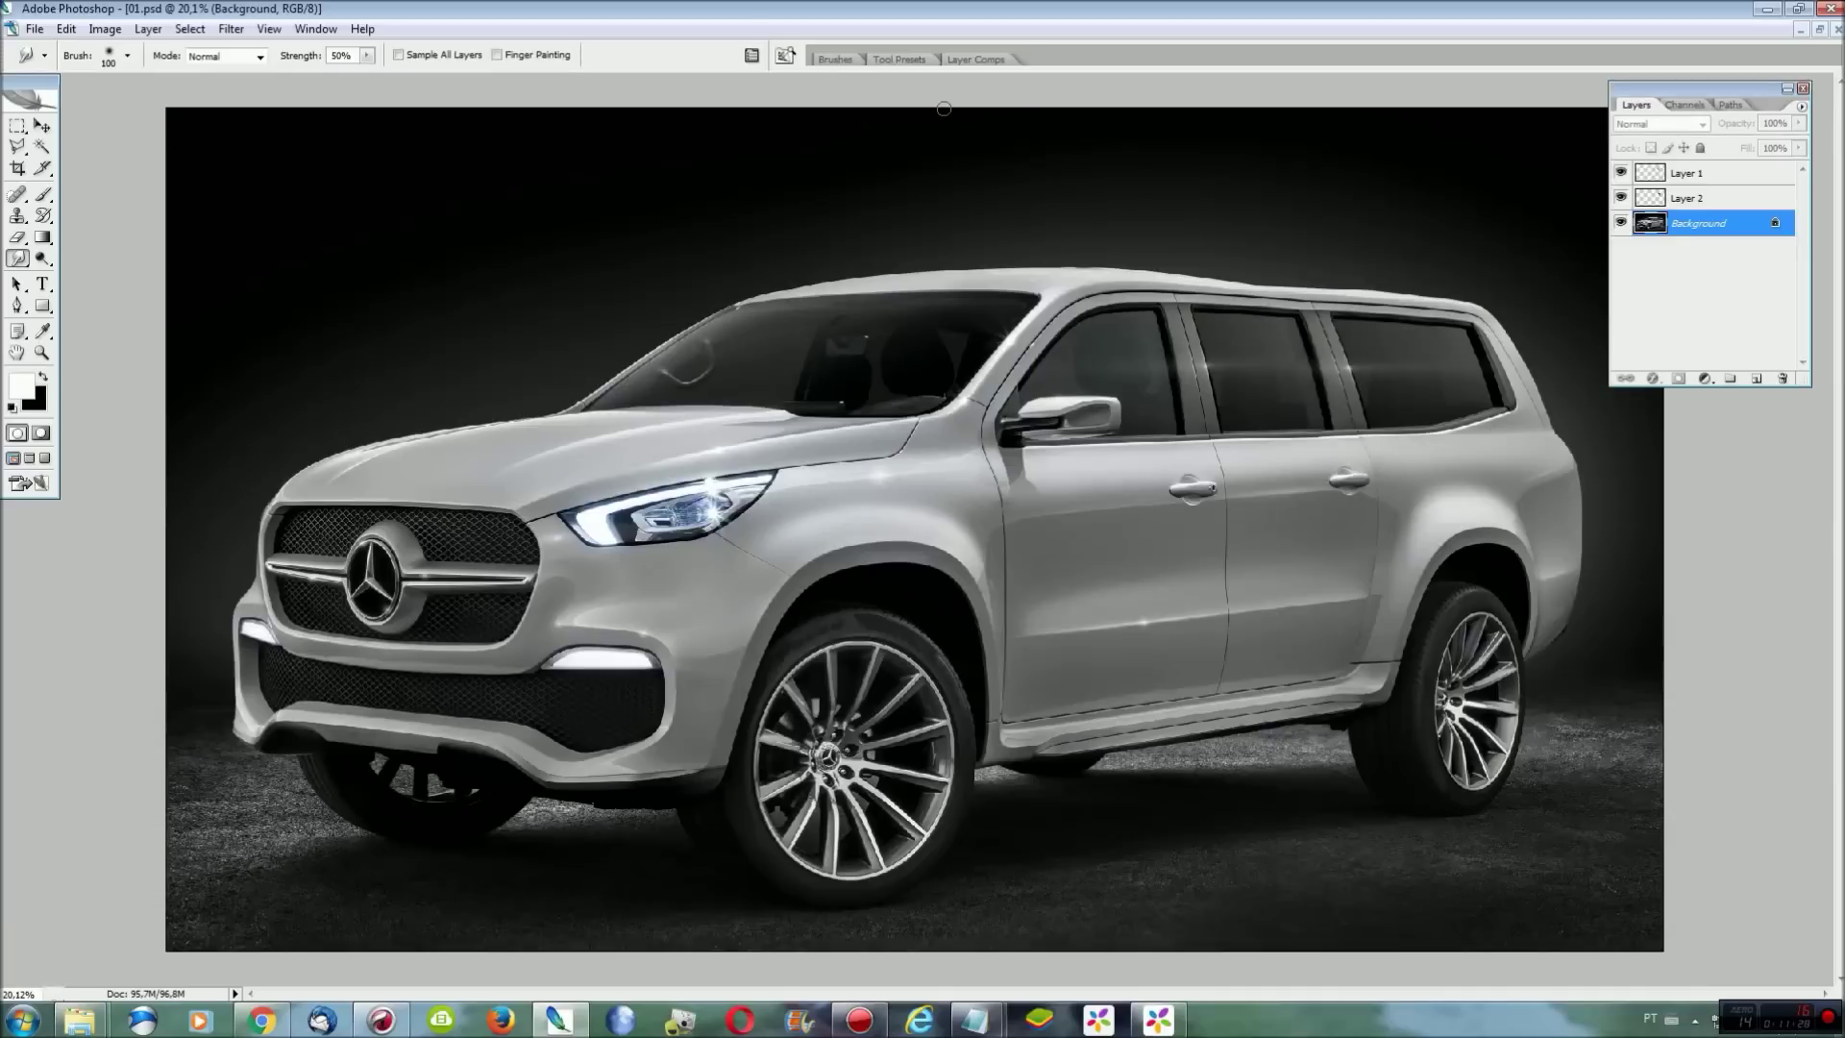
pyautogui.hotkey('ctrl', 'shift', 'e')
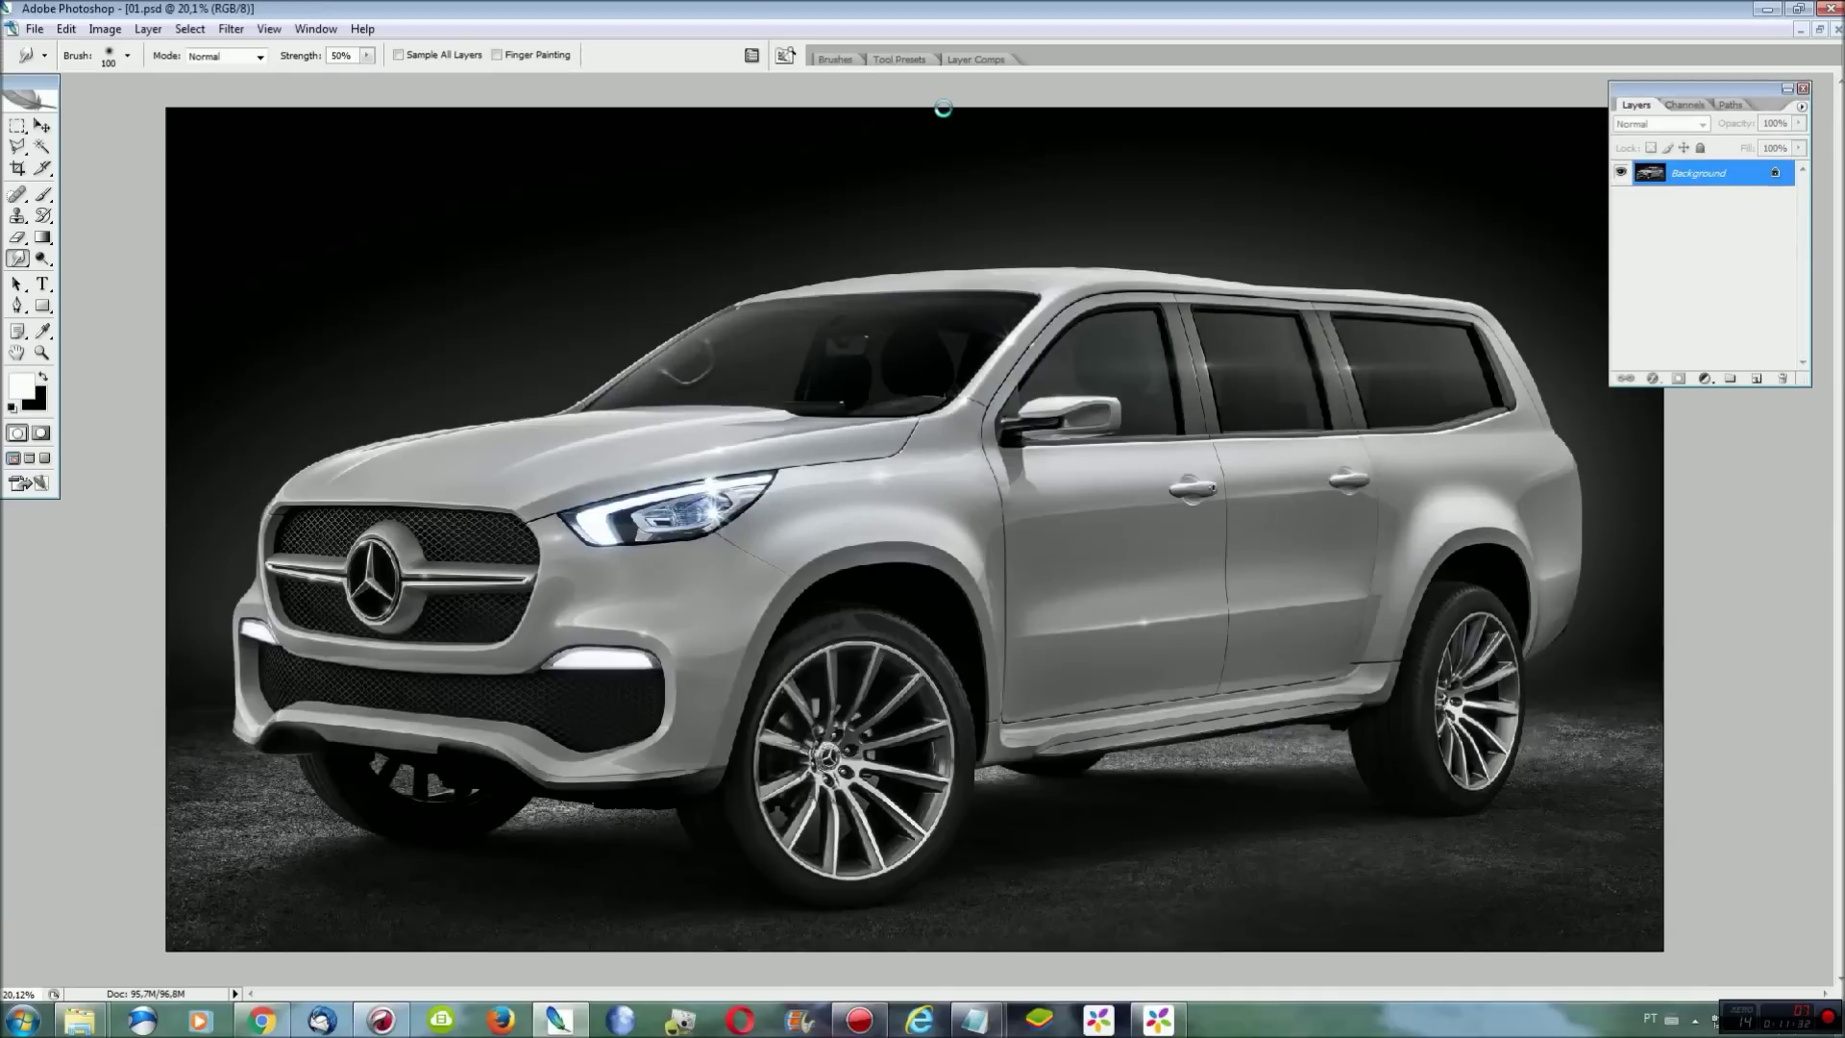
pyautogui.click(1804, 88)
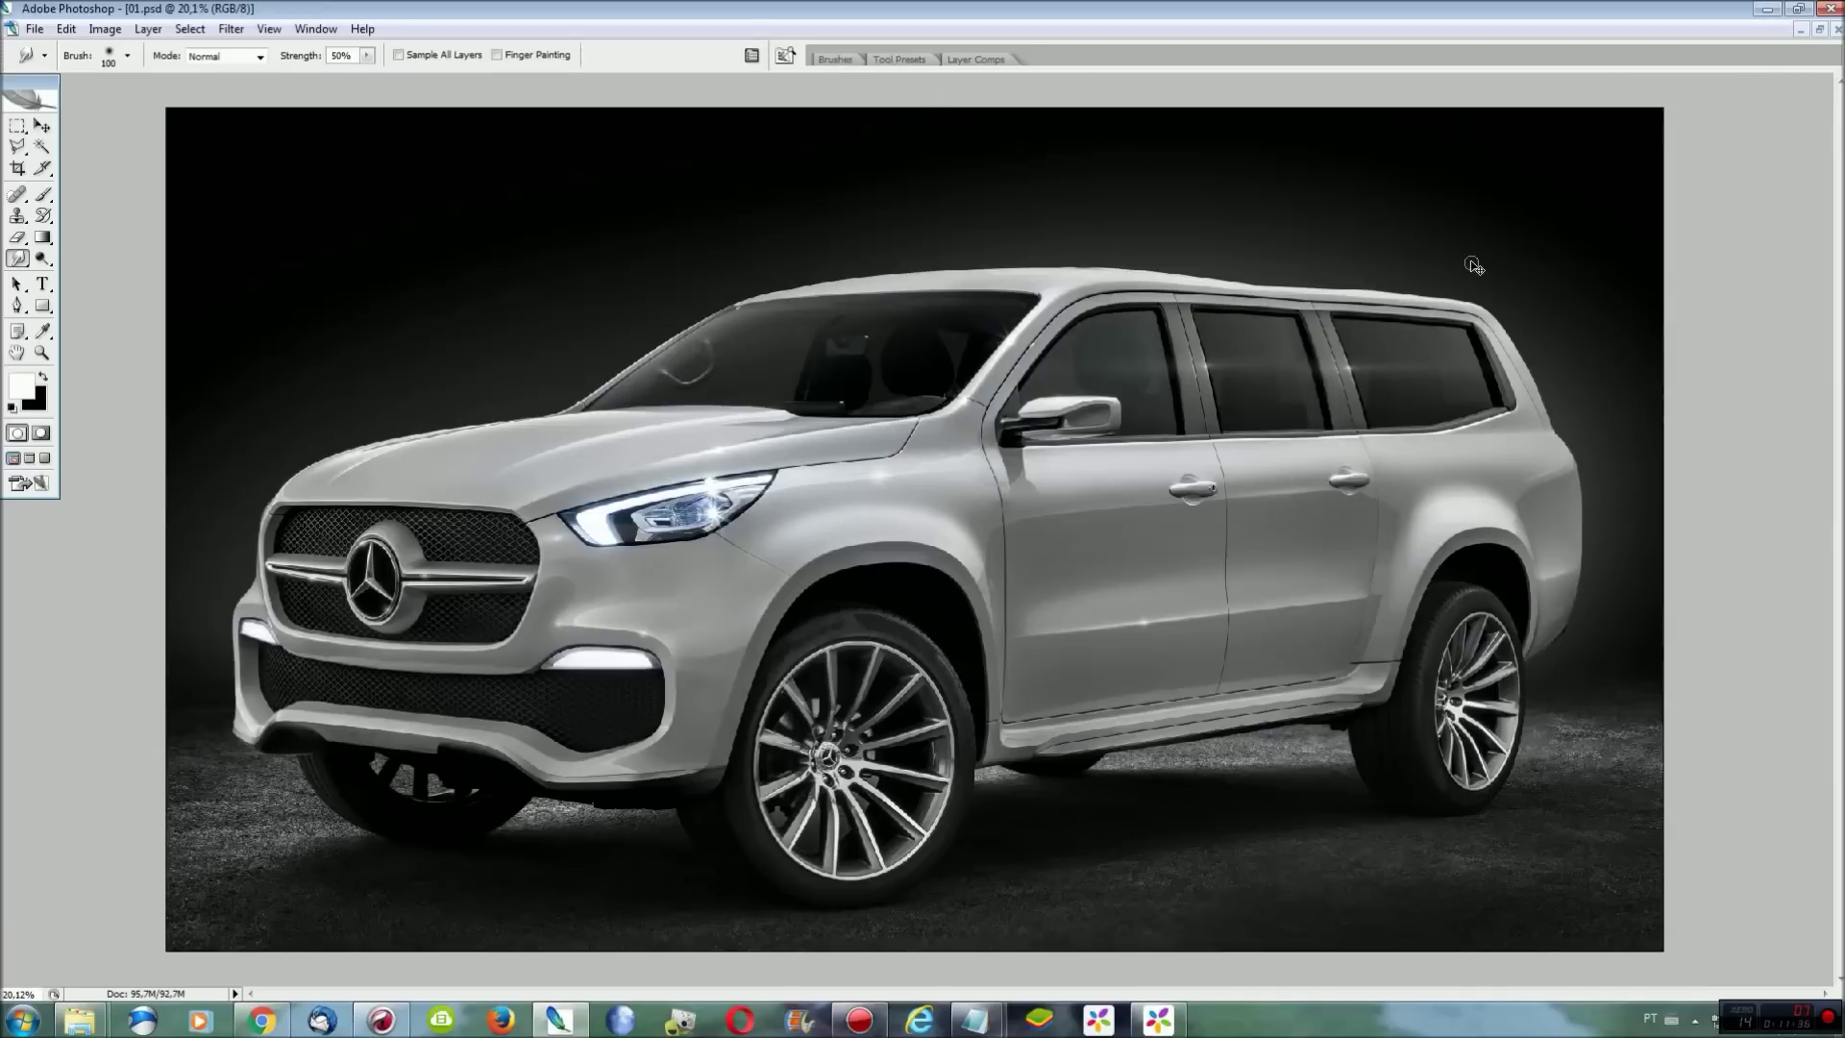
pyautogui.hotkey('ctrl', '+')
pyautogui.hotkey('ctrl', '+')
pyautogui.hotkey('ctrl', '+')
pyautogui.hotkey('ctrl', '+')
# Zoom in on the rear windows and copy the rear pillar area onto a new layer.
pyautogui.hscroll(10, 1474, 885)
pyautogui.hscroll(8, 1500, 646)
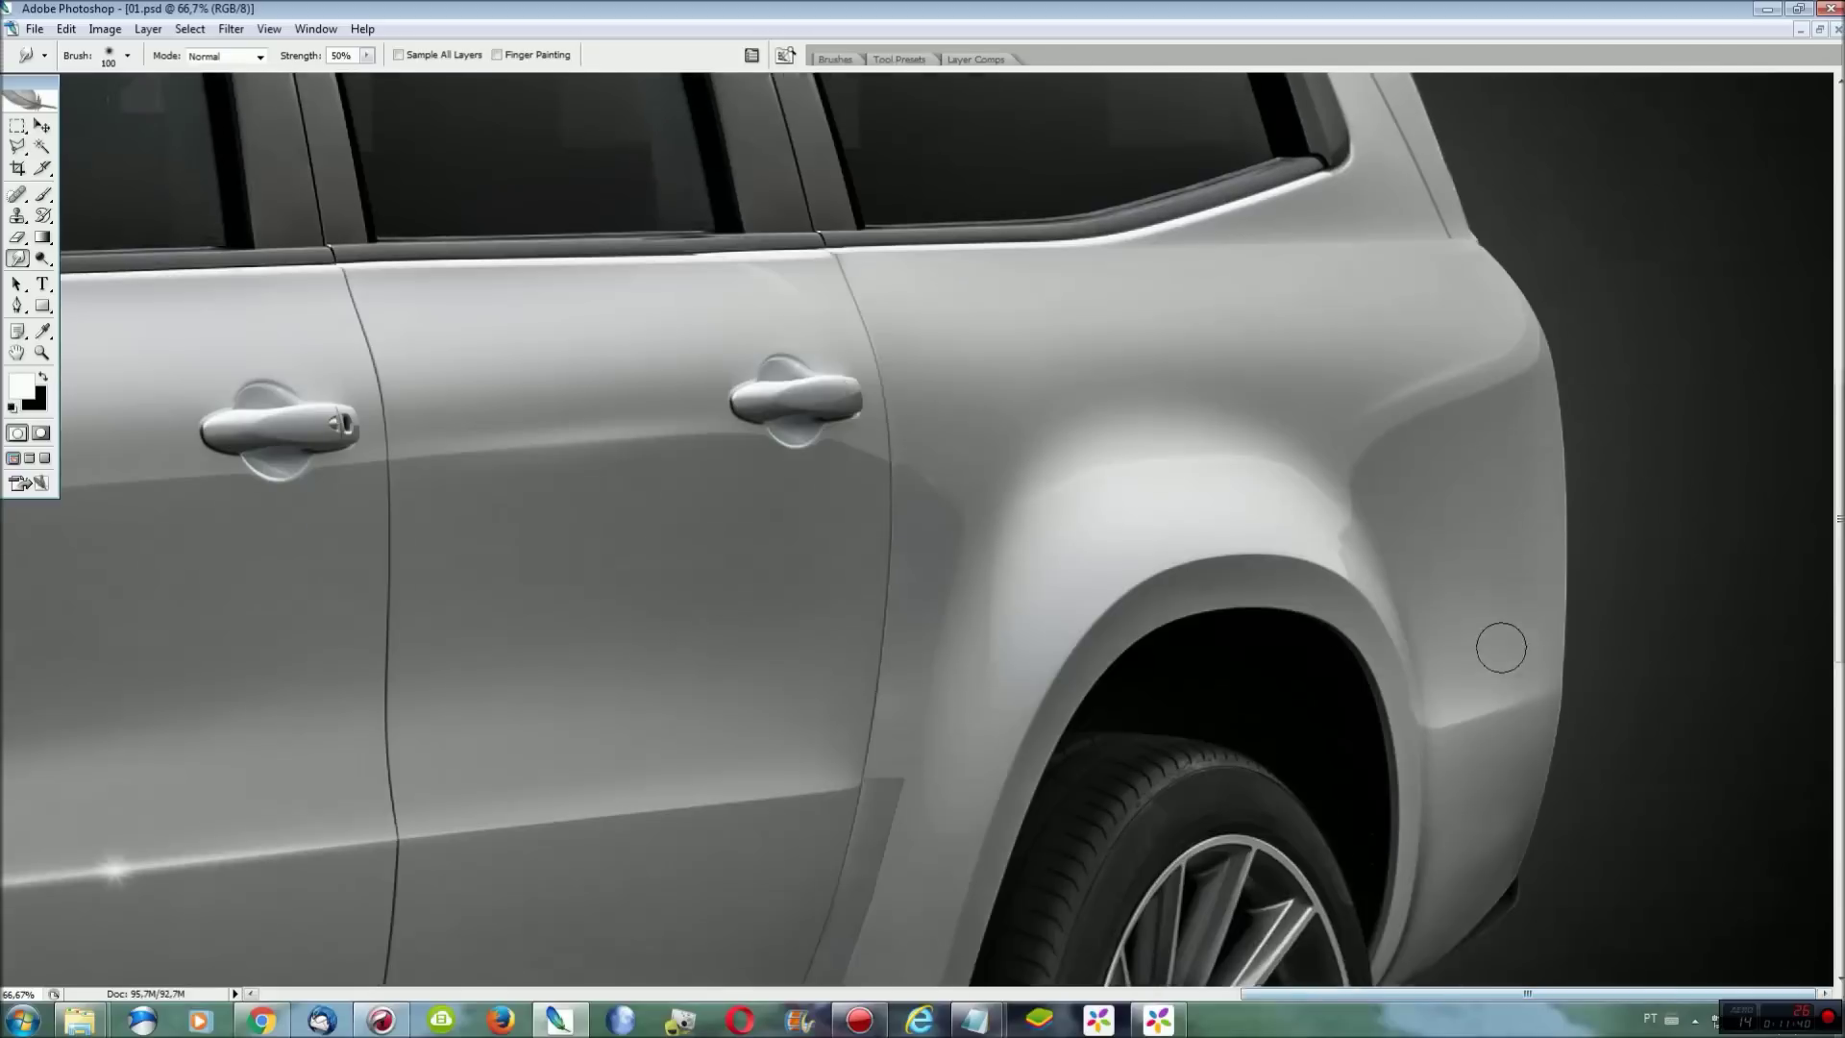
pyautogui.scroll(3, 1500, 647)
pyautogui.scroll(2, 1474, 647)
pyautogui.hotkey('ctrl', '+')
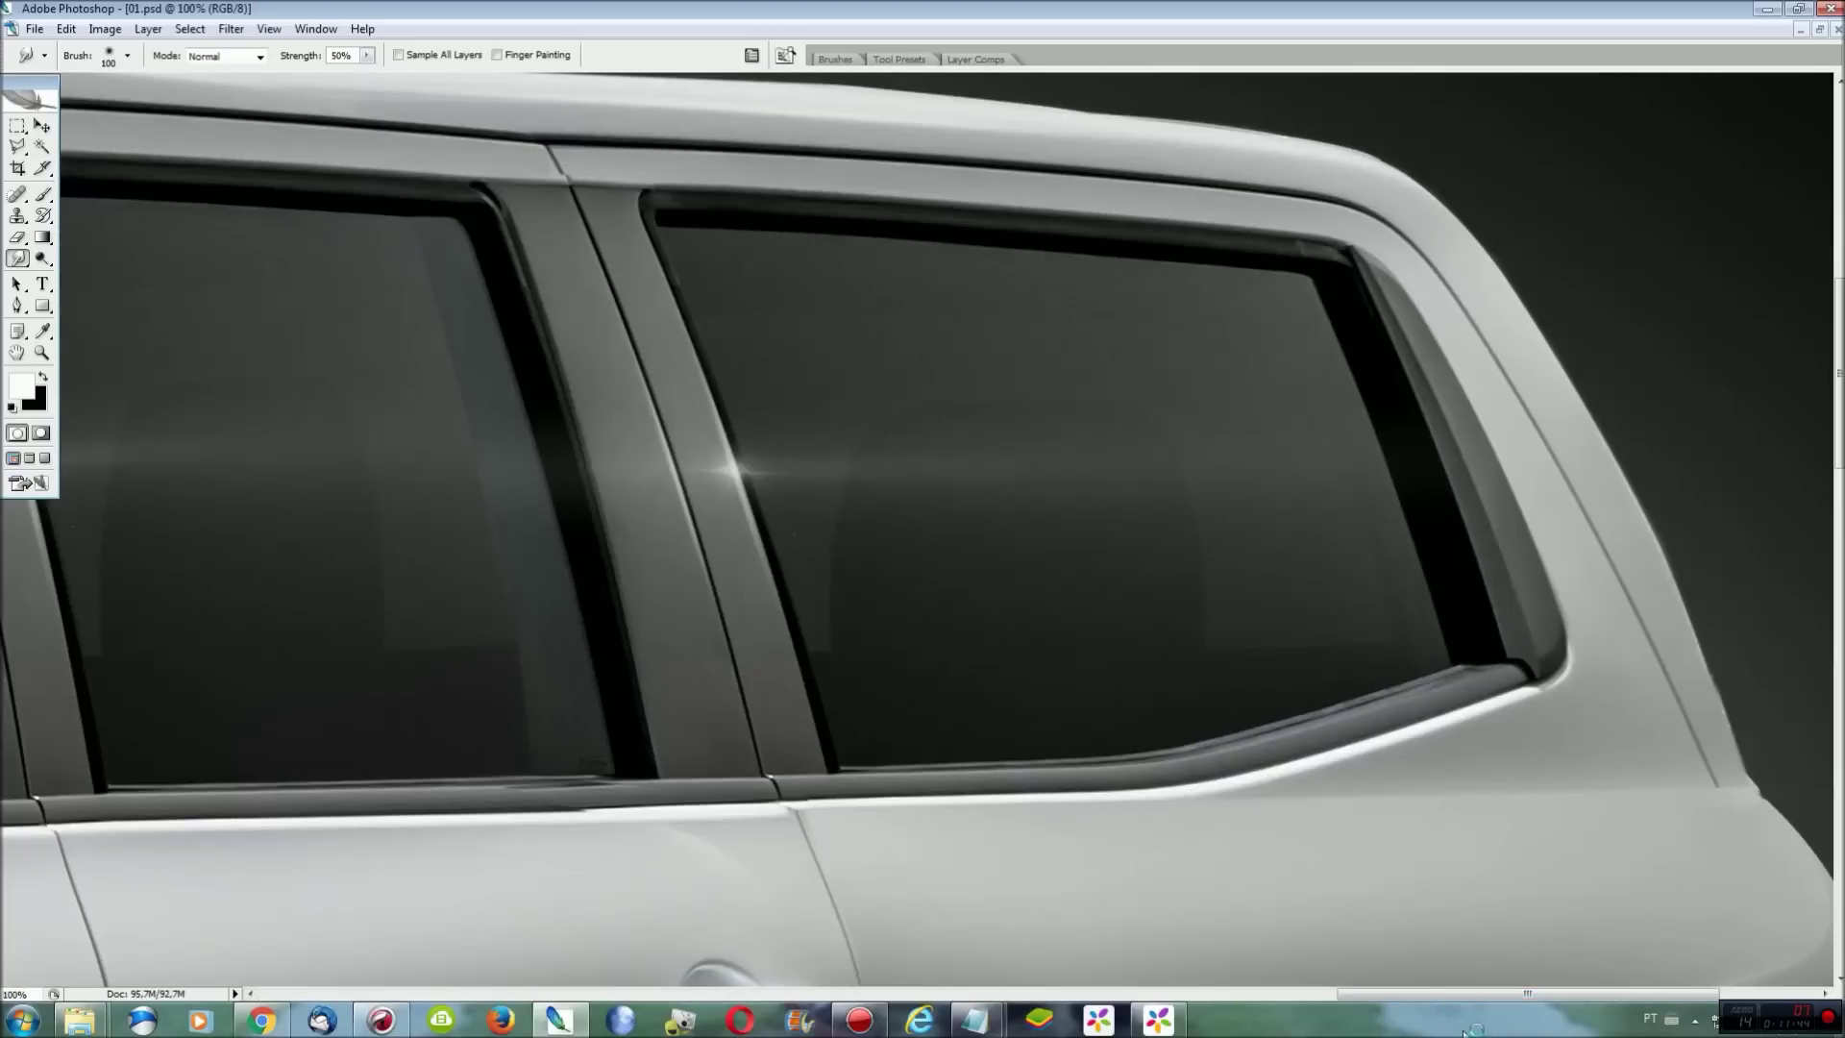
pyautogui.moveTo(1464, 996); pyautogui.dragTo(1514, 995)
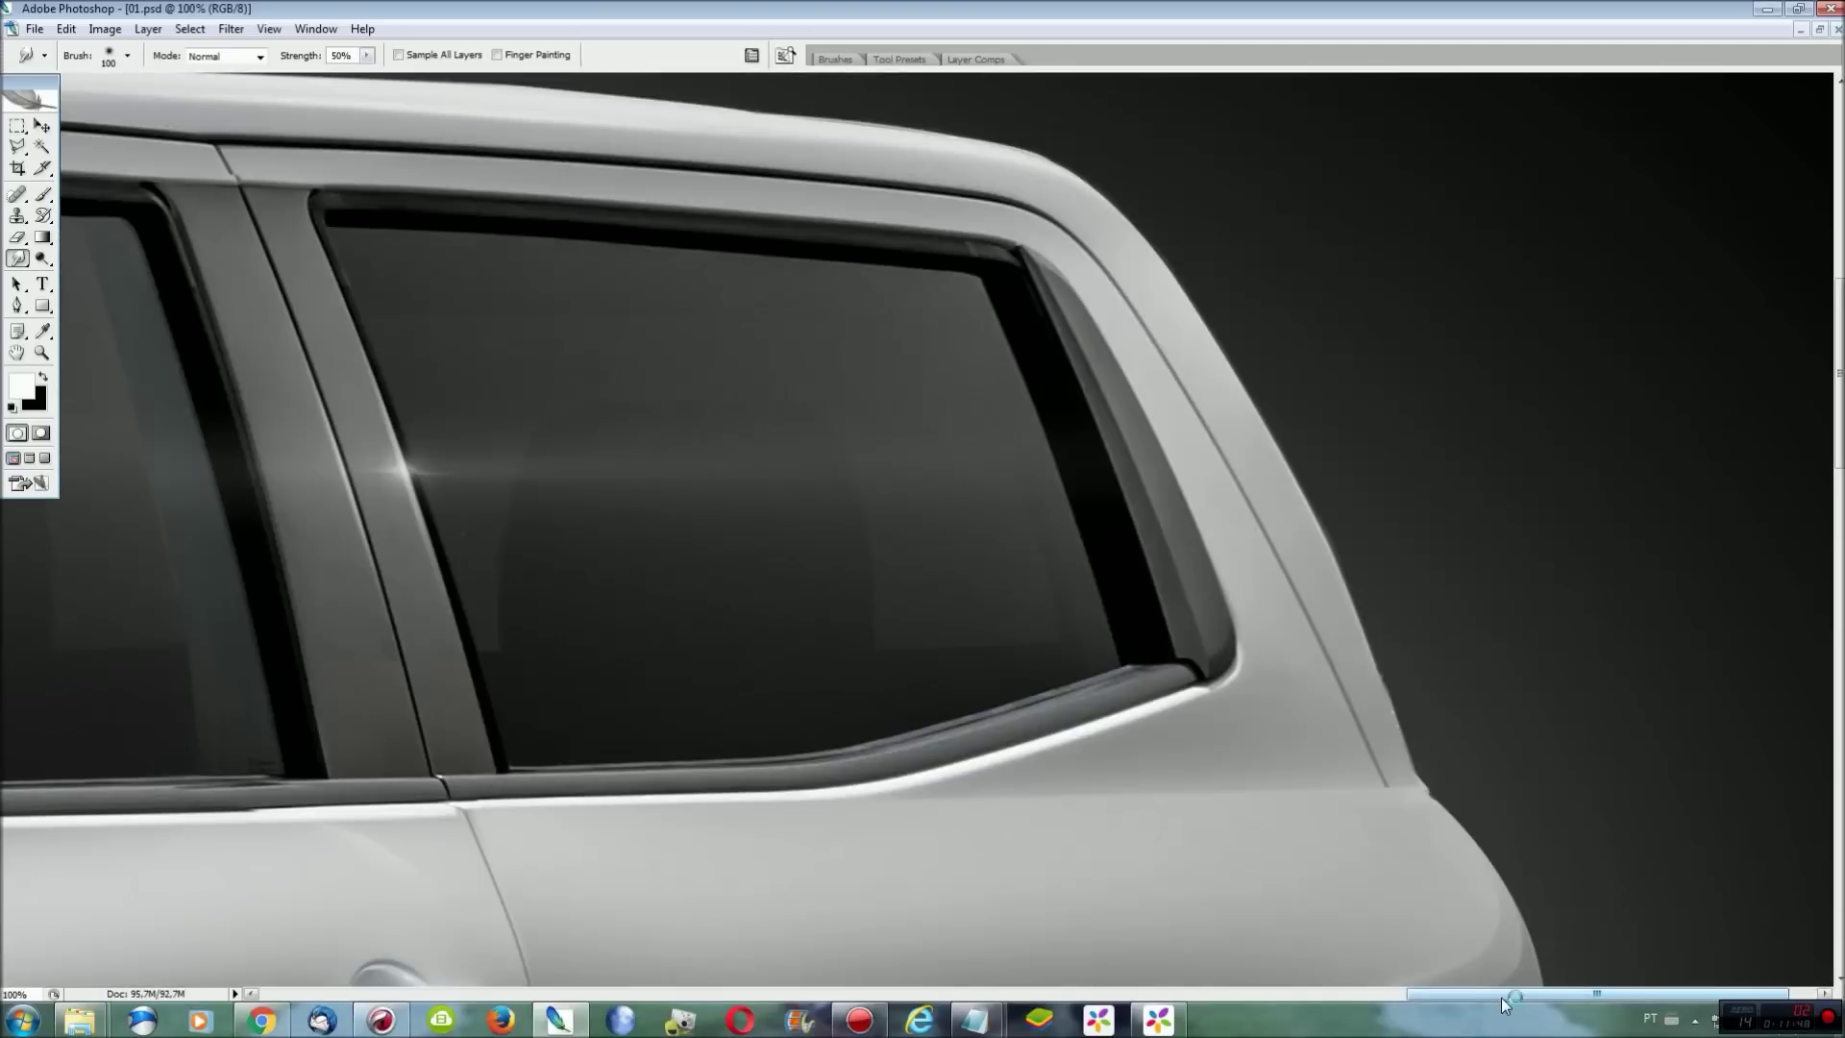
pyautogui.scroll(-2, 1328, 765)
pyautogui.press('l')
pyautogui.scroll(2, 1358, 489)
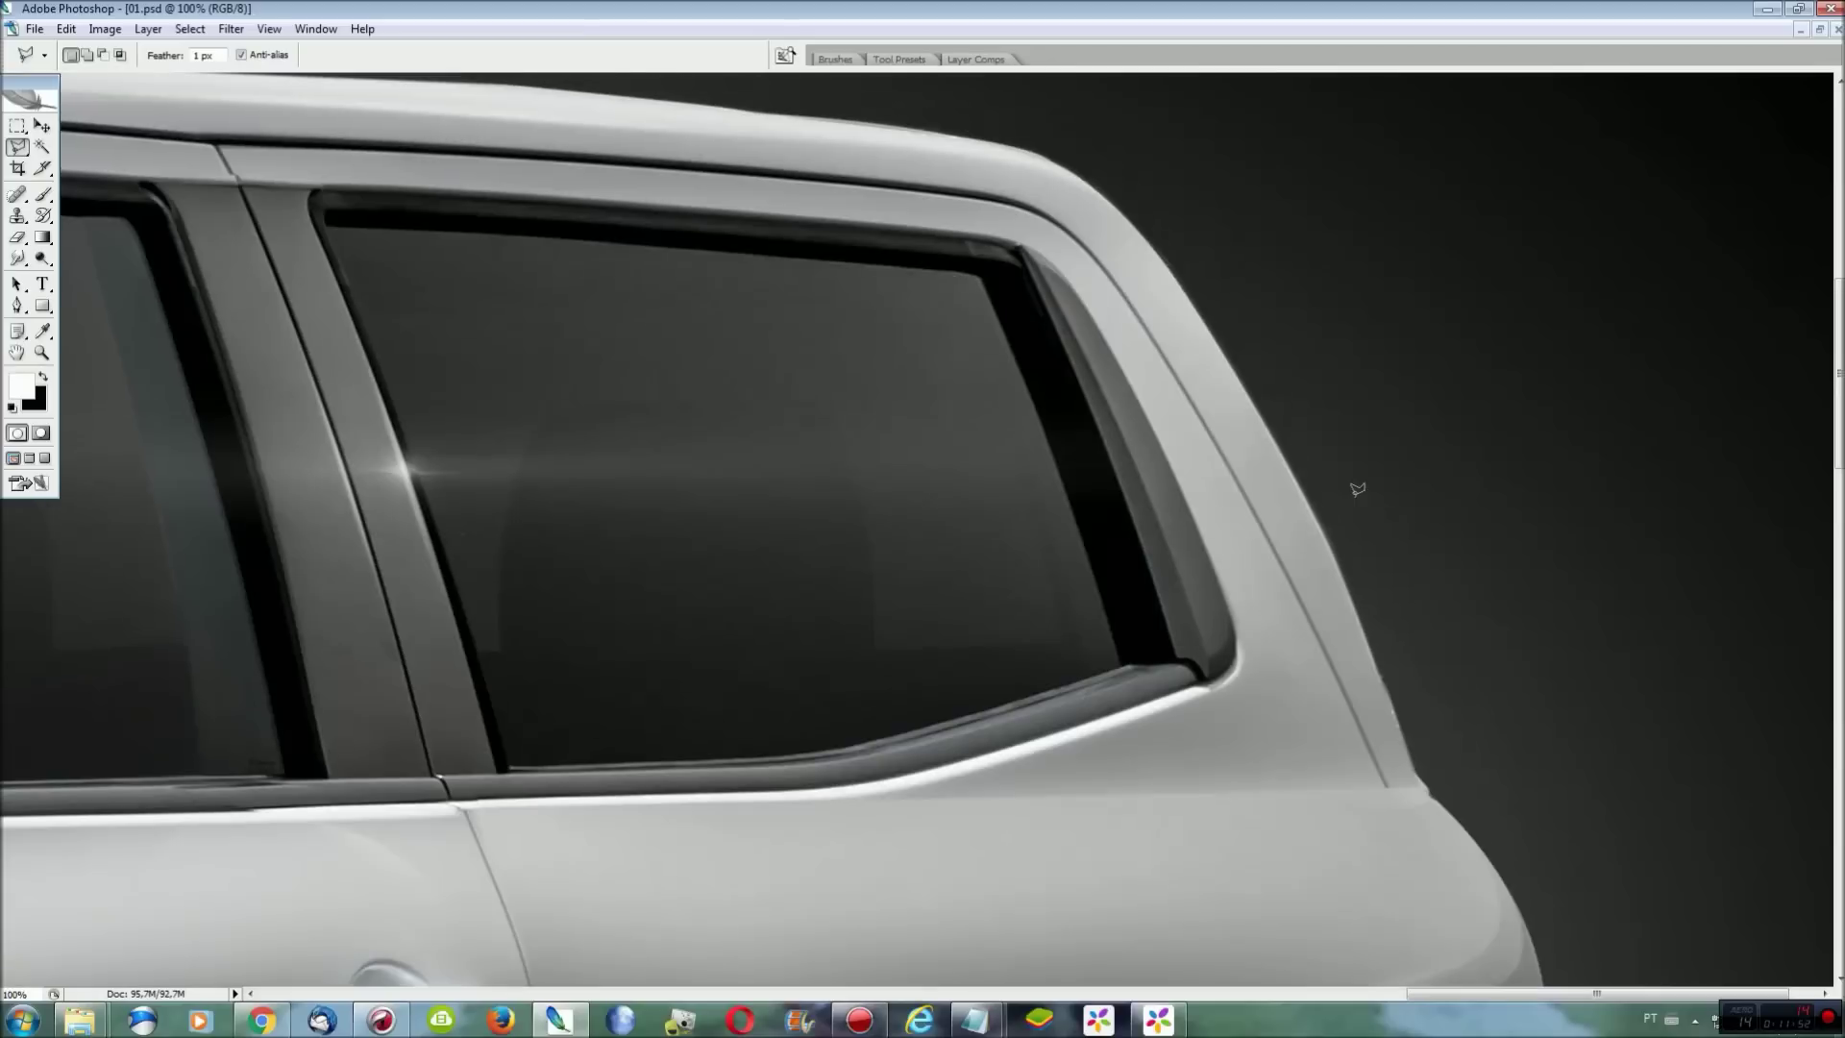
pyautogui.click(1068, 252)
pyautogui.click(1223, 556)
pyautogui.click(1090, 251)
pyautogui.hotkey('ctrl', 'j')
pyautogui.hotkey('ctrl', 't')
pyautogui.press('Return')
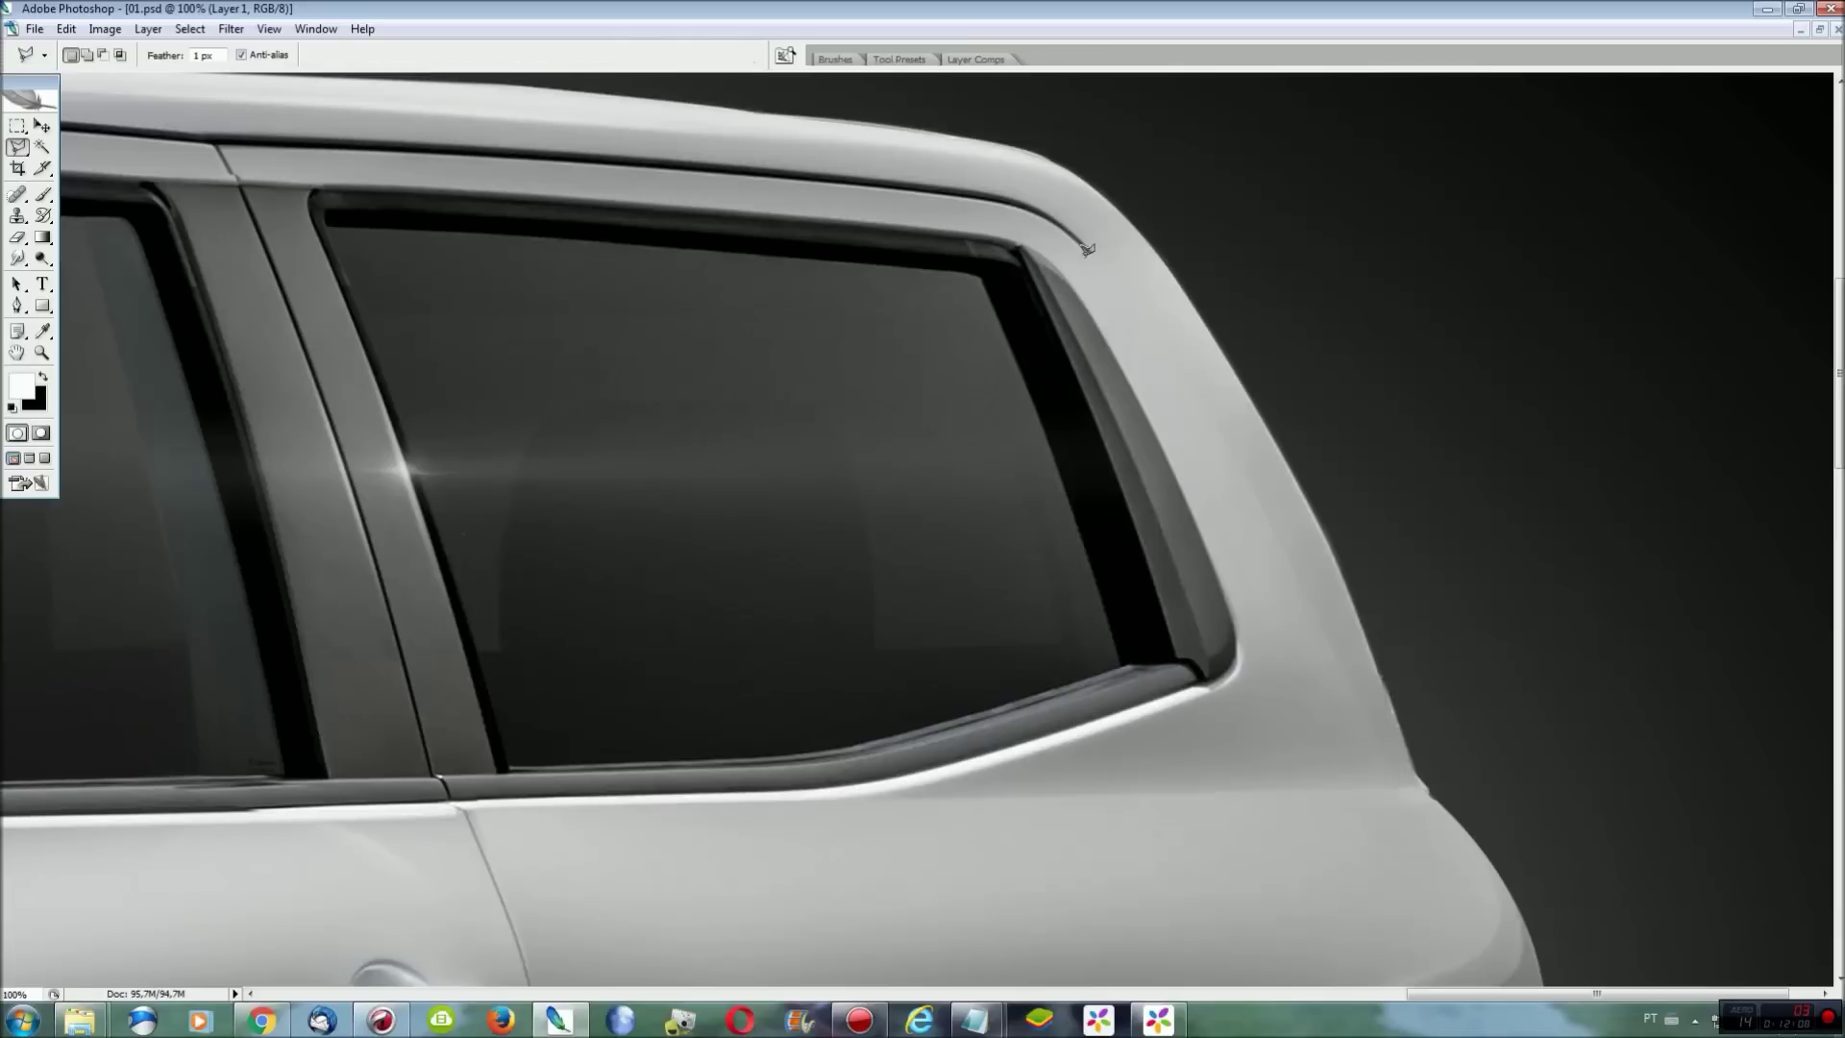
# Lasso the roof trim above the rear window, smear its dark groove into the roof, and deselect.
pyautogui.scroll(3, 1087, 251)
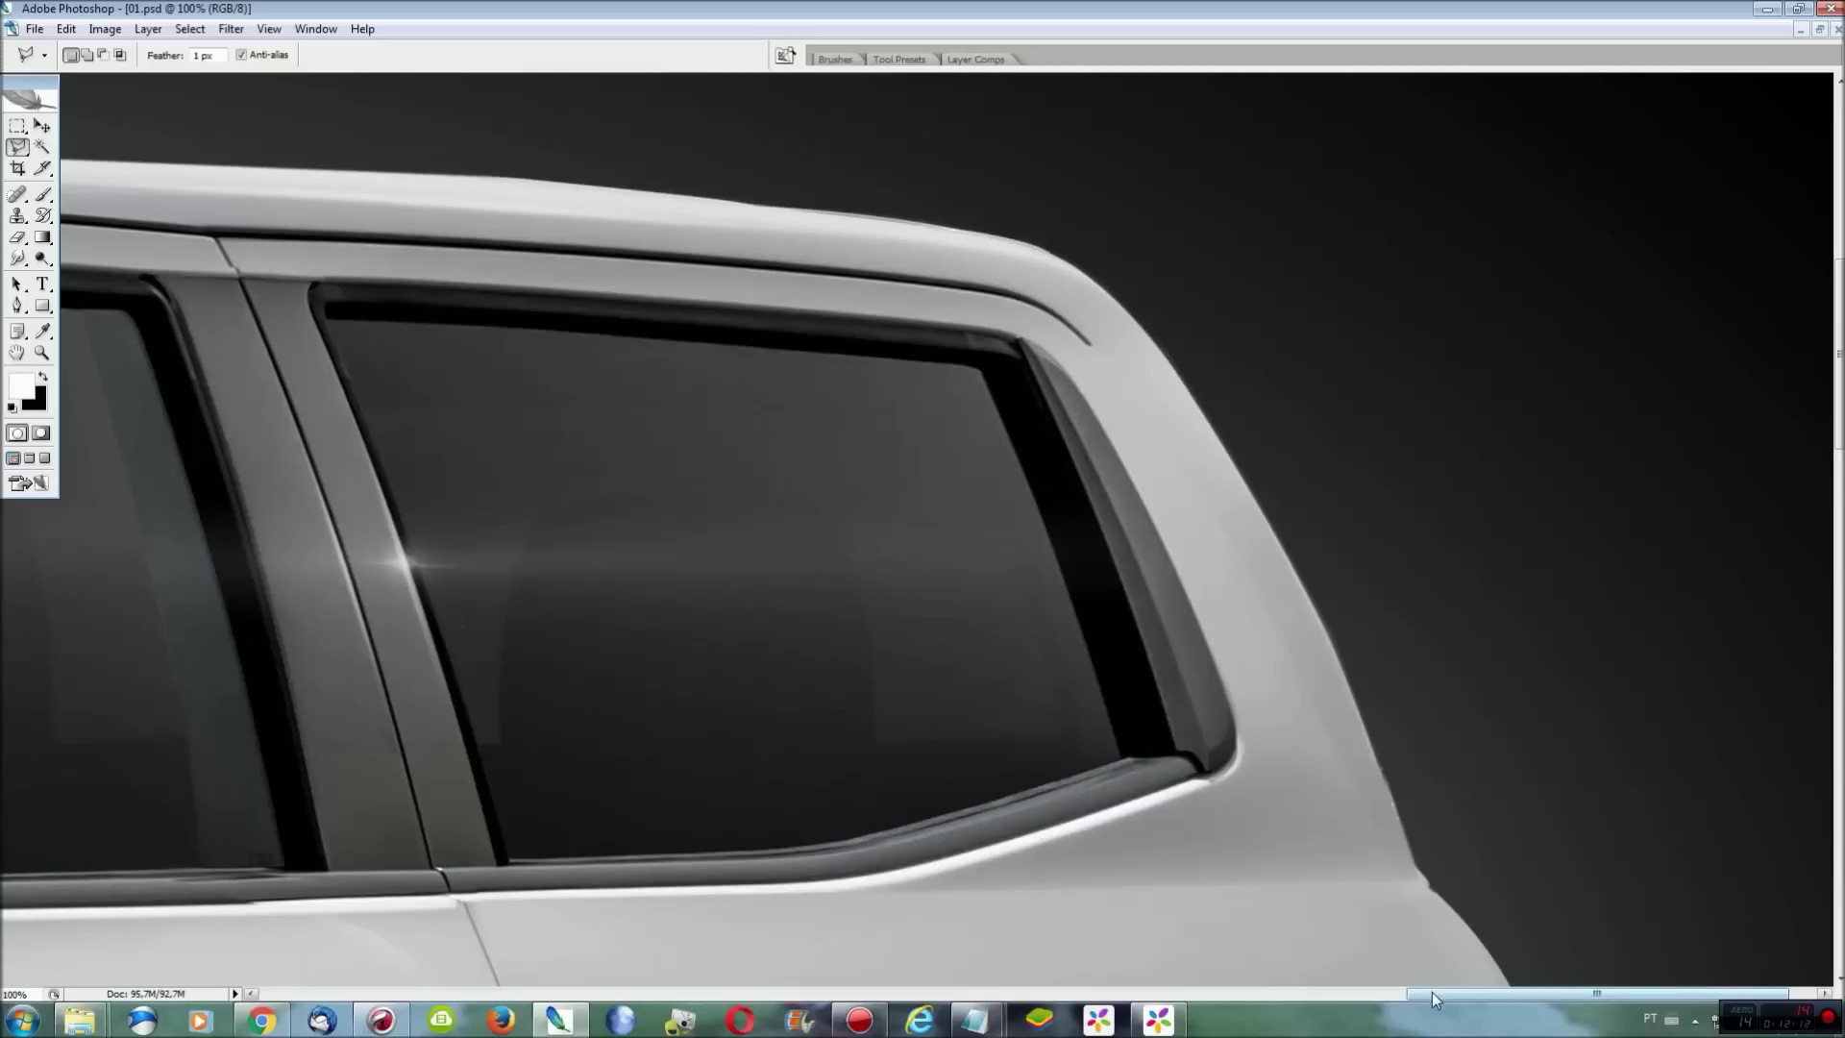
pyautogui.moveTo(1432, 992); pyautogui.dragTo(1388, 992)
pyautogui.scroll(5, 1241, 615)
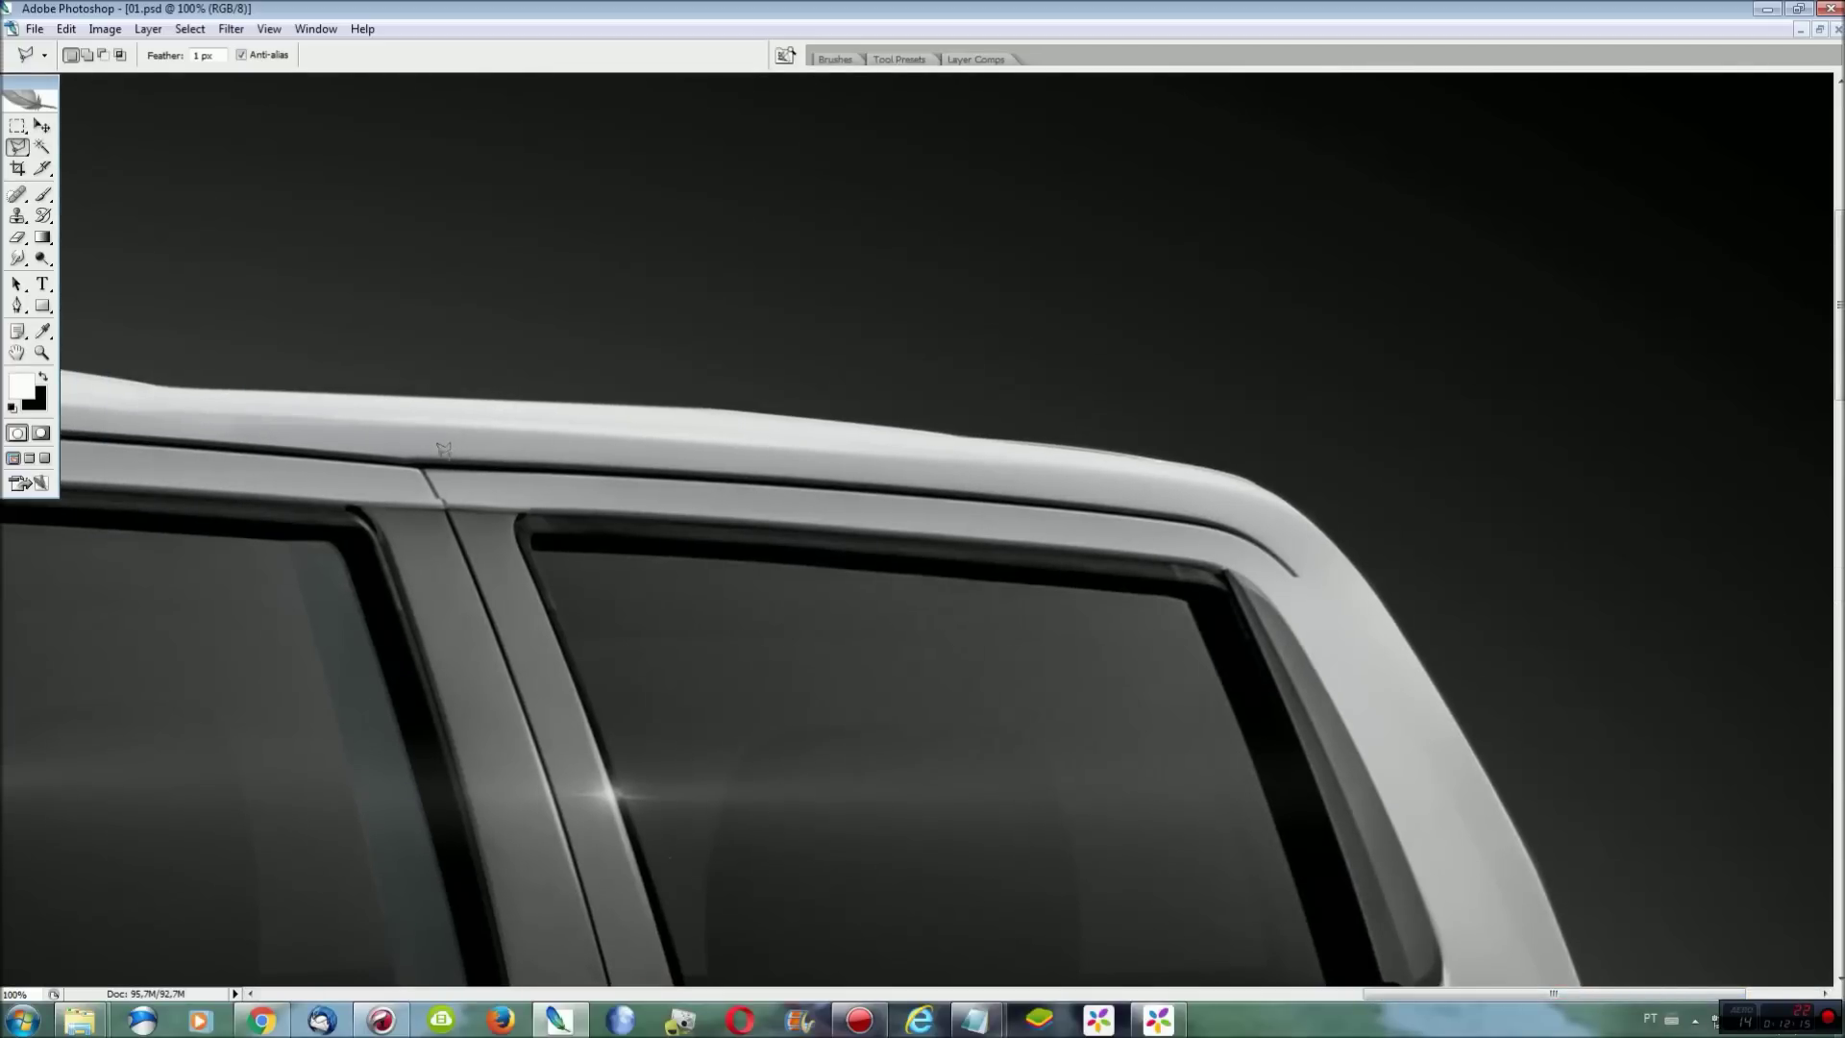
pyautogui.click(445, 492)
pyautogui.click(1192, 549)
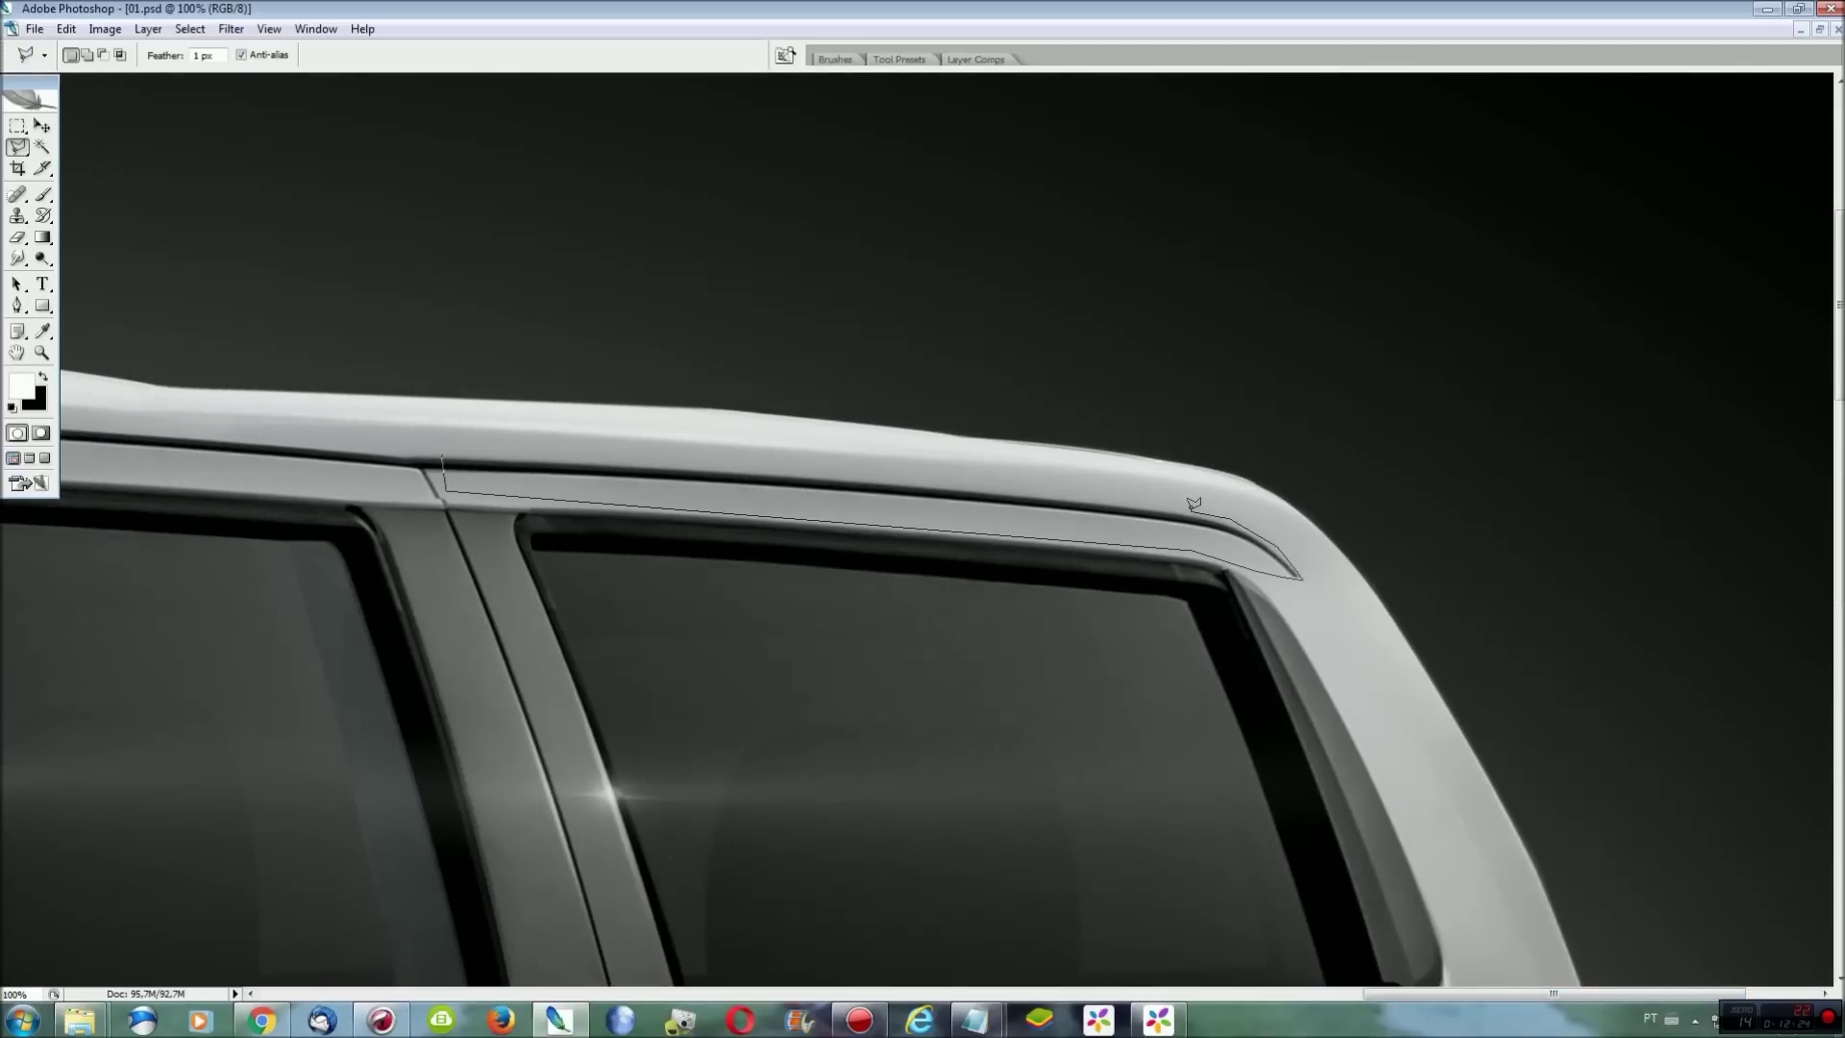
pyautogui.click(1012, 485)
pyautogui.click(447, 447)
pyautogui.press('r')
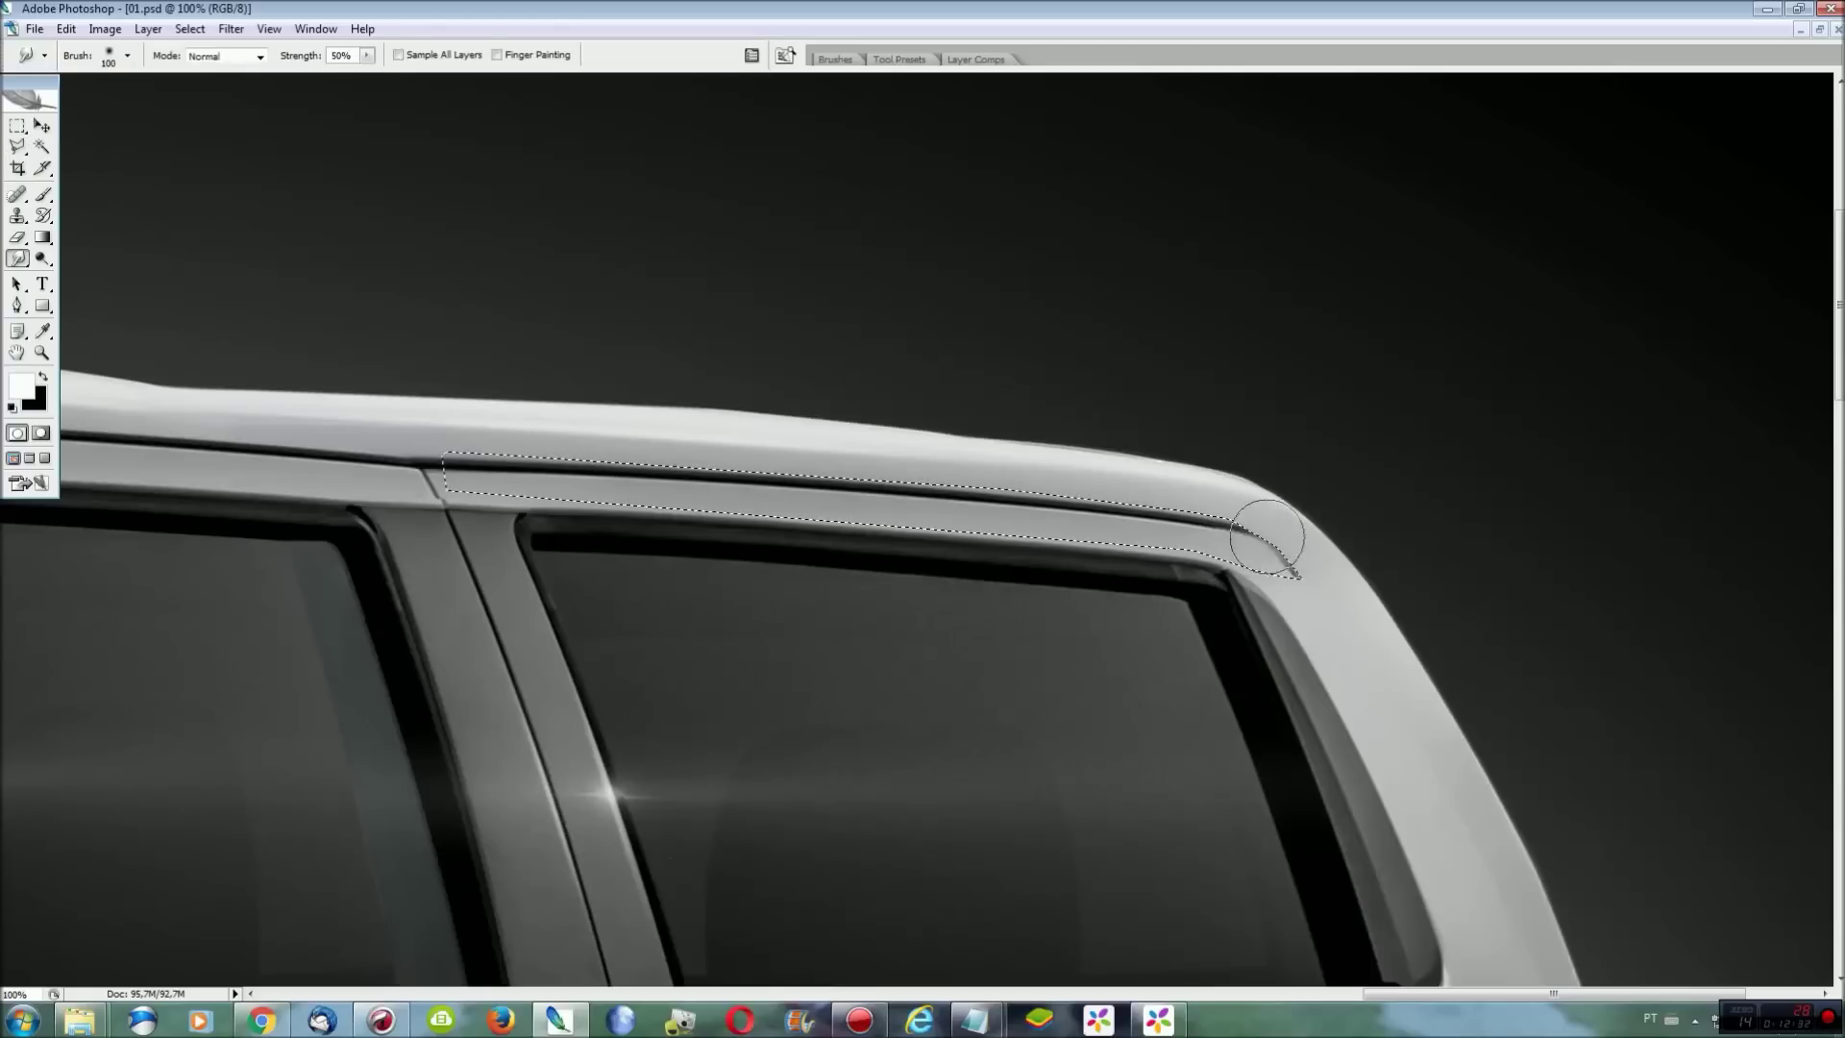
pyautogui.moveTo(1292, 564)
pyautogui.mouseDown()
pyautogui.moveTo(1117, 490)
pyautogui.moveTo(462, 441)
pyautogui.moveTo(481, 452)
pyautogui.mouseUp()
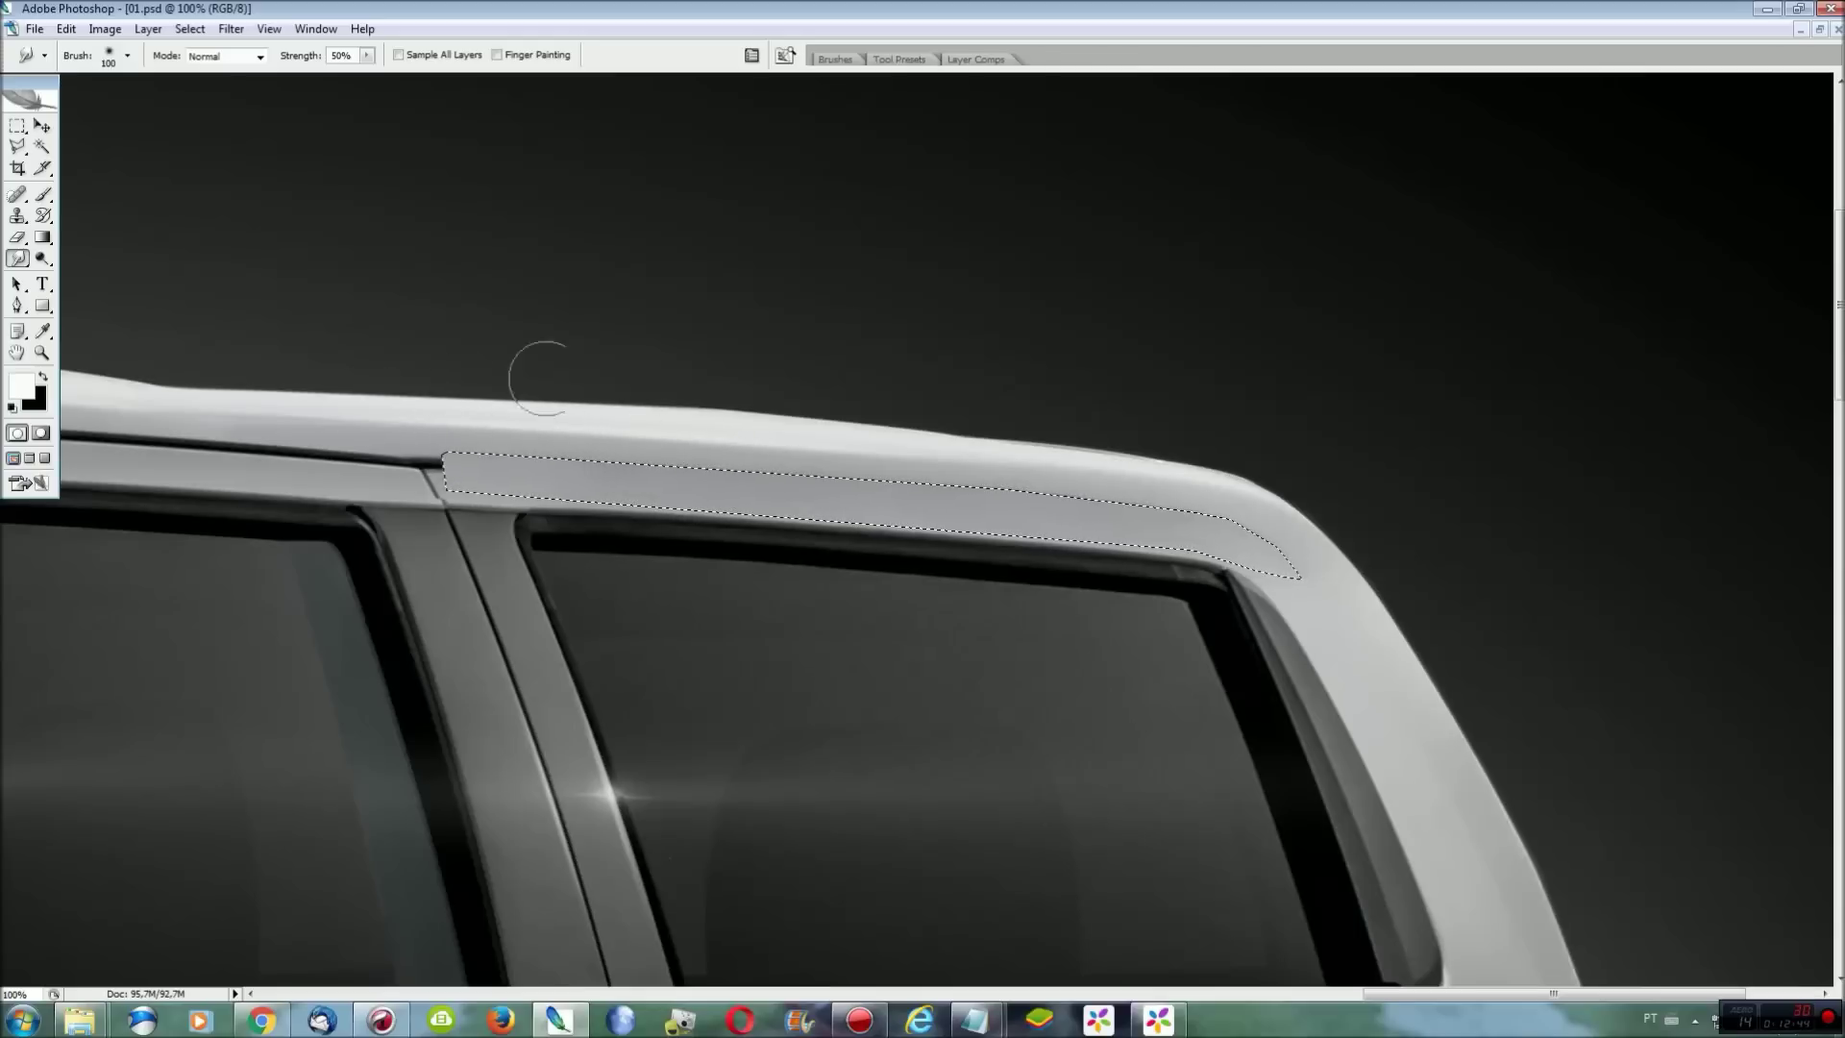
pyautogui.hotkey('ctrl', 'd')
pyautogui.moveTo(1422, 992); pyautogui.dragTo(1247, 983)
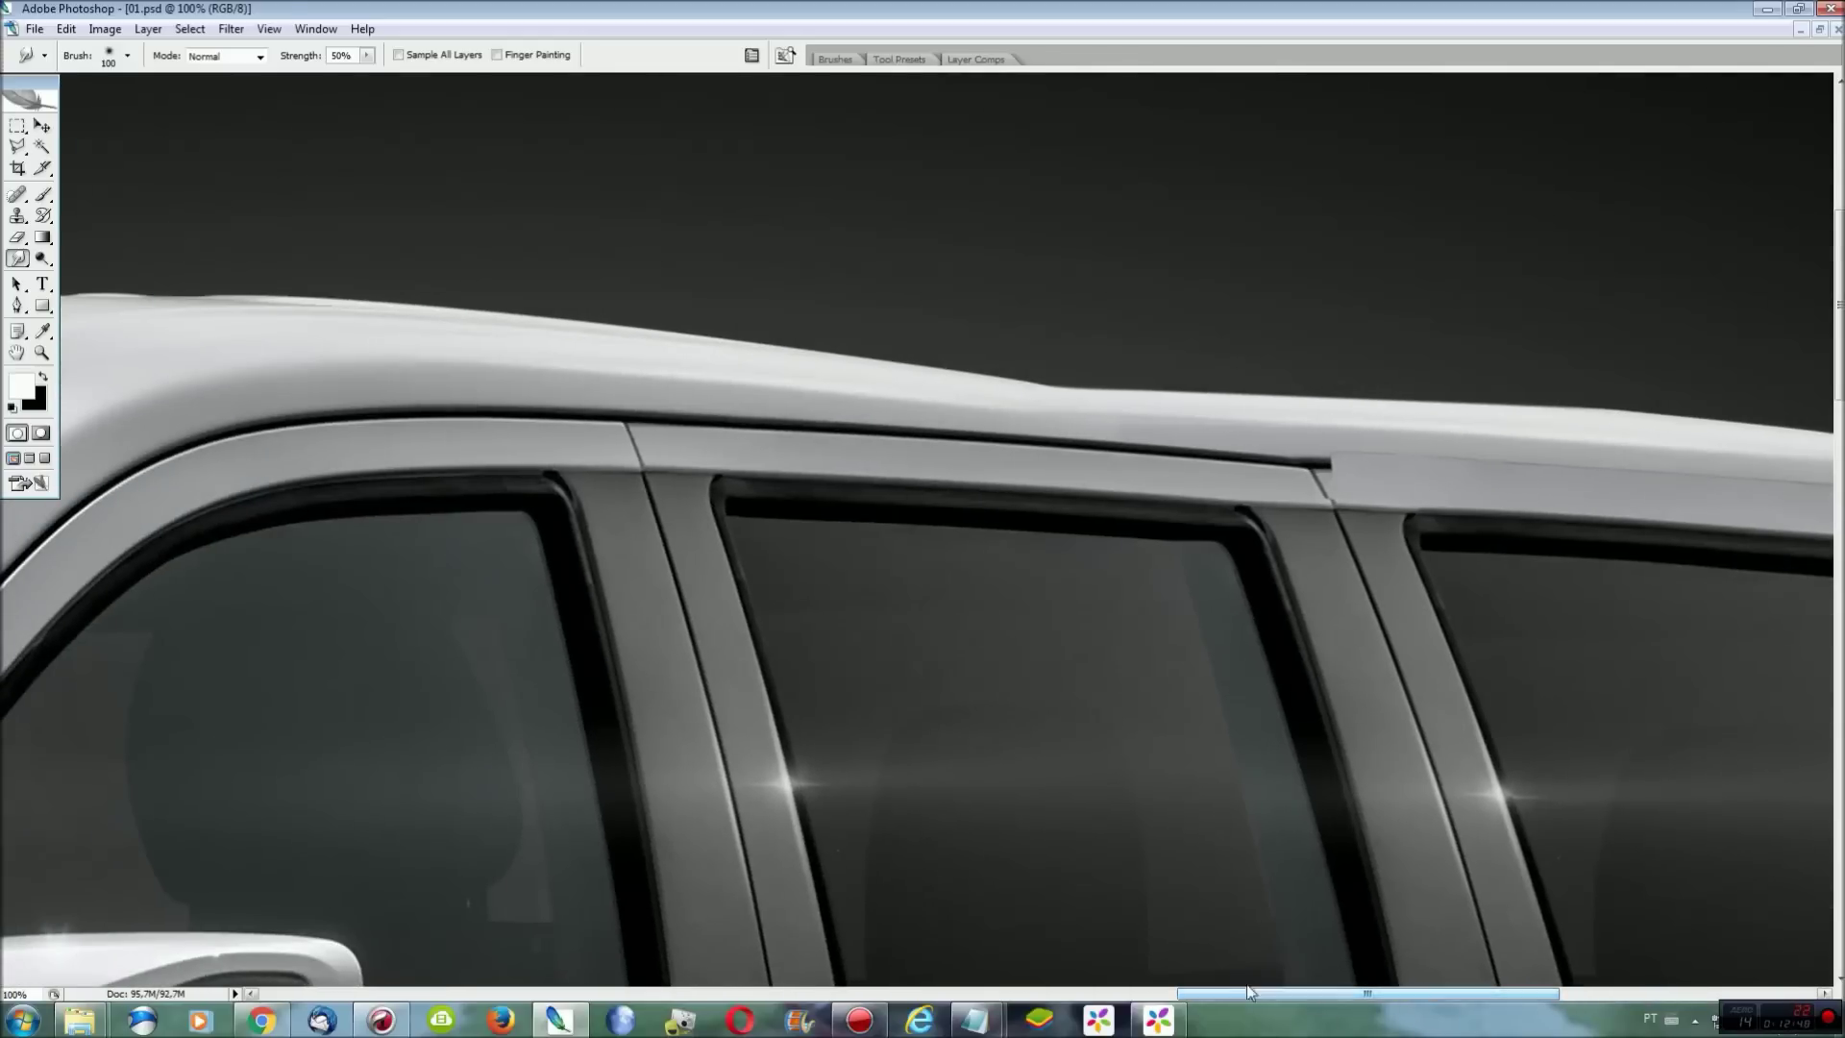
# Paste the copied trim piece, then move and skew it onto the roofline.
pyautogui.hotkey('ctrl', 'v')
pyautogui.hotkey('ctrl', 't')
pyautogui.moveTo(1326, 581); pyautogui.dragTo(1319, 497)
pyautogui.rightClick(810, 441)
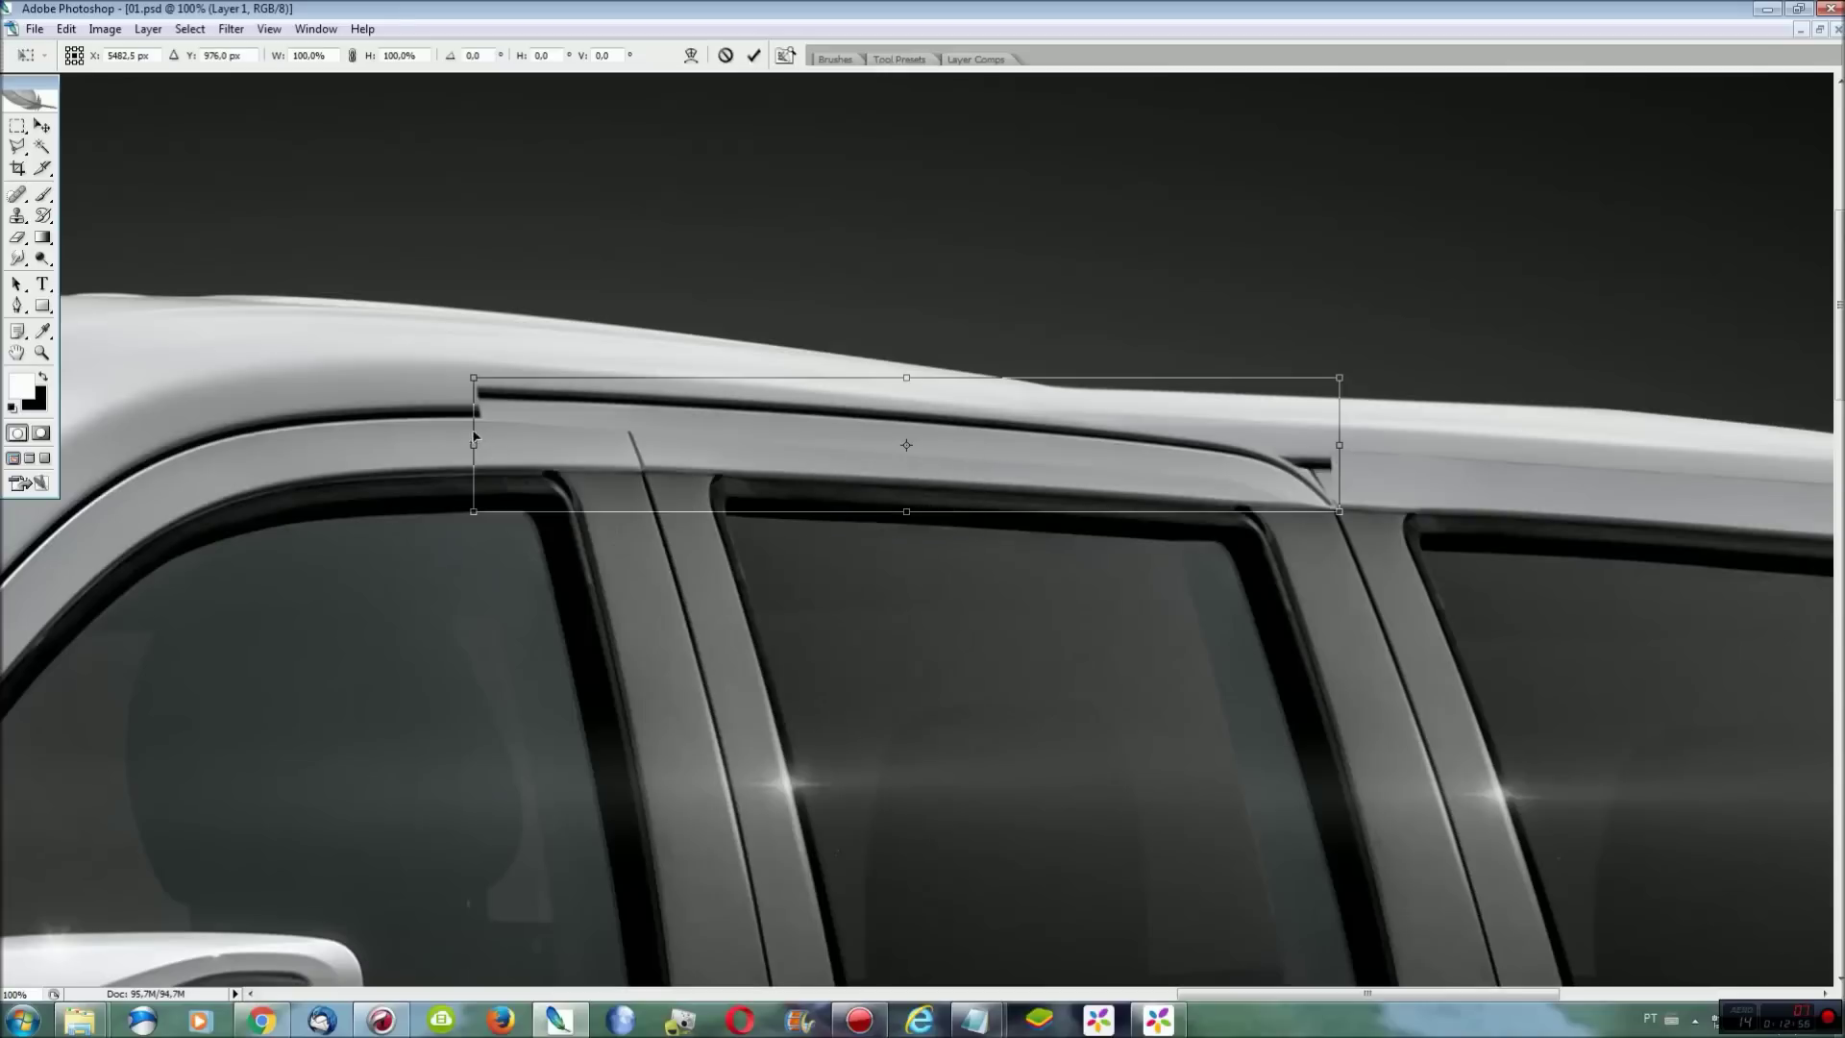
pyautogui.moveTo(475, 443); pyautogui.dragTo(477, 462)
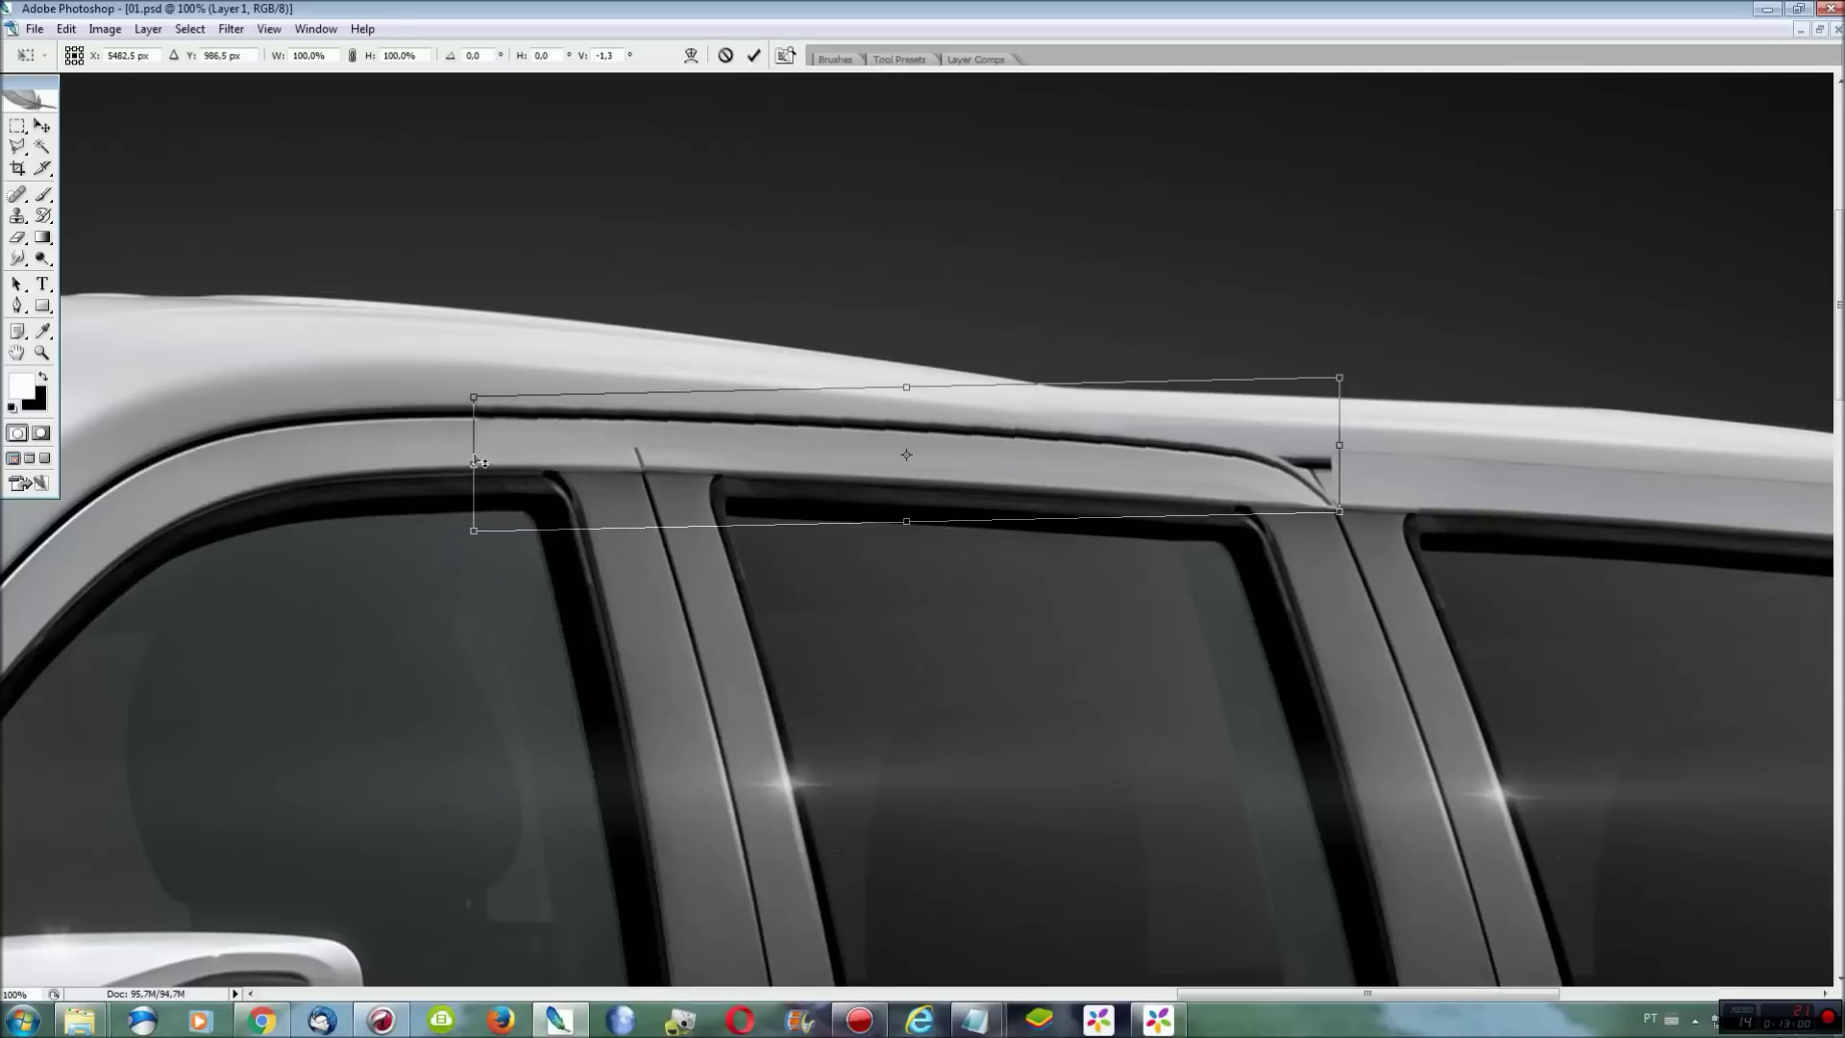
pyautogui.press('Return')
# On the Background layer, smudge the trim junction into the roof, then deselect.
pyautogui.press('r')
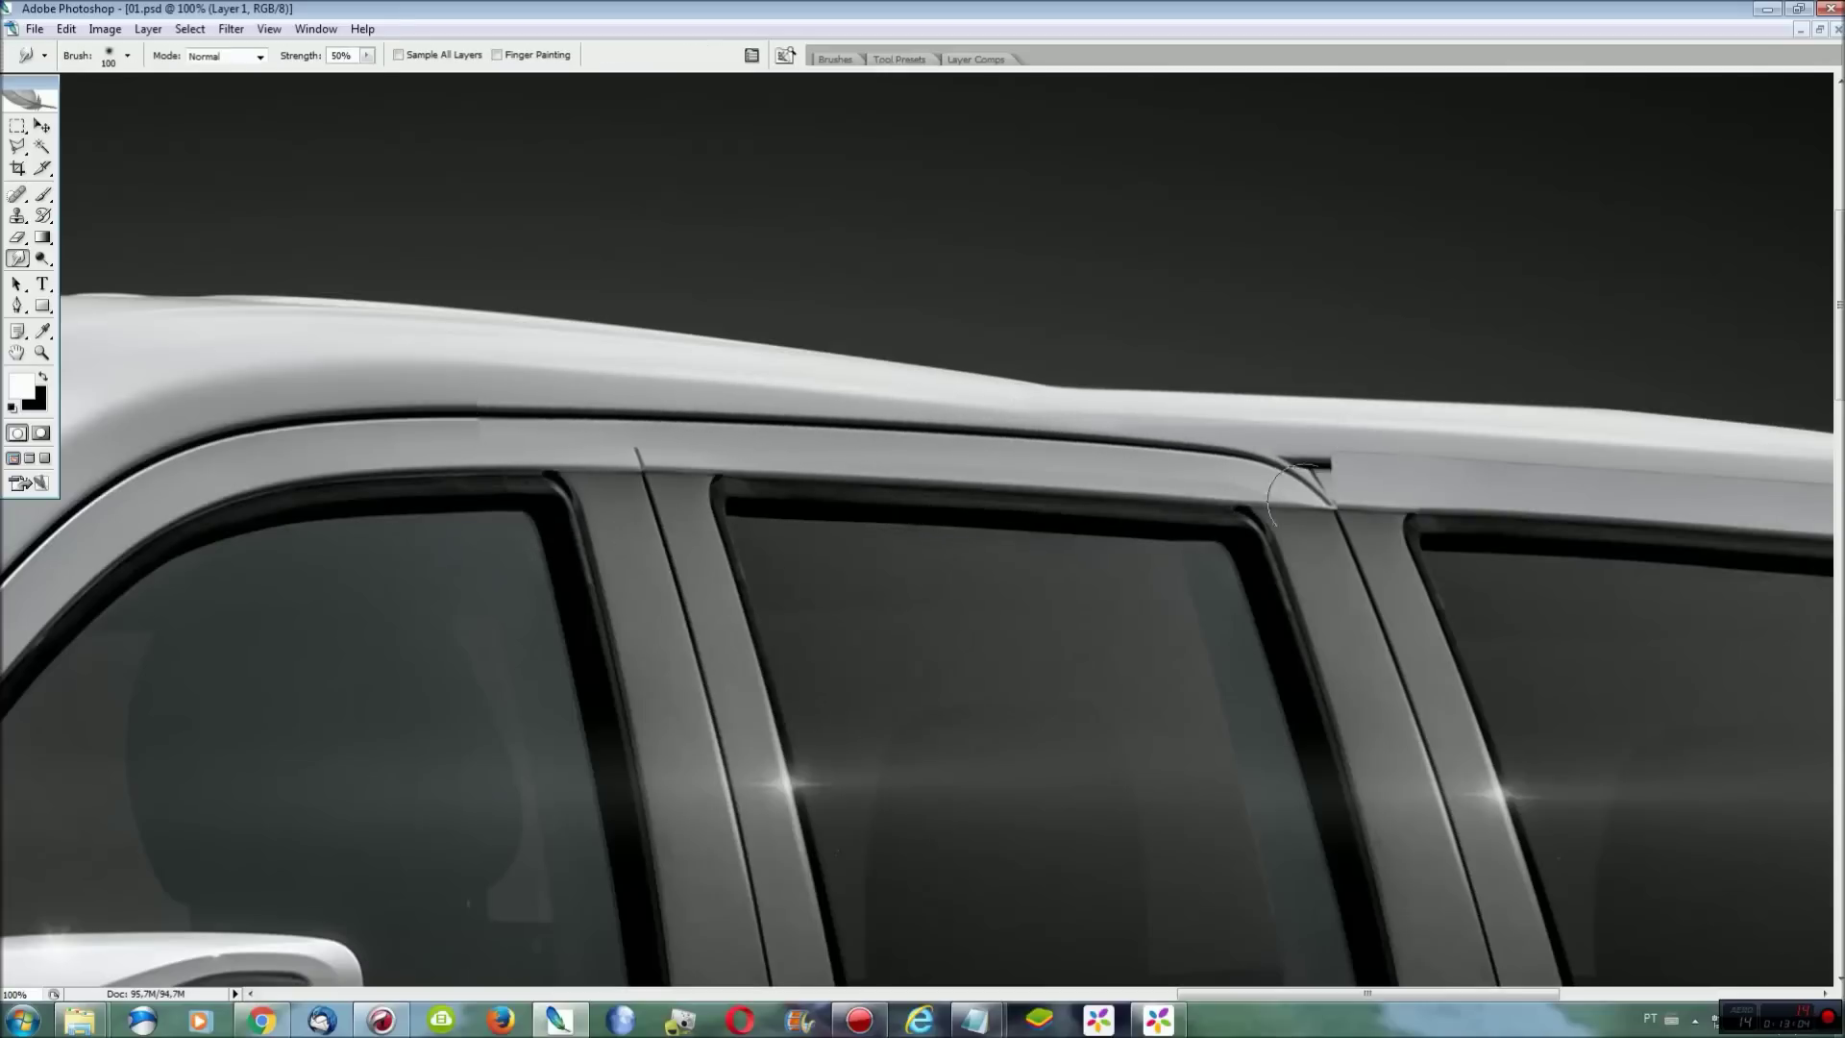
pyautogui.press('F7')
pyautogui.click(1692, 207)
pyautogui.press('F7')
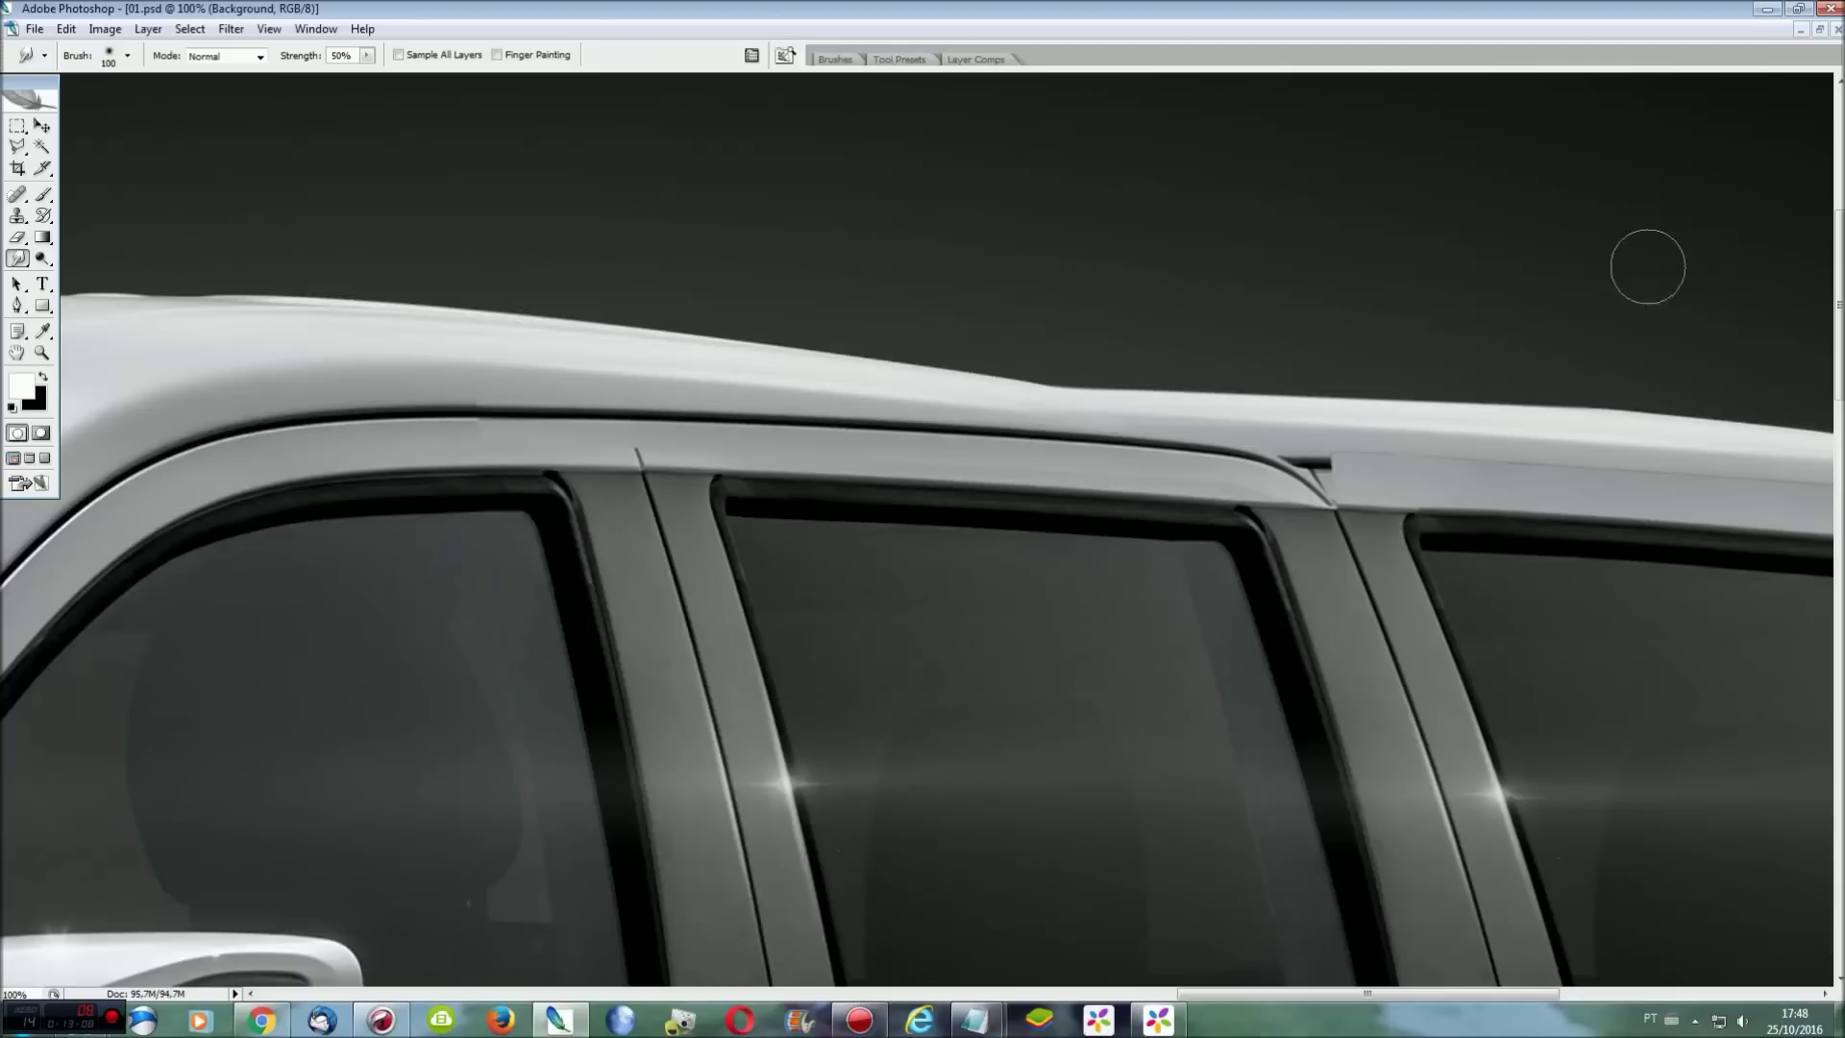
pyautogui.press('l')
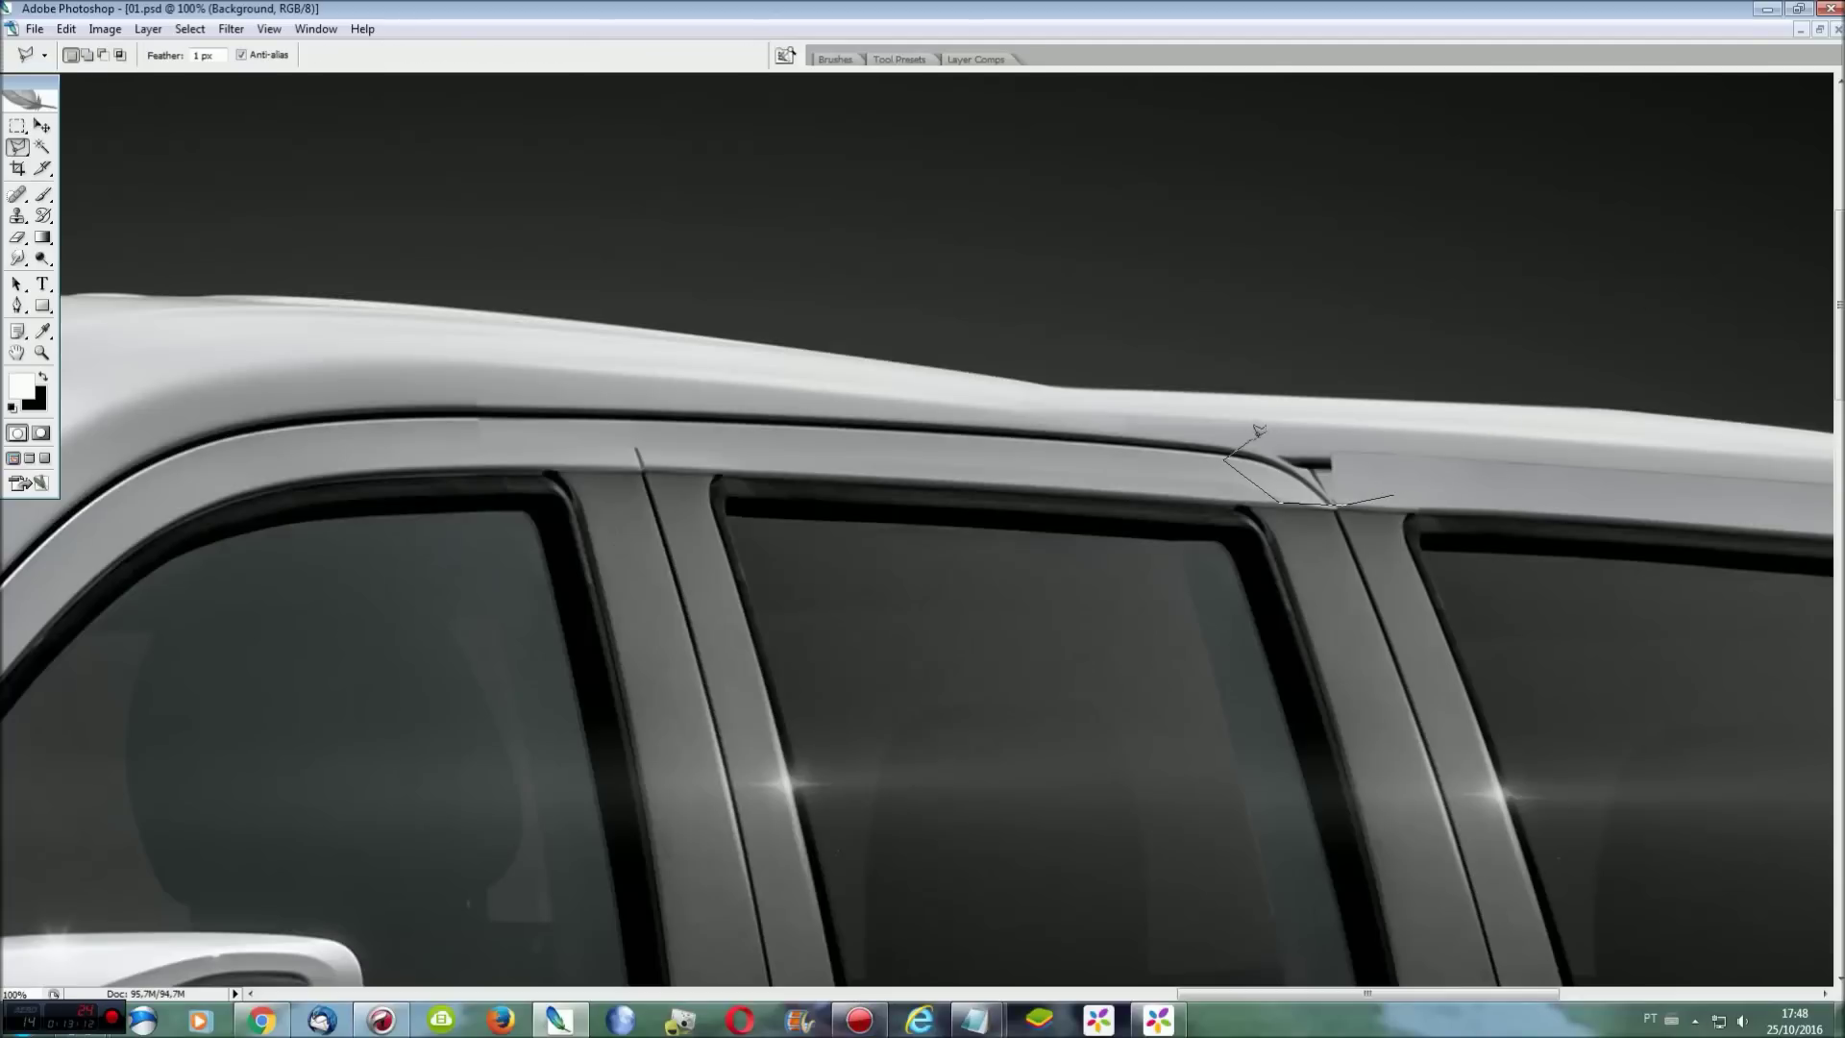
pyautogui.doubleClick(1405, 470)
pyautogui.press('r')
pyautogui.moveTo(1345, 463); pyautogui.dragTo(1288, 461)
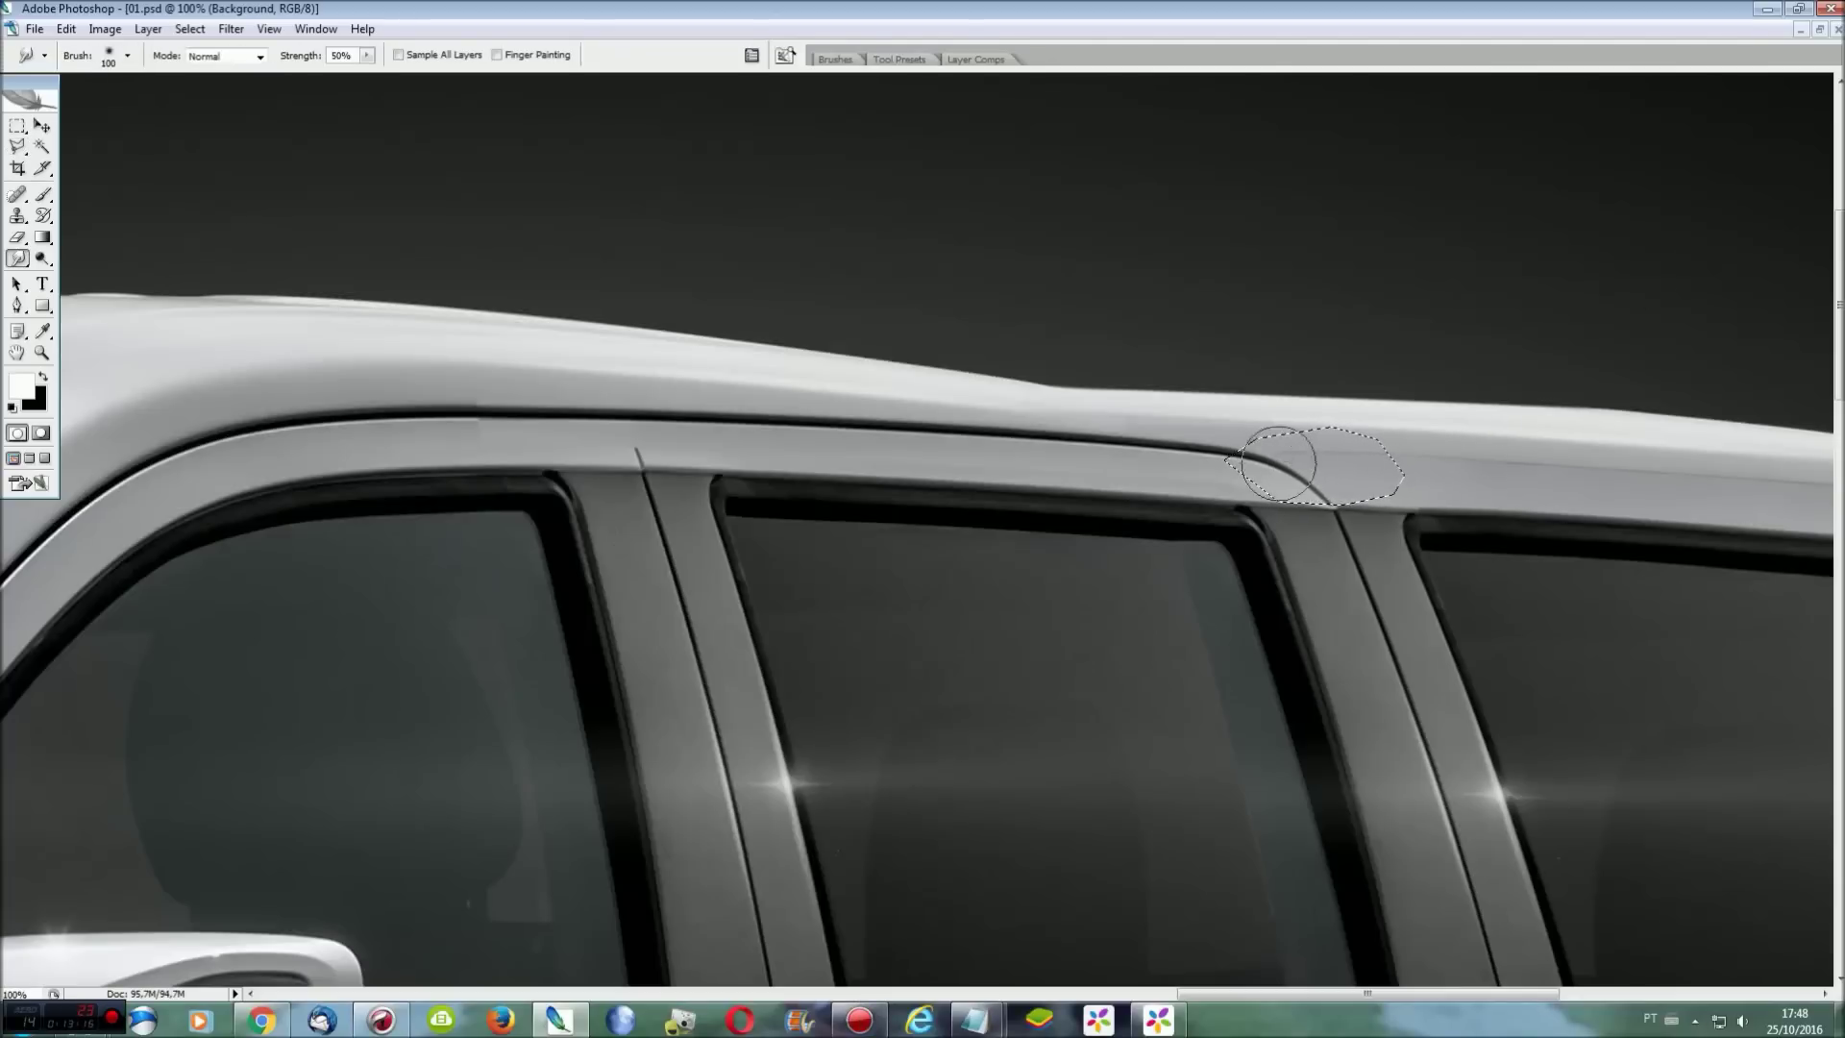
pyautogui.hotkey('ctrl', 'd')
# On Layer 1, outline the window-frame corner and the roof trim with the polygonal lasso.
pyautogui.click(1686, 173)
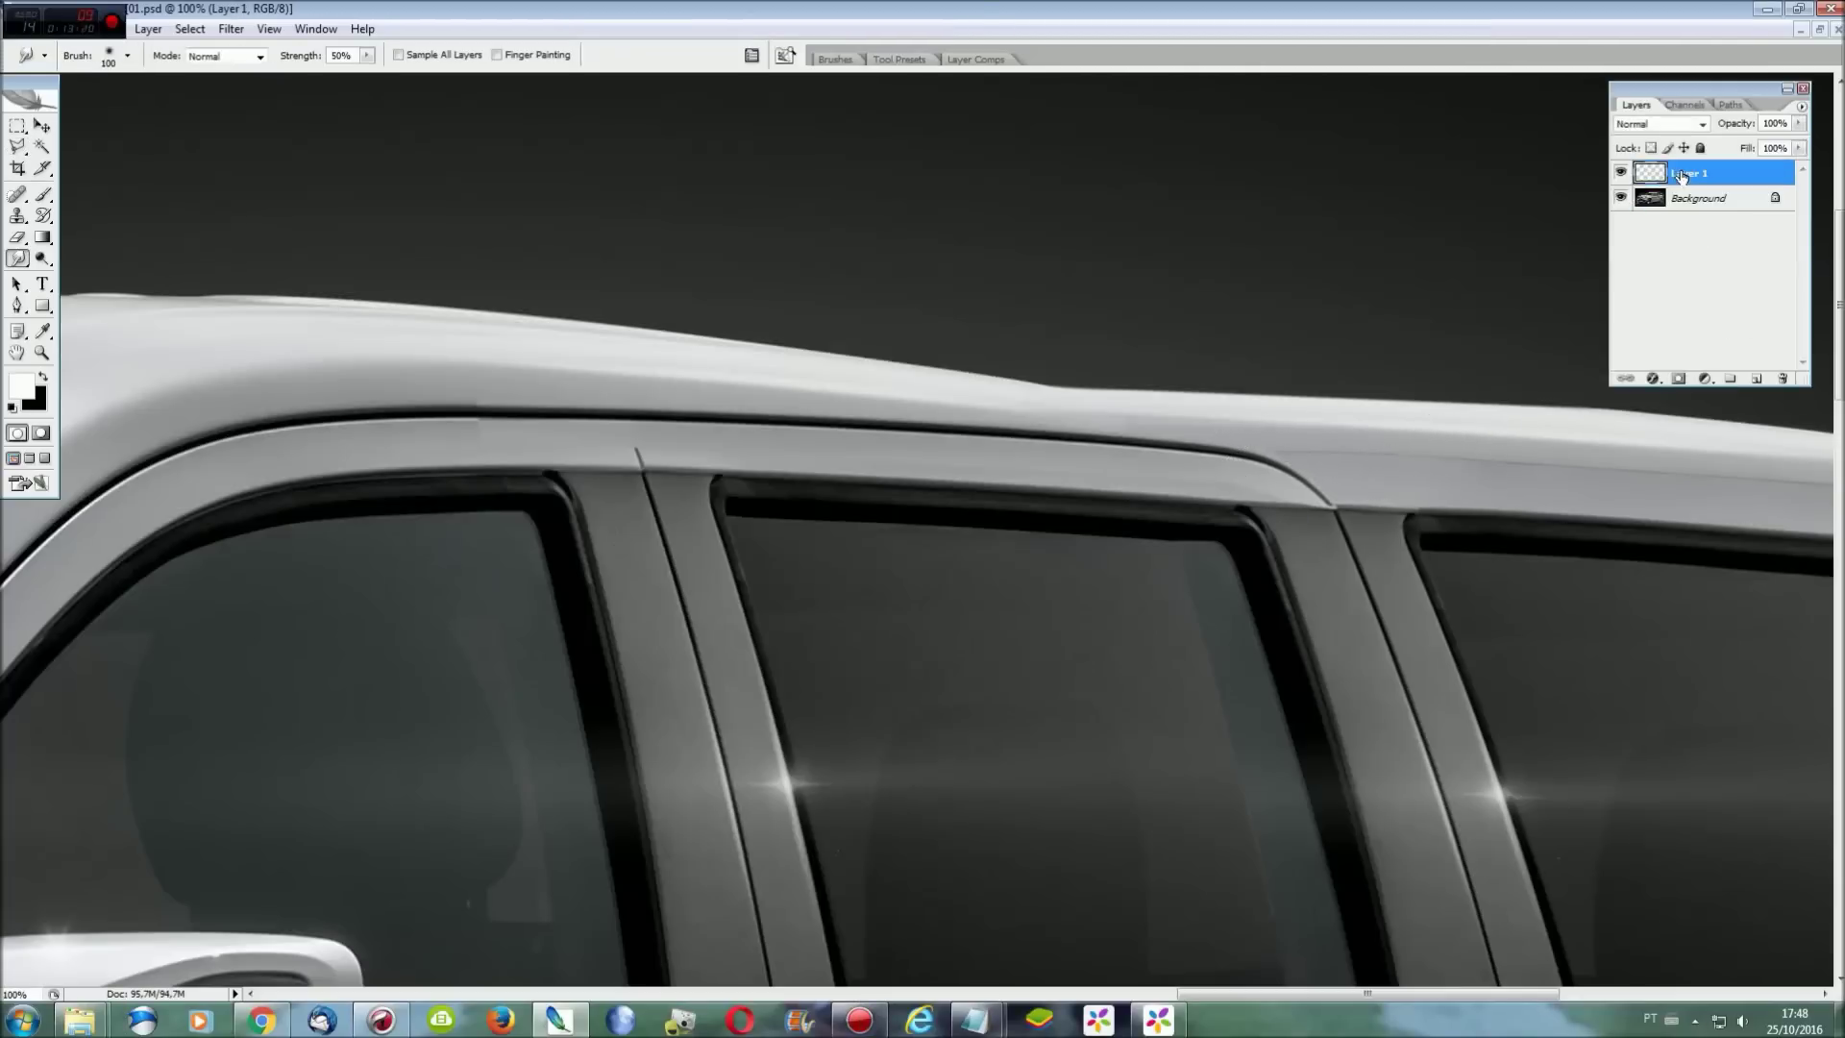
pyautogui.press('F7')
pyautogui.press('l')
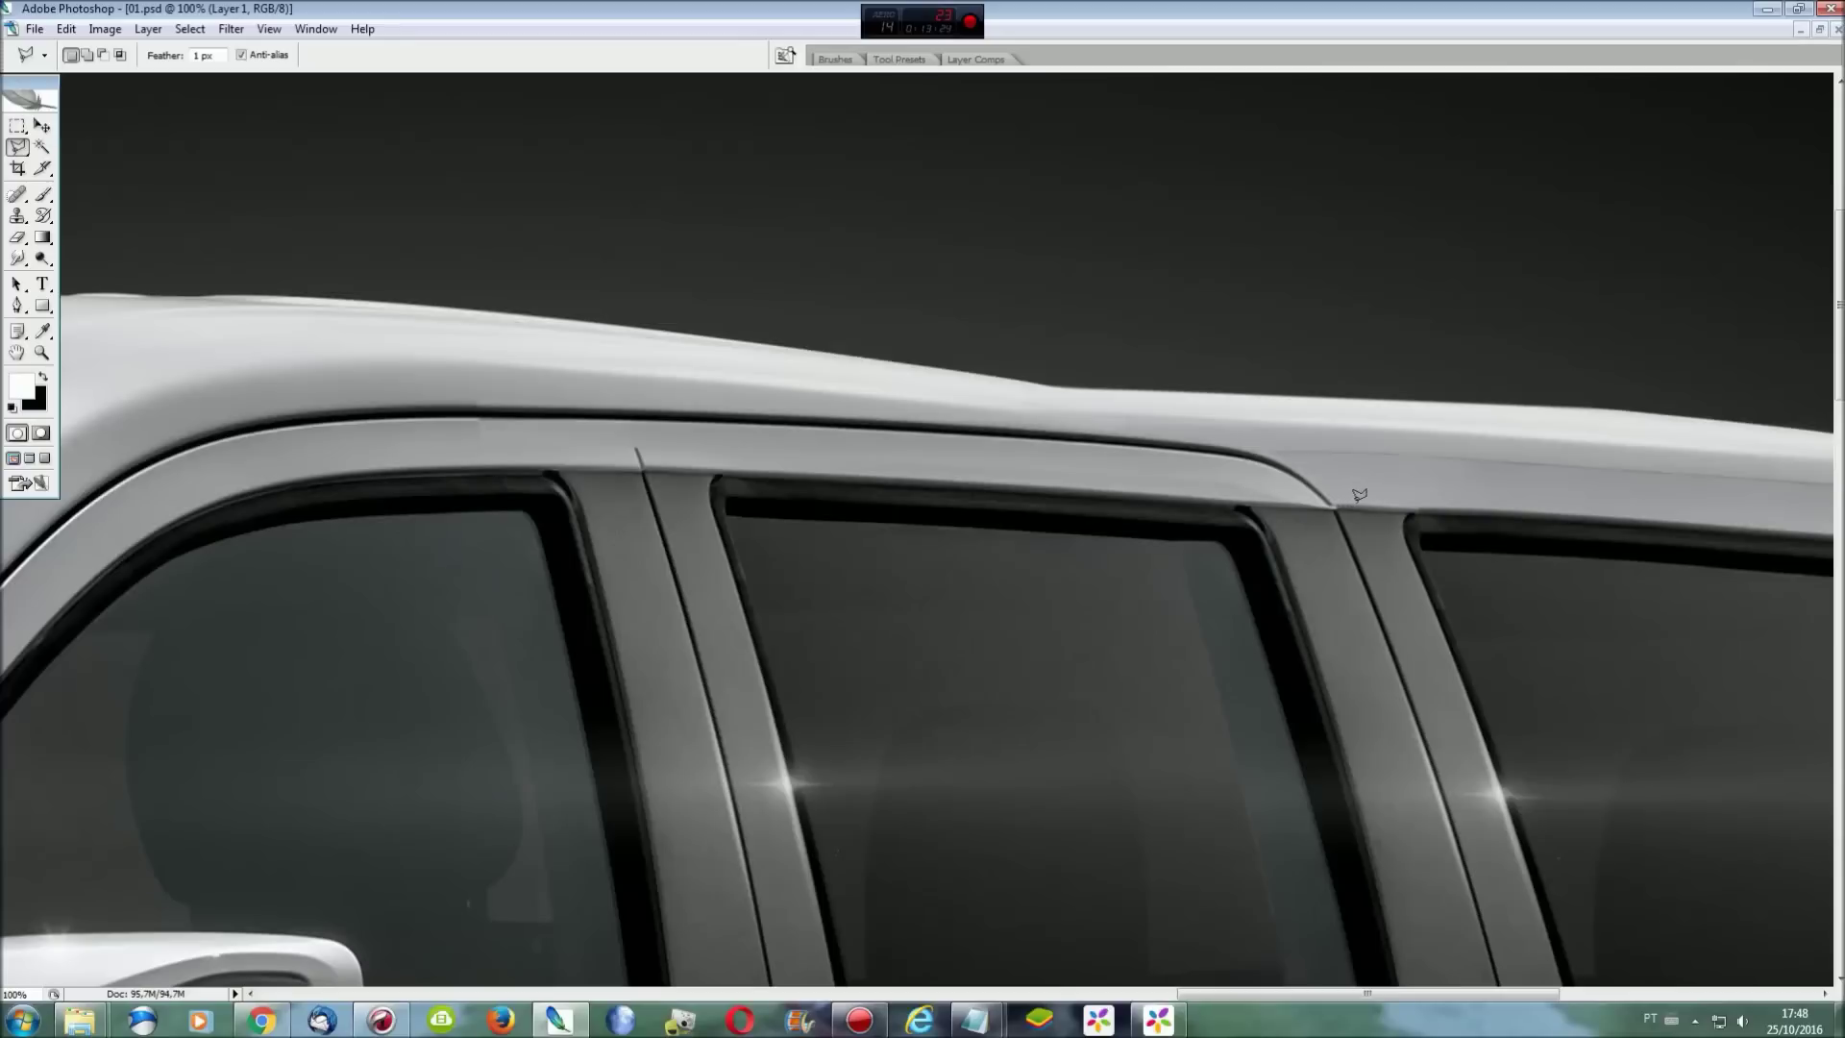
pyautogui.doubleClick(1383, 516)
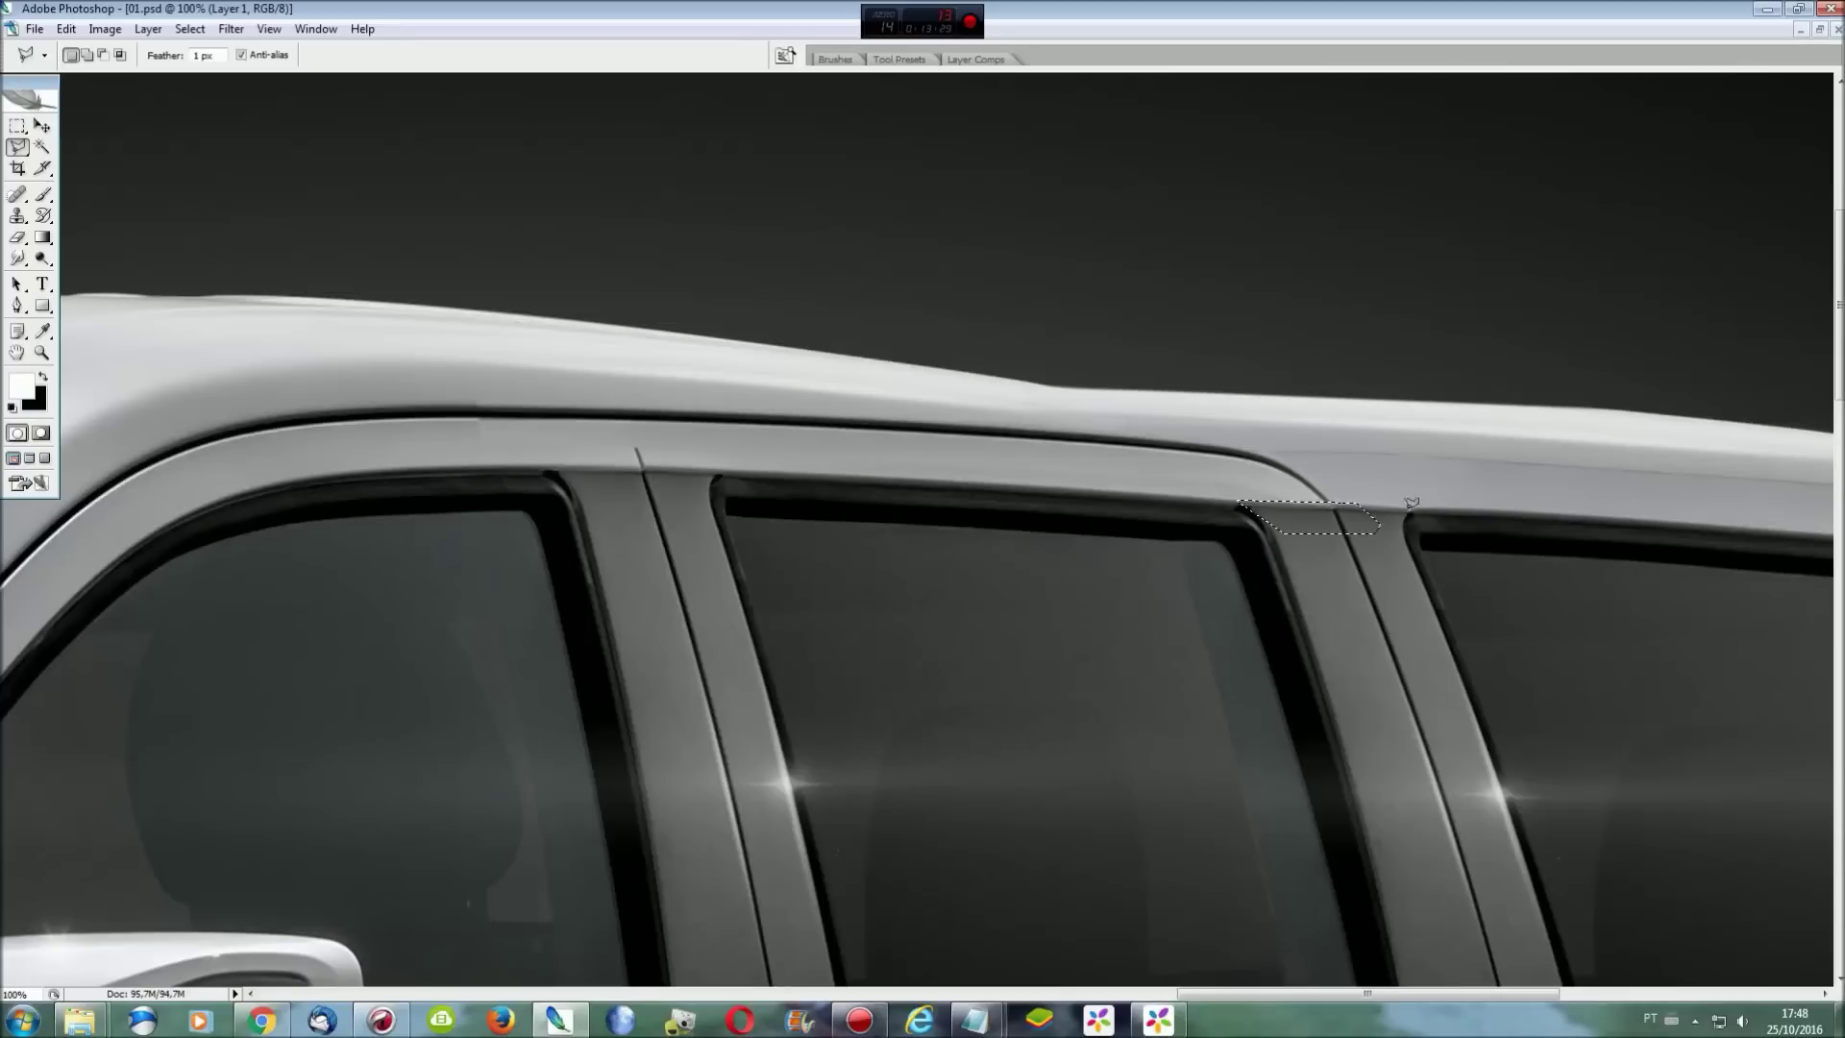
pyautogui.click(477, 418)
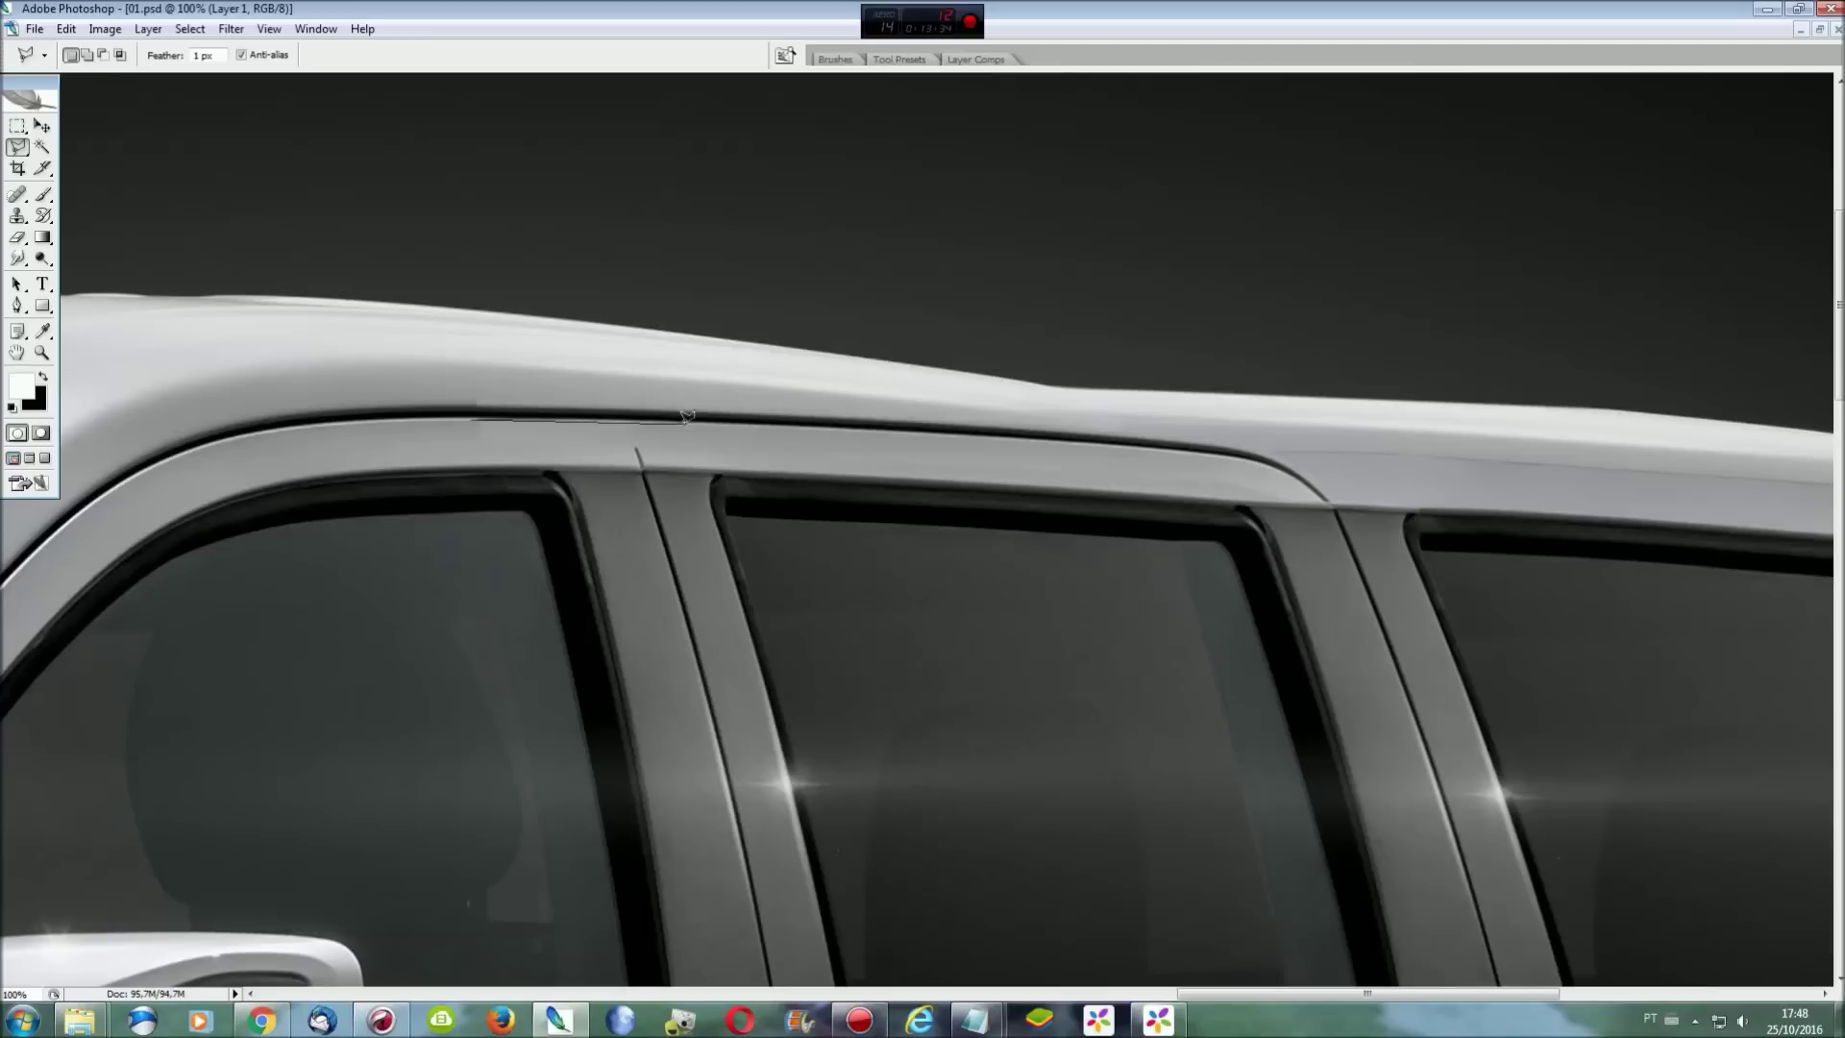
pyautogui.click(1221, 470)
pyautogui.click(1138, 519)
pyautogui.click(576, 574)
pyautogui.doubleClick(463, 525)
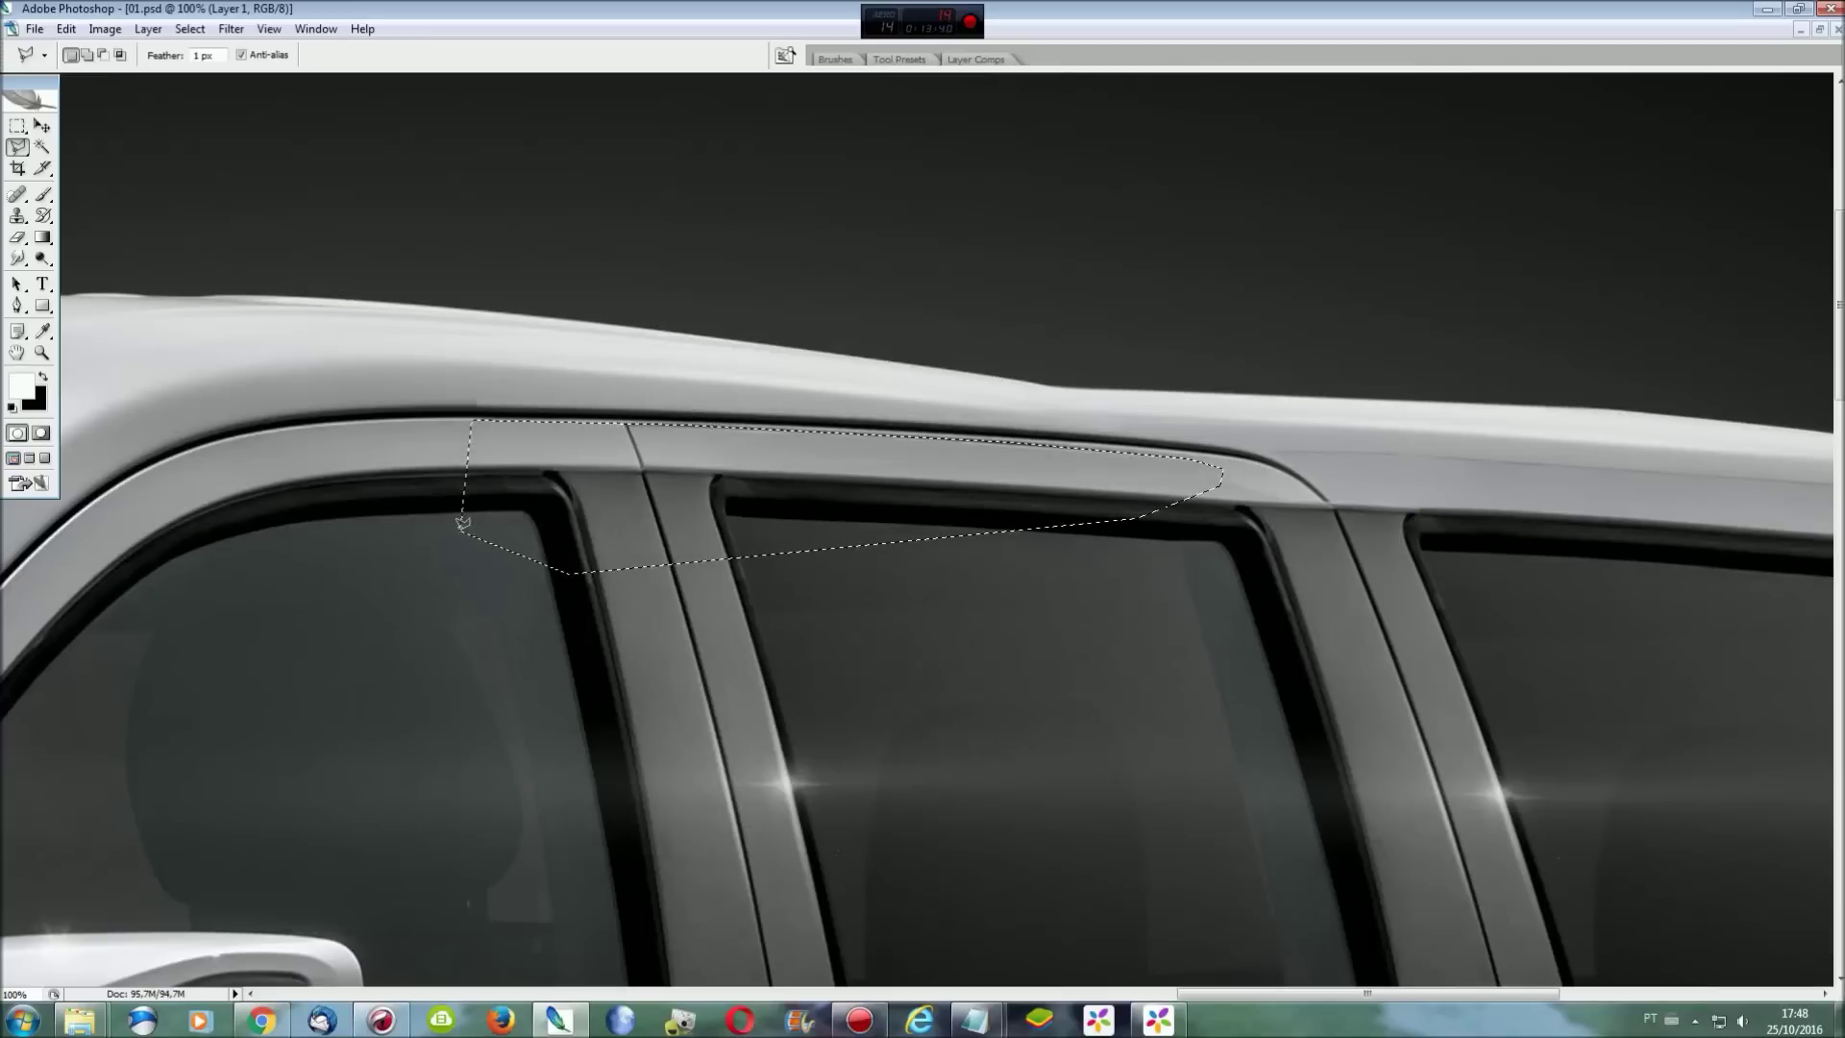
# Smudge the outlined trim on Background, deselect, and flatten all layers.
pyautogui.press('F7')
pyautogui.click(1778, 187)
pyautogui.press('F7')
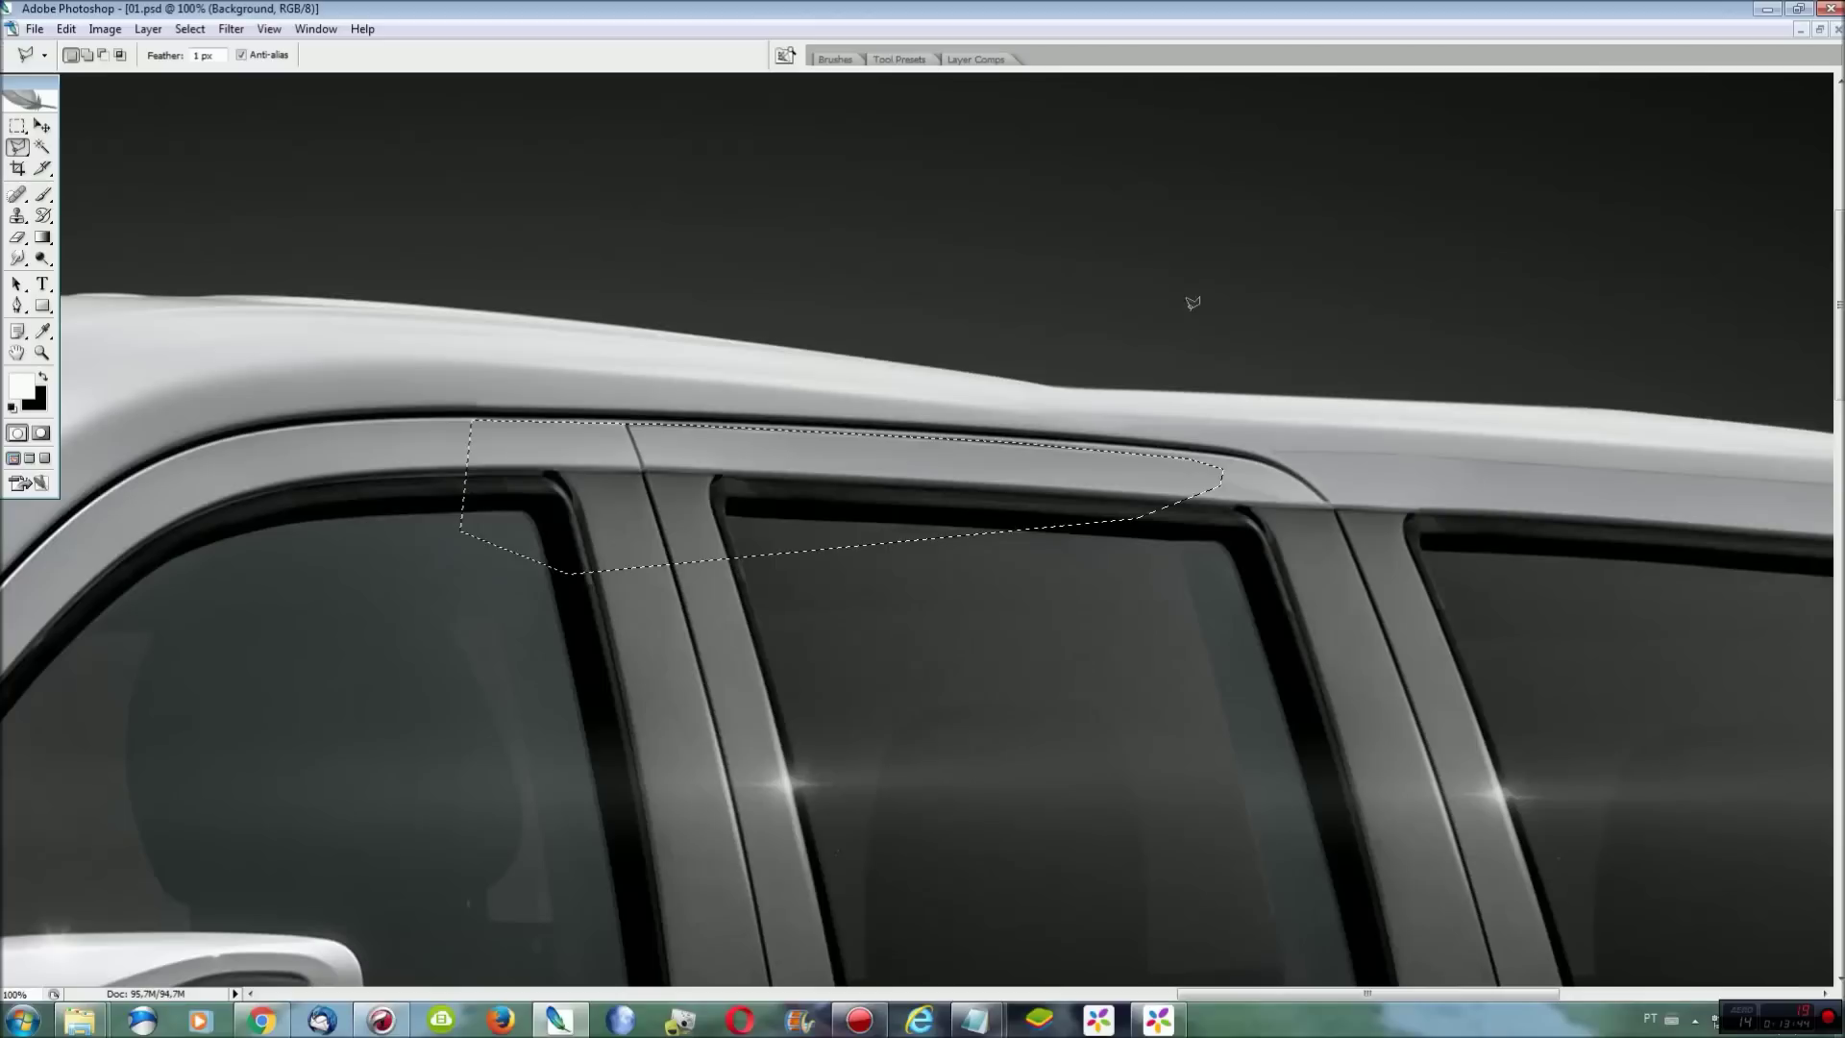
pyautogui.press('r')
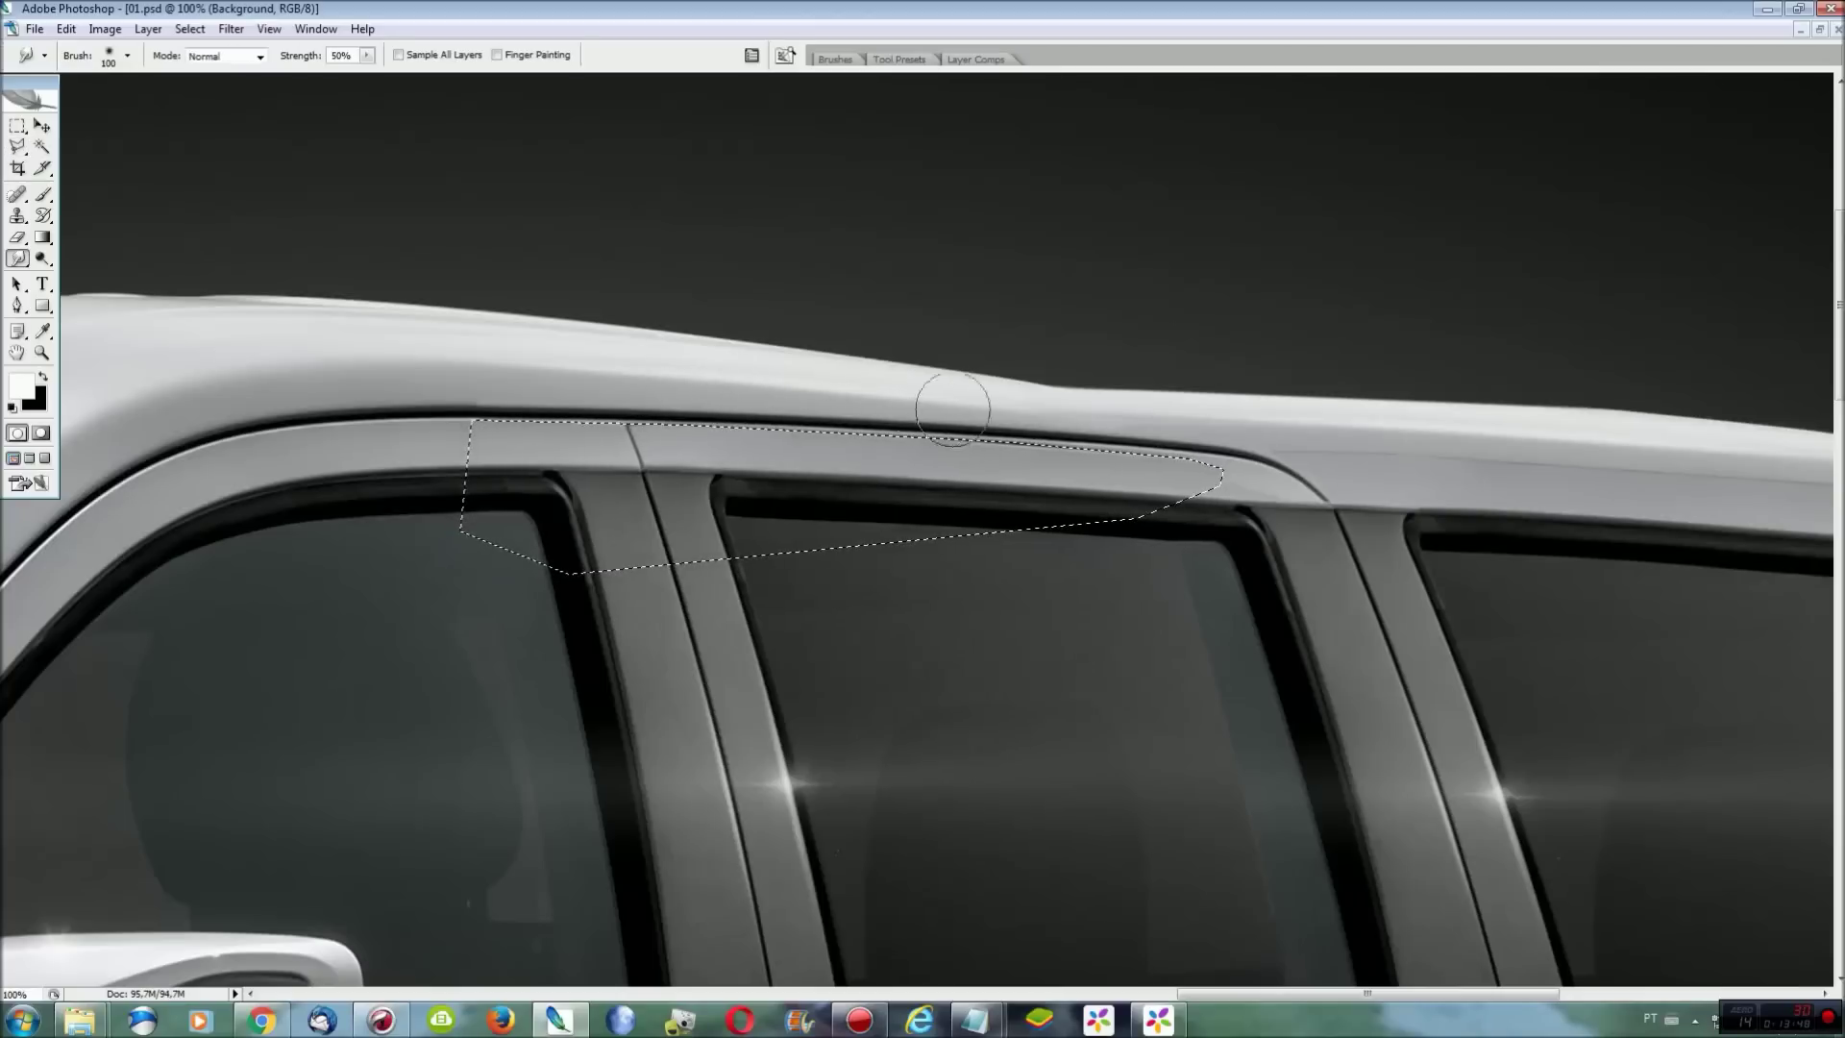
pyautogui.hotkey('ctrl', 'd')
pyautogui.hotkey('ctrl', '0')
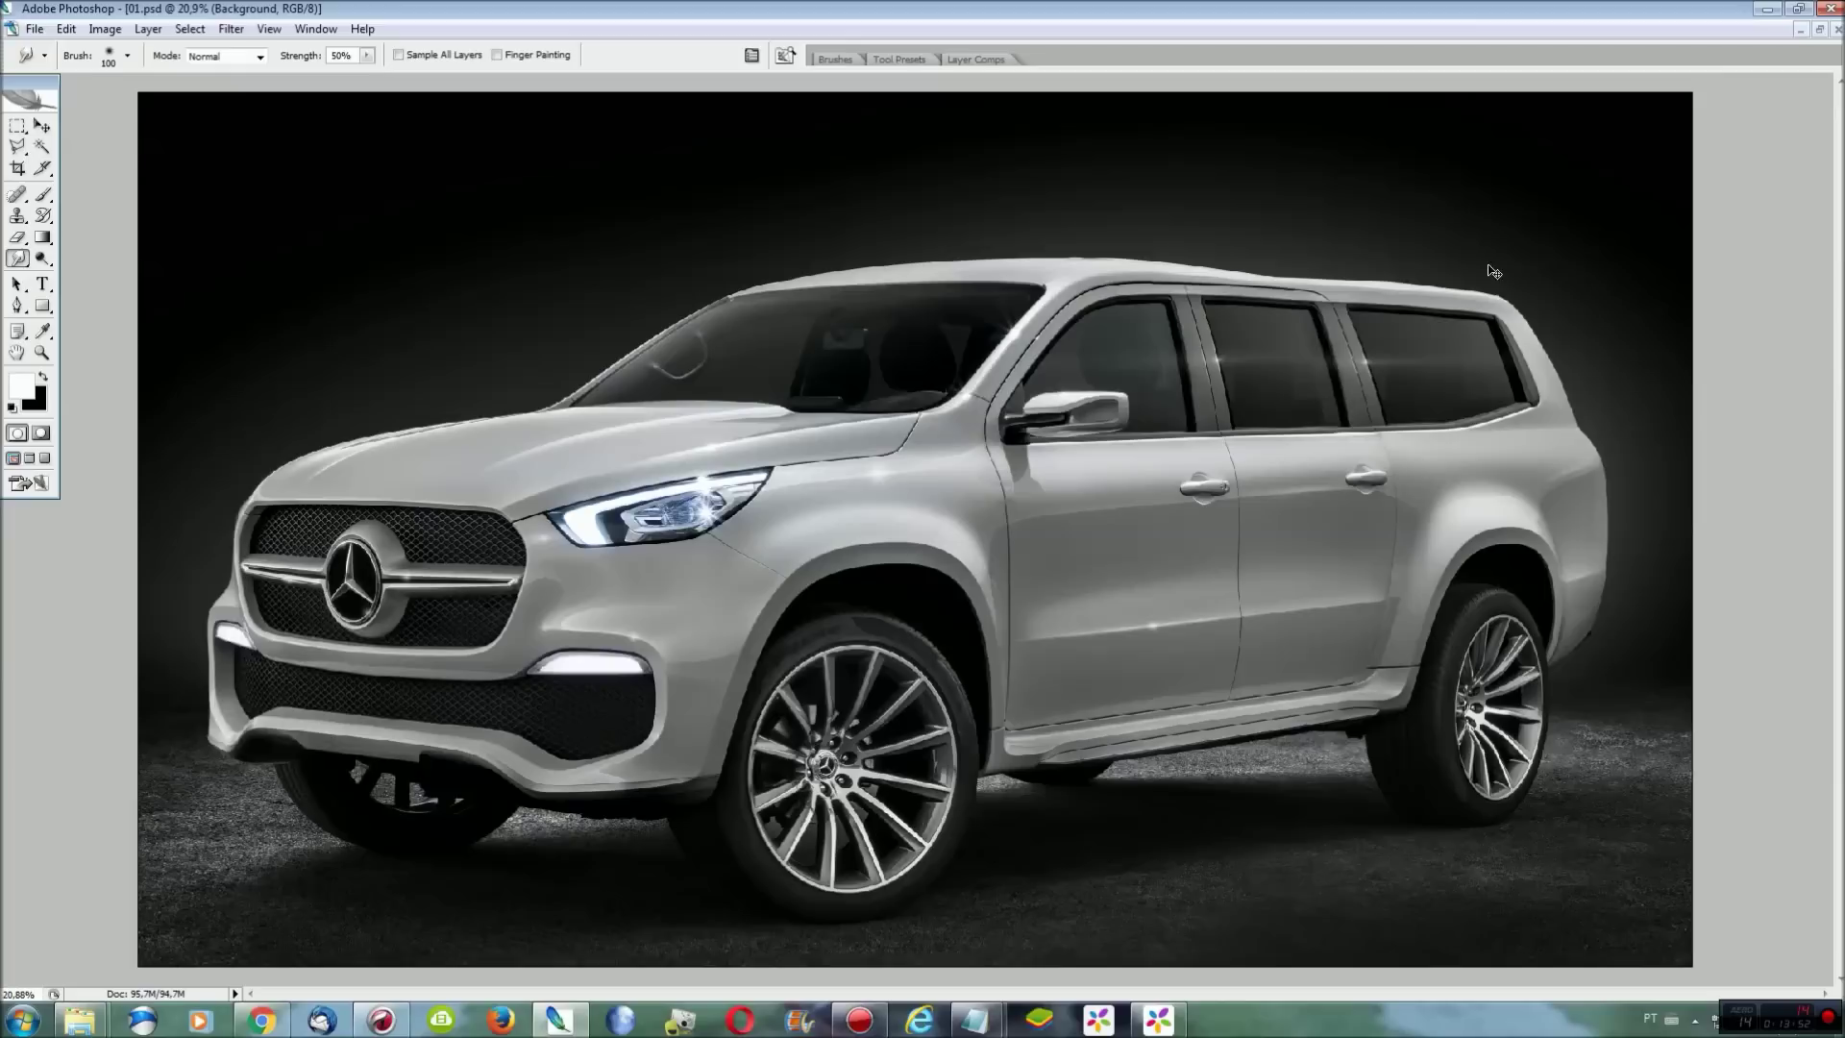
pyautogui.hotkey('ctrl', 'shift', 'e')
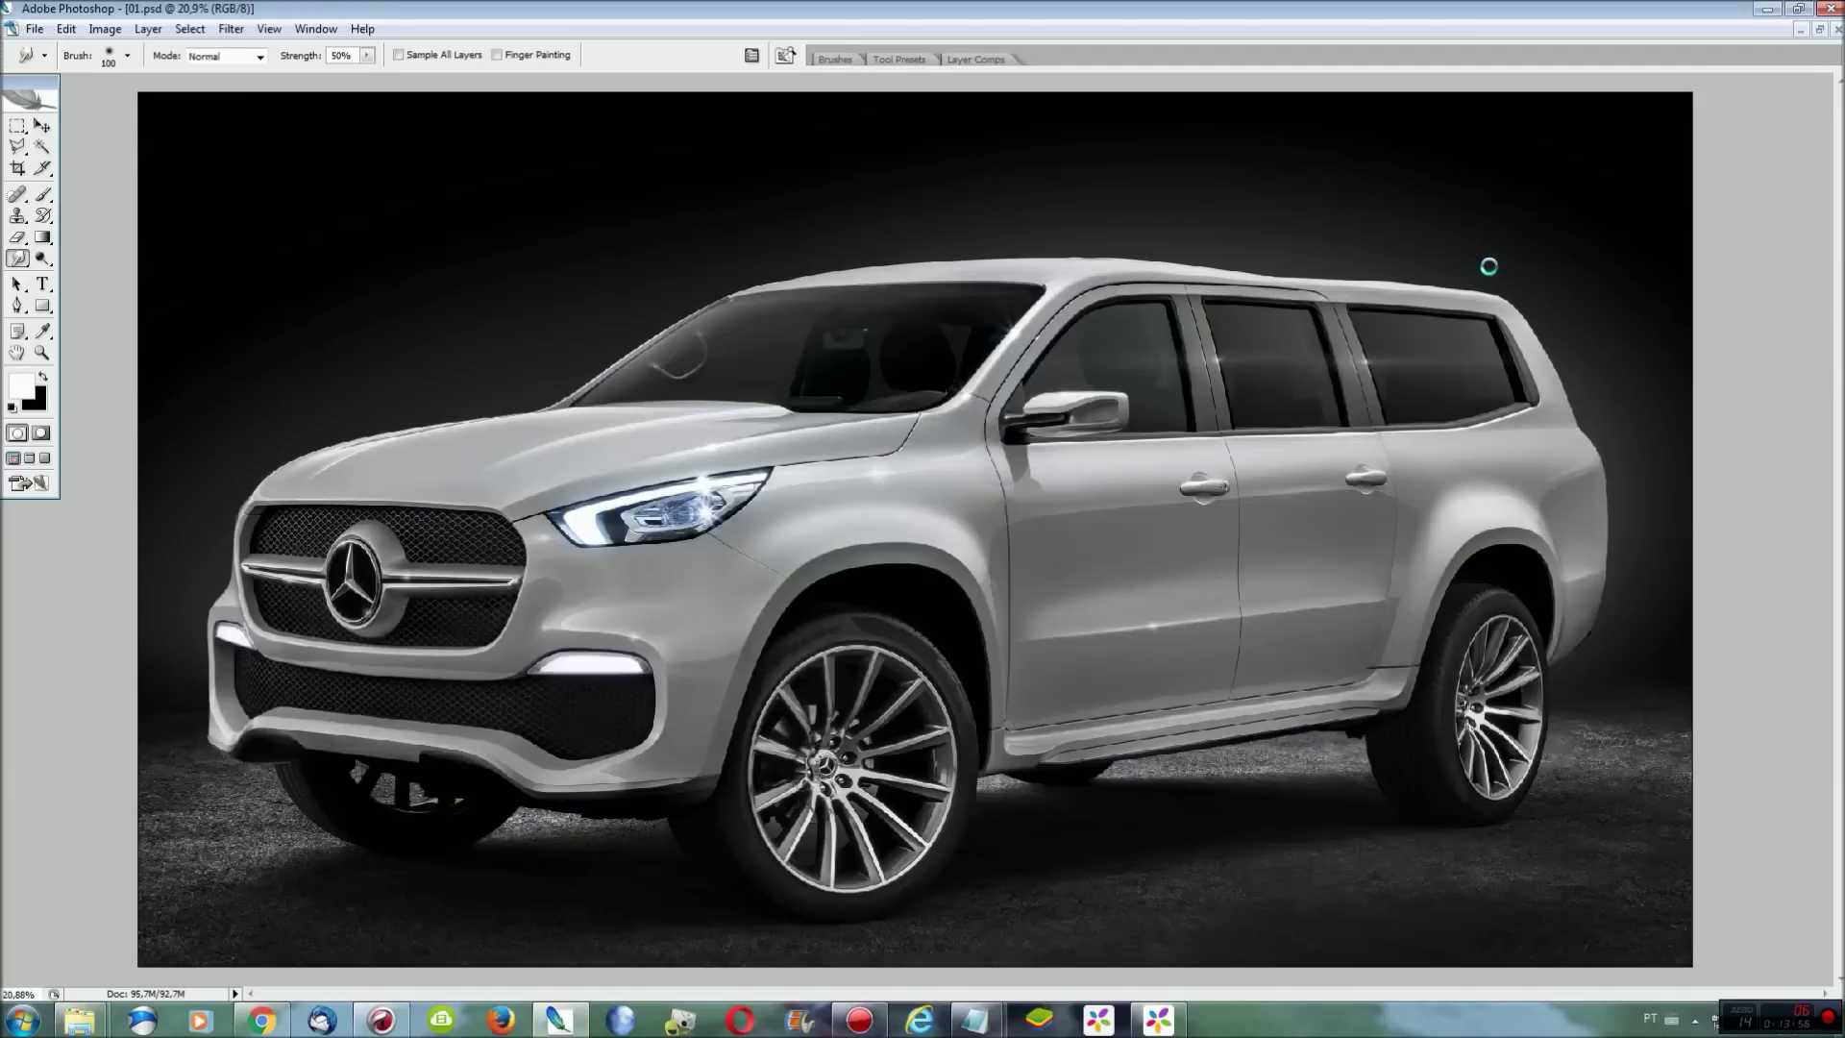
# Zoom in on the car's side and select an oval area below the rear window.
pyautogui.hotkey('ctrl', '+')
pyautogui.hotkey('ctrl', '+')
pyautogui.hotkey('ctrl', '+')
pyautogui.hotkey('ctrl', '+')
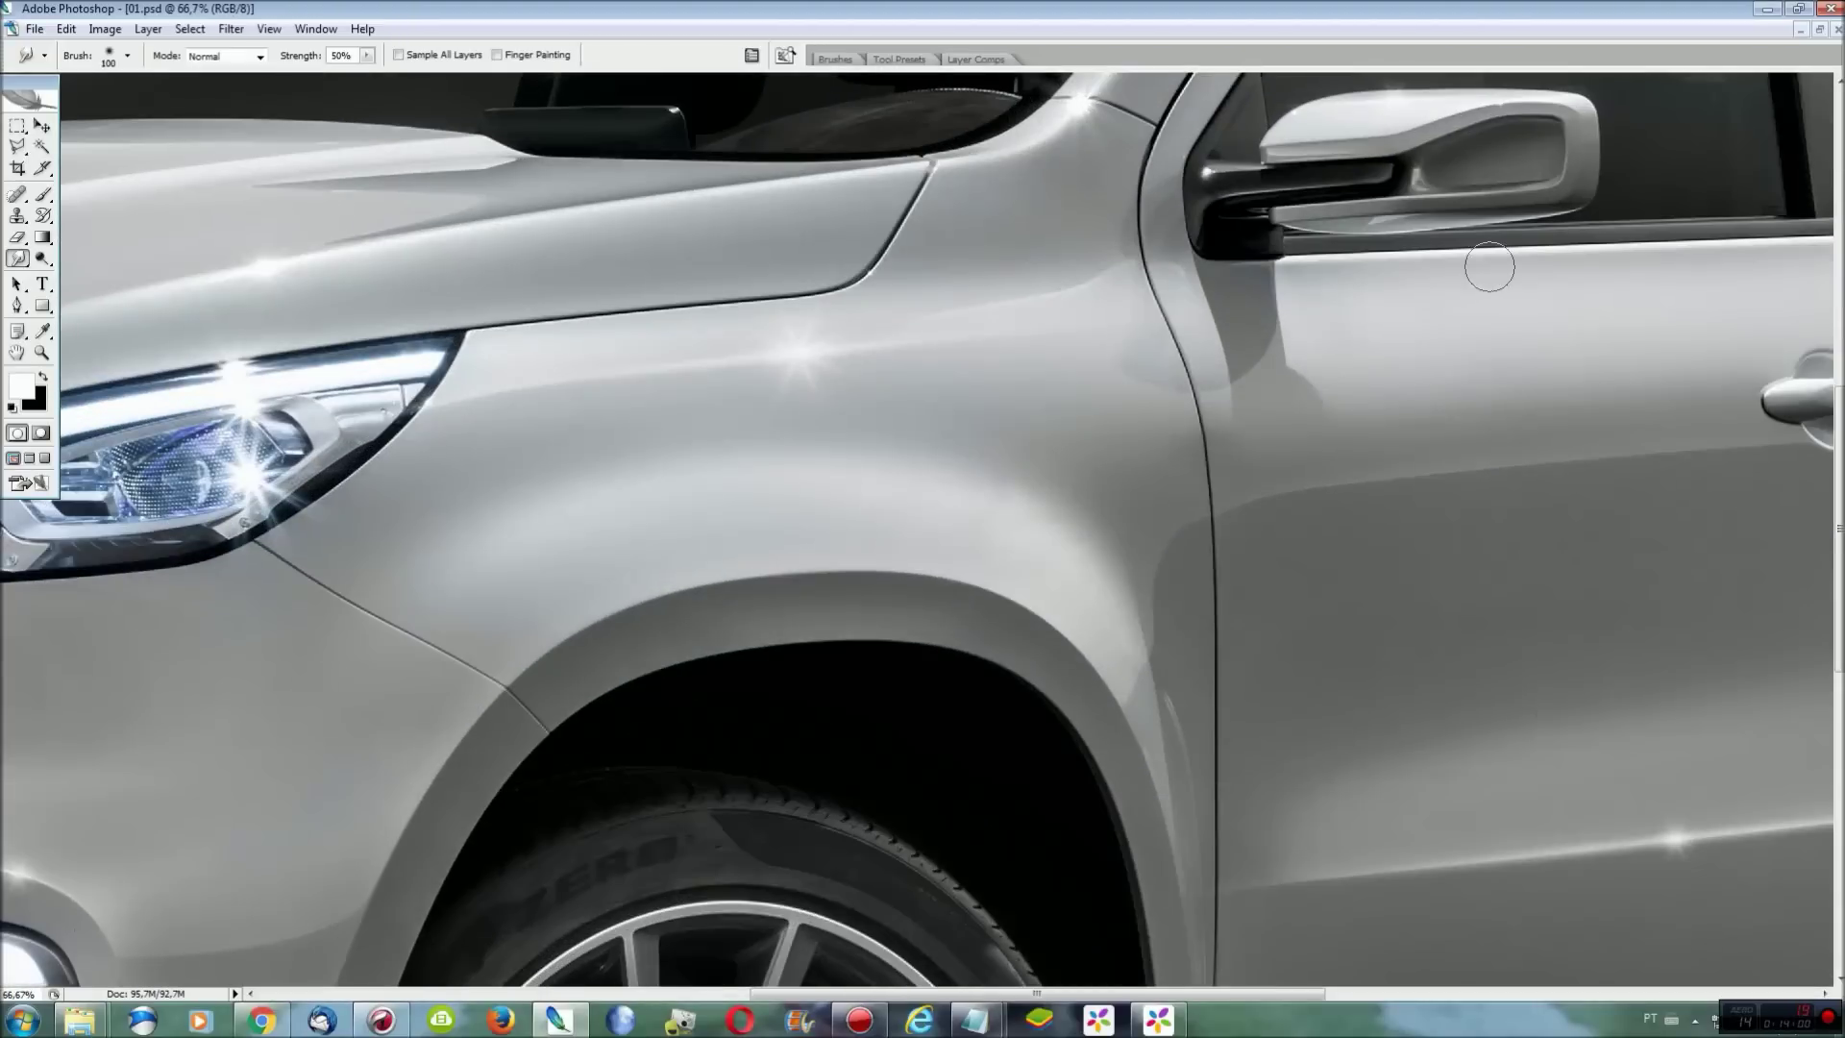
pyautogui.hscroll(5, 1617, 769)
pyautogui.scroll(5, 1617, 768)
pyautogui.hotkey('ctrl', '+')
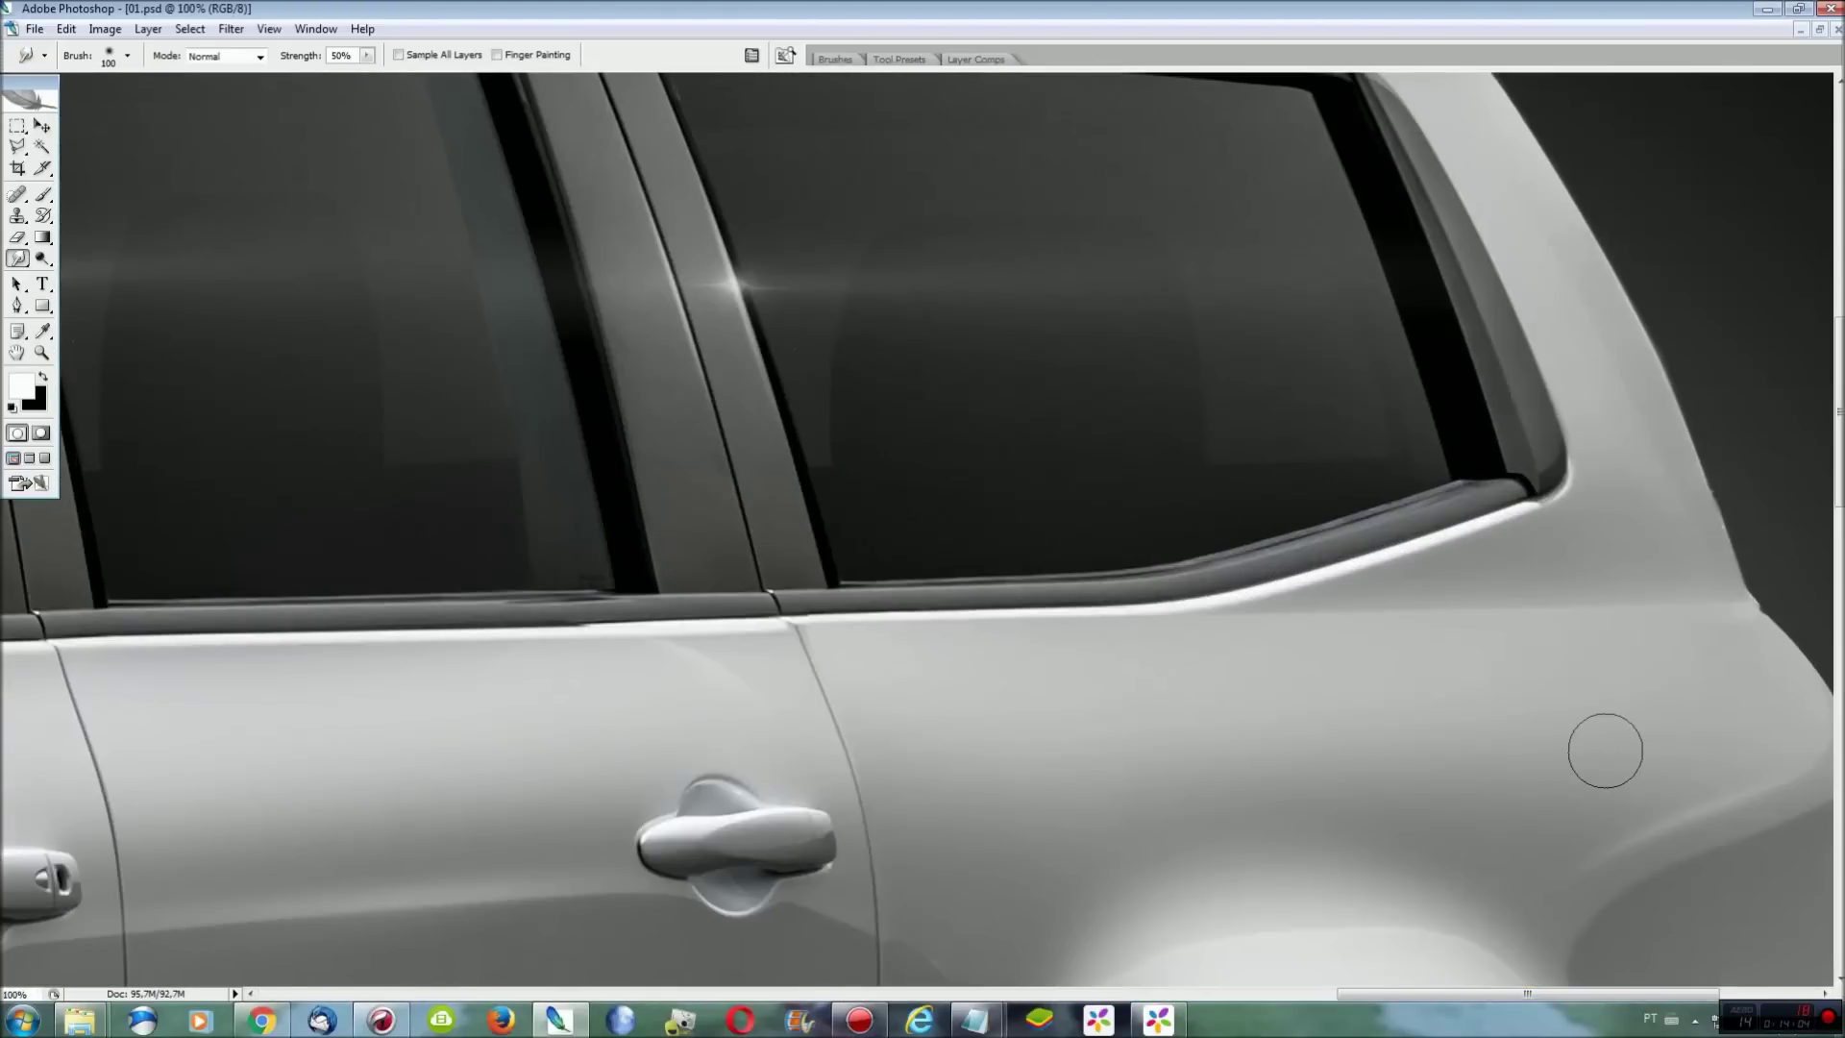
pyautogui.moveTo(1399, 991); pyautogui.dragTo(1465, 999)
pyautogui.press('l')
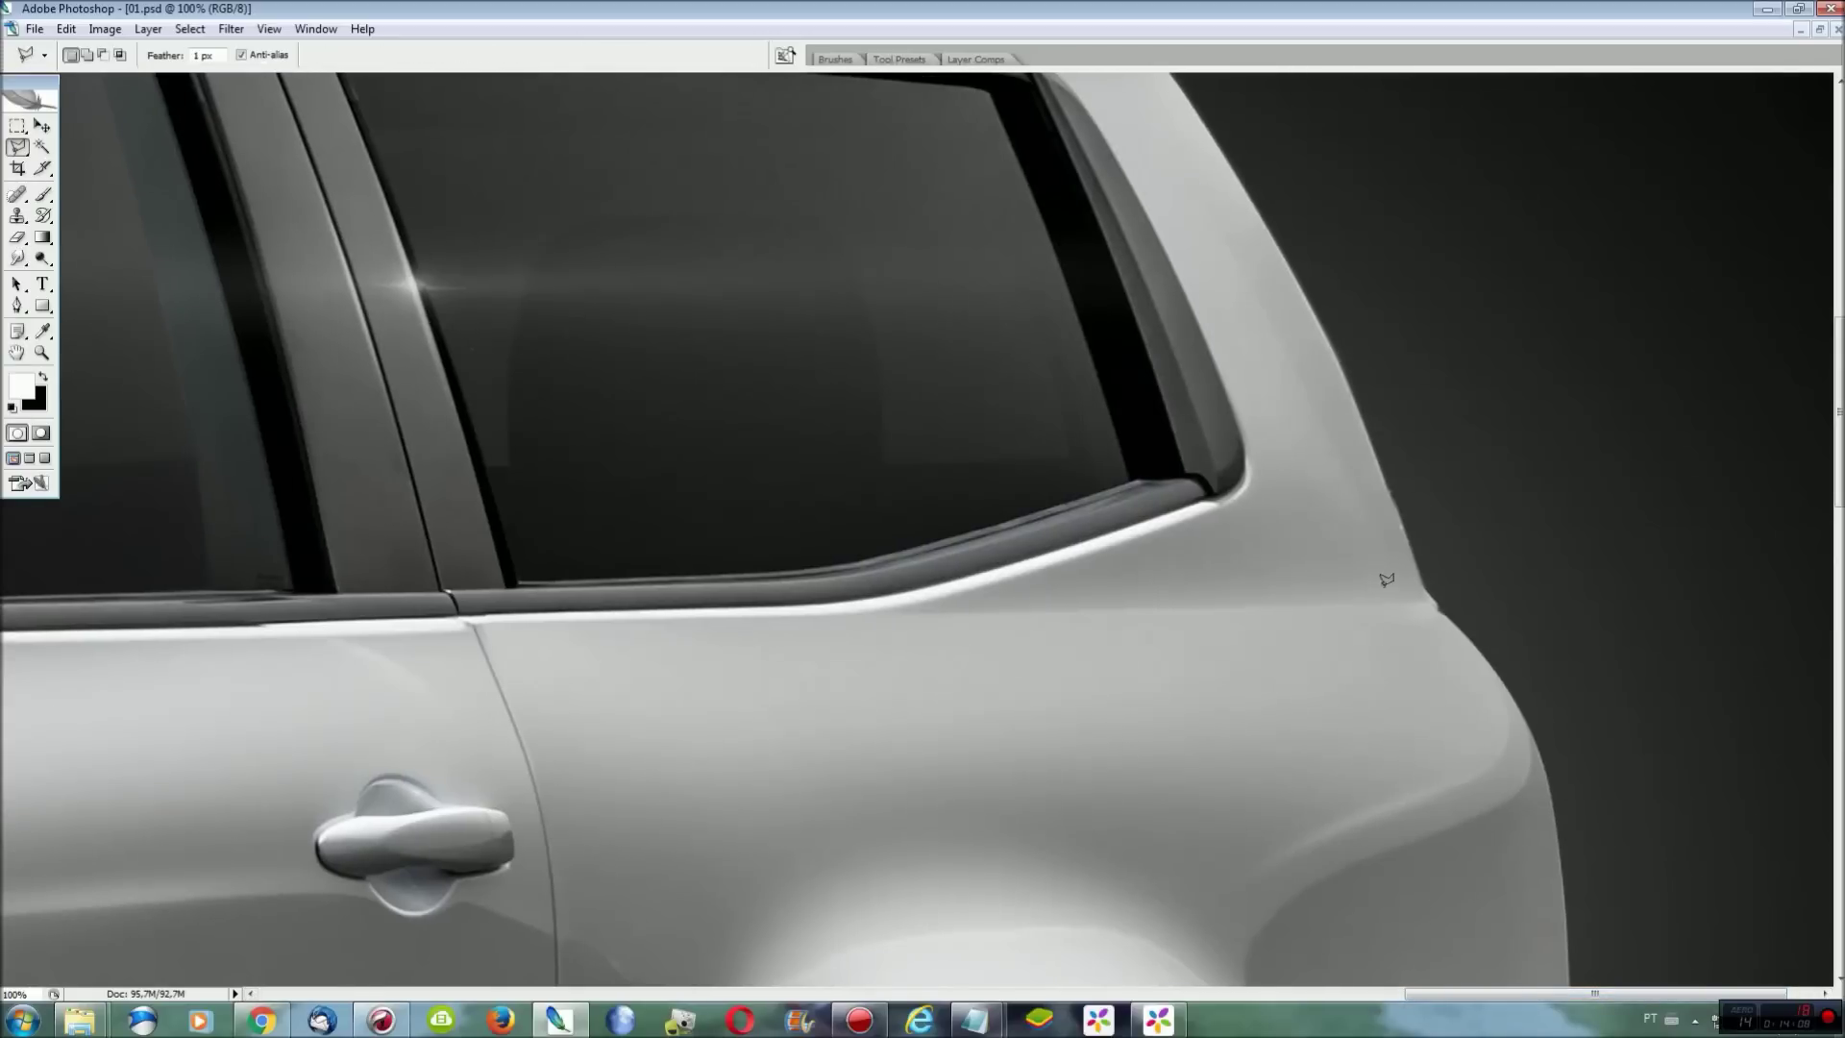
pyautogui.press('m')
pyautogui.hotkey('shift', 'm')
pyautogui.moveTo(875, 715); pyautogui.dragTo(879, 769)
pyautogui.moveTo(1448, 541); pyautogui.dragTo(1437, 544)
# Warp the oval panel area, bending its upper-left and stretching its upper-right and left edges.
pyautogui.rightClick(1225, 573)
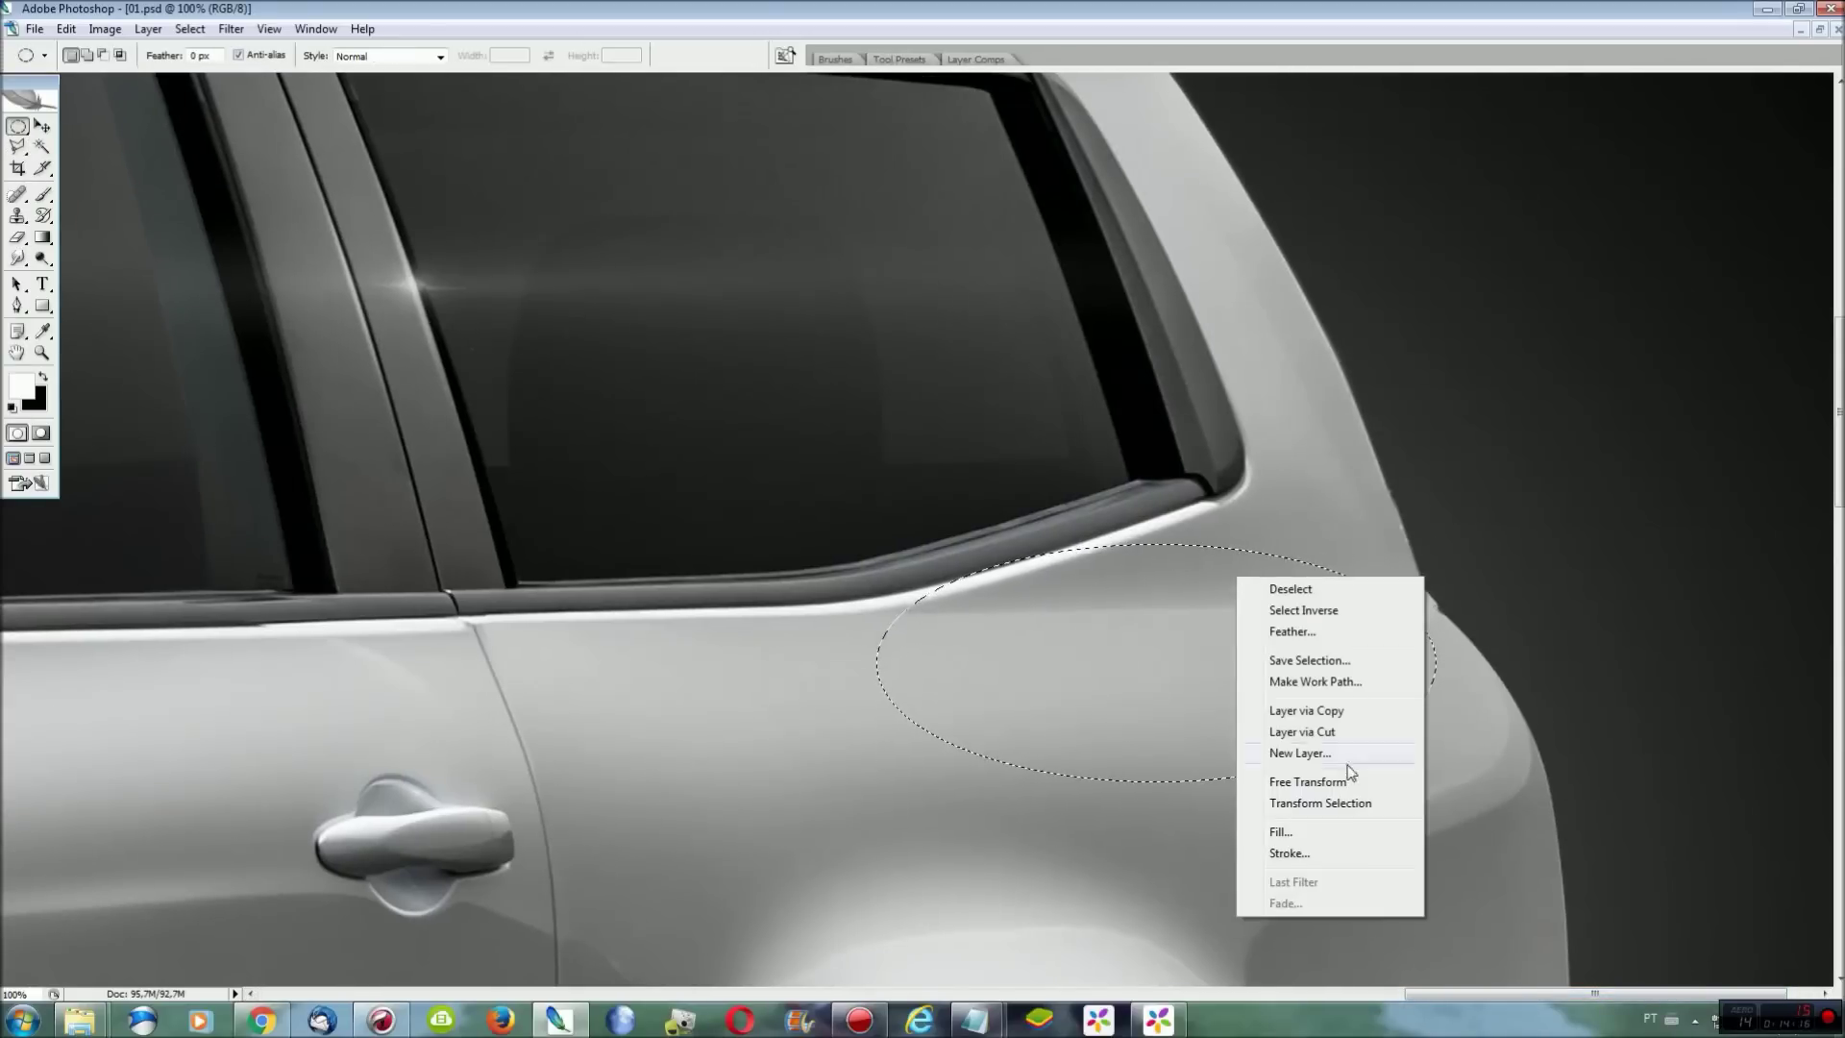
pyautogui.click(1268, 775)
pyautogui.rightClick(1168, 641)
pyautogui.click(1181, 785)
pyautogui.moveTo(988, 596); pyautogui.dragTo(890, 632)
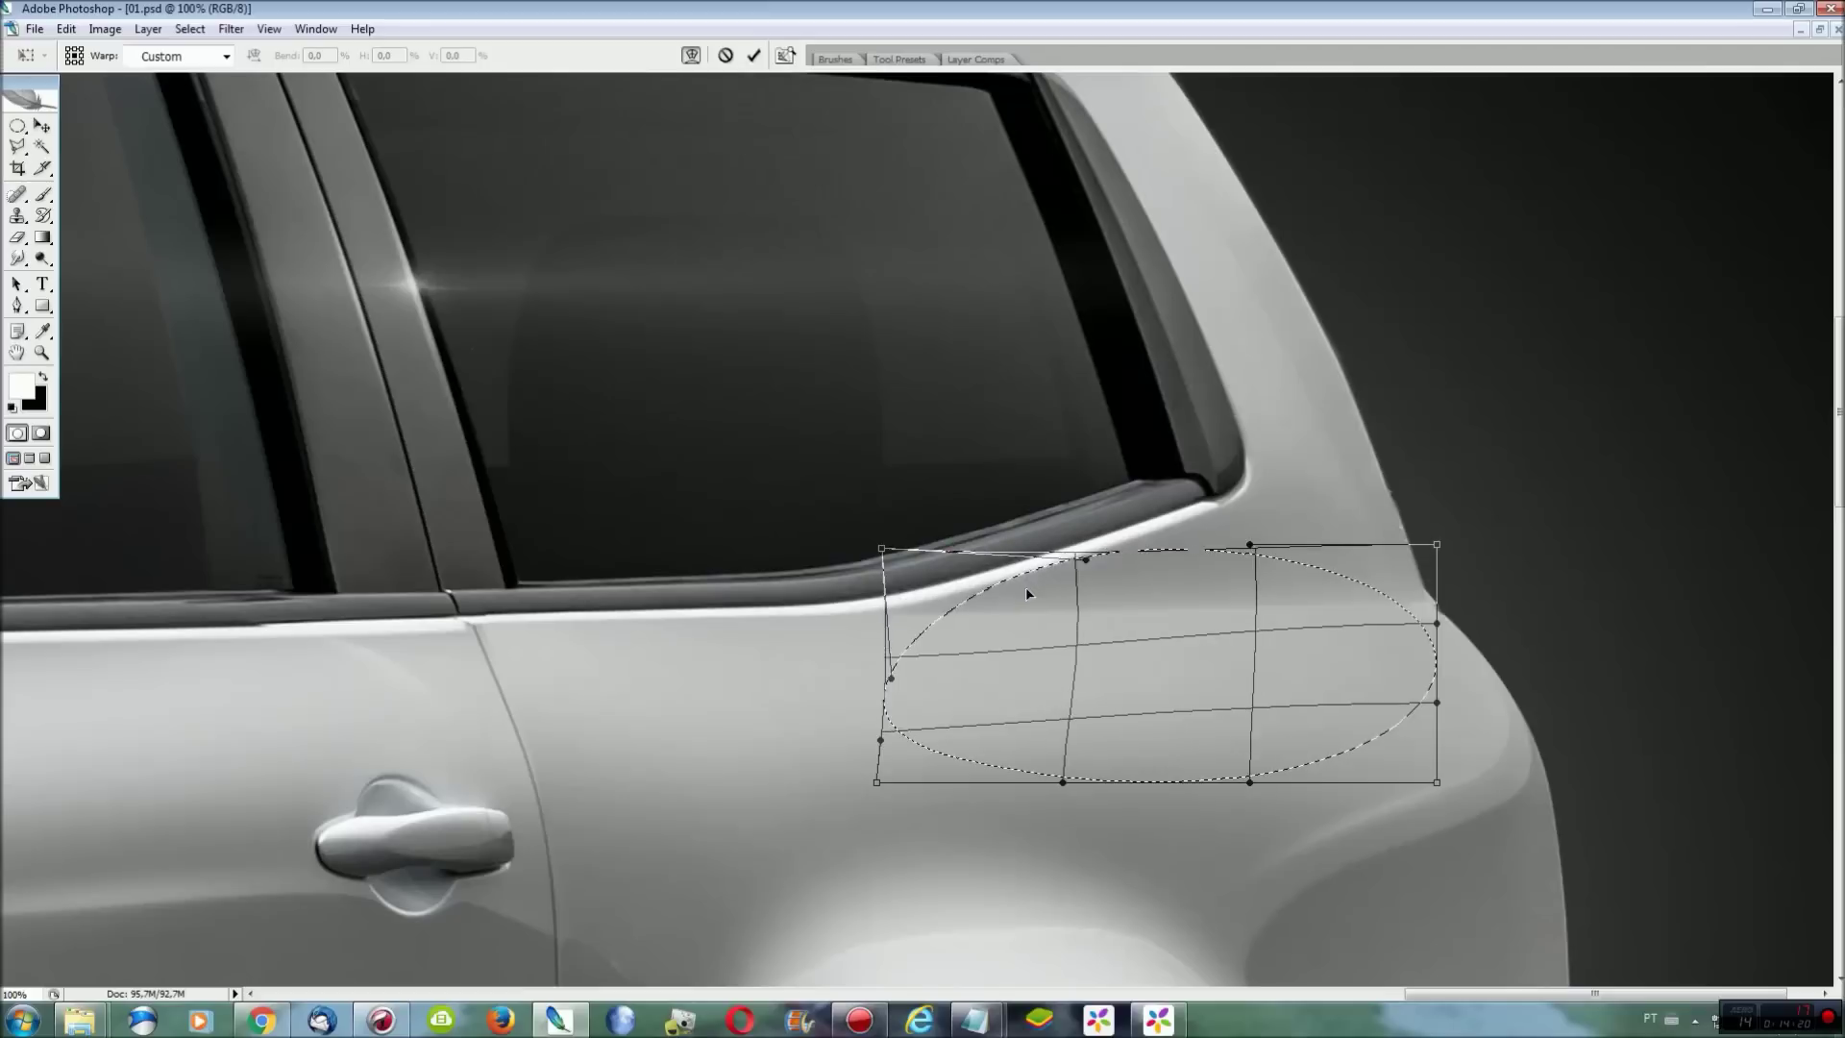
pyautogui.moveTo(1278, 561); pyautogui.dragTo(1386, 598)
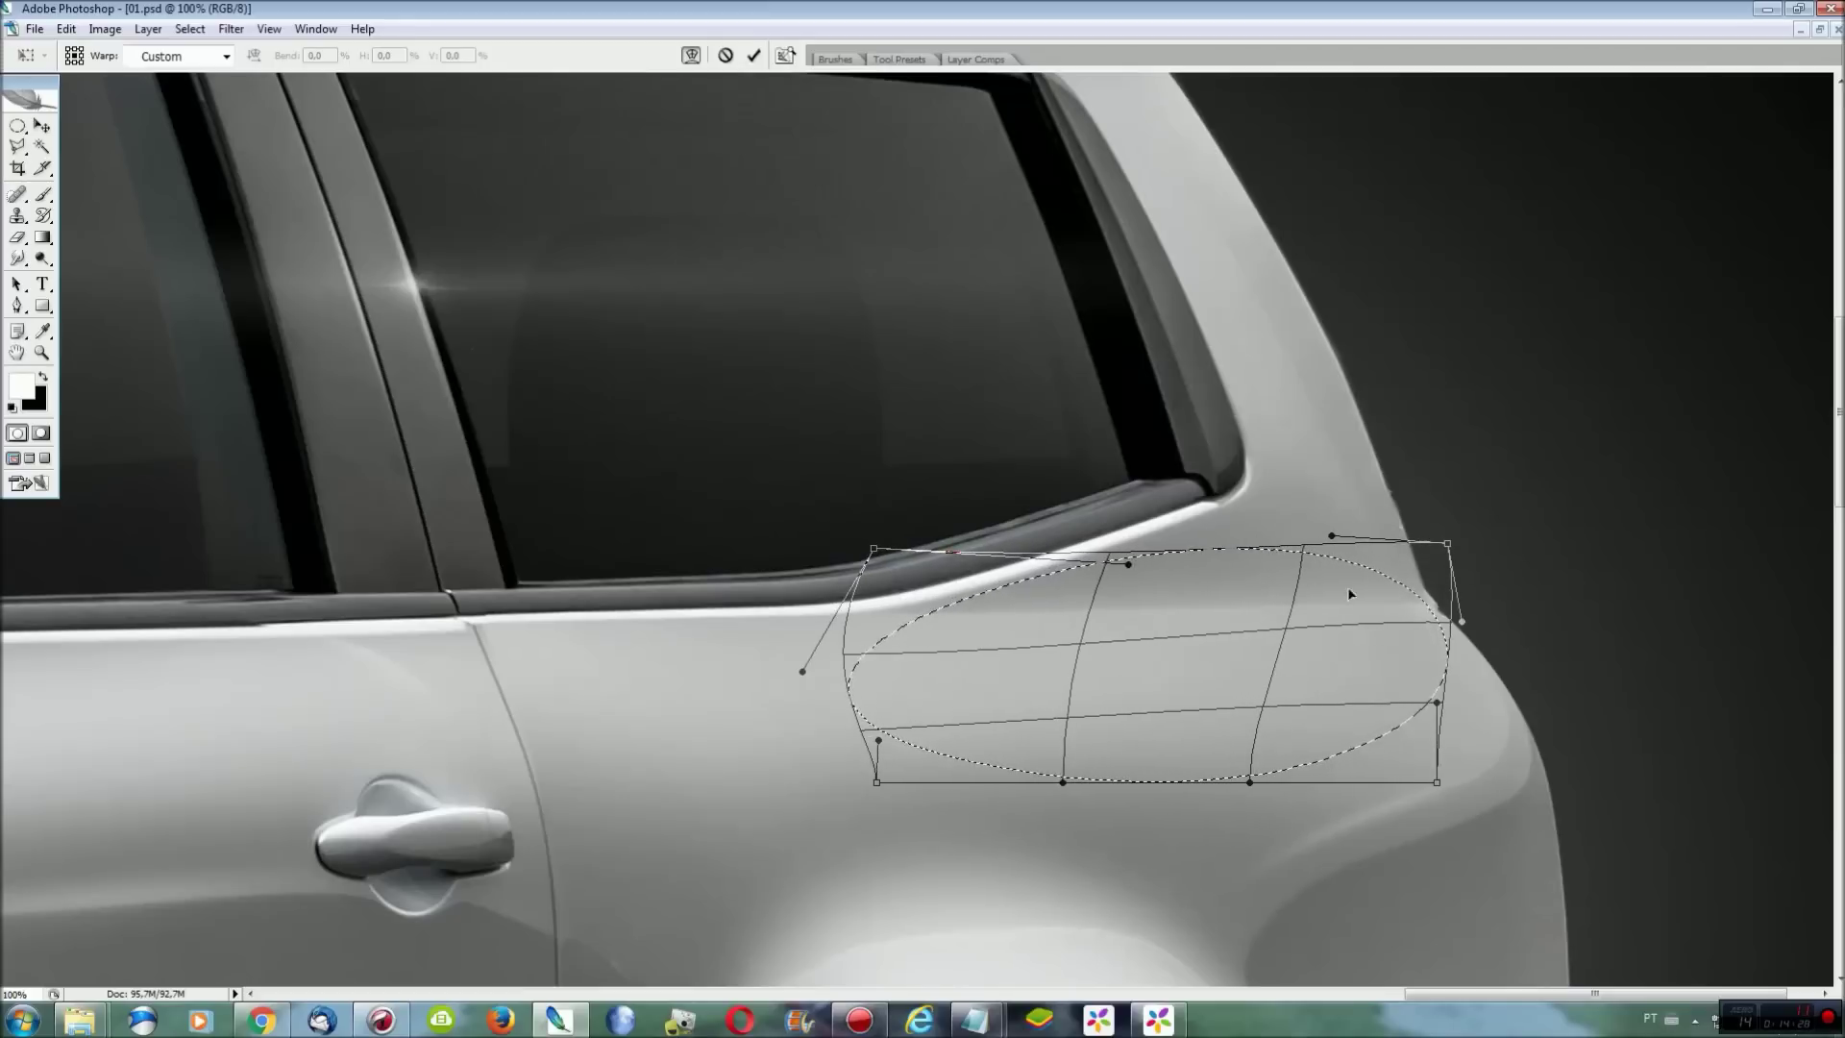
pyautogui.moveTo(895, 638); pyautogui.dragTo(851, 635)
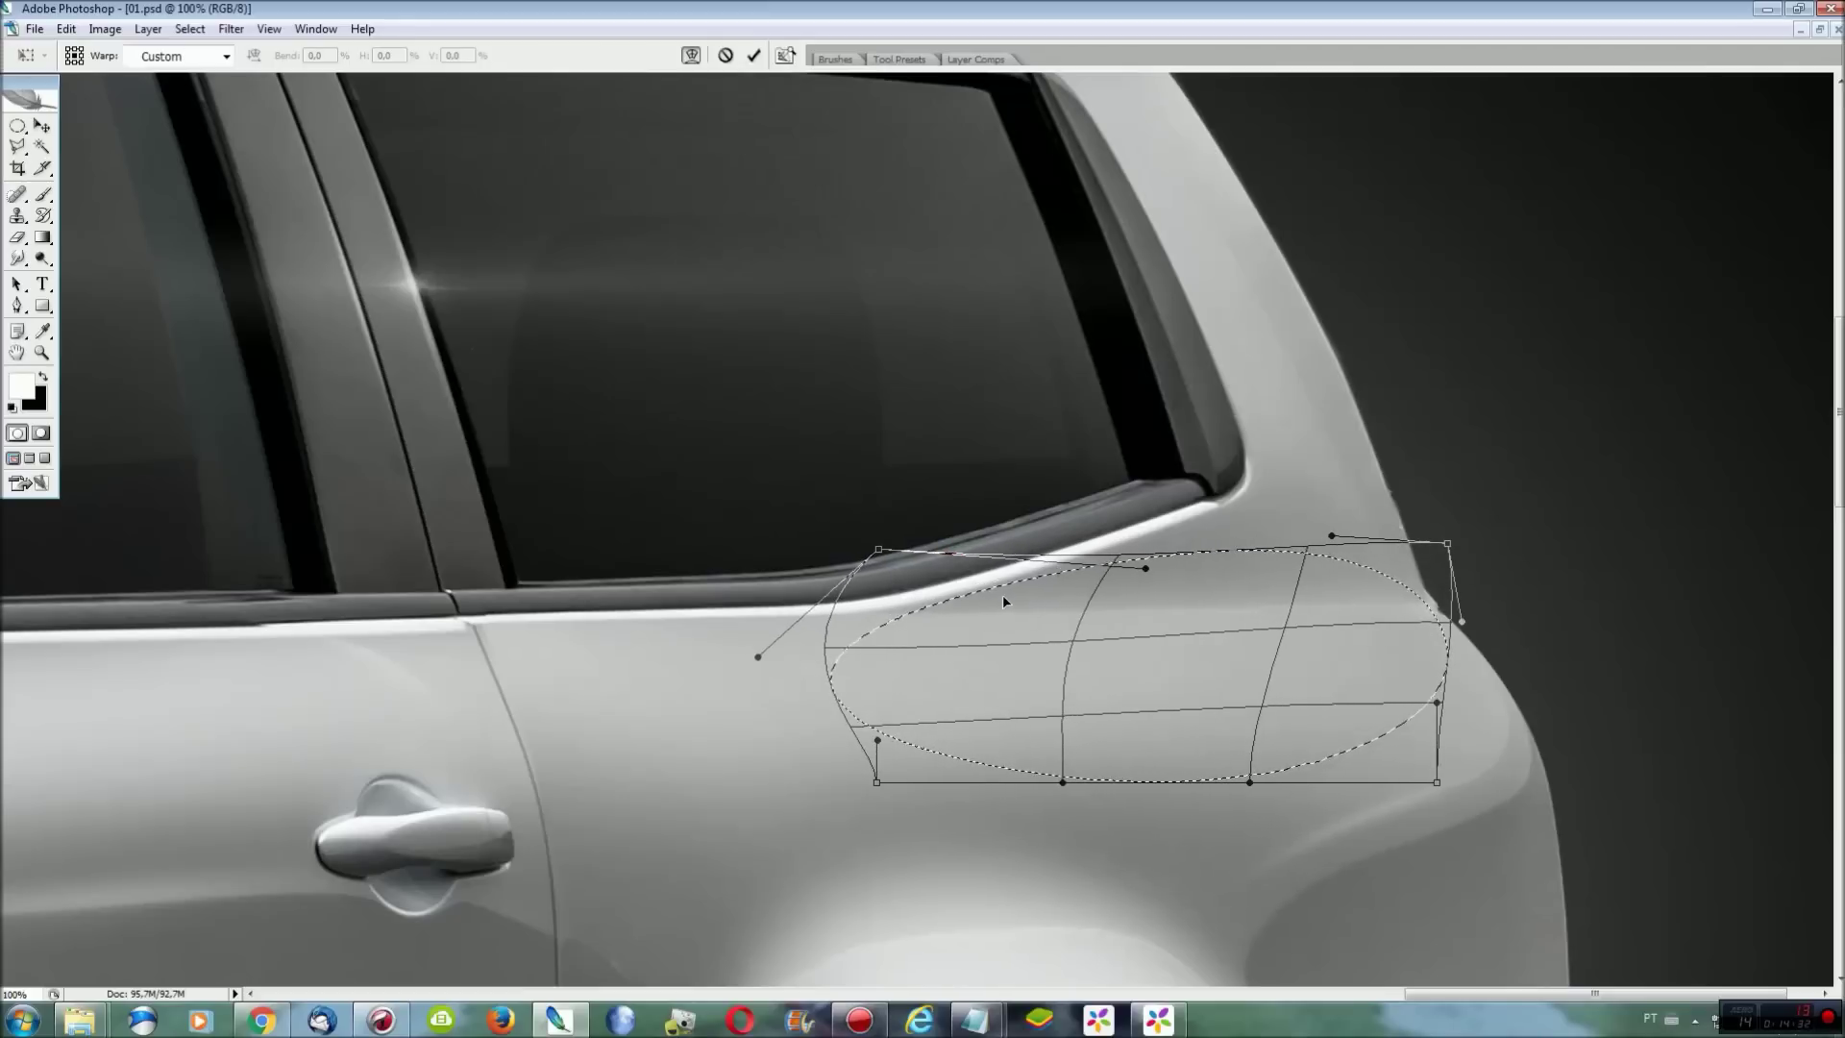
pyautogui.press('Return')
# Smudge the warped panel's edges and an outlined panel area smooth.
pyautogui.press('r')
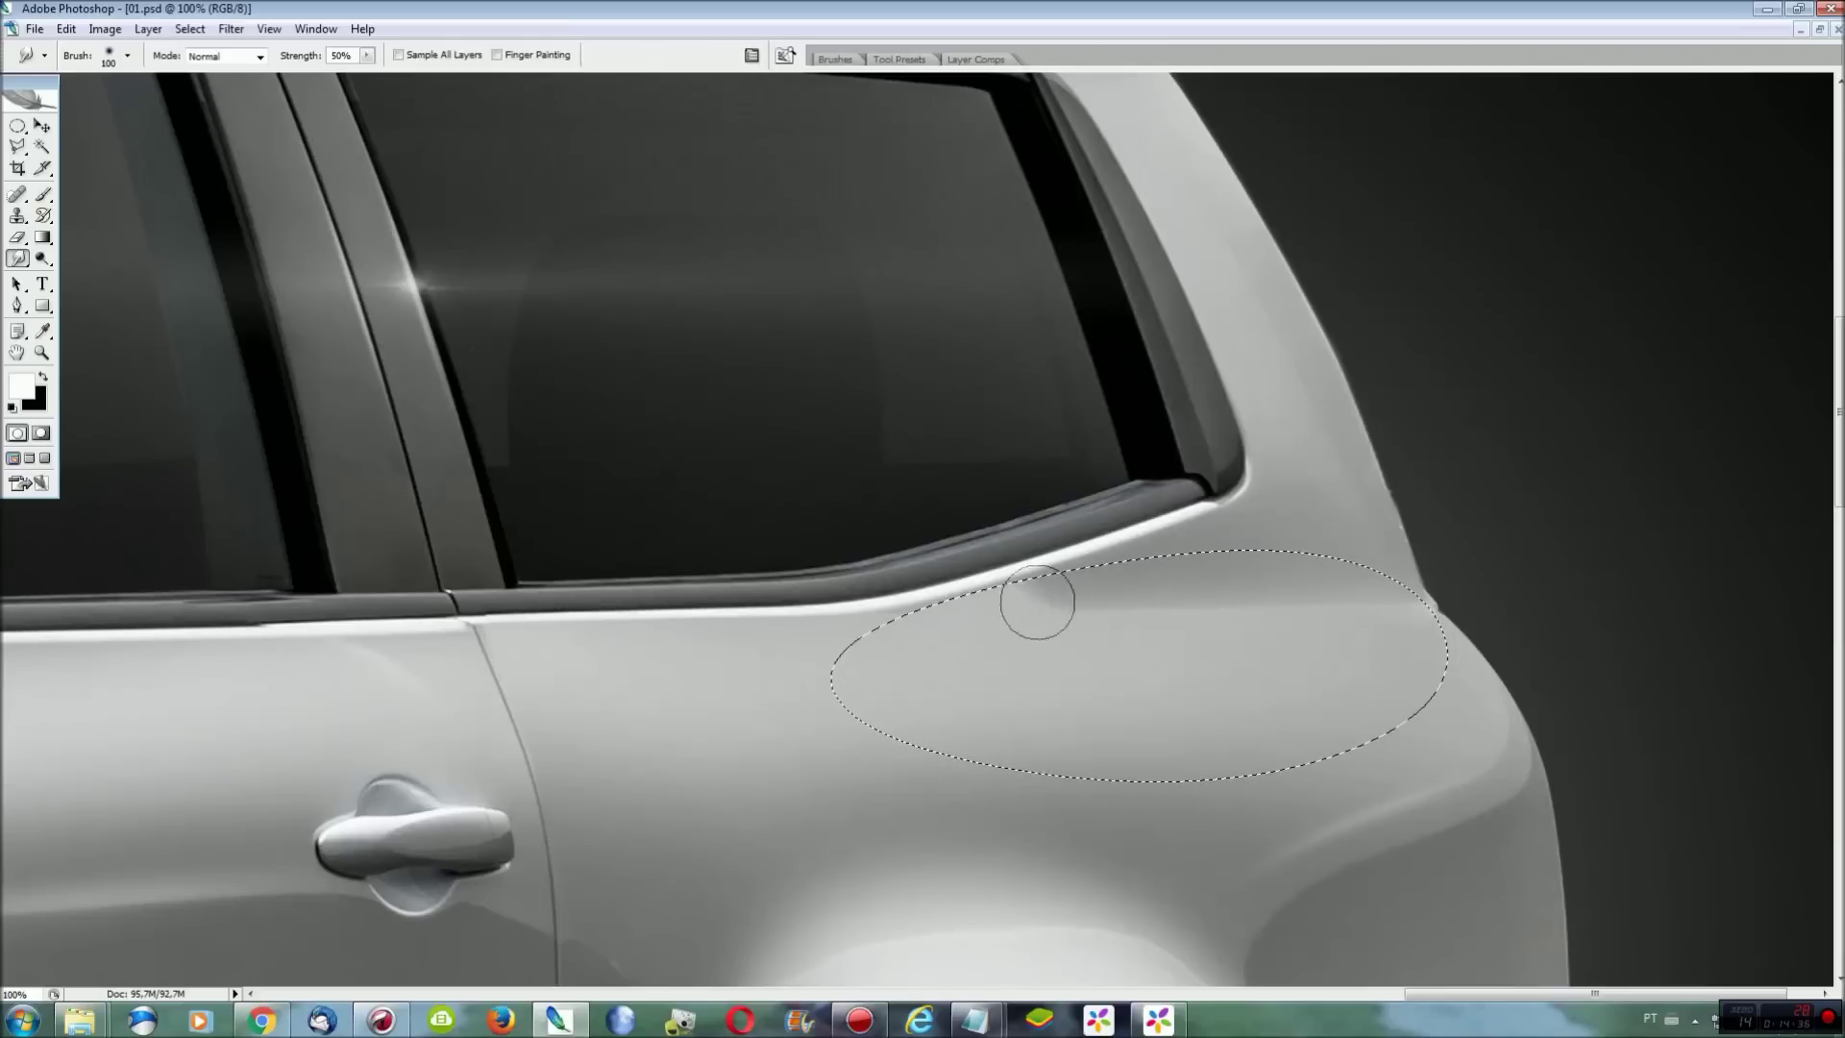
pyautogui.moveTo(1104, 562)
pyautogui.mouseDown()
pyautogui.moveTo(1184, 587)
pyautogui.moveTo(1425, 547)
pyautogui.mouseUp()
pyautogui.hotkey('ctrl', 'd')
pyautogui.press('l')
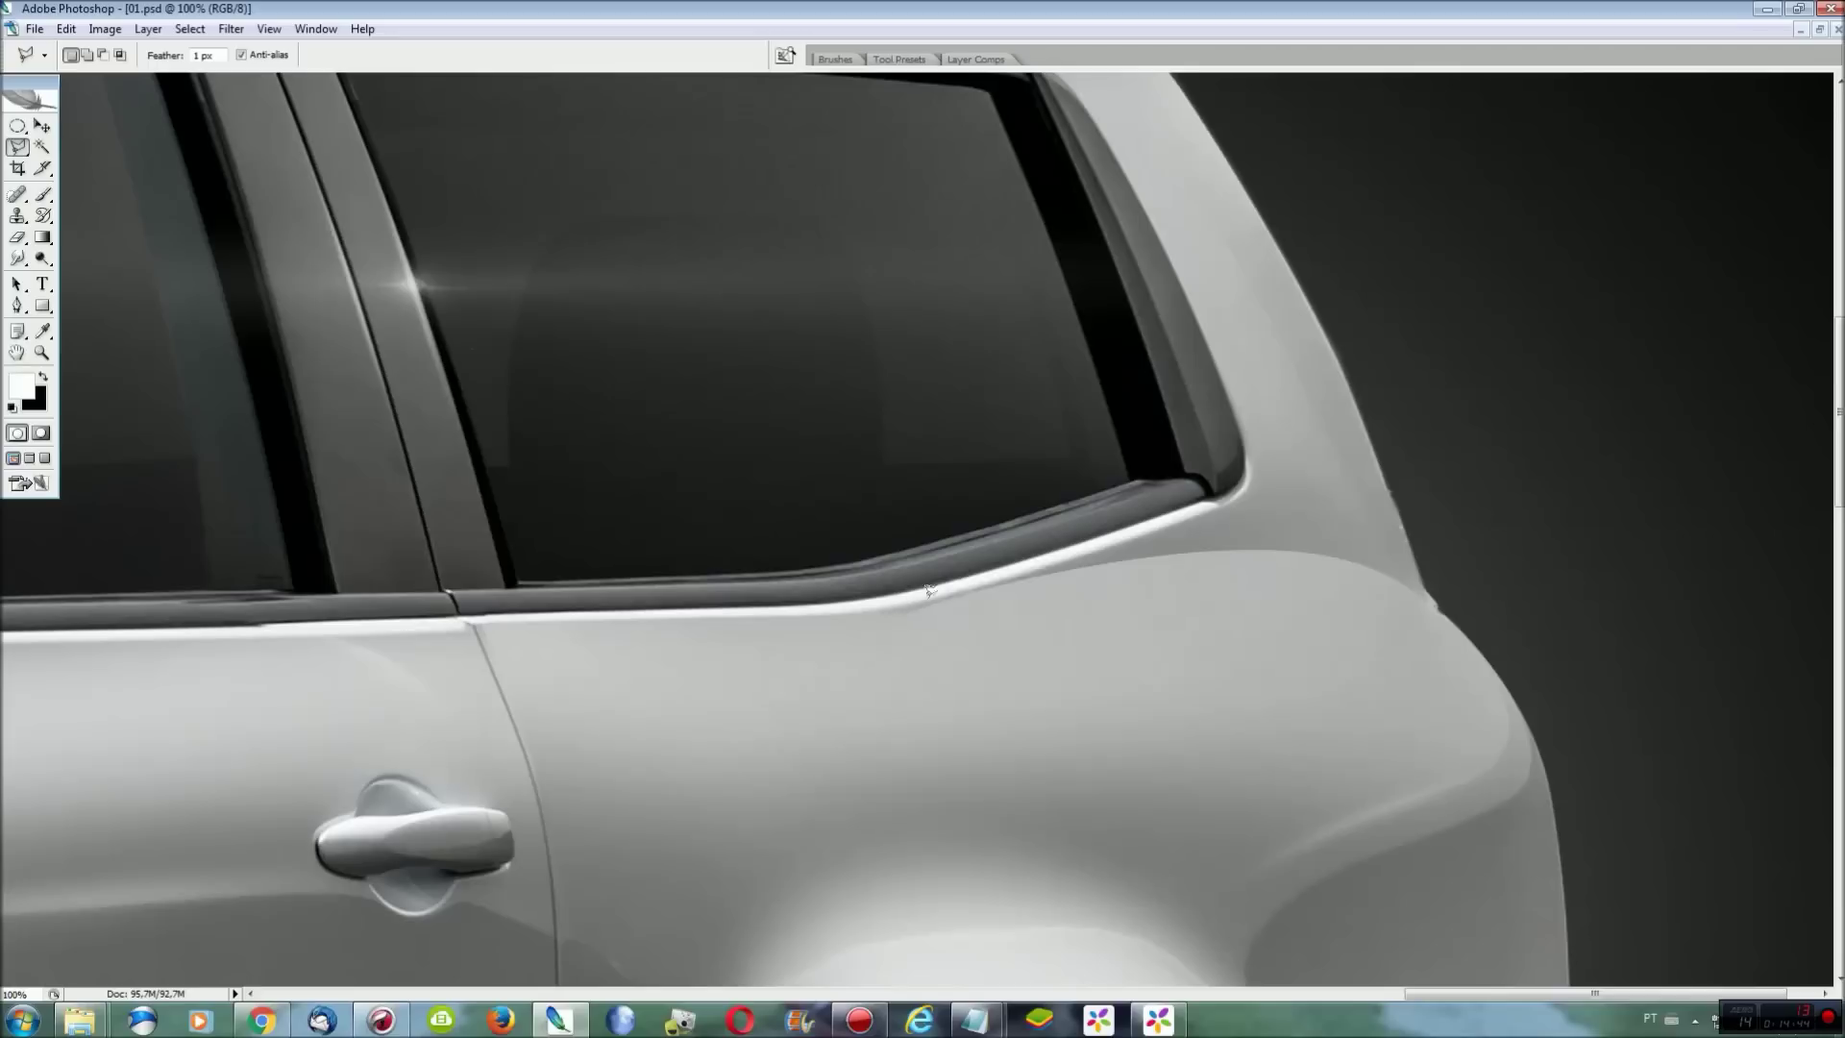
pyautogui.click(969, 598)
pyautogui.press('r')
pyautogui.moveTo(999, 614); pyautogui.dragTo(894, 605)
pyautogui.hotkey('ctrl', '0')
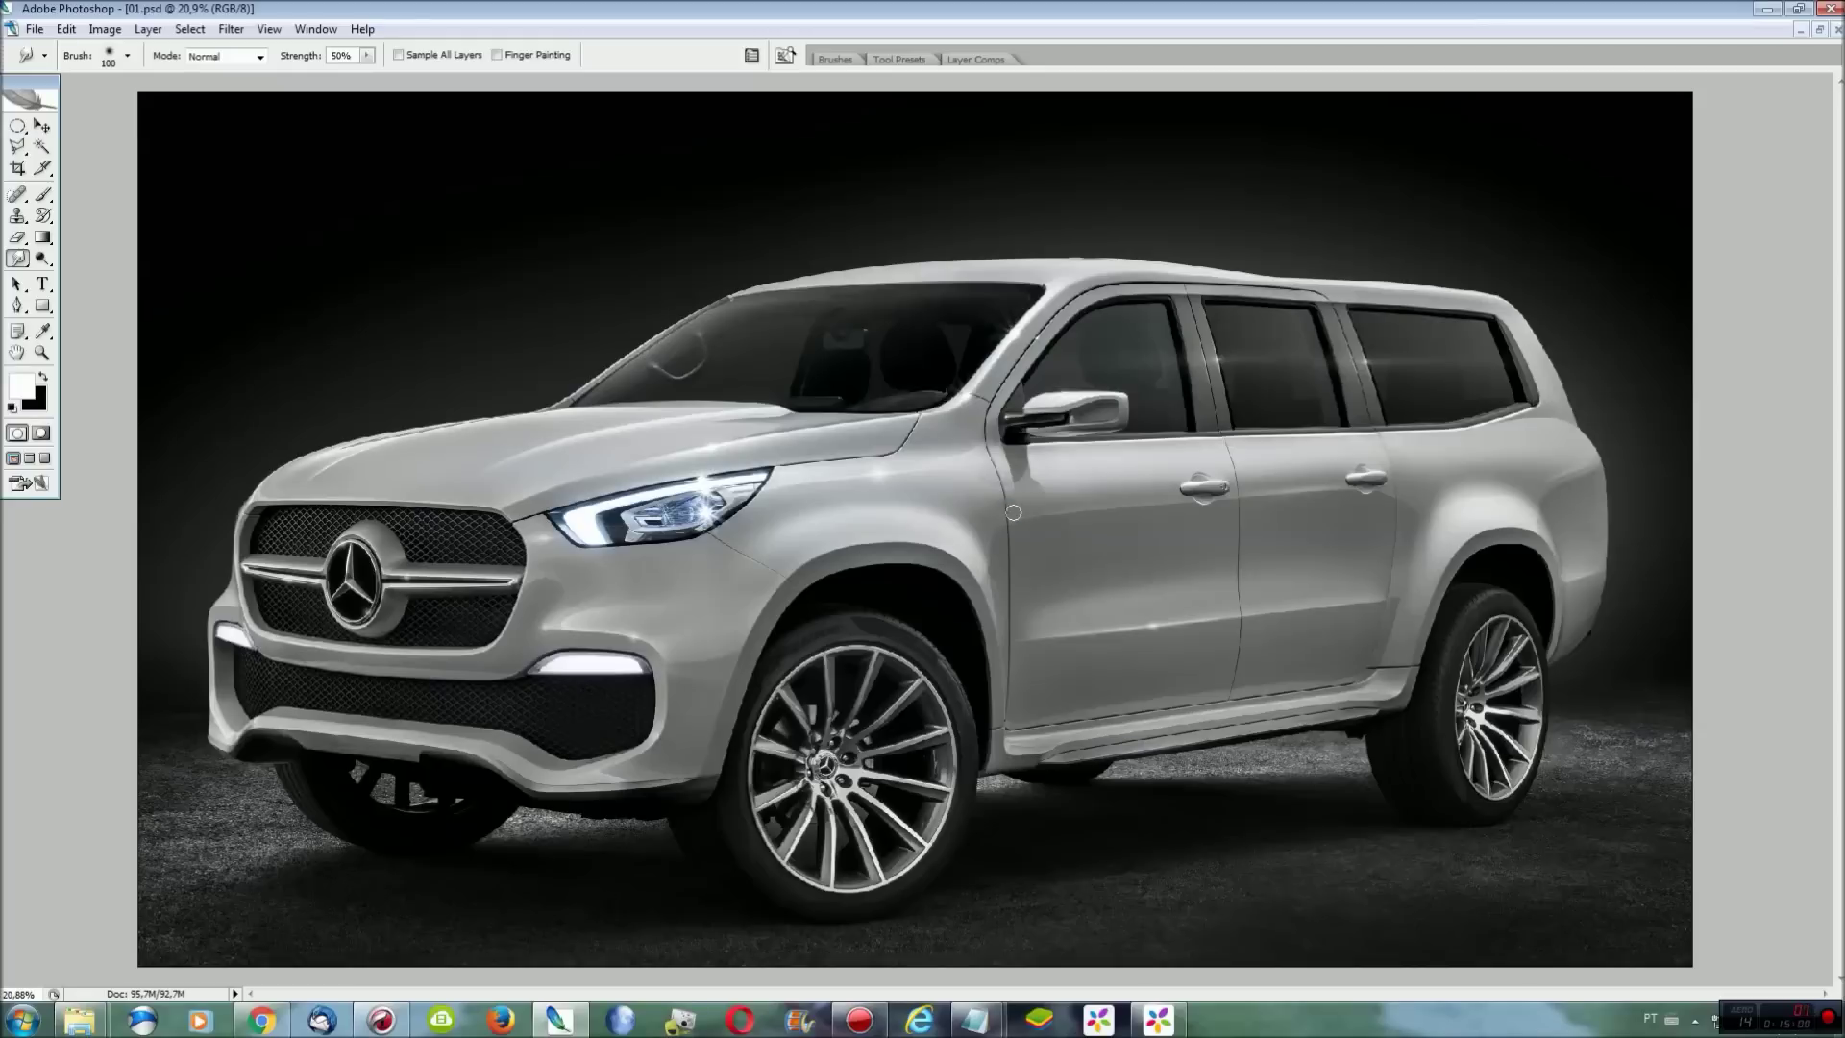
# Outline the front roof section with the polygonal lasso.
pyautogui.hotkey('ctrl', '+')
pyautogui.hotkey('ctrl', '+')
pyautogui.hotkey('ctrl', '+')
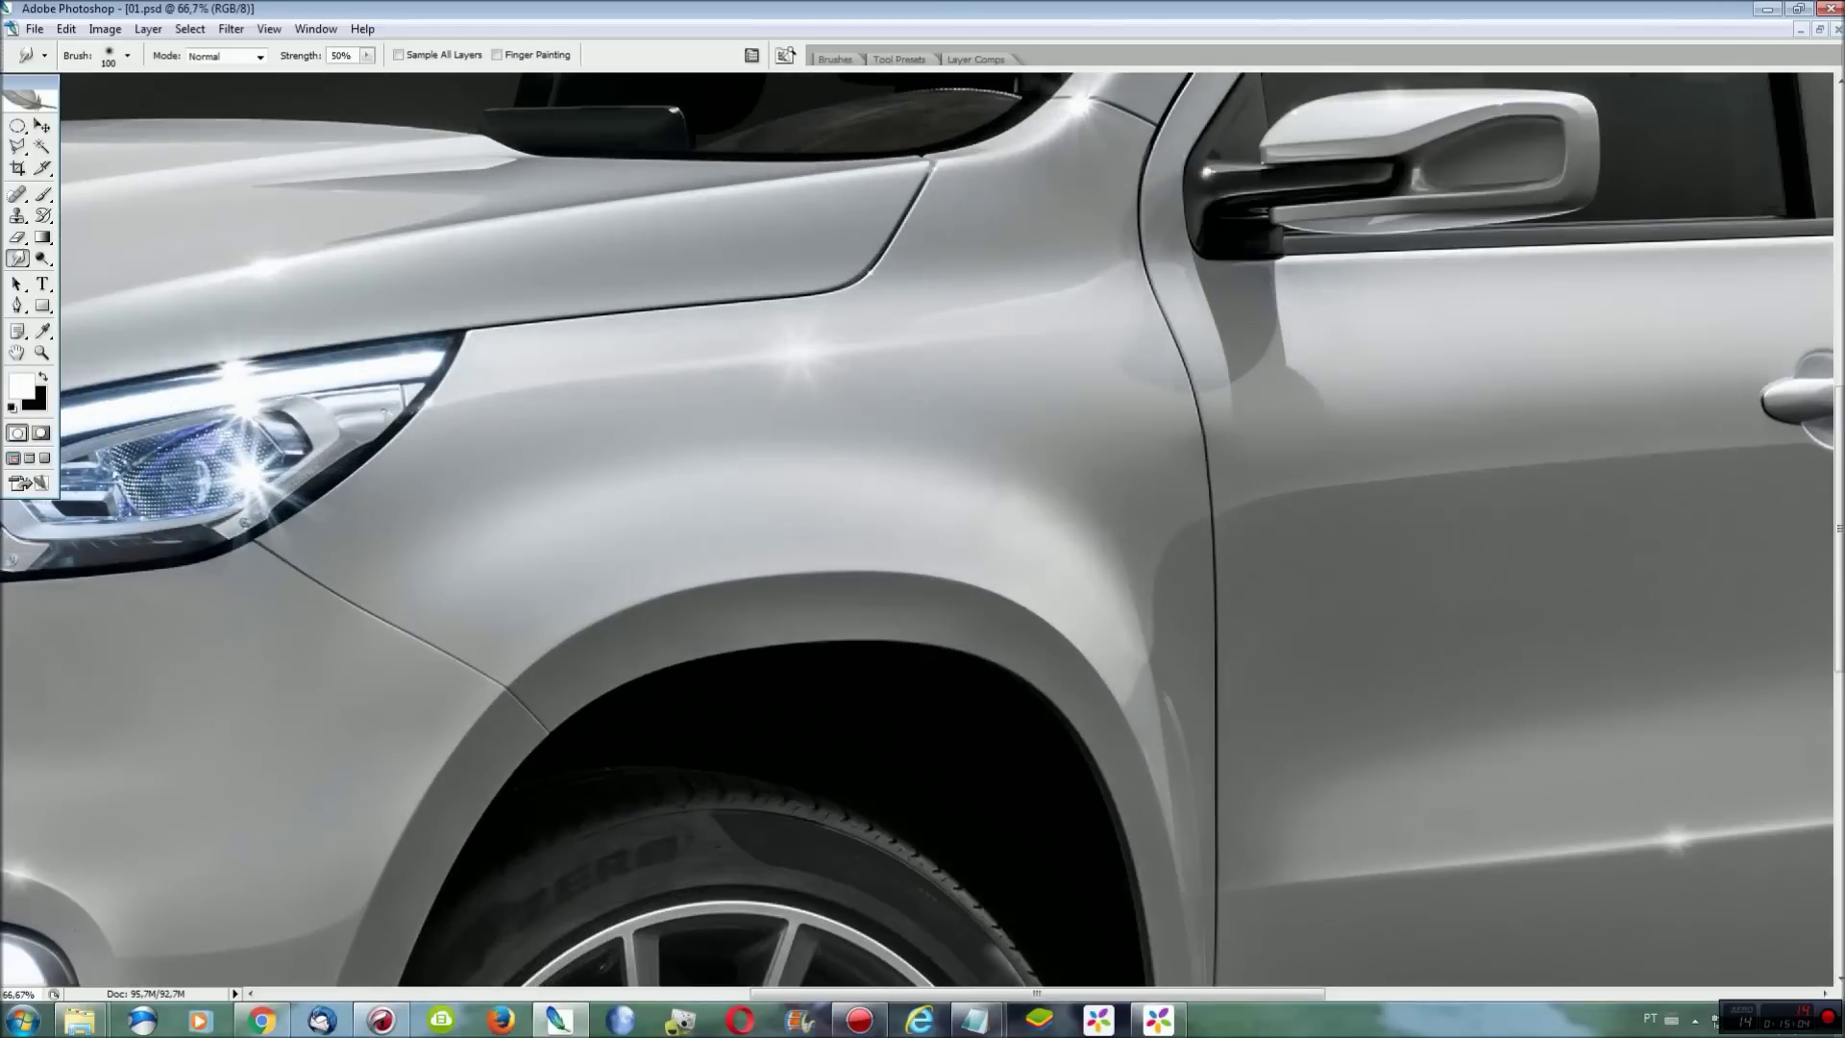
pyautogui.scroll(4, 1371, 865)
pyautogui.hscroll(5, 1371, 865)
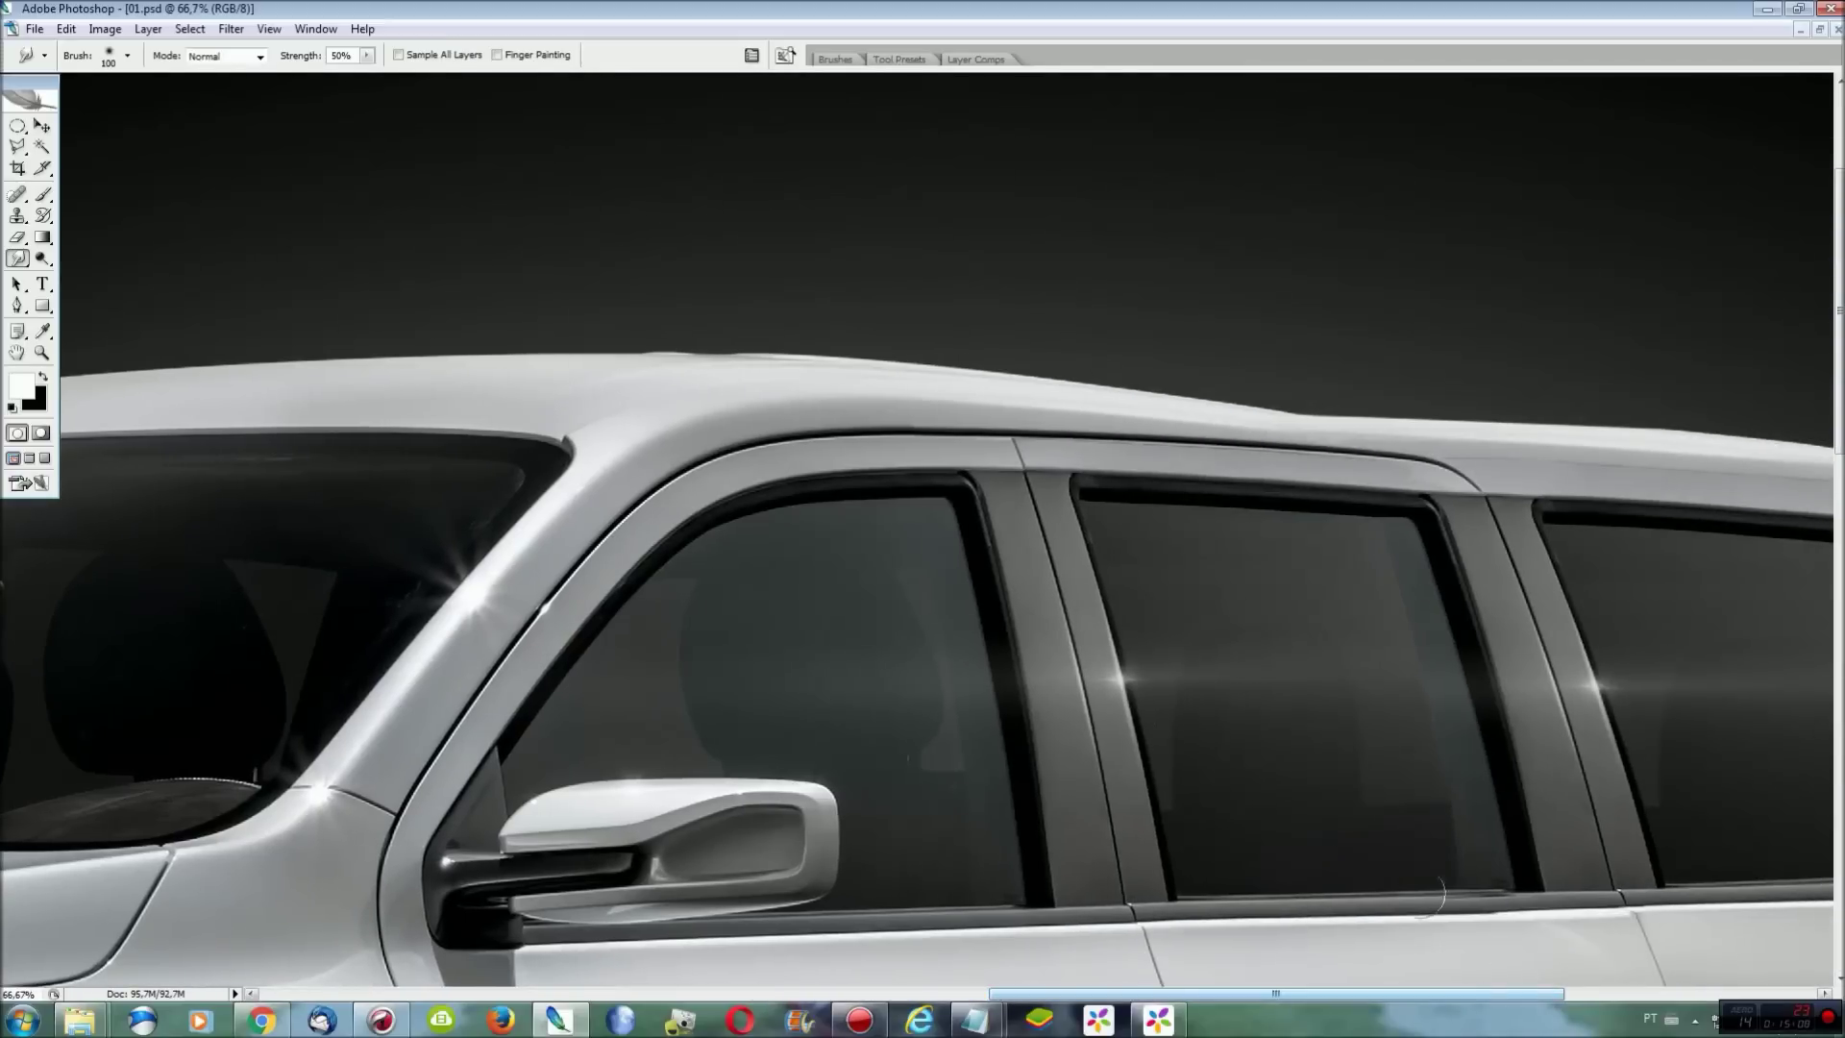
pyautogui.press('l')
pyautogui.click(1312, 411)
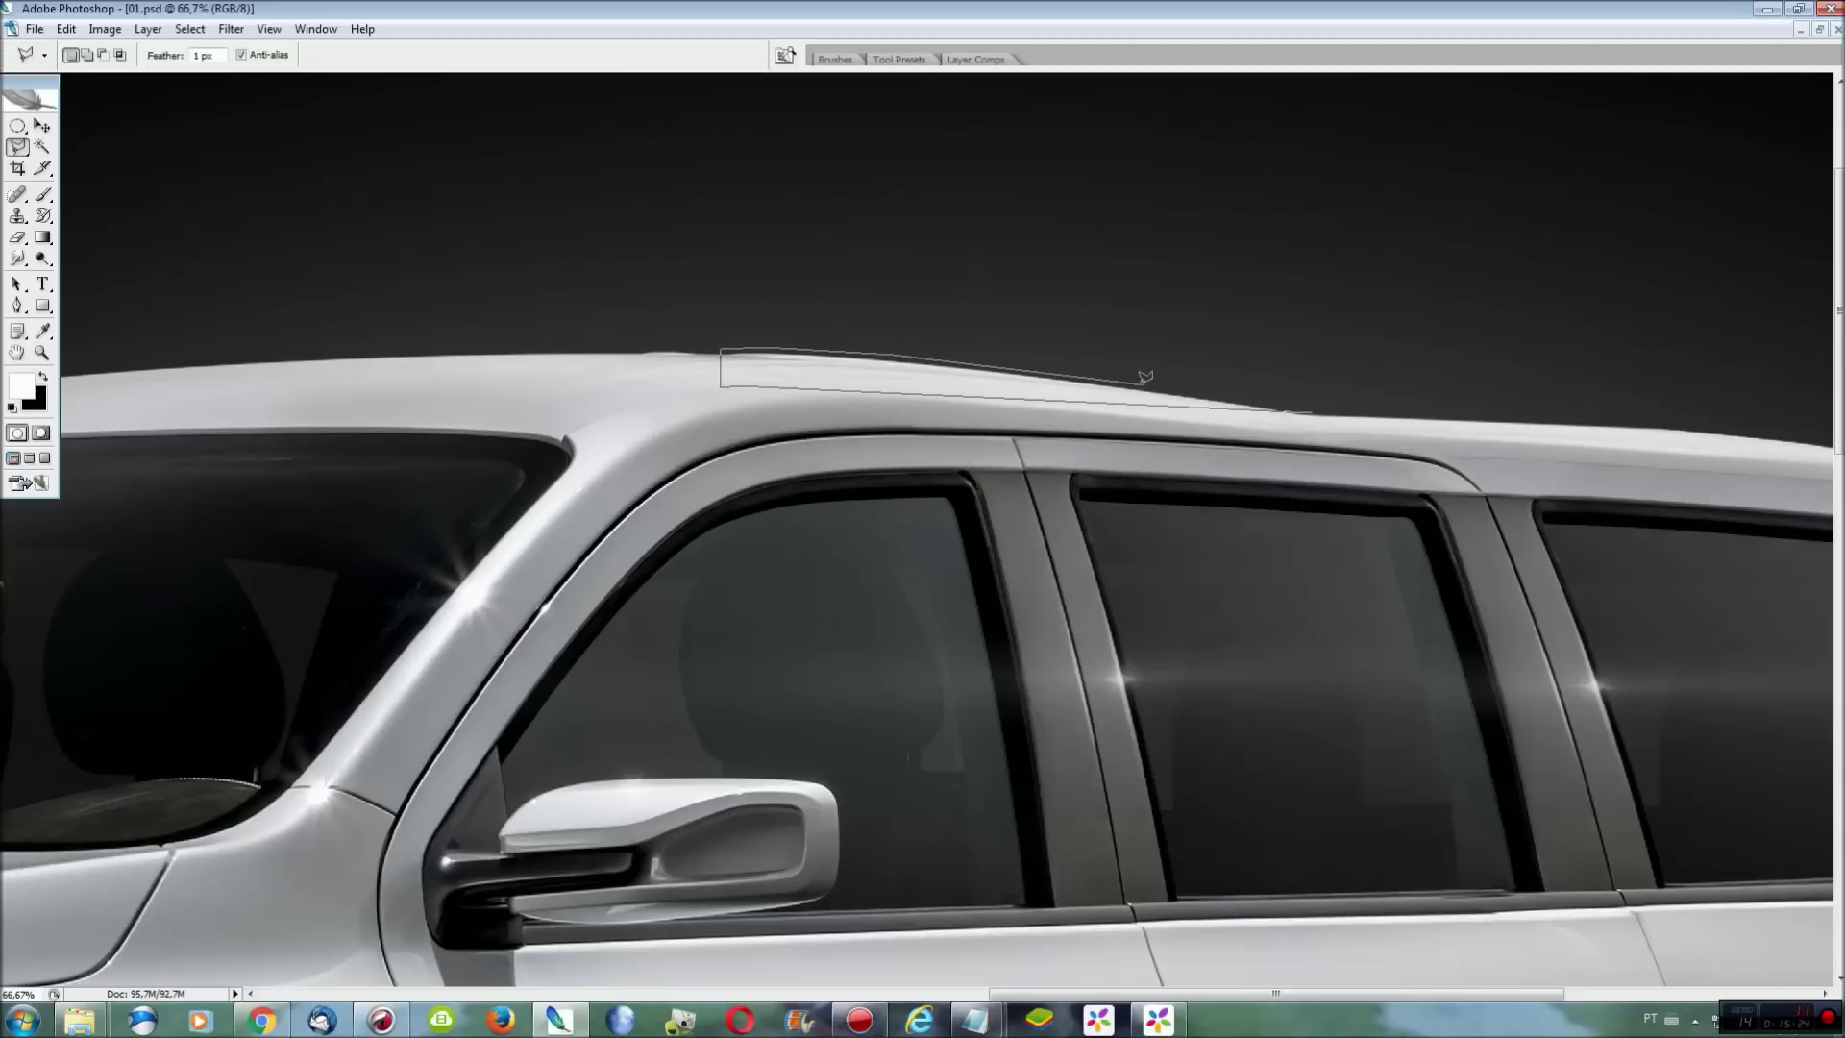
pyautogui.click(1310, 412)
# Copy the roof section to a layer, stretch it rearward to 181%, skew it, and merge down.
pyautogui.hotkey('ctrl', 'j')
pyautogui.hotkey('ctrl', 't')
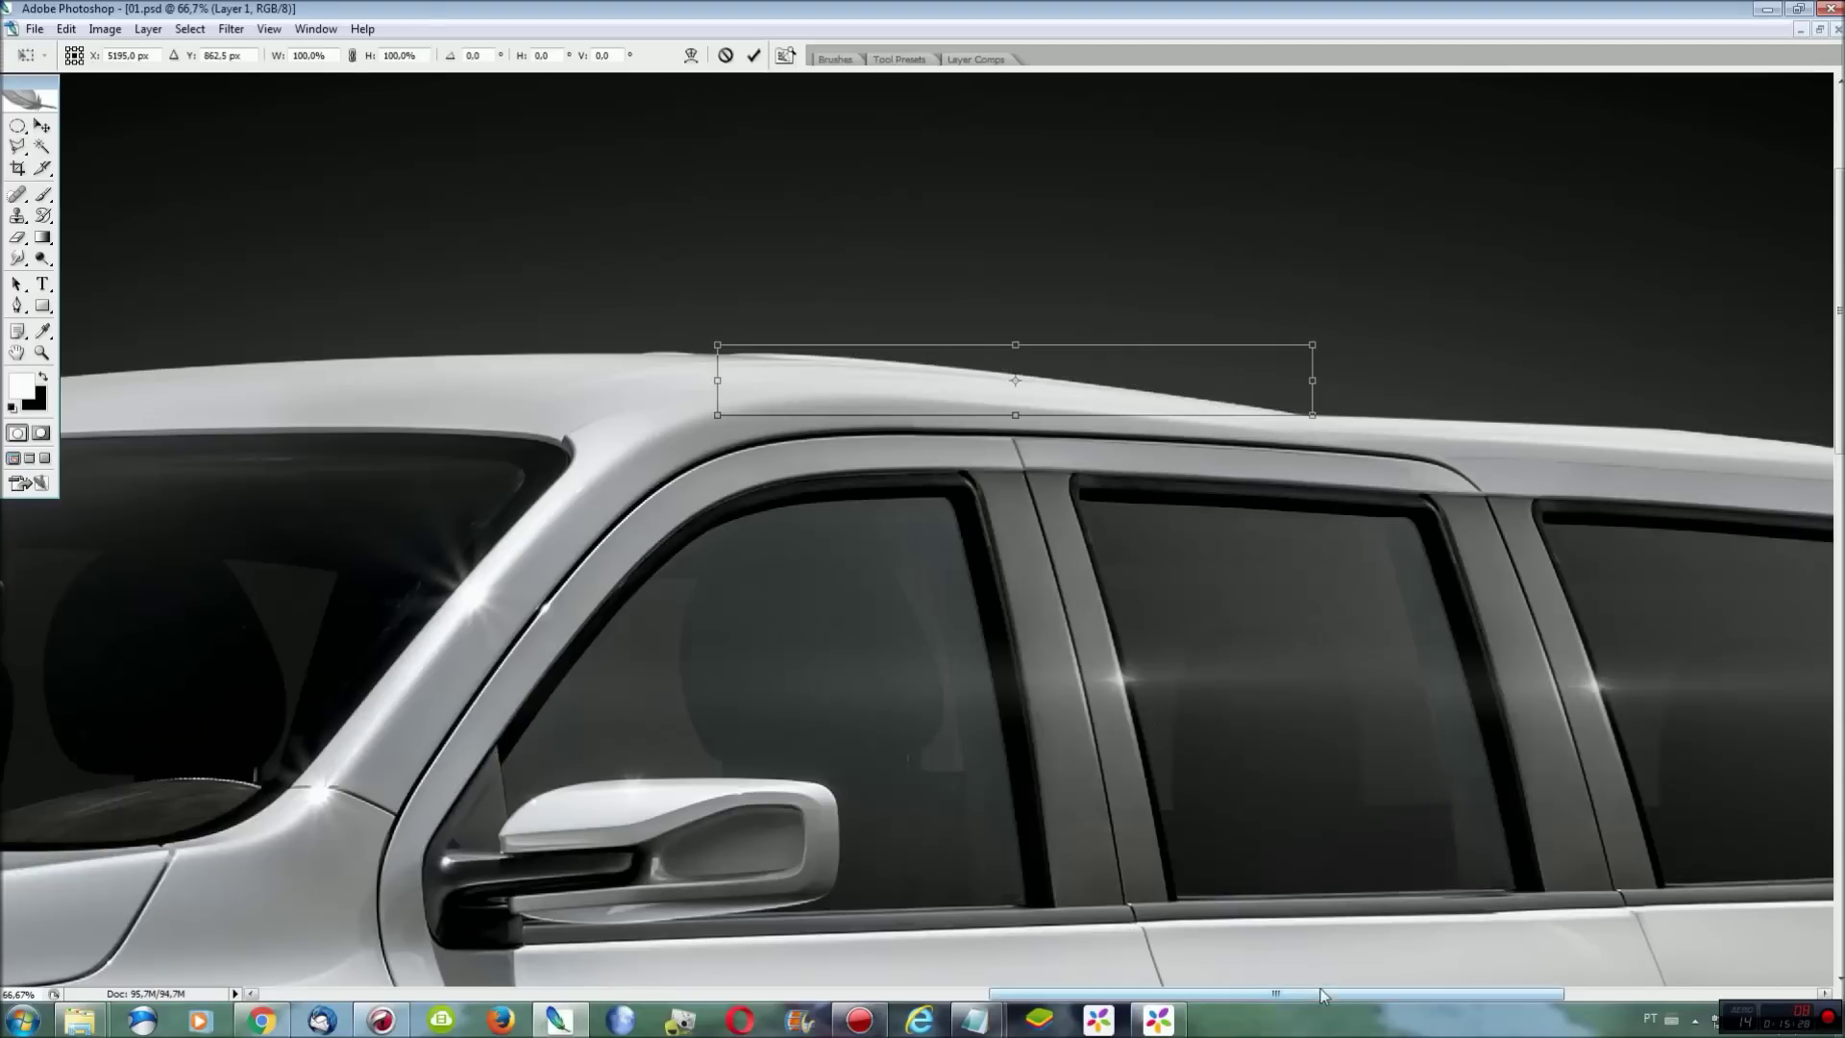
pyautogui.hscroll(5, 1301, 318)
pyautogui.moveTo(725, 390)
pyautogui.mouseDown()
pyautogui.moveTo(1208, 390)
pyautogui.moveTo(1191, 410)
pyautogui.mouseUp()
pyautogui.rightClick(965, 368)
pyautogui.click(1010, 450)
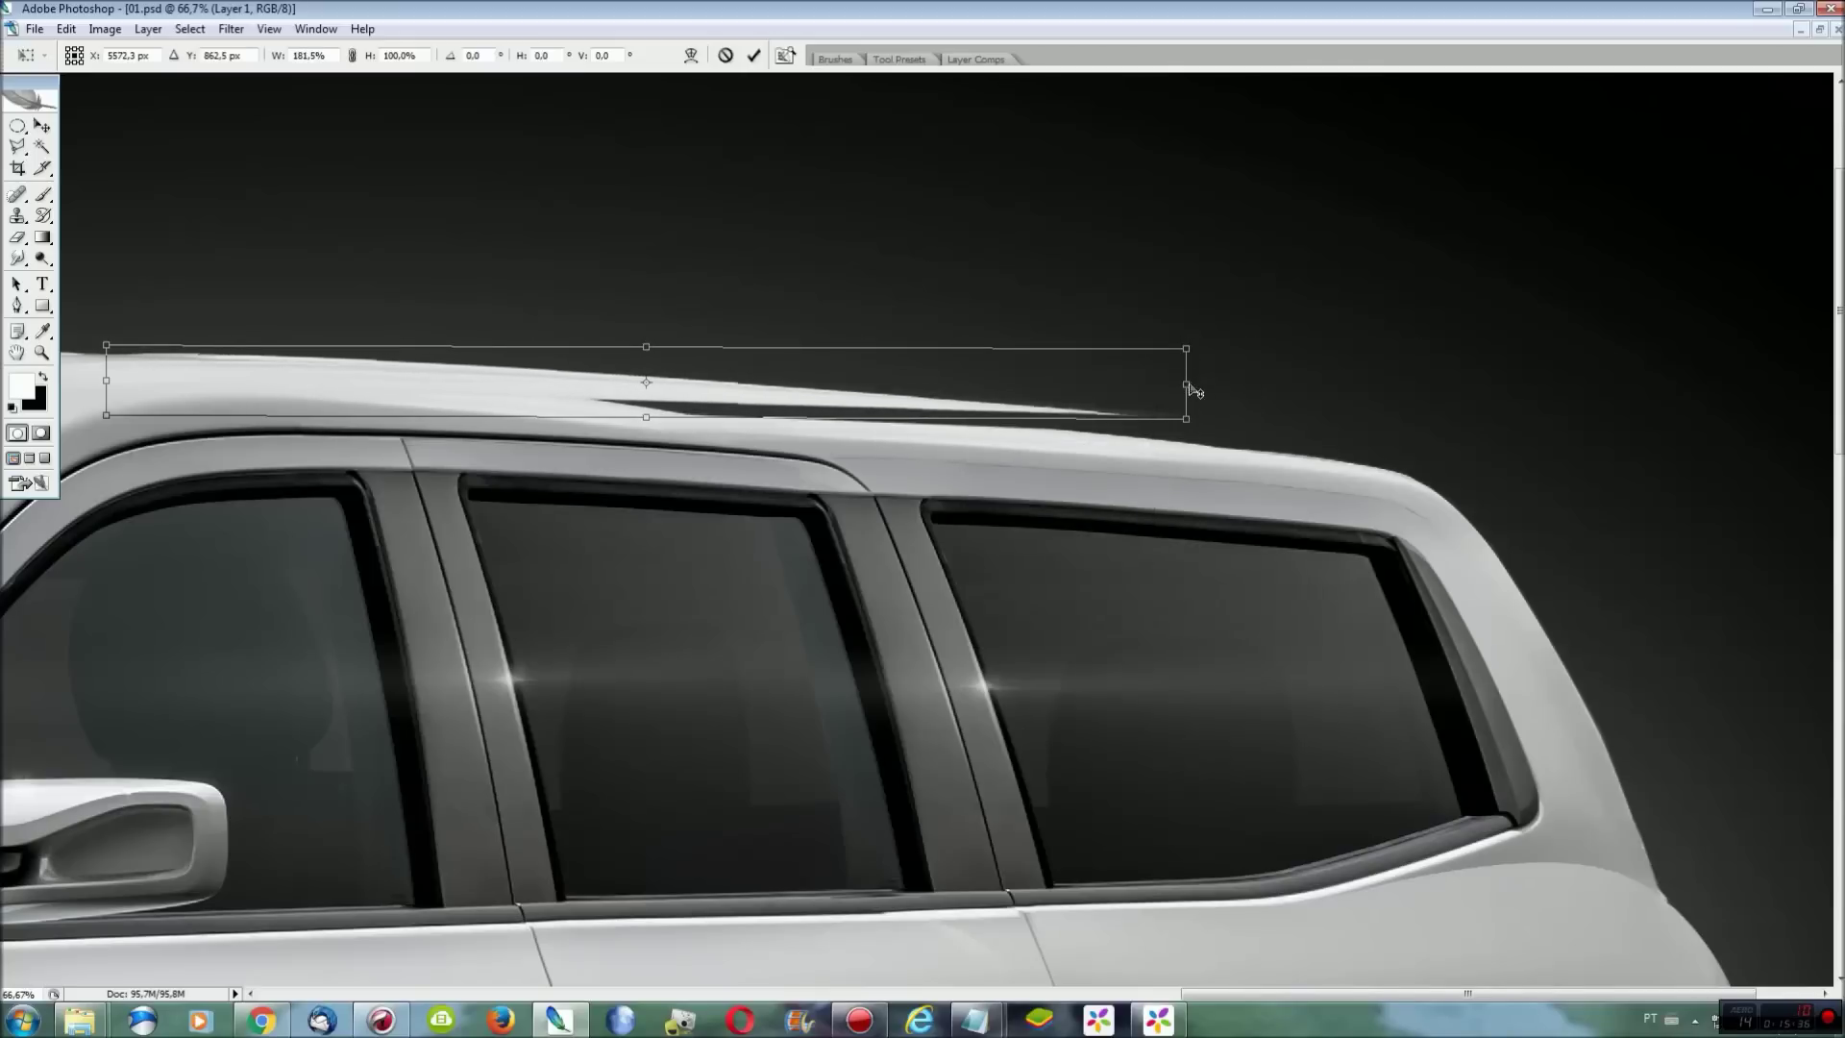
pyautogui.press('Return')
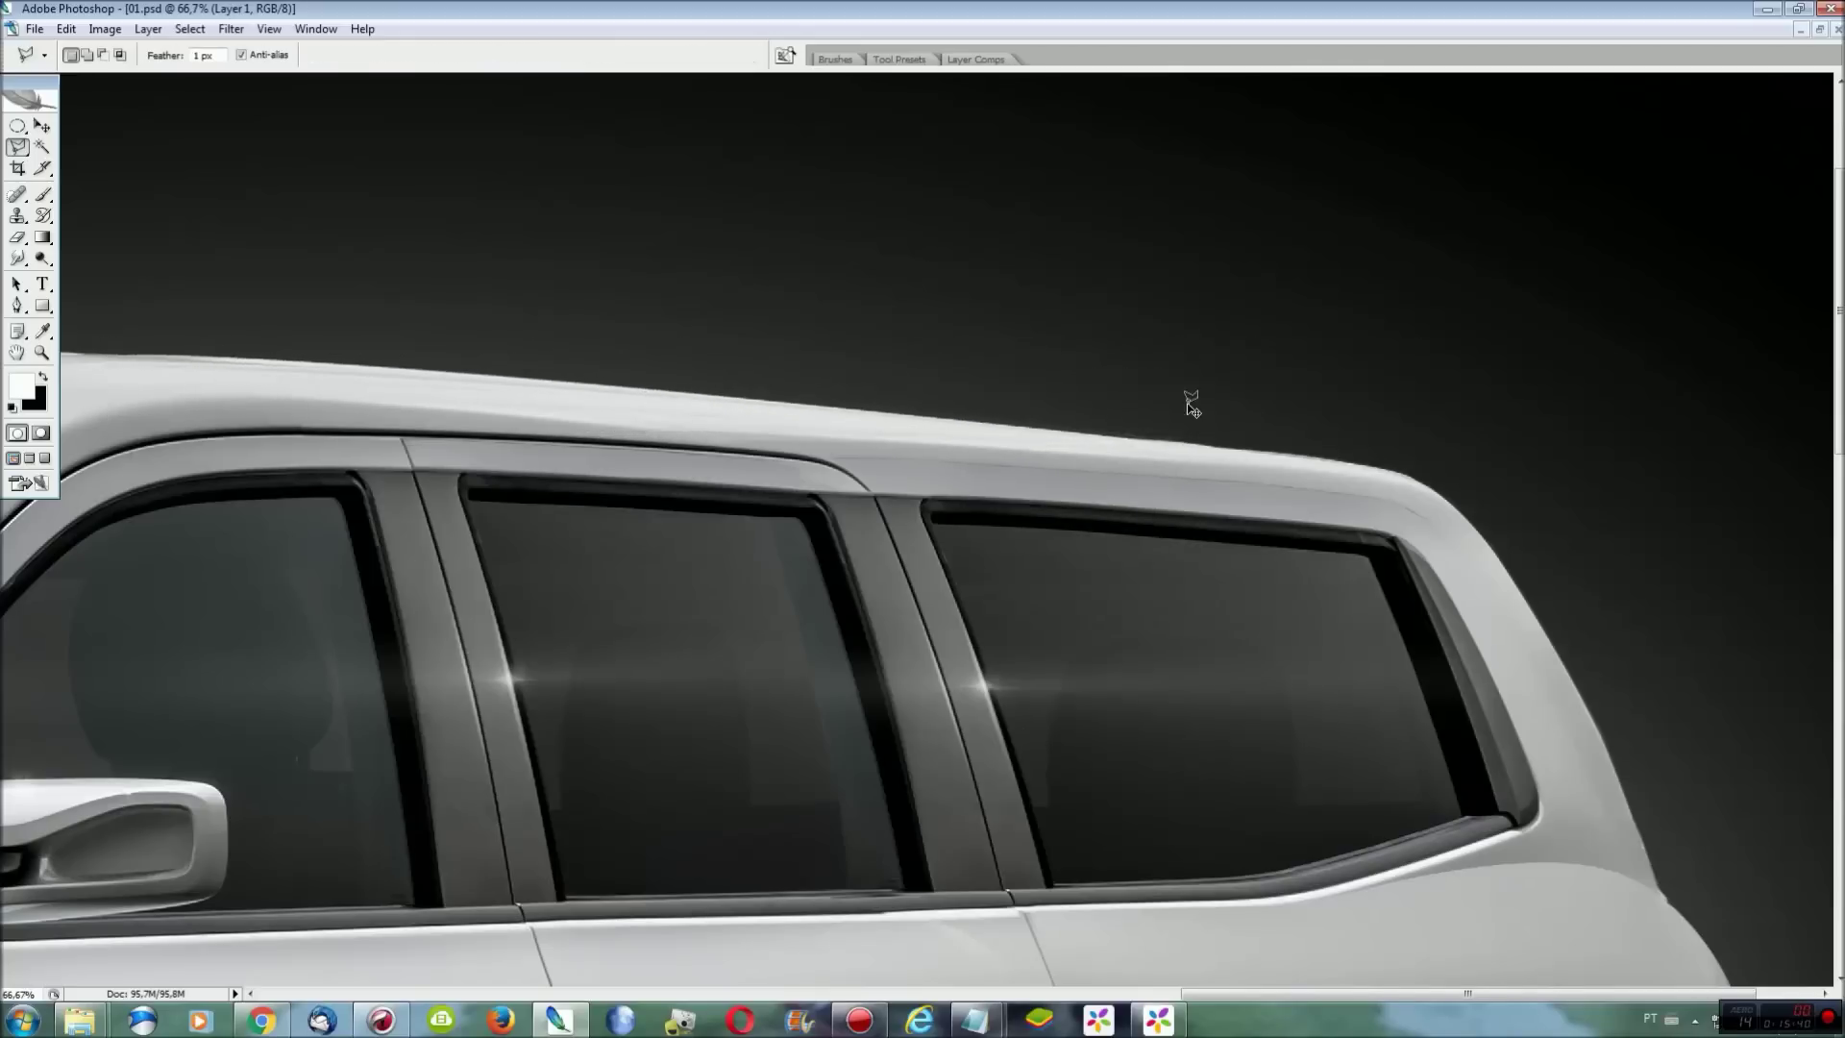
pyautogui.hotkey('ctrl', '0')
pyautogui.hotkey('ctrl', 'e')
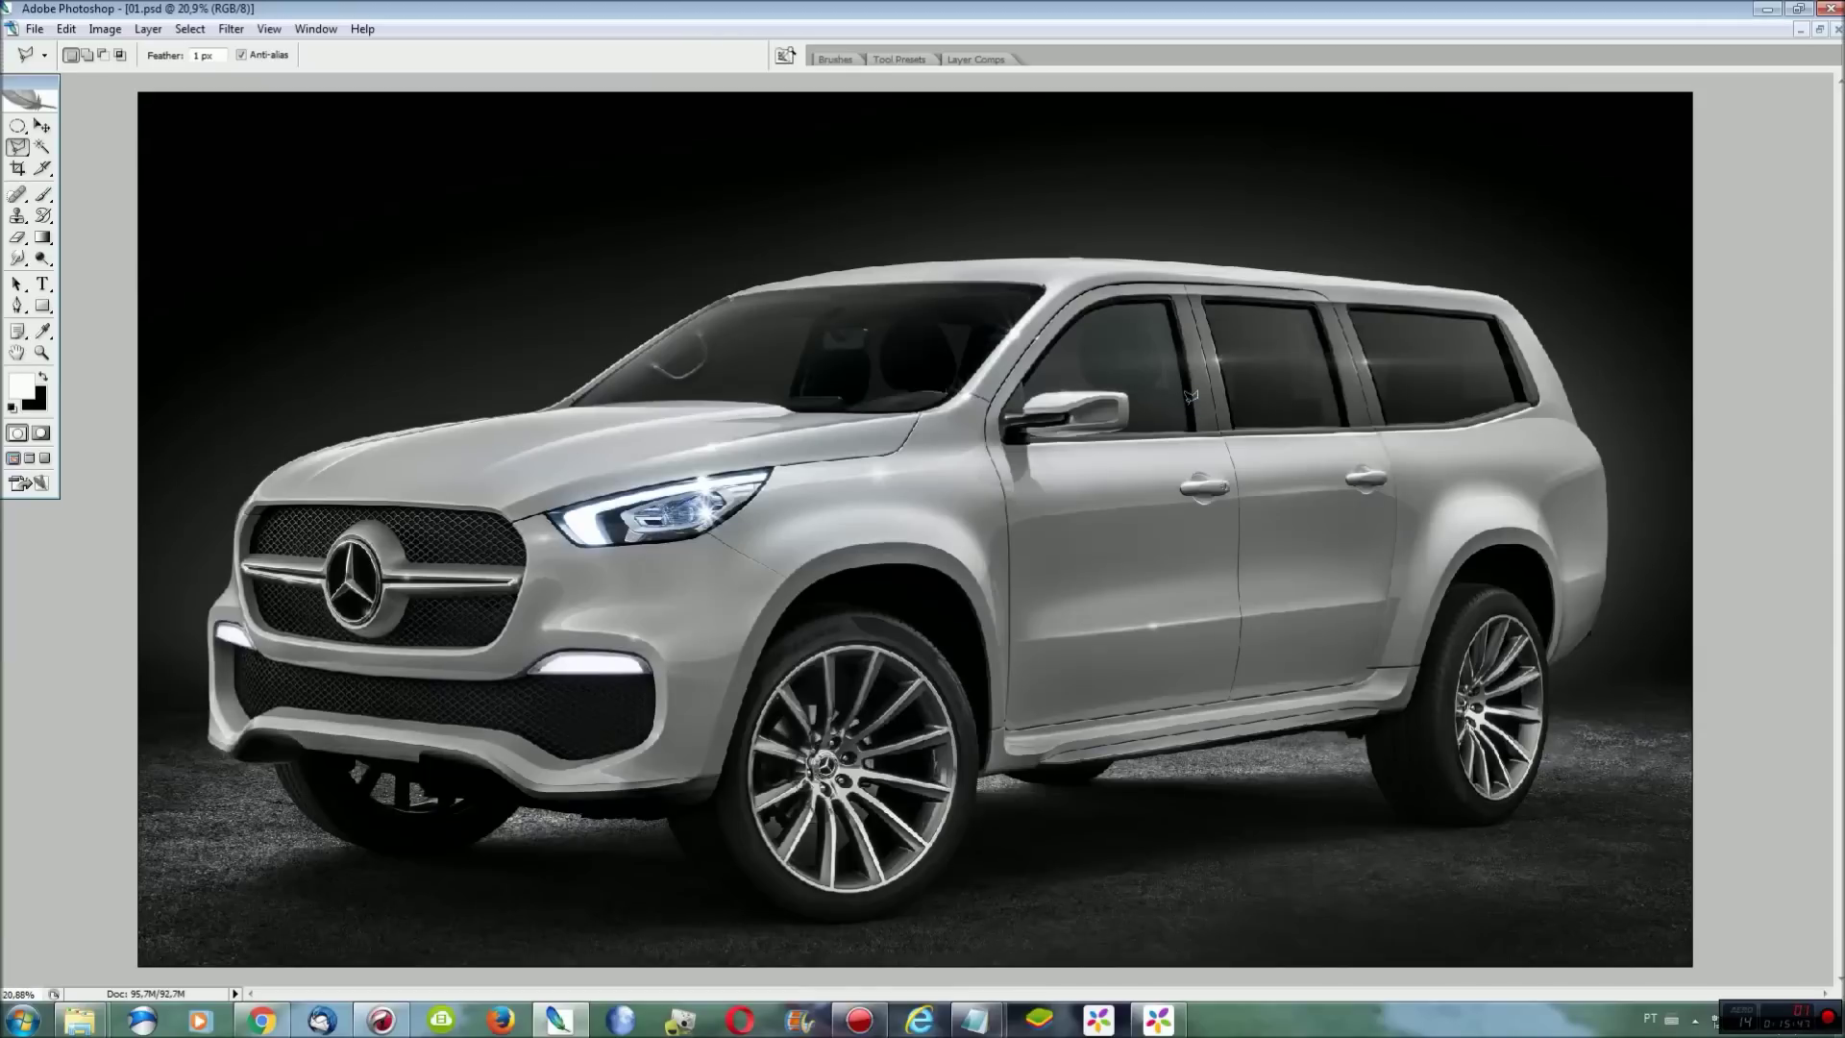
# Zoom in on the rear roof above the third window and bring up the blur tools.
pyautogui.hotkey('ctrl', '+')
pyautogui.hotkey('ctrl', '+')
pyautogui.hotkey('ctrl', '+')
pyautogui.hotkey('ctrl', '+')
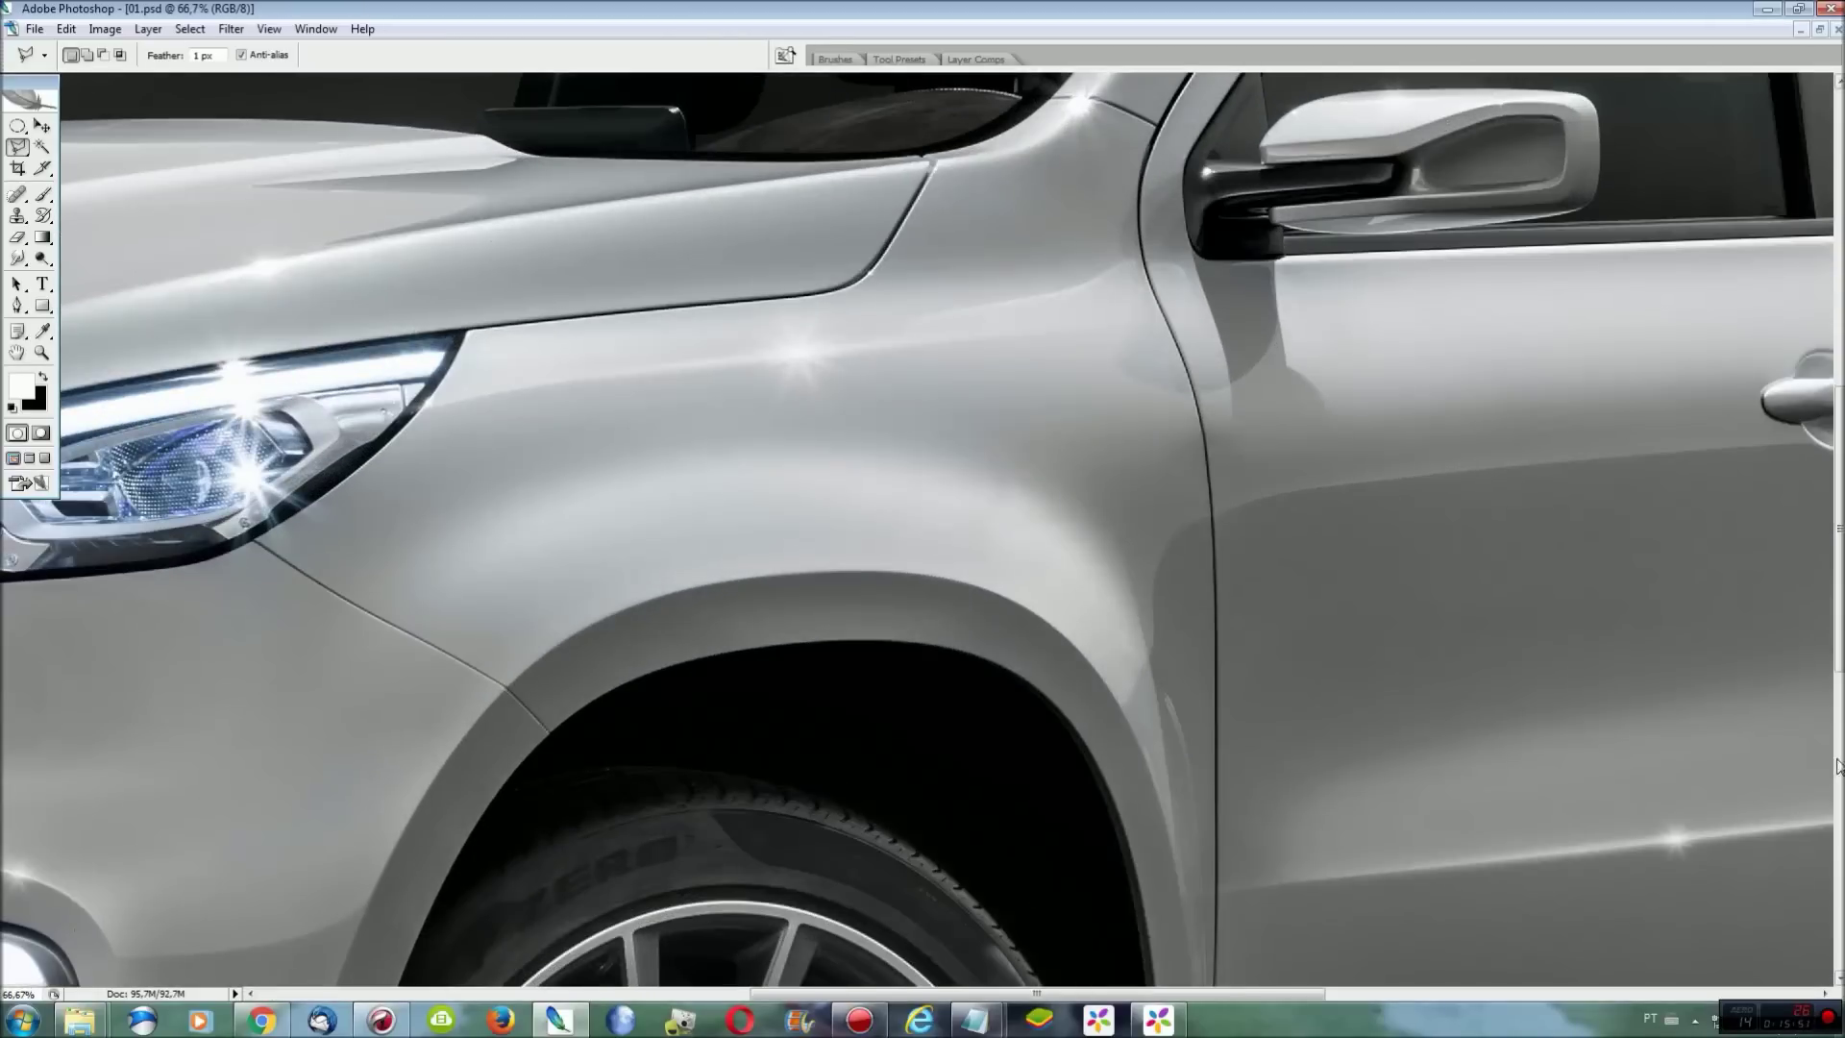
pyautogui.scroll(5, 1450, 963)
pyautogui.scroll(1, 1451, 963)
pyautogui.hscroll(5, 1451, 963)
pyautogui.hscroll(5, 1451, 963)
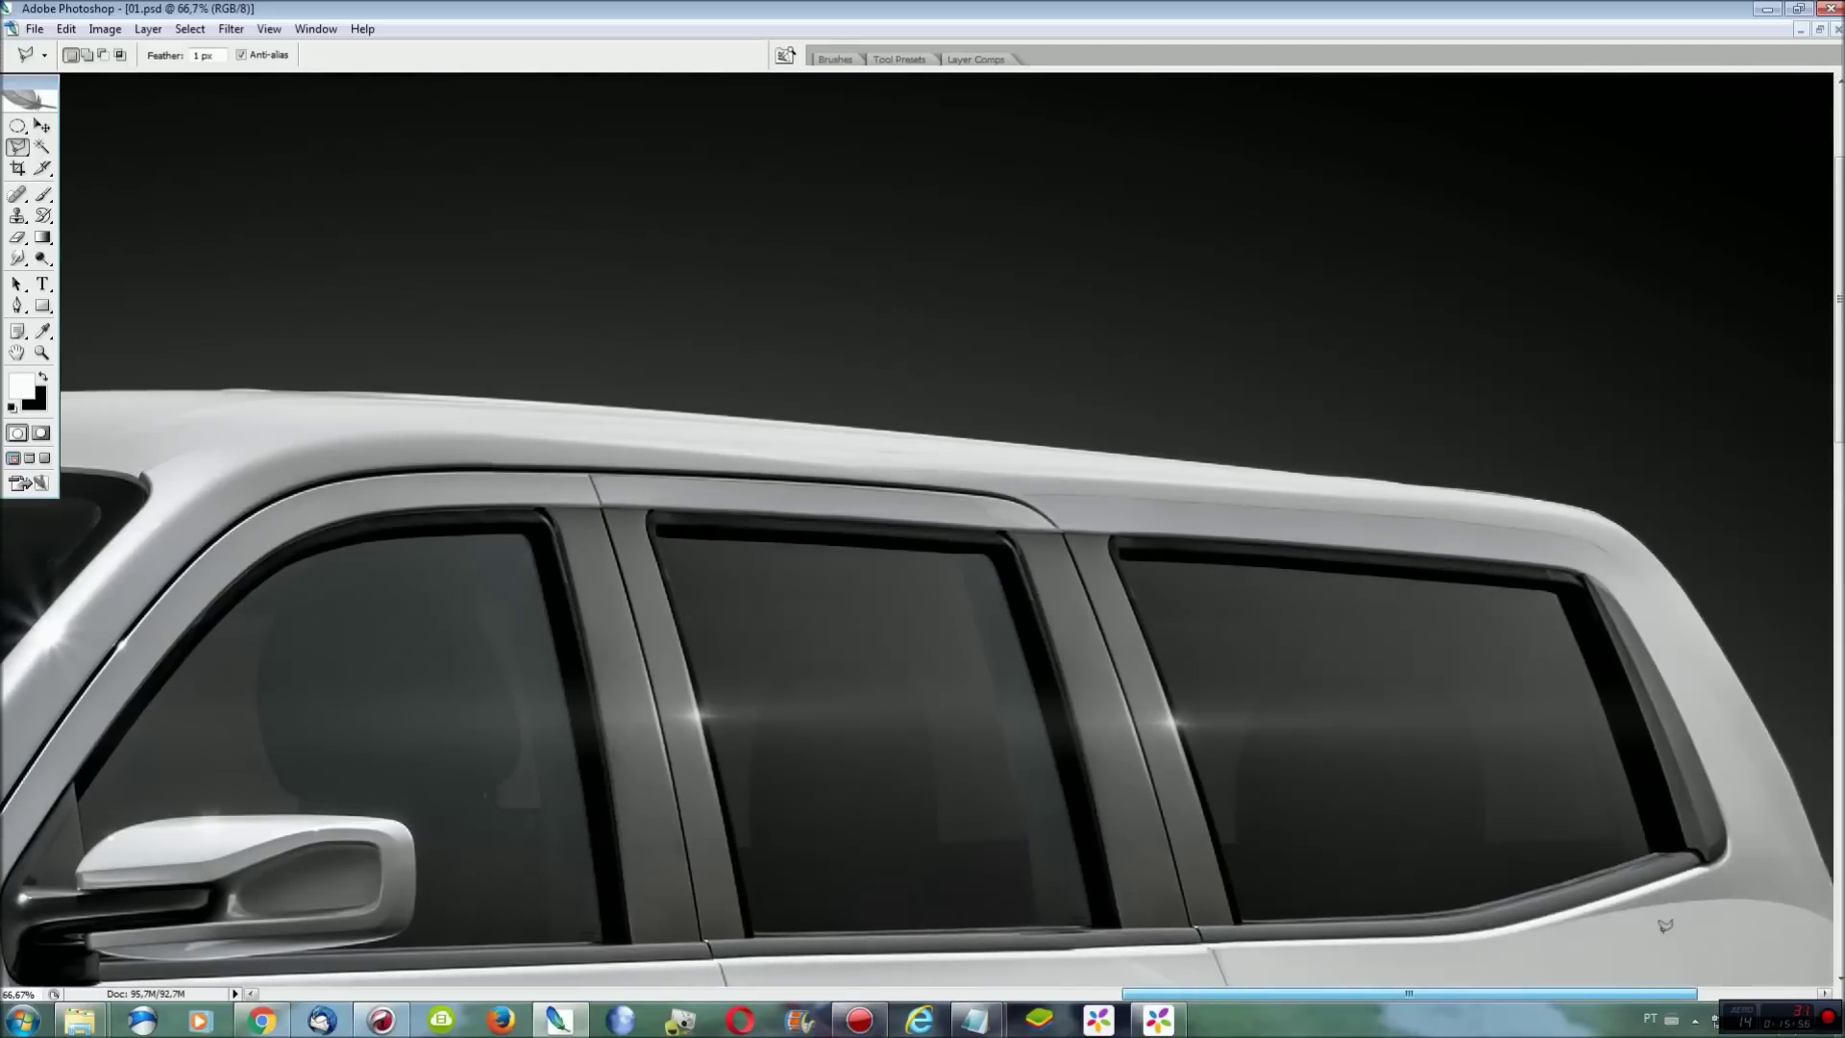
pyautogui.hotkey('ctrl', '+')
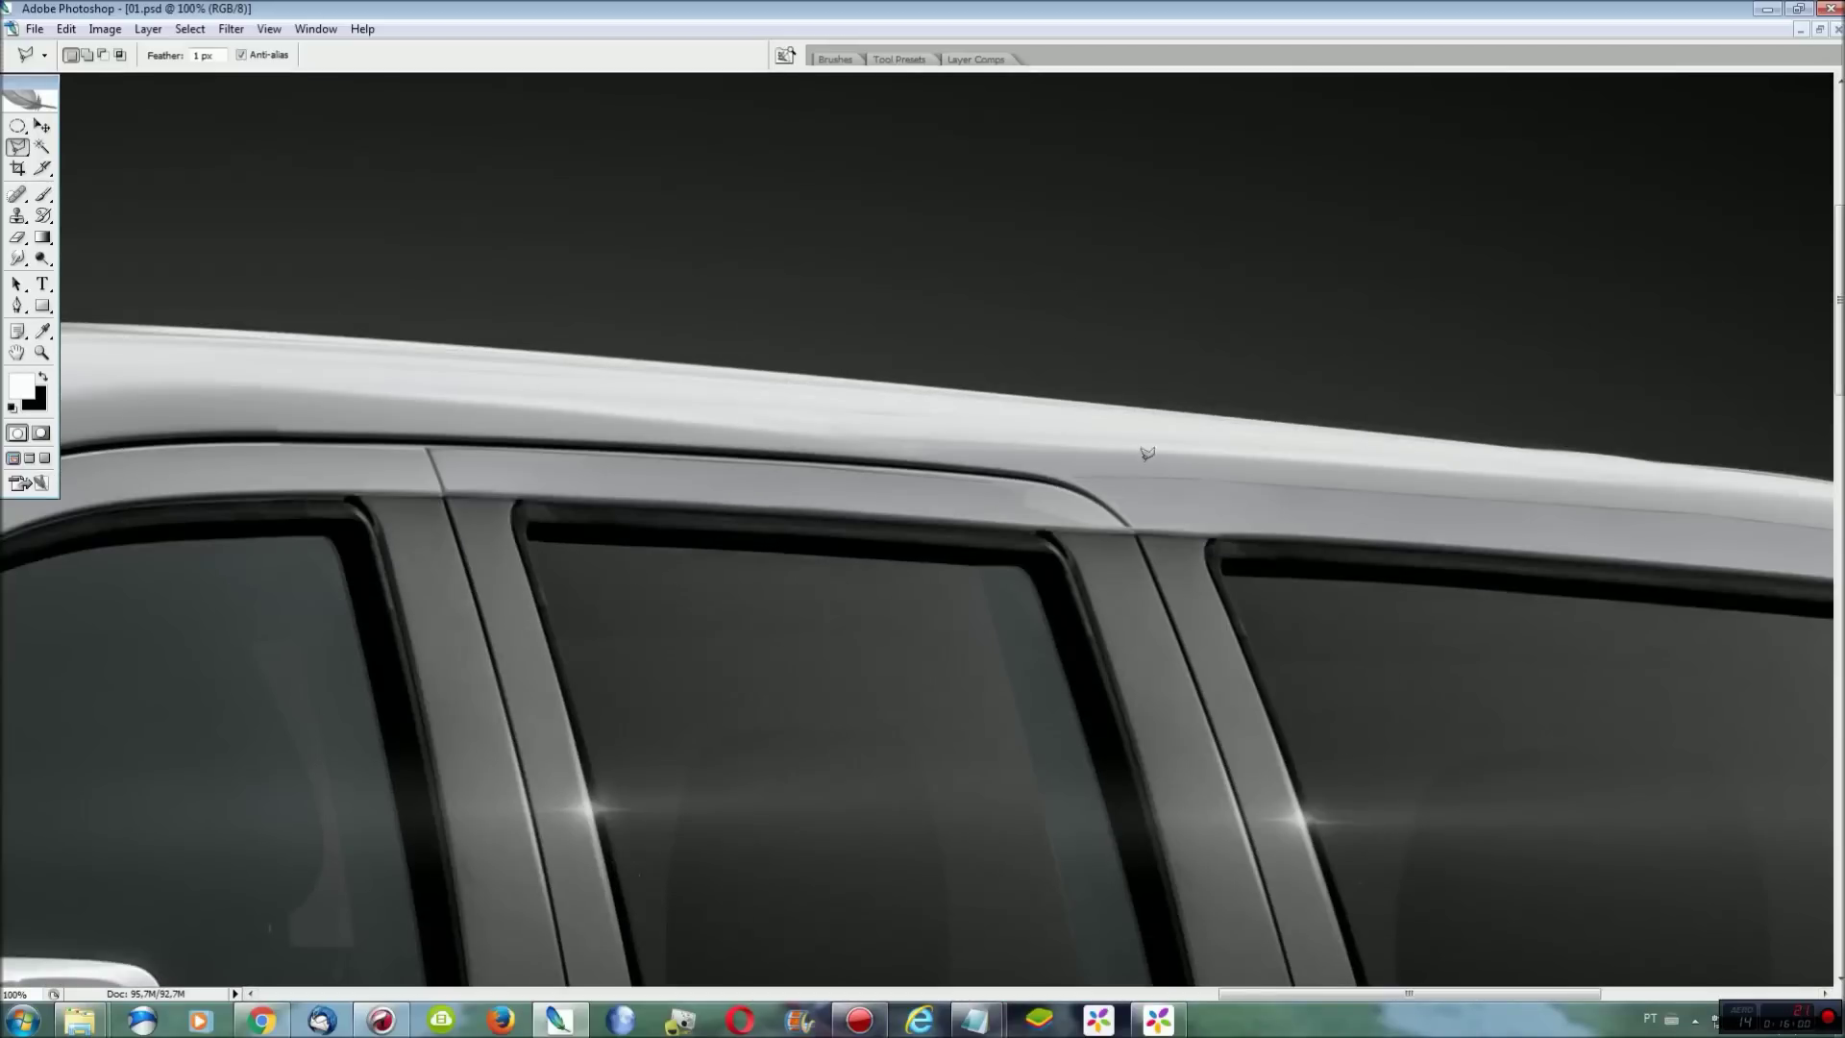
pyautogui.hscroll(5, 1237, 999)
pyautogui.hscroll(3, 1236, 1000)
pyautogui.click(22, 259)
# Select the Blur tool and outline the rear roof edge strip.
pyautogui.click(91, 255)
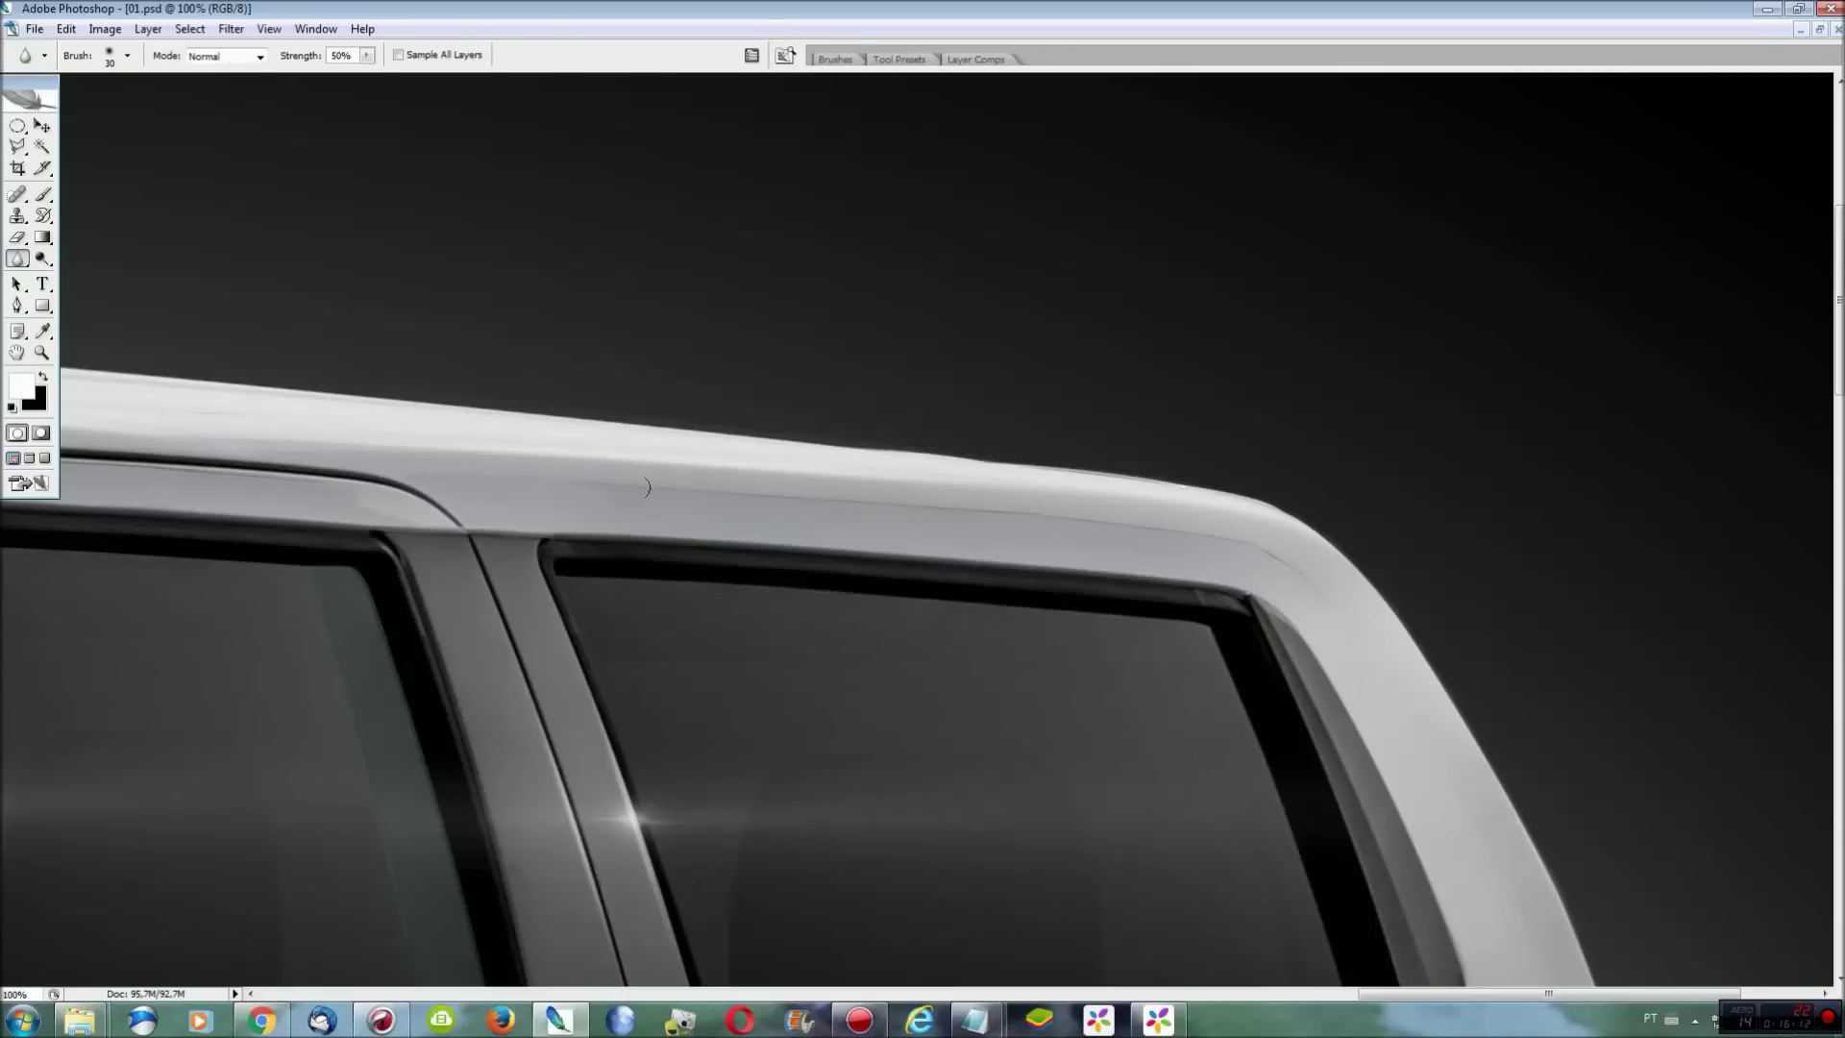
pyautogui.press('l')
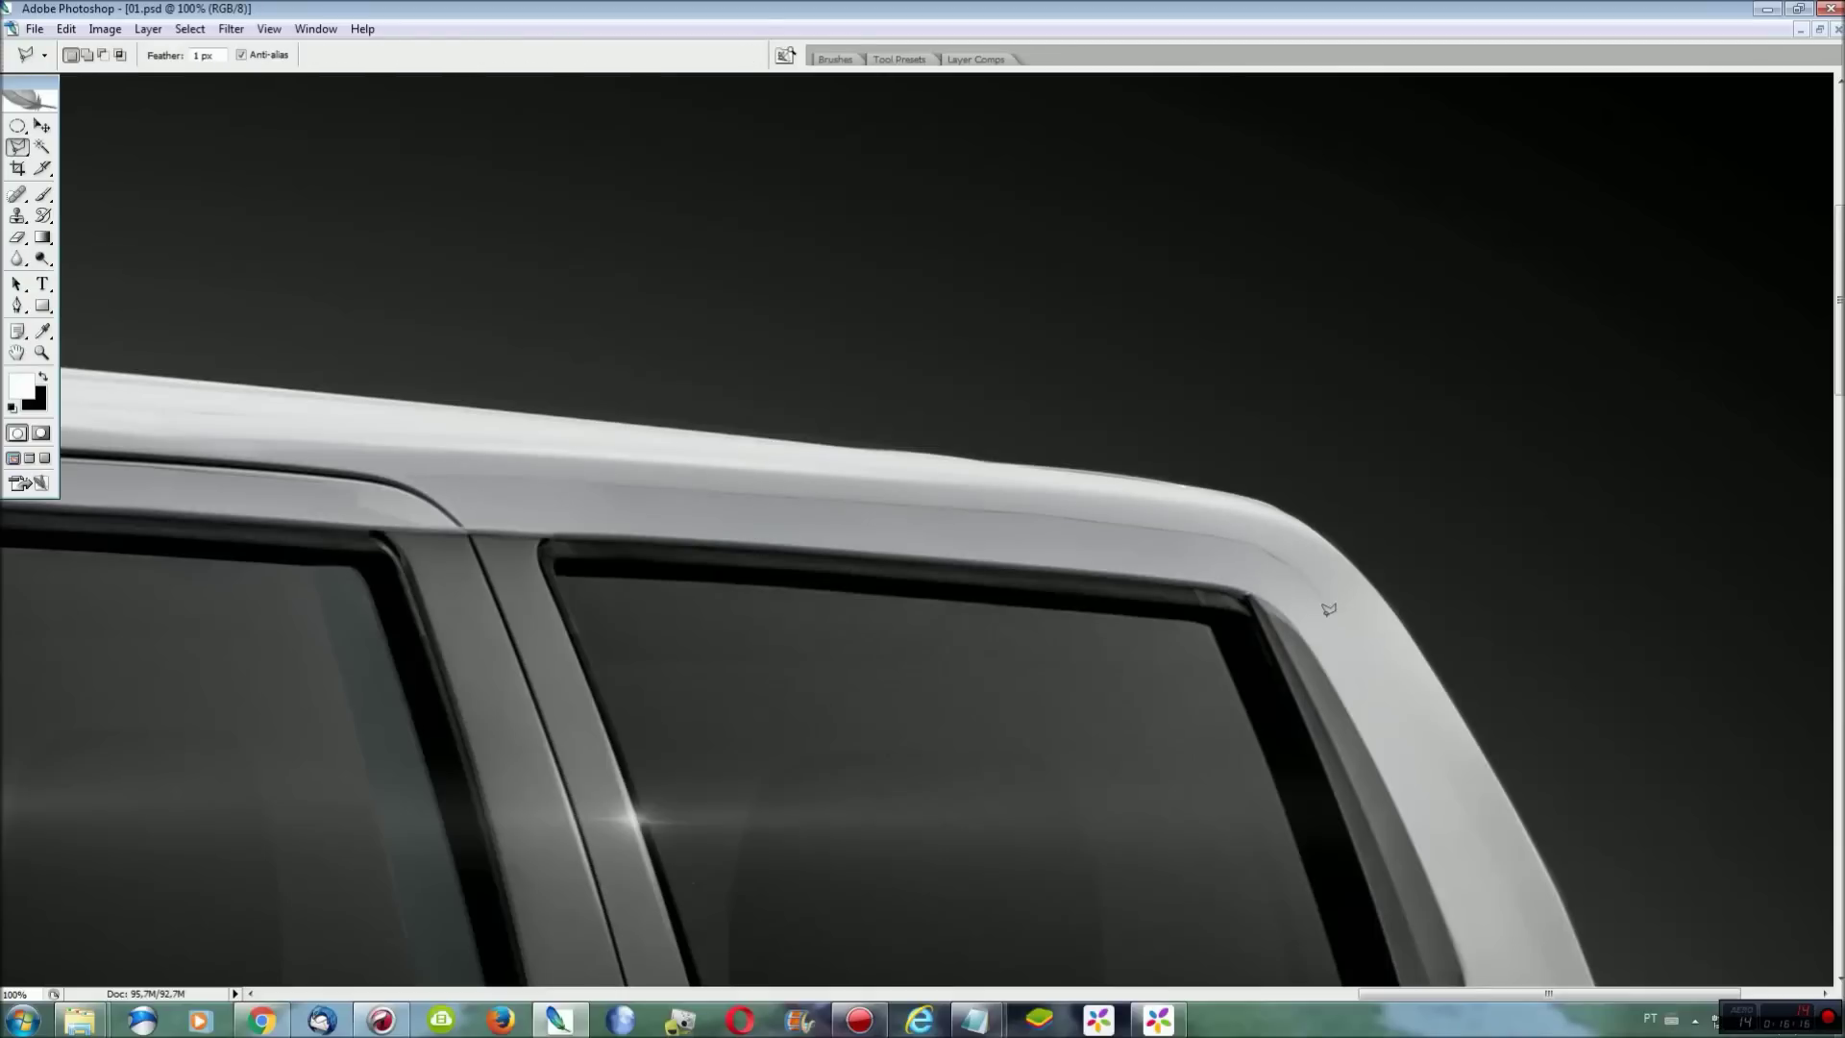
pyautogui.click(1064, 518)
pyautogui.click(490, 524)
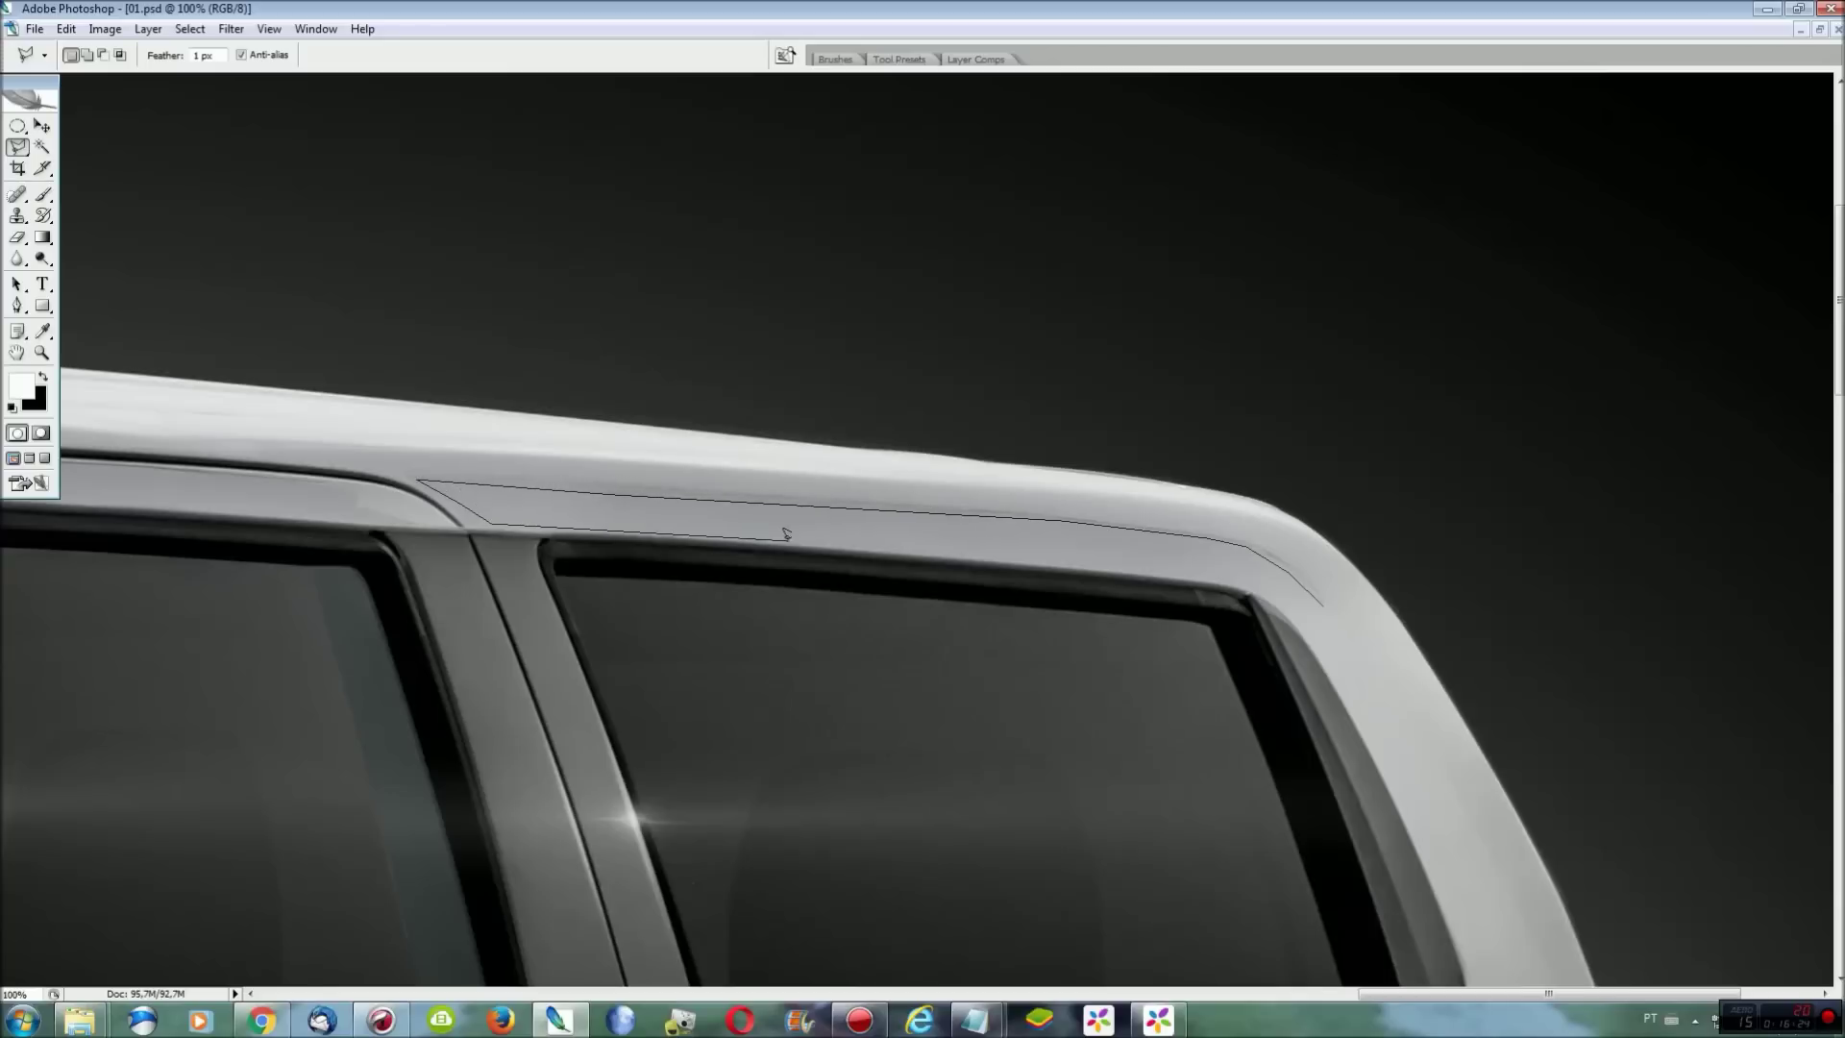
pyautogui.click(1304, 600)
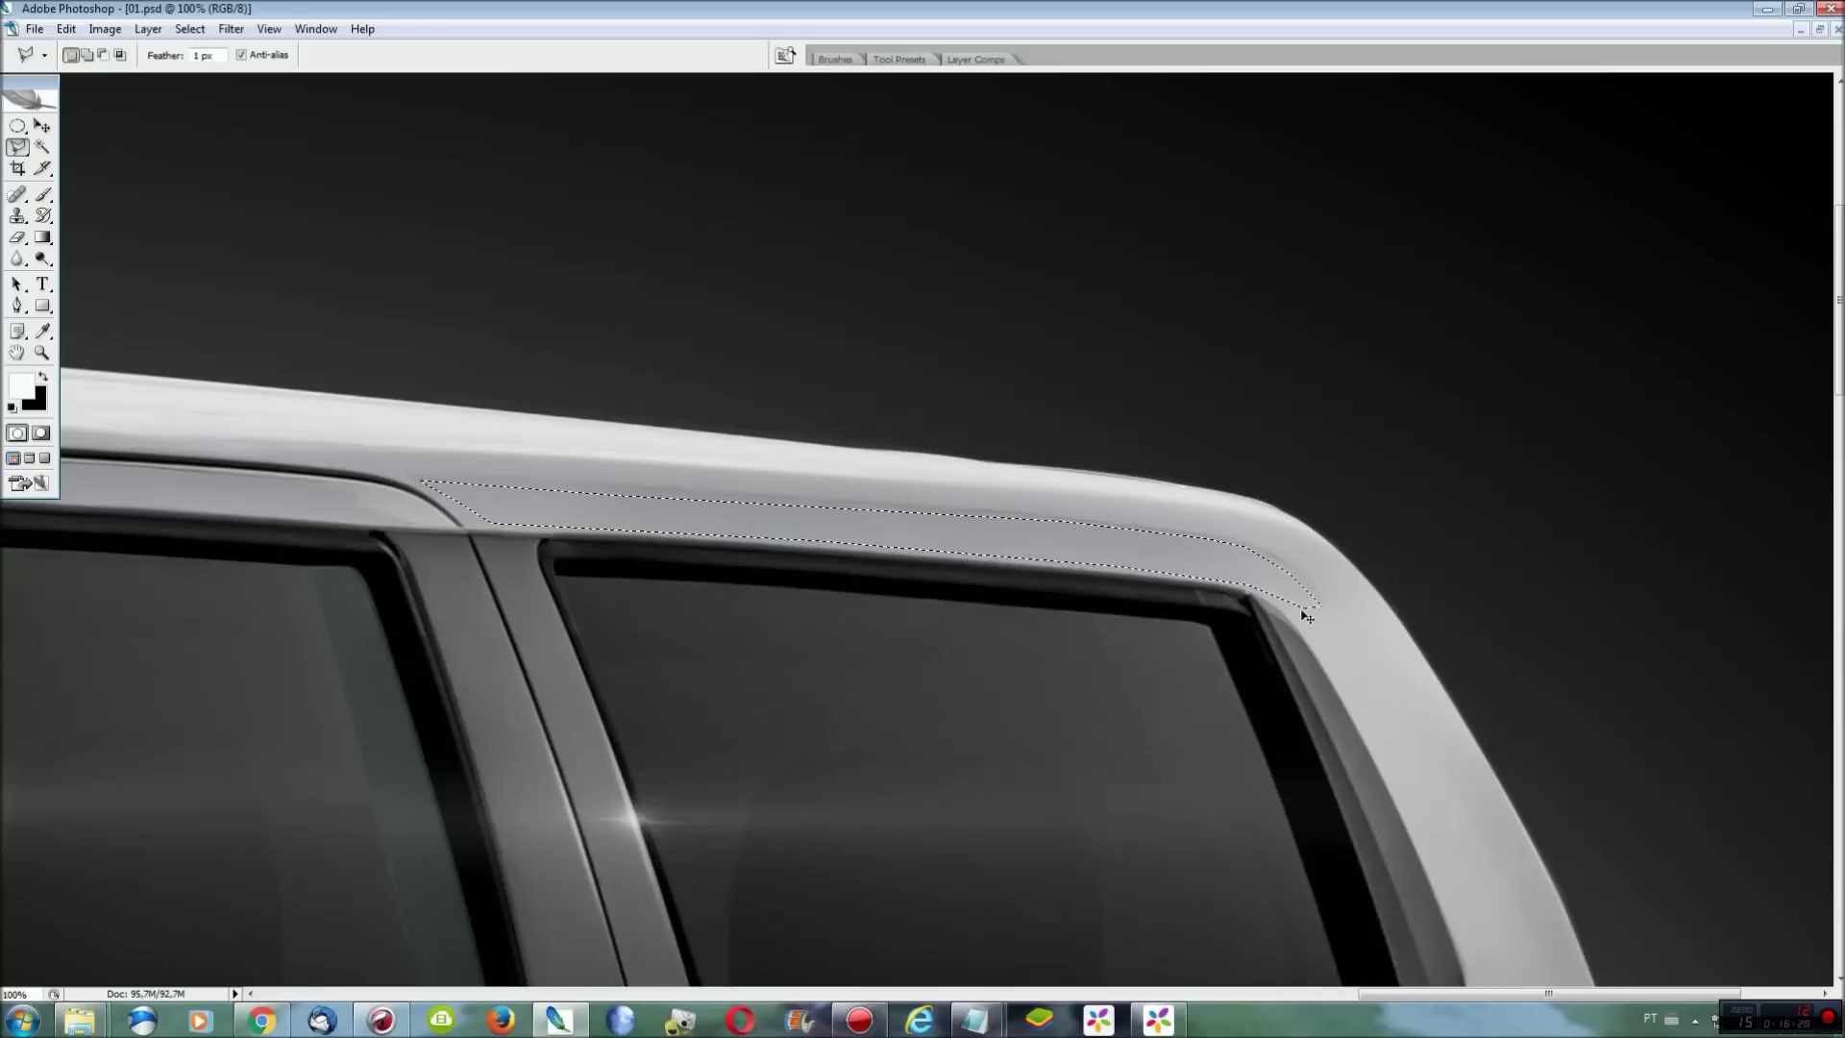
# Copy the strip to a layer, move it down 10 px, and blur the seam.
pyautogui.hotkey('ctrl', 'j')
pyautogui.hotkey('ctrl', 't')
pyautogui.press('Down')
pyautogui.press('Down')
pyautogui.press('Down')
pyautogui.press('Down')
pyautogui.press('Down')
pyautogui.press('Down')
pyautogui.press('Return')
pyautogui.press('r')
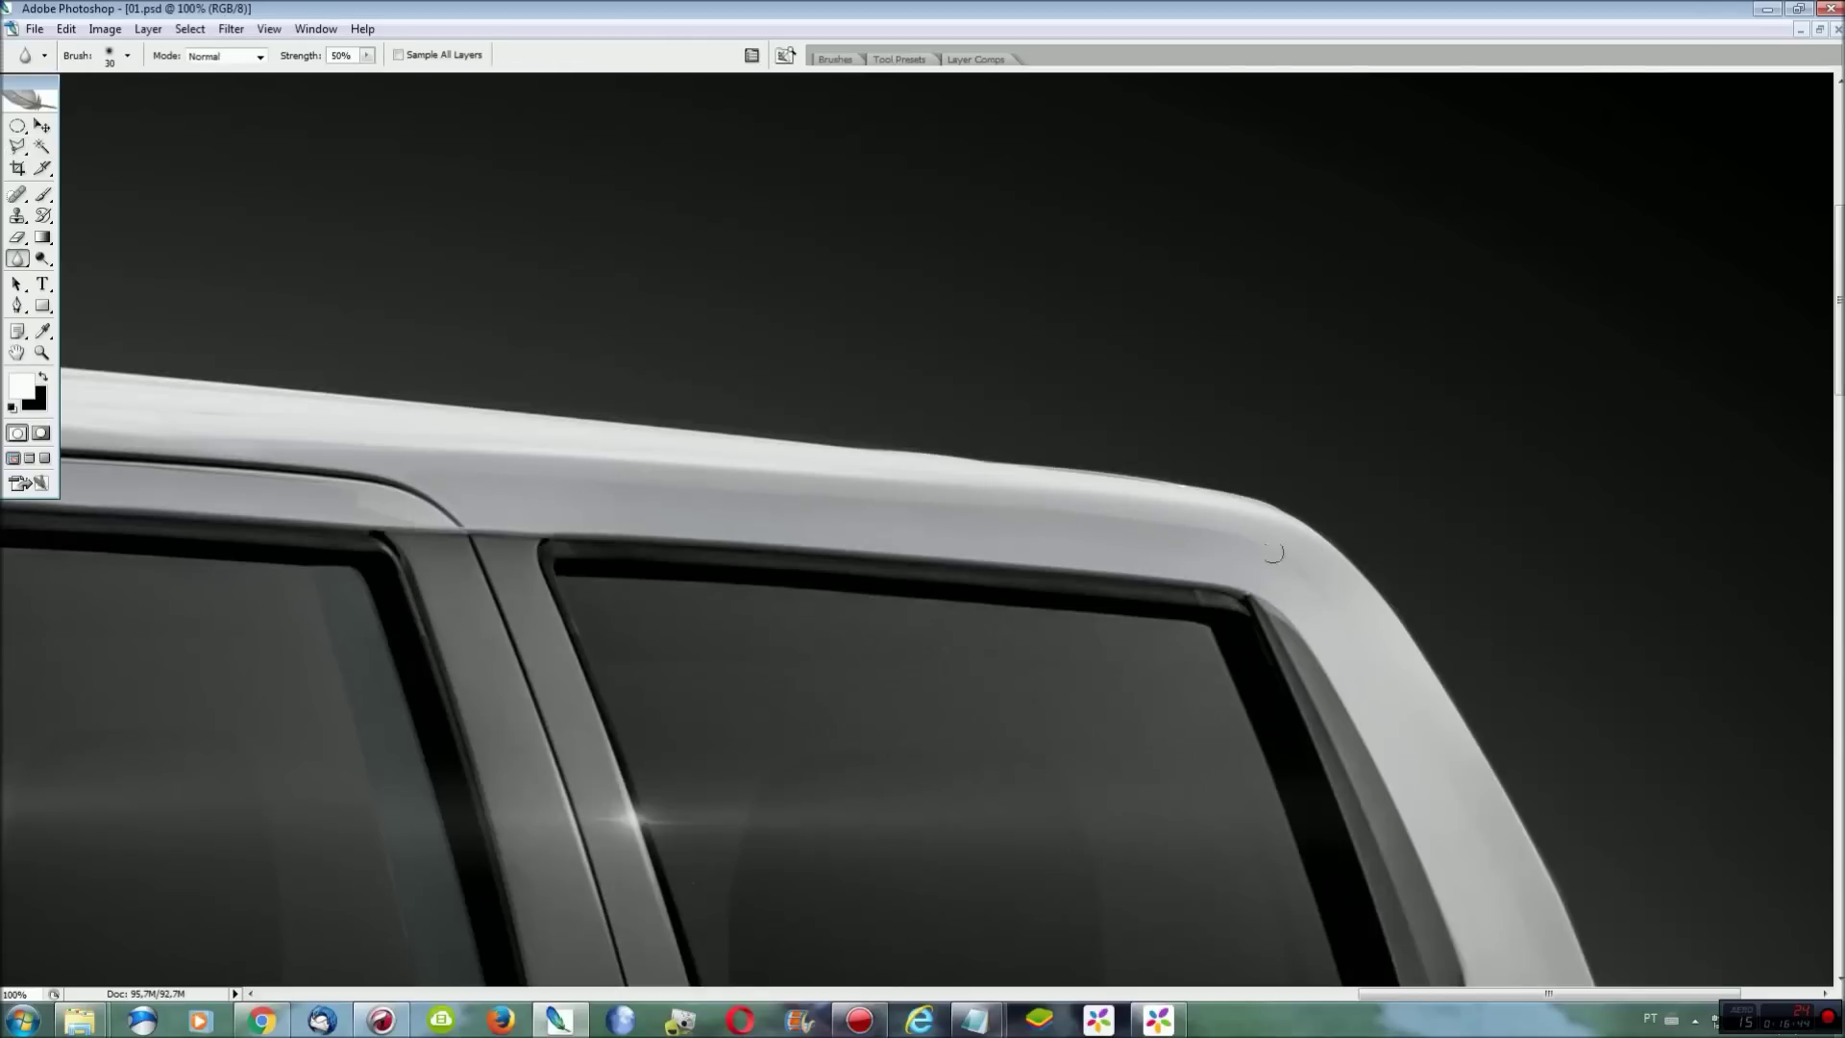
pyautogui.scroll(-2, 1330, 612)
pyautogui.scroll(-1, 1575, 842)
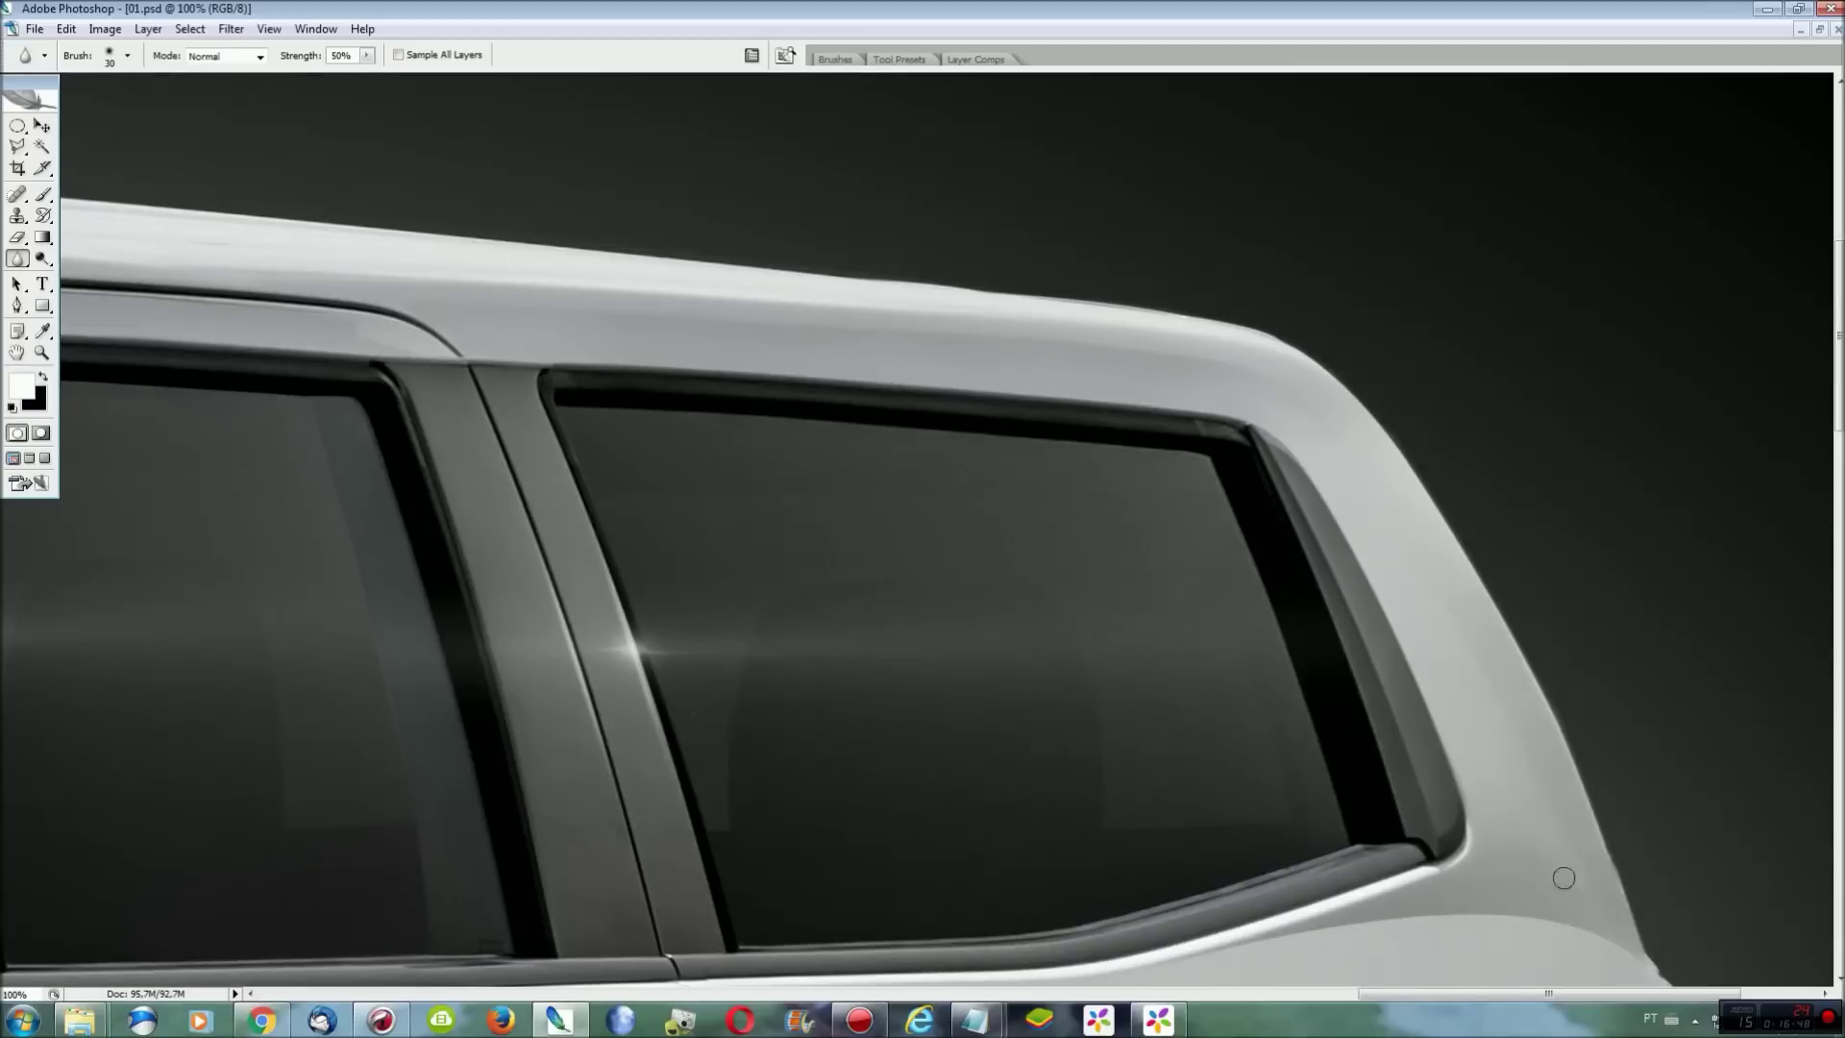
pyautogui.hotkey('ctrl', '0')
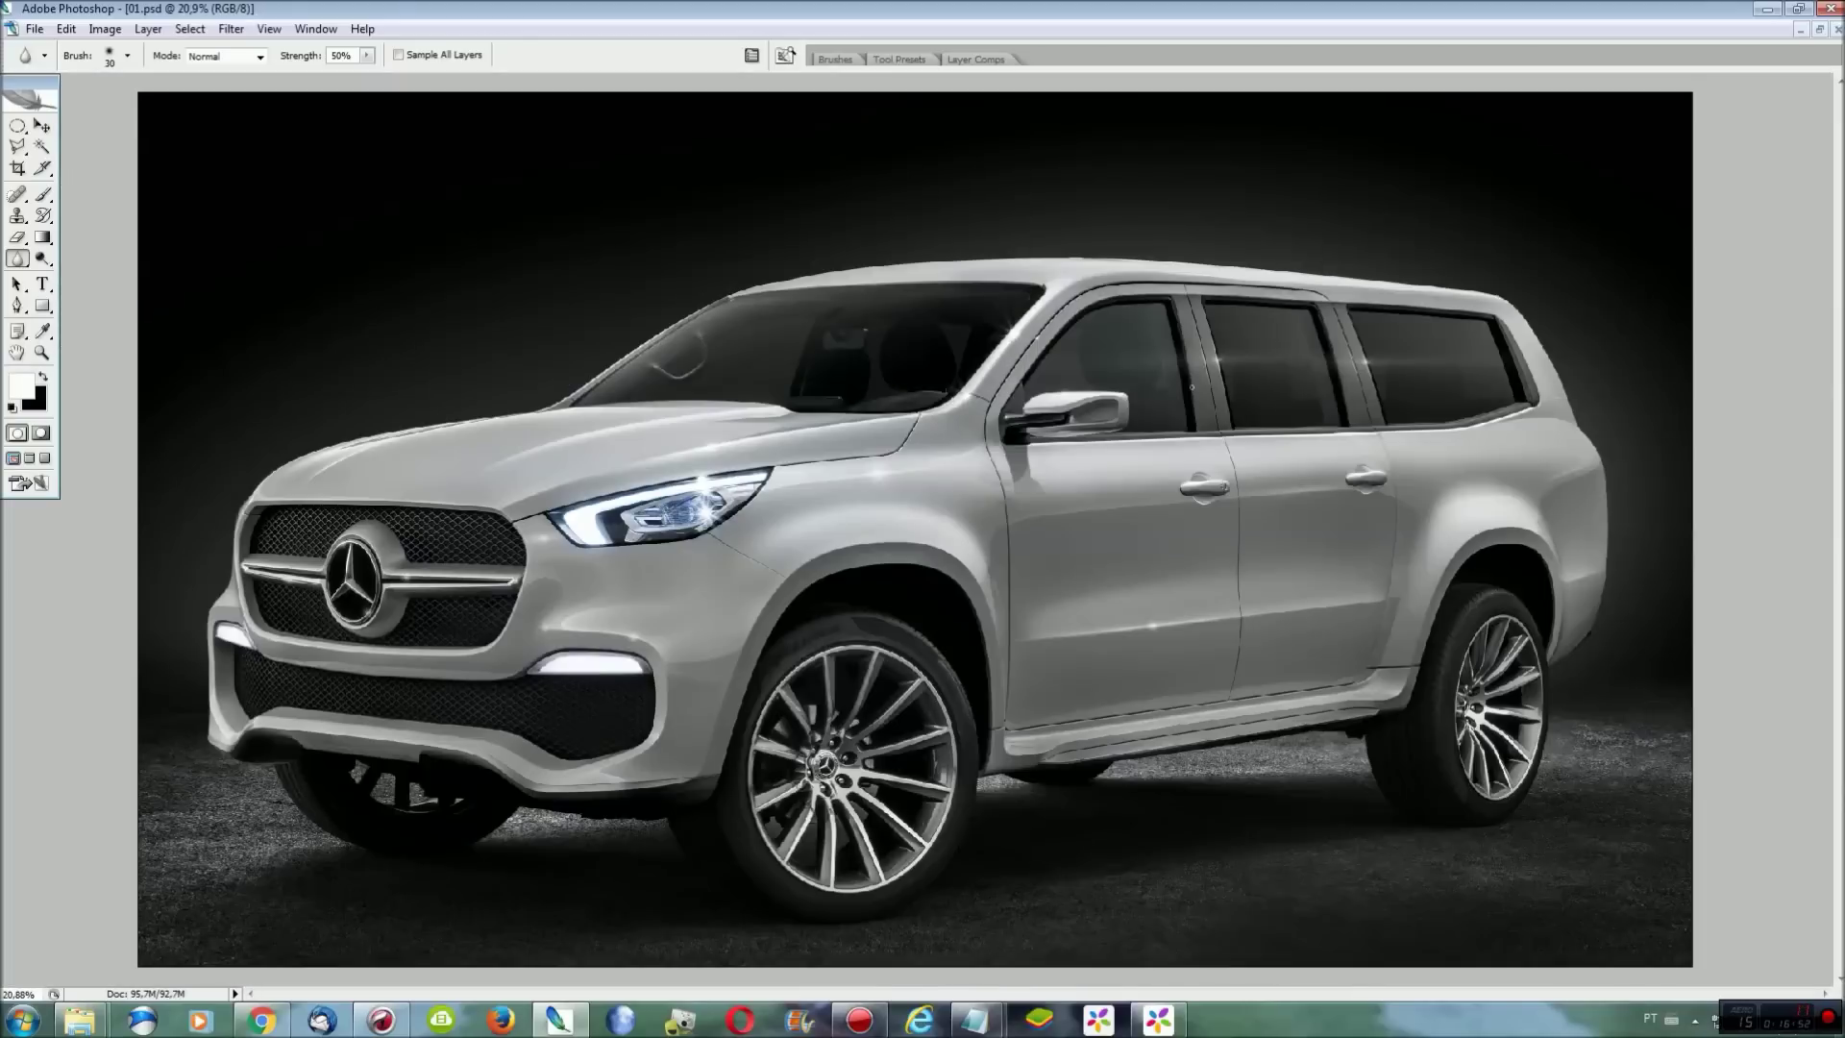
# Switch to 02.jpg and zoom in on the pickup's roof rail.
pyautogui.click(316, 29)
pyautogui.click(361, 446)
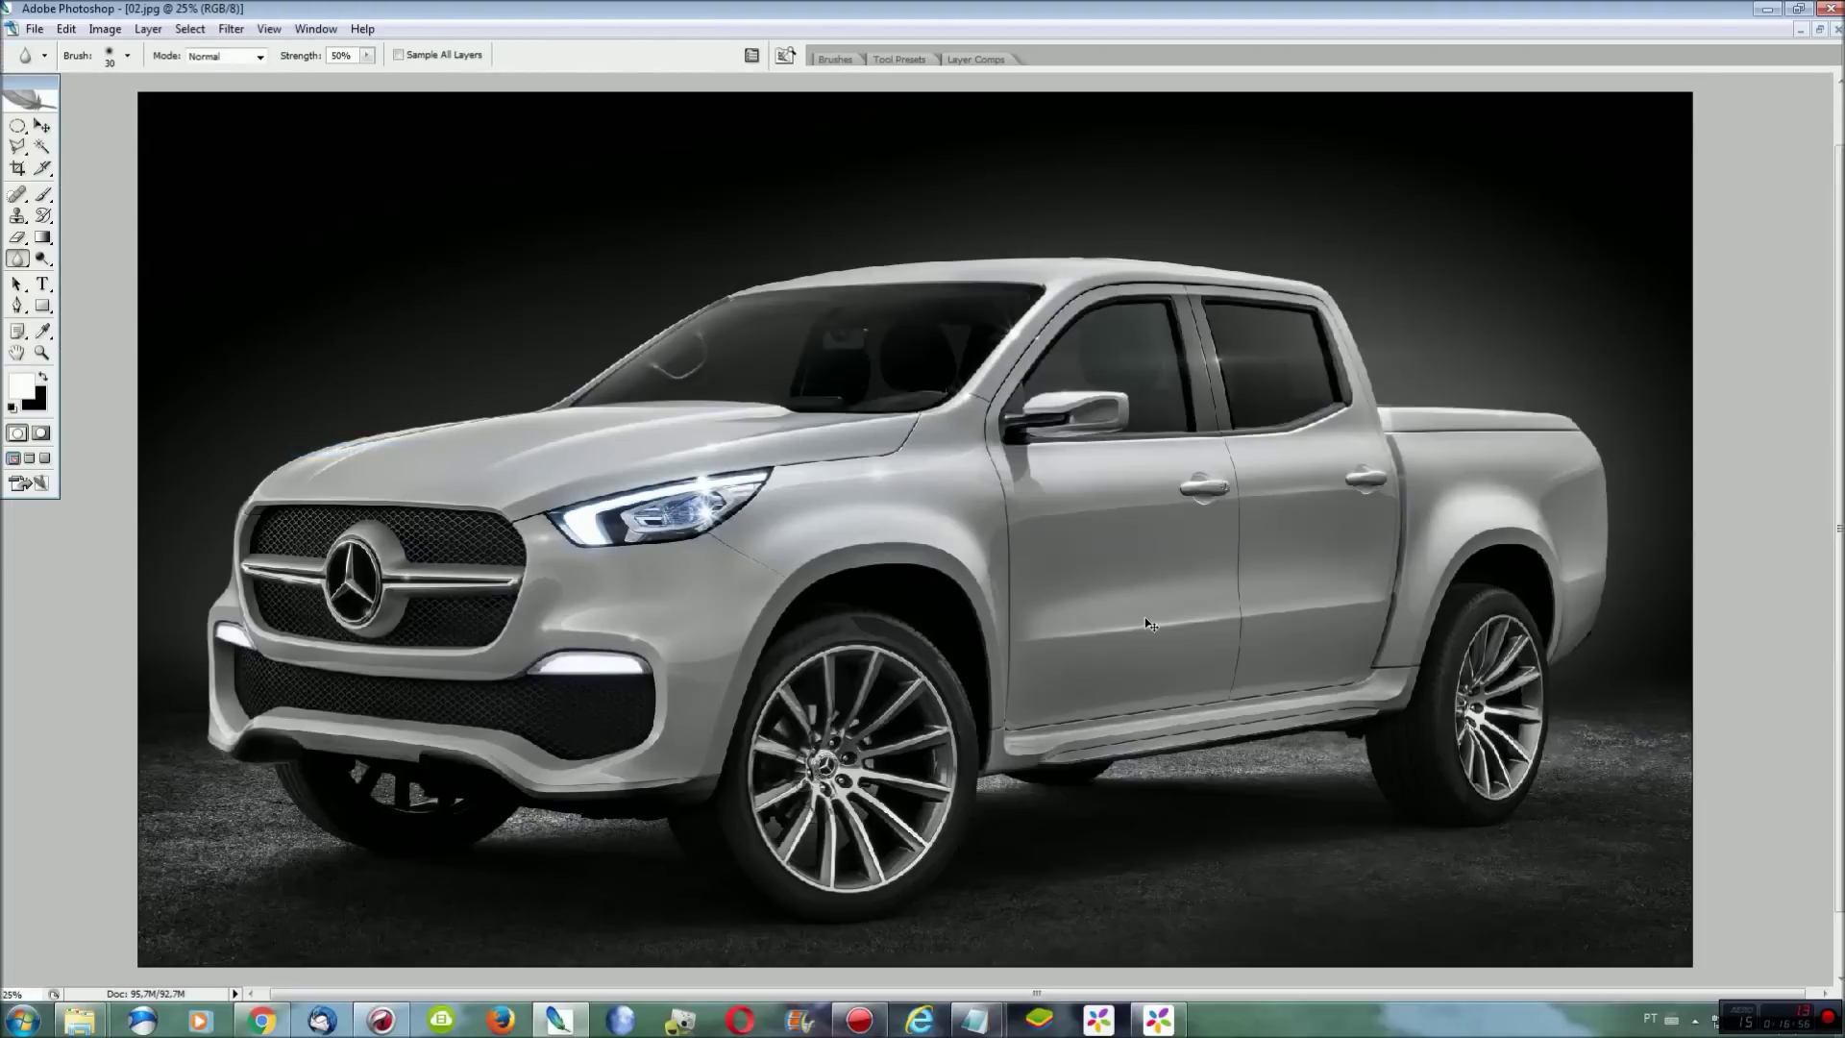
pyautogui.hotkey('ctrl', '+')
pyautogui.hotkey('ctrl', '+')
pyautogui.hotkey('ctrl', '+')
pyautogui.scroll(5, 922, 529)
pyautogui.hscroll(5, 922, 528)
pyautogui.hscroll(3, 1506, 1005)
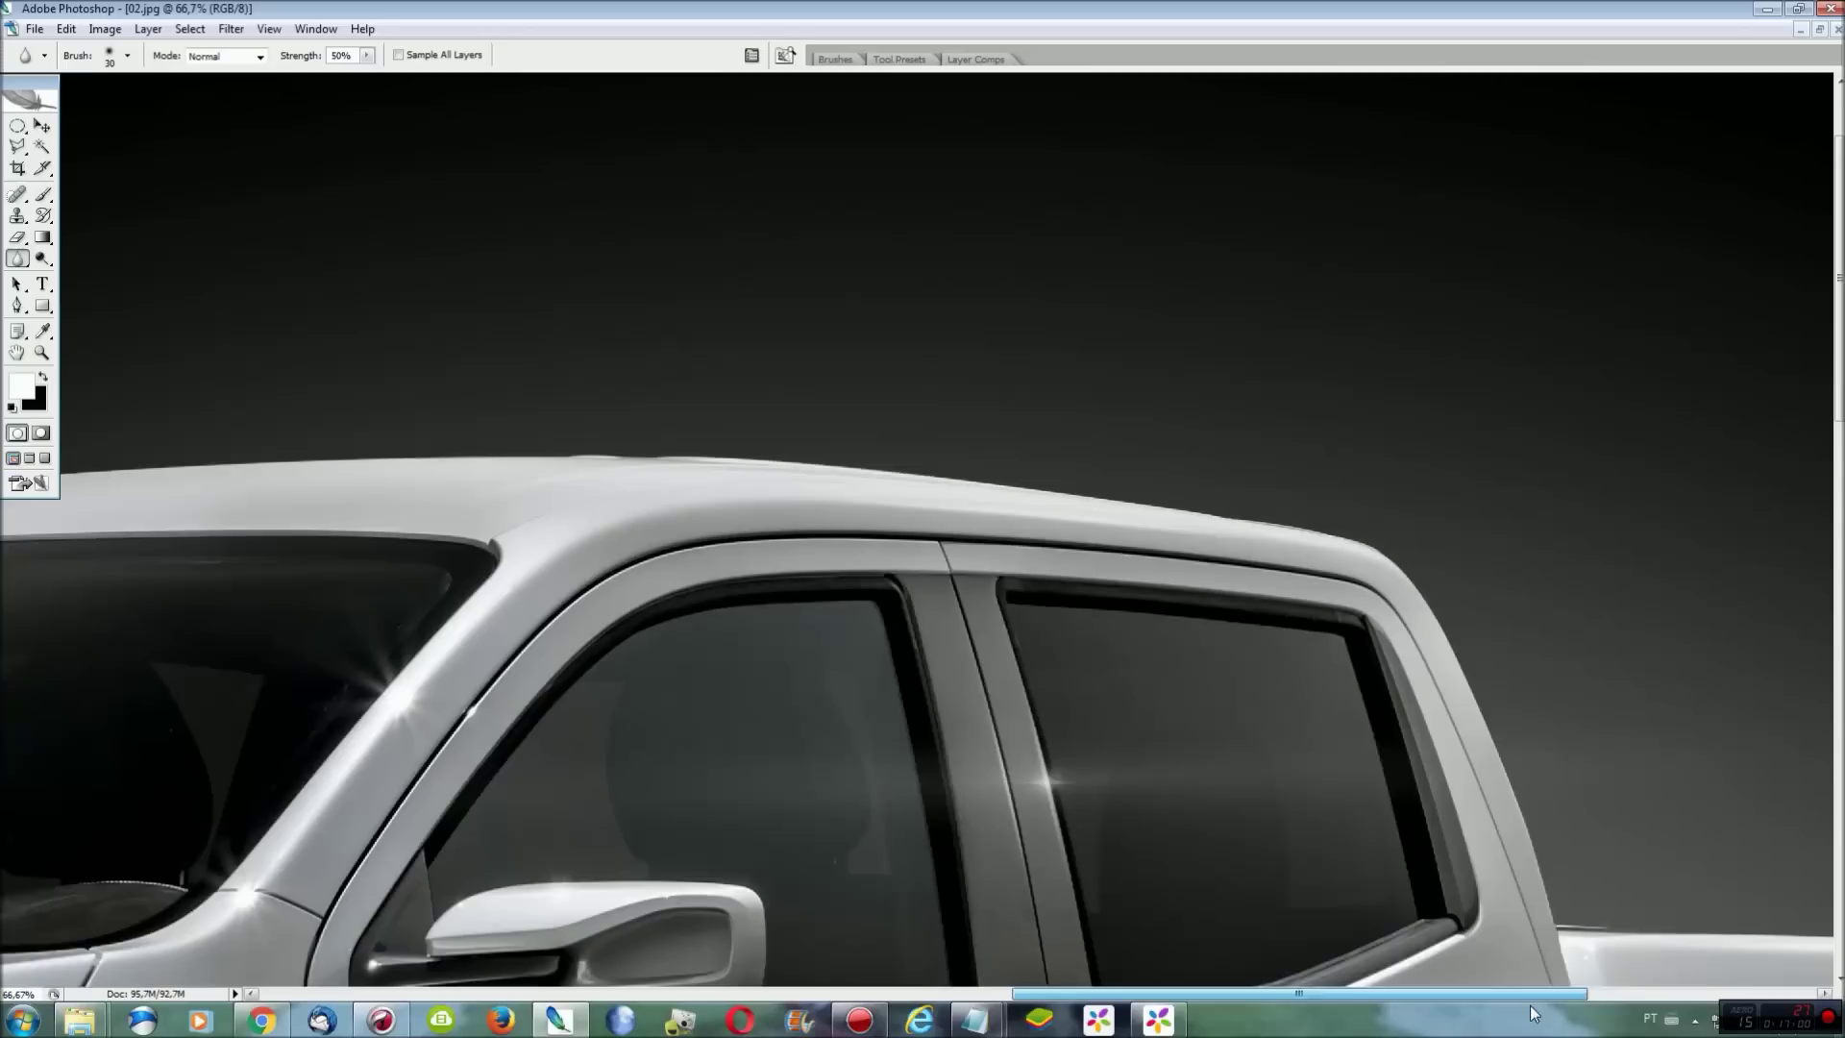
pyautogui.hotkey('ctrl', '+')
# Outline the roof rail with the polygonal lasso and return to 01.psd.
pyautogui.press('l')
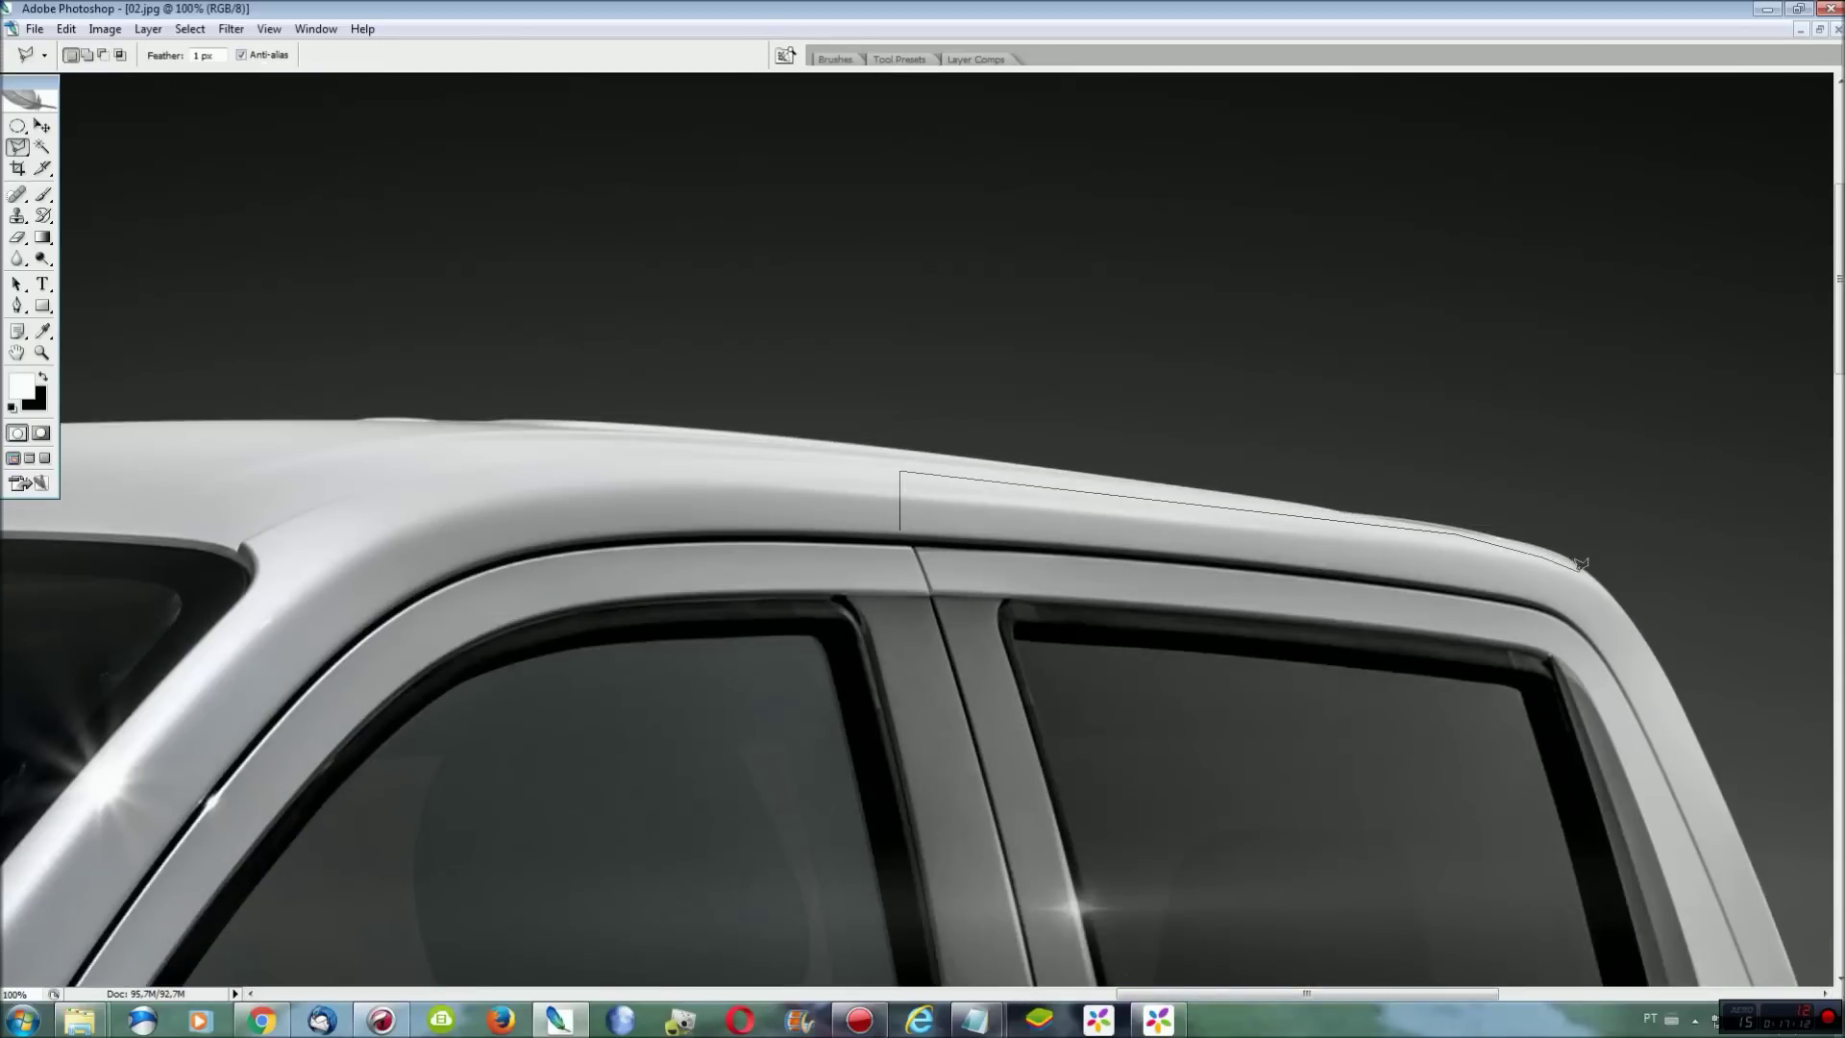
pyautogui.click(1465, 577)
pyautogui.click(901, 530)
pyautogui.click(316, 29)
pyautogui.click(317, 424)
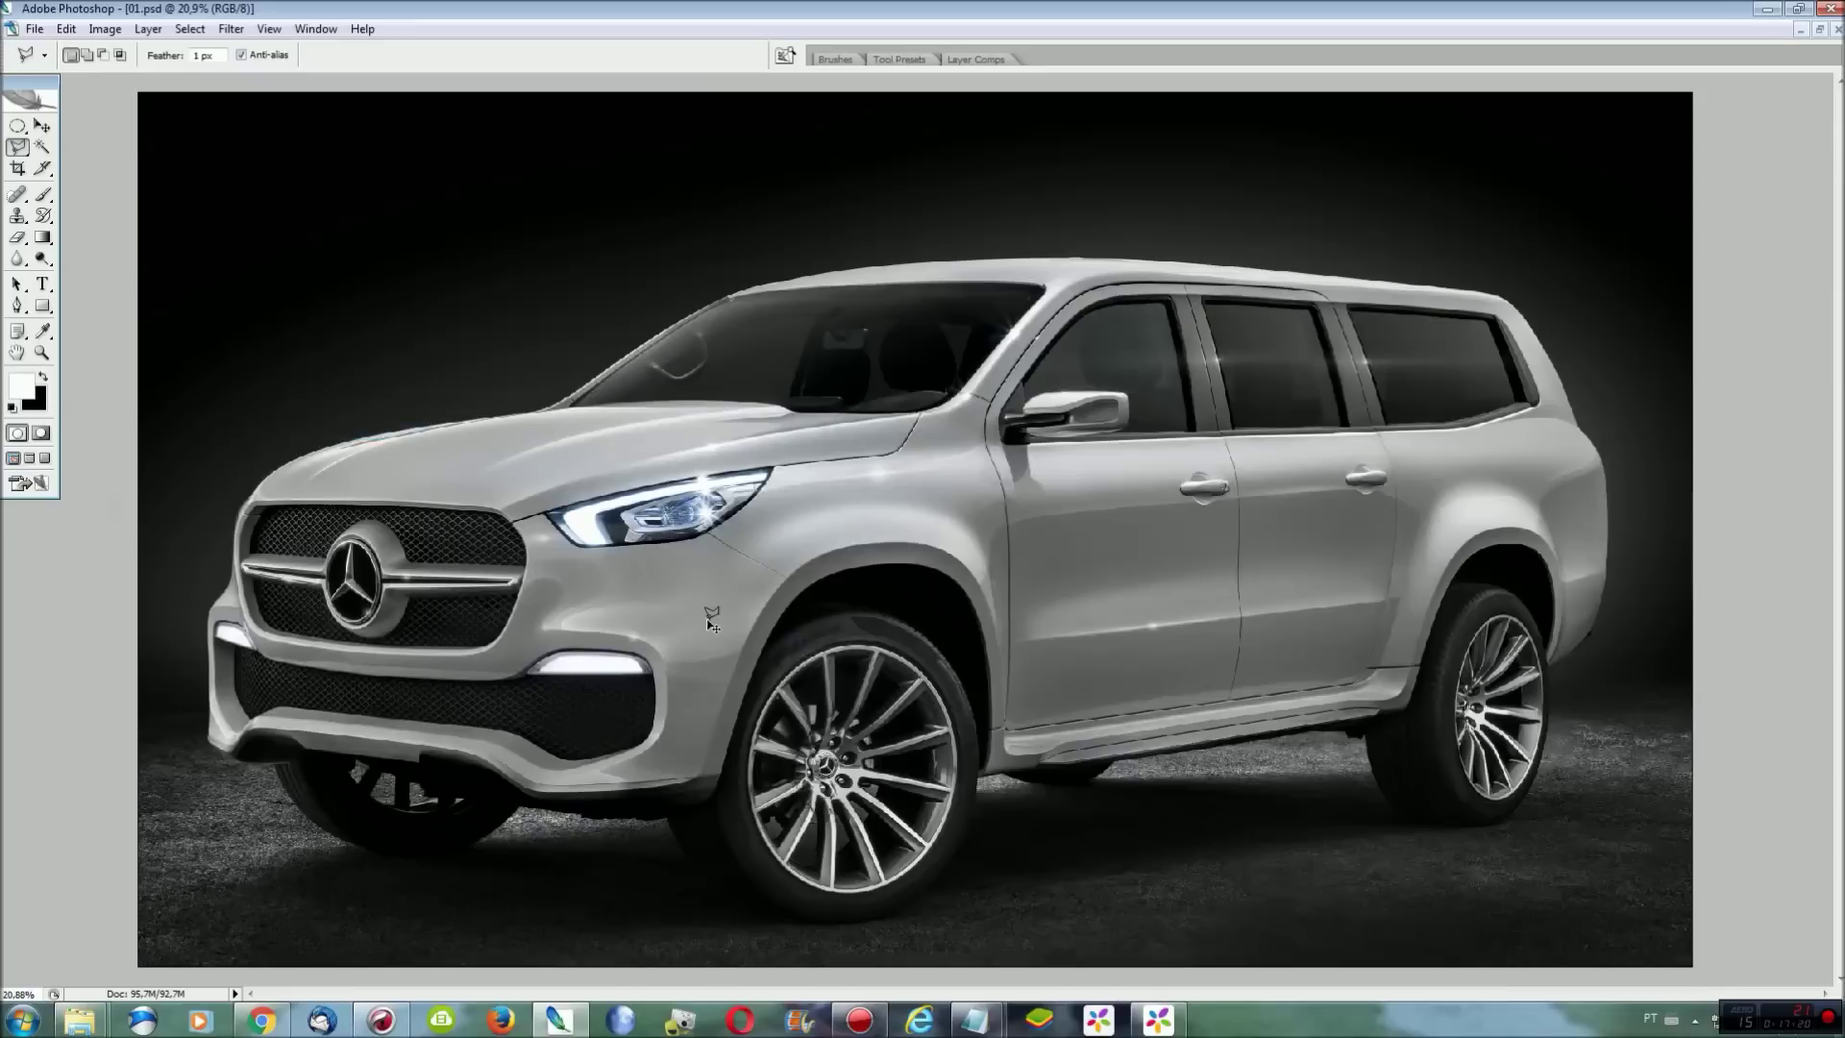
# Paste the roof rail into the SUV and slide it right along the roof.
pyautogui.scroll(4, 1156, 252)
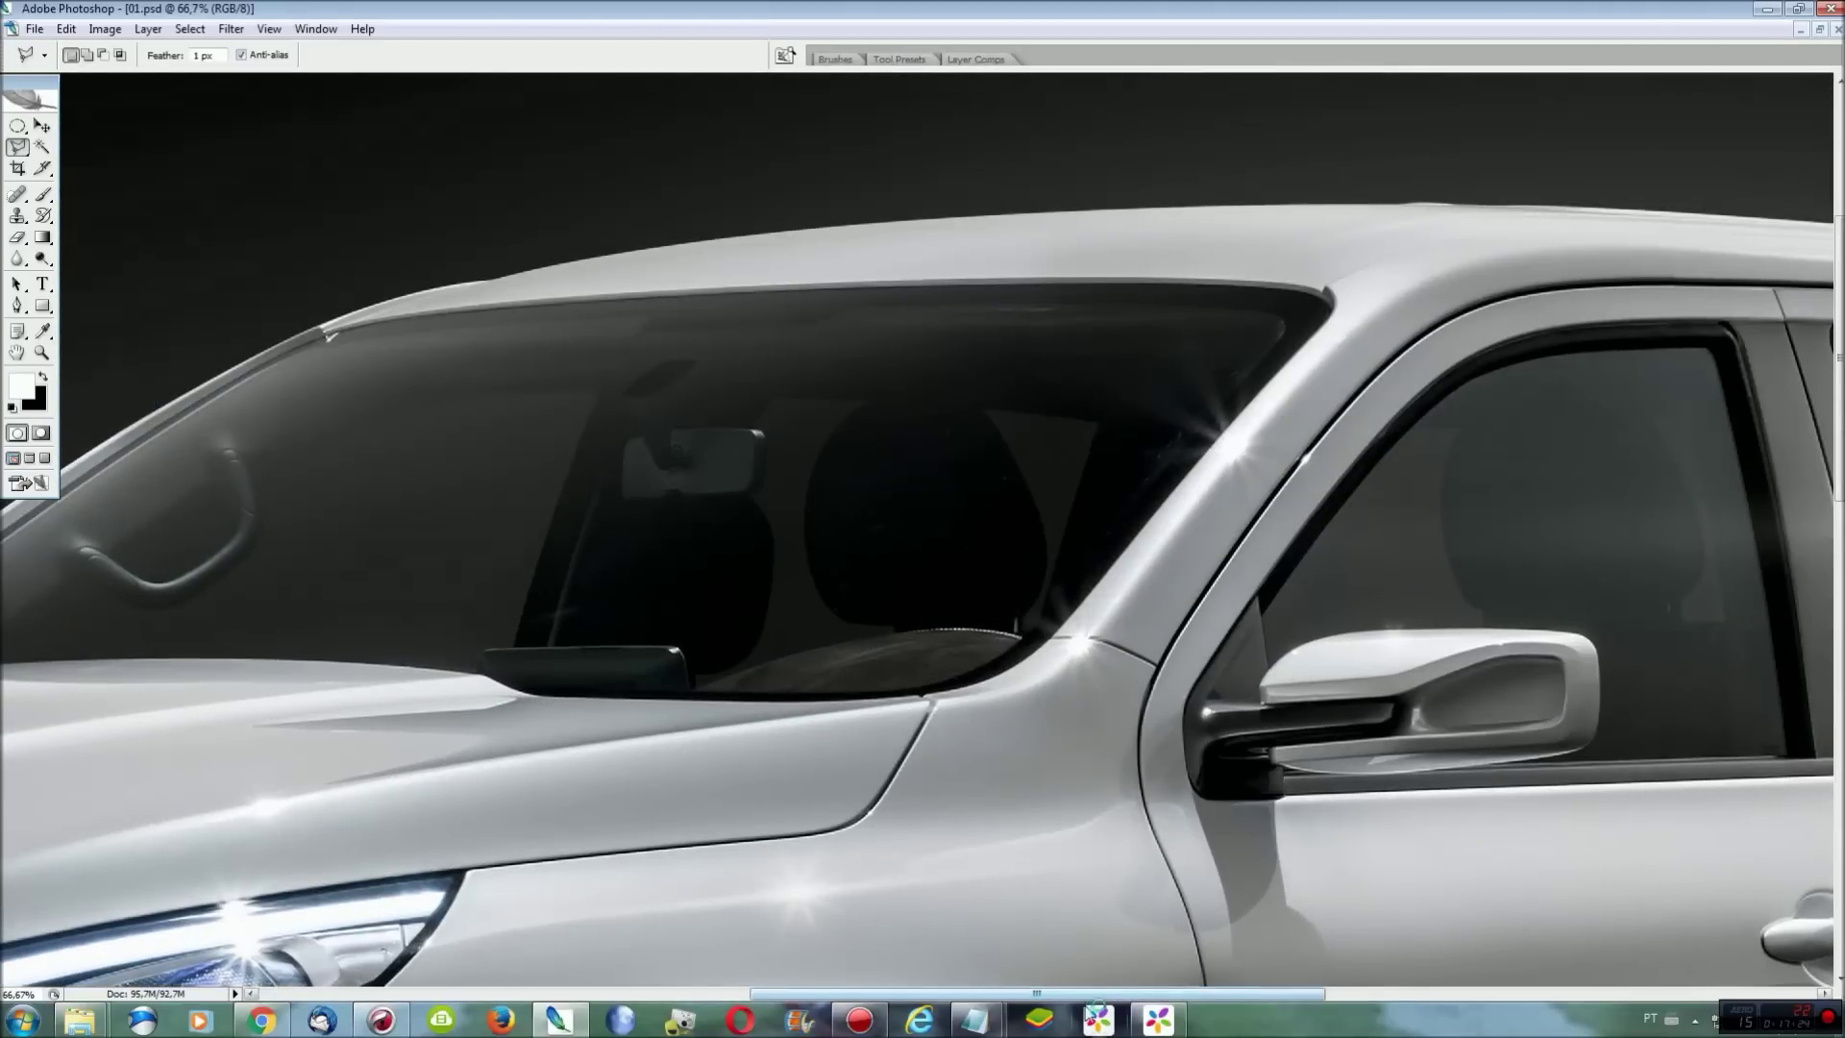
pyautogui.moveTo(1038, 994); pyautogui.dragTo(1417, 993)
pyautogui.scroll(3, 1320, 736)
pyautogui.hotkey('ctrl', 'v')
pyautogui.hotkey('ctrl', 't')
pyautogui.moveTo(739, 532); pyautogui.dragTo(642, 493)
pyautogui.hotkey('shift', 'Right')
pyautogui.hotkey('shift', 'Right')
pyautogui.hotkey('shift', 'Right')
pyautogui.hotkey('shift', 'Right')
pyautogui.hotkey('shift', 'Right')
pyautogui.hotkey('shift', 'Right')
pyautogui.hotkey('shift', 'Right')
pyautogui.hotkey('shift', 'Right')
pyautogui.hotkey('shift', 'Right')
pyautogui.hotkey('shift', 'Right')
pyautogui.hotkey('shift', 'Right')
pyautogui.hotkey('shift', 'Right')
pyautogui.hotkey('shift', 'Right')
pyautogui.hotkey('shift', 'Right')
# Stretch the rail to about 216% wide, tilt its rear down, and merge it down.
pyautogui.moveTo(1321, 482); pyautogui.dragTo(1565, 516)
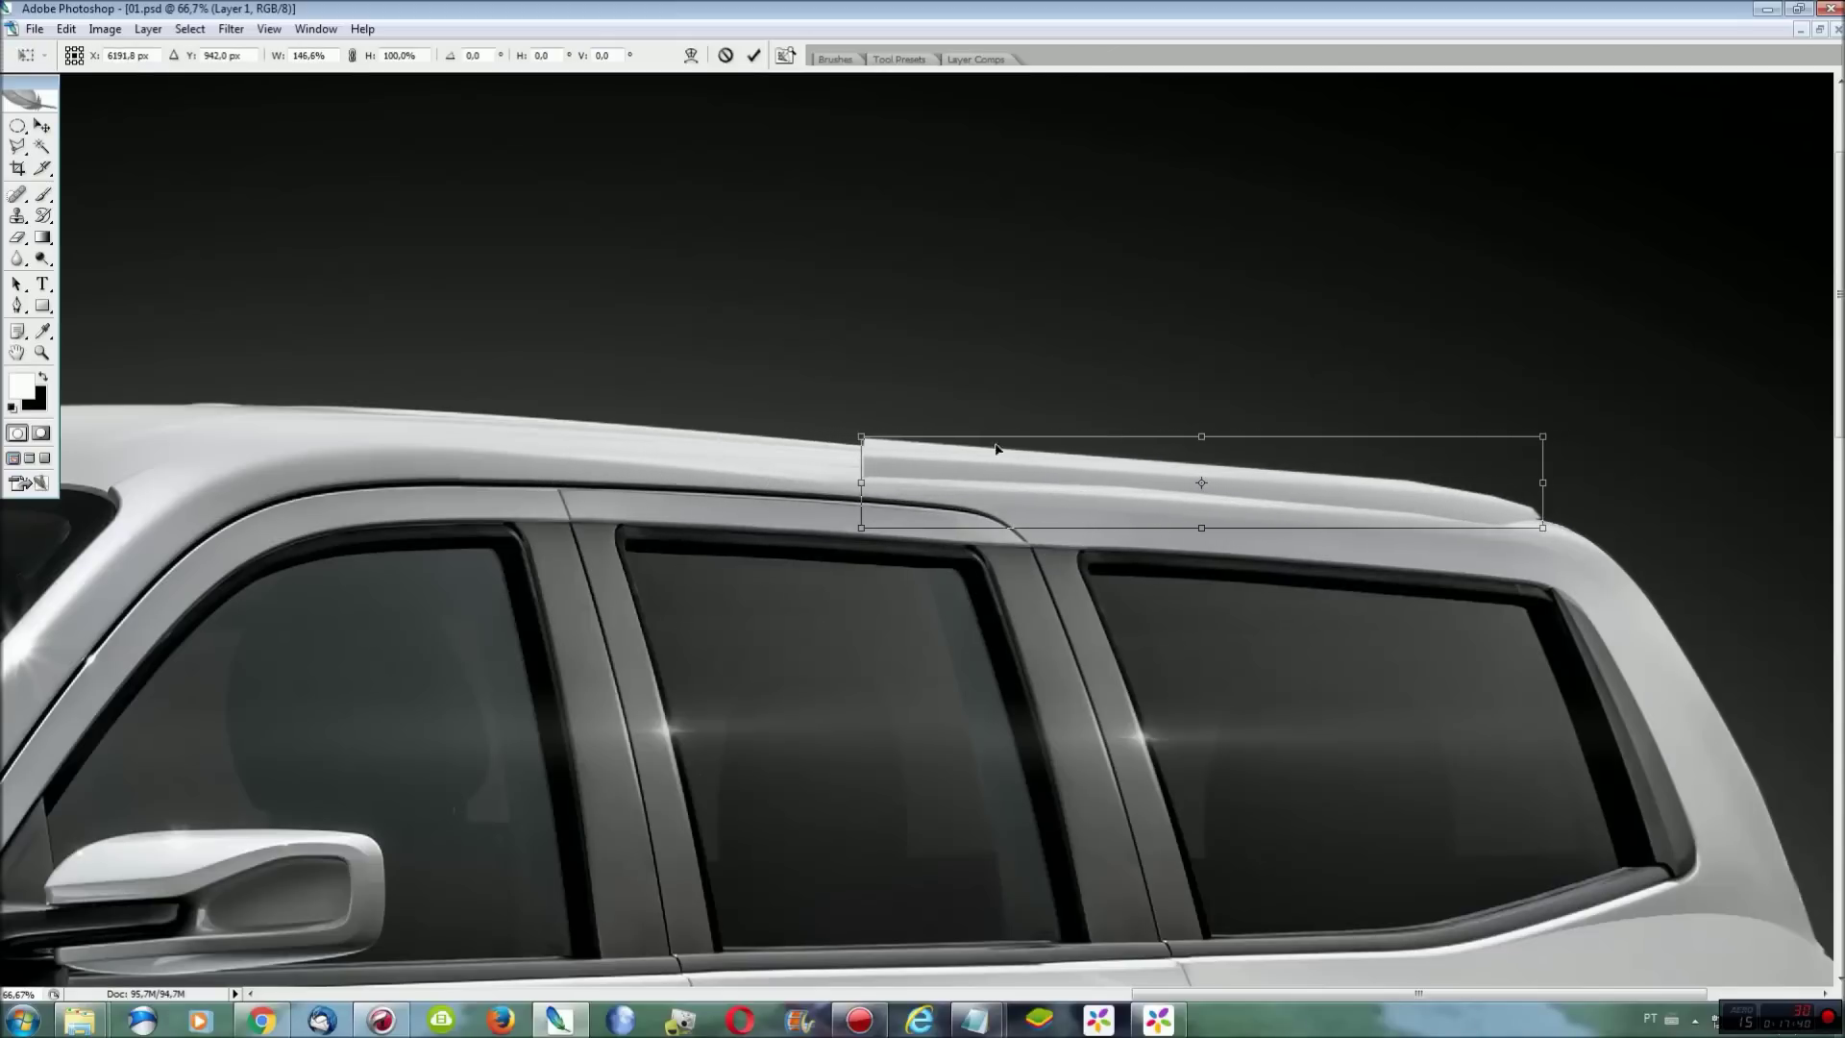
pyautogui.moveTo(861, 482); pyautogui.dragTo(539, 483)
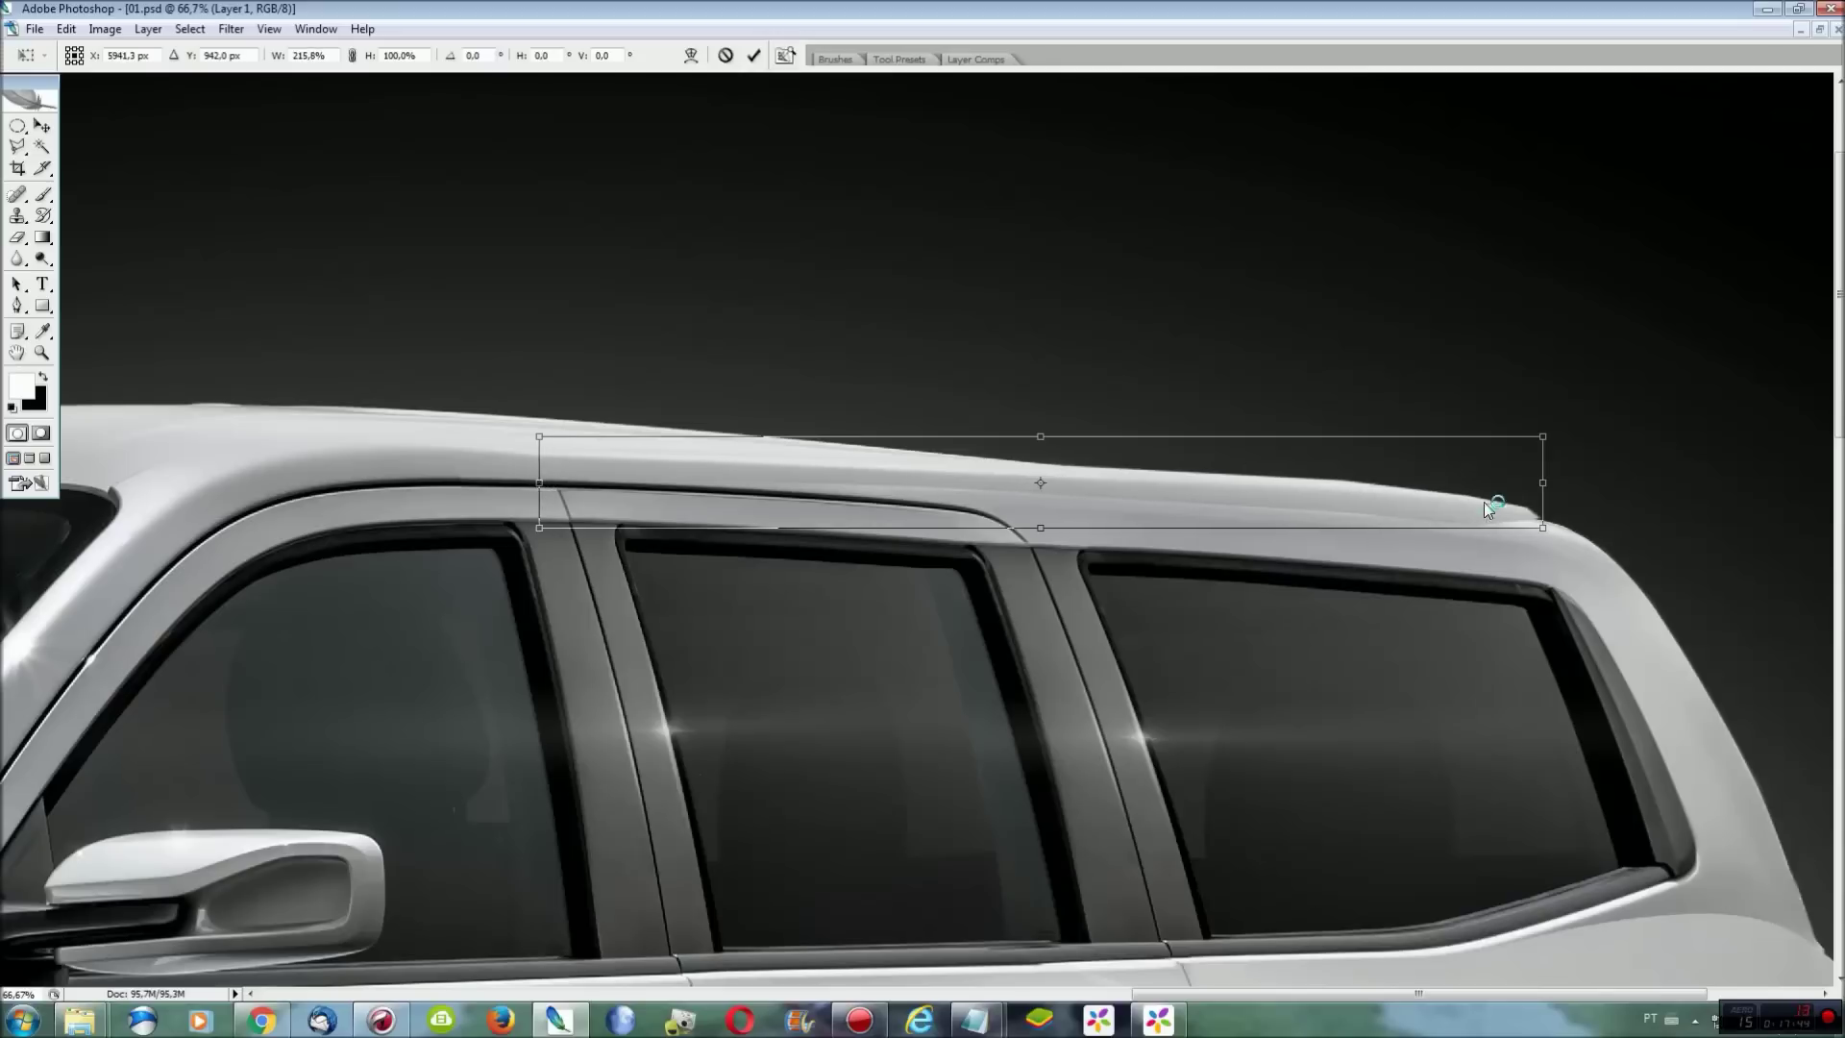
pyautogui.moveTo(1547, 483); pyautogui.dragTo(1556, 507)
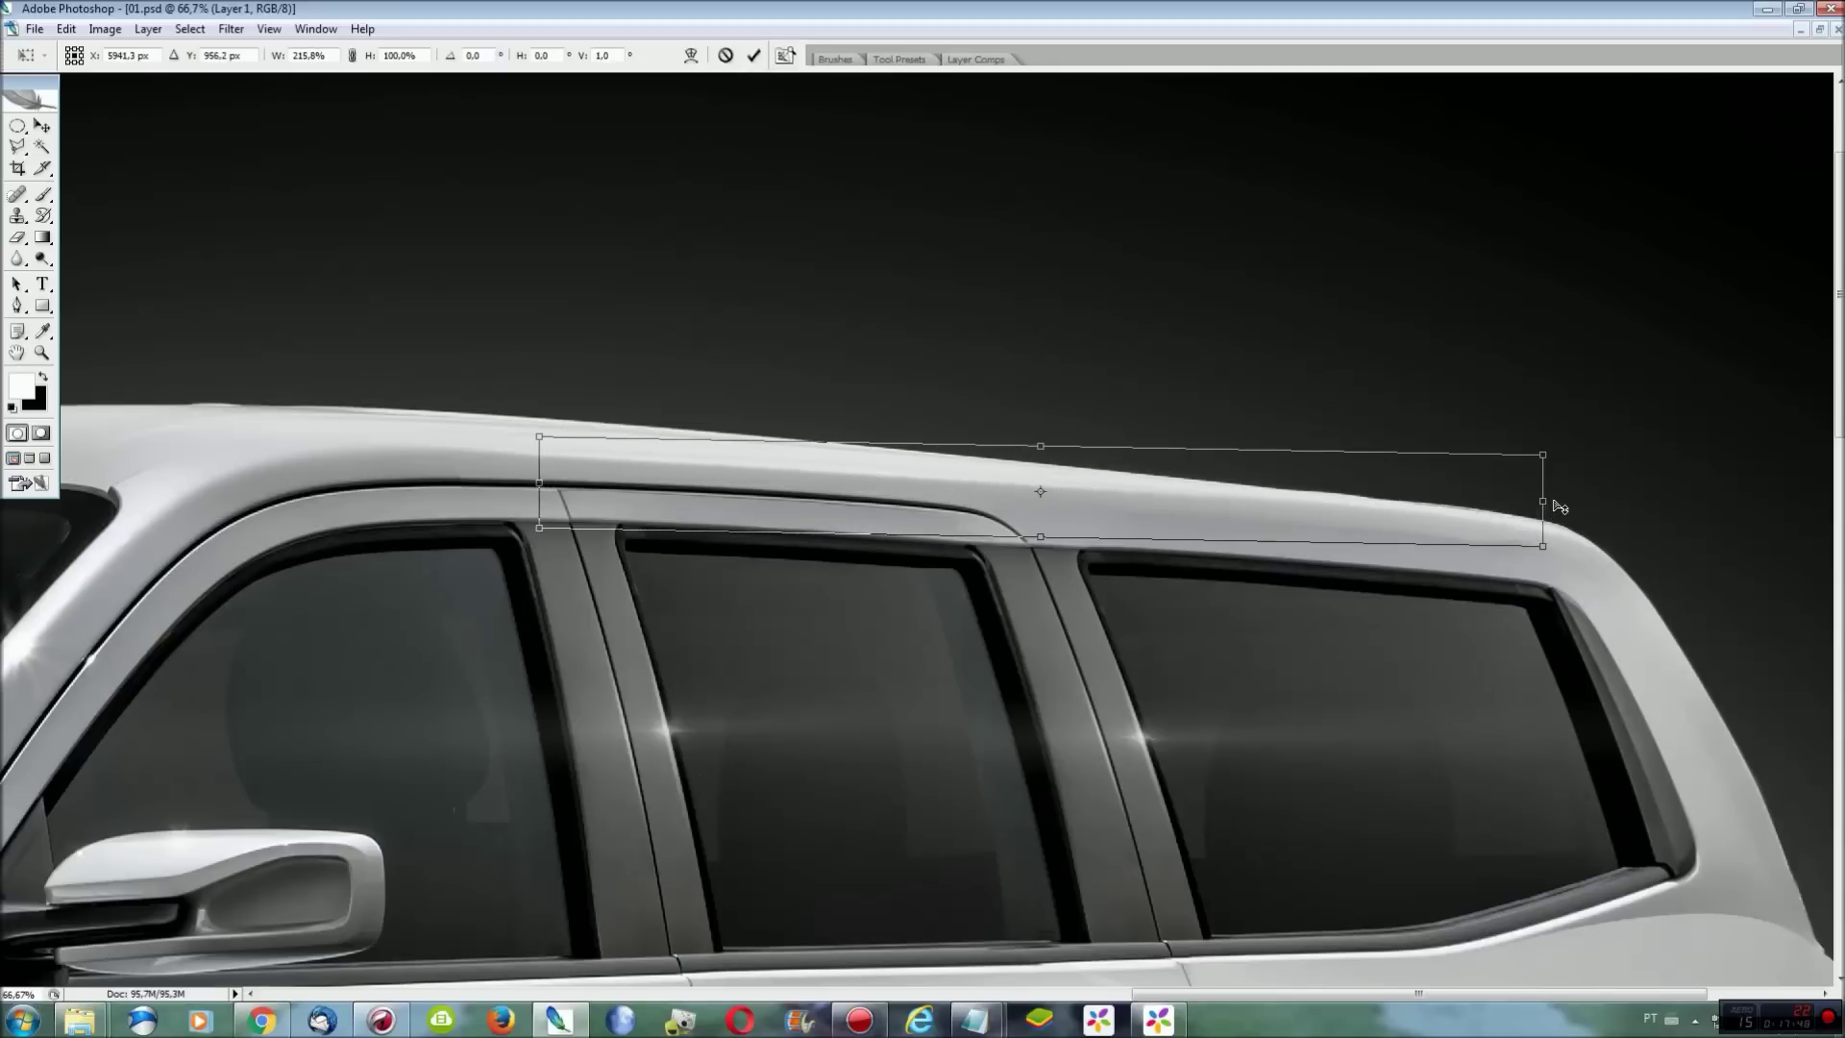
pyautogui.press('Return')
pyautogui.press('l')
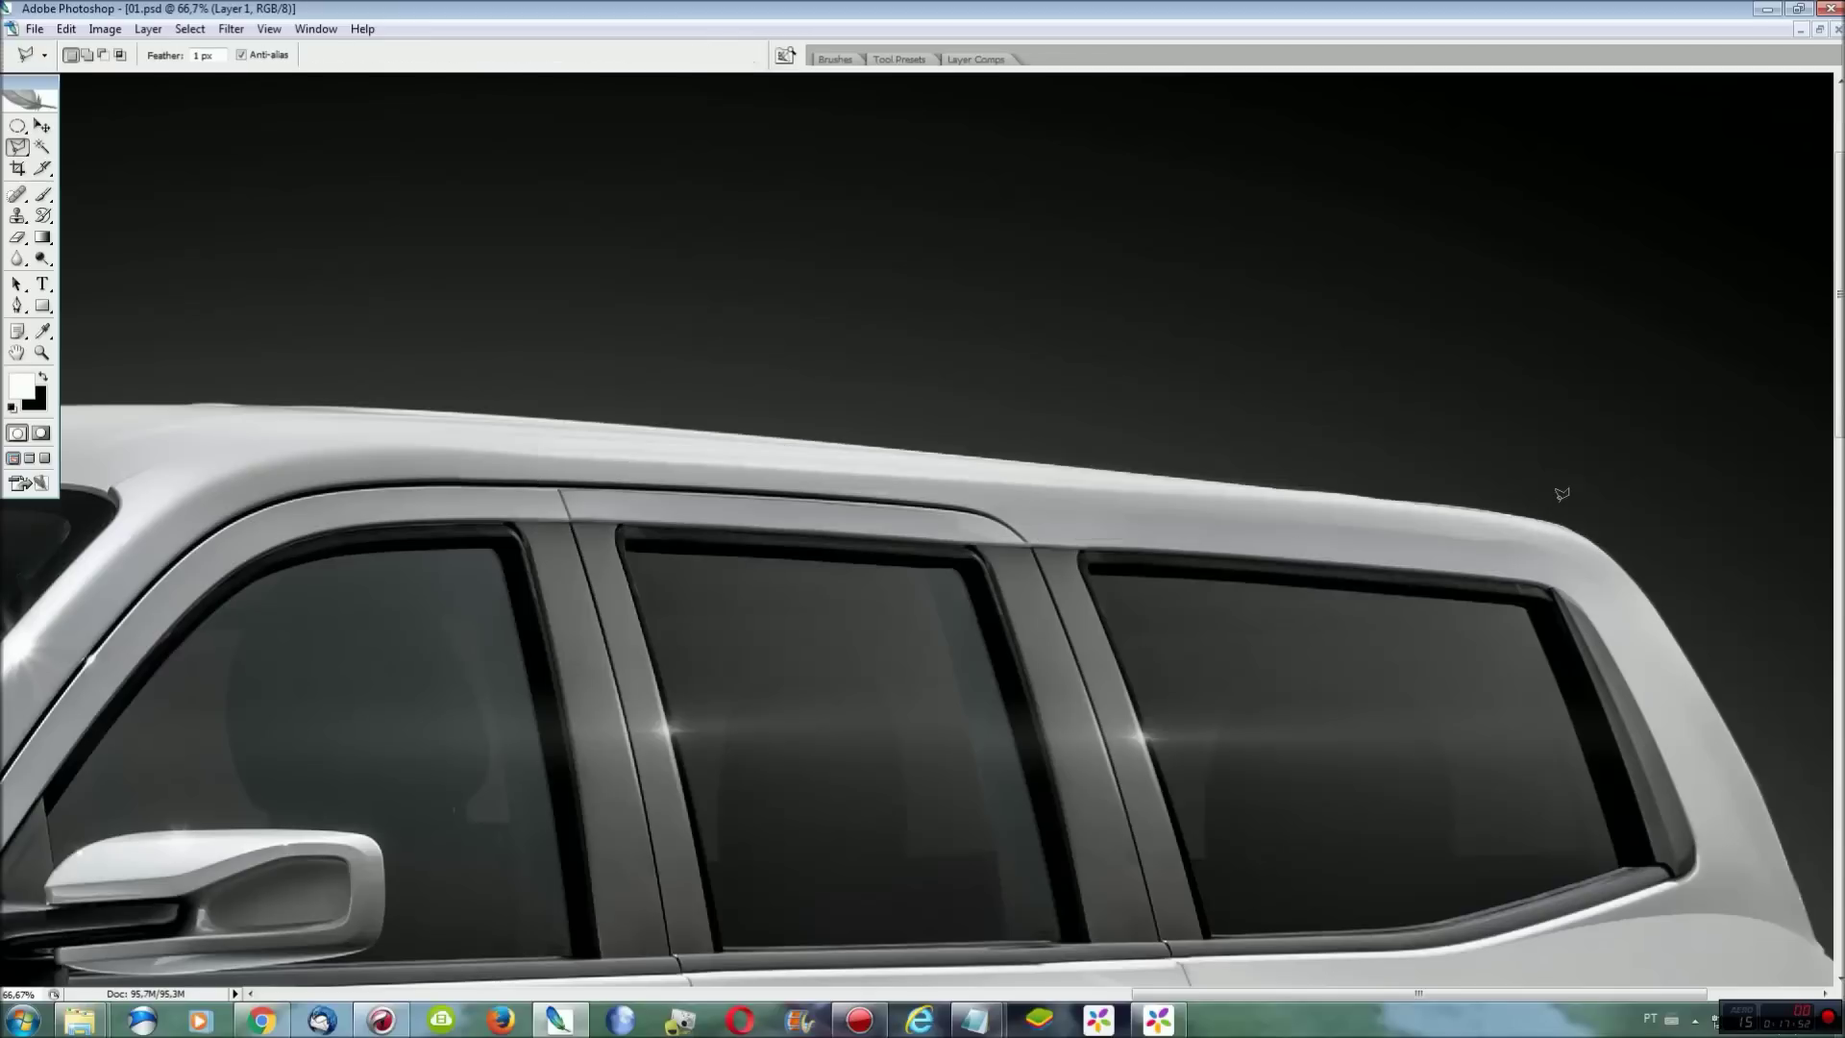
pyautogui.hotkey('ctrl', 'e')
# Open 'PREVIEW New 2017 Jeep Compass @ Fiat Toro (2).jpg' from Fiat > TORO Todas as Projeções.
pyautogui.hotkey('ctrl', 'o')
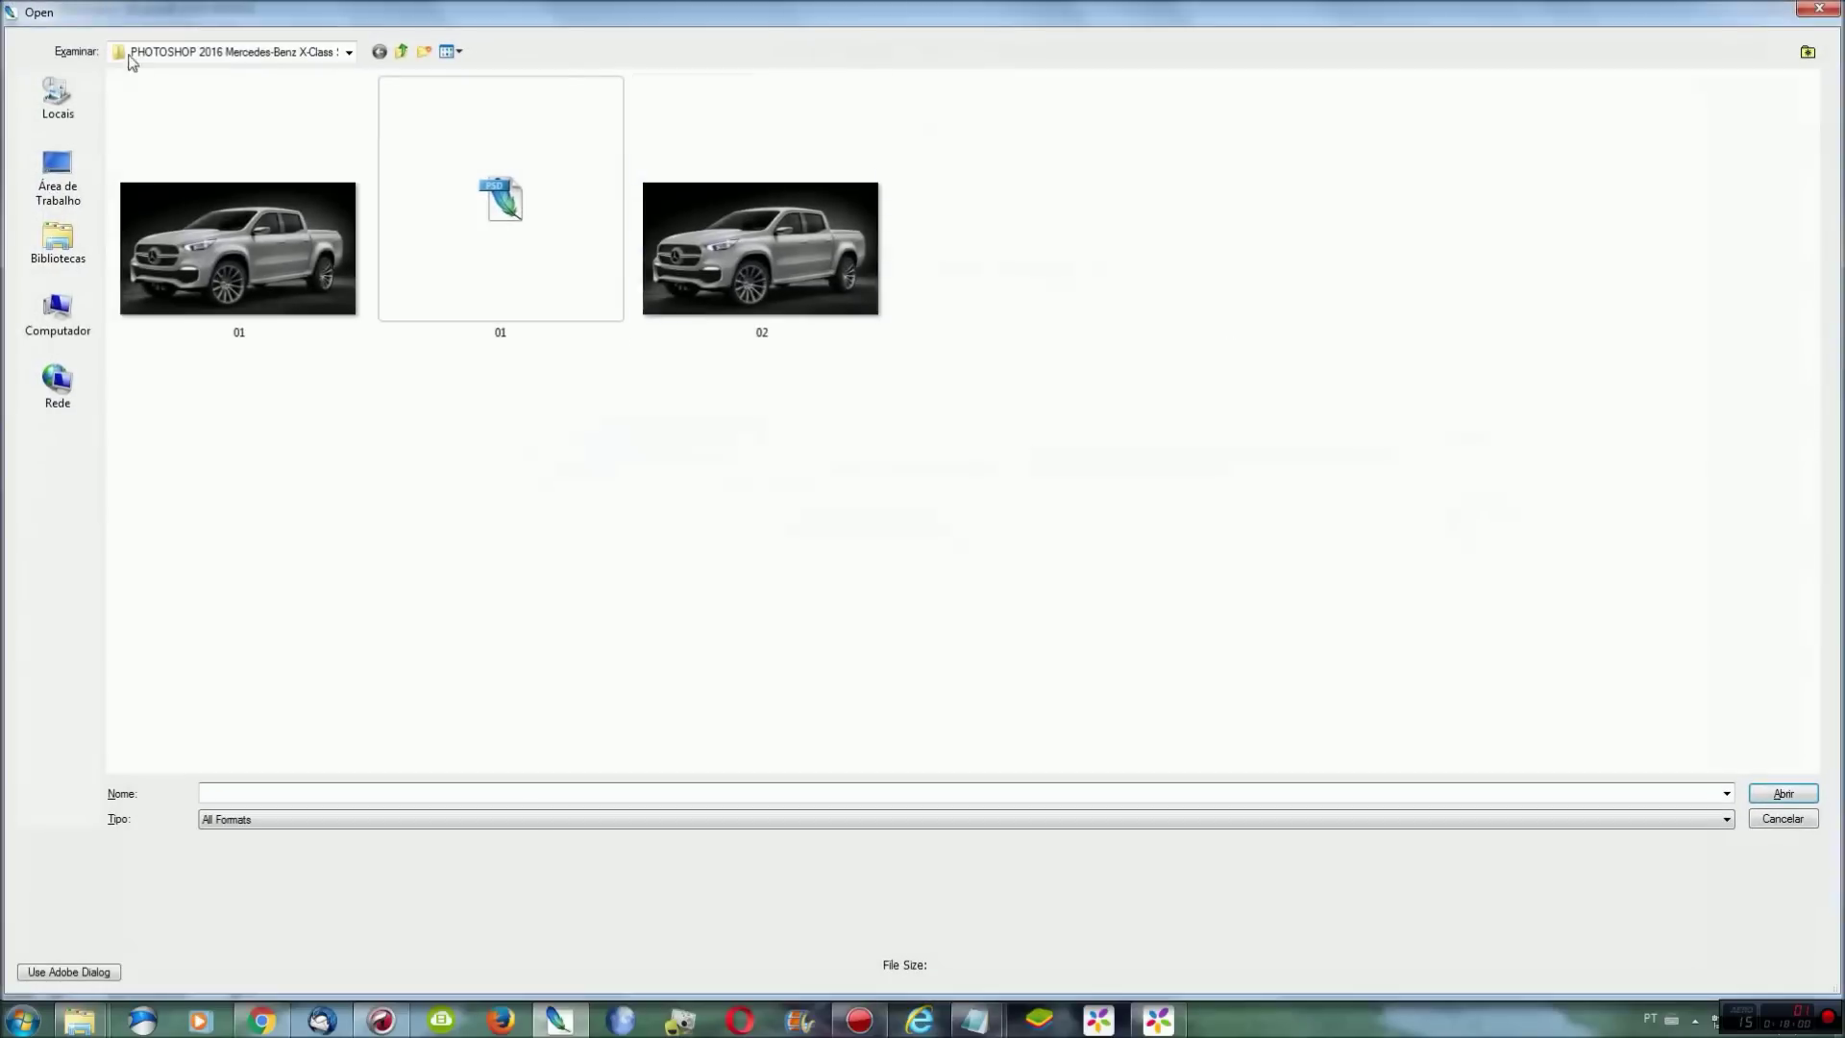
pyautogui.doubleClick(154, 580)
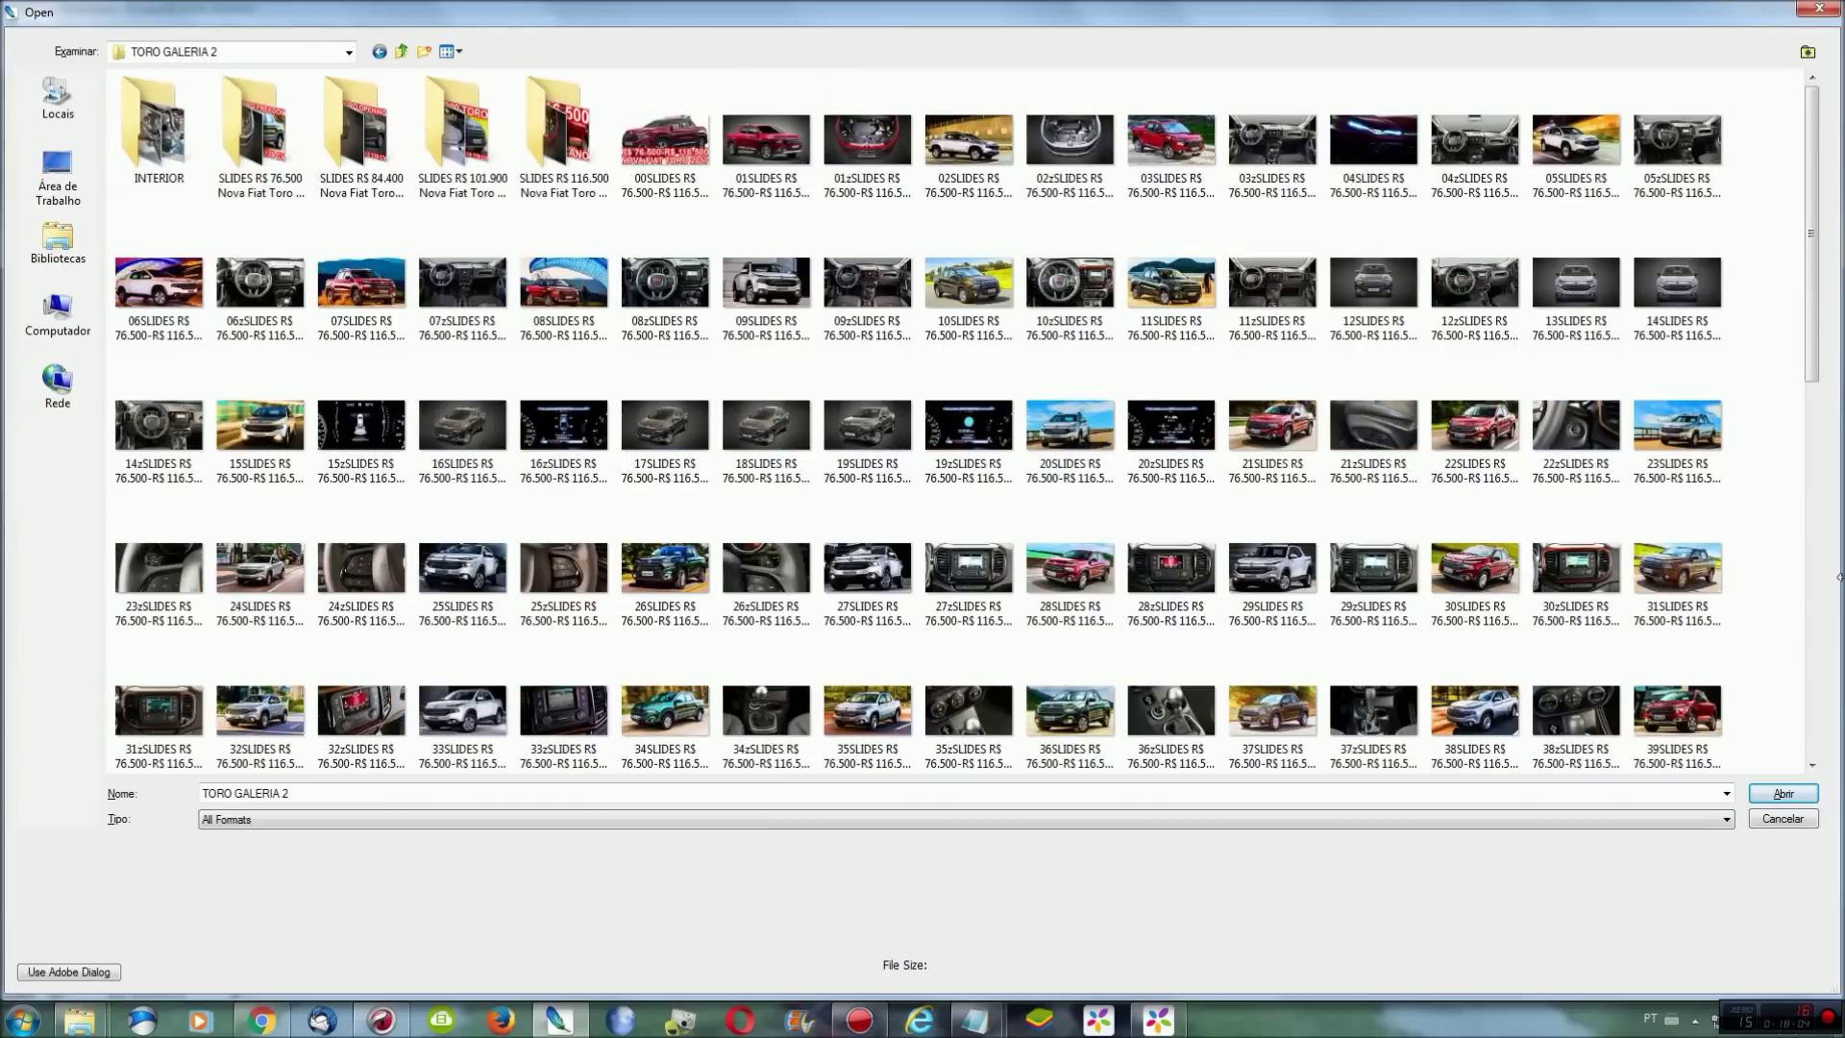
pyautogui.doubleClick(756, 159)
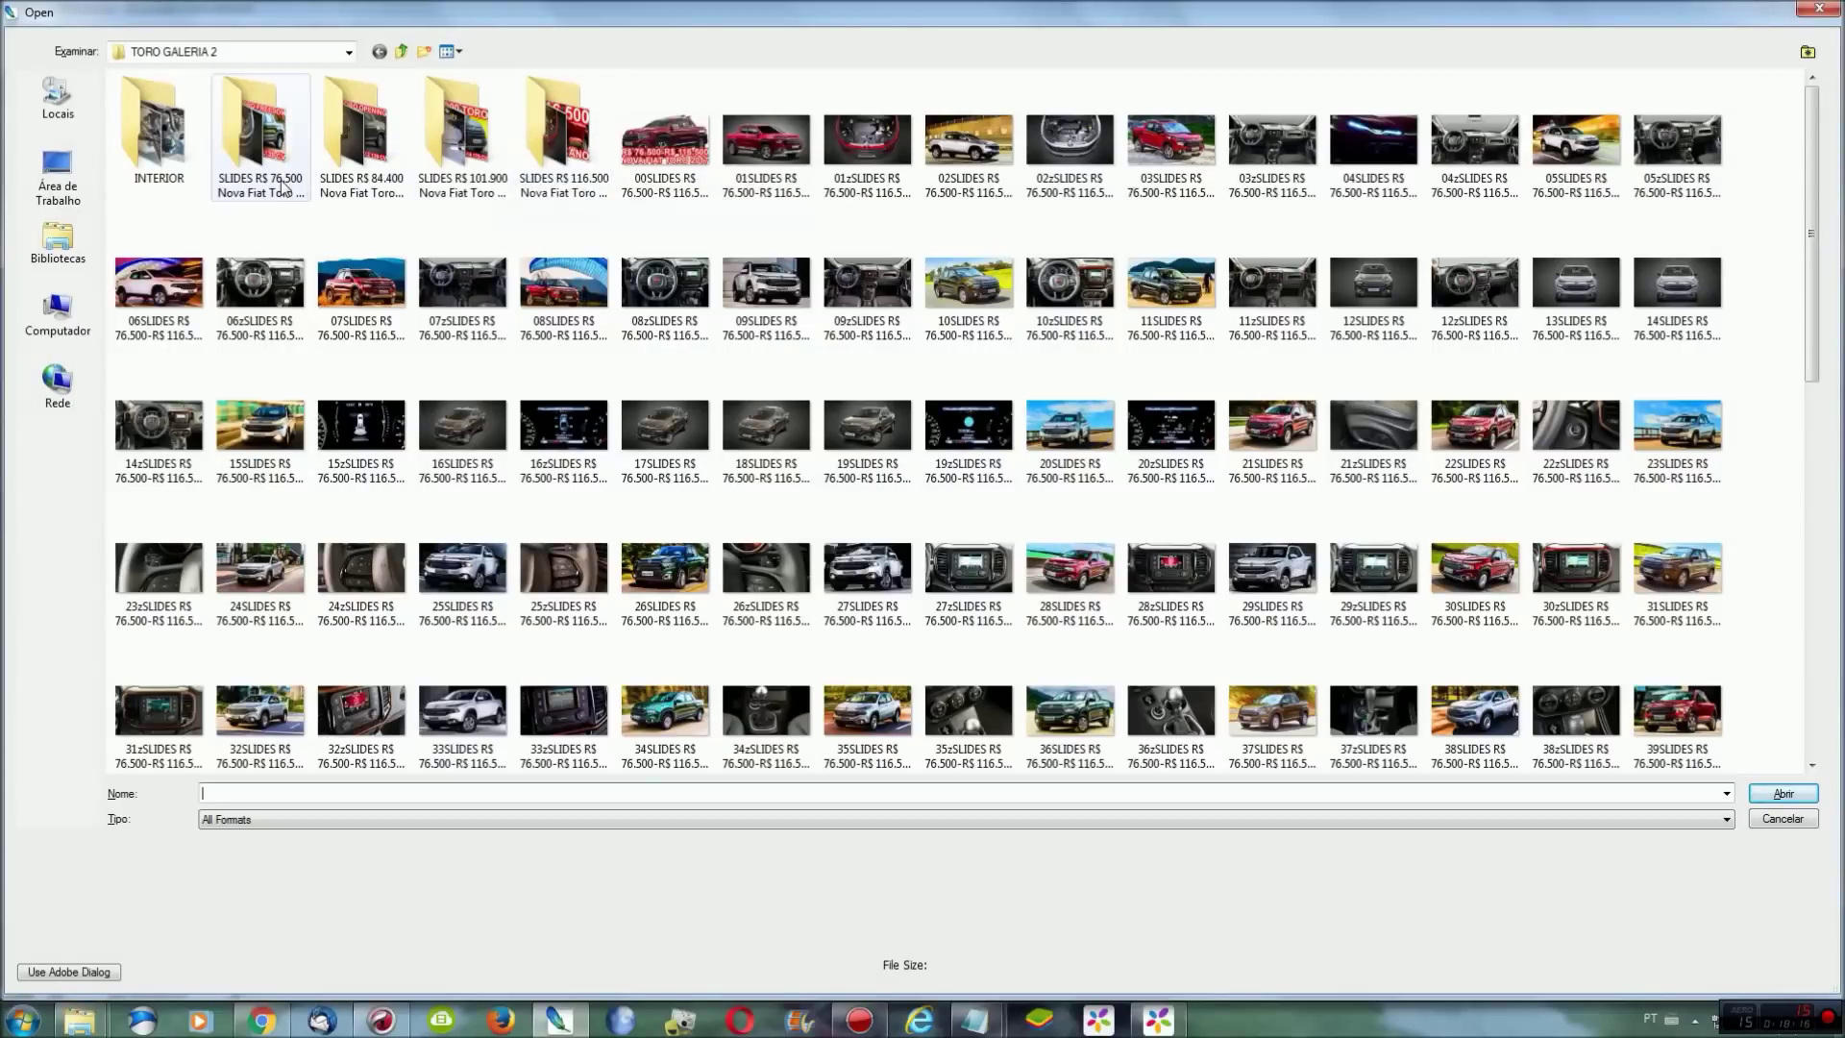
pyautogui.click(402, 51)
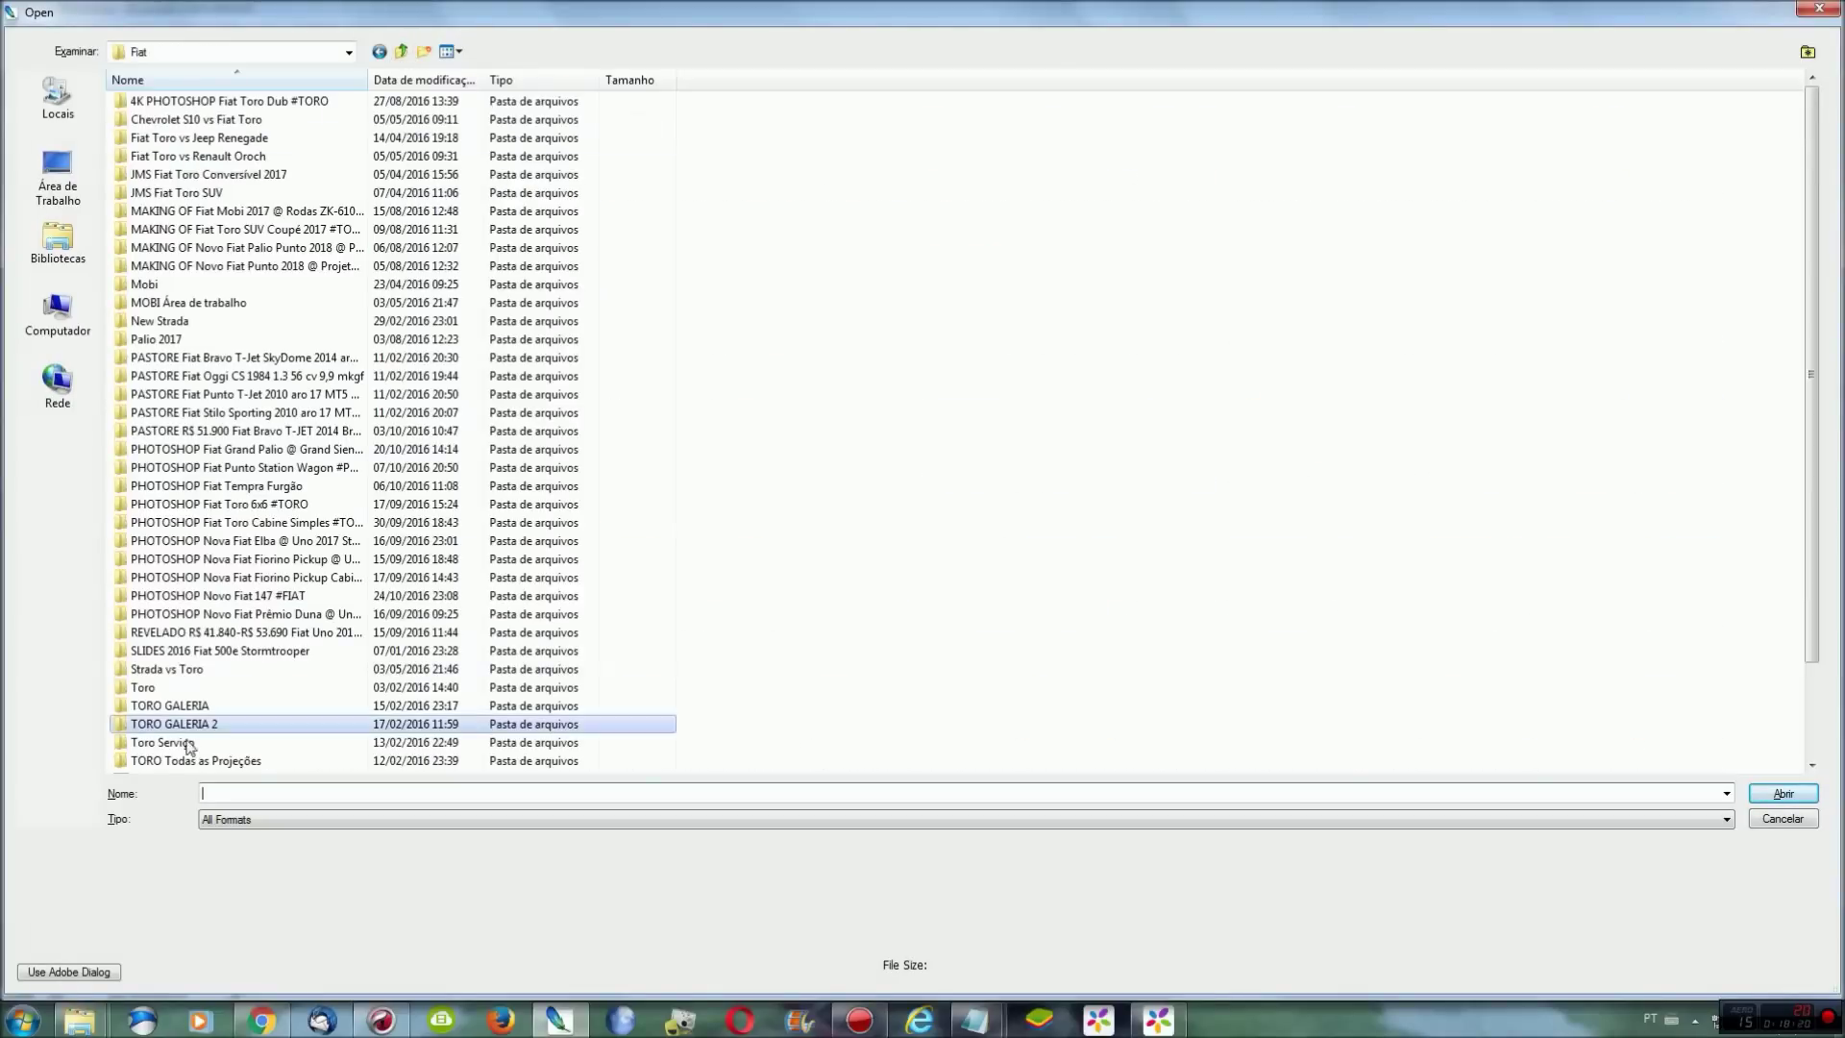
pyautogui.doubleClick(195, 760)
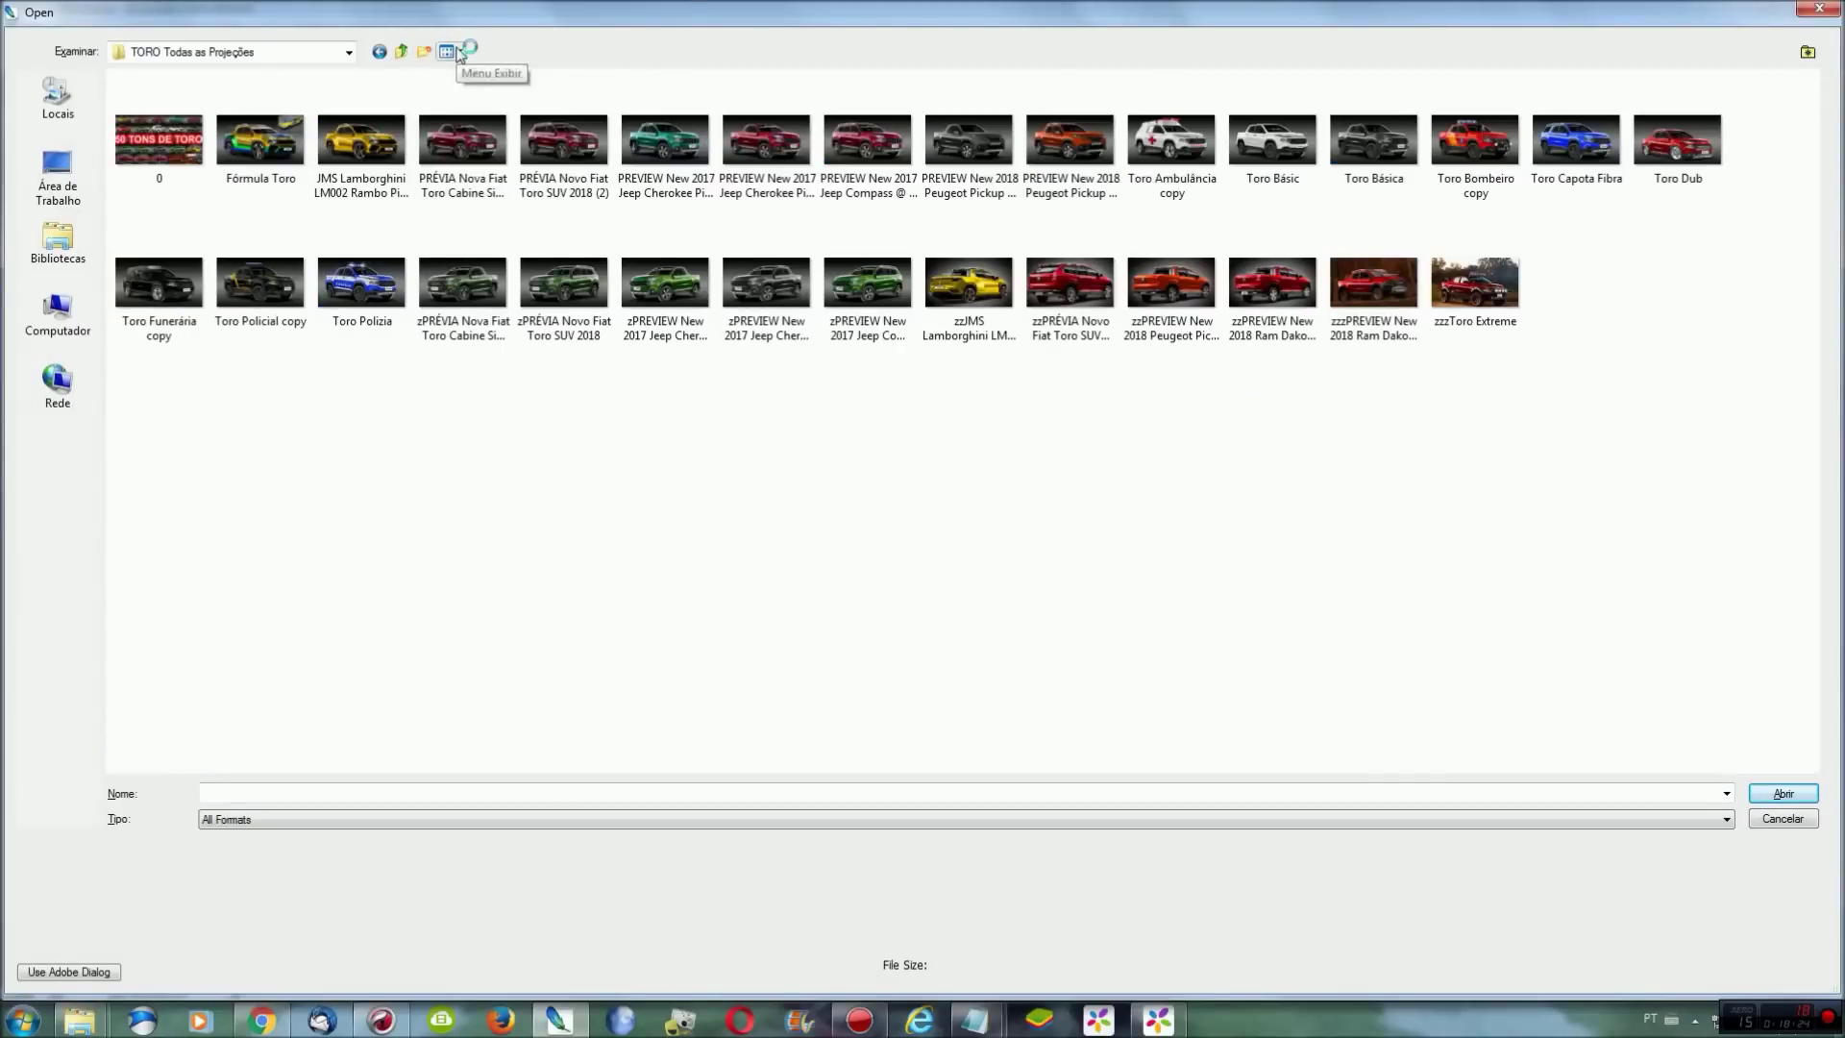
pyautogui.click(459, 53)
pyautogui.moveTo(1812, 207)
pyautogui.mouseDown()
pyautogui.moveTo(1819, 397)
pyautogui.moveTo(1816, 320)
pyautogui.mouseUp()
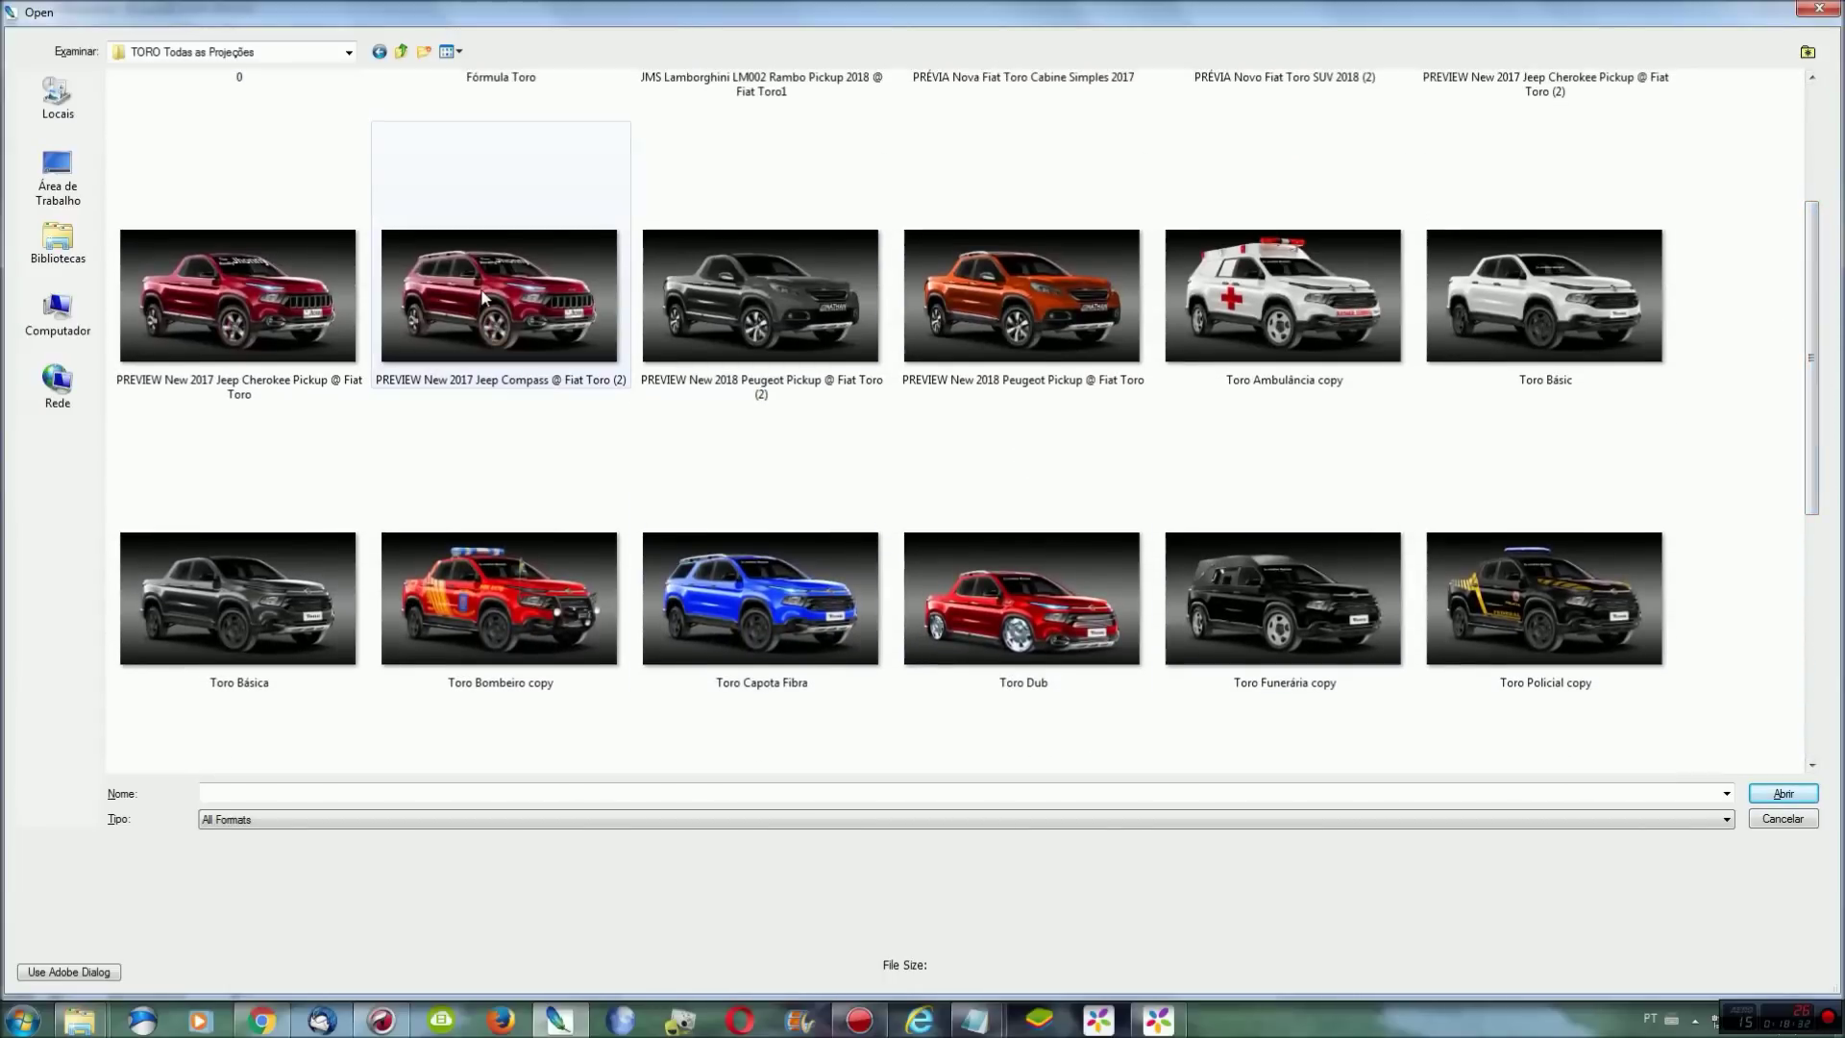
pyautogui.doubleClick(484, 296)
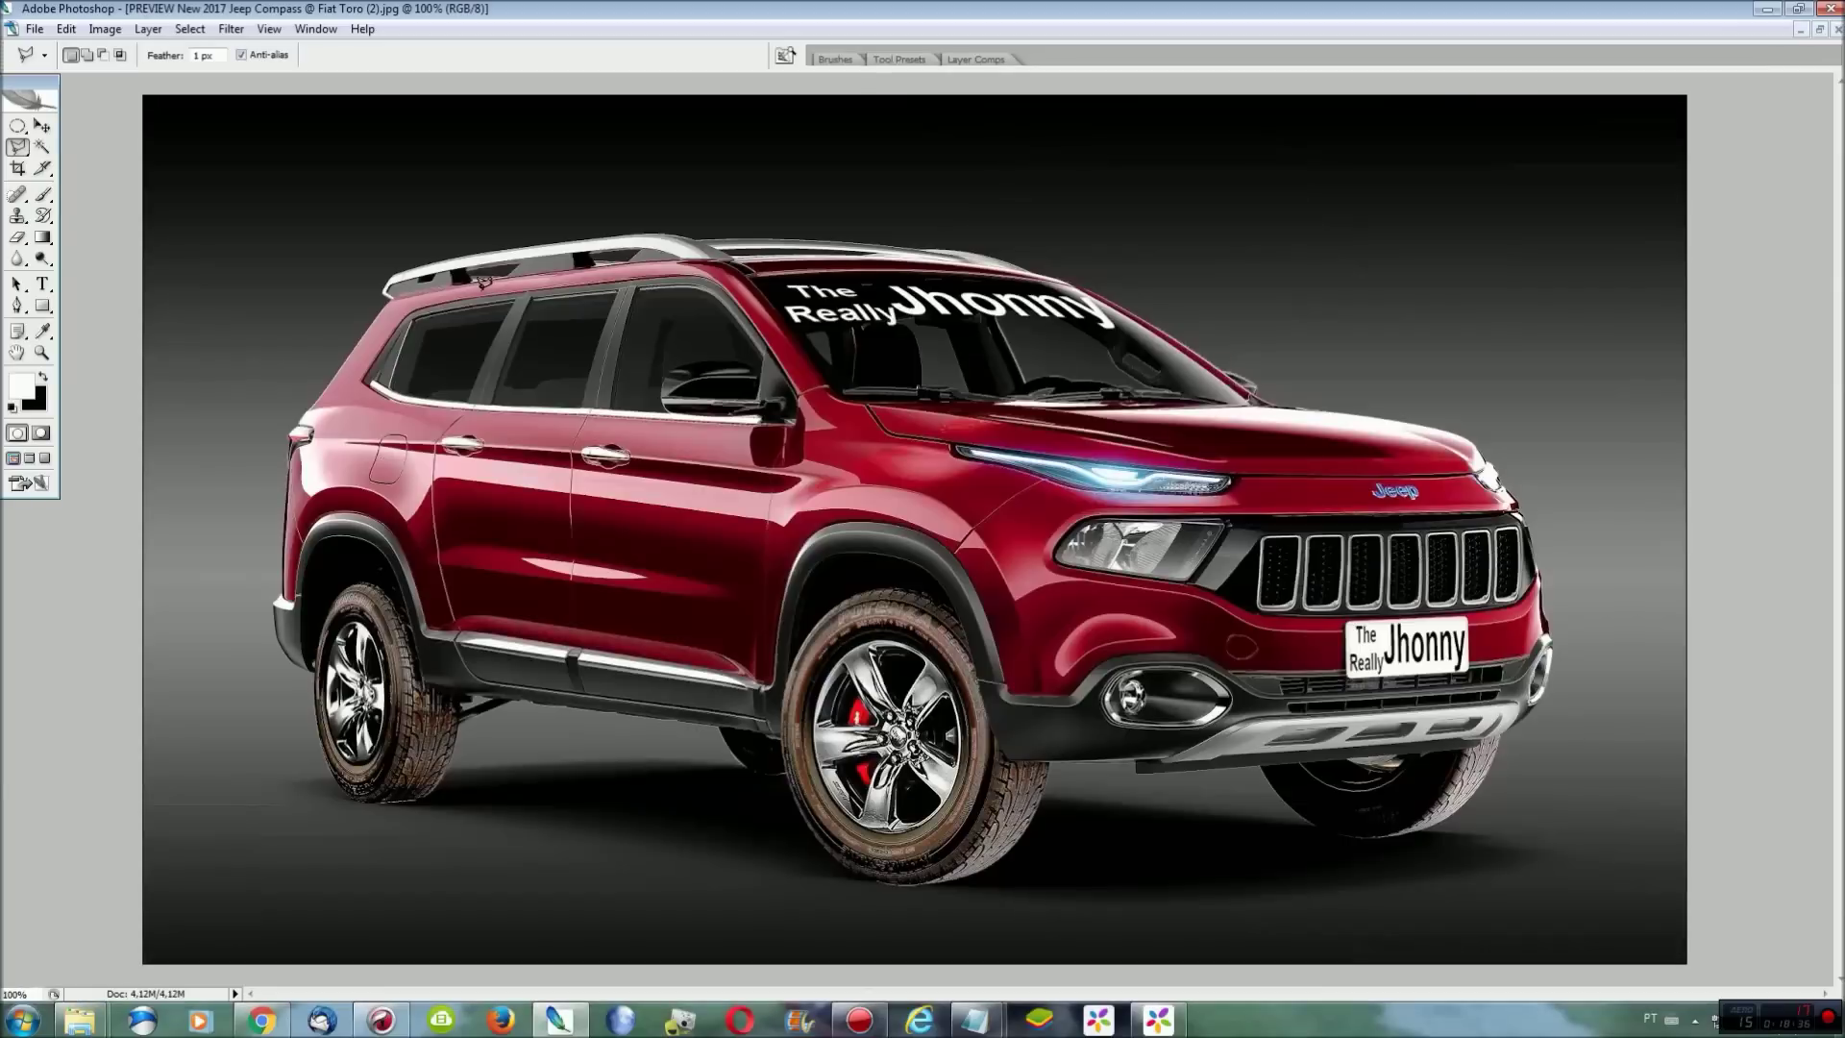
# Flip the Jeep image horizontally and desaturate it to greyscale.
pyautogui.click(104, 28)
pyautogui.moveTo(140, 213)
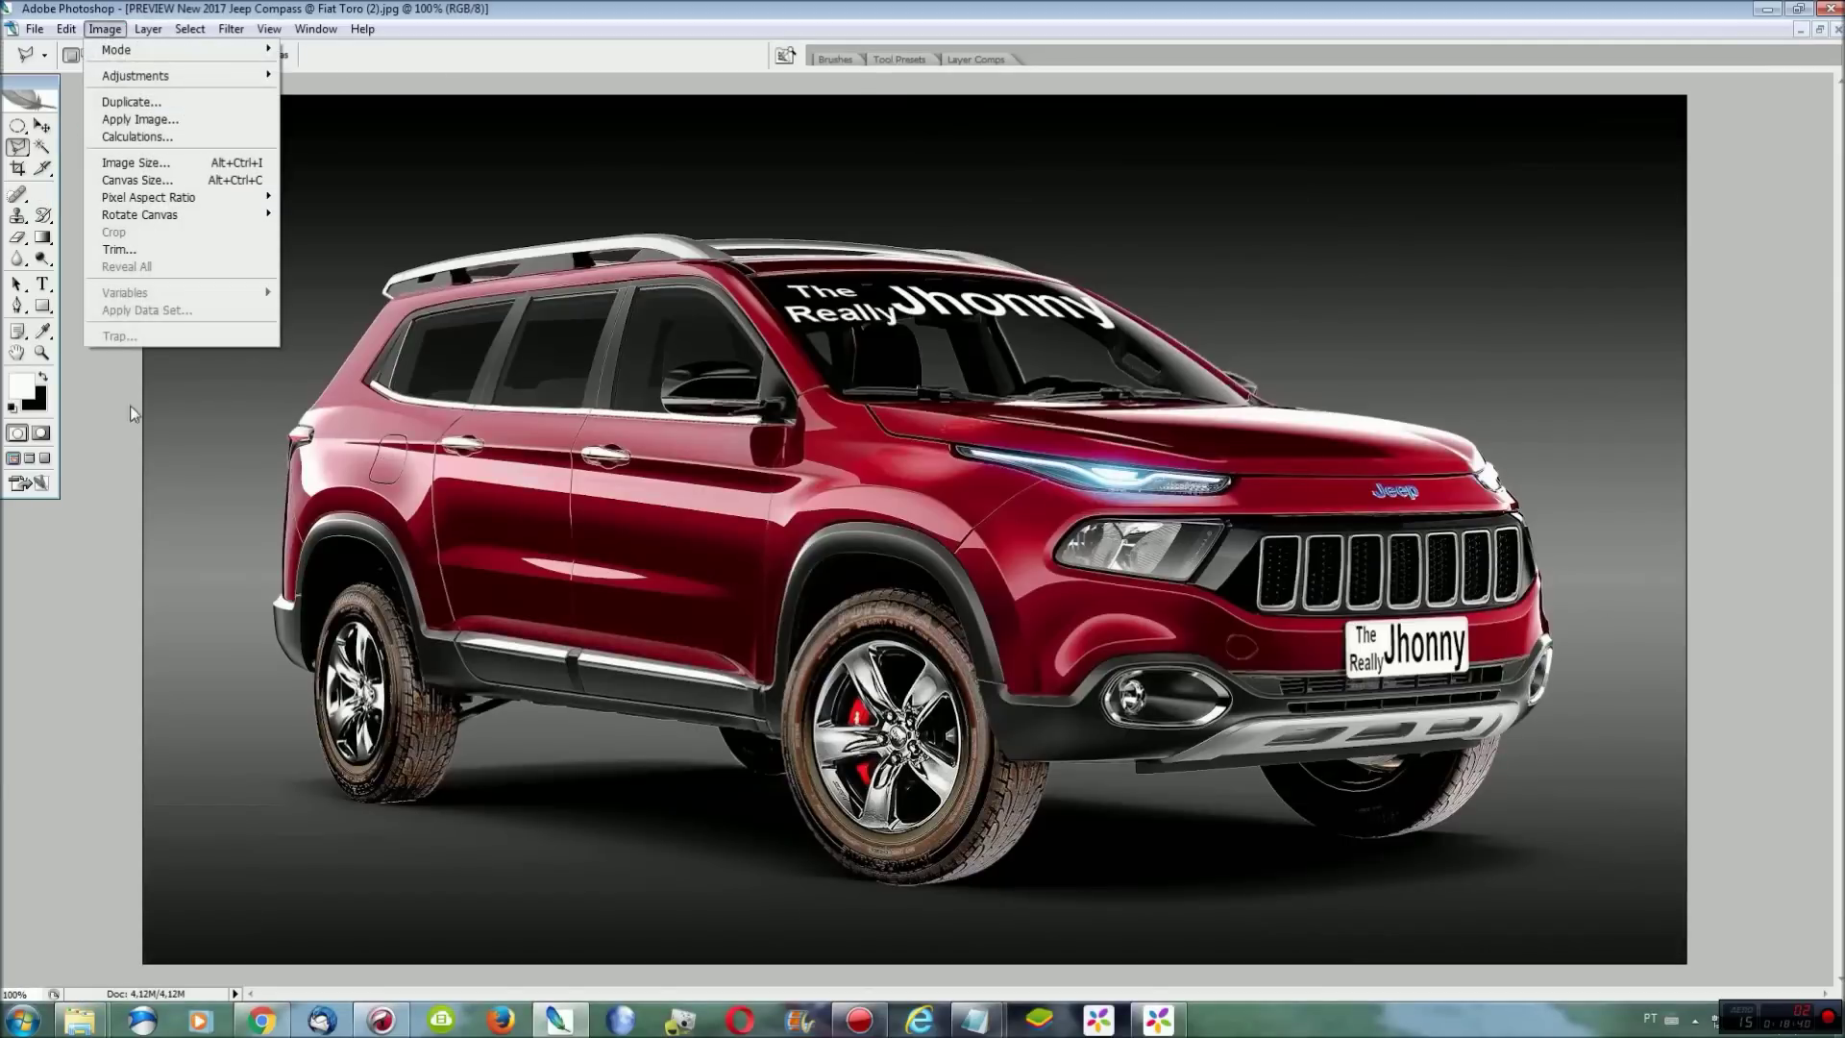
pyautogui.click(403, 292)
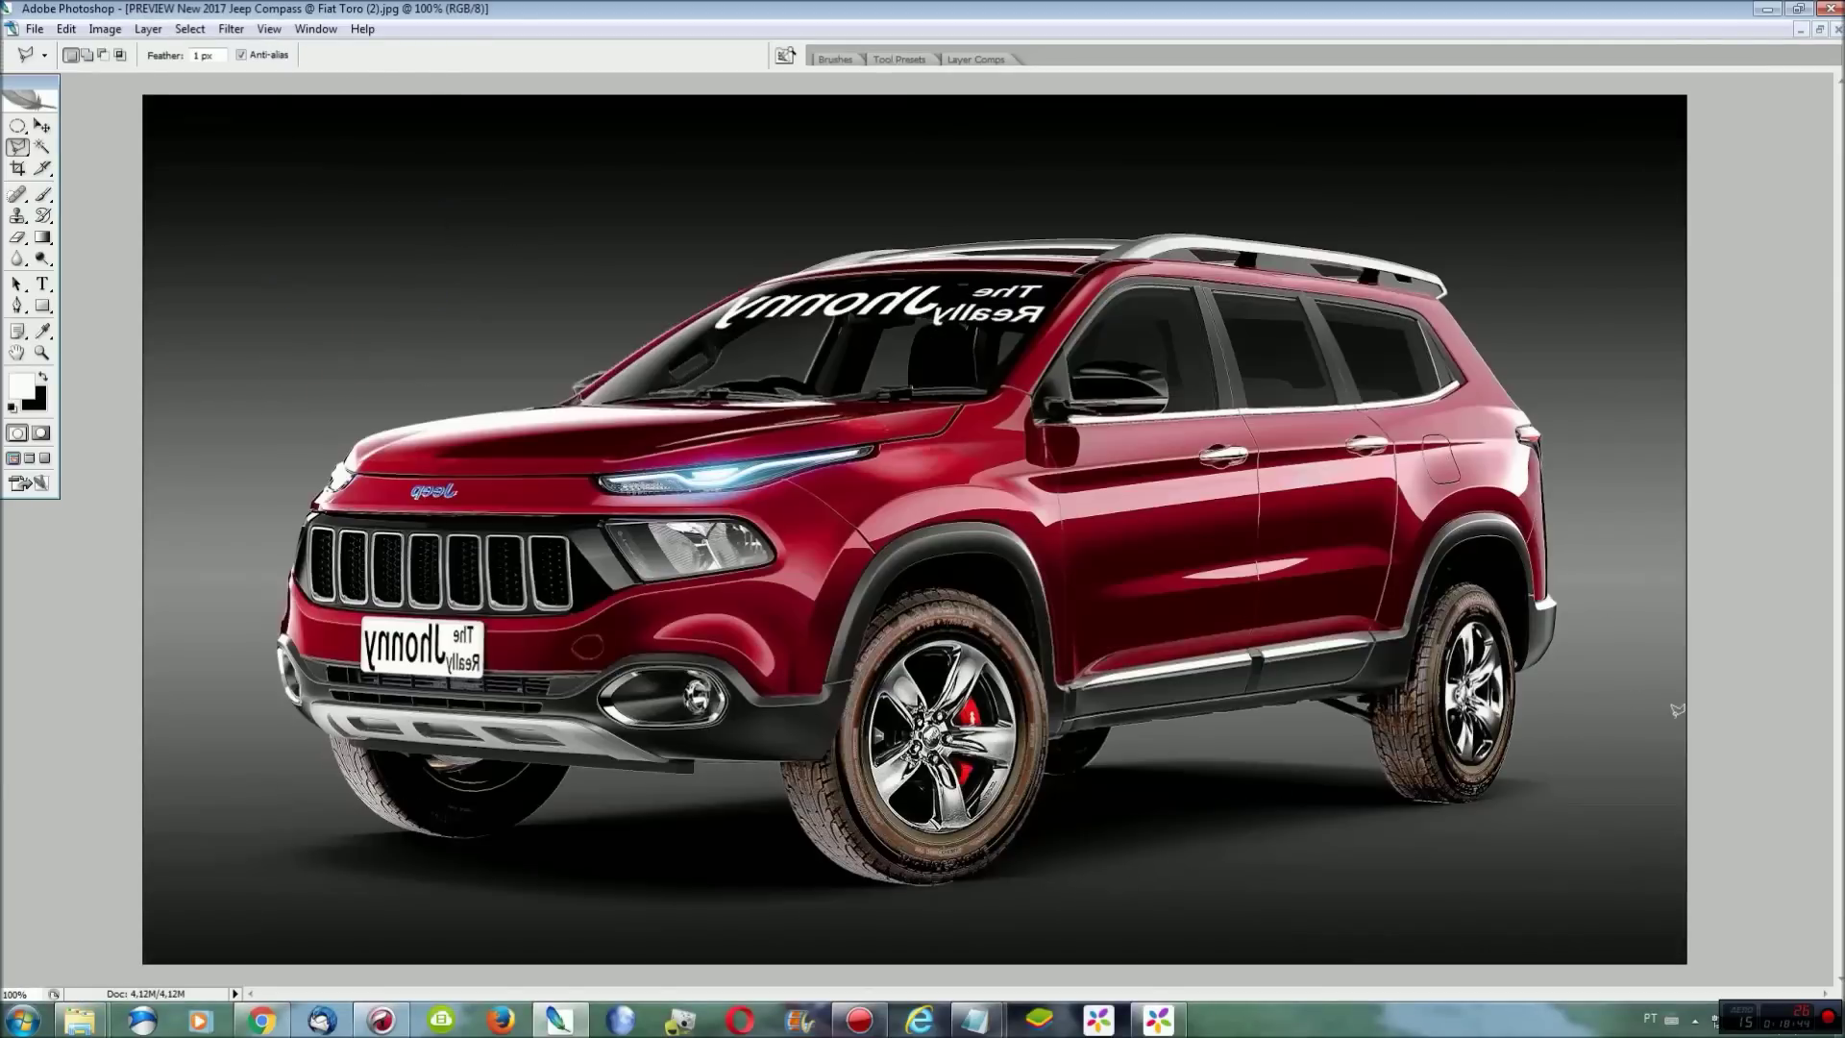
pyautogui.hotkey('ctrl', 'shift', 'u')
pyautogui.hotkey('ctrl', '+')
pyautogui.hotkey('ctrl', '+')
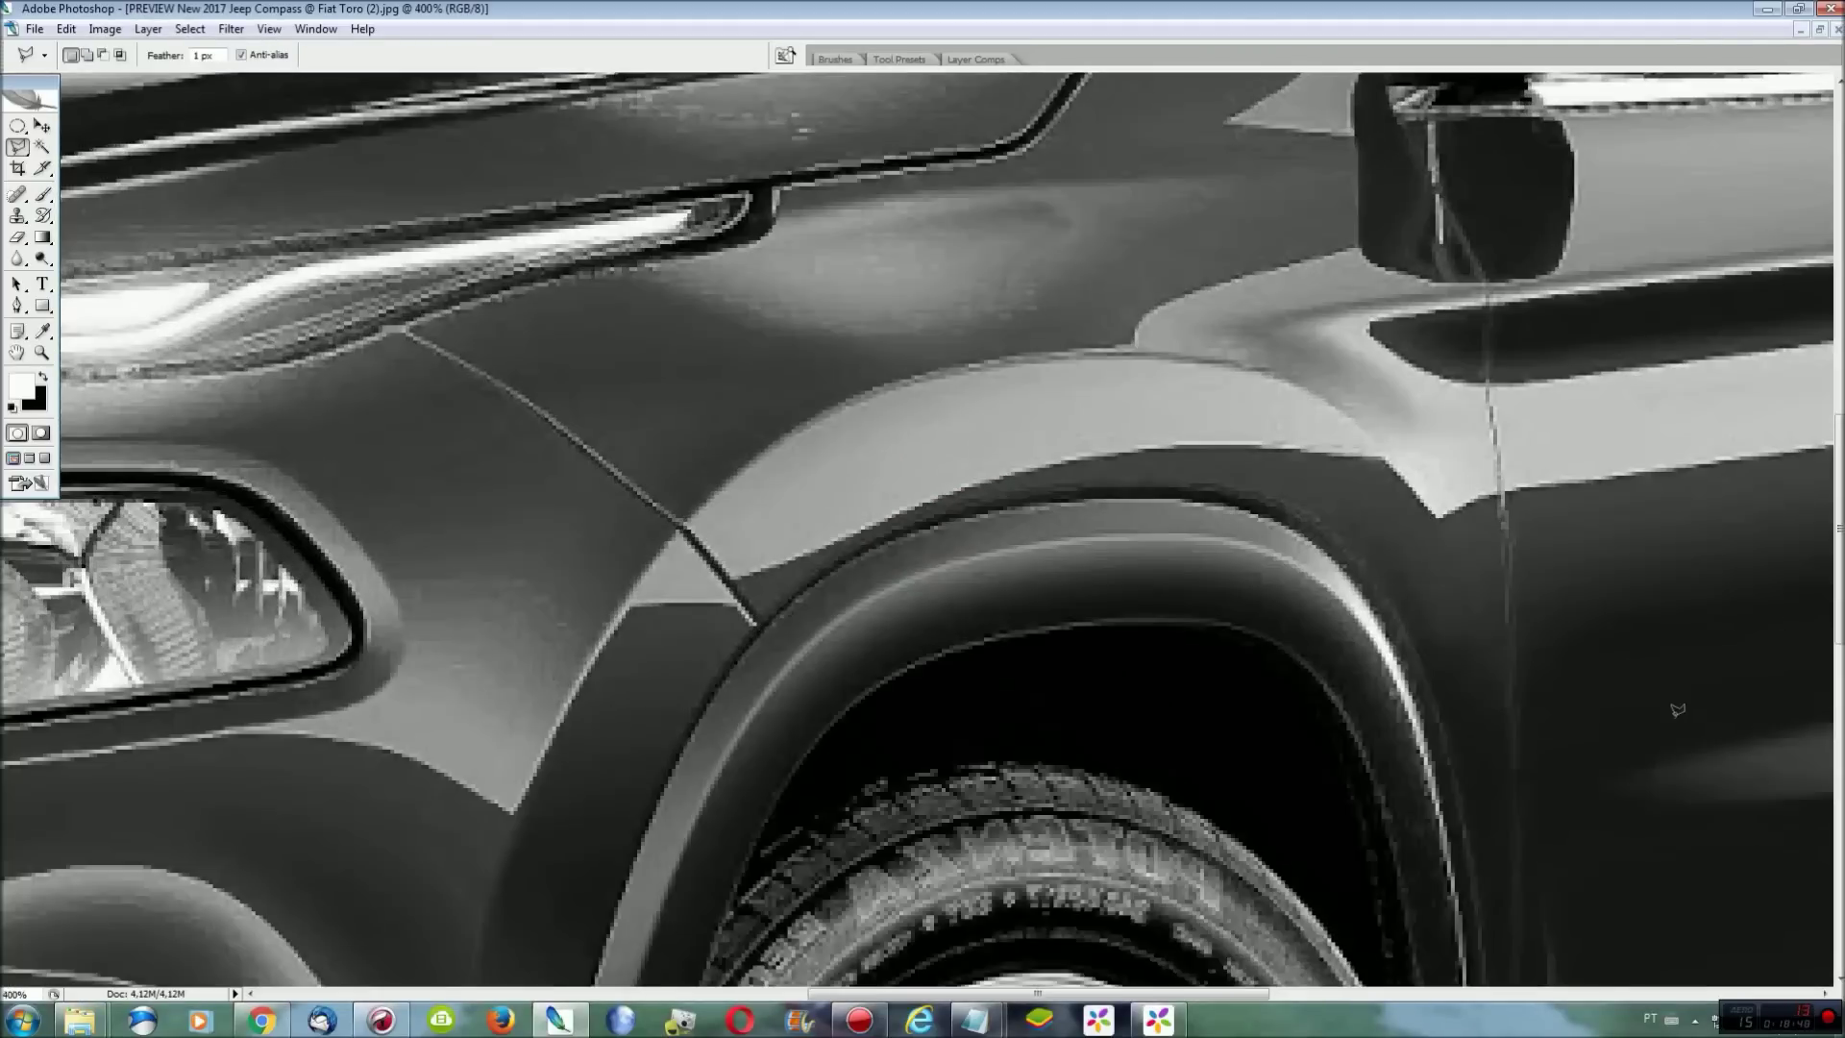
pyautogui.hotkey('ctrl', '+')
pyautogui.scroll(3, 1543, 689)
pyautogui.hscroll(10, 1543, 689)
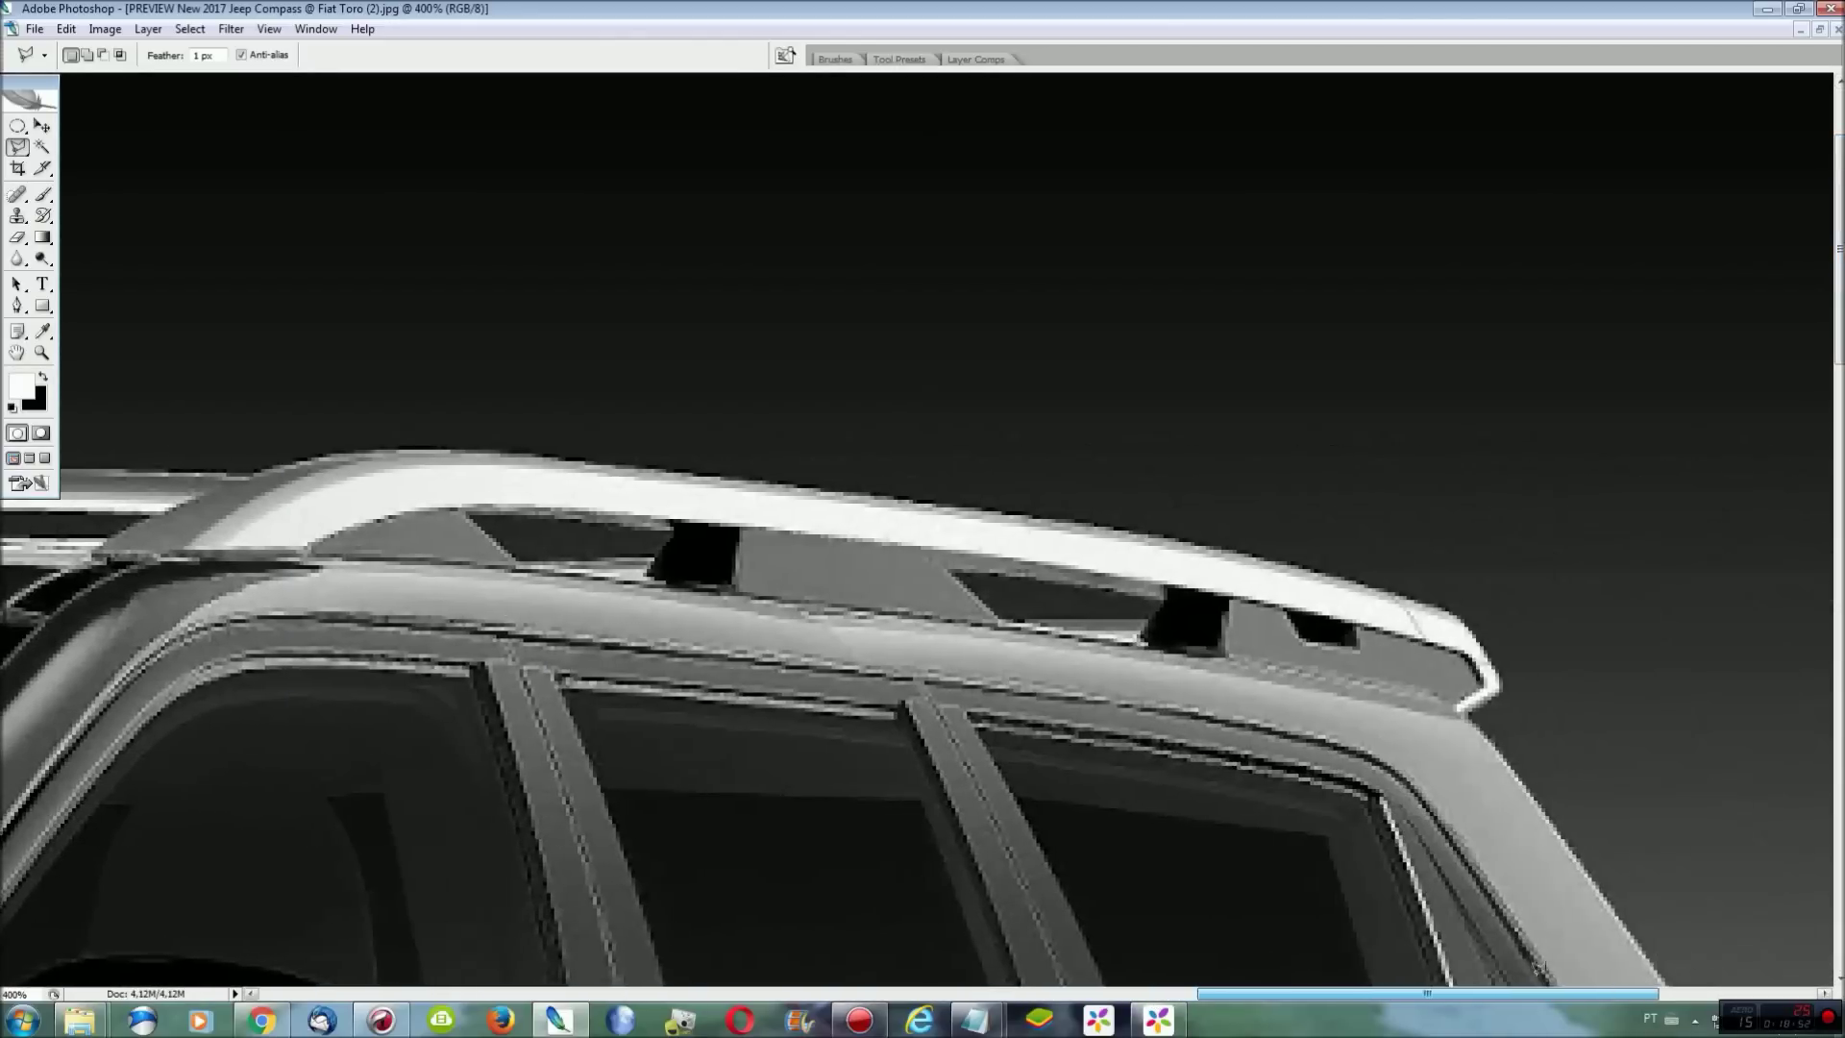
# Trace the Jeep's roof rail into a polygonal lasso selection.
pyautogui.click(1436, 708)
pyautogui.click(805, 612)
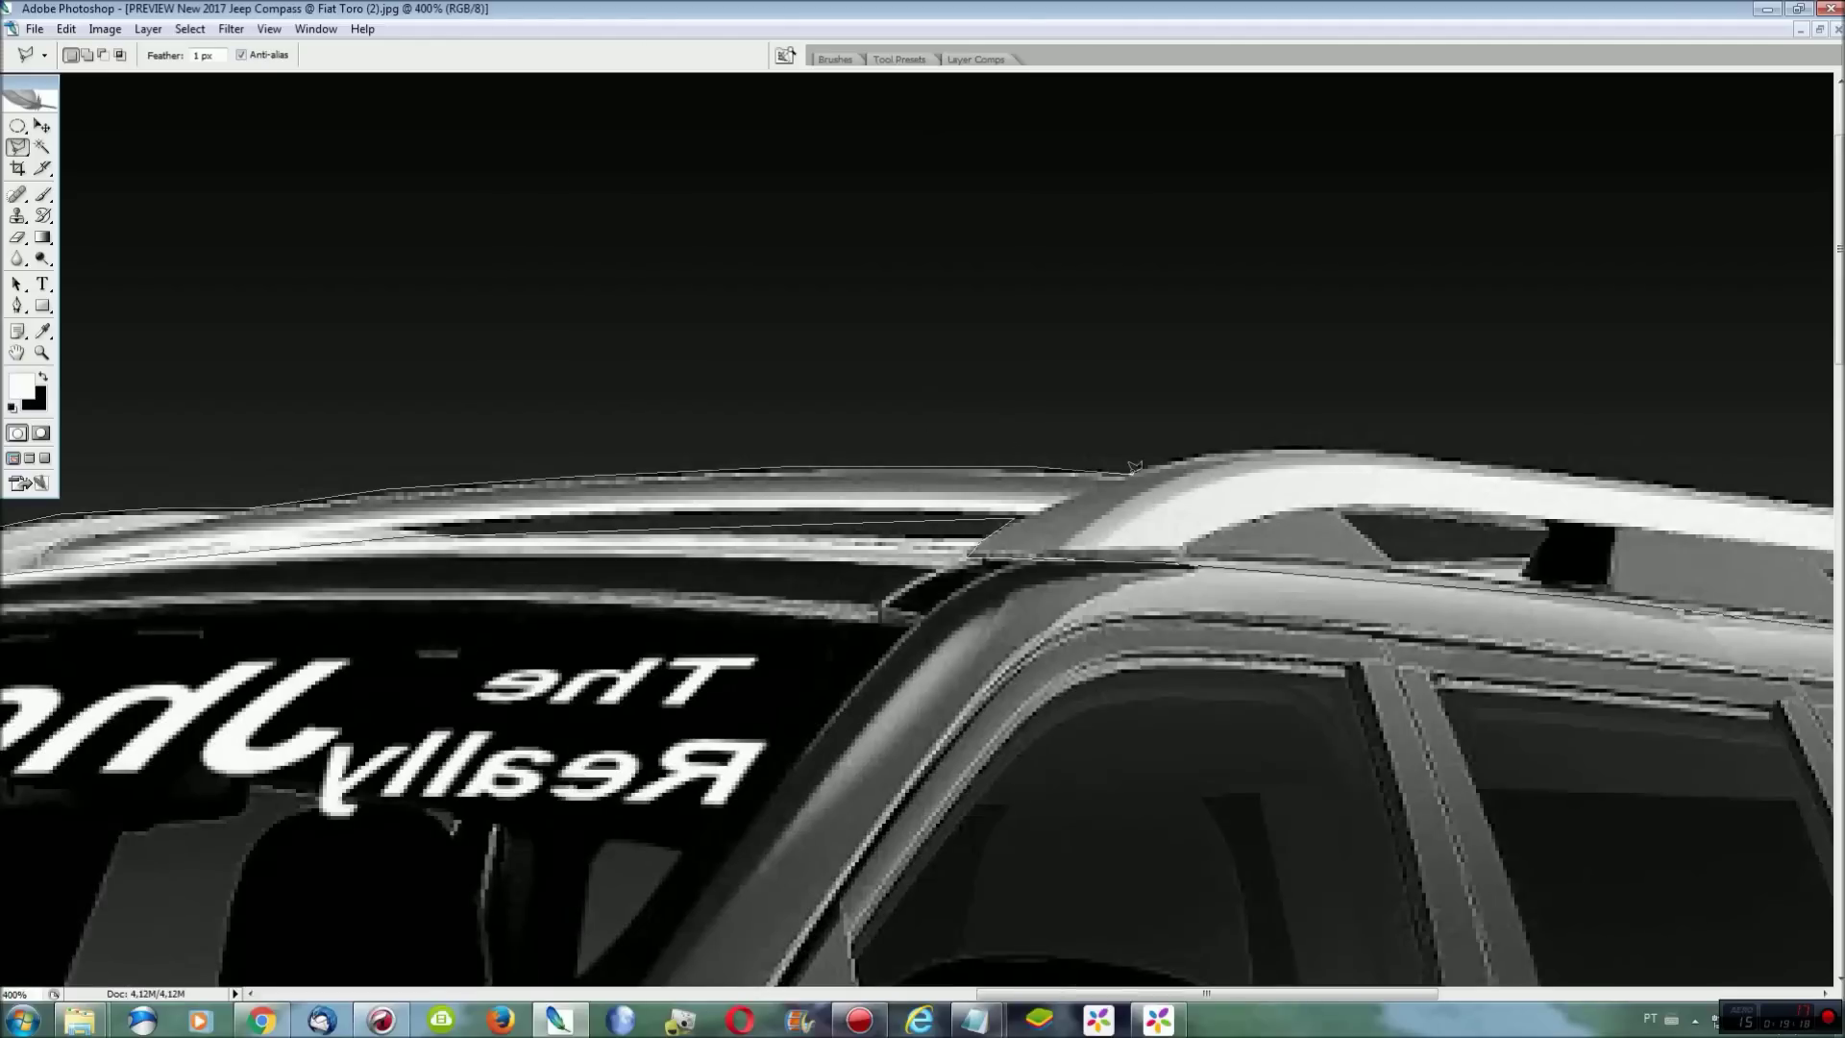
pyautogui.click(1134, 467)
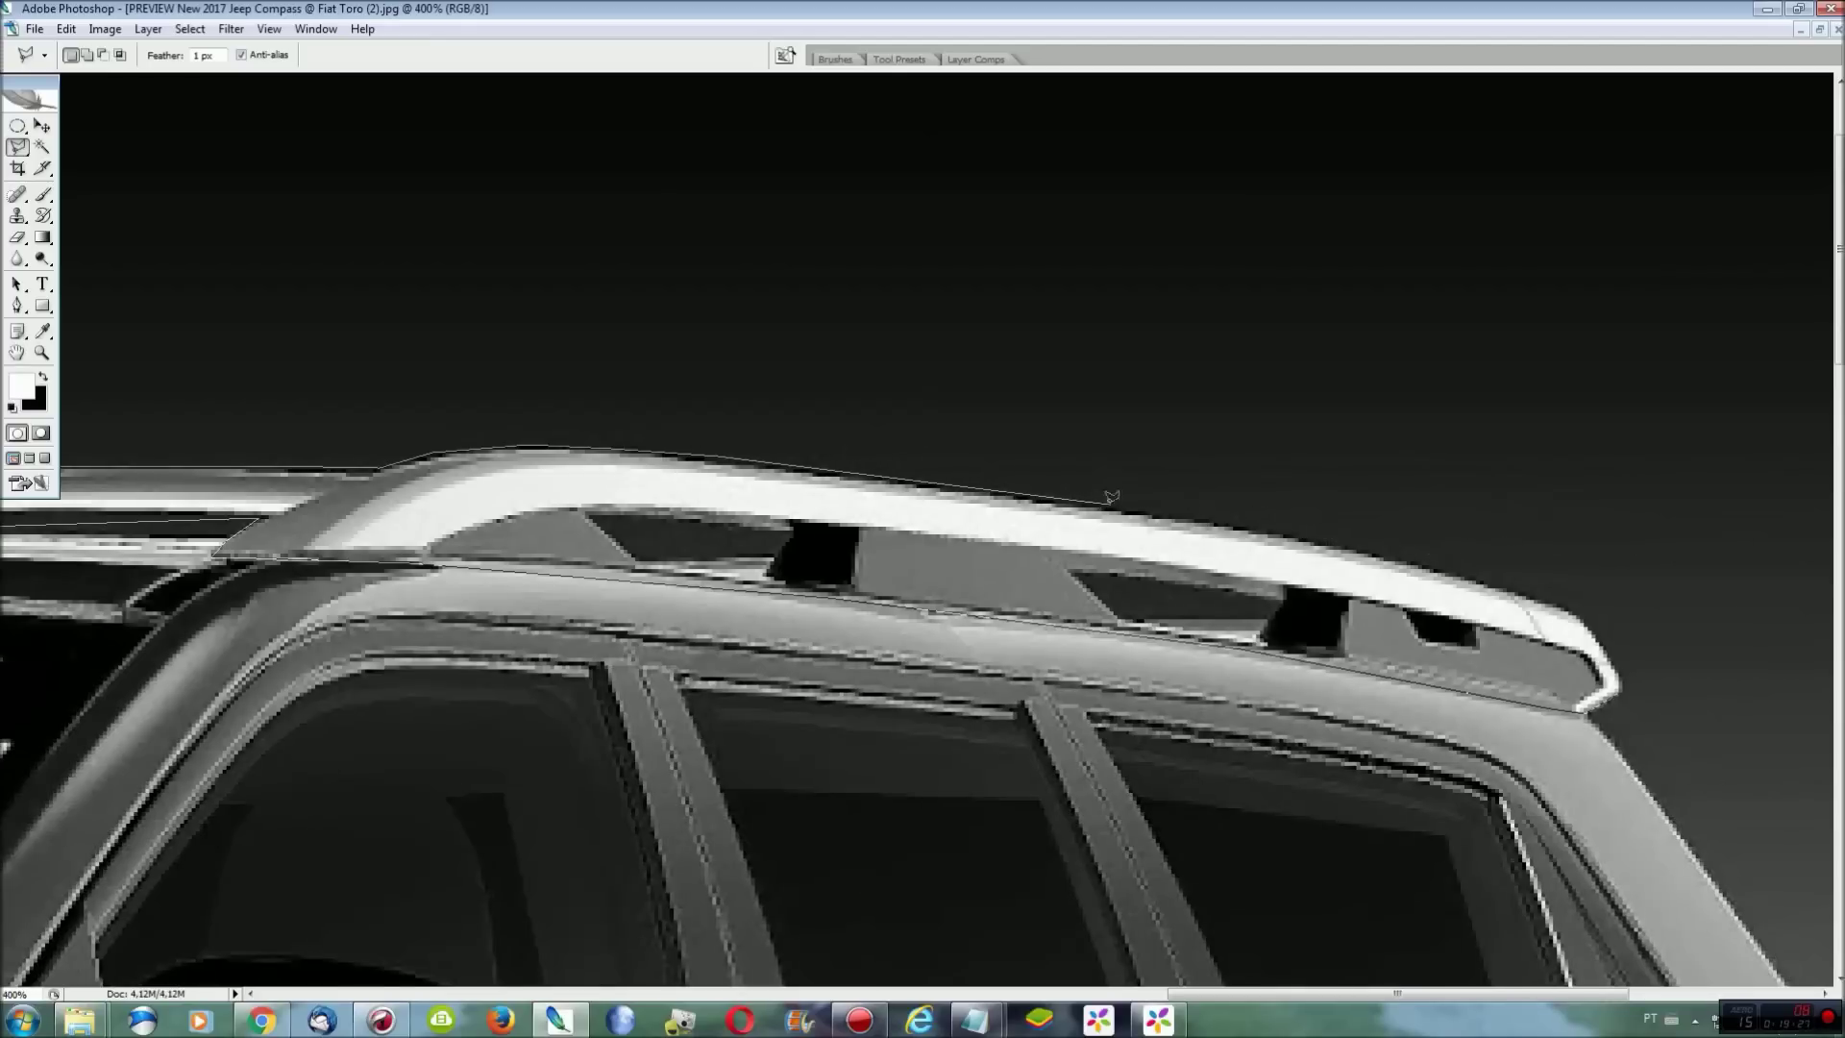
pyautogui.click(1111, 497)
pyautogui.doubleClick(1630, 678)
pyautogui.hotkey('ctrl', '0')
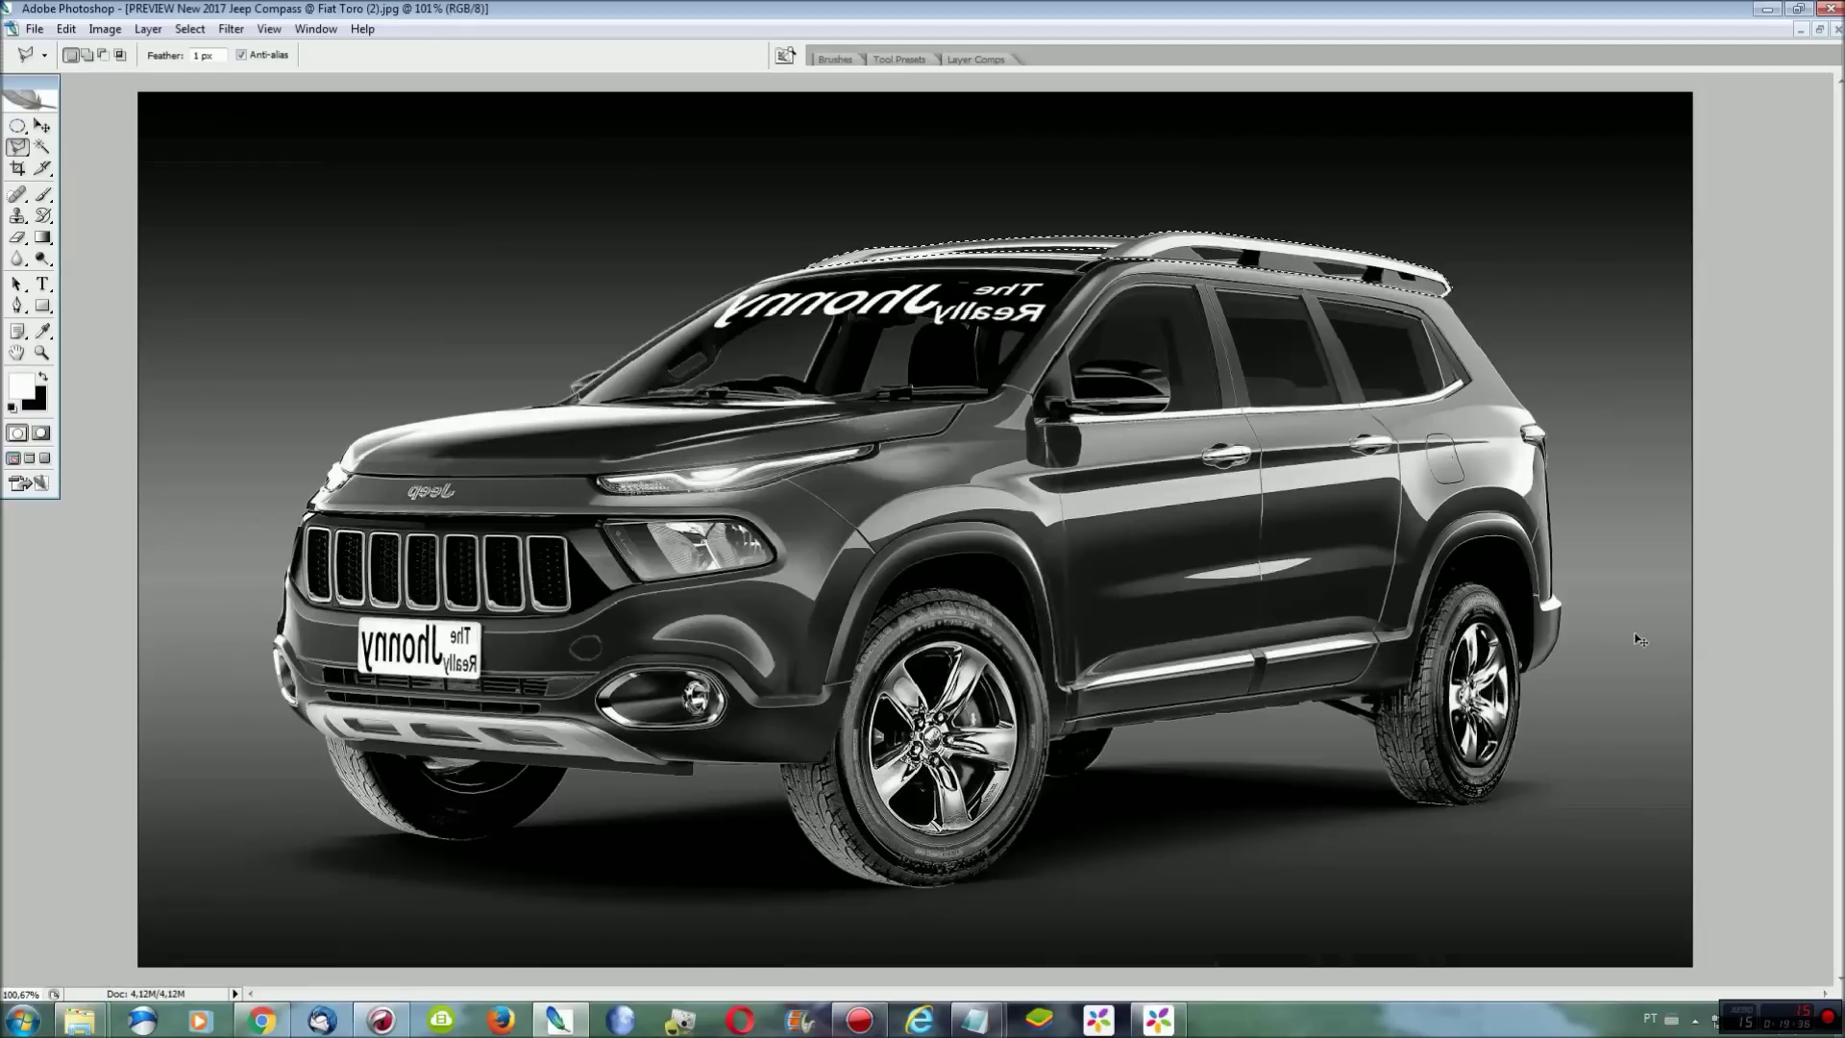
# Undo the accidental 500 px image resize on the Jeep photo and fit it to screen.
pyautogui.hotkey('ctrl', 'alt', 'i')
pyautogui.press('Return')
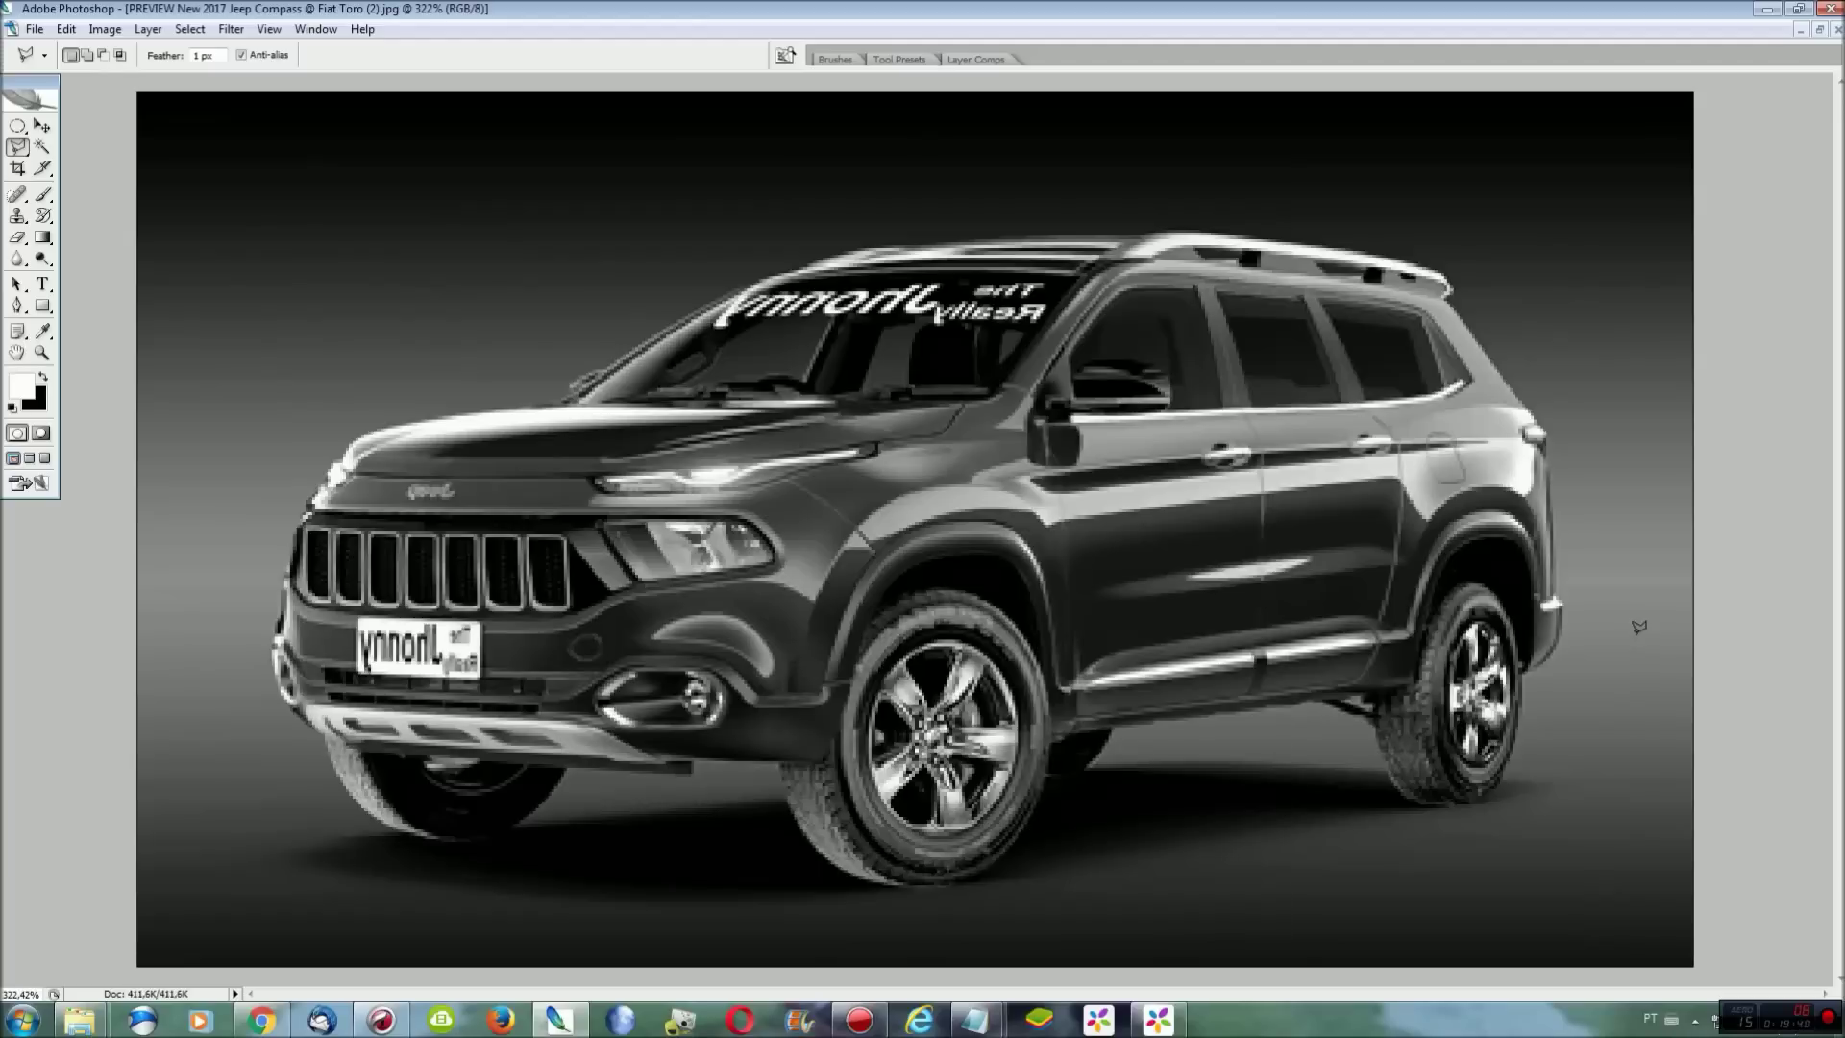
pyautogui.click(190, 29)
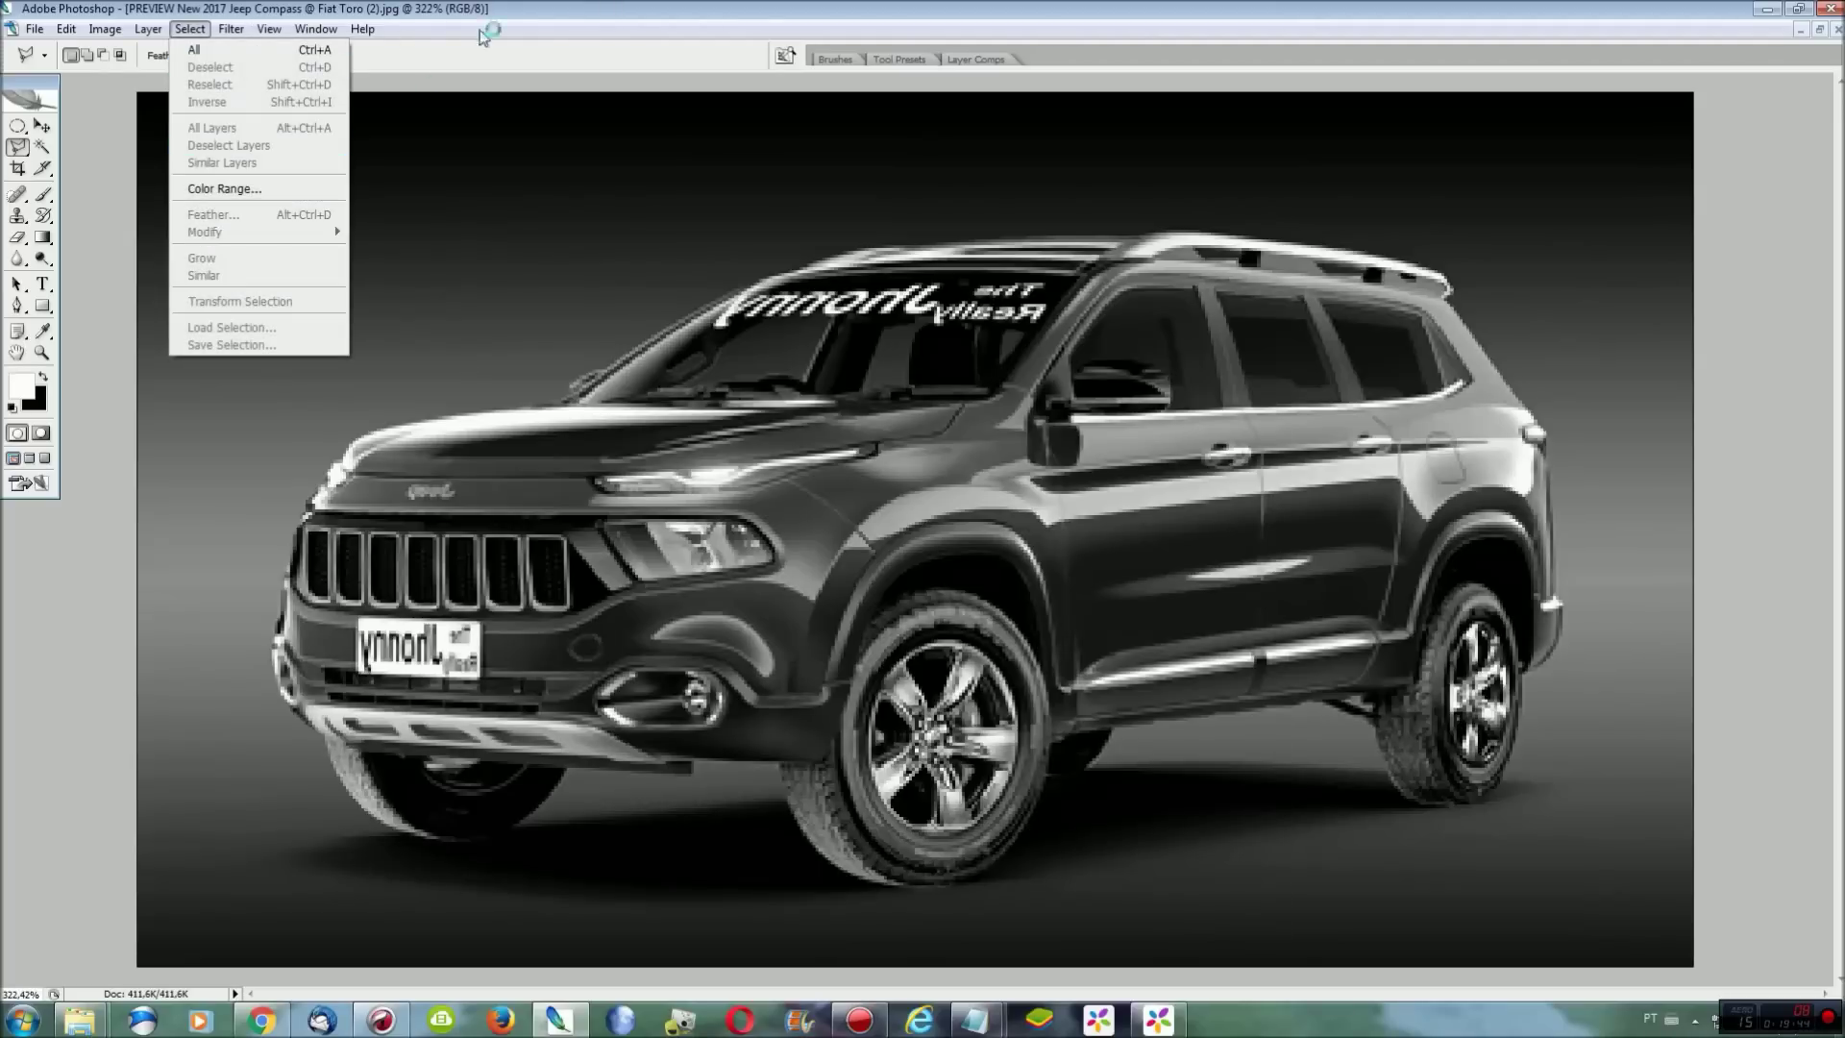
pyautogui.press('Escape')
pyautogui.hotkey('ctrl', 'z')
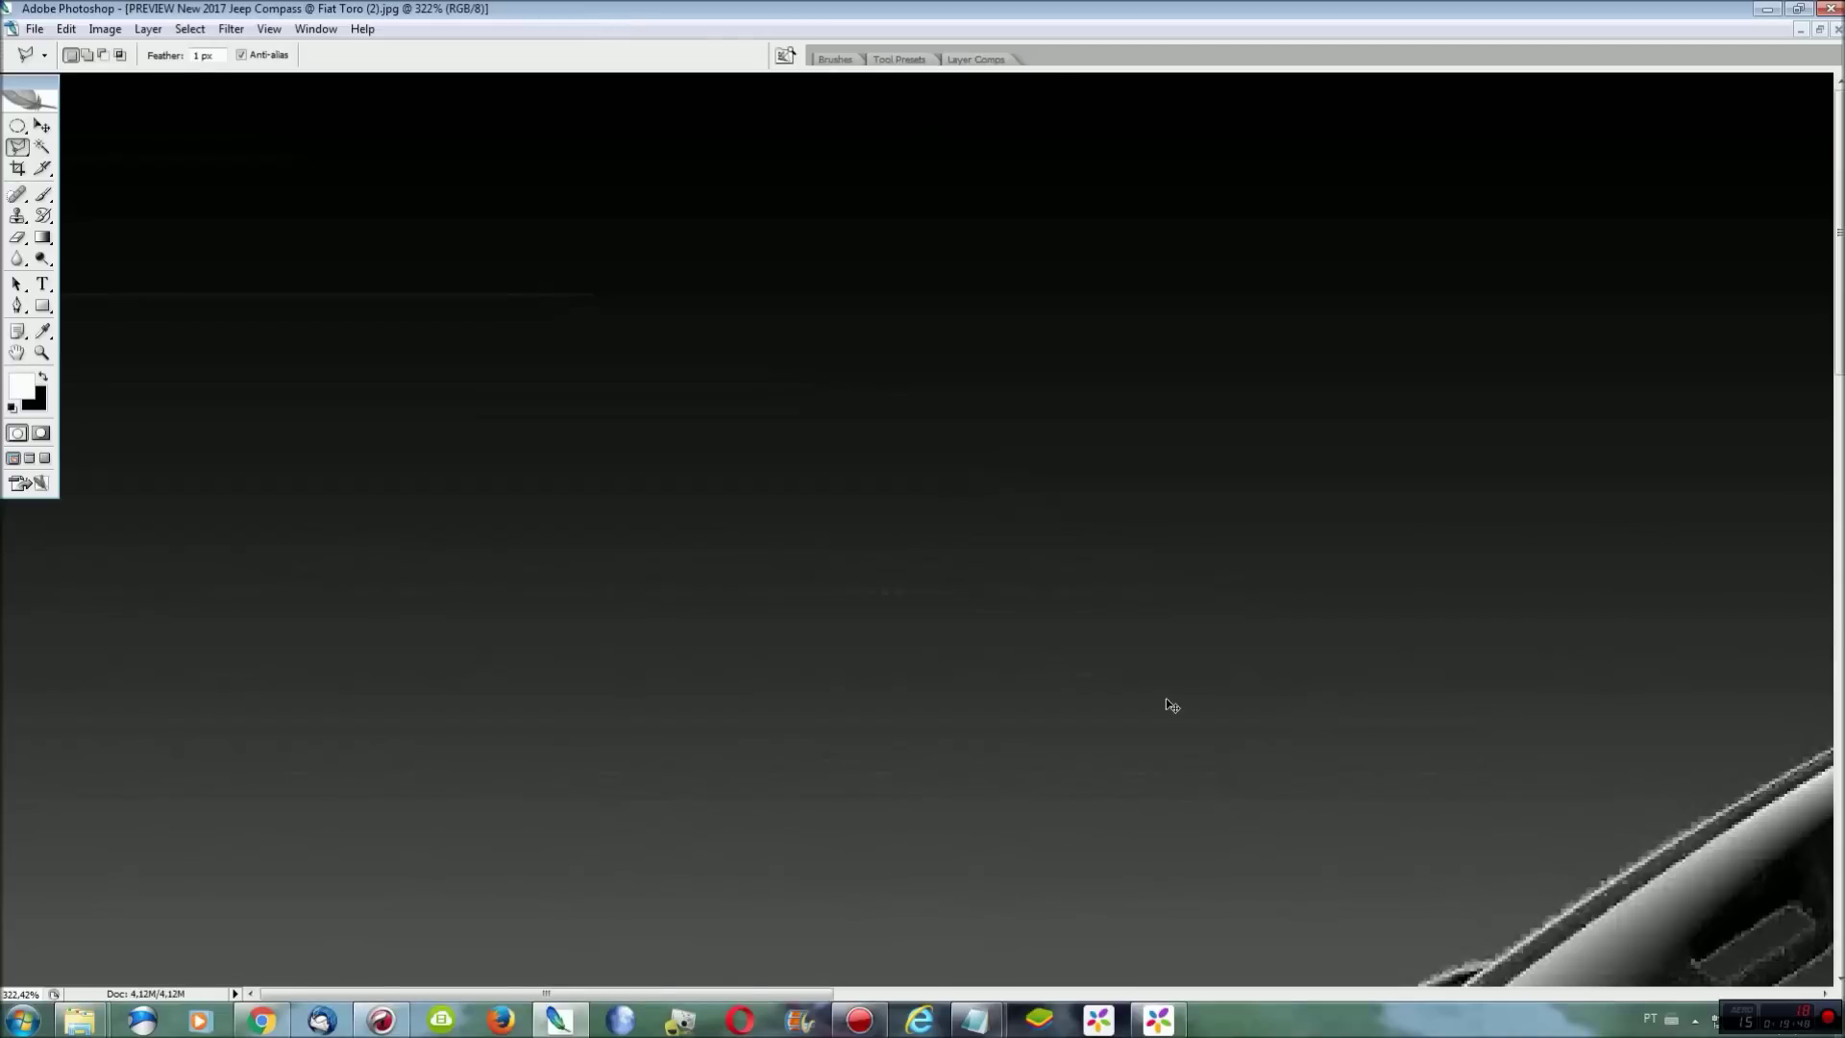
pyautogui.hotkey('ctrl', '0')
pyautogui.click(190, 29)
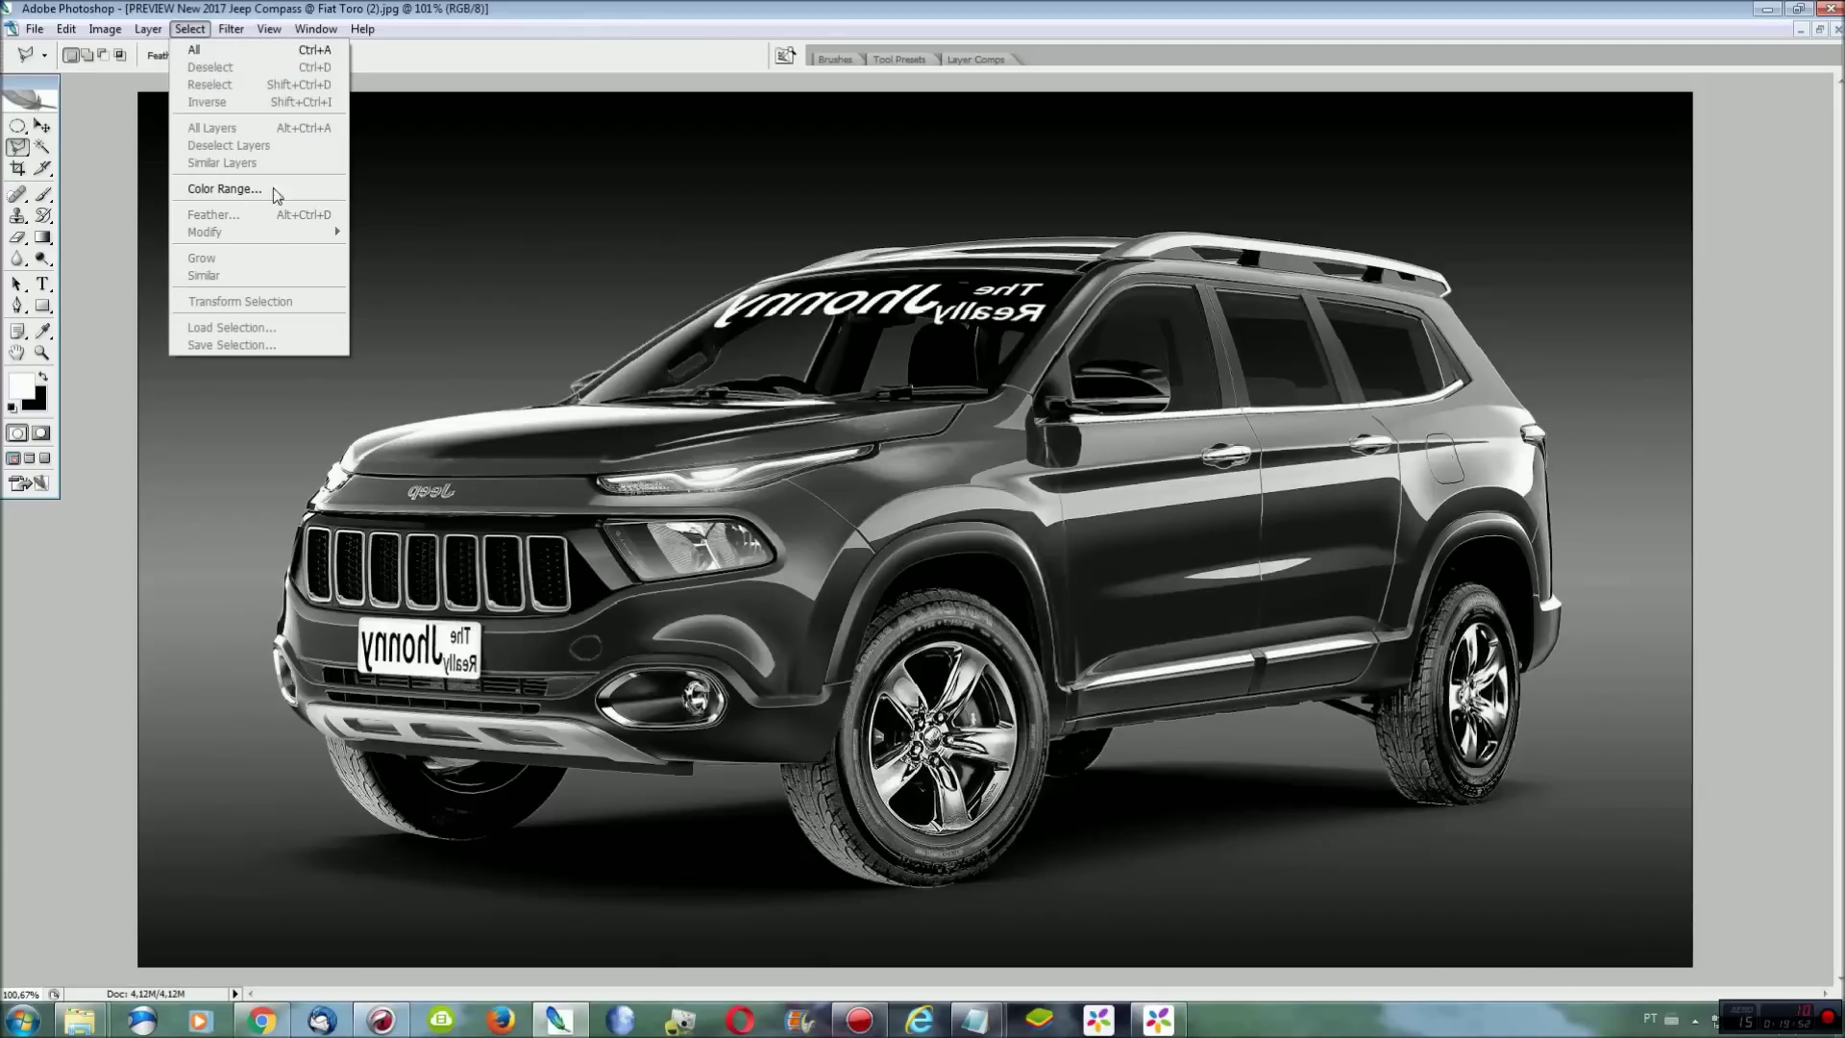
pyautogui.click(509, 40)
# Restore the Jeep roof rail selection, copy it, and switch to the 01.psd Mercedes document.
pyautogui.click(66, 29)
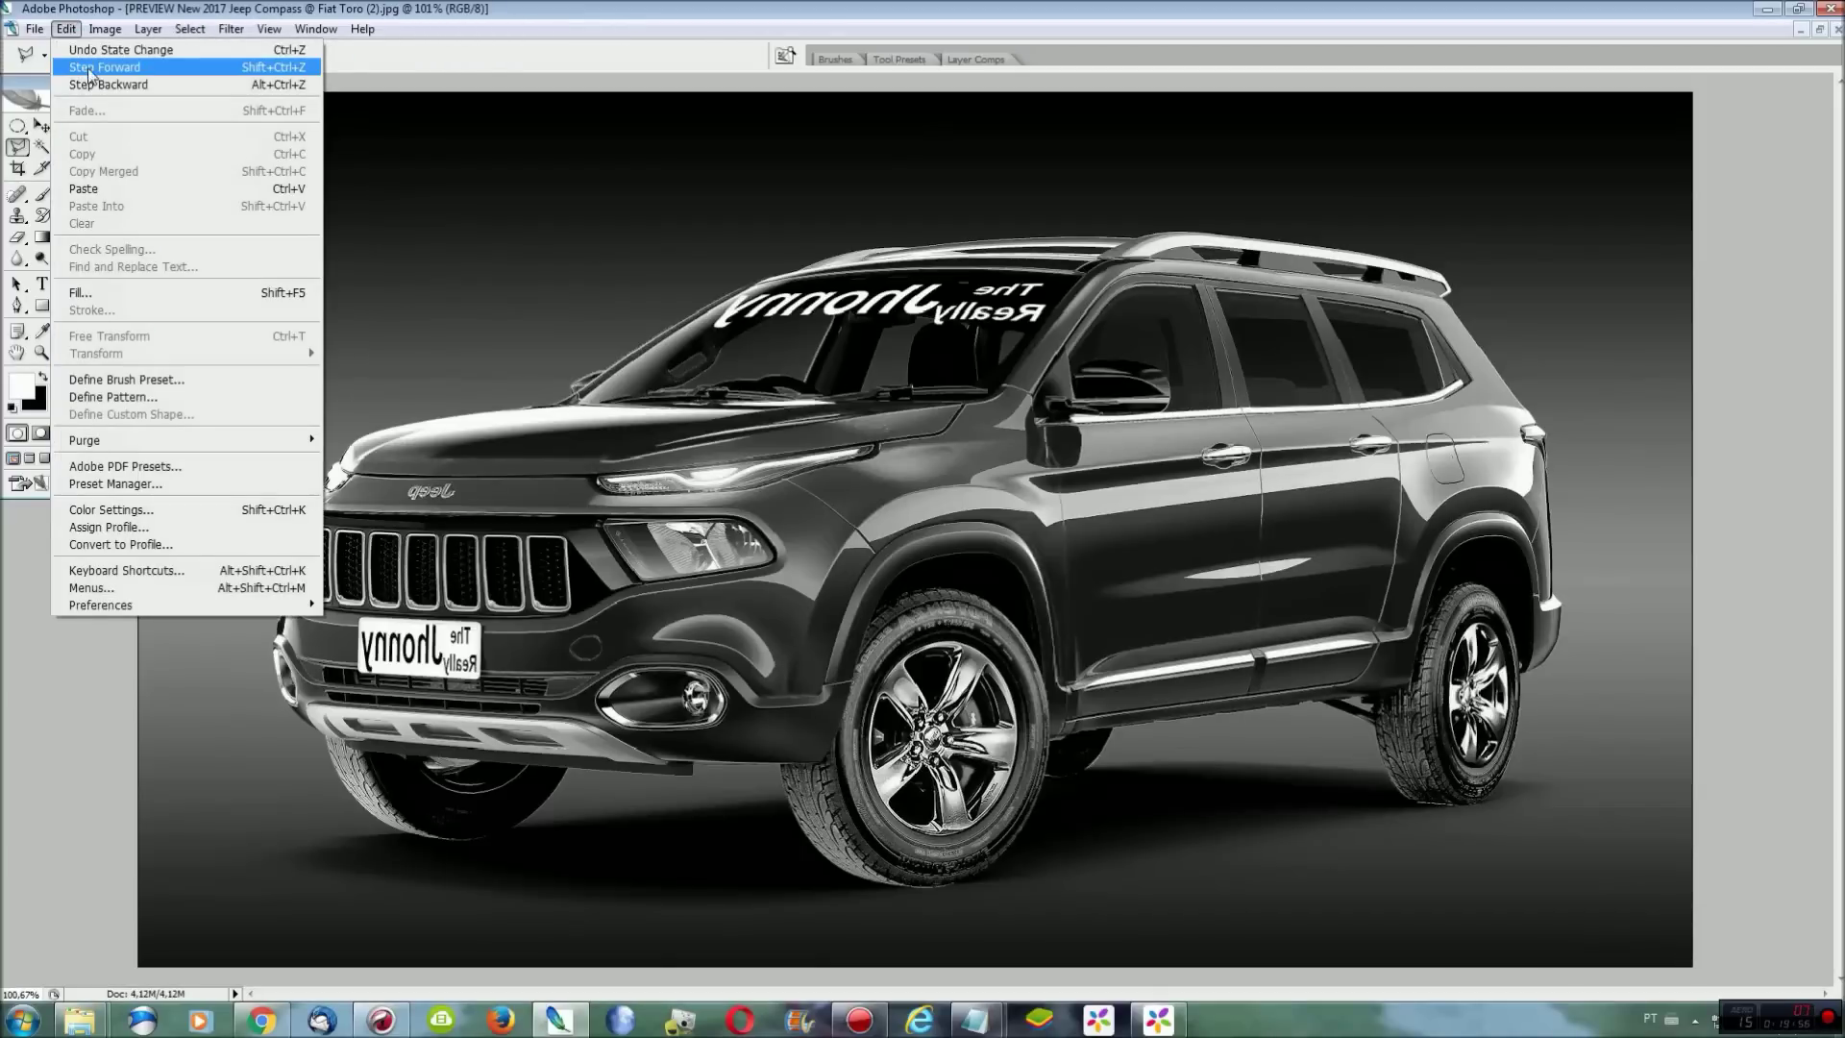
pyautogui.click(90, 68)
pyautogui.hotkey('ctrl', 'n')
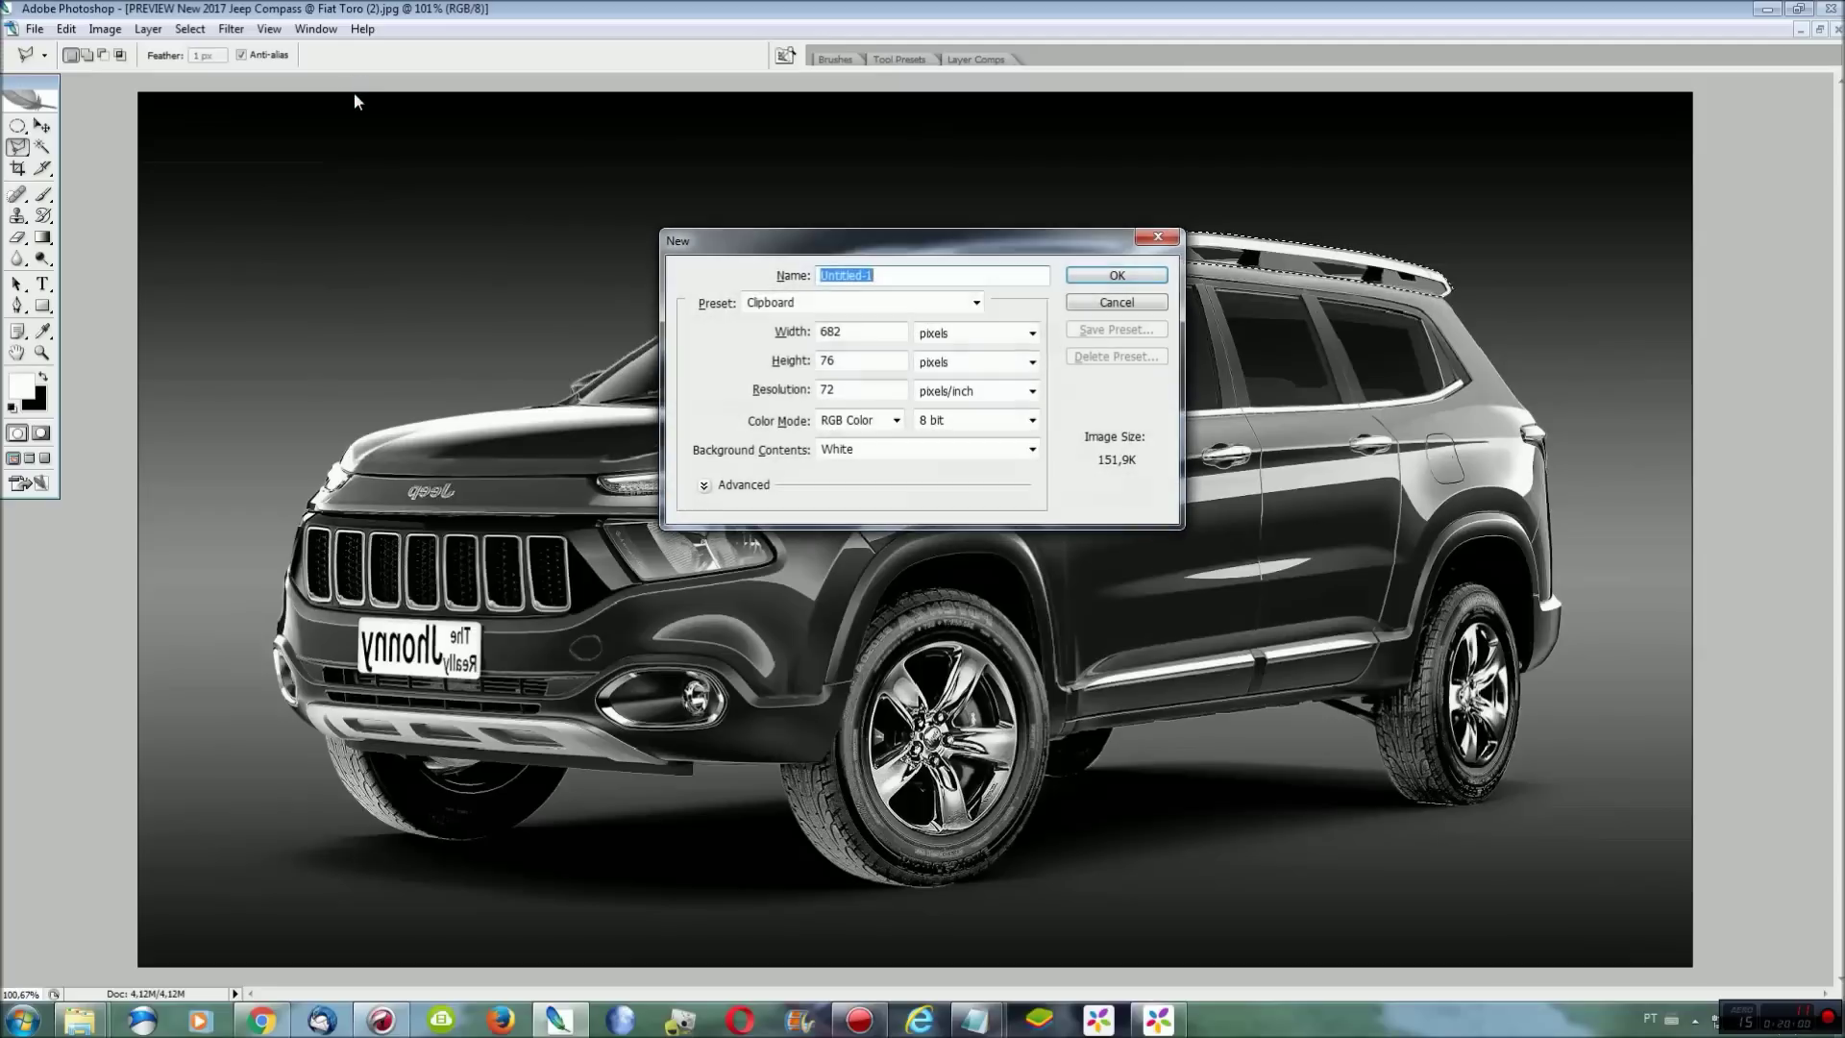
pyautogui.press('Escape')
pyautogui.click(315, 29)
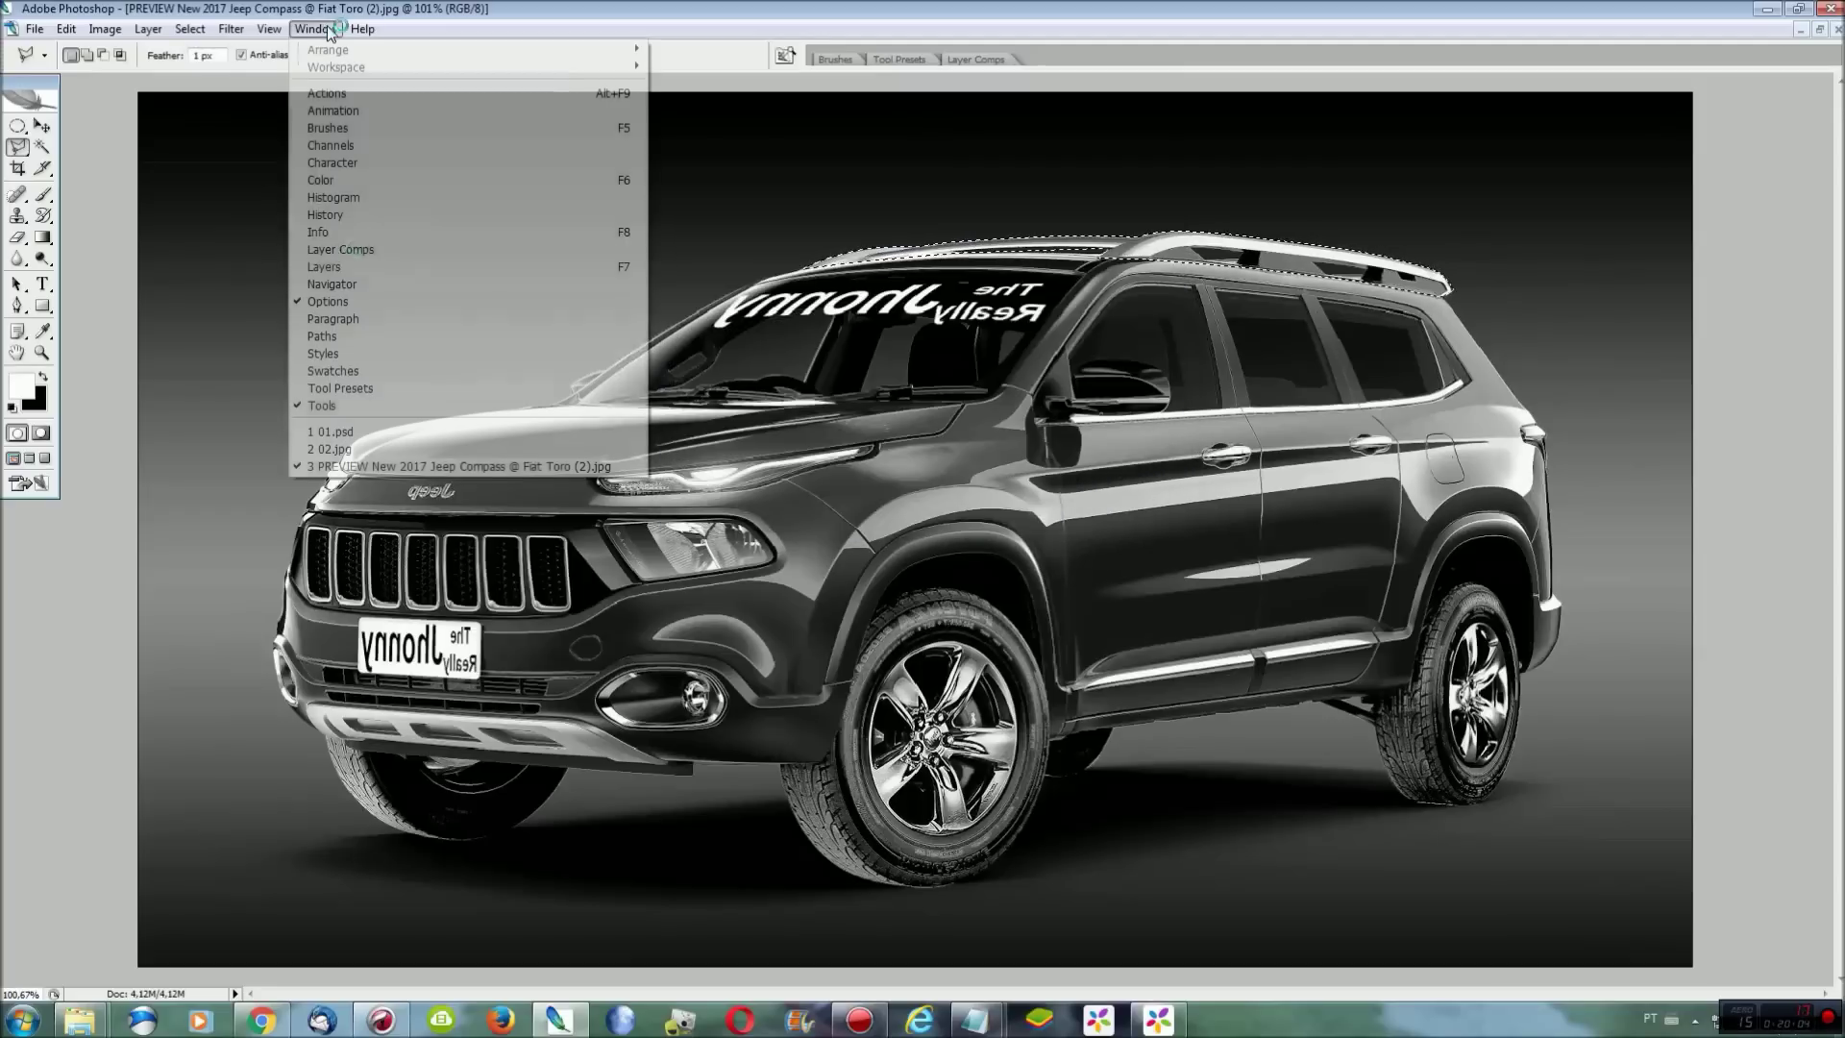
pyautogui.click(404, 413)
# Paste the roof rails and scale them to about 499% along the Mercedes roof.
pyautogui.hotkey('ctrl', 't')
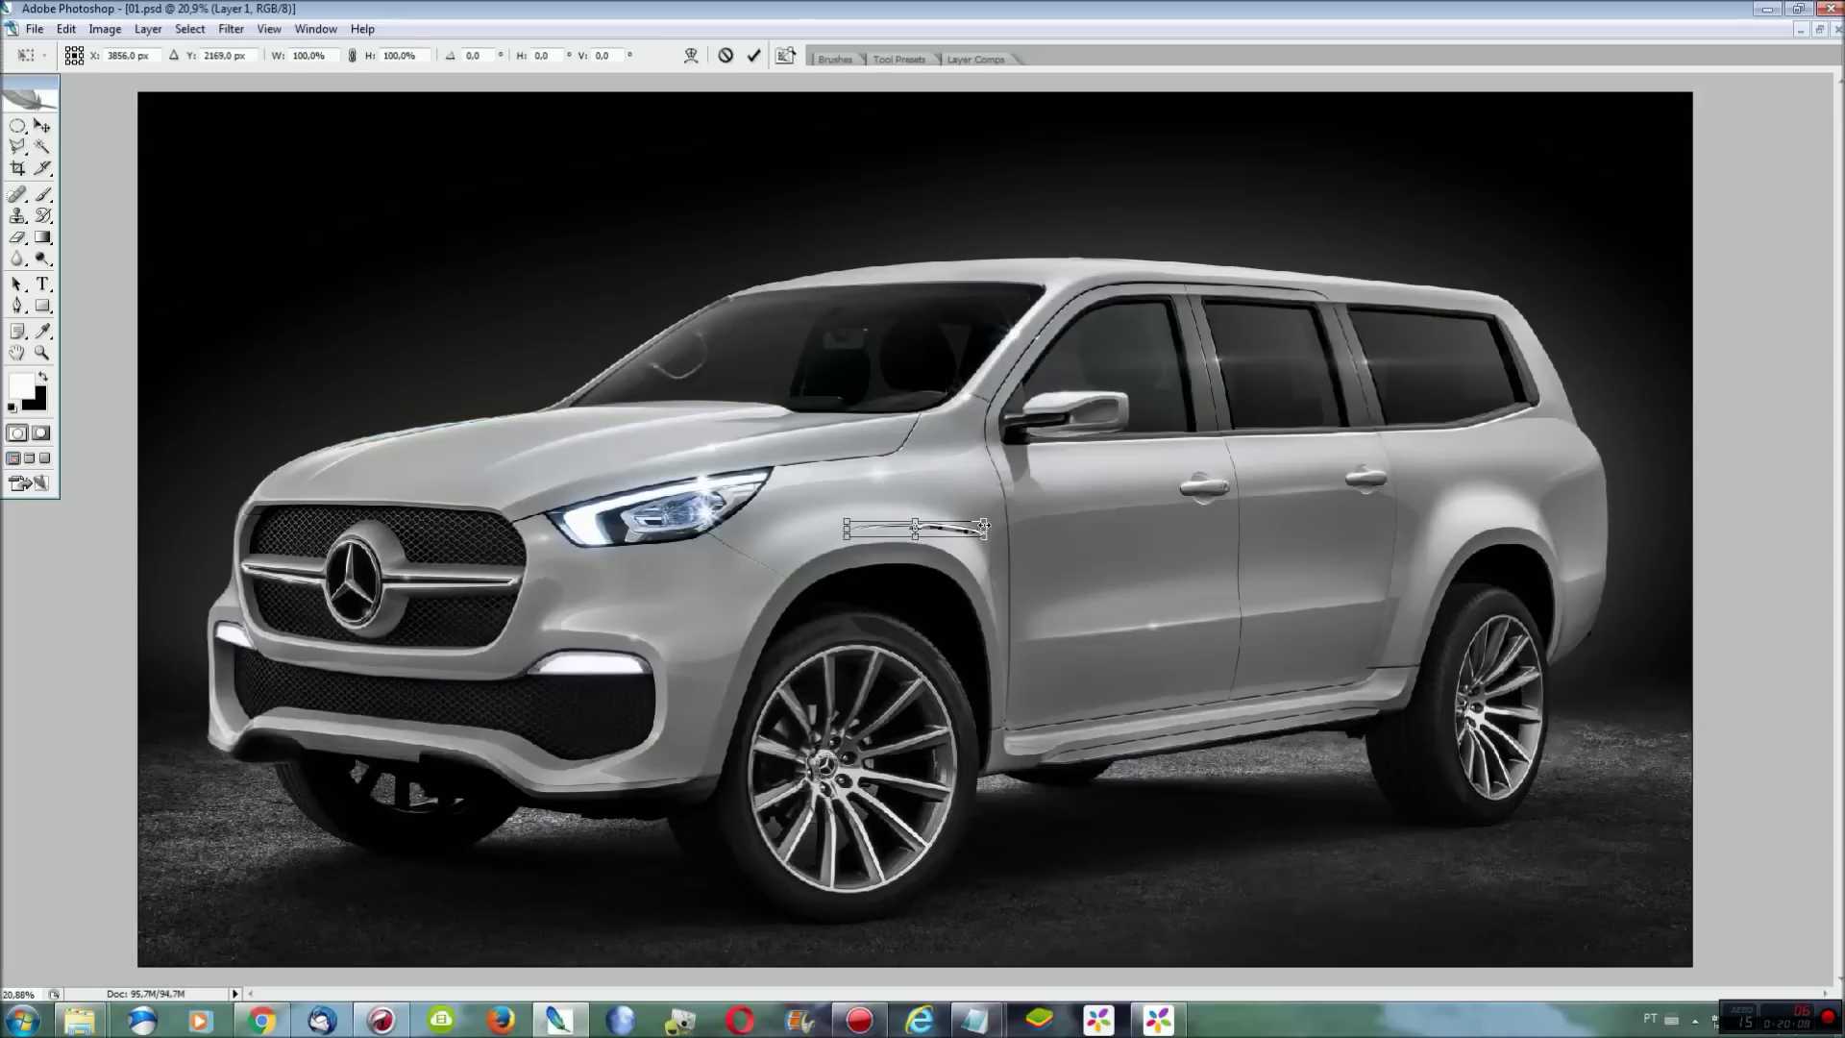
pyautogui.moveTo(1496, 501)
pyautogui.mouseDown()
pyautogui.moveTo(1380, 276)
pyautogui.moveTo(1409, 282)
pyautogui.mouseUp()
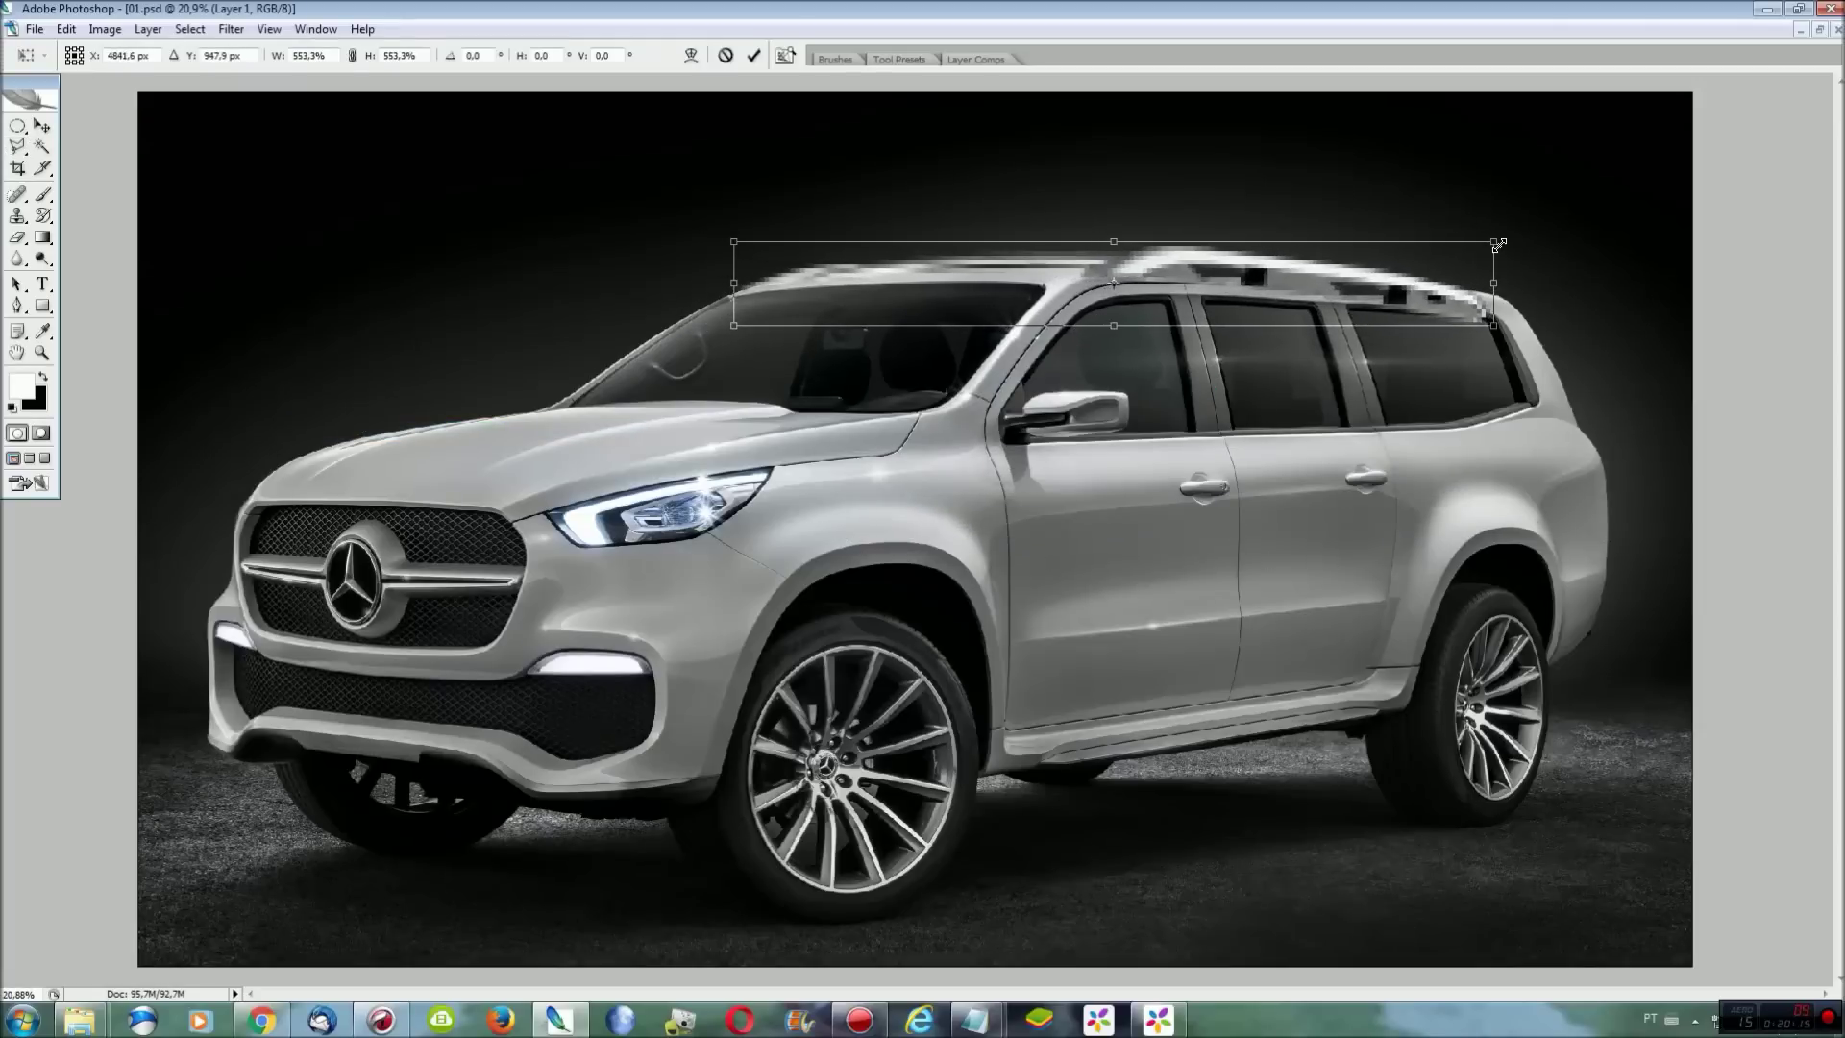
pyautogui.moveTo(1496, 246); pyautogui.dragTo(1435, 247)
pyautogui.moveTo(1331, 291); pyautogui.dragTo(1334, 290)
pyautogui.press('Return')
pyautogui.press('l')
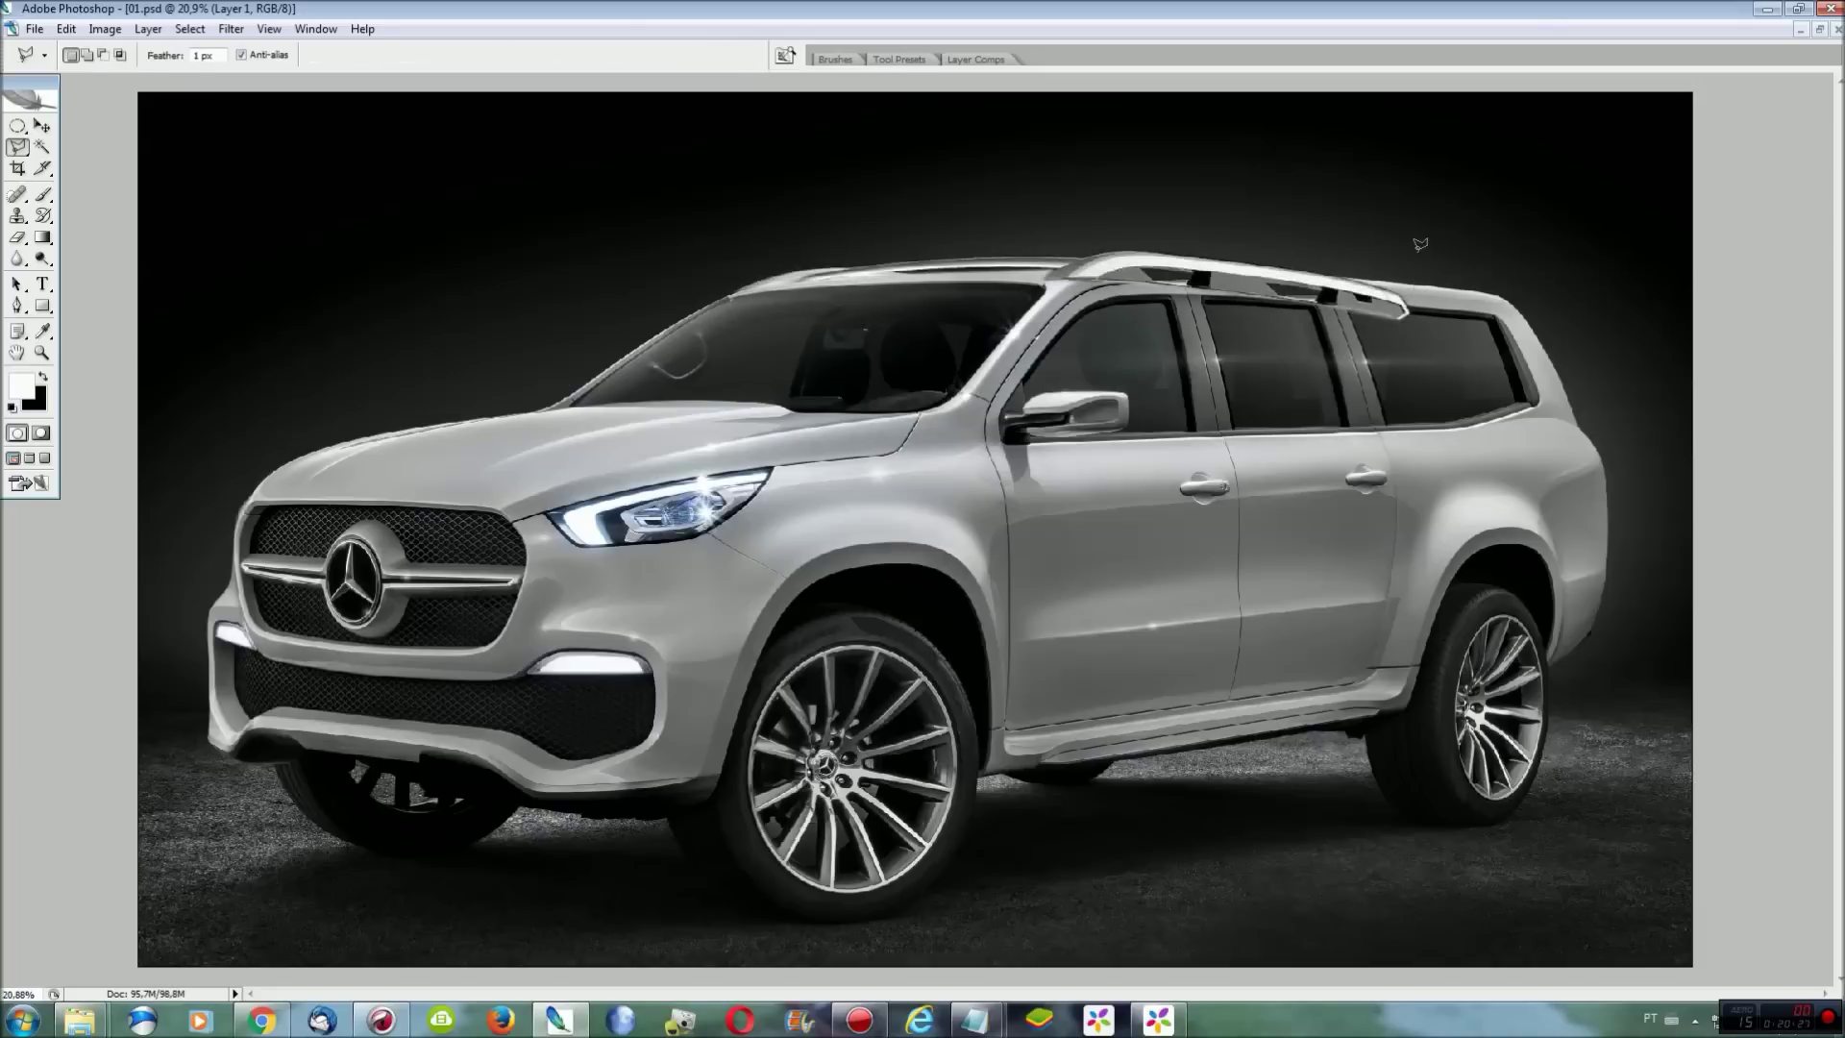
# Raise and rotate the roof rails to follow the roof slope.
pyautogui.press('m')
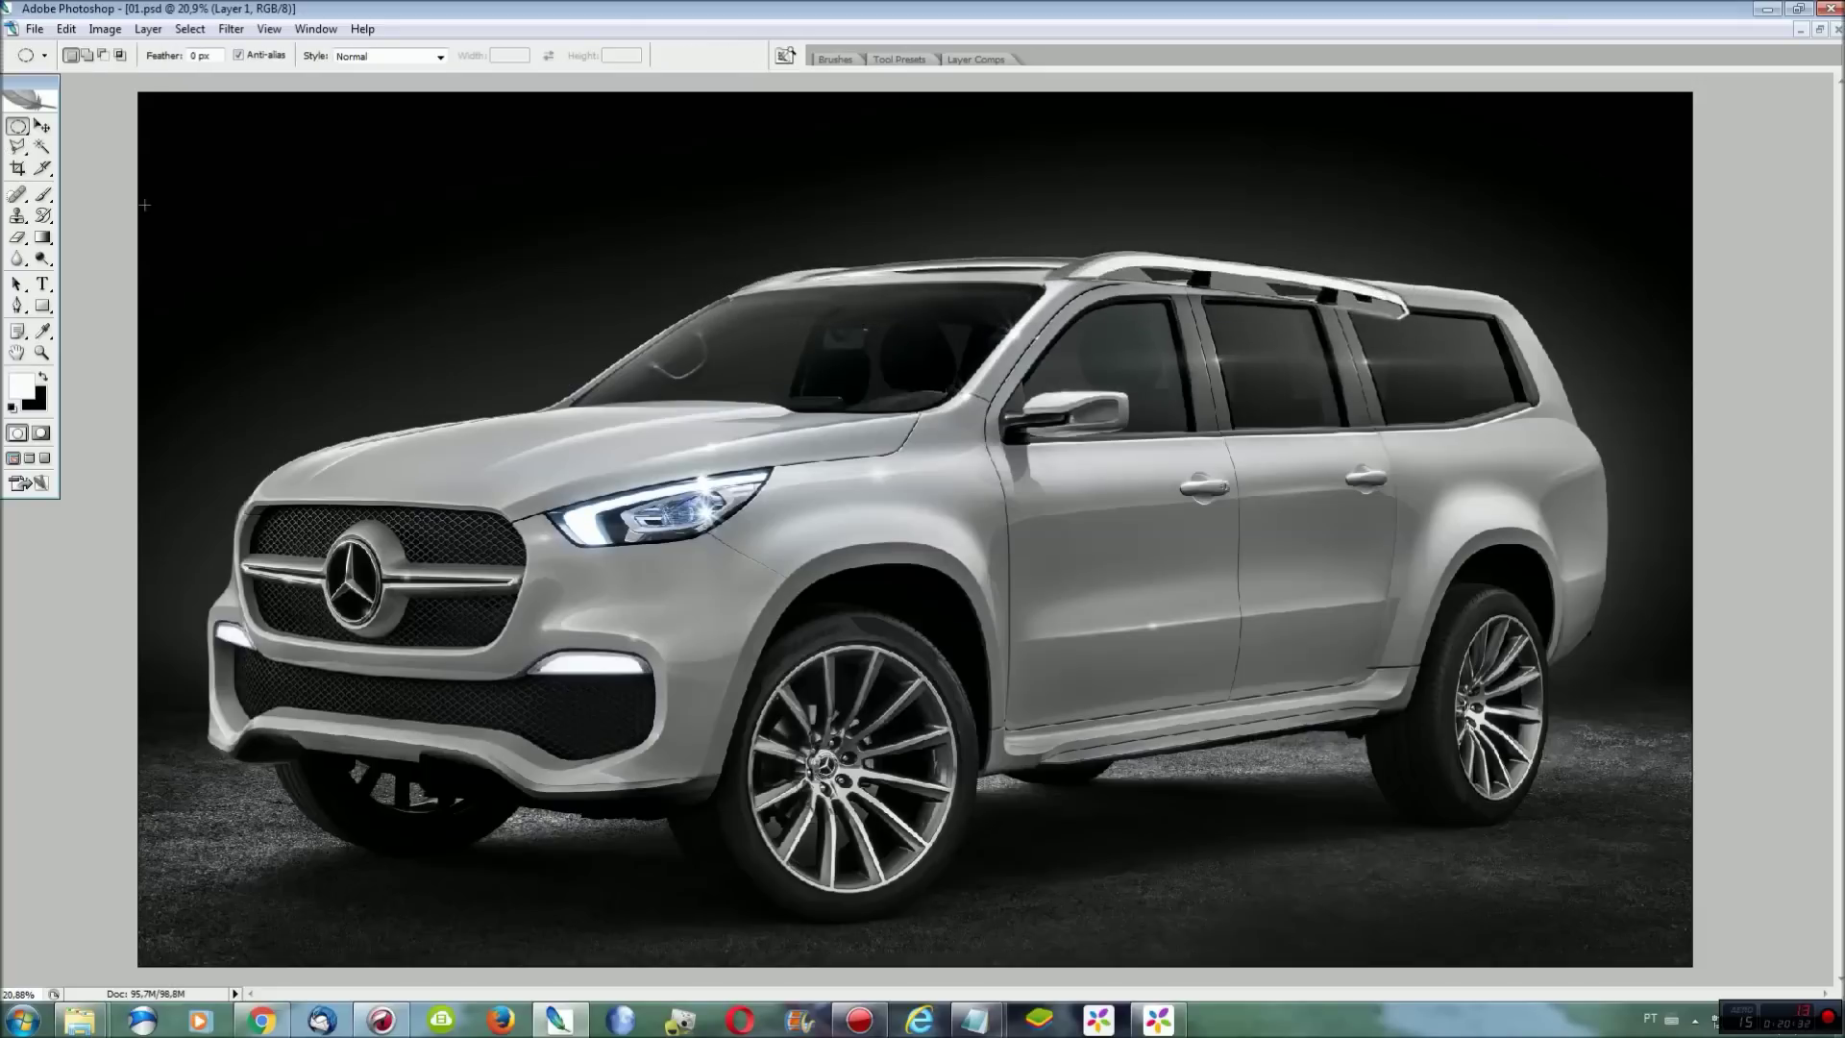
pyautogui.hotkey('ctrl', '+')
pyautogui.hotkey('ctrl', '+')
pyautogui.scroll(3, 1532, 598)
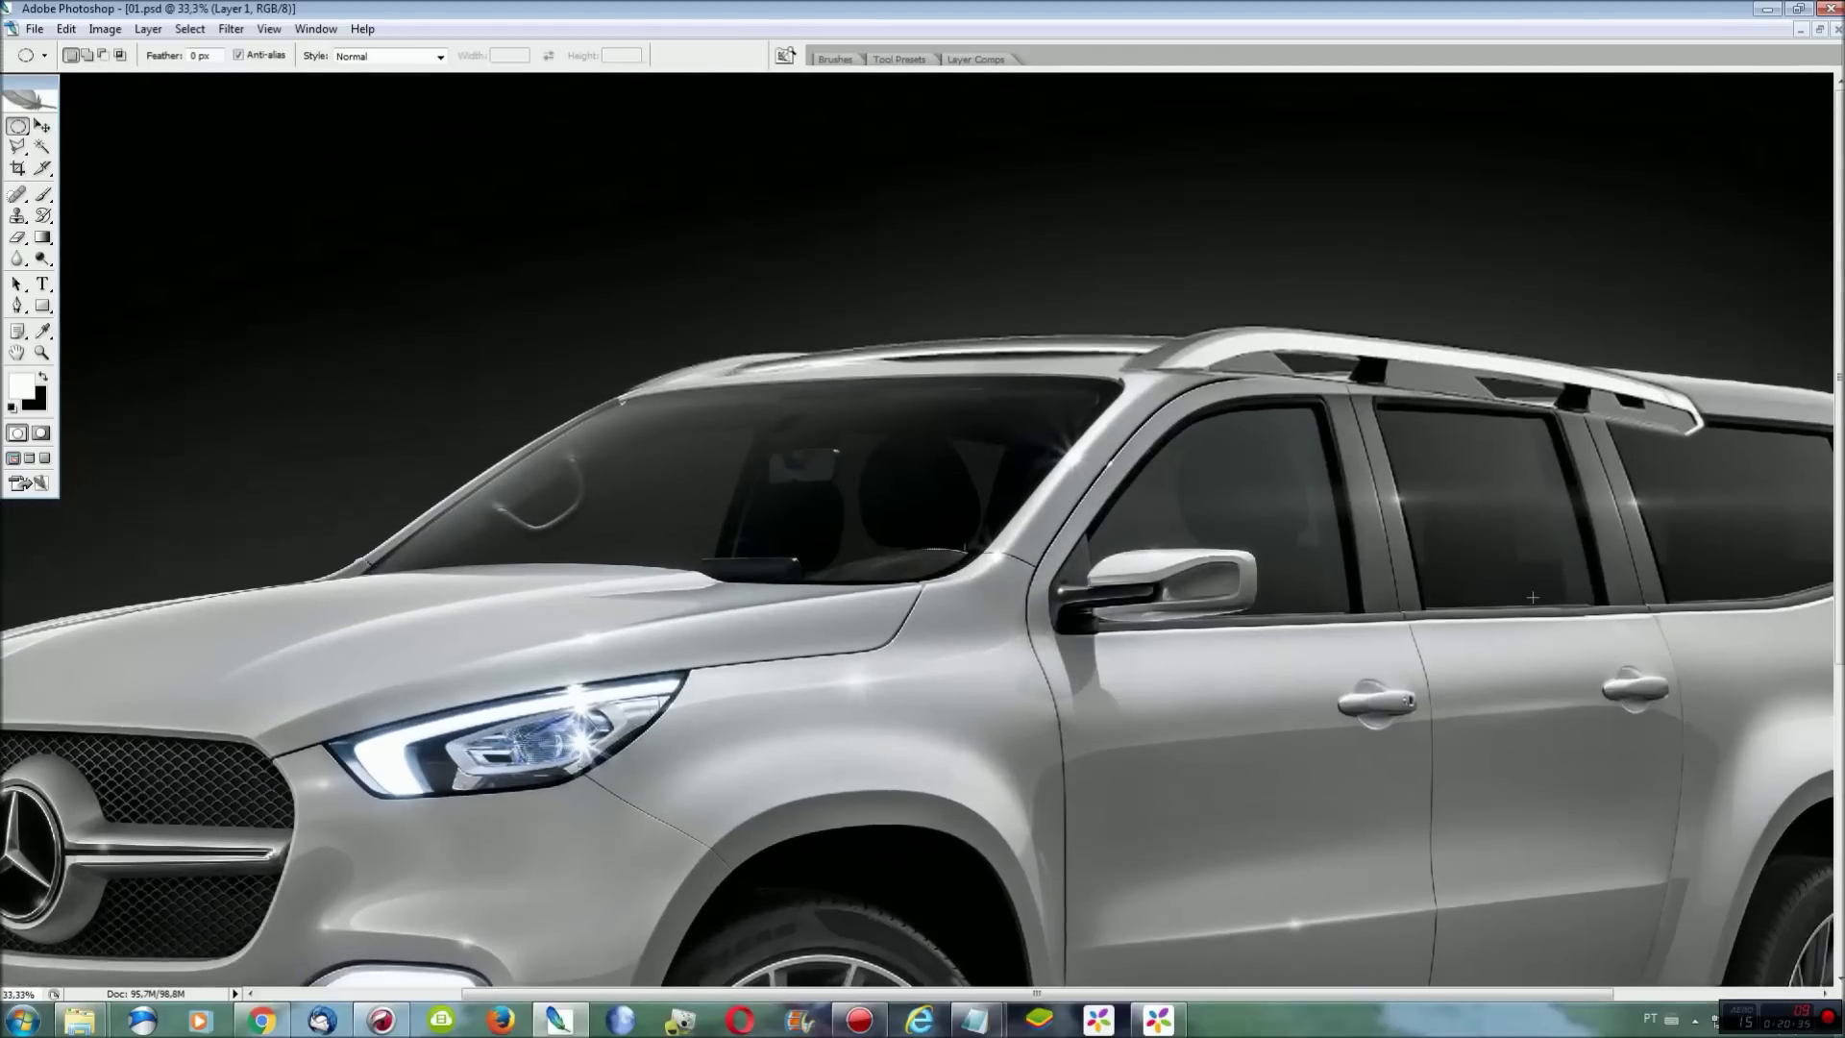
pyautogui.hotkey('ctrl', 't')
pyautogui.moveTo(1153, 385); pyautogui.dragTo(1153, 367)
pyautogui.moveTo(1725, 444); pyautogui.dragTo(1771, 396)
pyautogui.moveTo(1417, 395); pyautogui.dragTo(1422, 406)
pyautogui.press('Return')
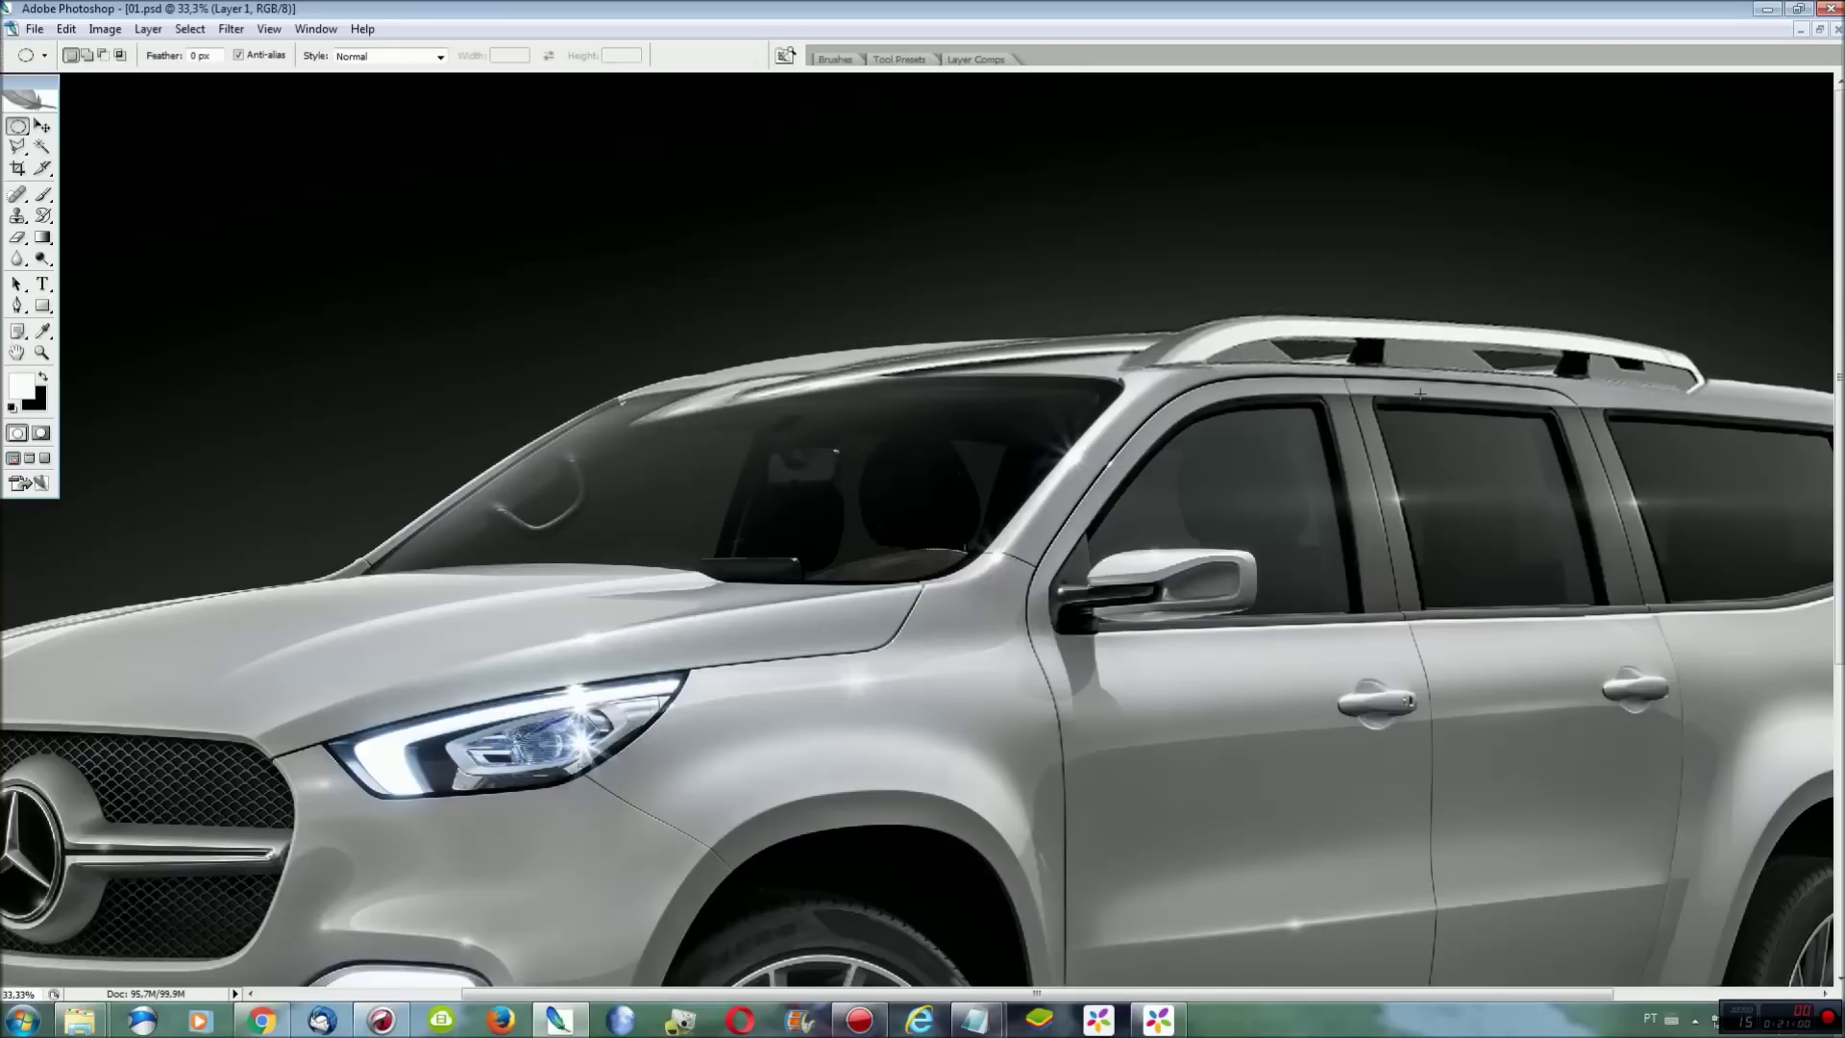
# Cut the rear rail section onto its own layer and move it onto the roof.
pyautogui.moveTo(18, 126); pyautogui.dragTo(96, 125)
pyautogui.click(389, 56)
pyautogui.moveTo(1156, 238); pyautogui.dragTo(1765, 481)
pyautogui.moveTo(1203, 225); pyautogui.dragTo(1767, 480)
pyautogui.hotkey('ctrl', 'x')
pyautogui.hotkey('ctrl', 'v')
pyautogui.hotkey('ctrl', 't')
pyautogui.moveTo(908, 523); pyautogui.dragTo(1462, 350)
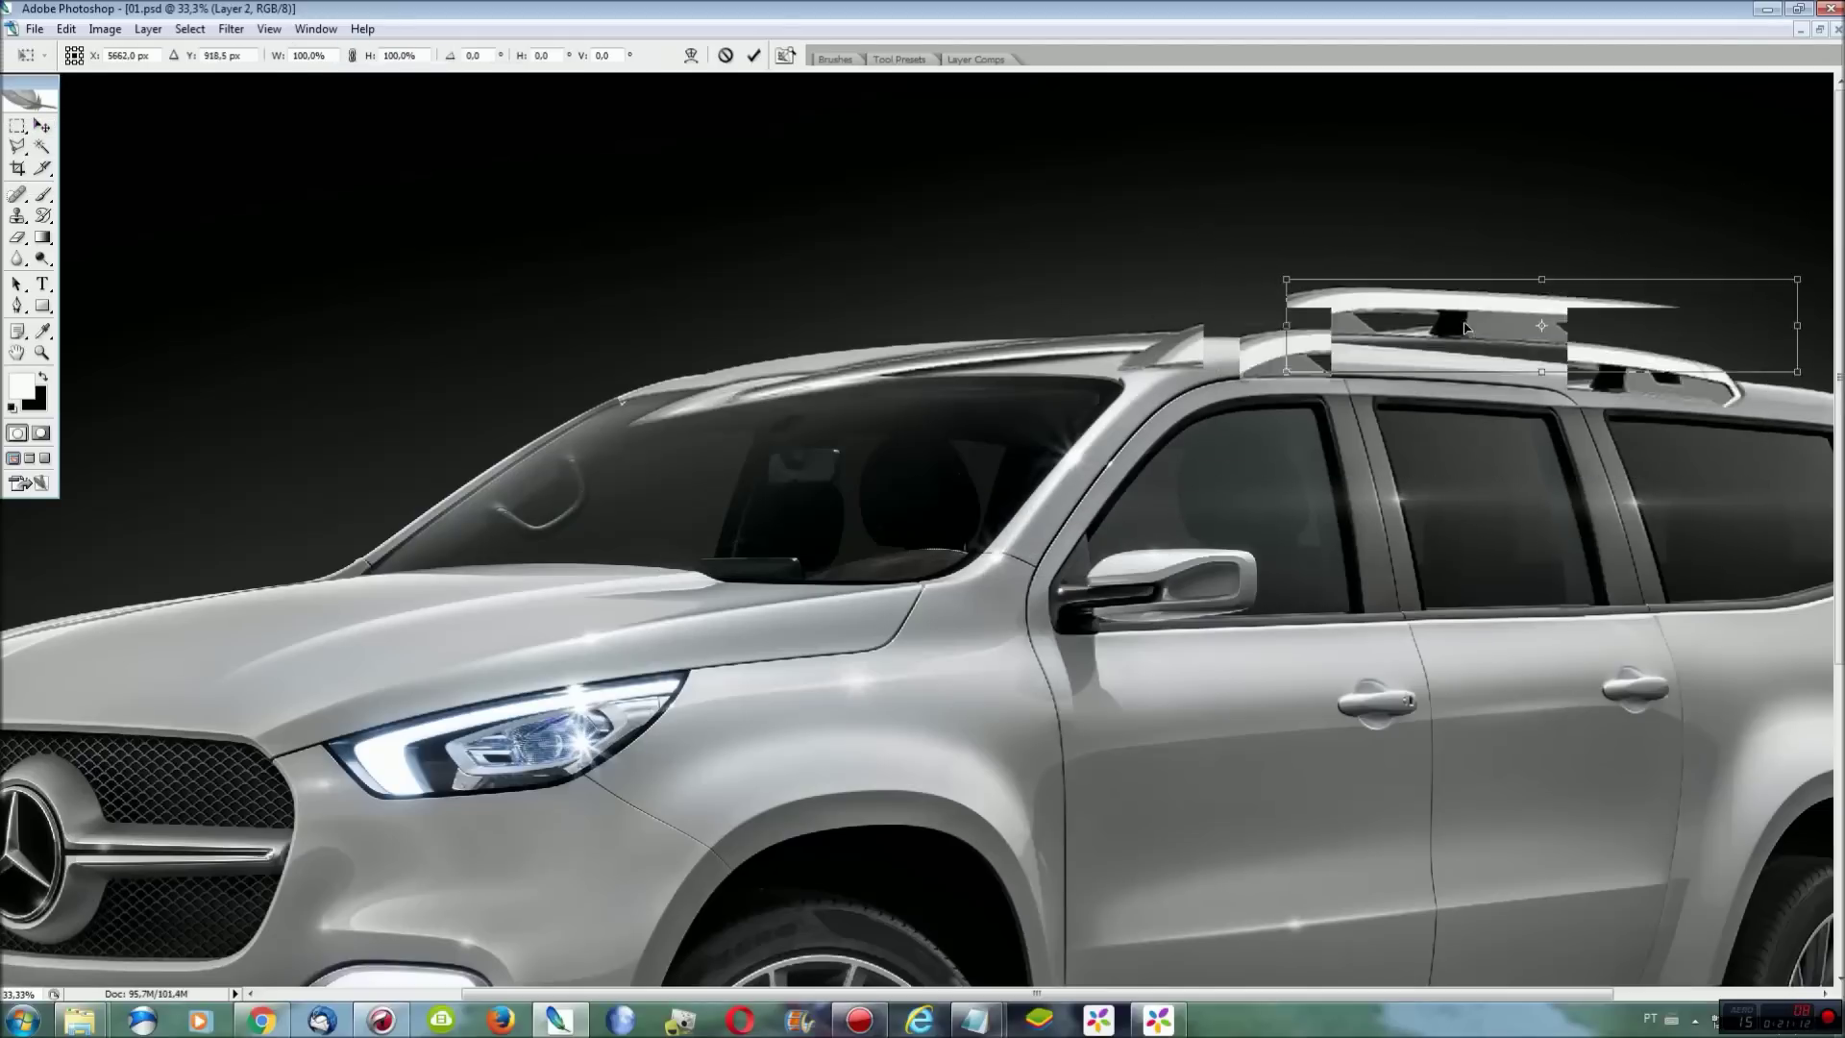
pyautogui.hotkey('ctrl', '+')
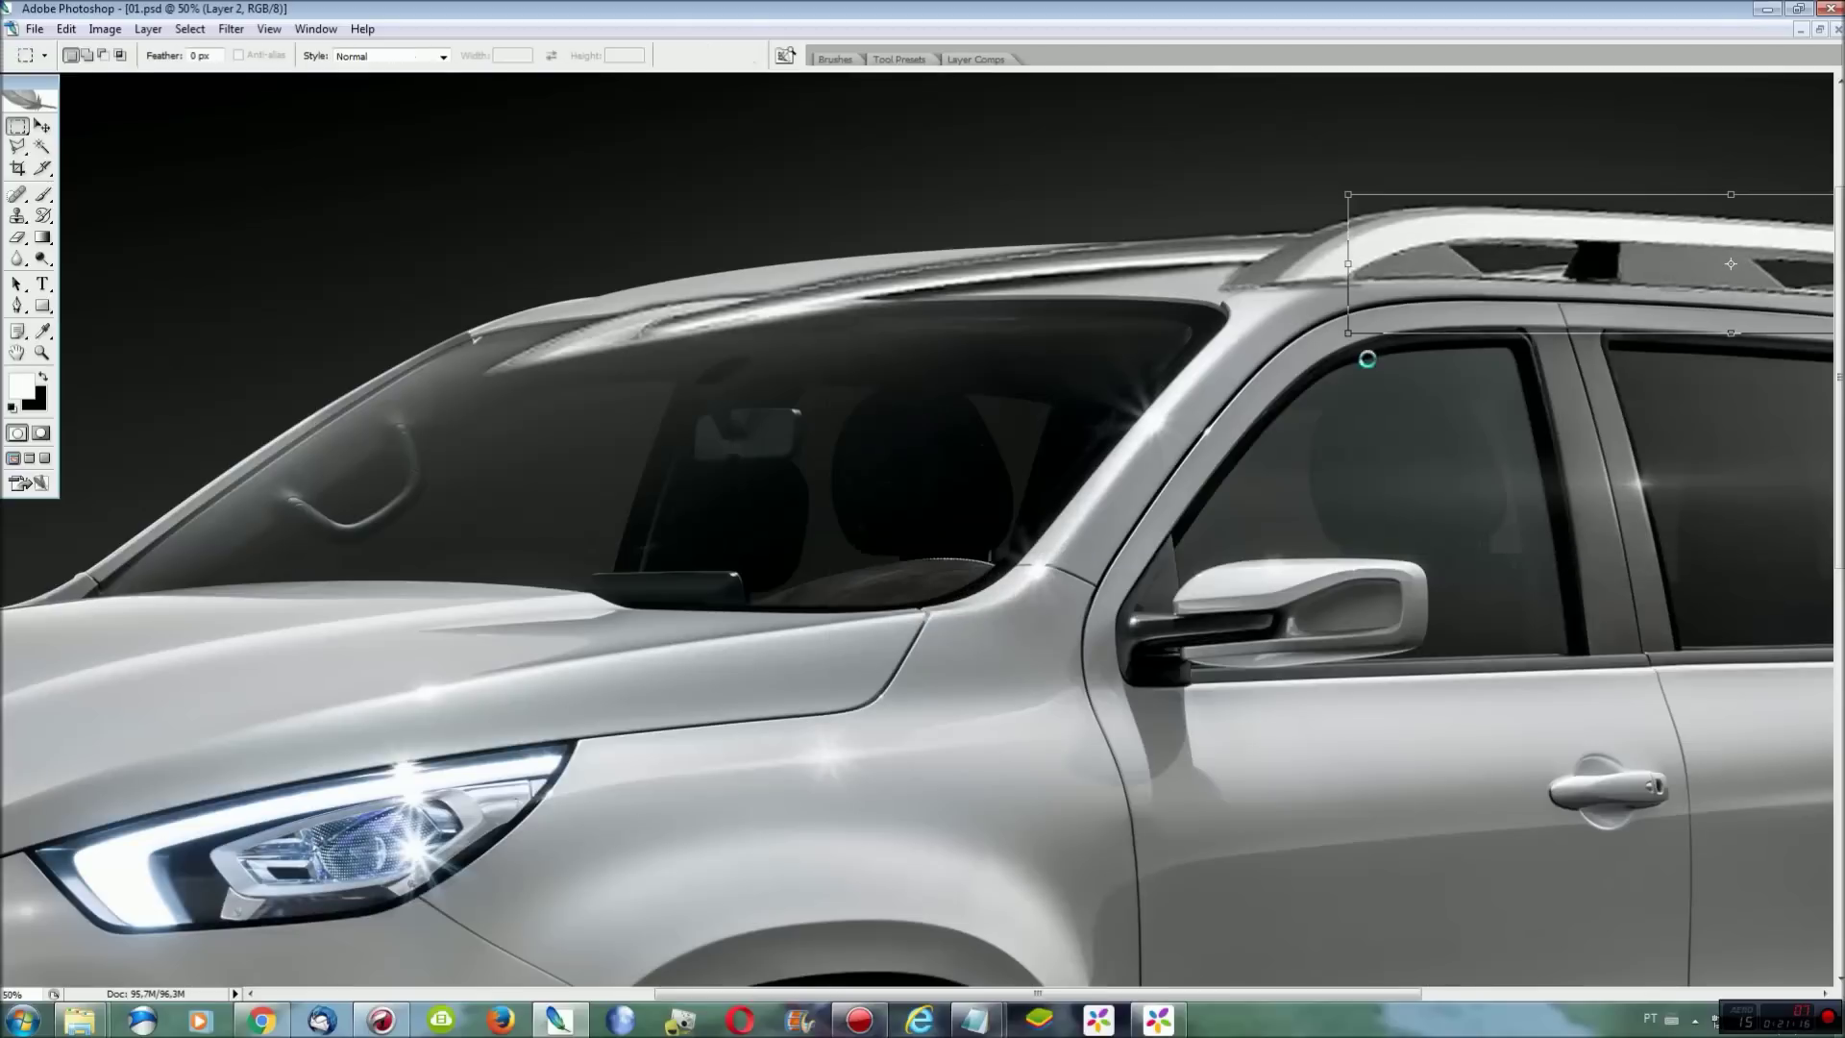
pyautogui.moveTo(1368, 357); pyautogui.dragTo(1367, 360)
pyautogui.press('Return')
# Stretch the rear rail section about 131% over all three side windows, then select Layer 1.
pyautogui.press('m')
pyautogui.moveTo(1390, 994); pyautogui.dragTo(1702, 994)
pyautogui.hotkey('ctrl', 't')
pyautogui.moveTo(1413, 264)
pyautogui.mouseDown()
pyautogui.moveTo(1630, 262)
pyautogui.moveTo(1616, 270)
pyautogui.mouseUp()
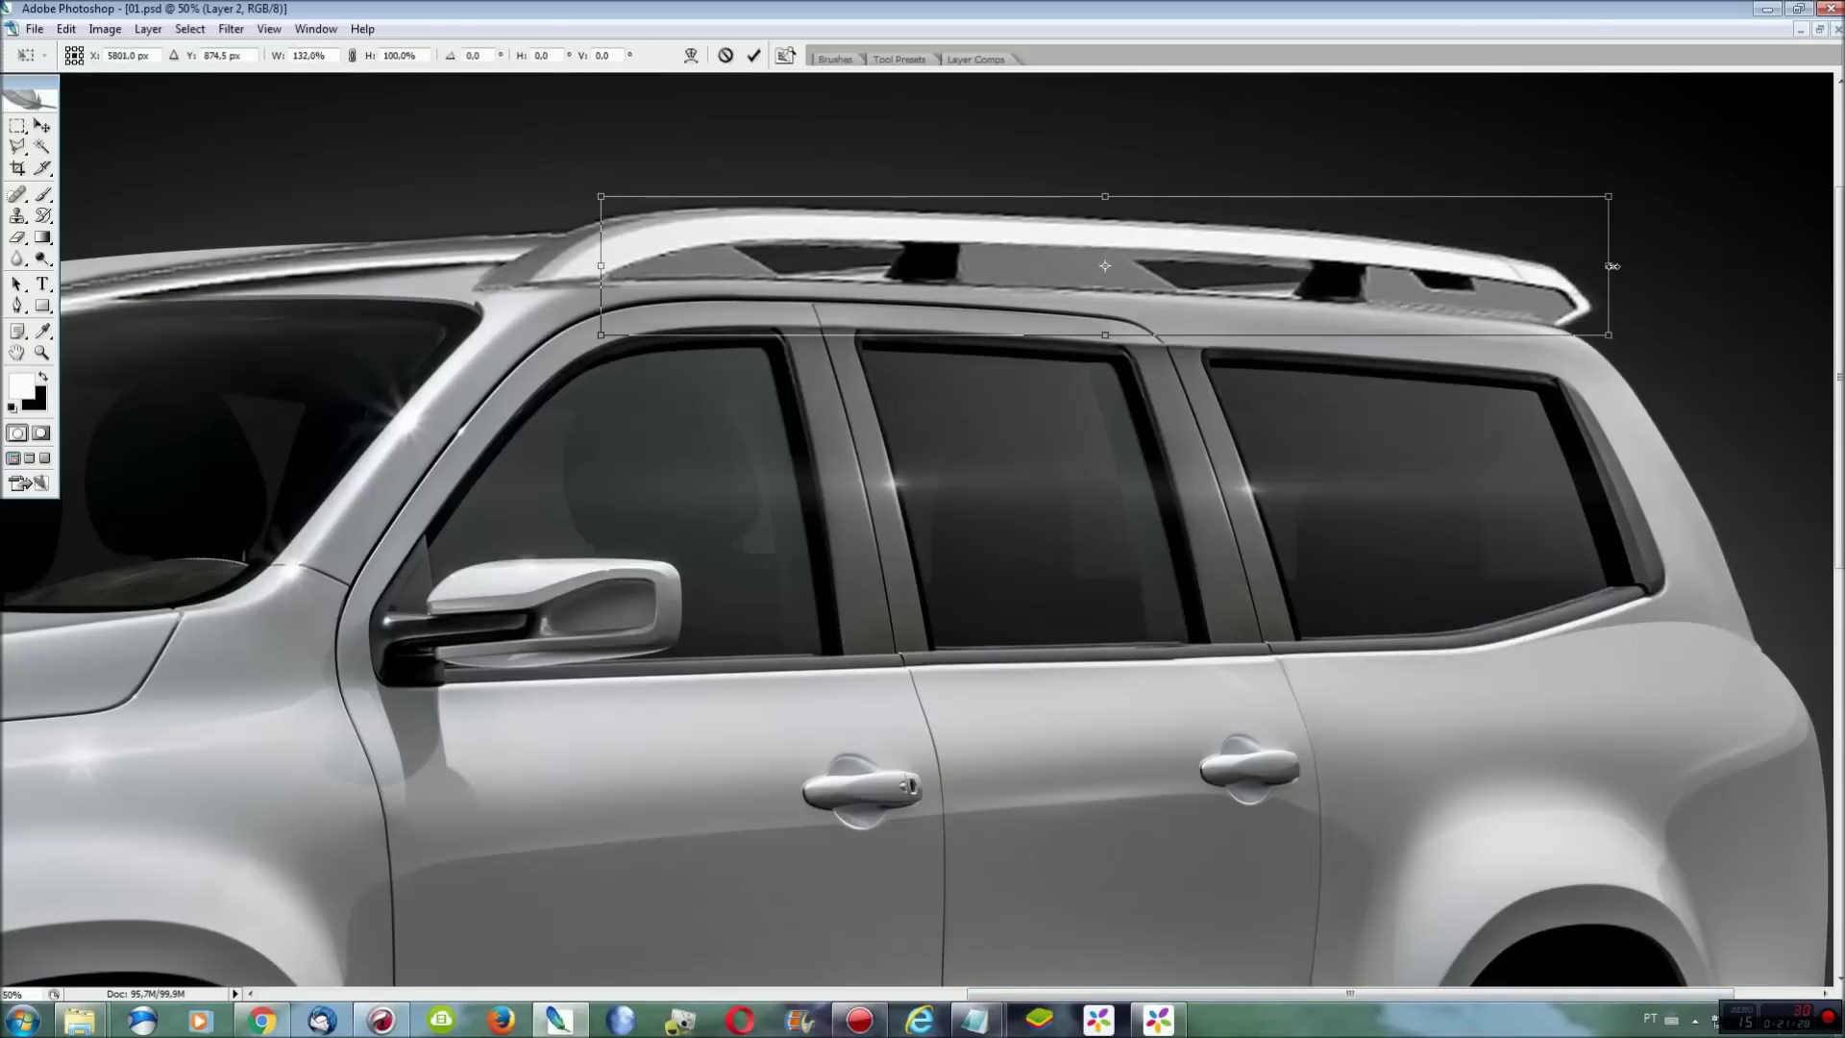
pyautogui.rightClick(1265, 267)
pyautogui.press('Escape')
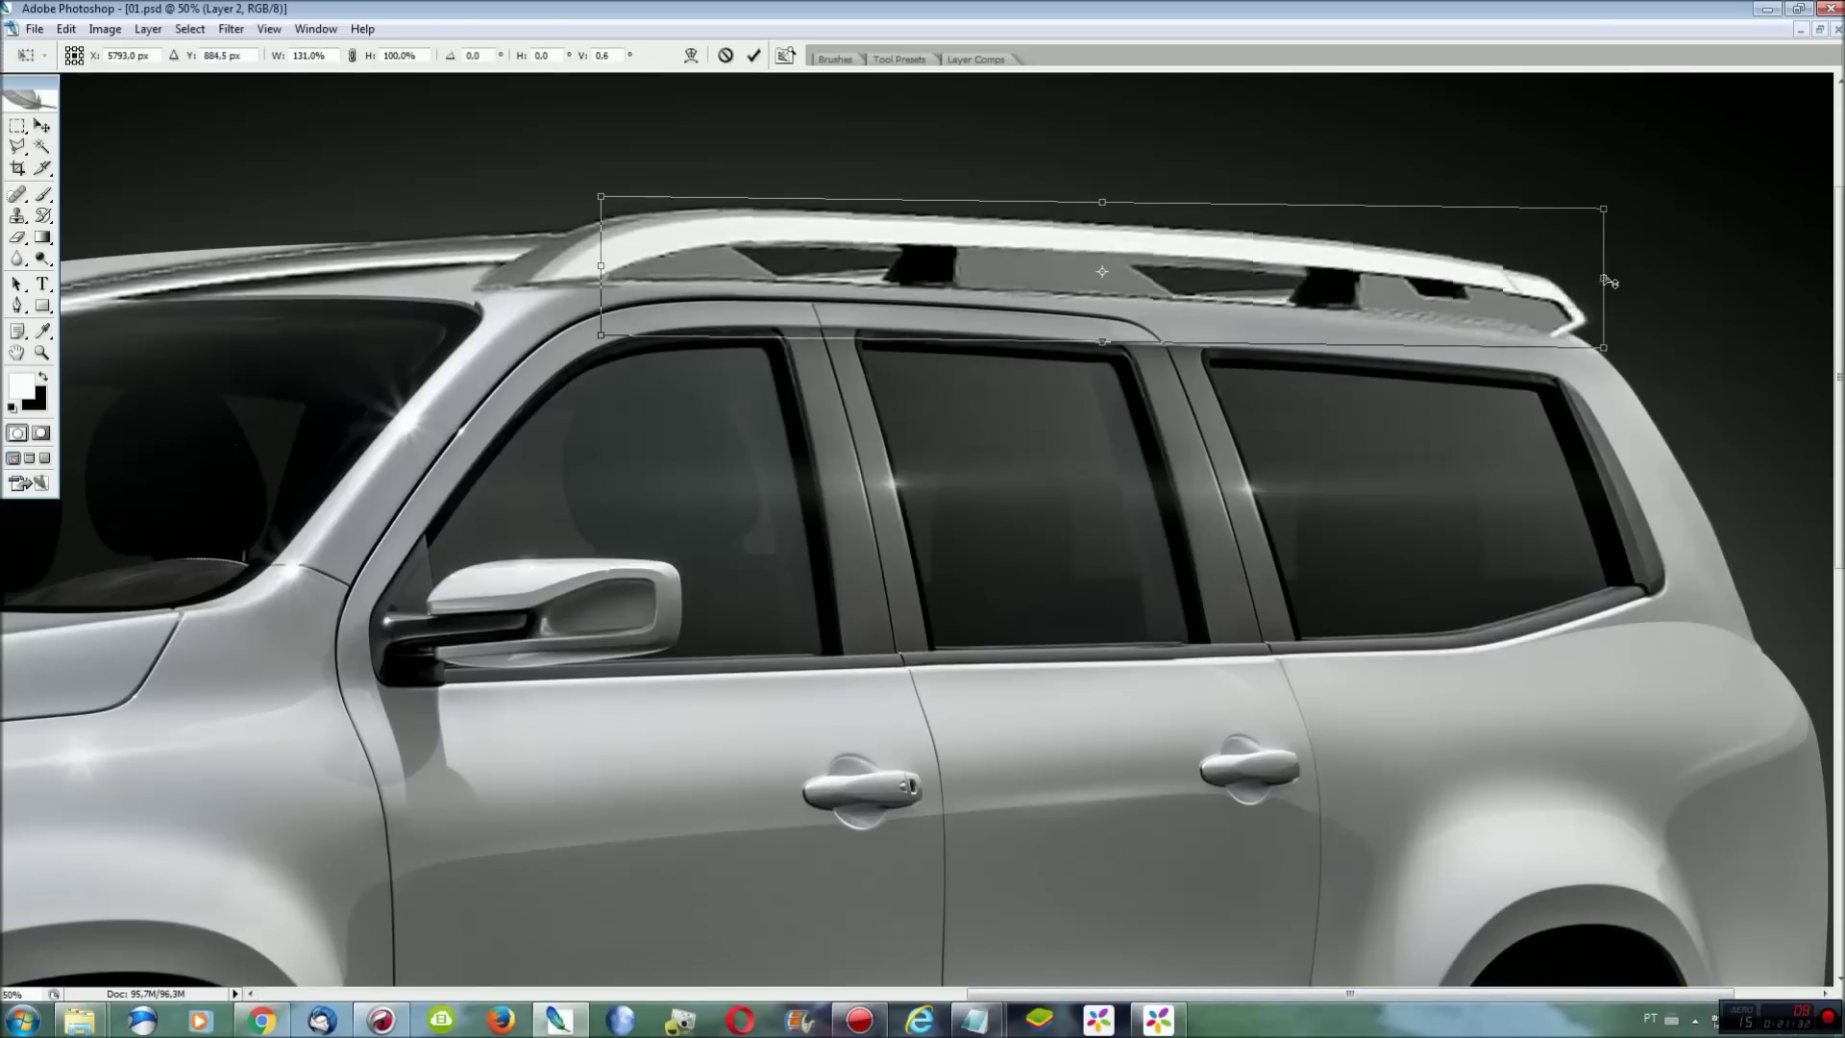
pyautogui.press('Return')
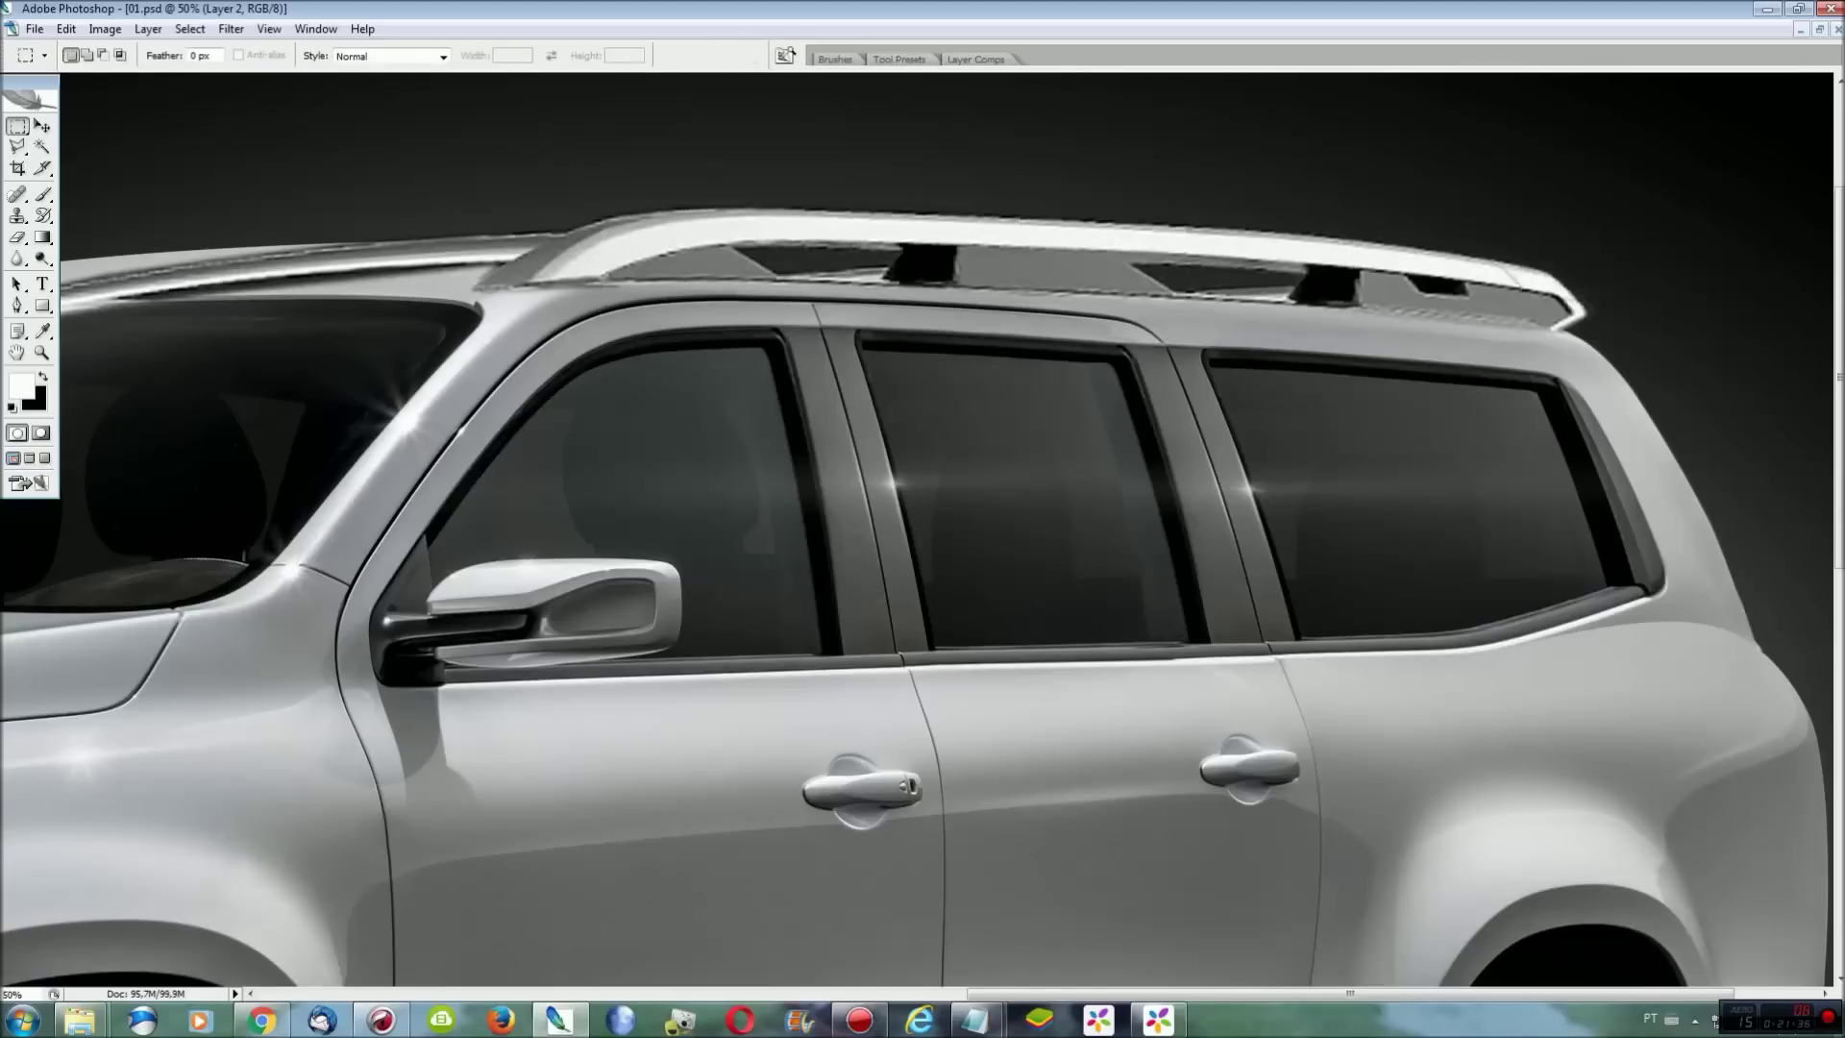
pyautogui.moveTo(1481, 988); pyautogui.dragTo(1191, 993)
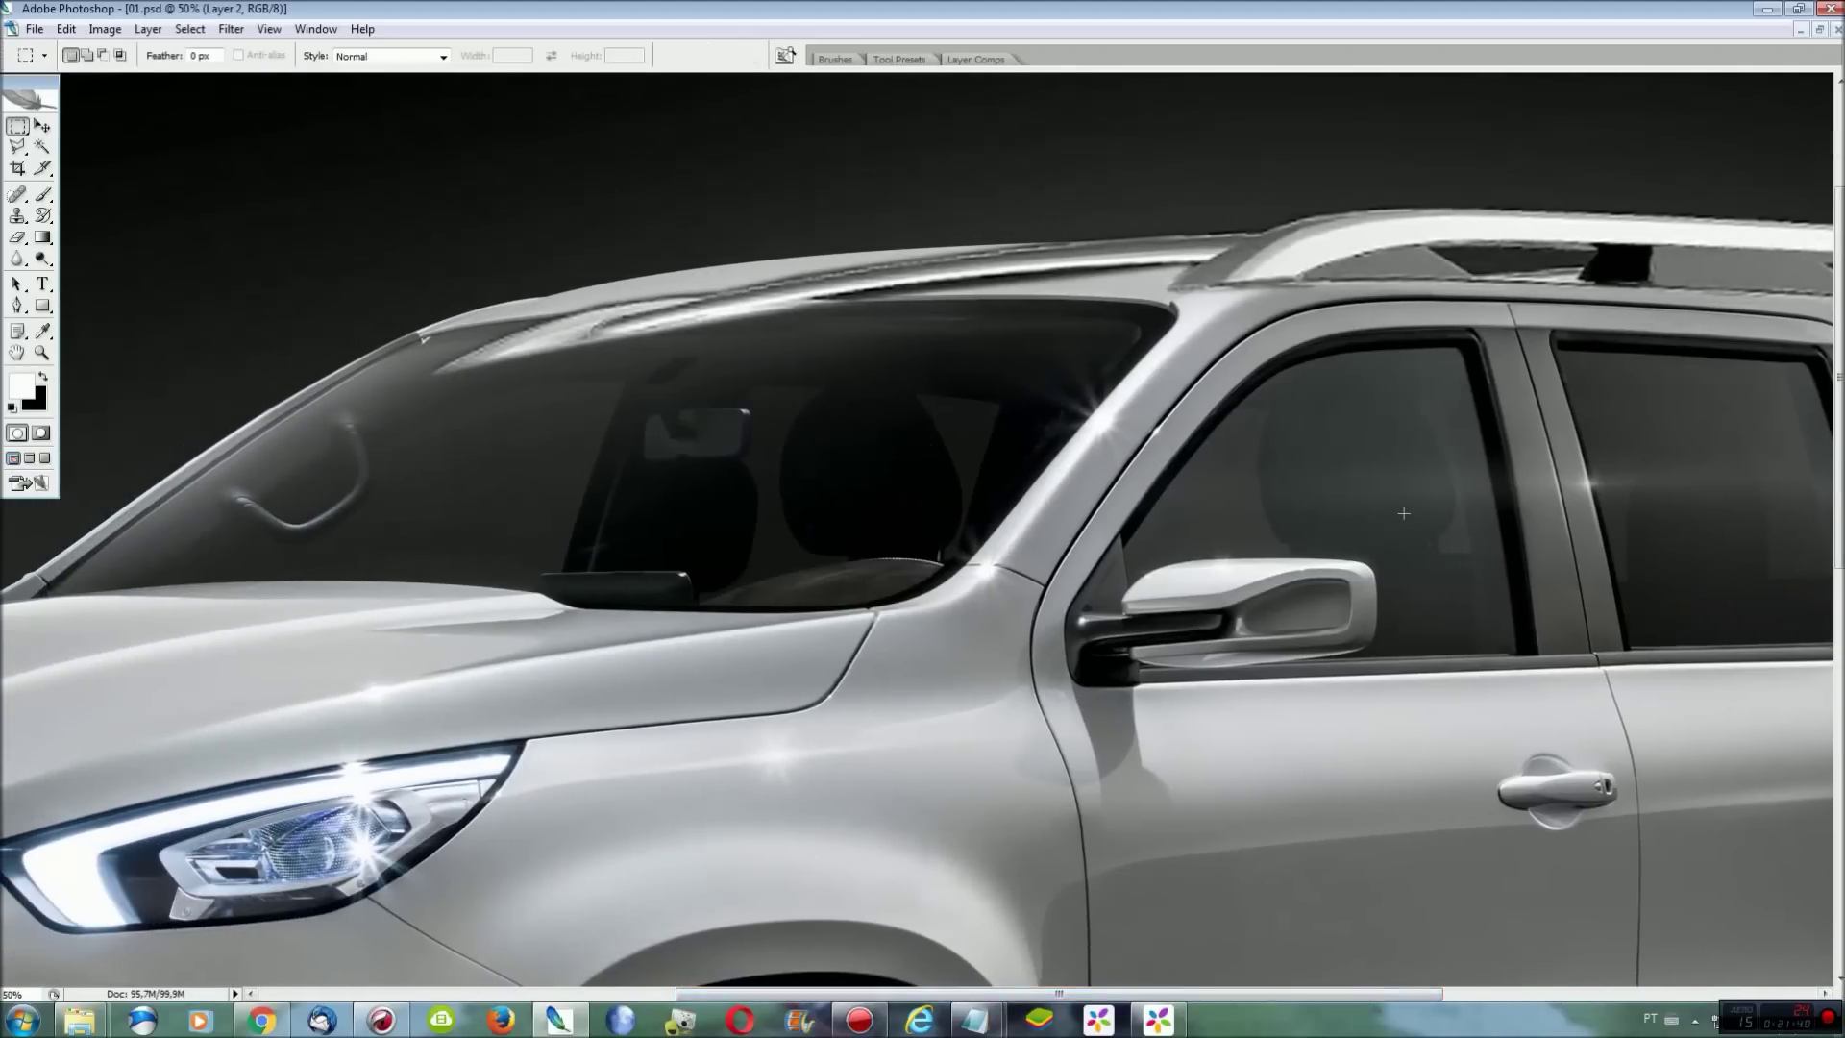
pyautogui.press('F7')
pyautogui.click(1660, 199)
pyautogui.press('F7')
# Copy the roof area above the windshield to a new layer and nudge it into place.
pyautogui.press('l')
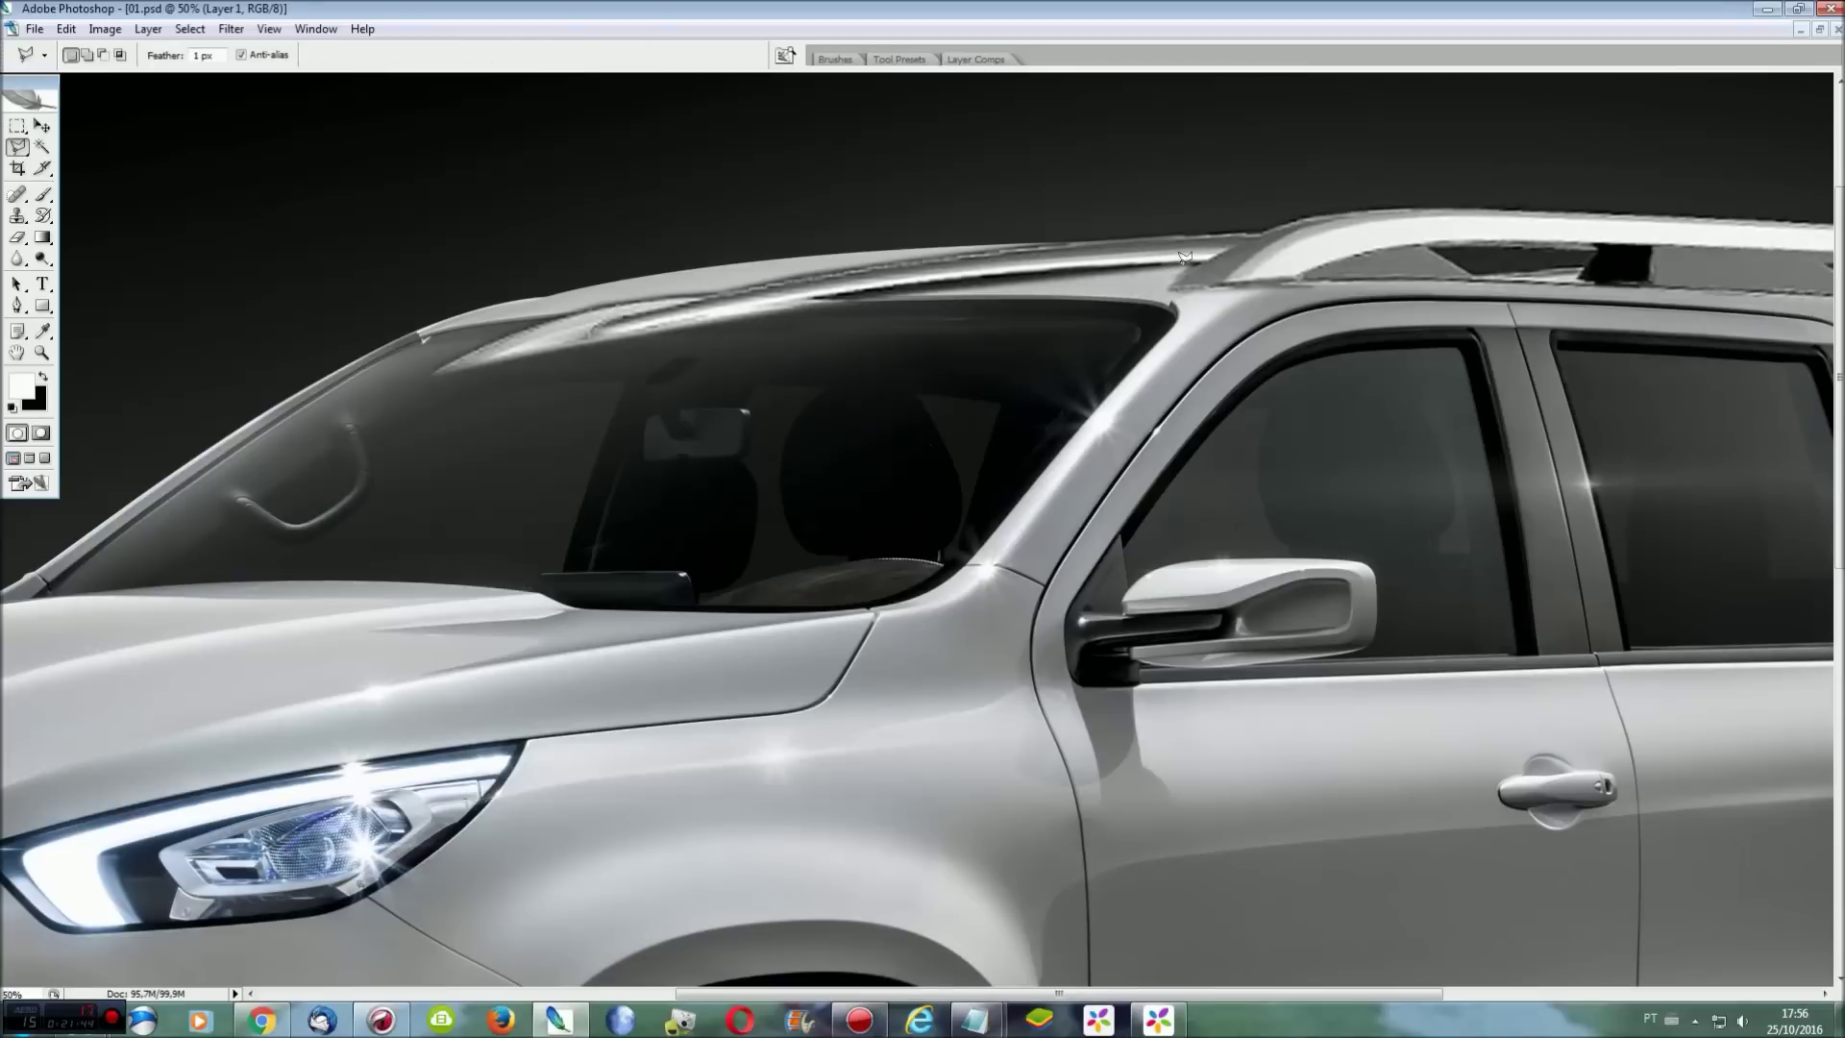
pyautogui.click(1180, 222)
pyautogui.click(675, 209)
pyautogui.click(373, 324)
pyautogui.click(384, 451)
pyautogui.click(615, 418)
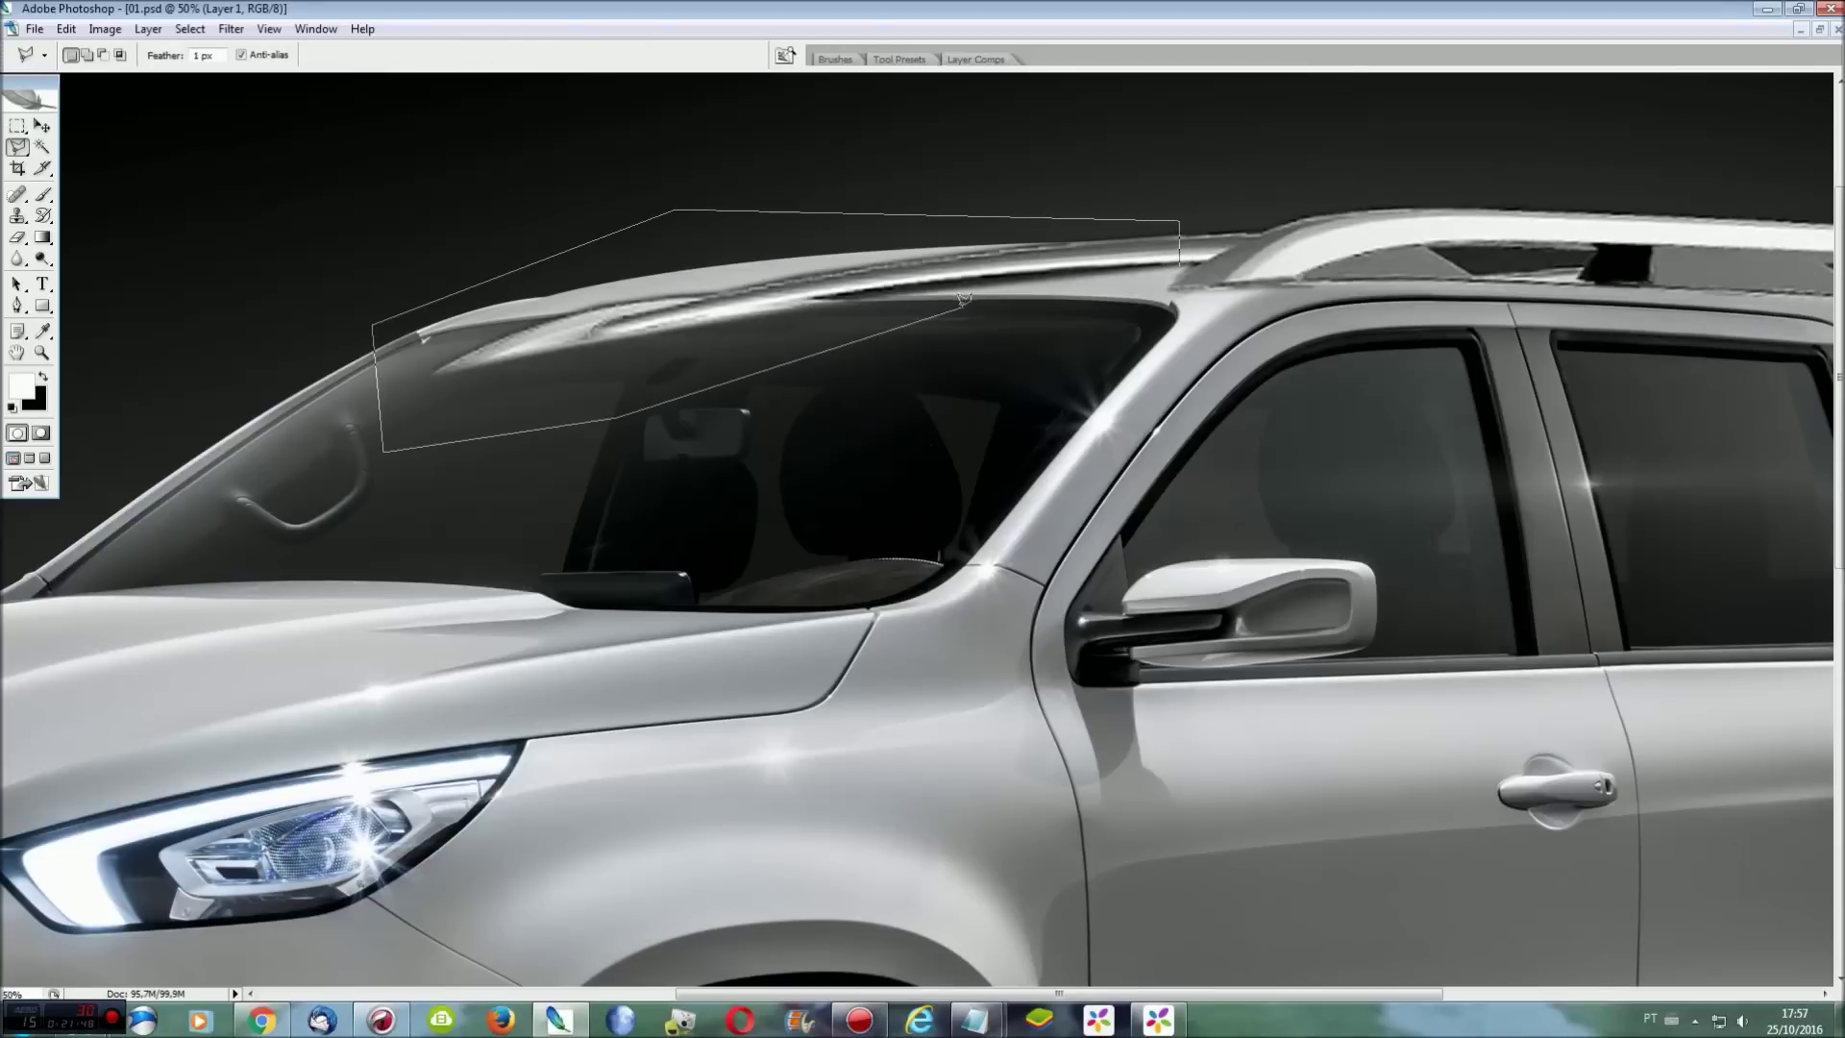
pyautogui.doubleClick(1122, 285)
pyautogui.hotkey('ctrl', 'j')
pyautogui.hotkey('ctrl', 't')
pyautogui.moveTo(1122, 283); pyautogui.dragTo(1143, 273)
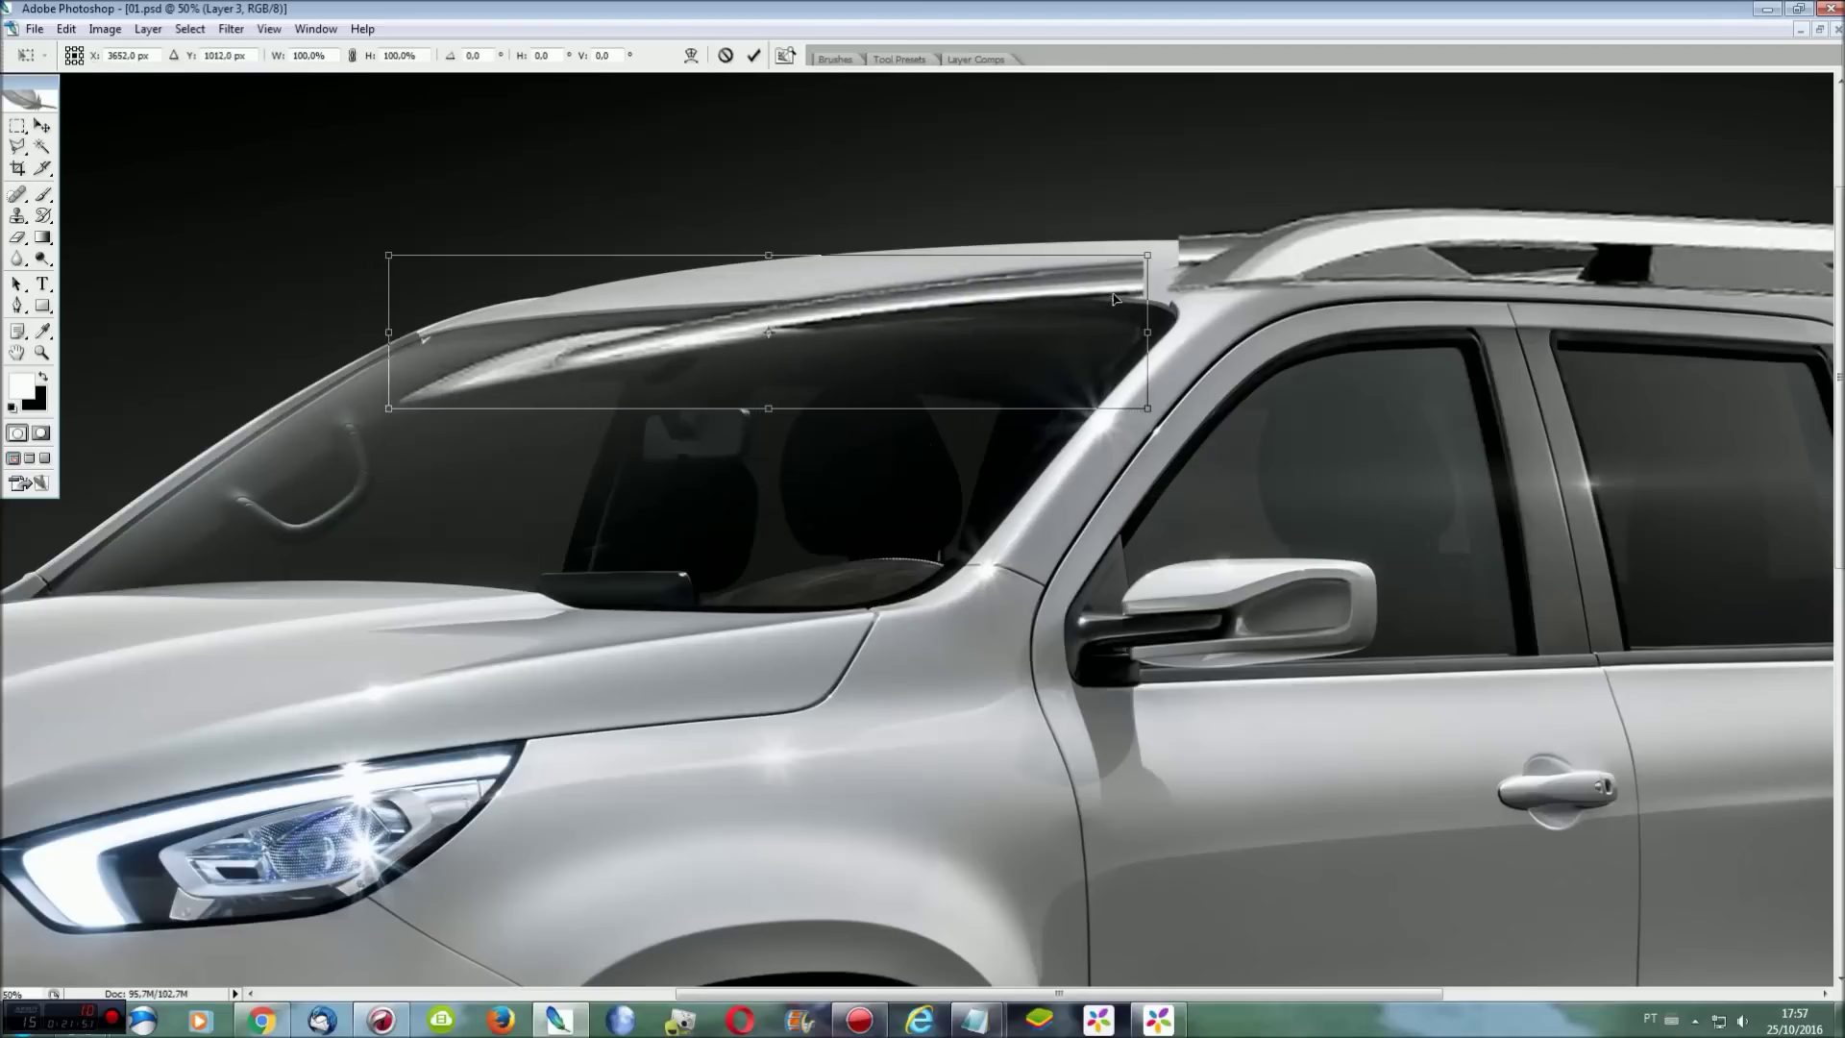
# Skew the copied roof piece so its front edge tilts upward.
pyautogui.hotkey('ctrl', '+')
pyautogui.press('Return')
pyautogui.hotkey('ctrl', 't')
pyautogui.press('Return')
pyautogui.hotkey('ctrl', 't')
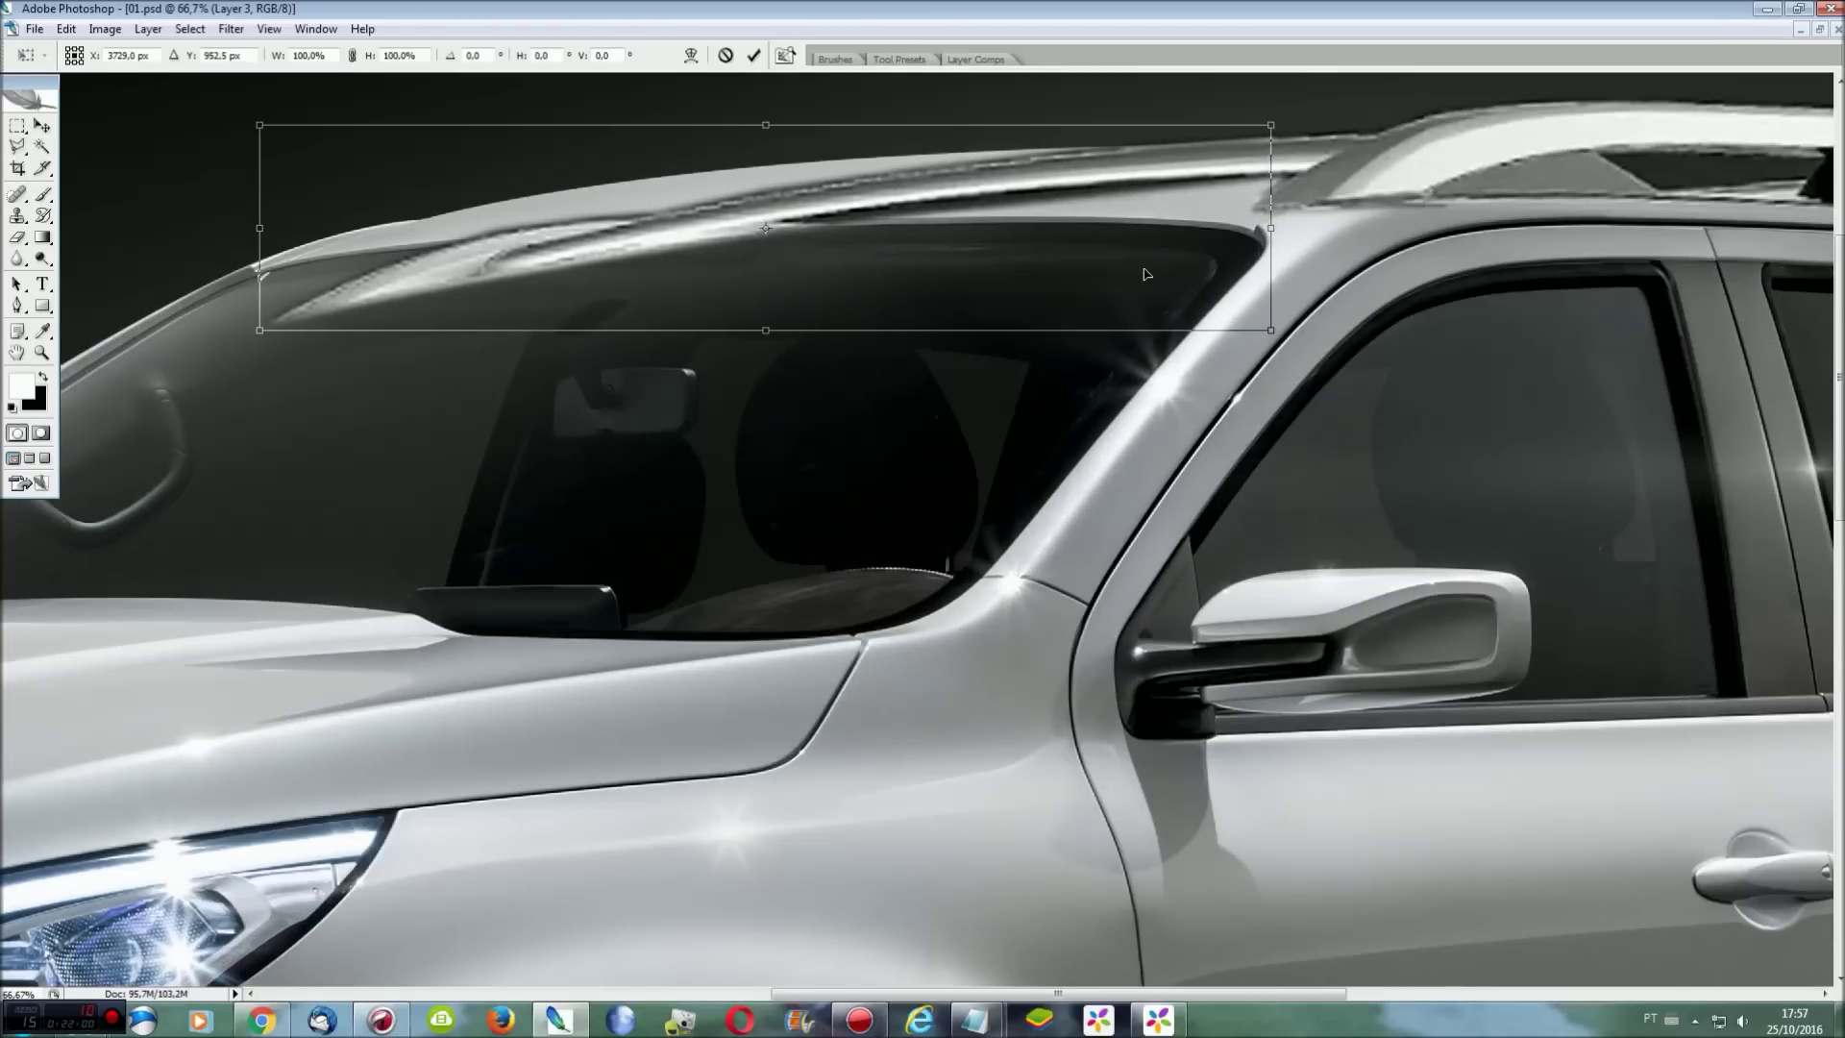
pyautogui.rightClick(543, 192)
pyautogui.click(588, 274)
pyautogui.moveTo(267, 229)
pyautogui.mouseDown()
pyautogui.moveTo(326, 153)
pyautogui.moveTo(283, 155)
pyautogui.mouseUp()
pyautogui.press('Return')
# Select the windshield top with the Polygonal Lasso.
pyautogui.press('l')
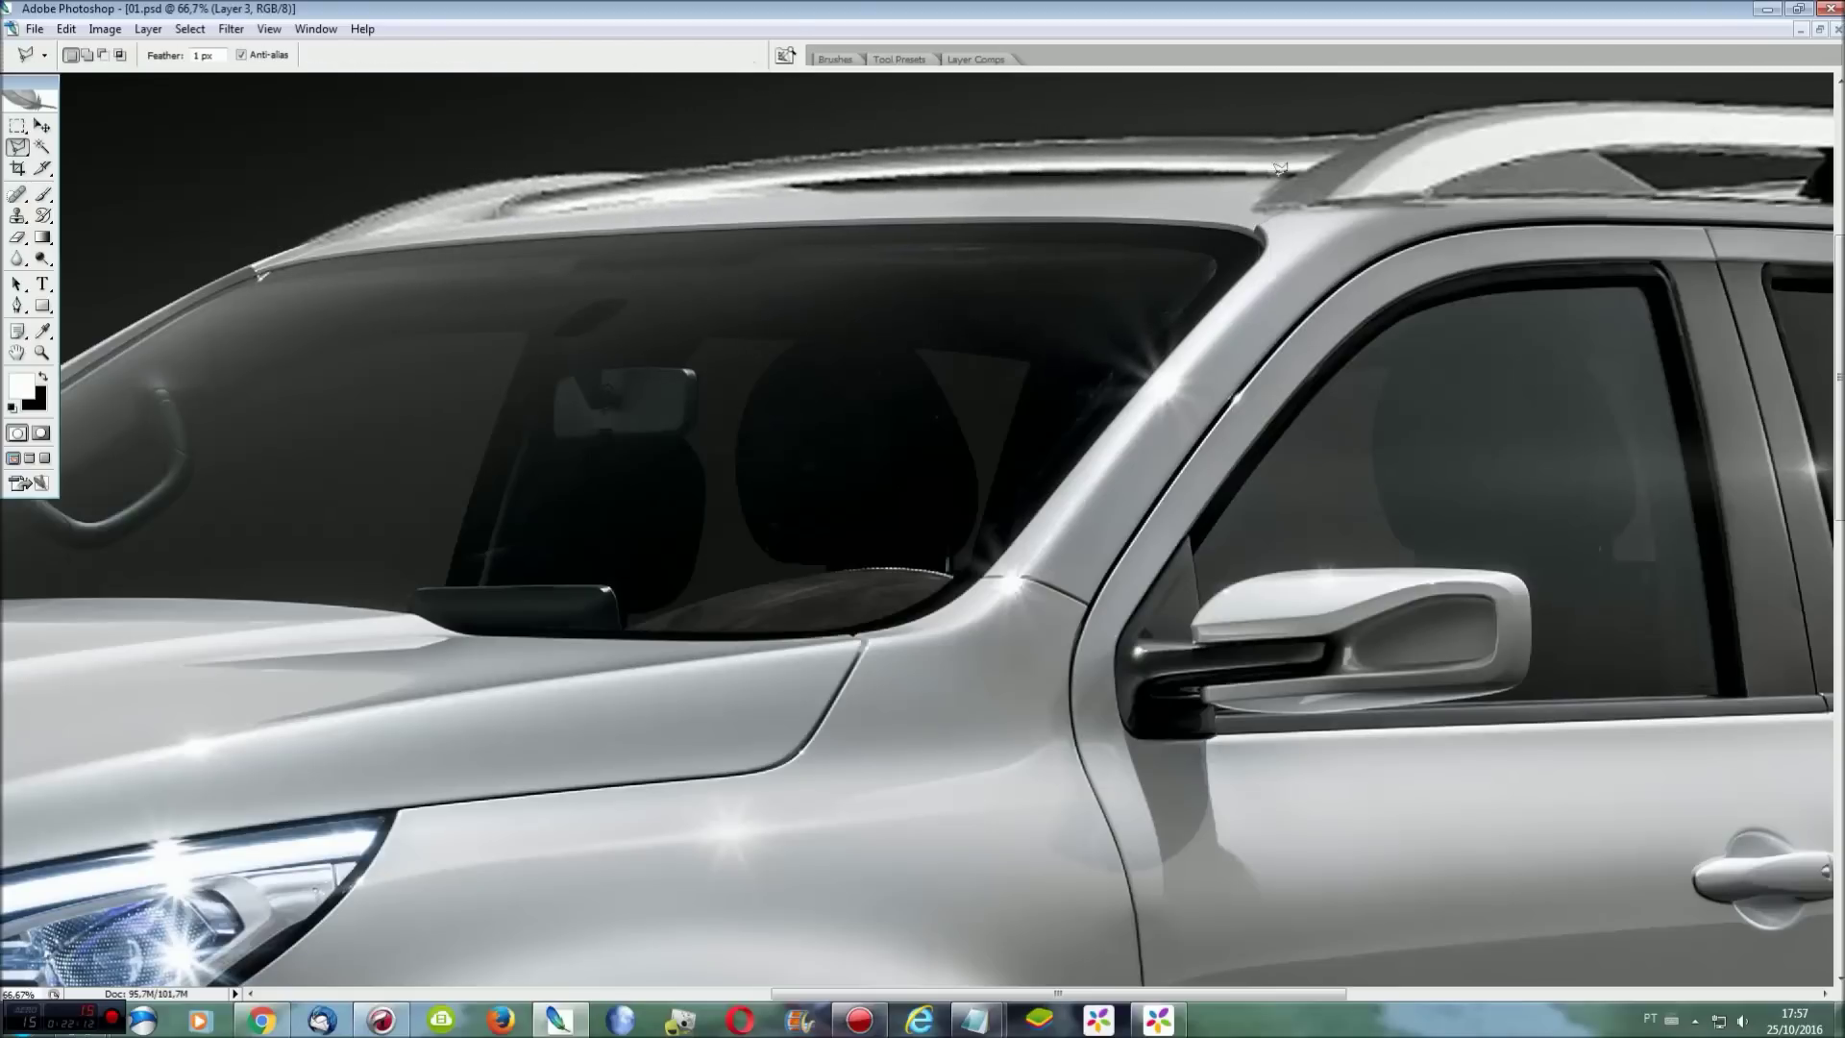
pyautogui.click(1280, 170)
pyautogui.click(475, 224)
pyautogui.click(553, 300)
pyautogui.click(936, 286)
pyautogui.doubleClick(1126, 219)
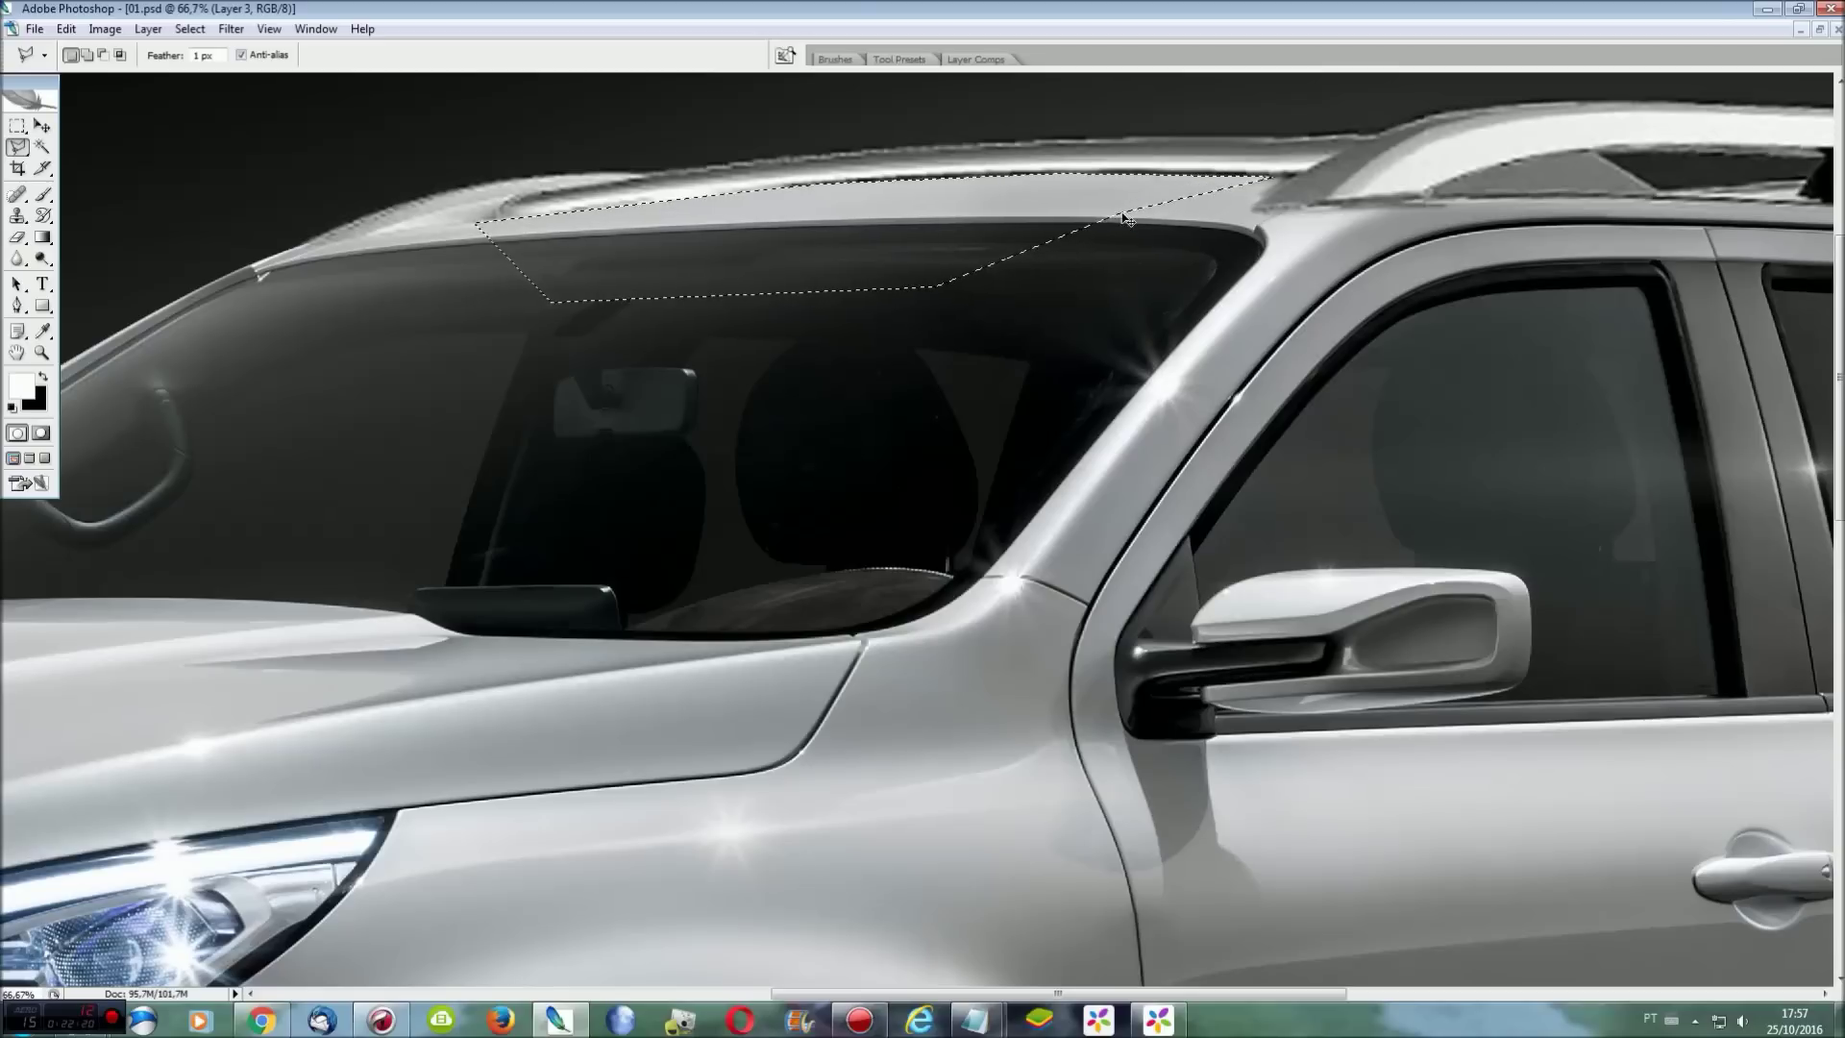
pyautogui.moveTo(1236, 990)
pyautogui.mouseDown()
pyautogui.moveTo(1528, 999)
pyautogui.moveTo(1518, 1019)
pyautogui.mouseUp()
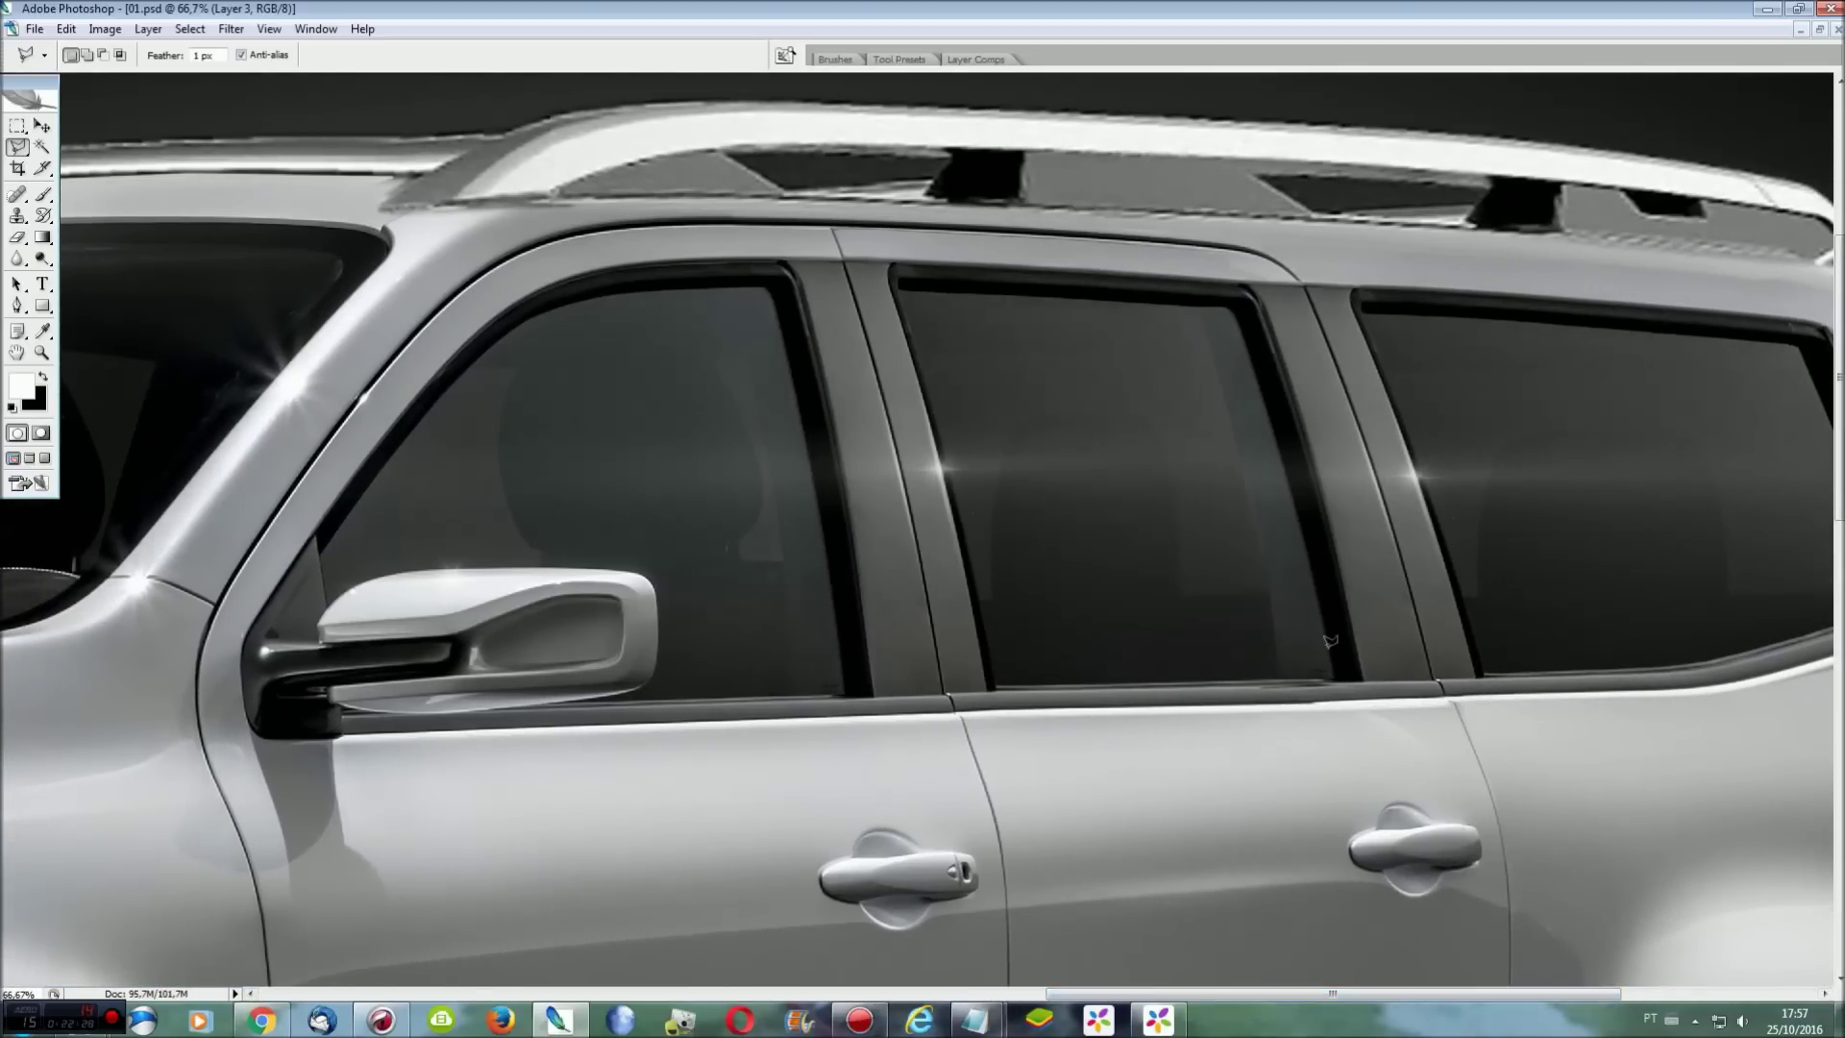
# Select the rail gaps minus the middle and fill them with light silver on Layer 2.
pyautogui.click(1247, 171)
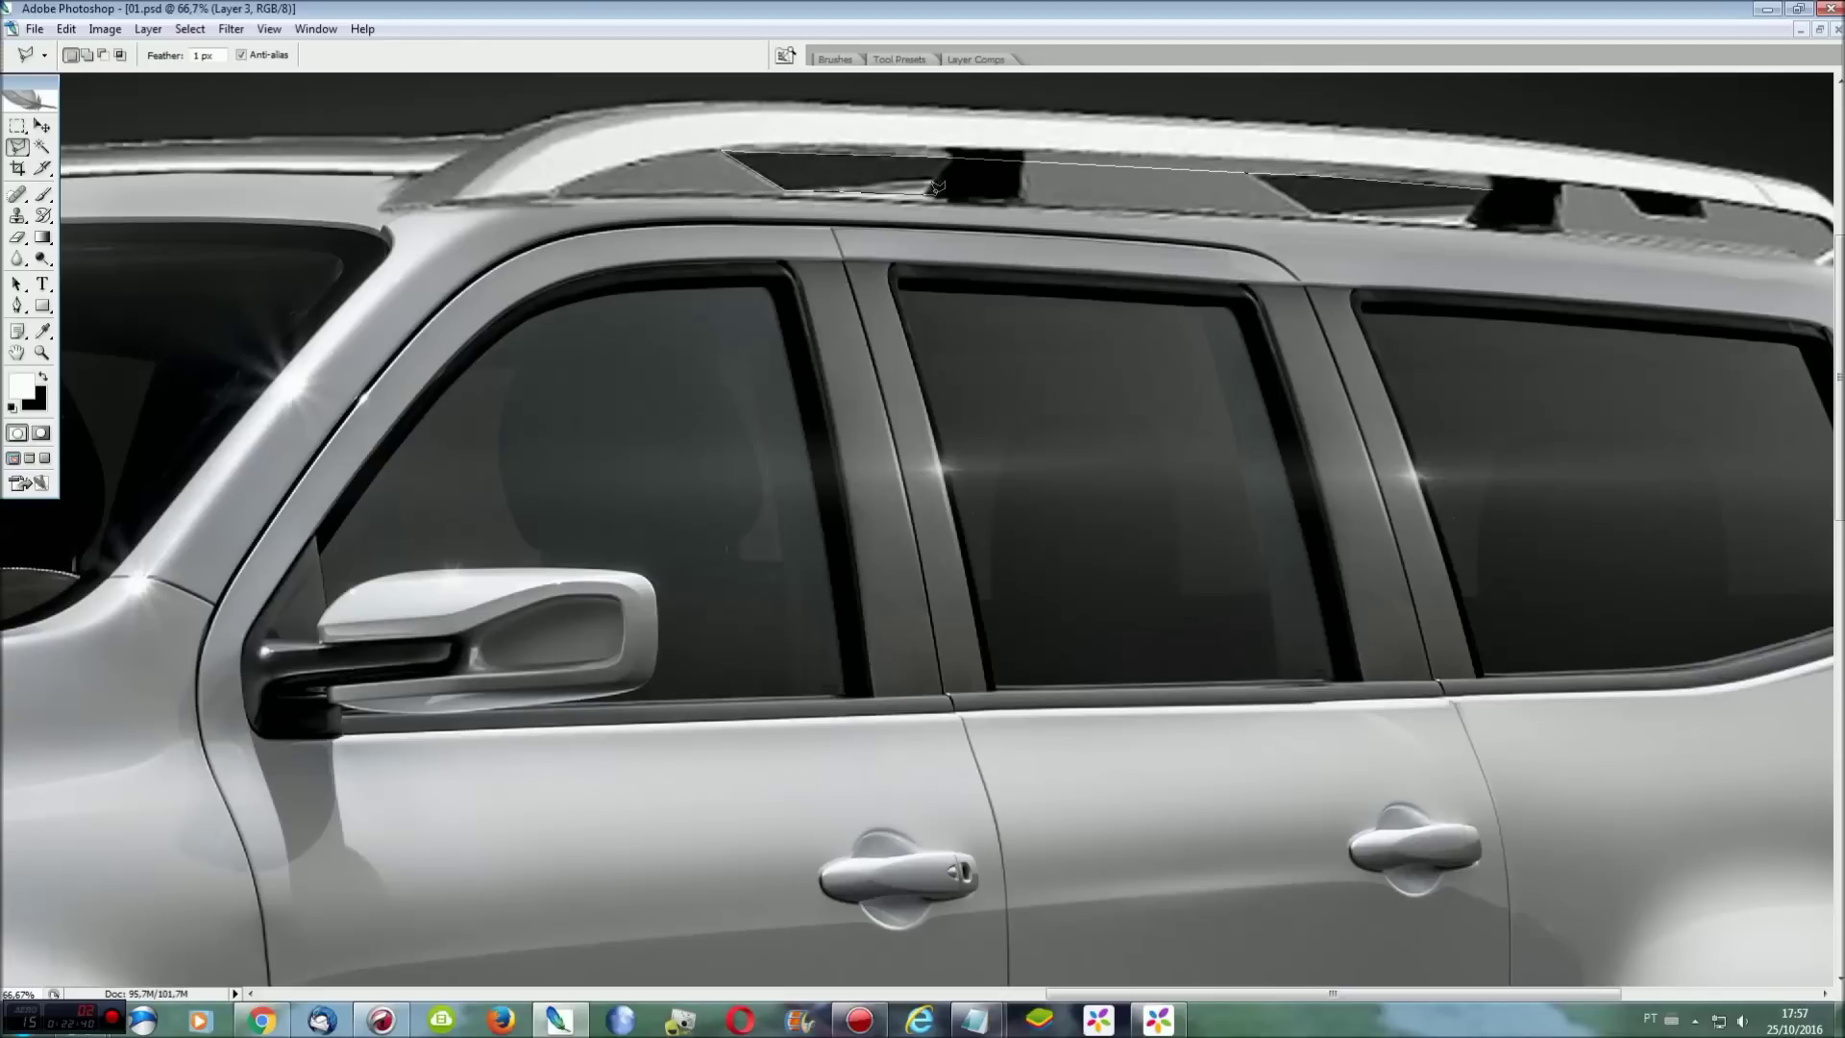
pyautogui.click(1492, 184)
pyautogui.keyDown('alt'); pyautogui.click(1372, 246); pyautogui.keyUp('alt')
pyautogui.click(1236, 159)
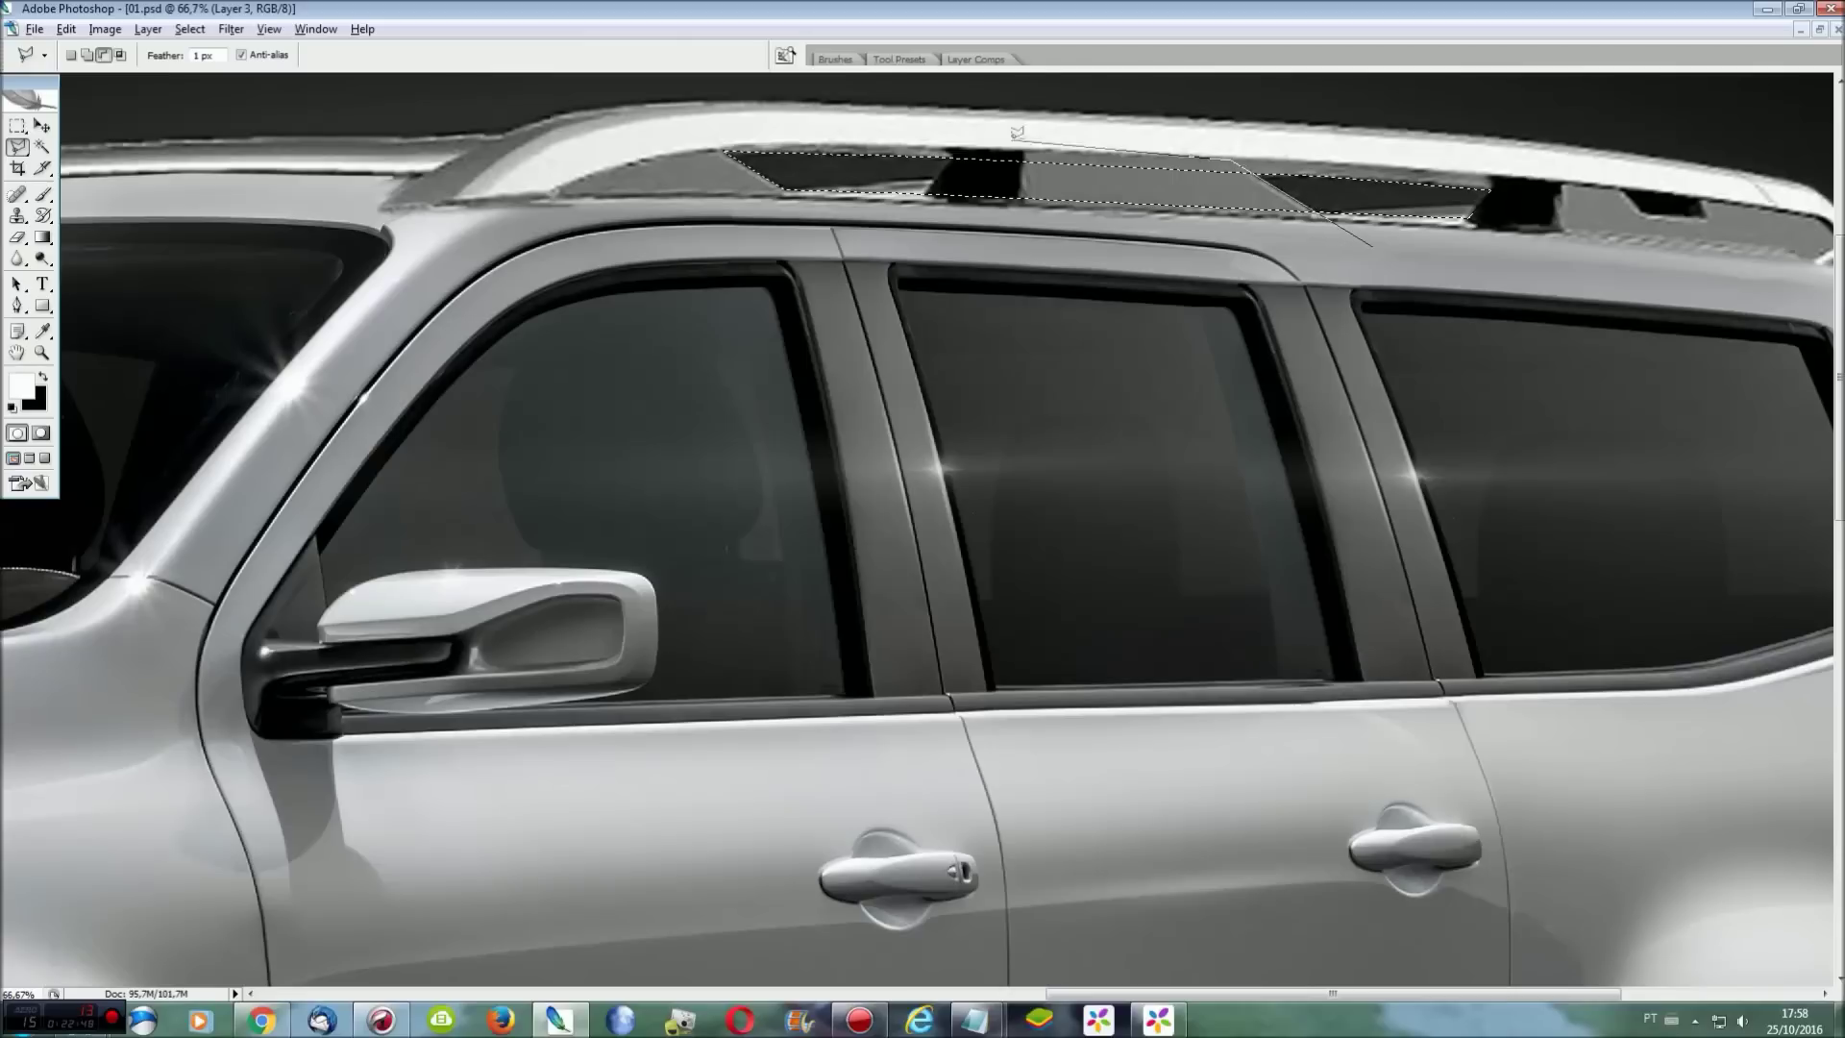
pyautogui.doubleClick(920, 196)
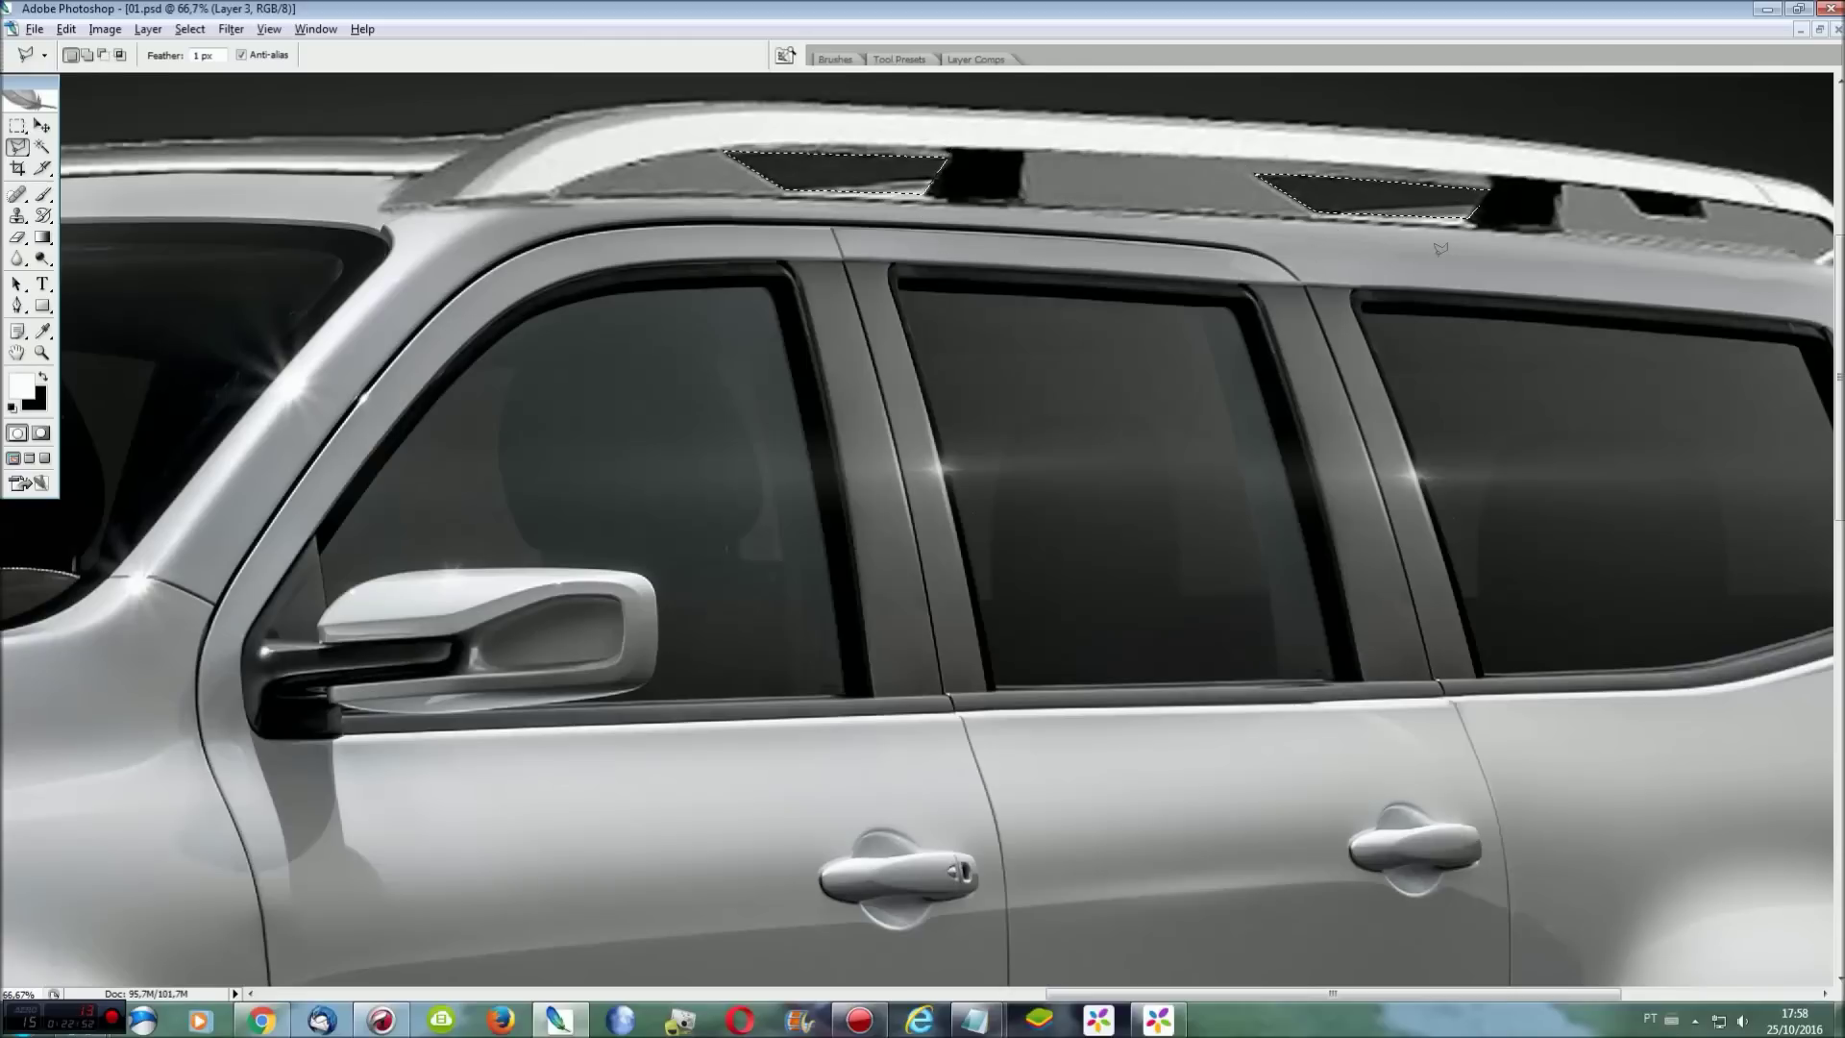
pyautogui.press('F7')
pyautogui.click(1681, 173)
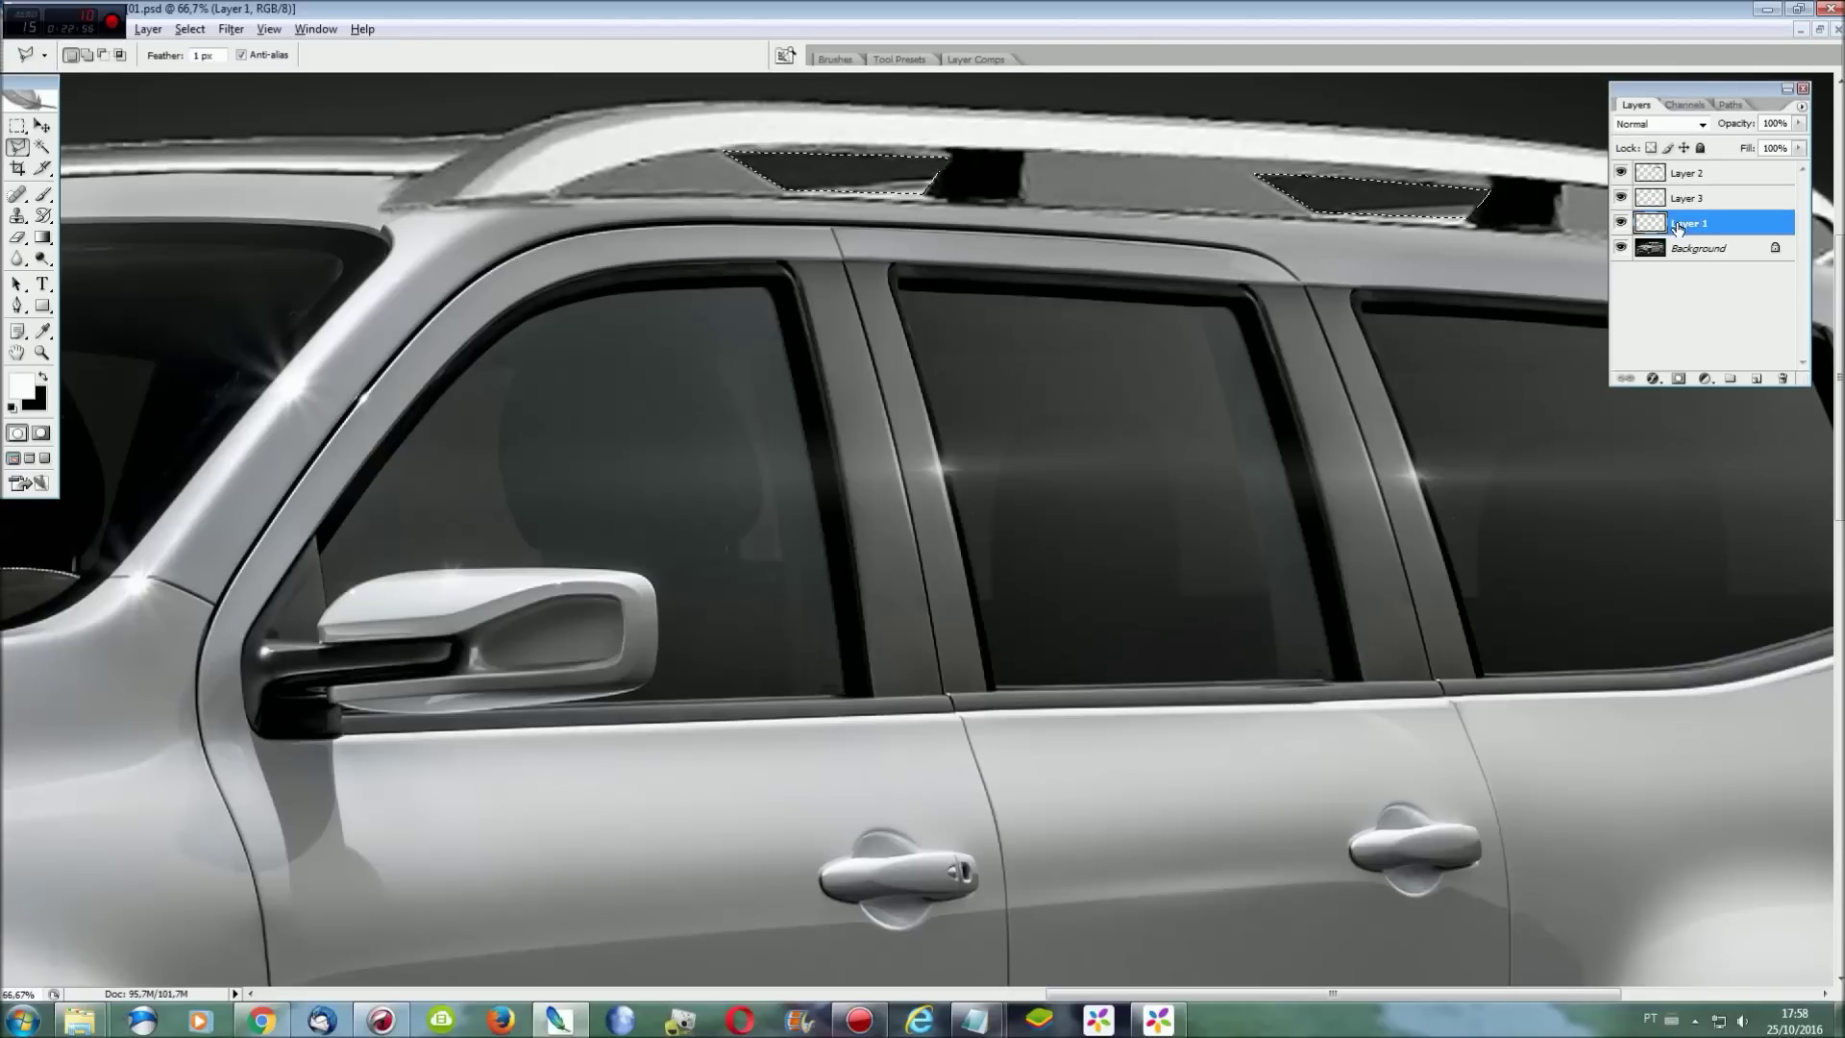
pyautogui.hotkey('alt', 'BackSpace')
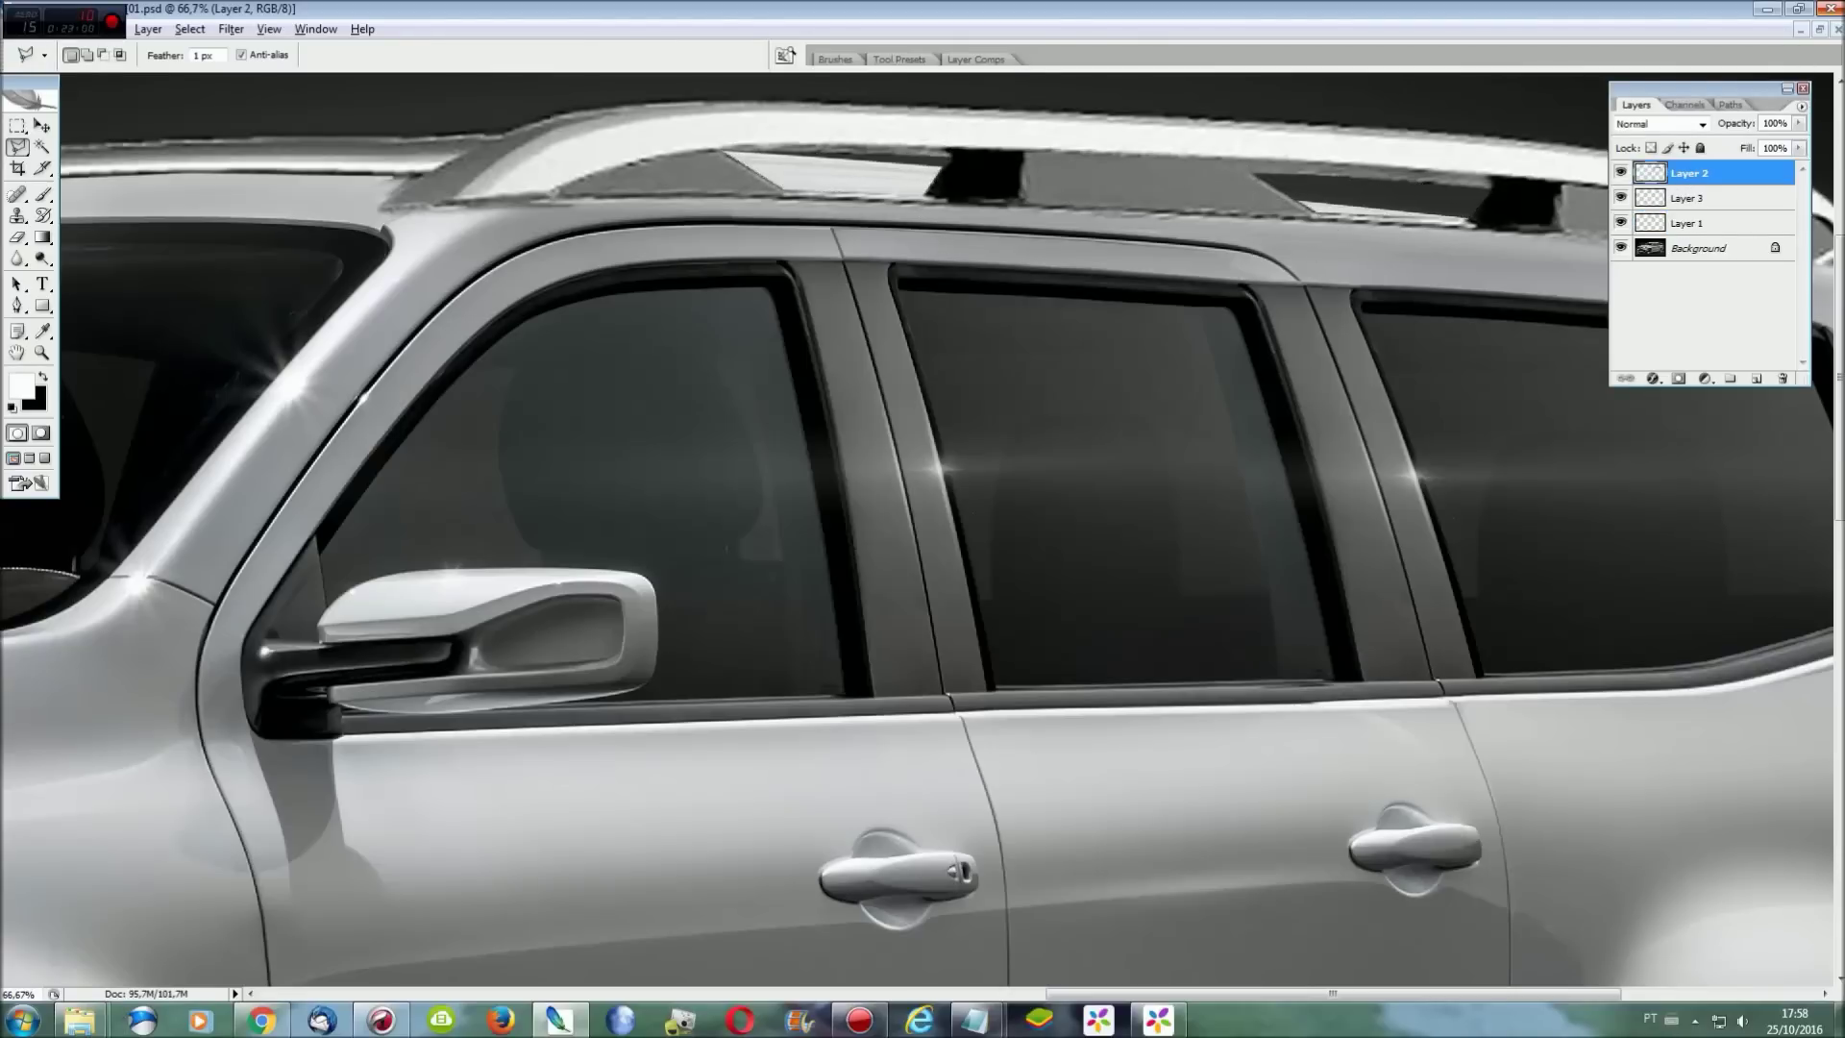
pyautogui.hotkey('ctrl', '0')
pyautogui.click(1803, 88)
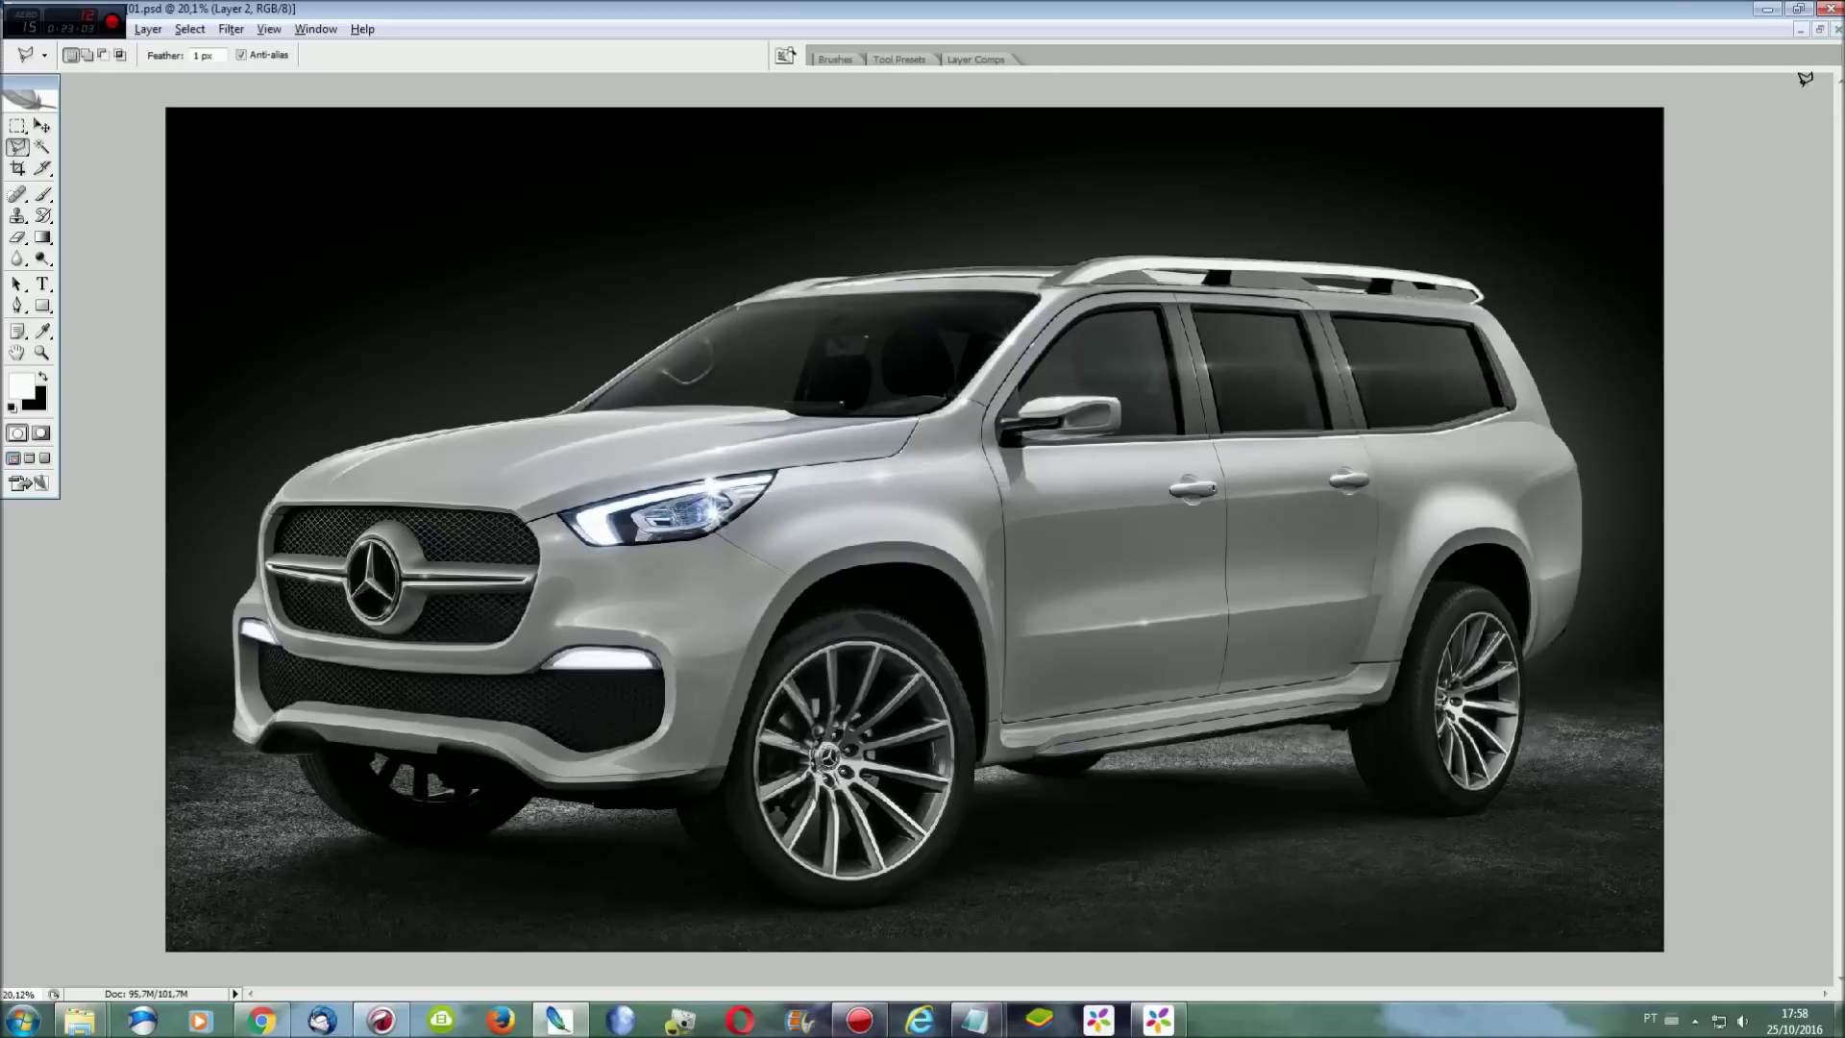
# Merge the layers and set up the Blur tool with a 60 px brush.
pyautogui.hotkey('ctrl', 'e')
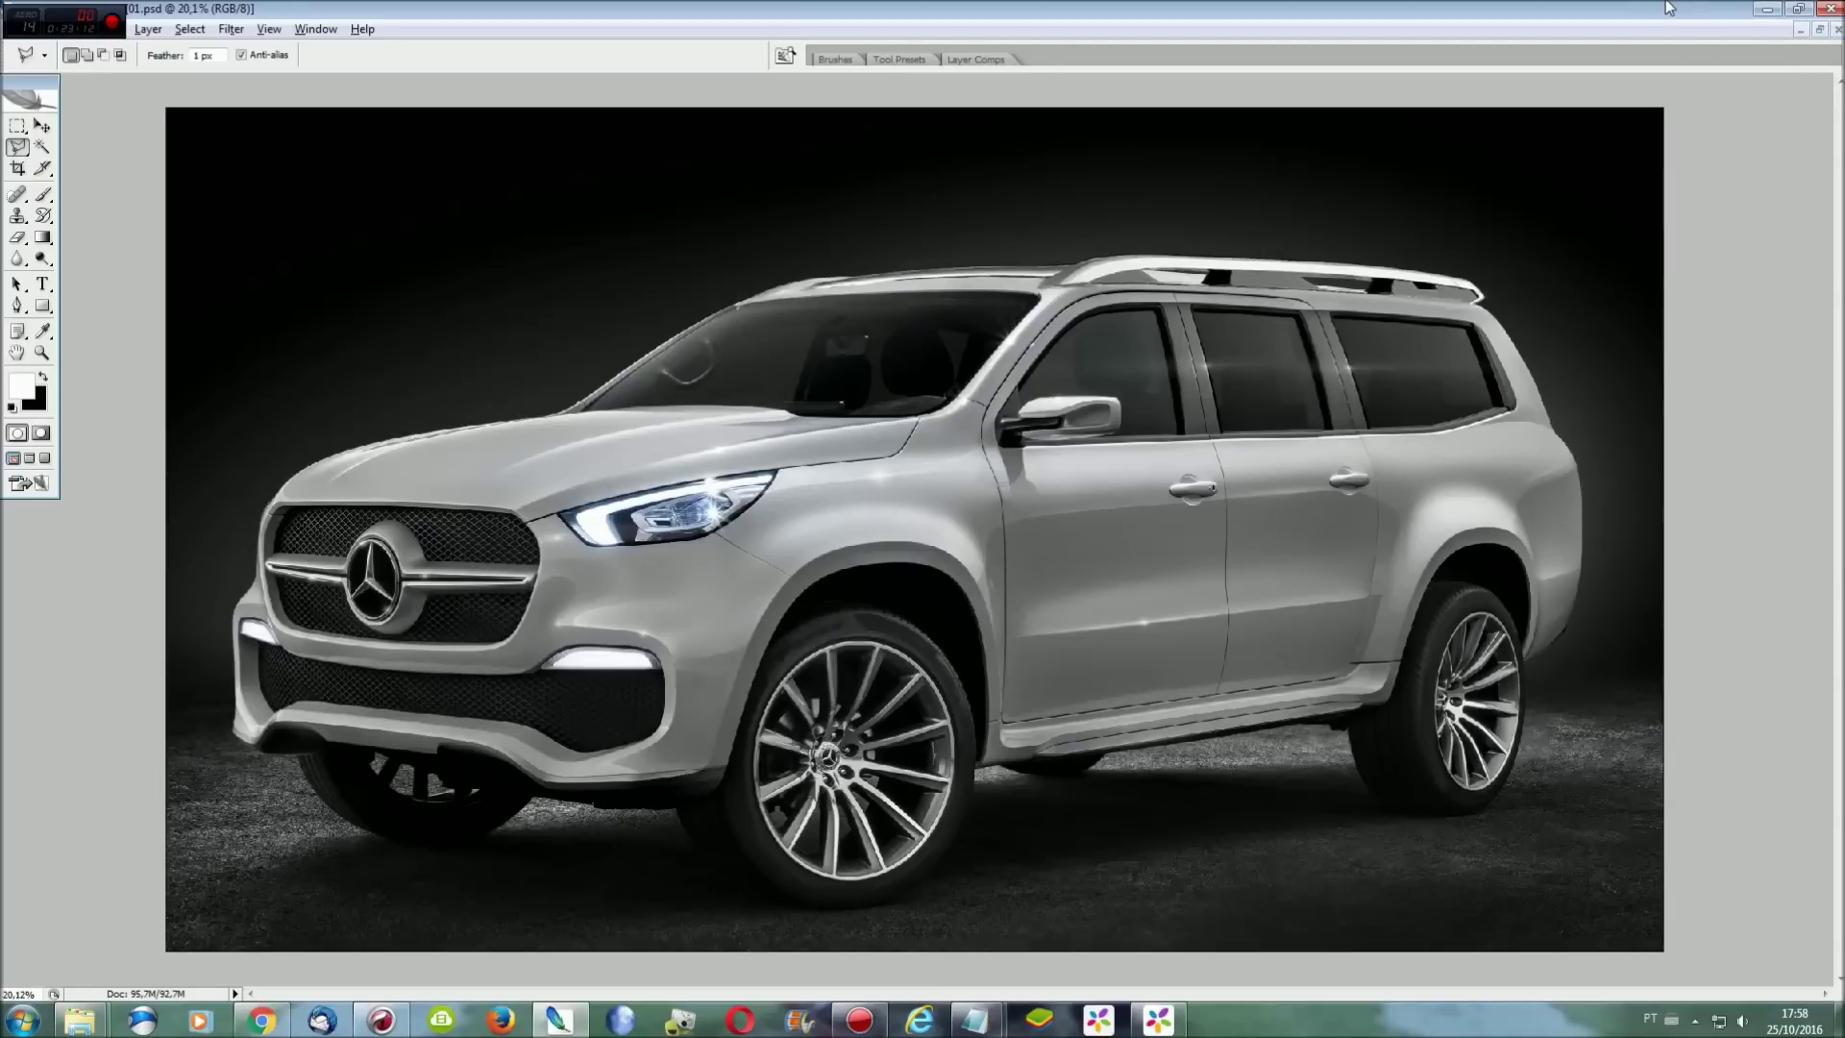
pyautogui.hotkey('ctrl', '+')
pyautogui.hotkey('ctrl', '+')
pyautogui.hotkey('ctrl', '+')
pyautogui.hotkey('ctrl', '+')
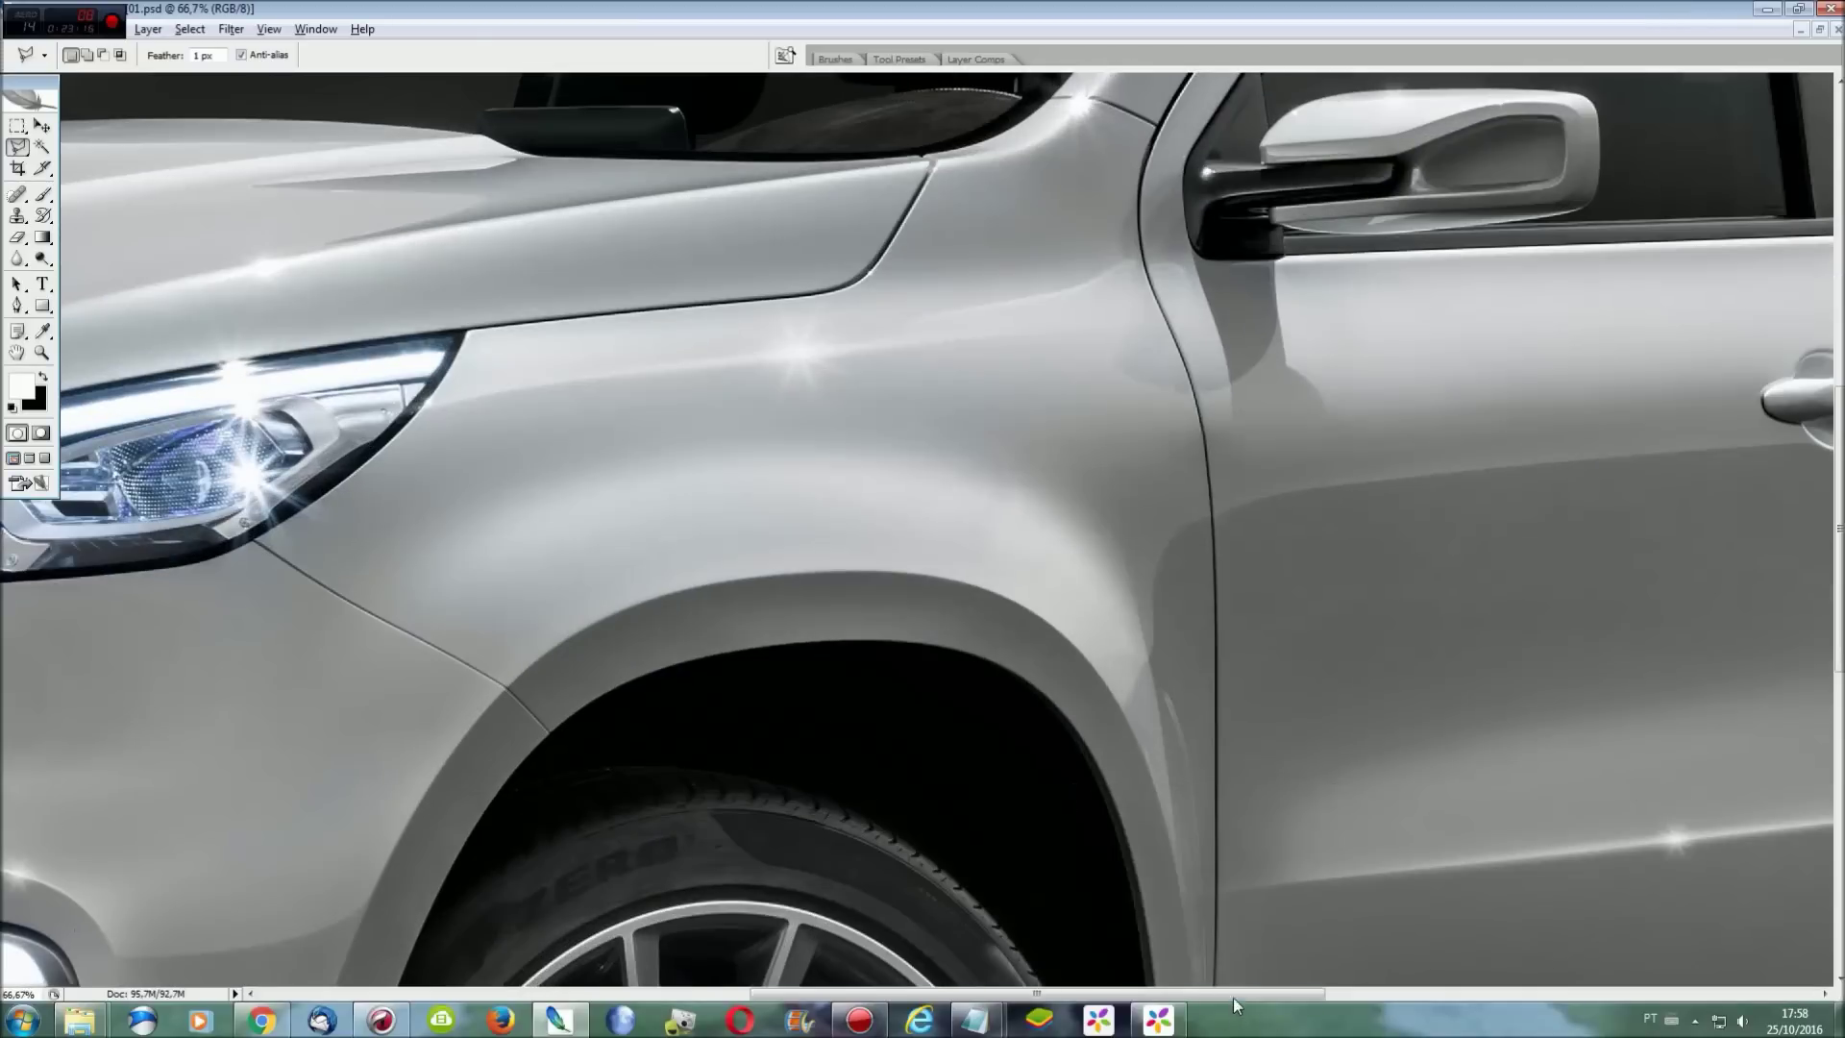
pyautogui.moveTo(1232, 997); pyautogui.dragTo(1723, 997)
pyautogui.scroll(5, 1408, 762)
pyautogui.press('r')
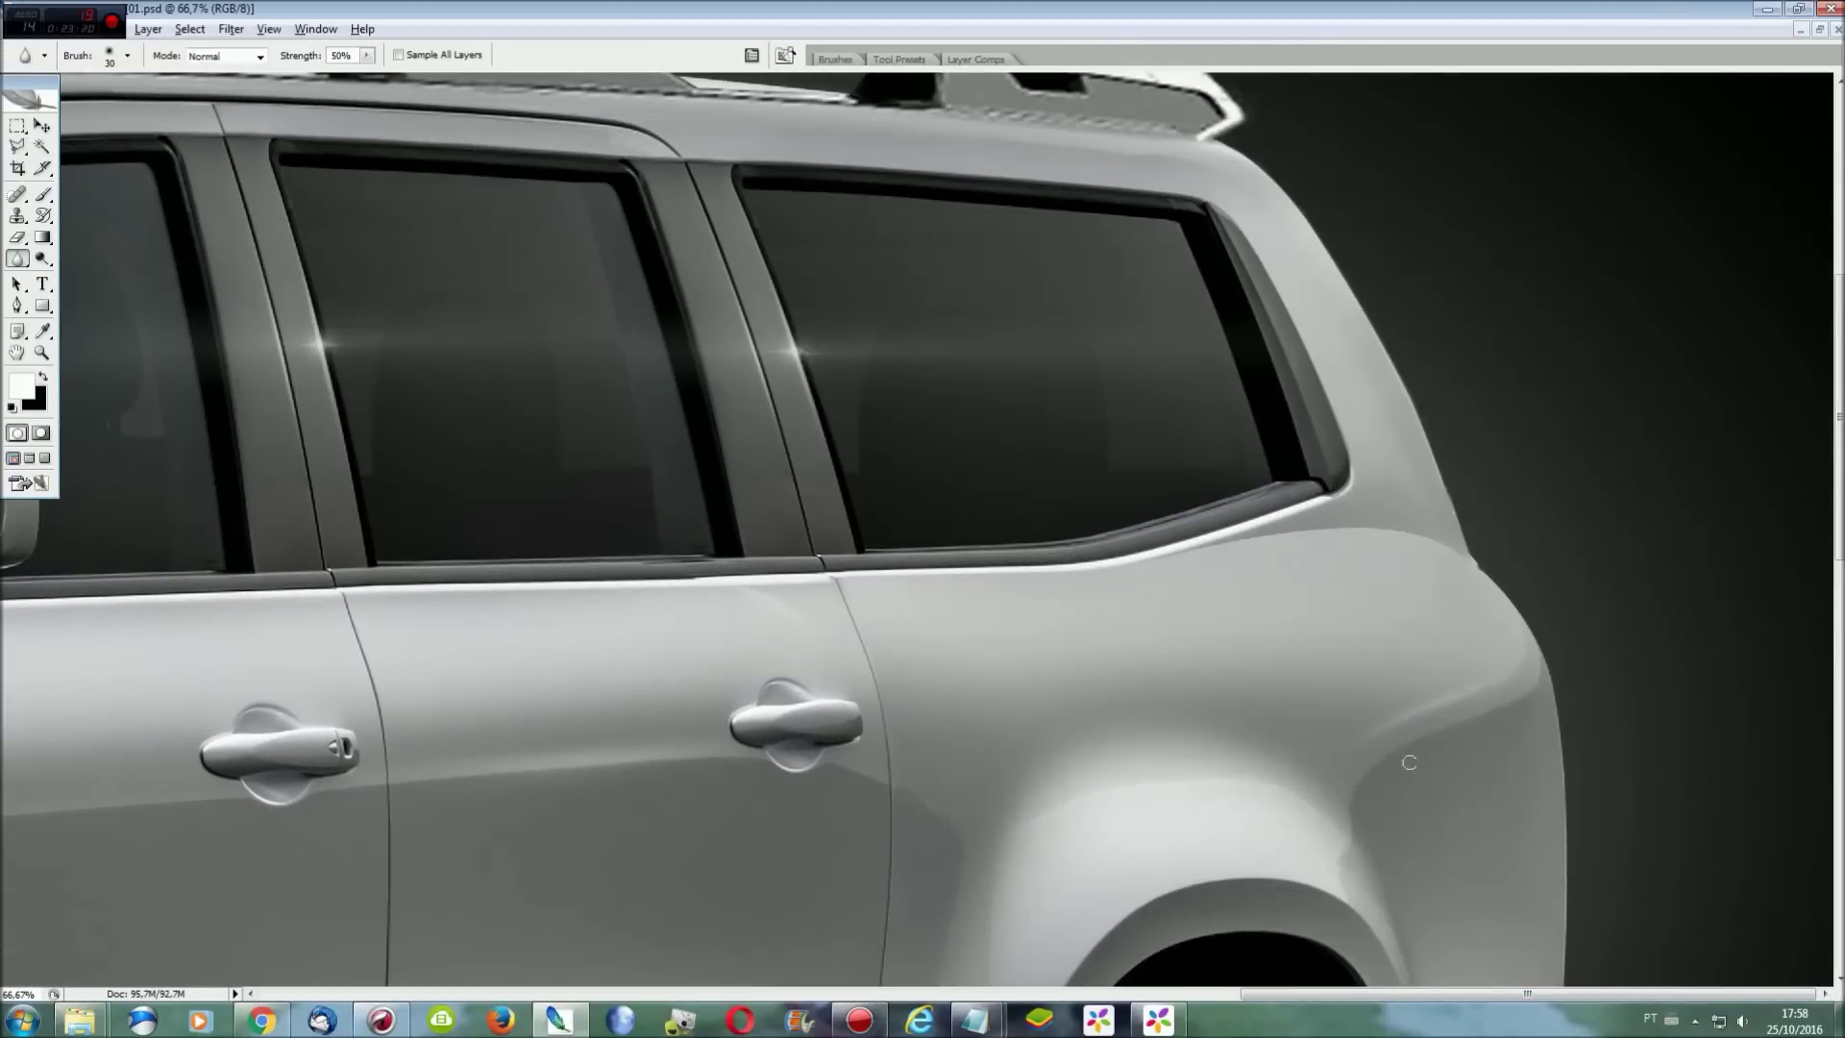
pyautogui.hotkey('ctrl', '+')
pyautogui.click(128, 55)
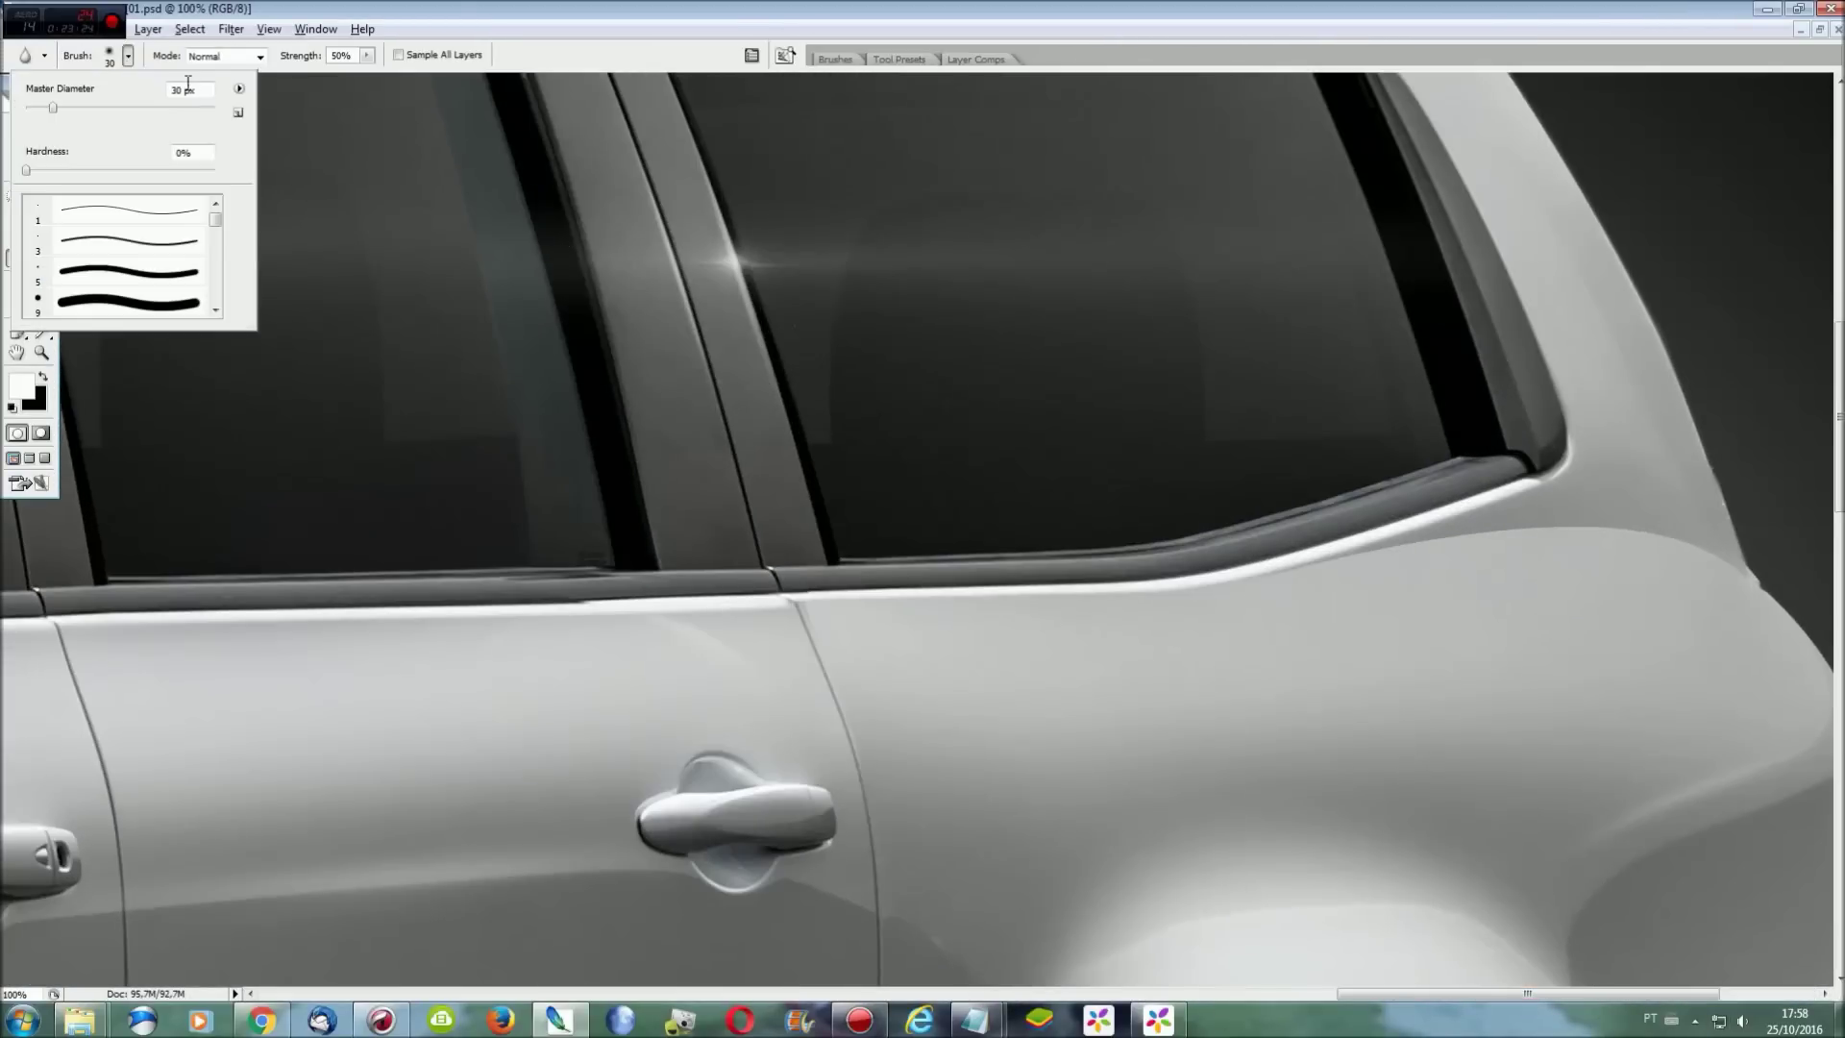
pyautogui.click(810, 611)
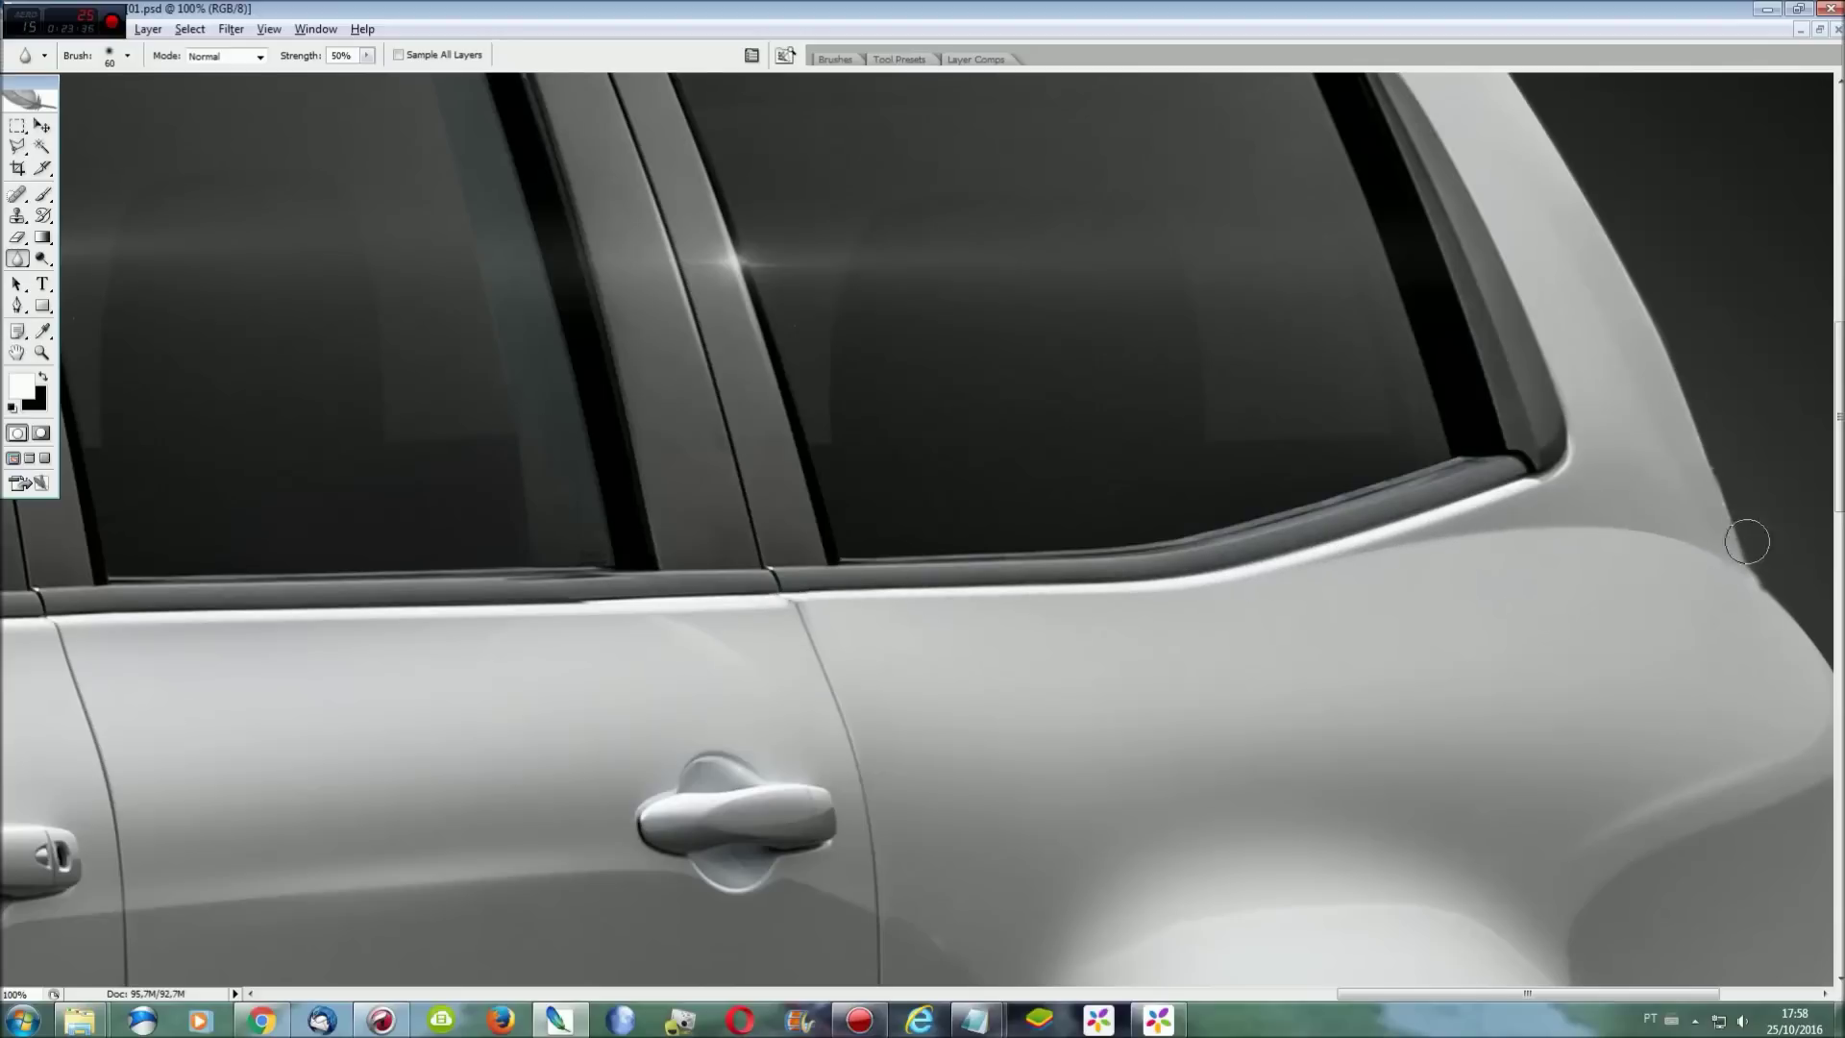
# Blur the jagged rail and roof edges from the rear windows to the windshield.
pyautogui.scroll(4, 1696, 462)
pyautogui.scroll(1, 1356, 161)
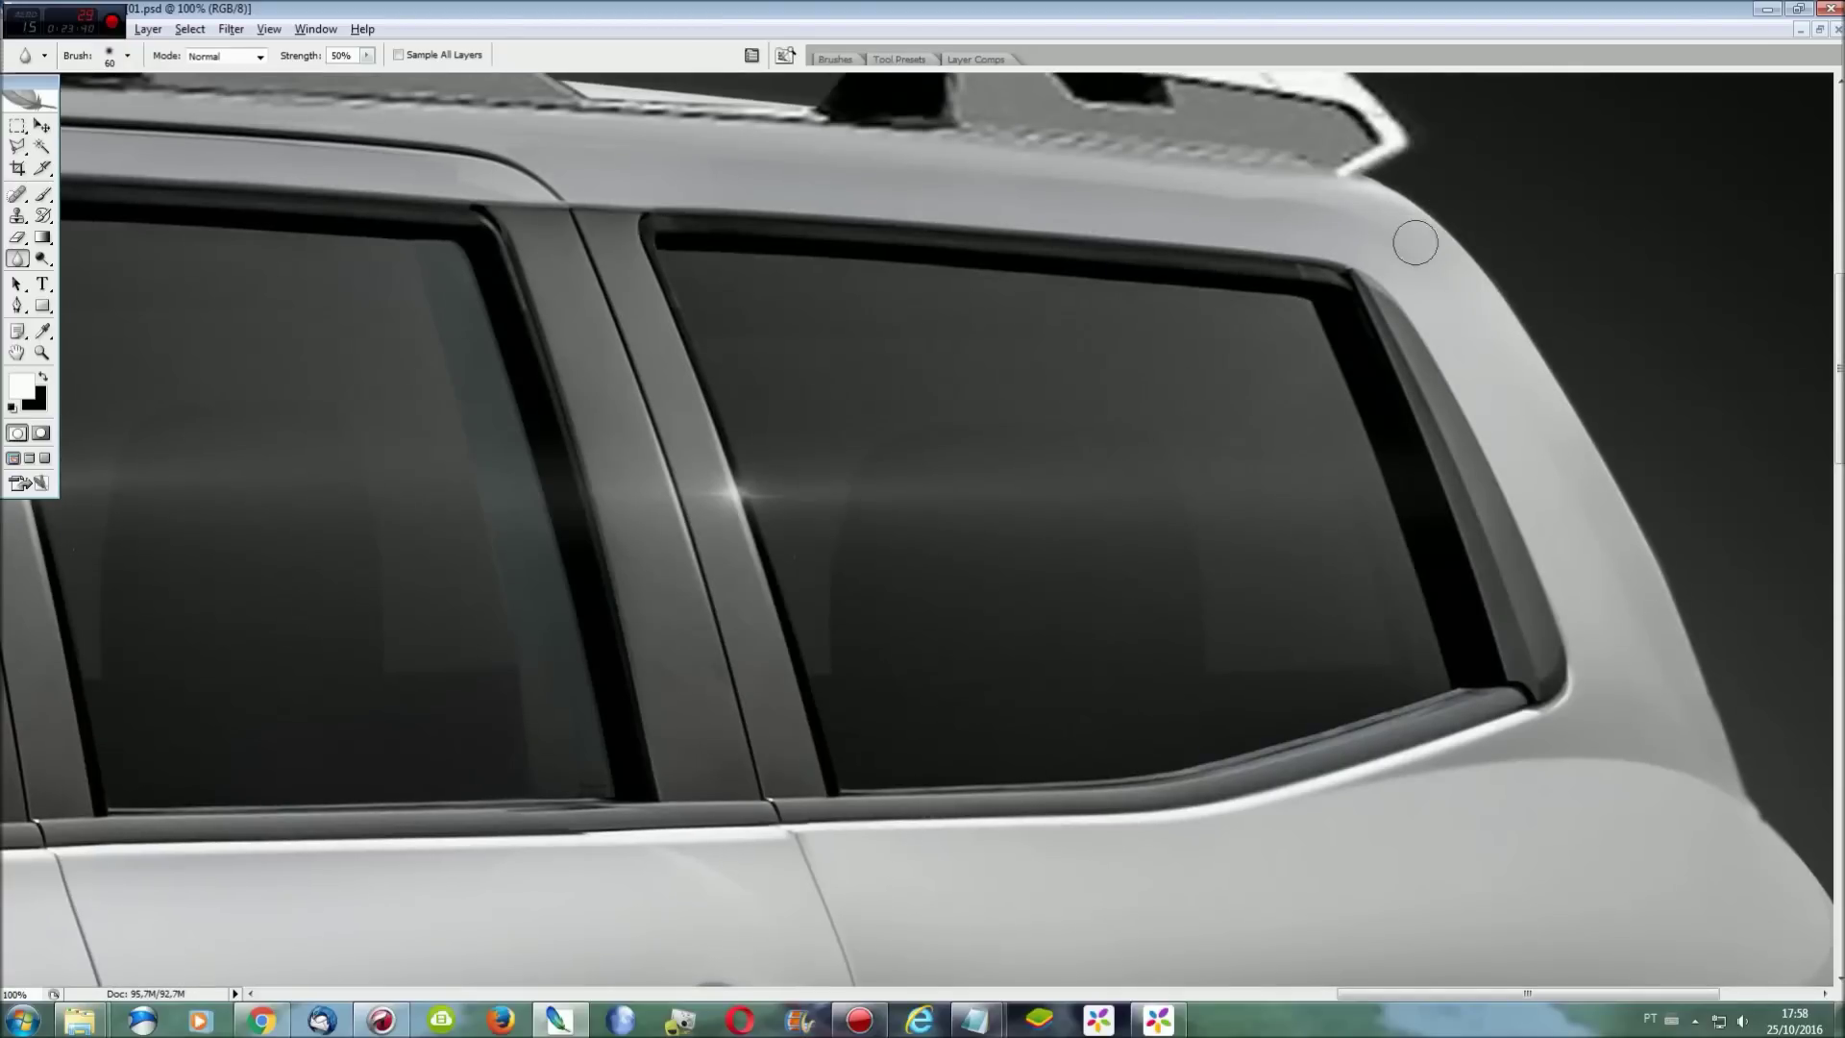
pyautogui.hscroll(-5, 1301, 889)
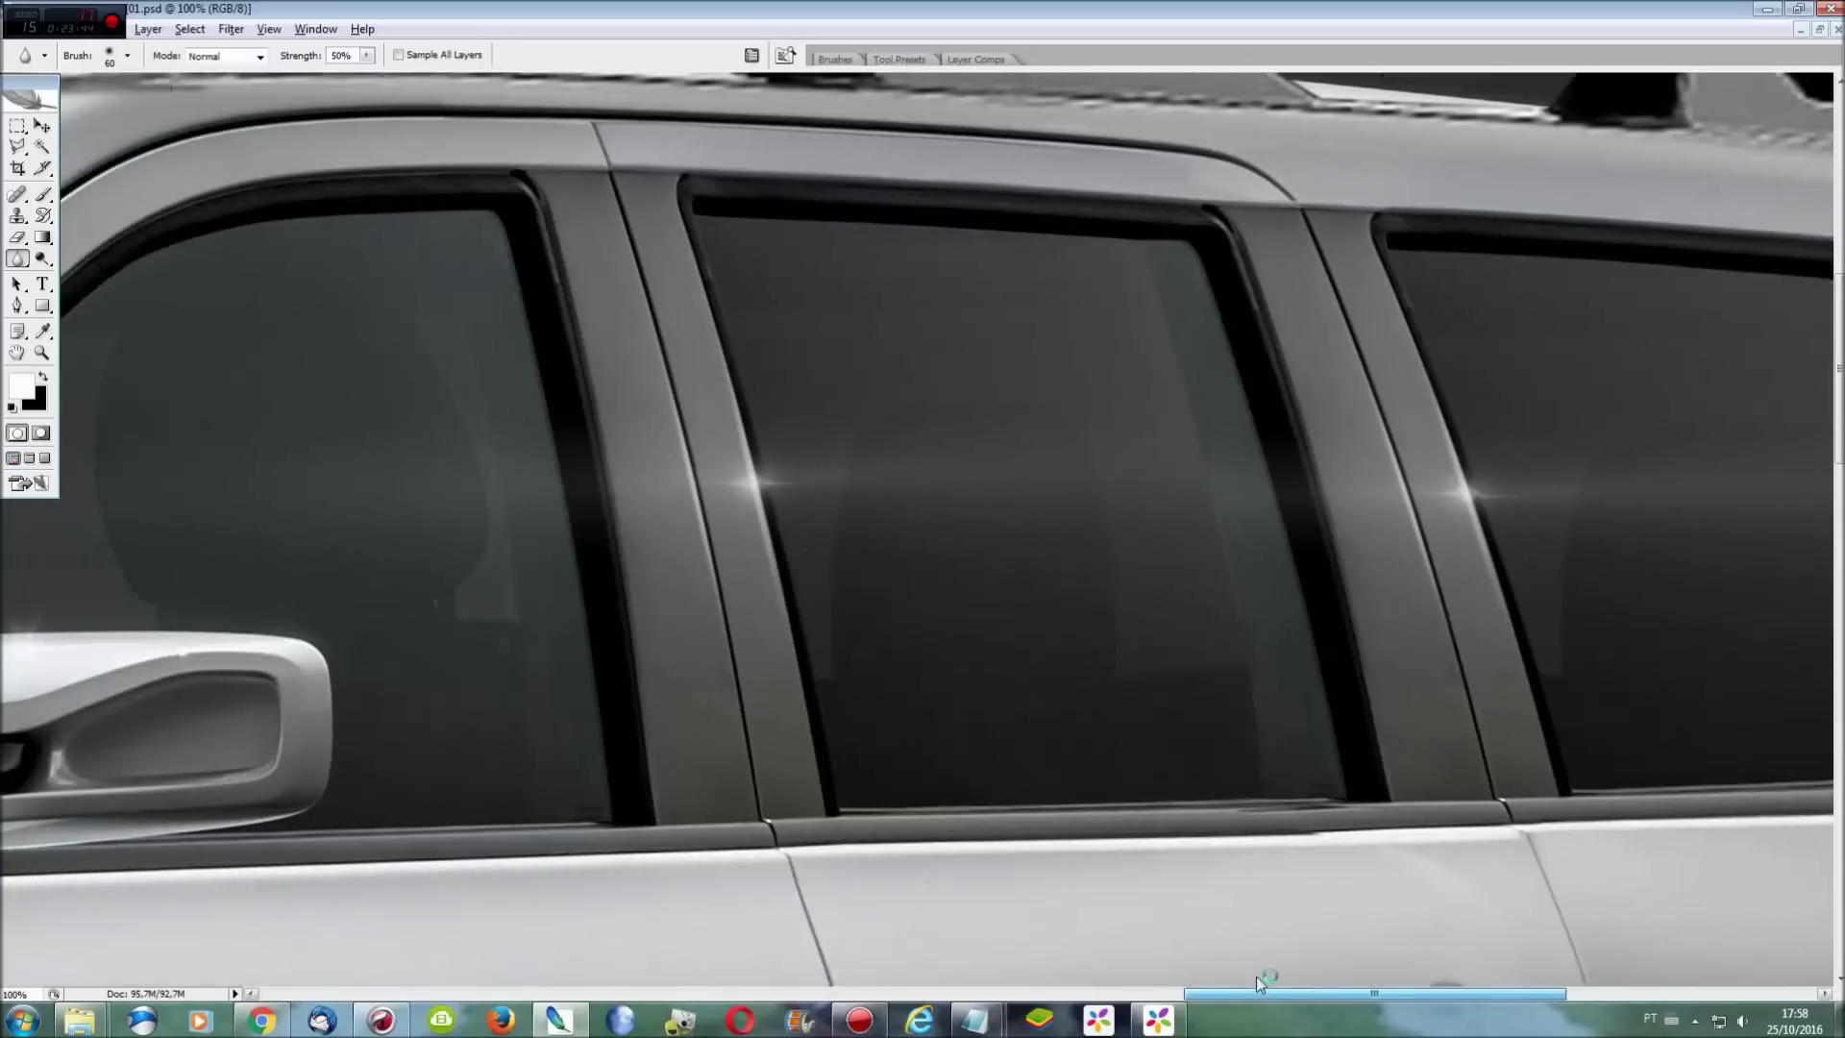
pyautogui.hscroll(-3, 1108, 551)
pyautogui.scroll(2, 1107, 551)
pyautogui.scroll(1, 522, 294)
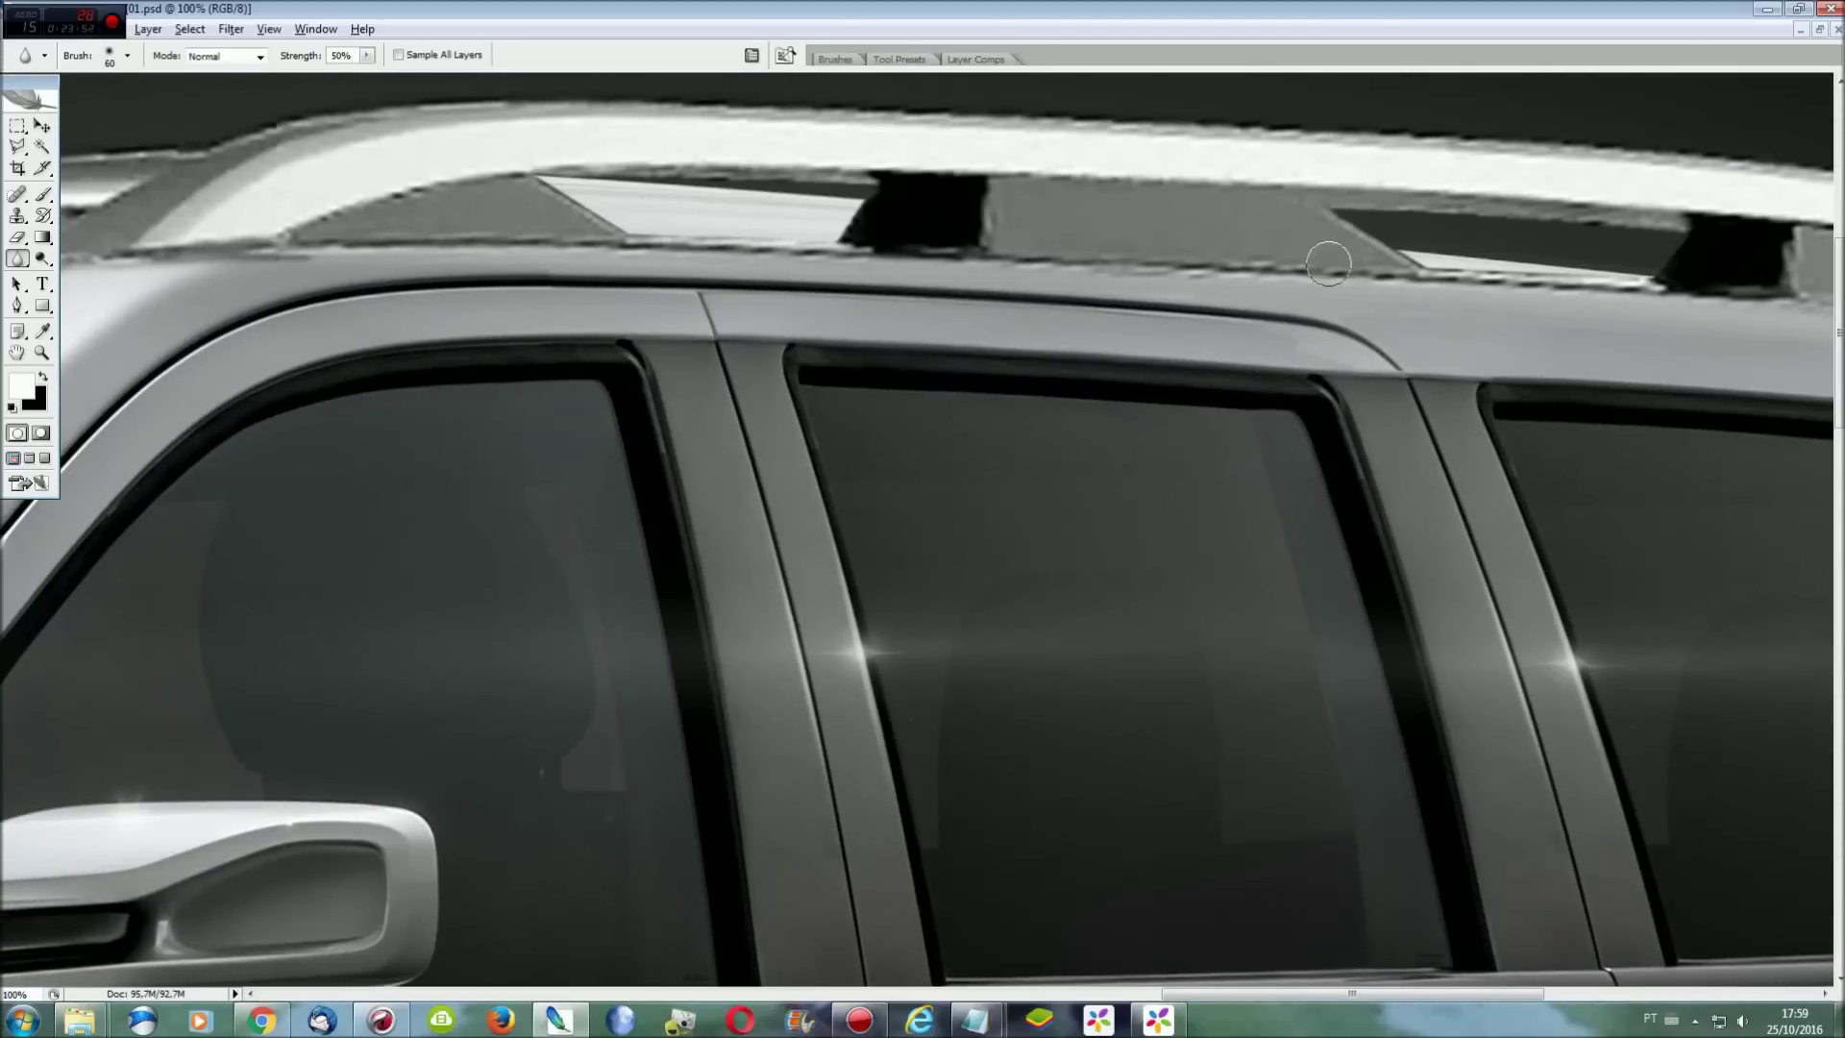
pyautogui.moveTo(1225, 992); pyautogui.dragTo(1431, 991)
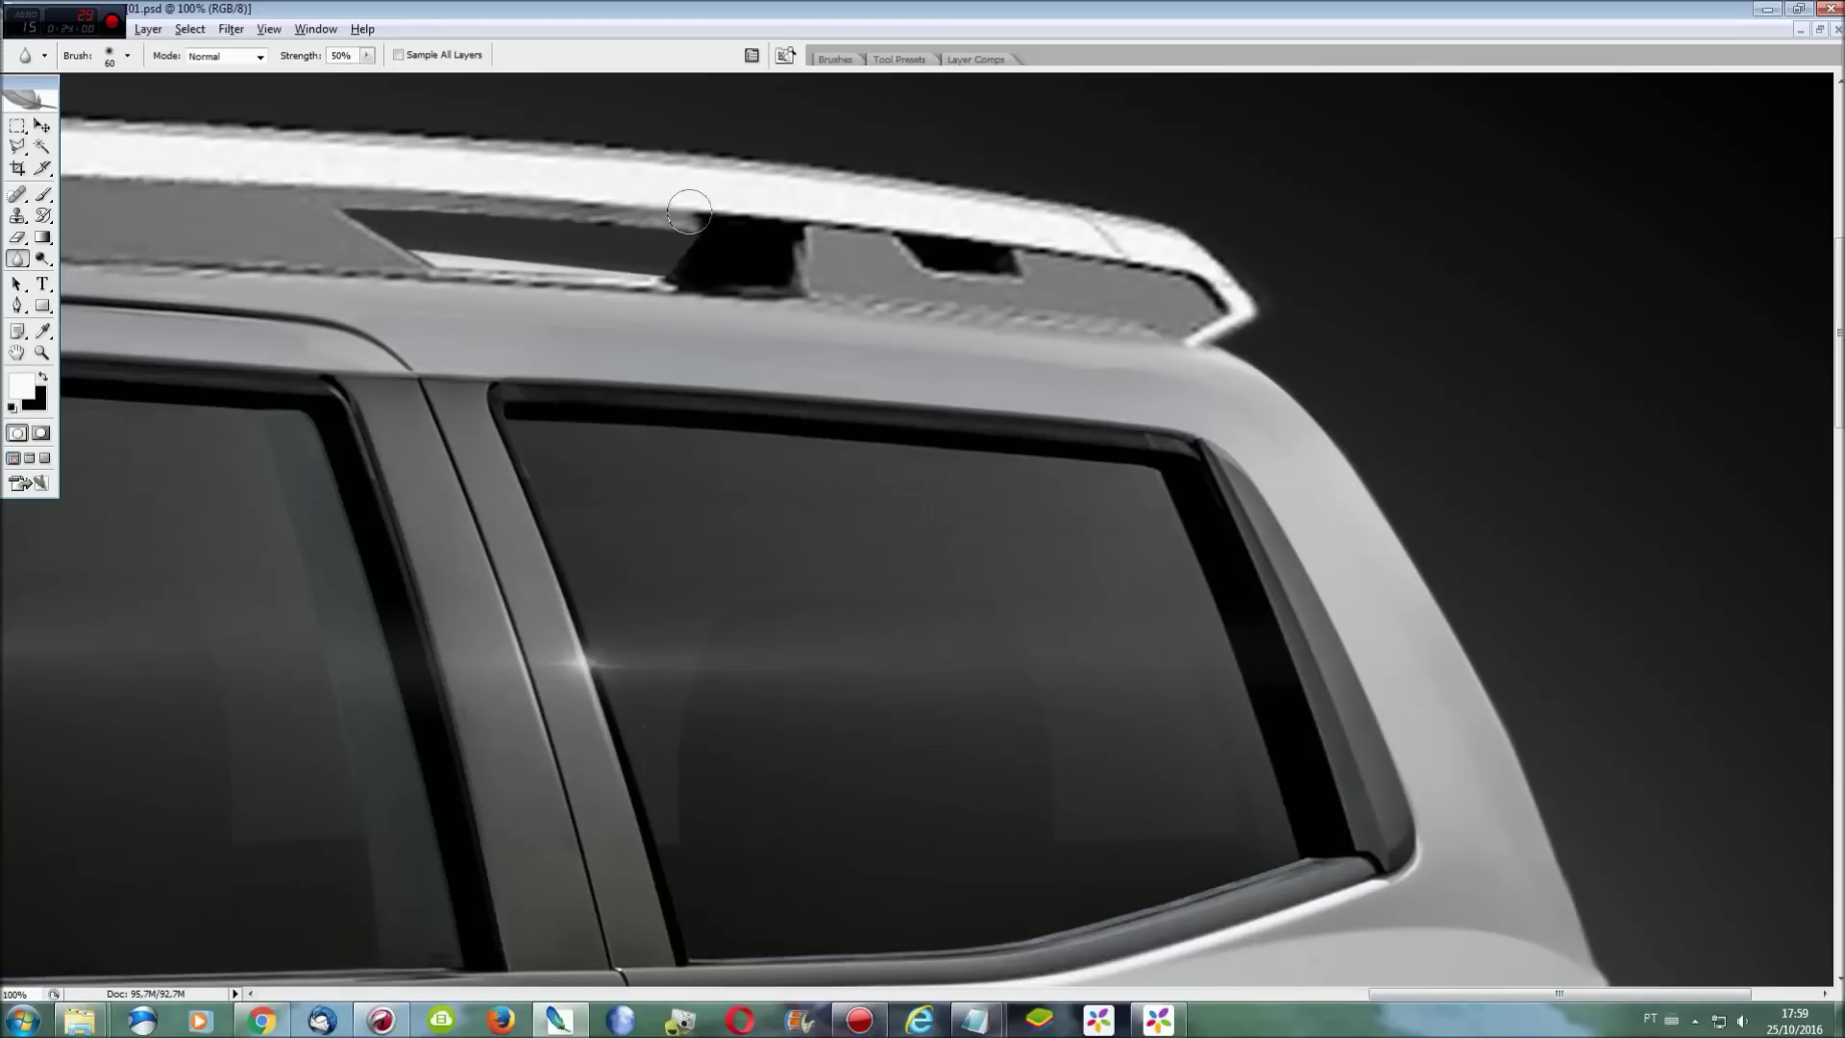
pyautogui.moveTo(1460, 991); pyautogui.dragTo(1230, 992)
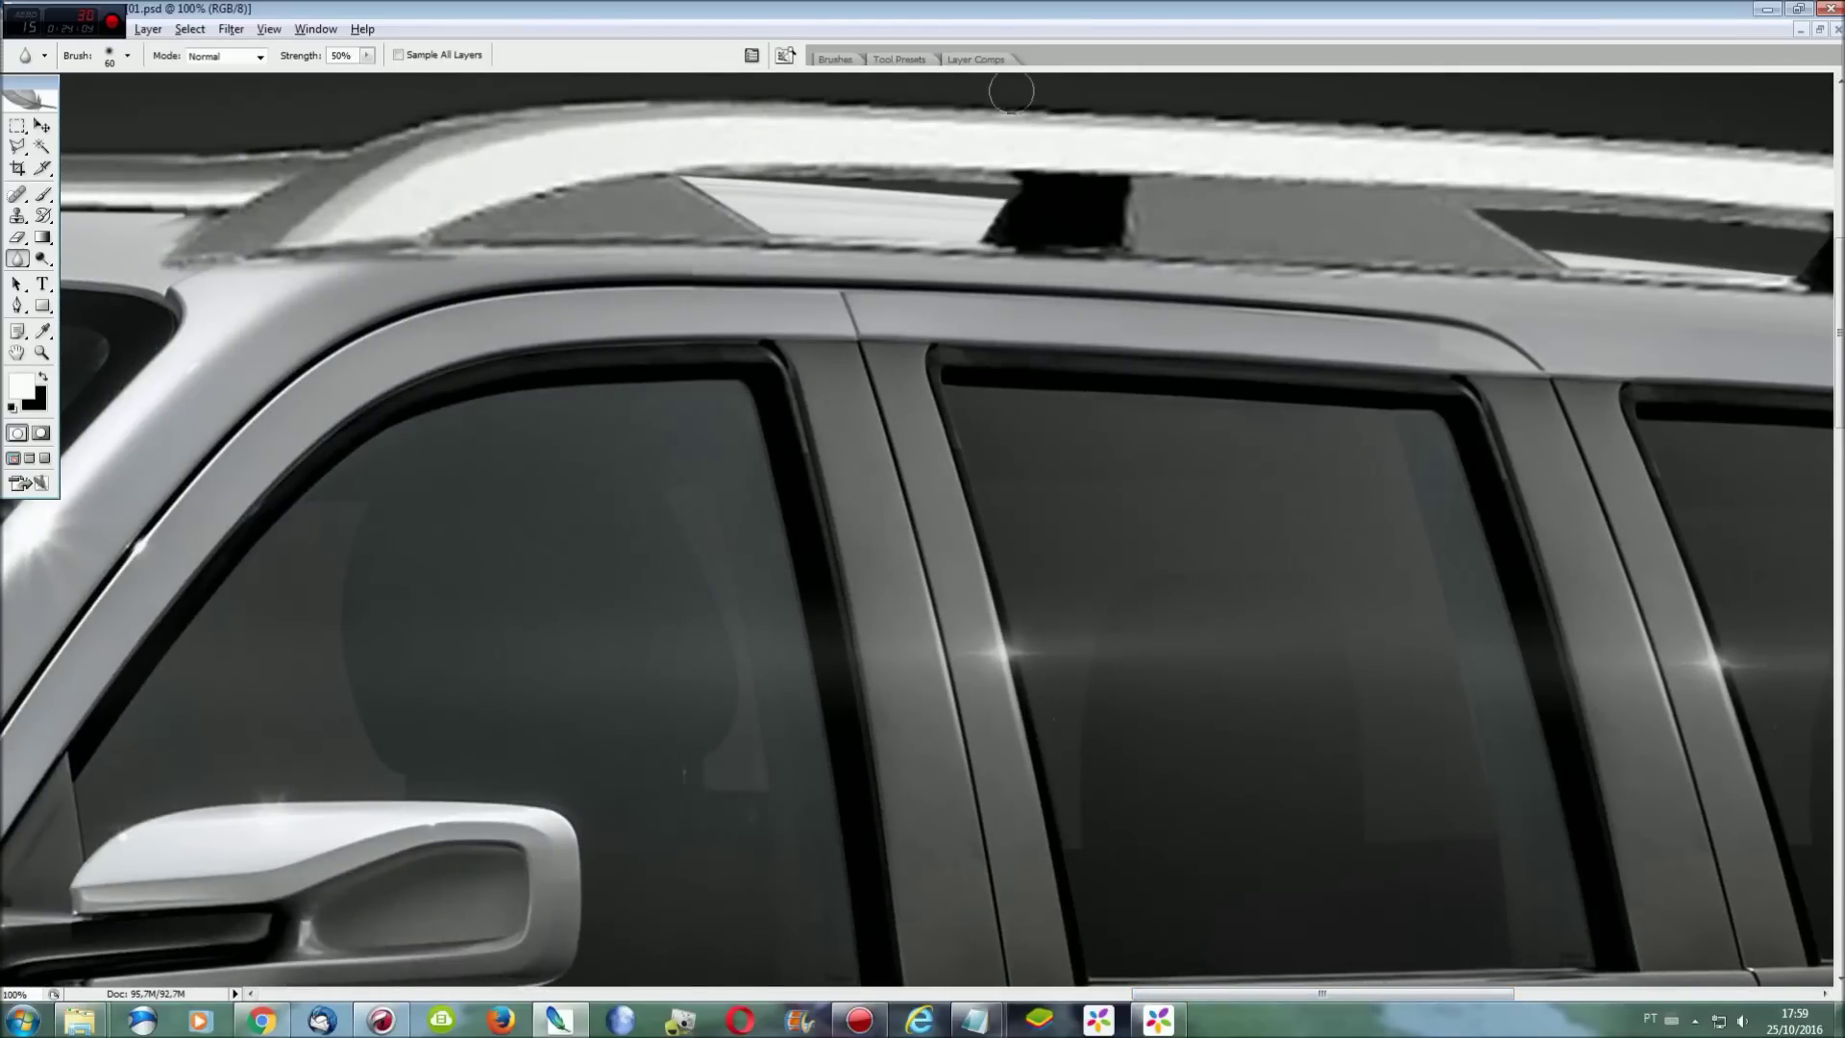
pyautogui.moveTo(1326, 992); pyautogui.dragTo(1036, 992)
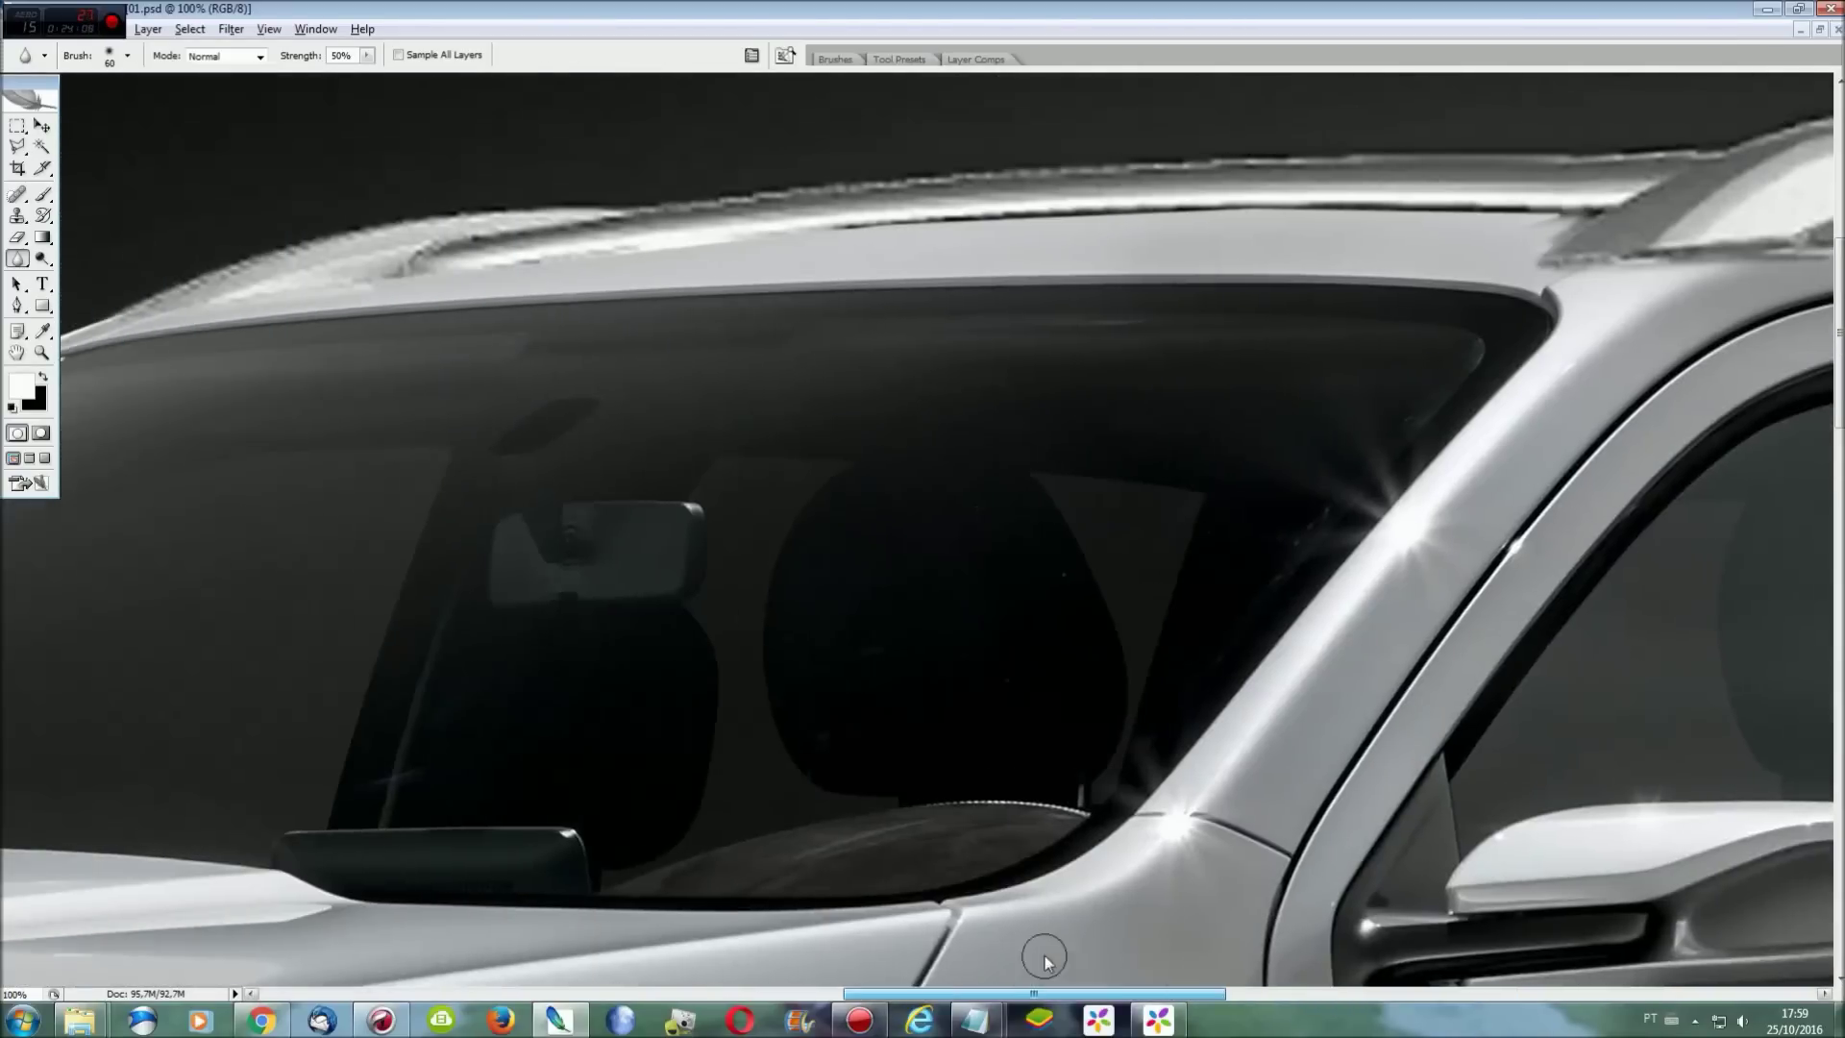
pyautogui.scroll(3, 1036, 991)
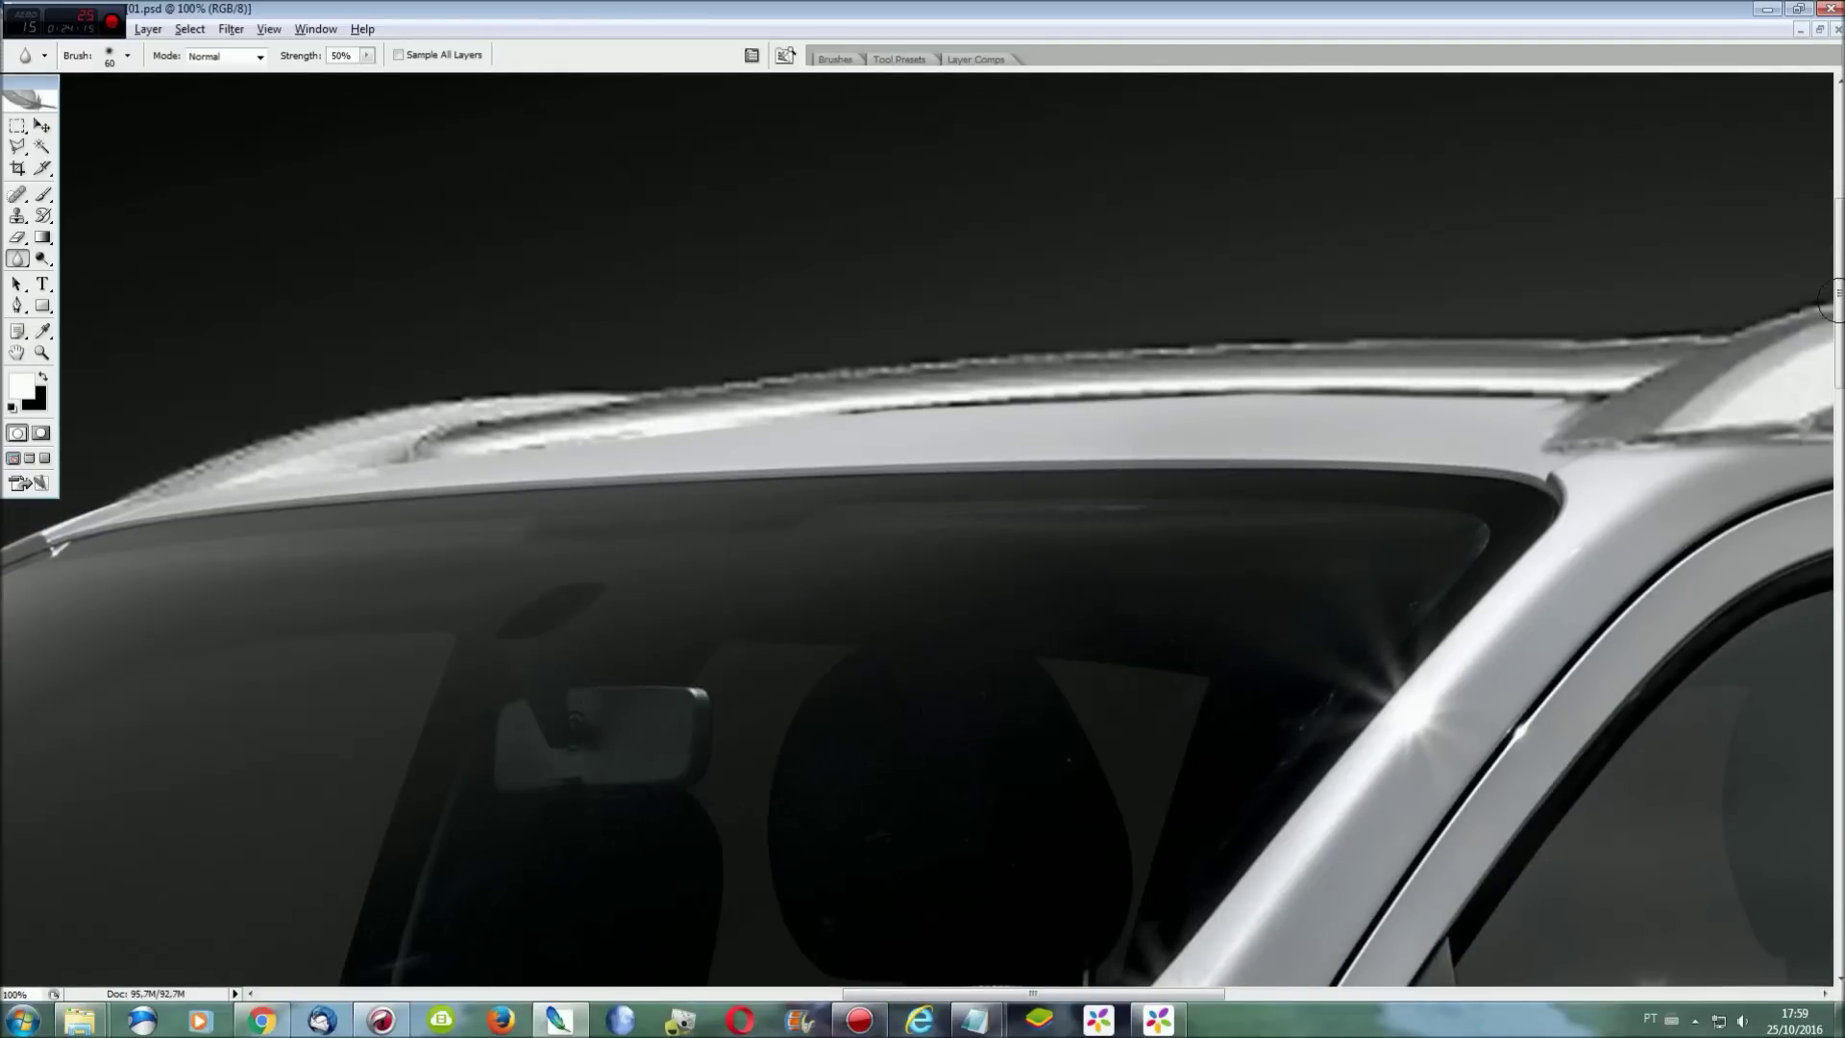
pyautogui.hotkey('ctrl', '0')
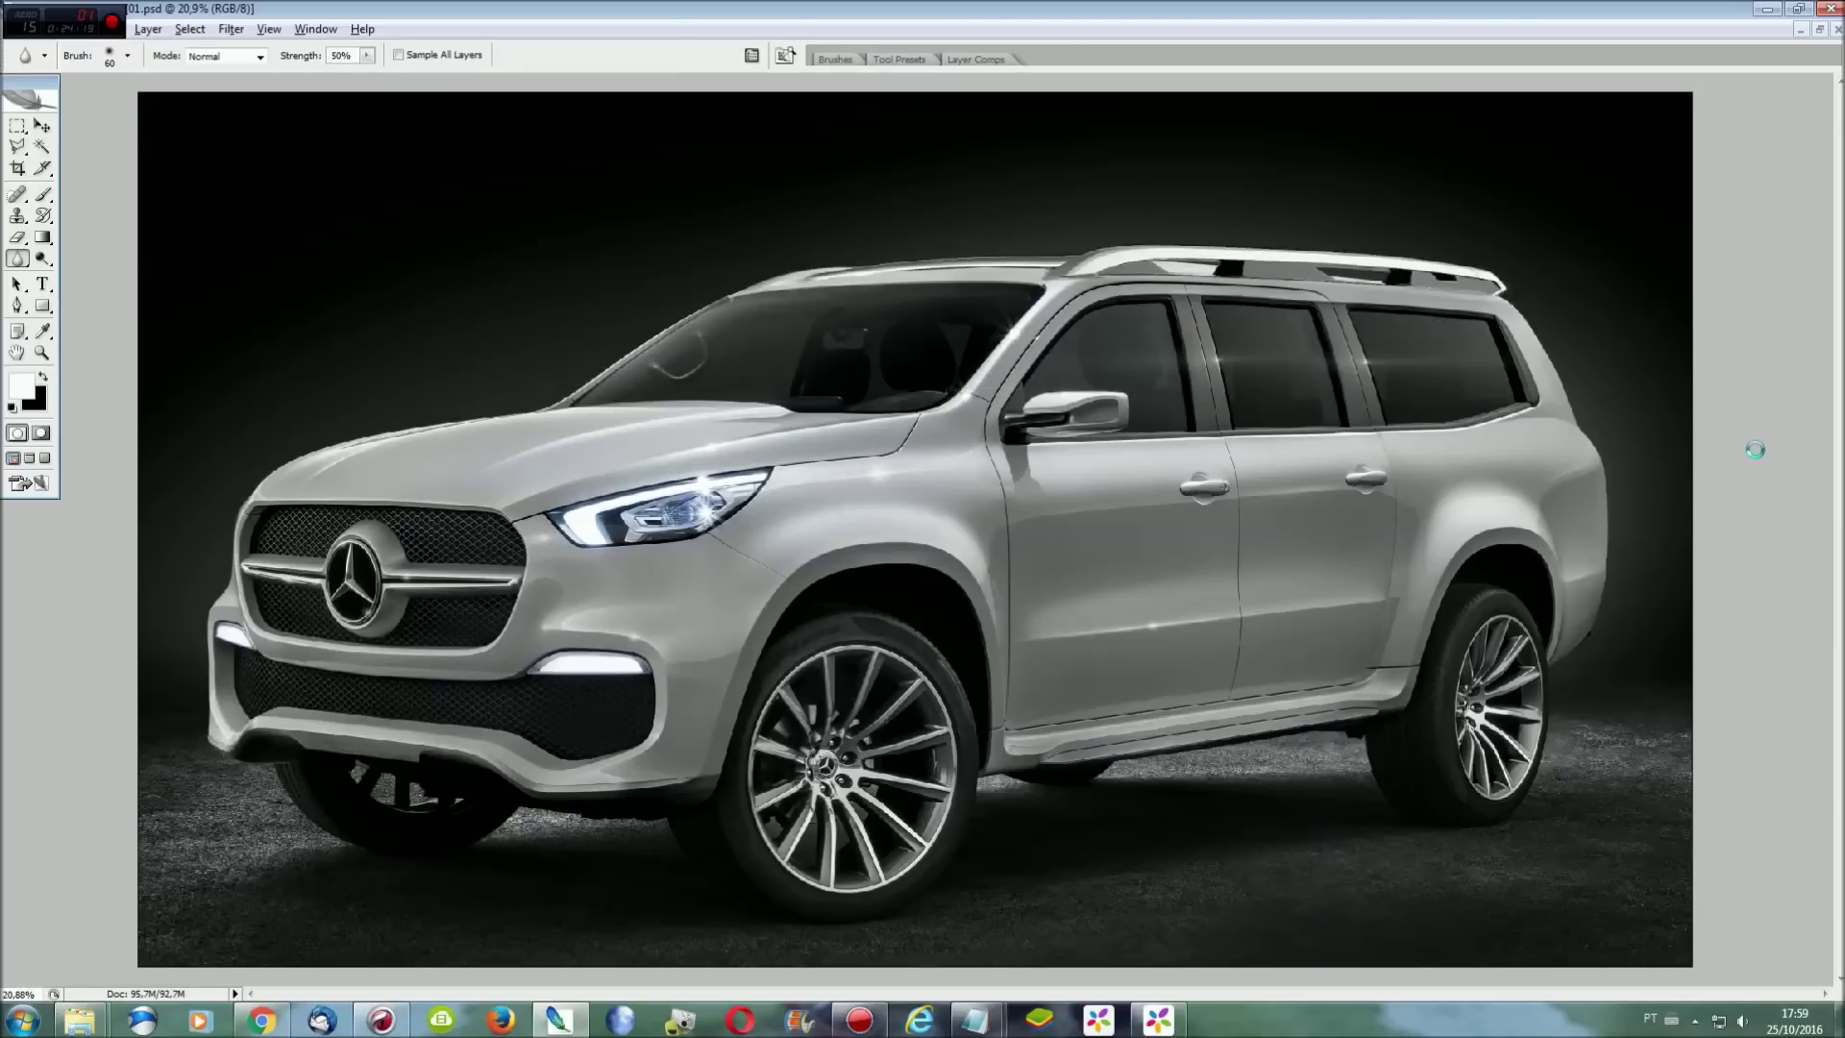
# Add the author's signature in black on the rear door, enlarge it, and merge it.
pyautogui.press('t')
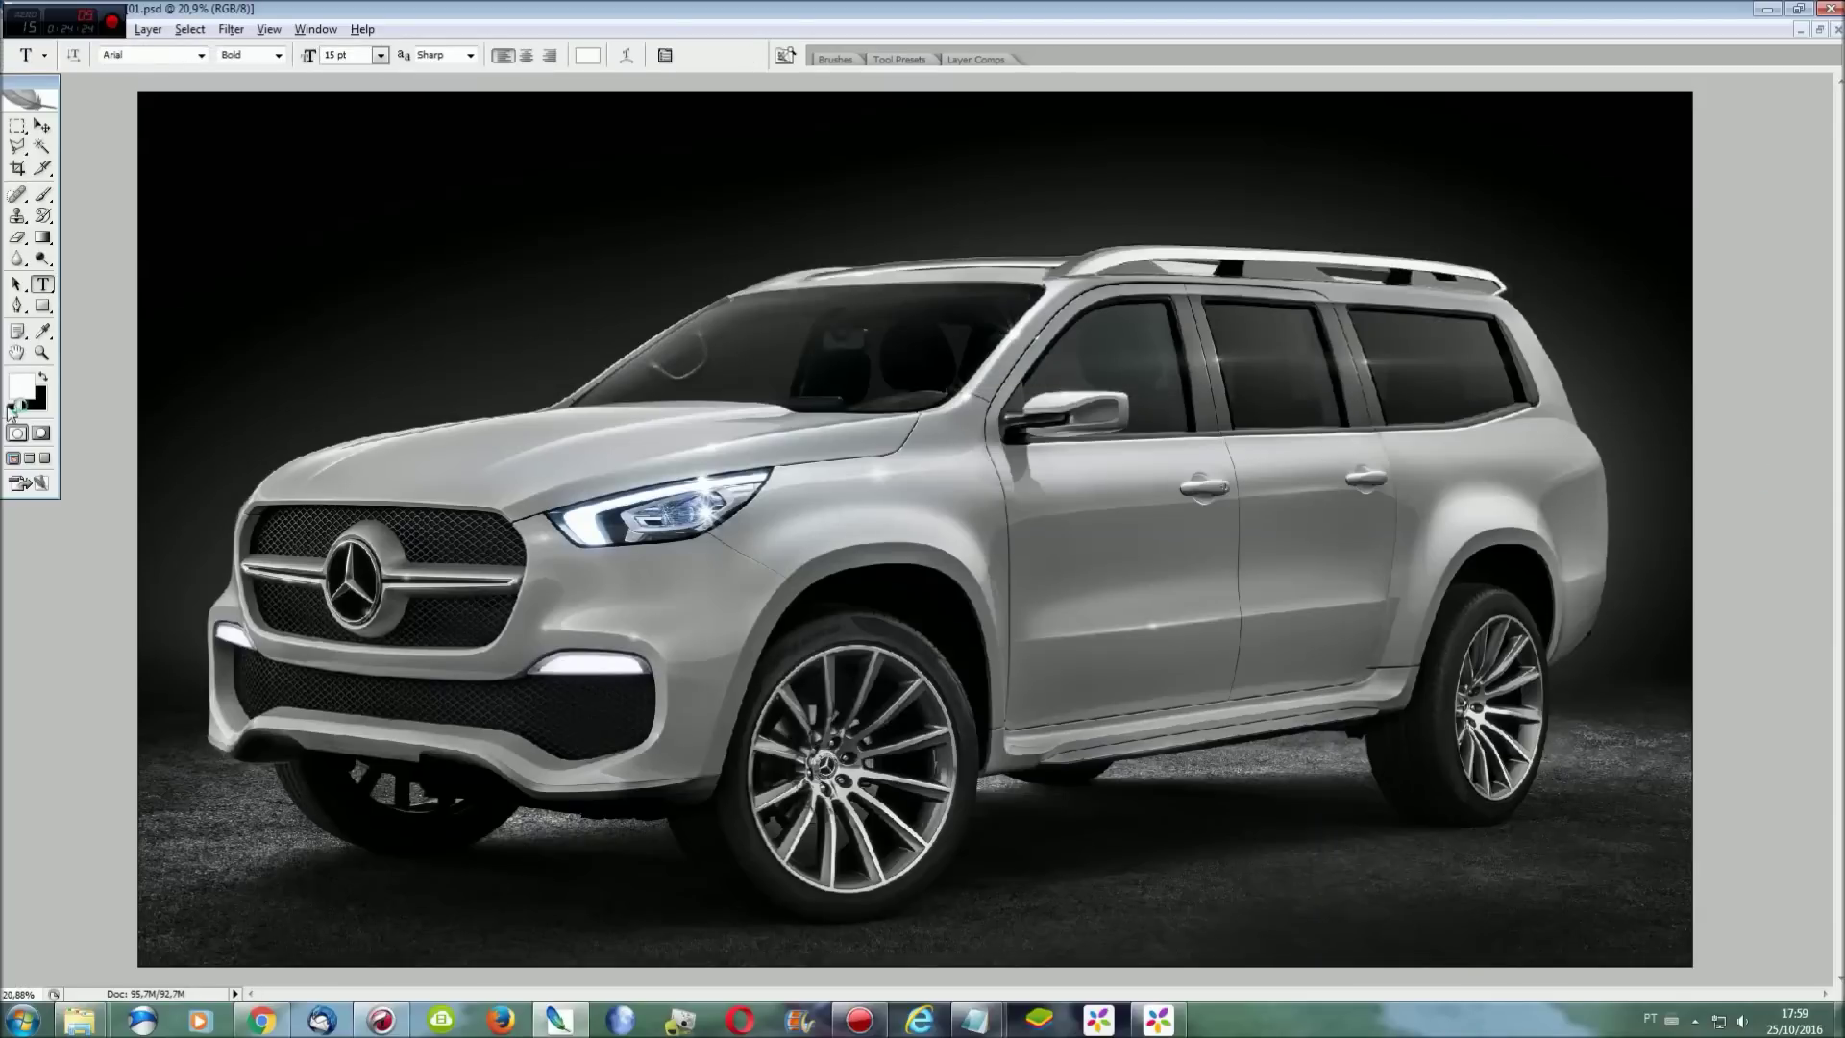
pyautogui.click(11, 407)
pyautogui.click(1042, 660)
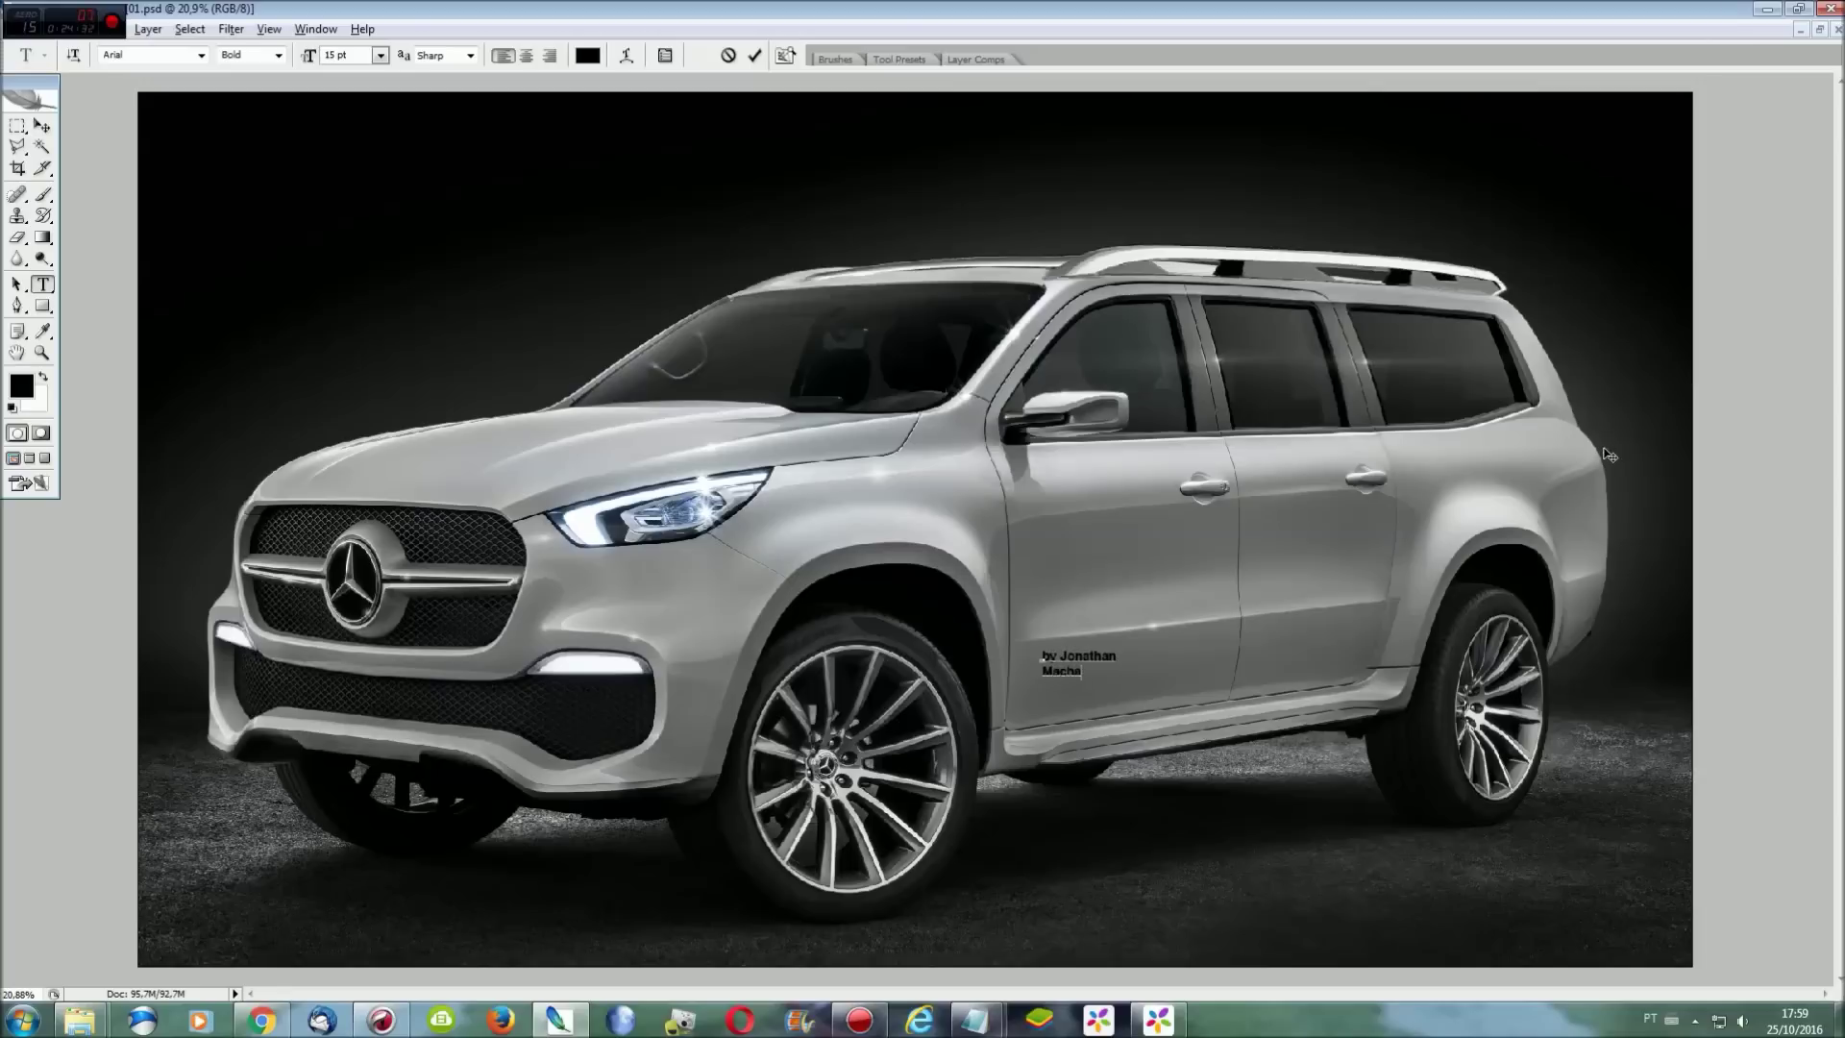
pyautogui.click(43, 126)
pyautogui.hotkey('ctrl', 't')
pyautogui.moveTo(1096, 677); pyautogui.dragTo(1124, 707)
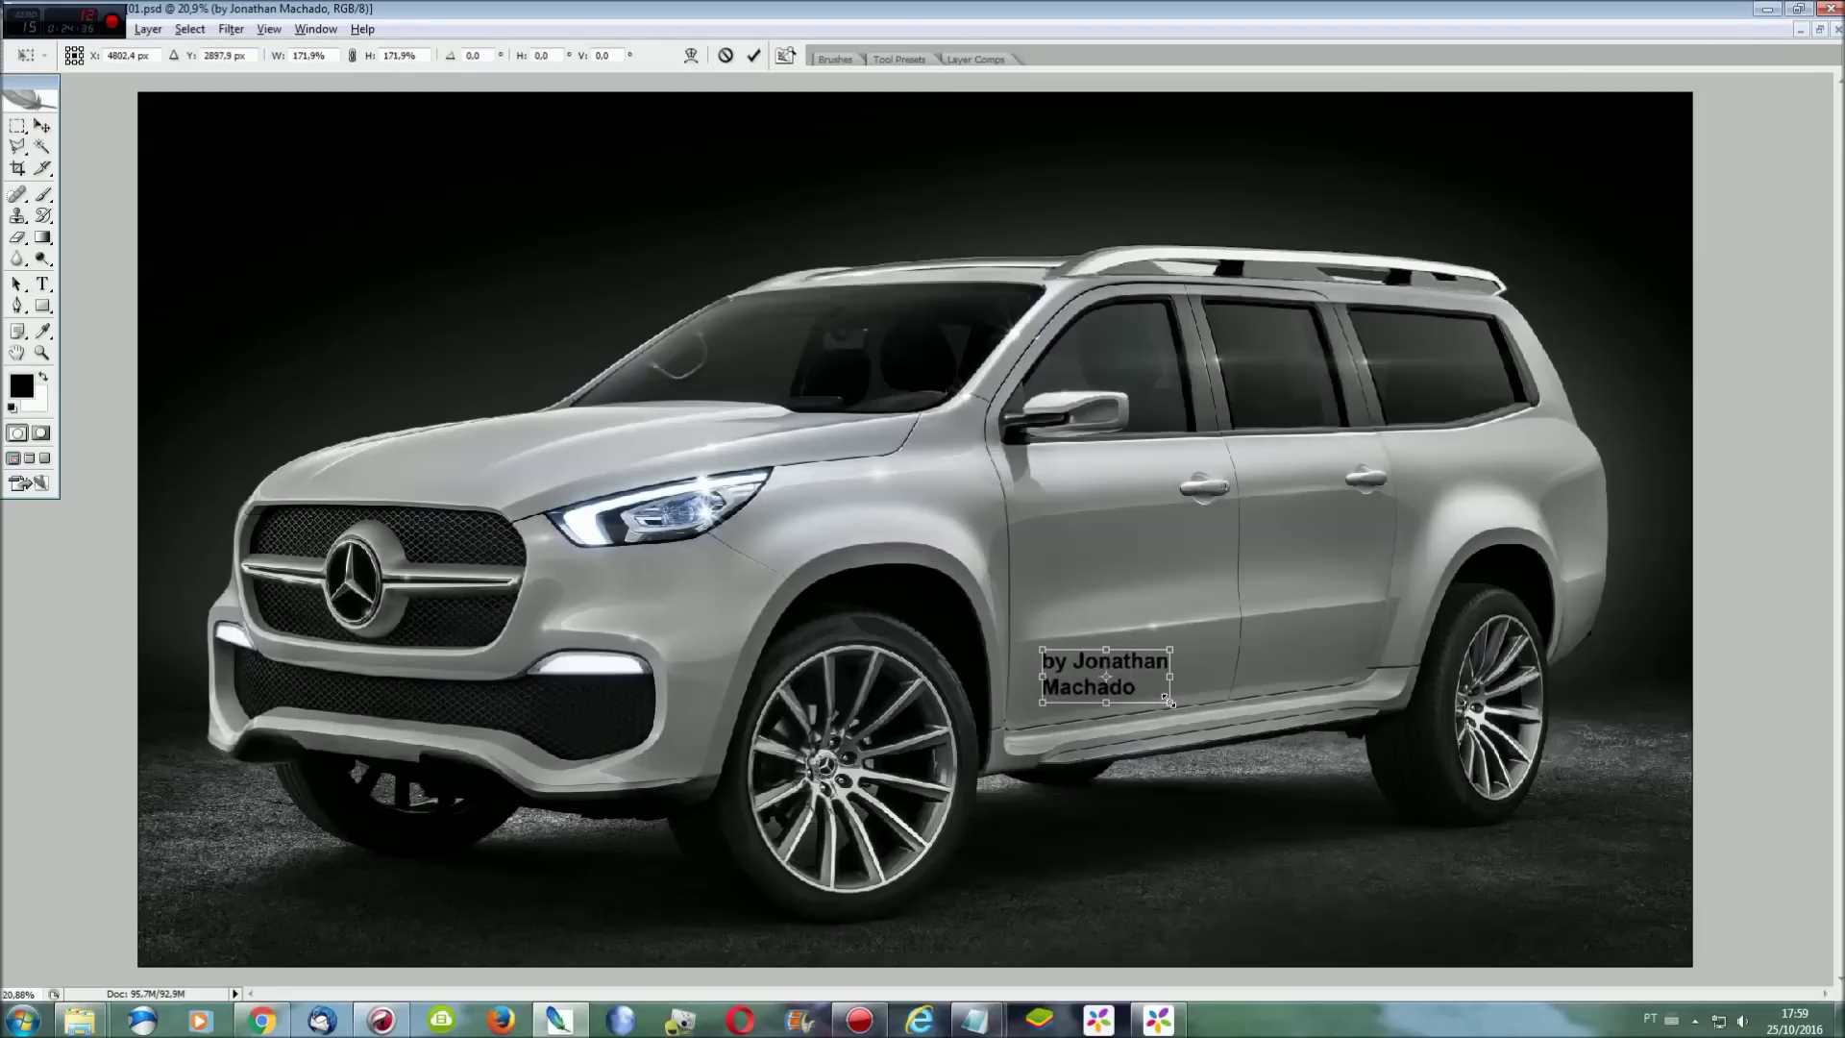
pyautogui.press('Return')
pyautogui.hotkey('ctrl', 'e')
# Raise the image saturation to +62 with Hue/Saturation.
pyautogui.hotkey('ctrl', 'u')
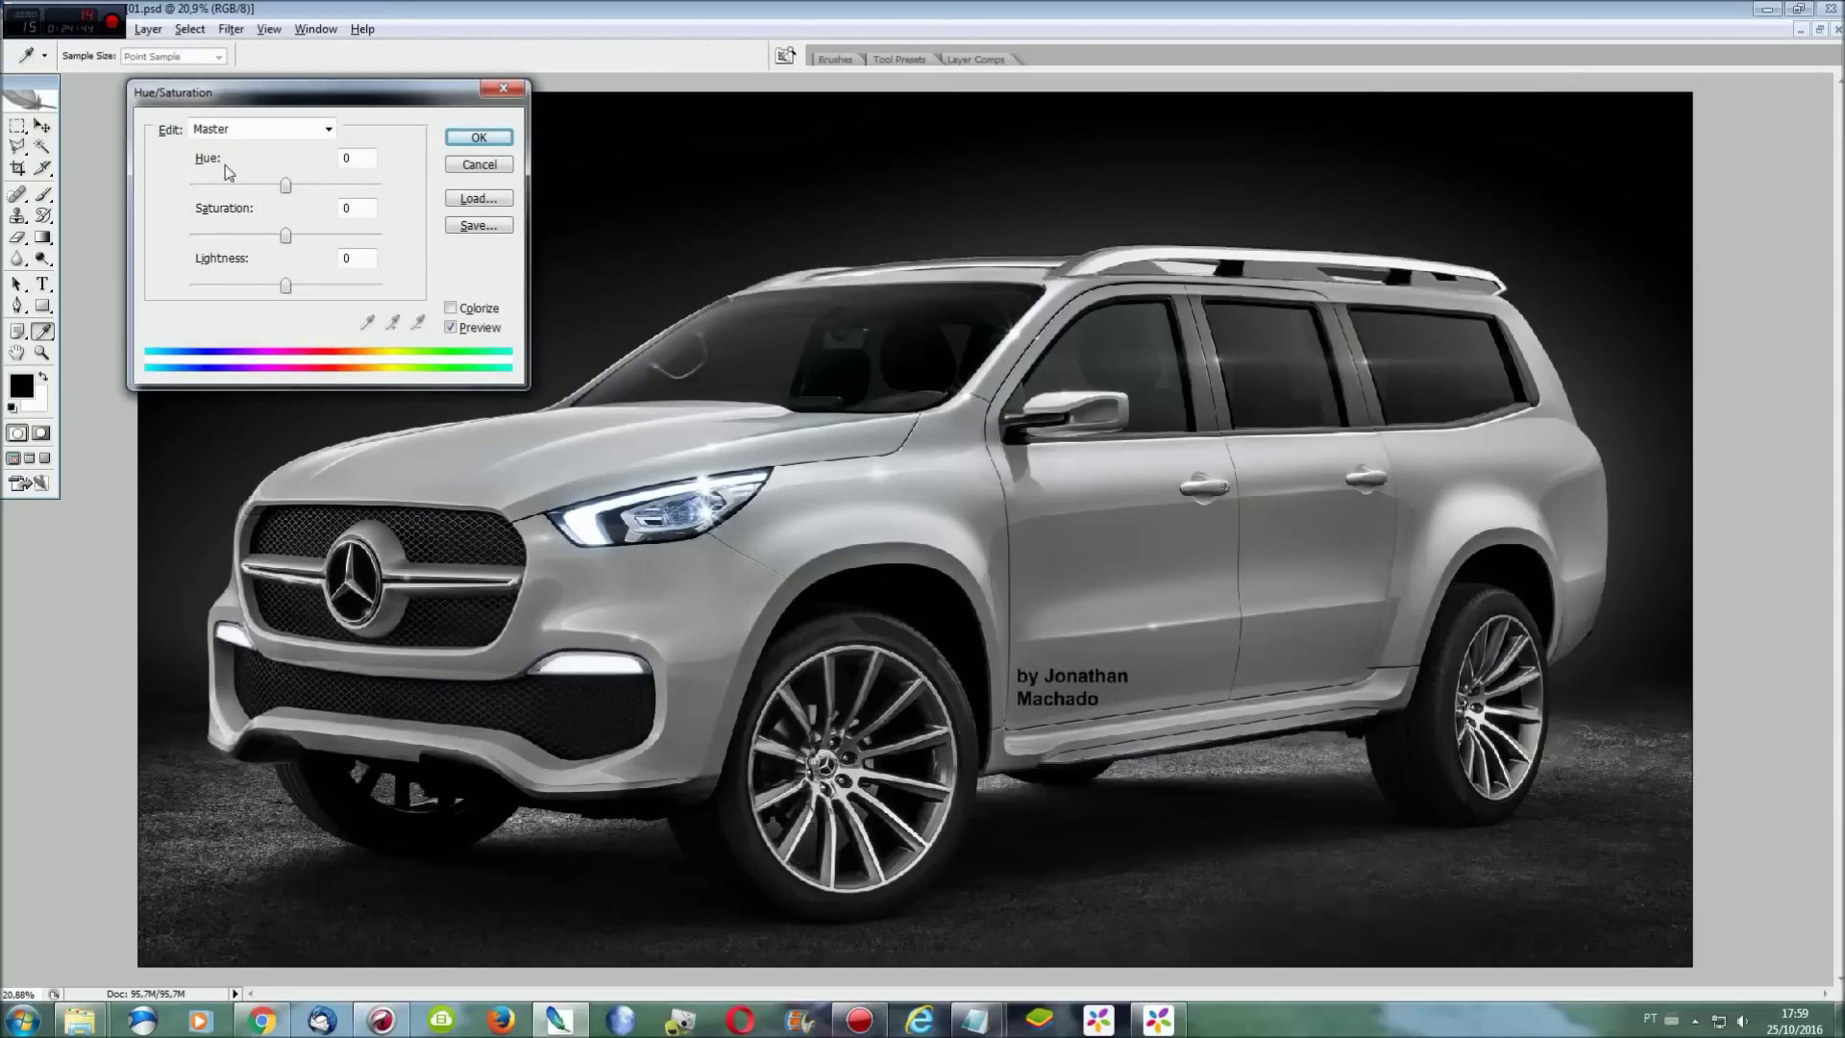
pyautogui.moveTo(286, 236)
pyautogui.mouseDown()
pyautogui.moveTo(346, 236)
pyautogui.moveTo(321, 240)
pyautogui.mouseUp()
pyautogui.click(471, 140)
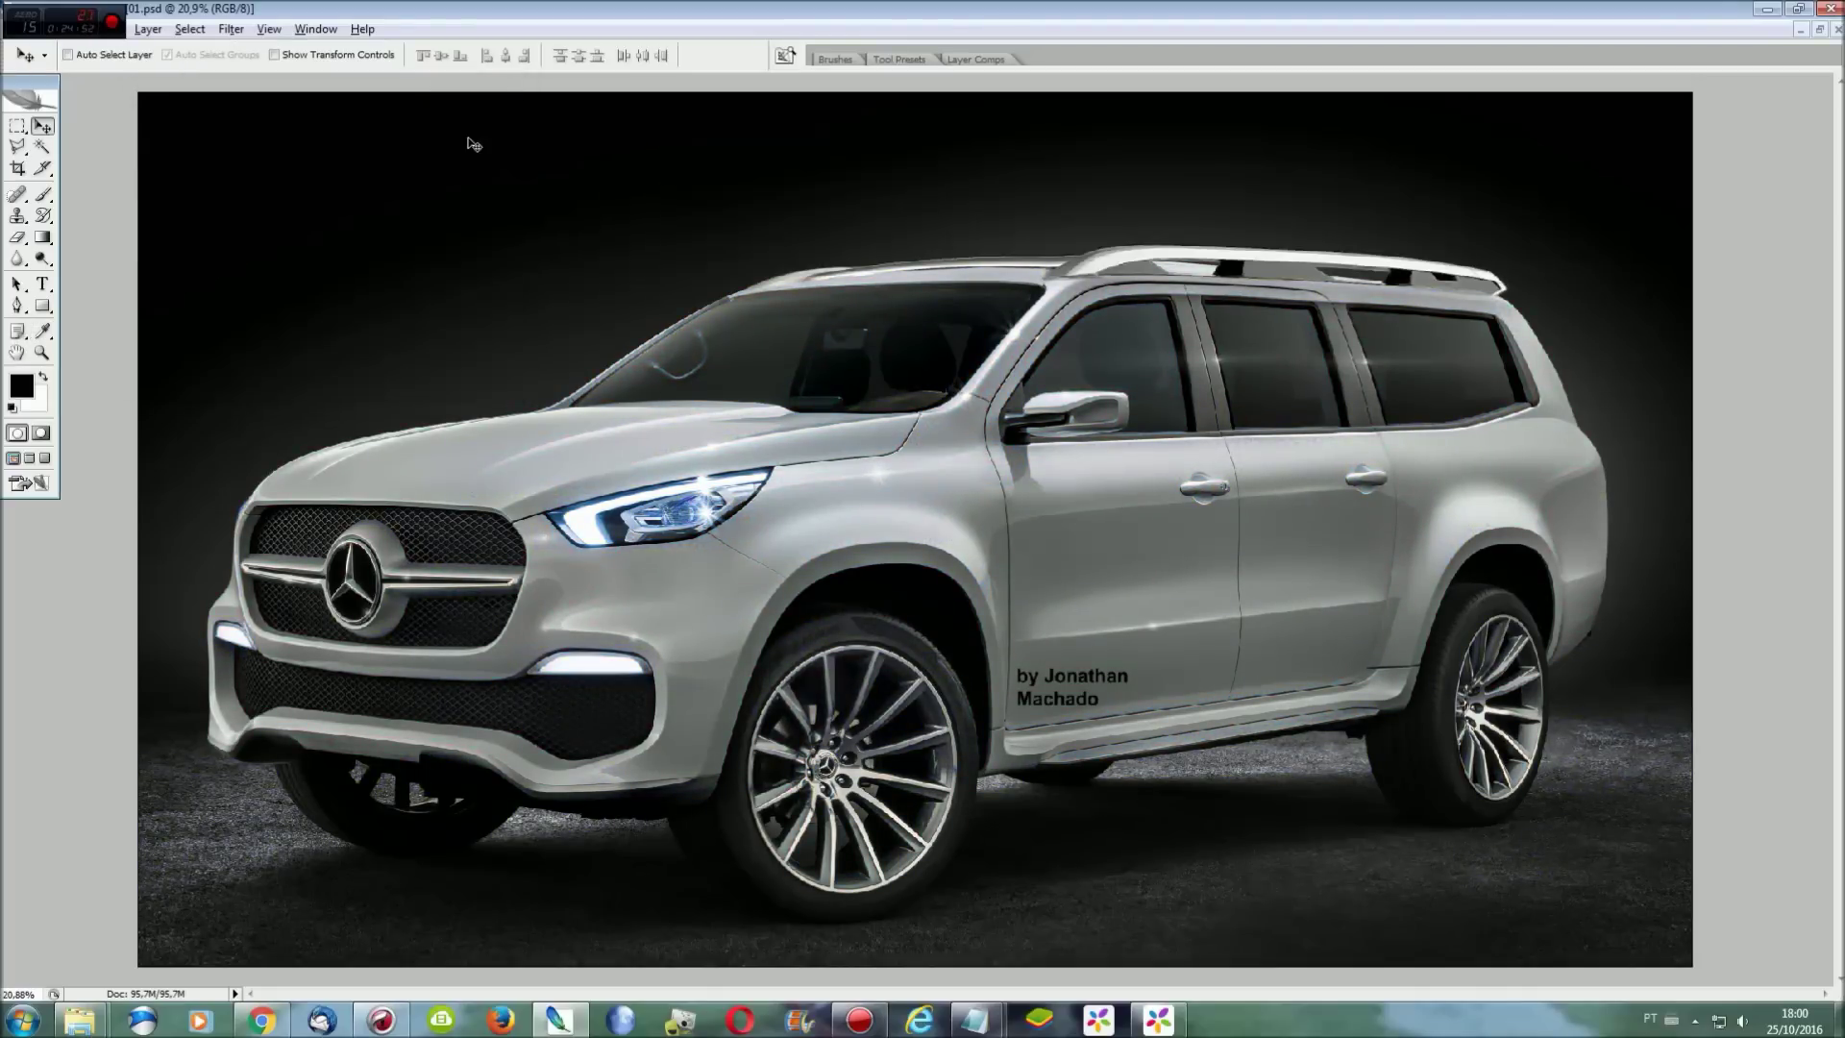
pyautogui.click(230, 29)
pyautogui.click(513, 299)
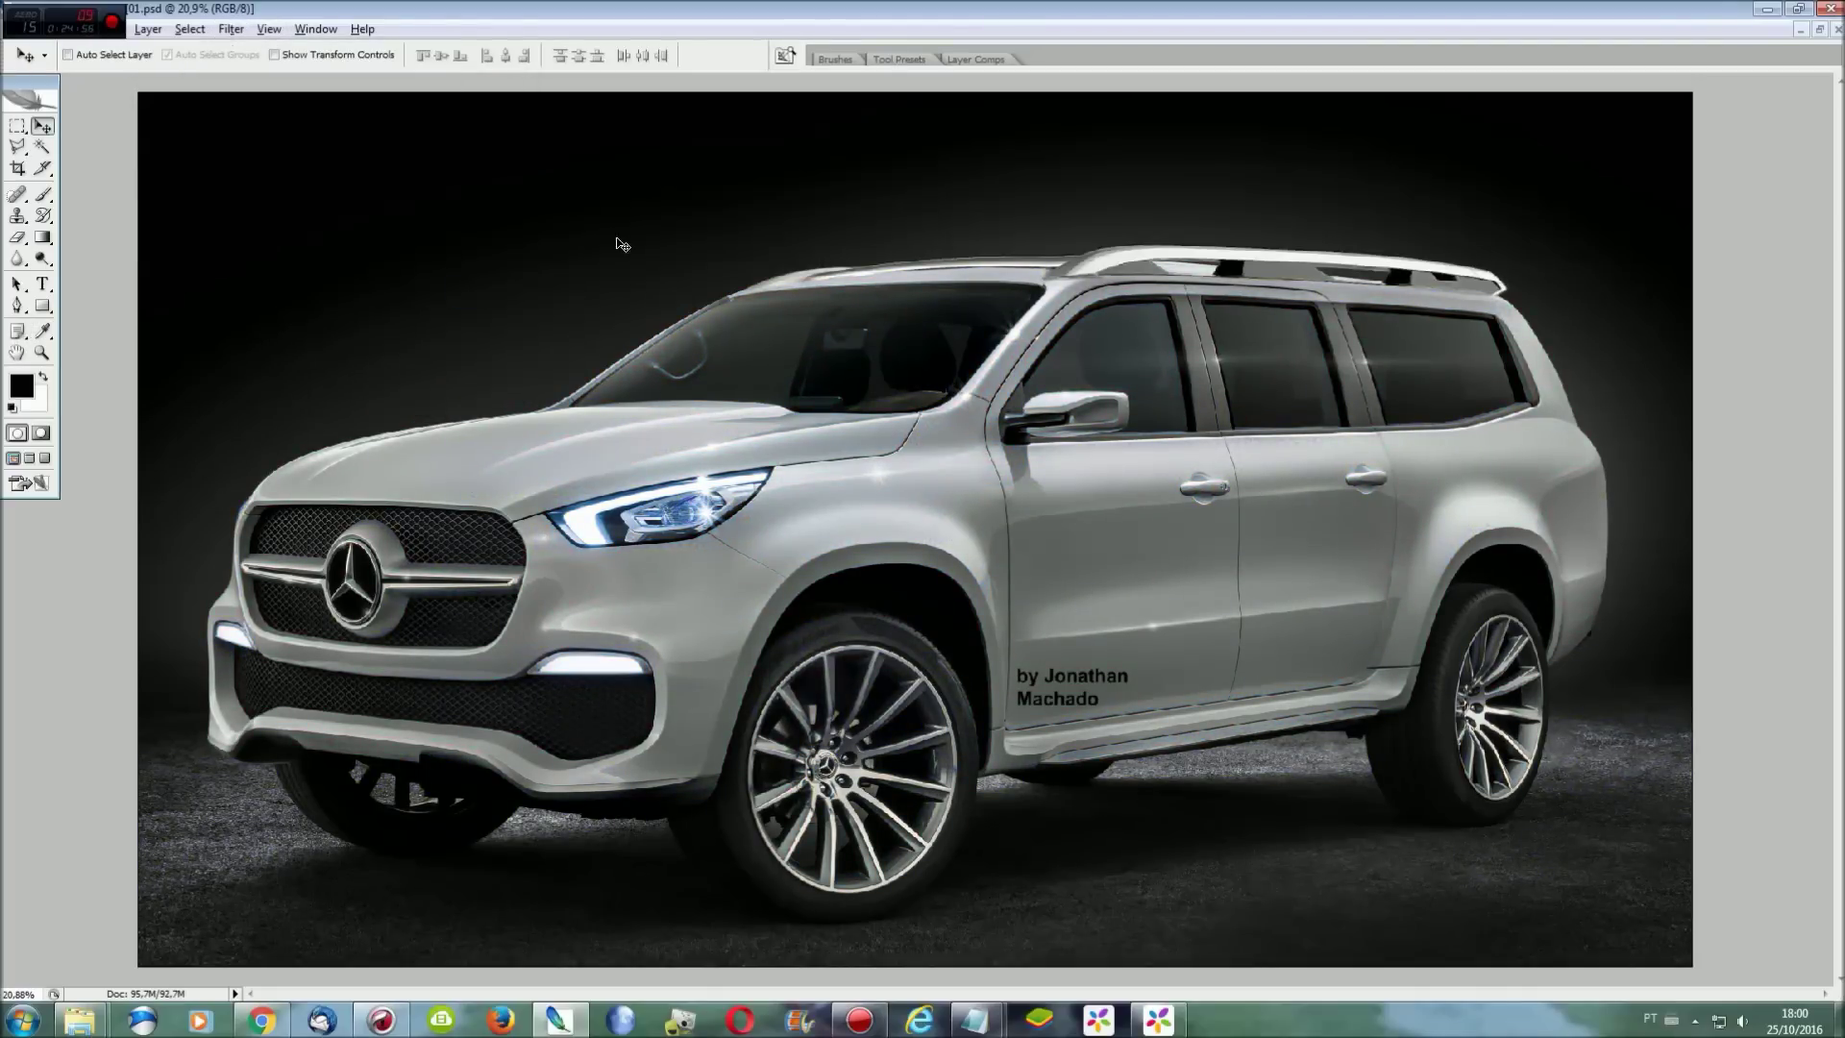